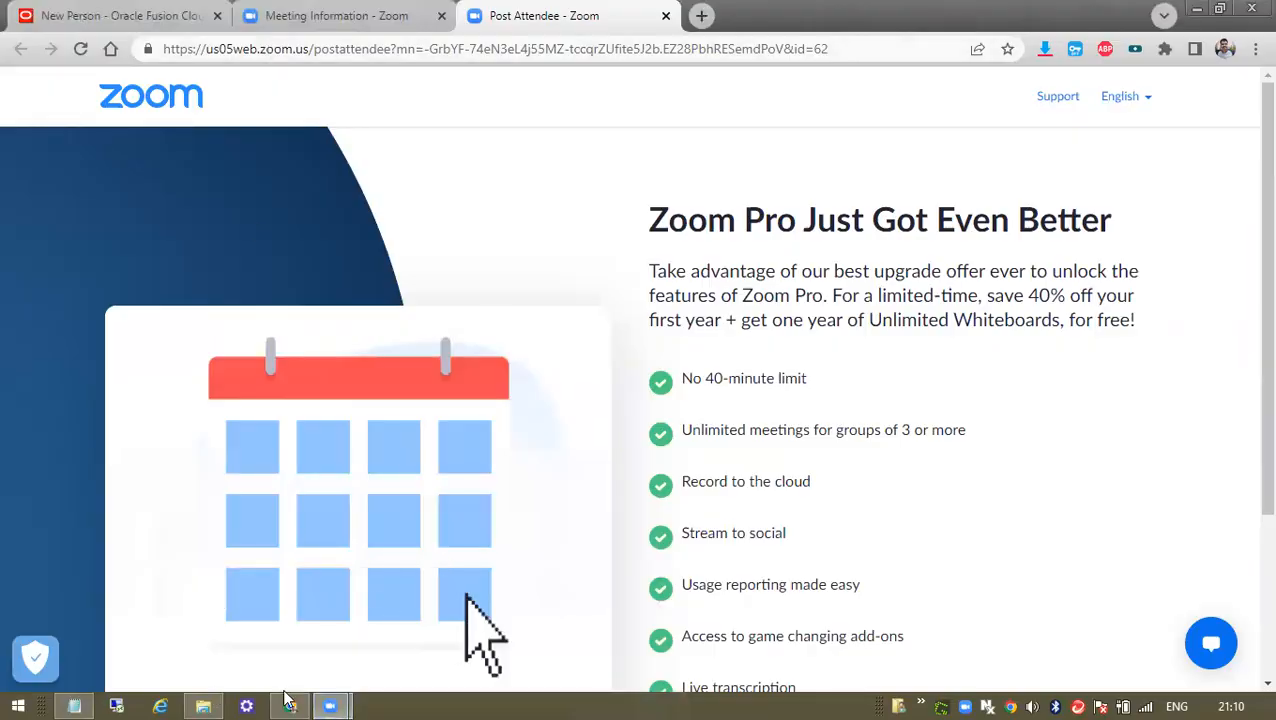
Open the 2 ESC presentation from the My PPT folder, view its first slides, and close it
left_click(205, 705)
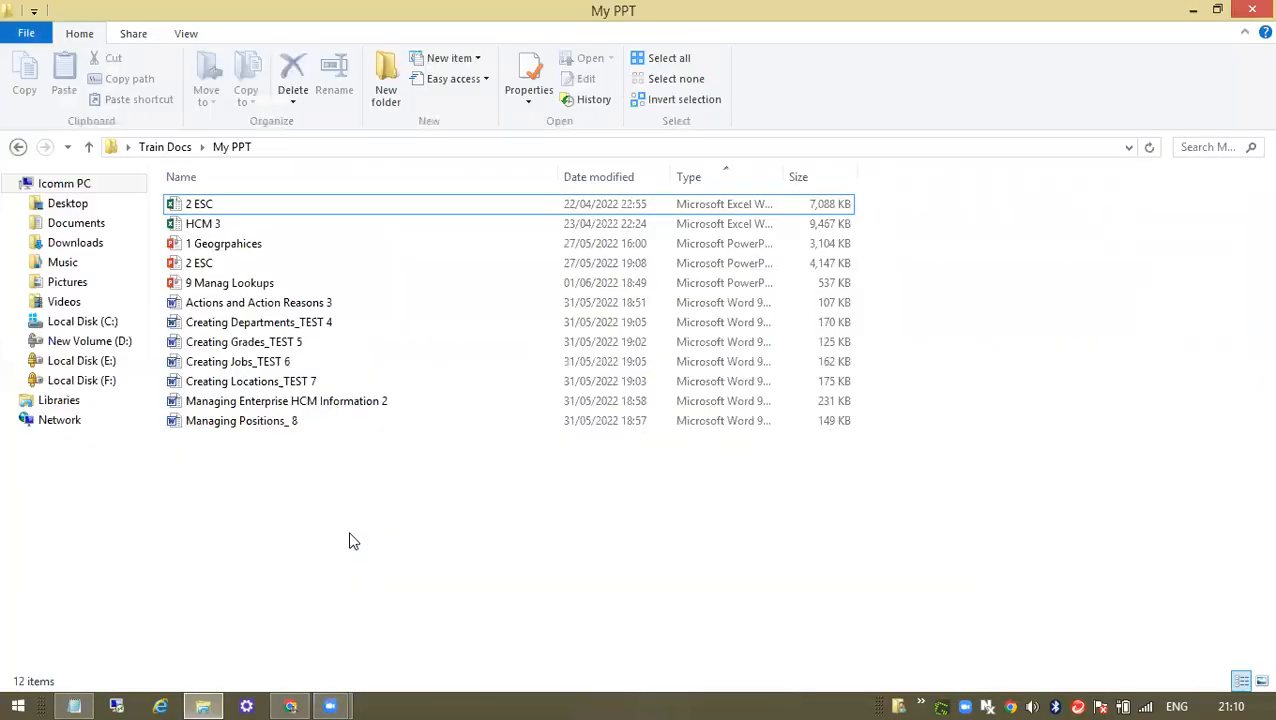
left_click(256, 243)
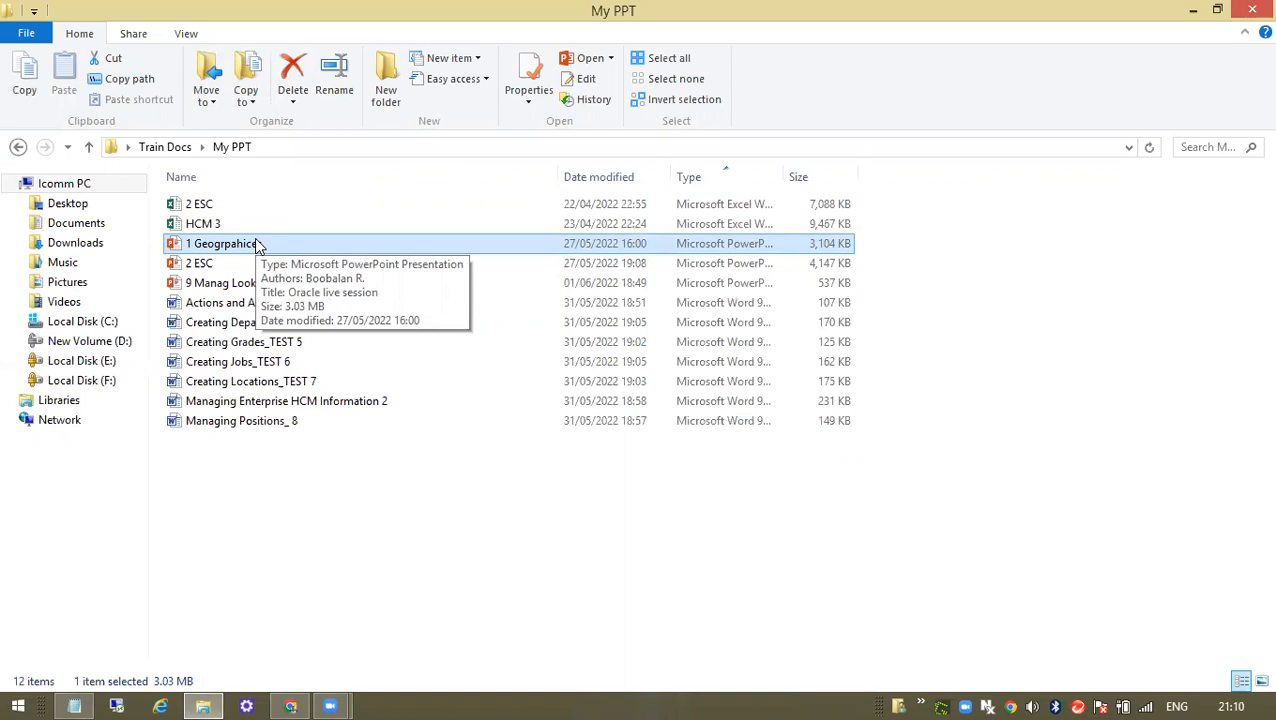
key("Down")
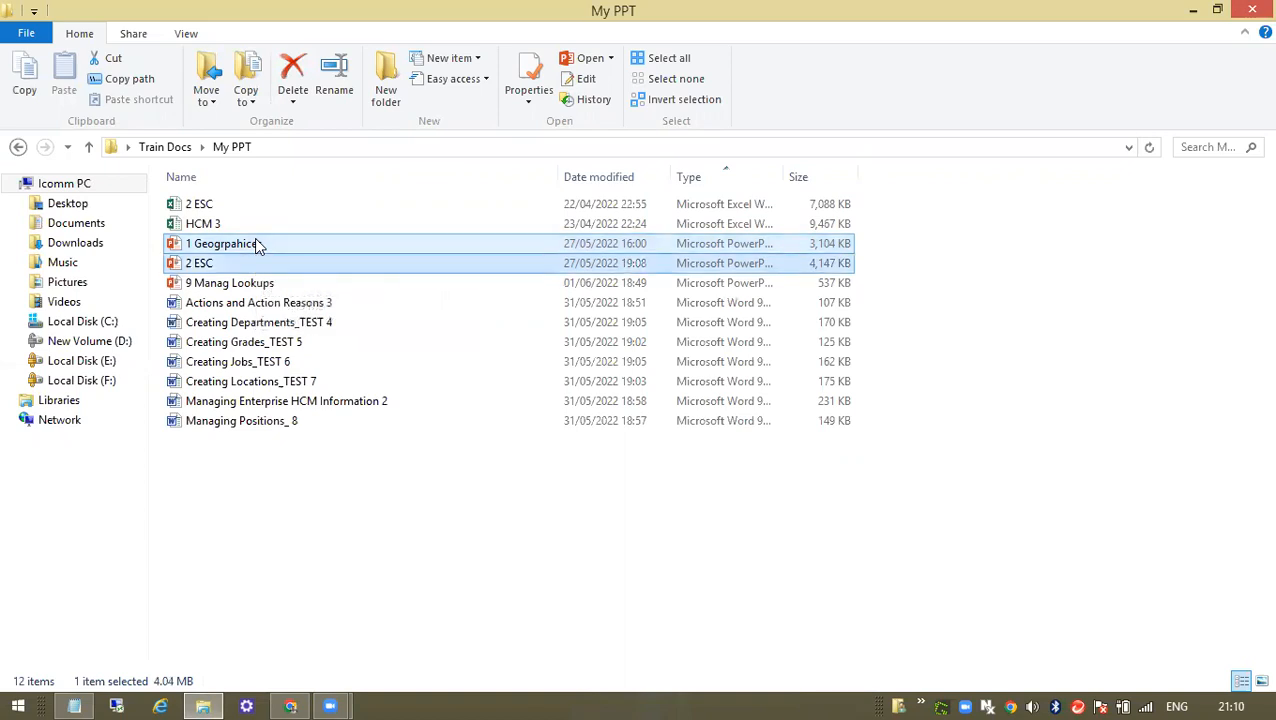
key("Return")
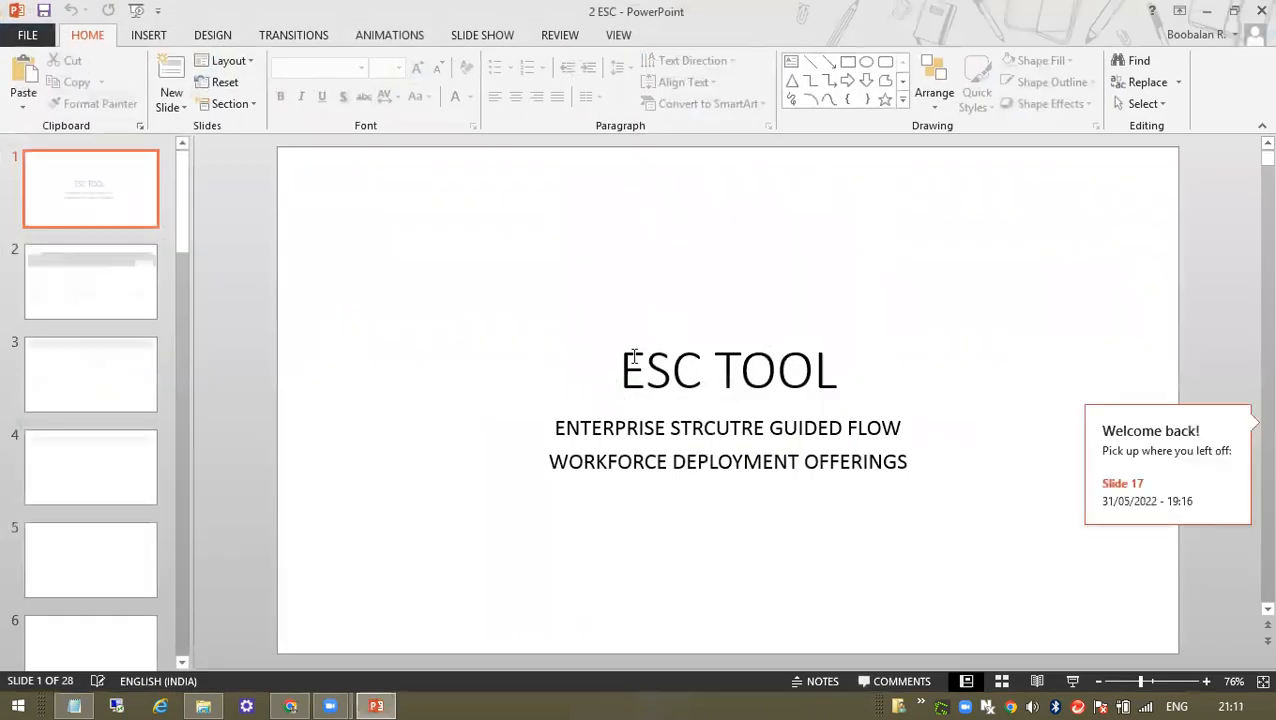
left_click(81, 303)
left_click(75, 361)
scroll(75, 500, "down", 1)
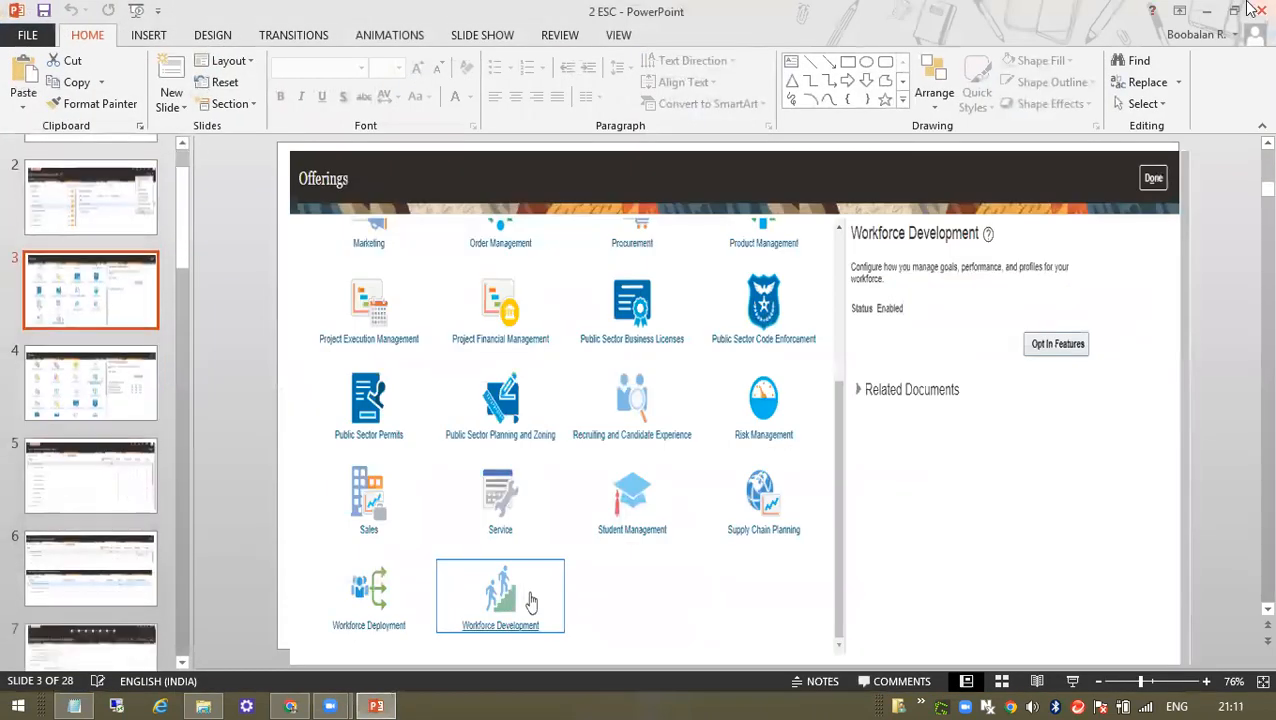
left_click(1250, 12)
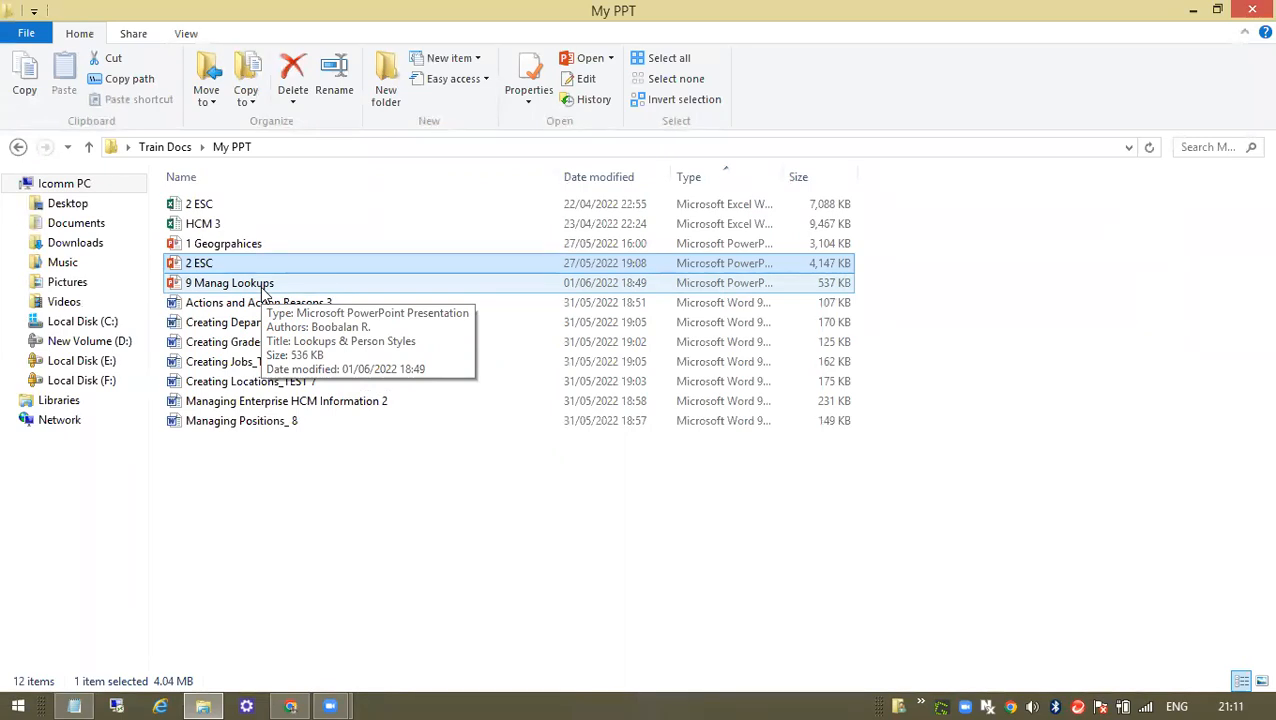
left_click(316, 500)
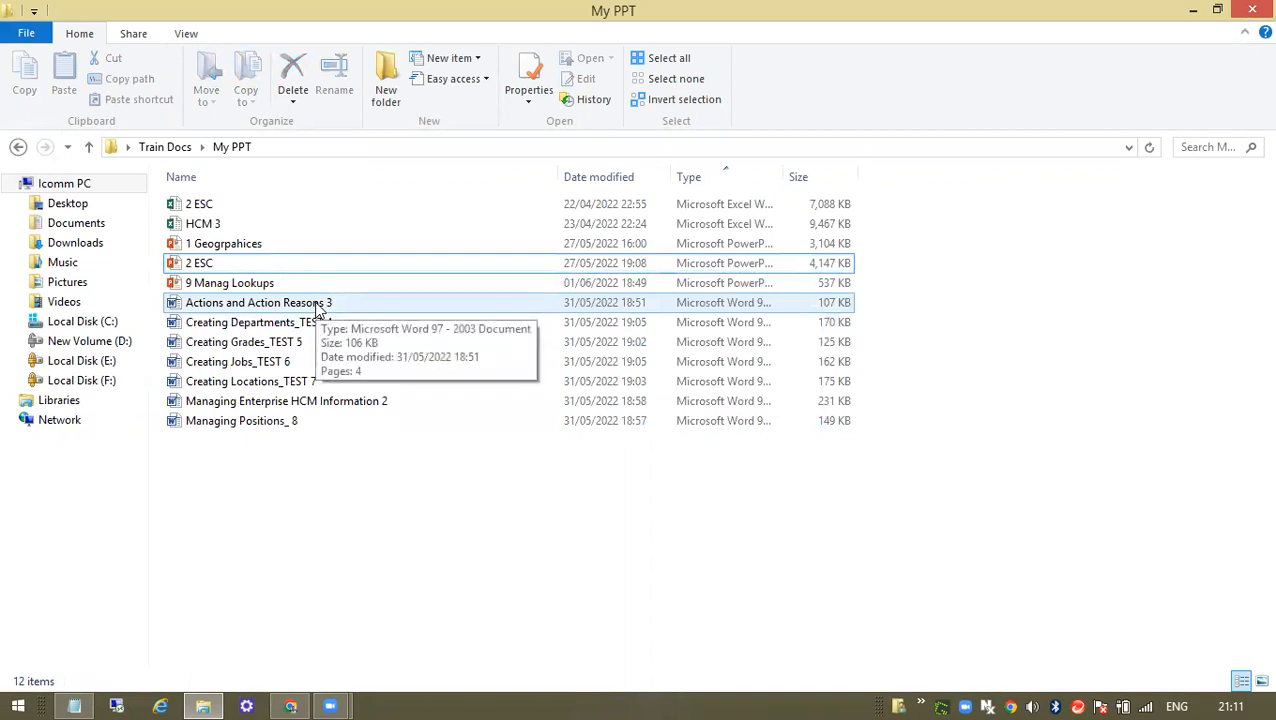
left_click(318, 304)
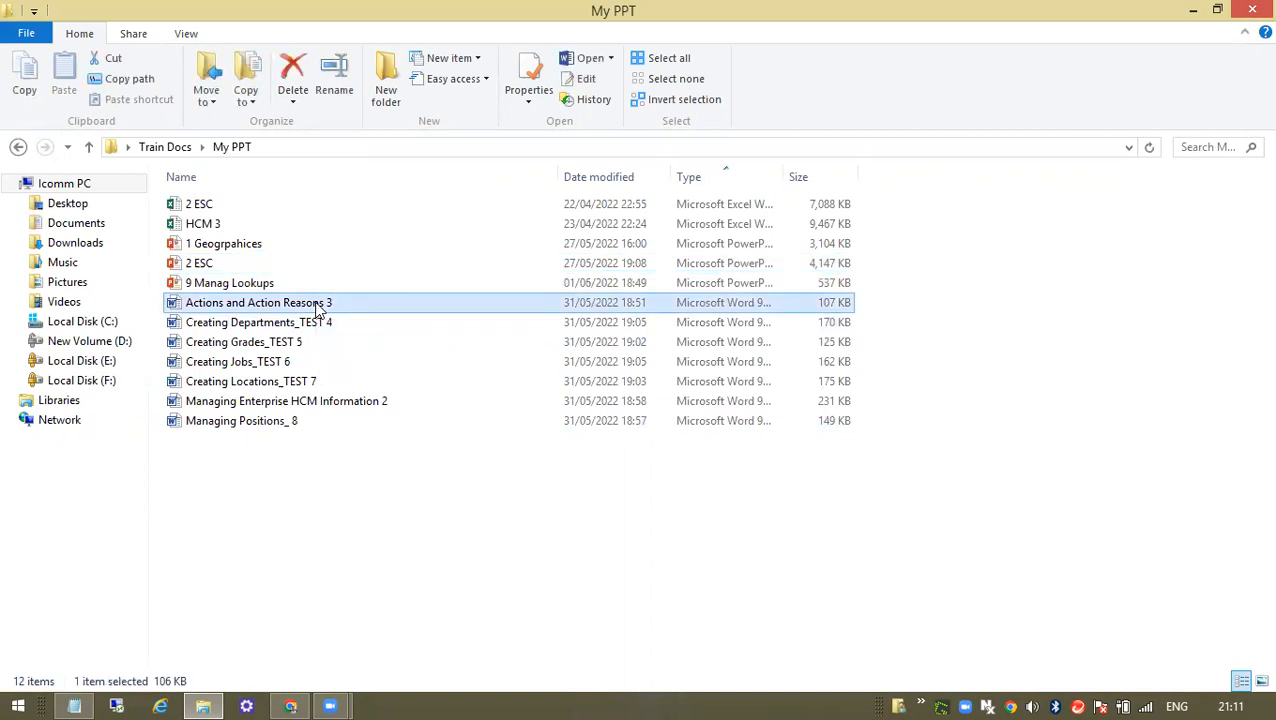
left_click(307, 329)
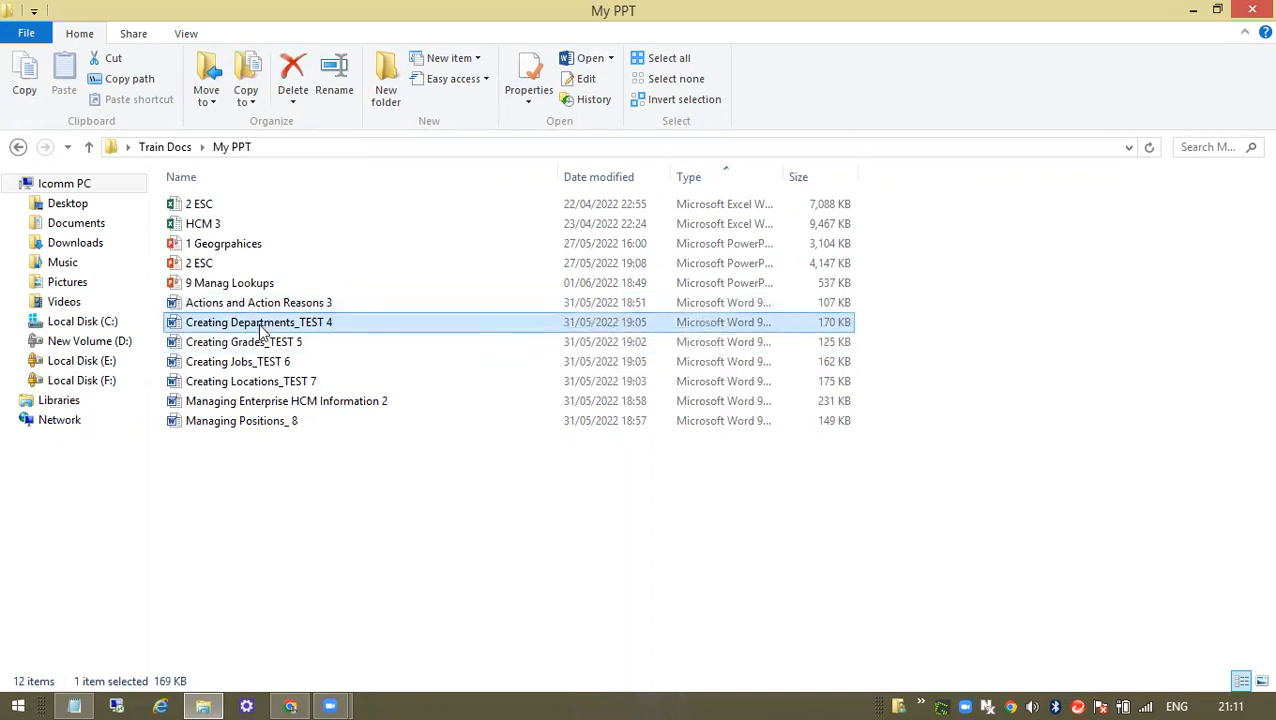
Switch to the blank Notepad note, shrink its window, and enter the heading "Work Structure" followed by a blank line
left_click(78, 704)
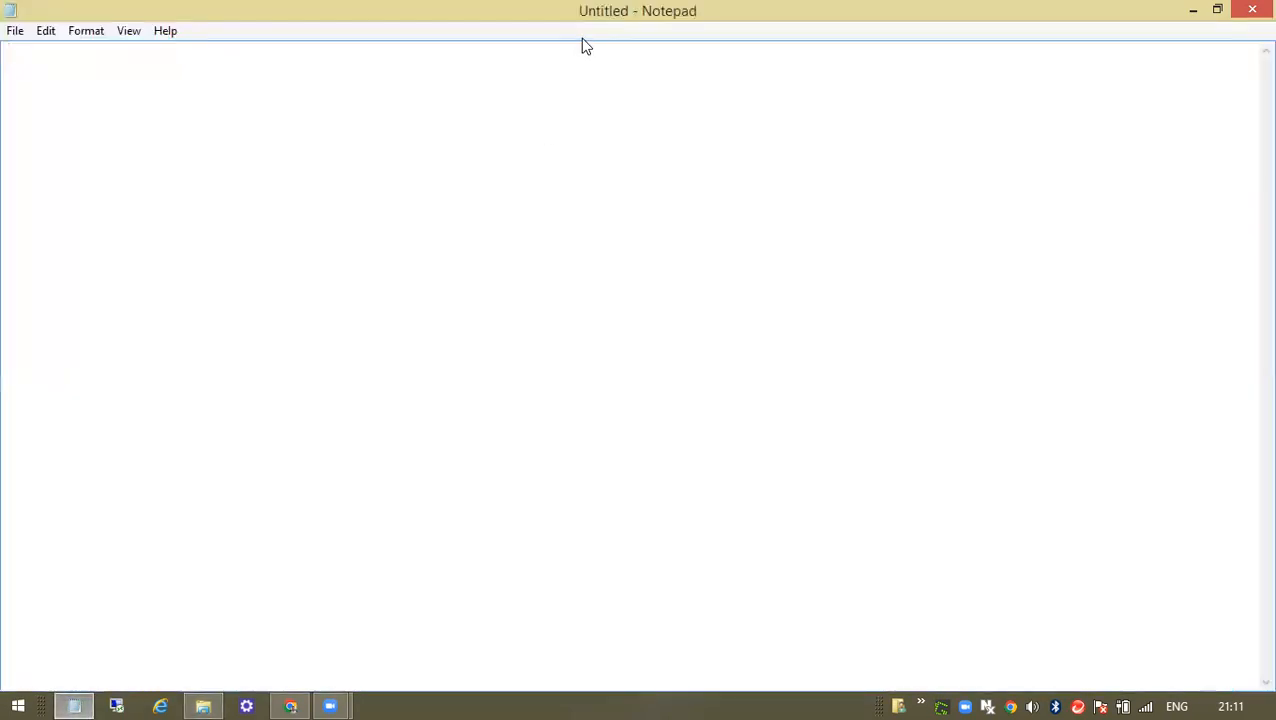
double_click(598, 14)
type("Wo")
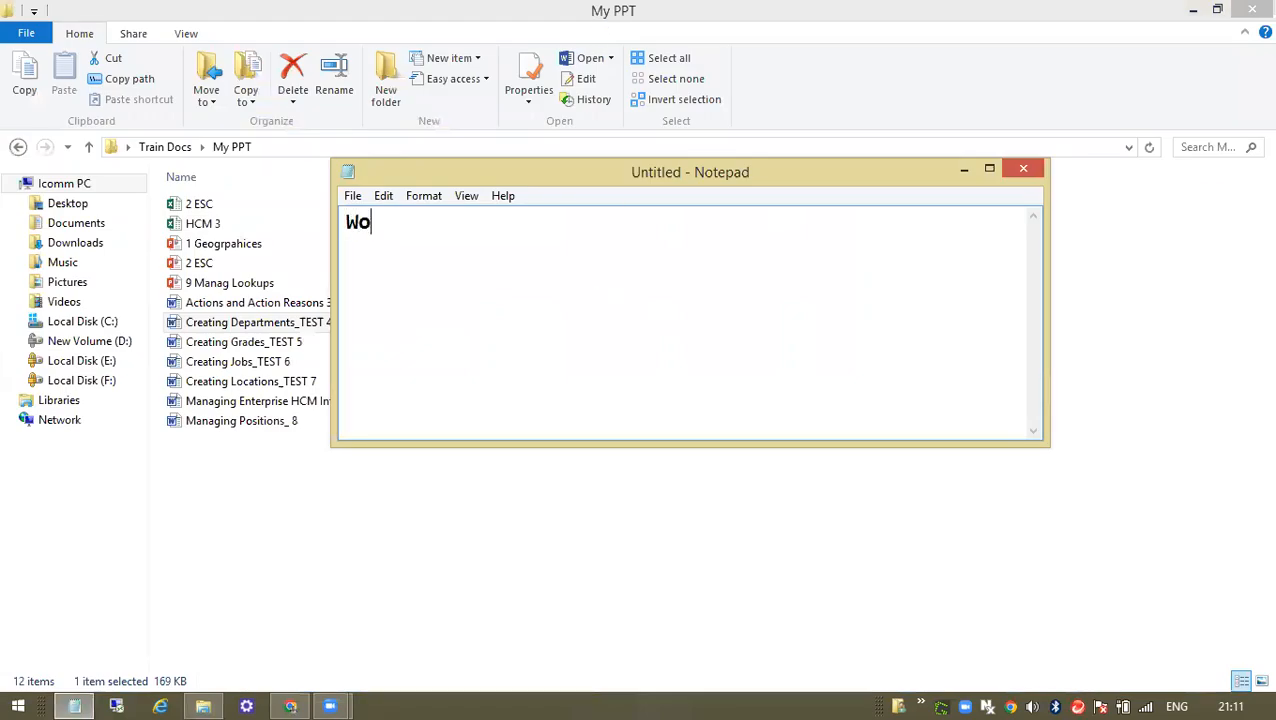
type("rk Structure")
key("Return")
key("Return")
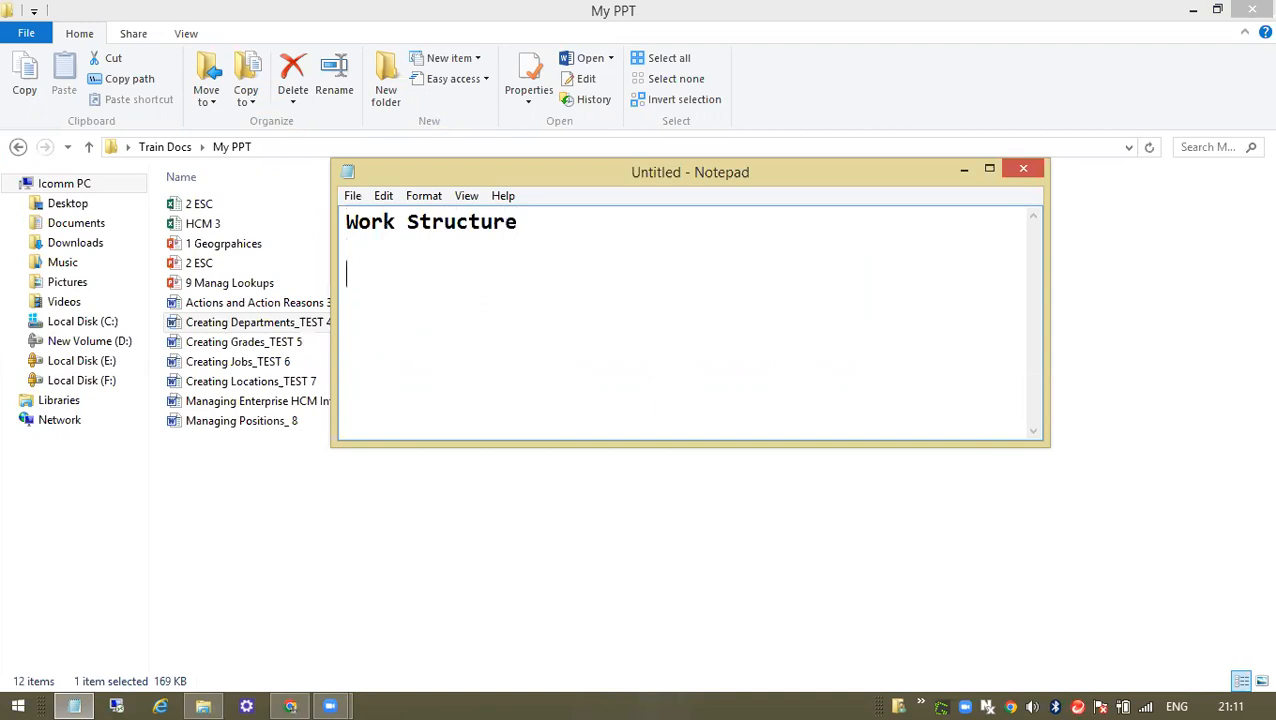
List Jobs, Grade, Location and Department on separate lines below the Work Structure heading
type("Jobs")
key("Return")
type("Grades")
key("Return")
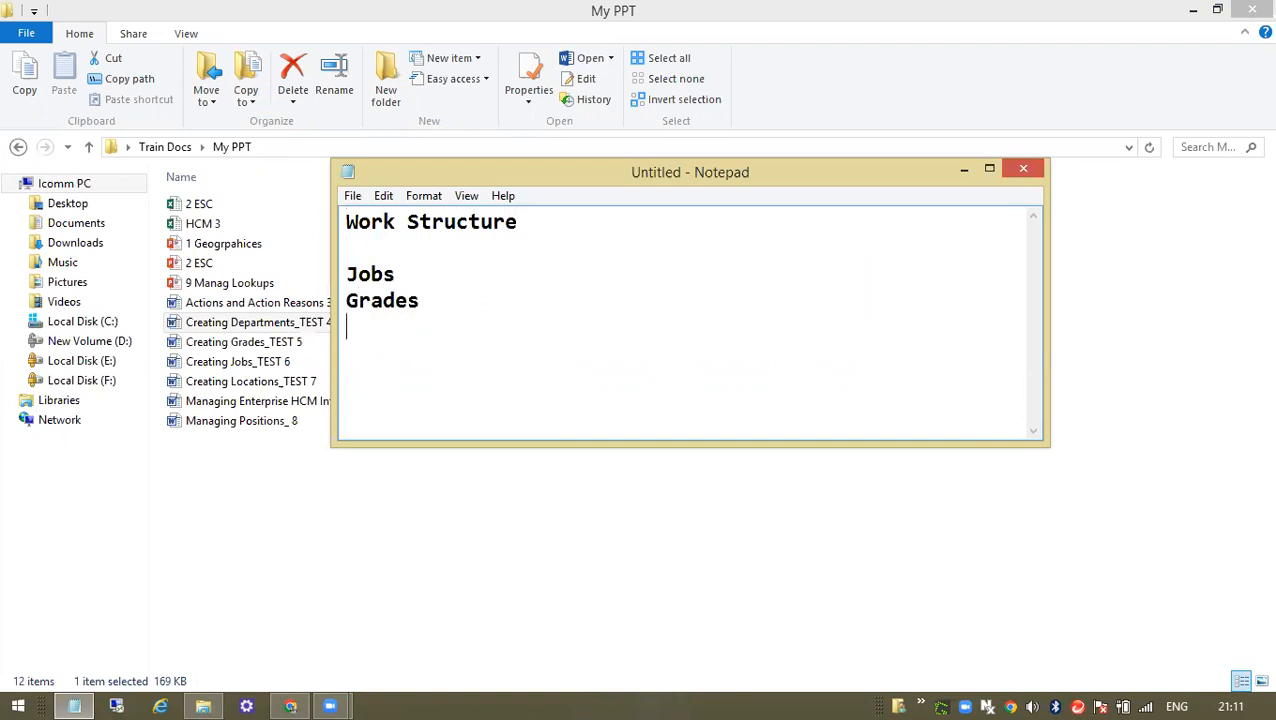
key("BackSpace")
key("BackSpace")
key("Return")
type("Location")
key("Return")
type("Department")
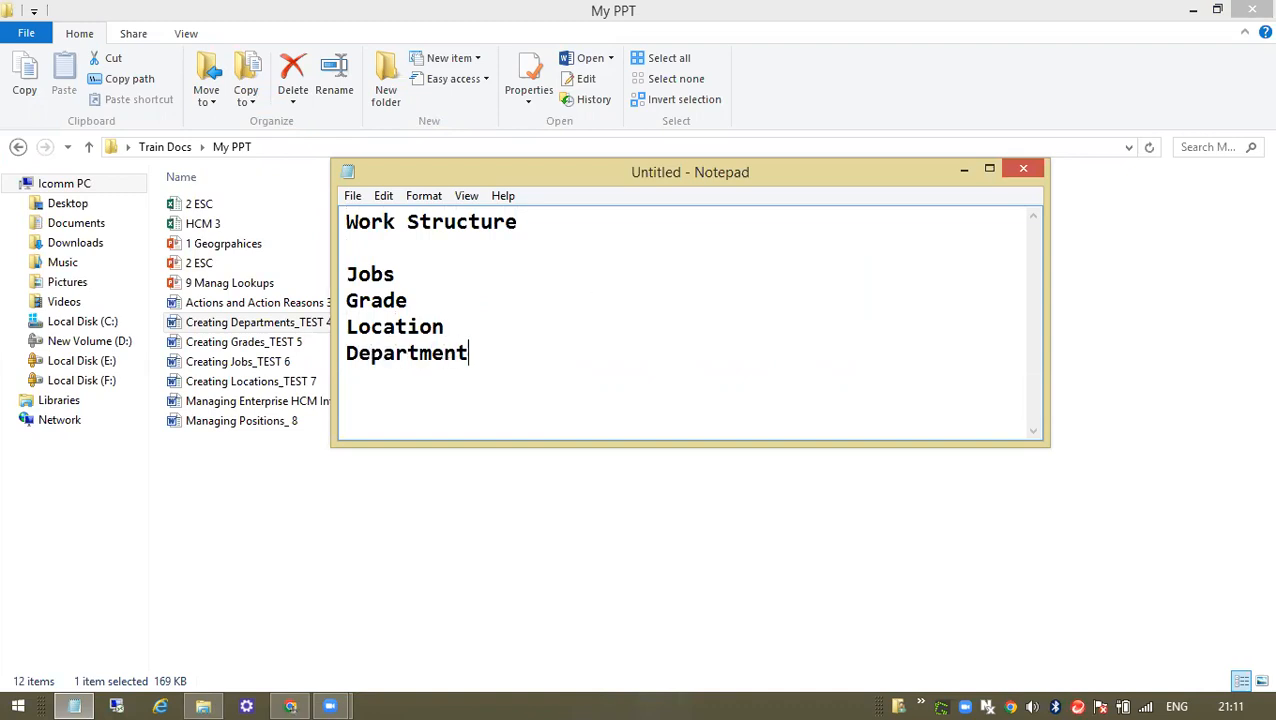
type("s")
key("BackSpace")
mouse_move(347, 272)
left_mouse_down()
mouse_move(488, 360)
mouse_move(347, 274)
left_mouse_up()
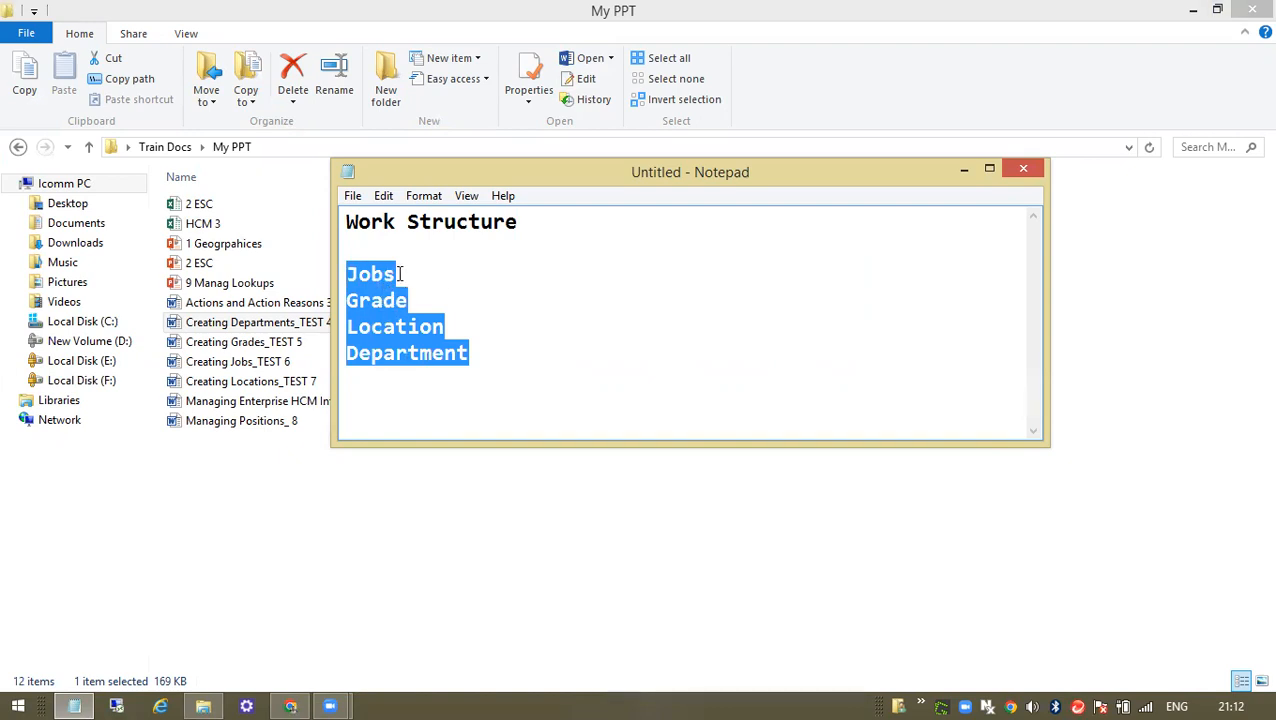
left_click(446, 326)
left_click_drag(446, 326, 396, 326)
left_click_drag(352, 274, 484, 356)
Switch to Oracle Fusion Cloud Applications in Chrome, return to the home page, and open Setup and Maintenance
mouse_move(305, 699)
left_click(294, 614)
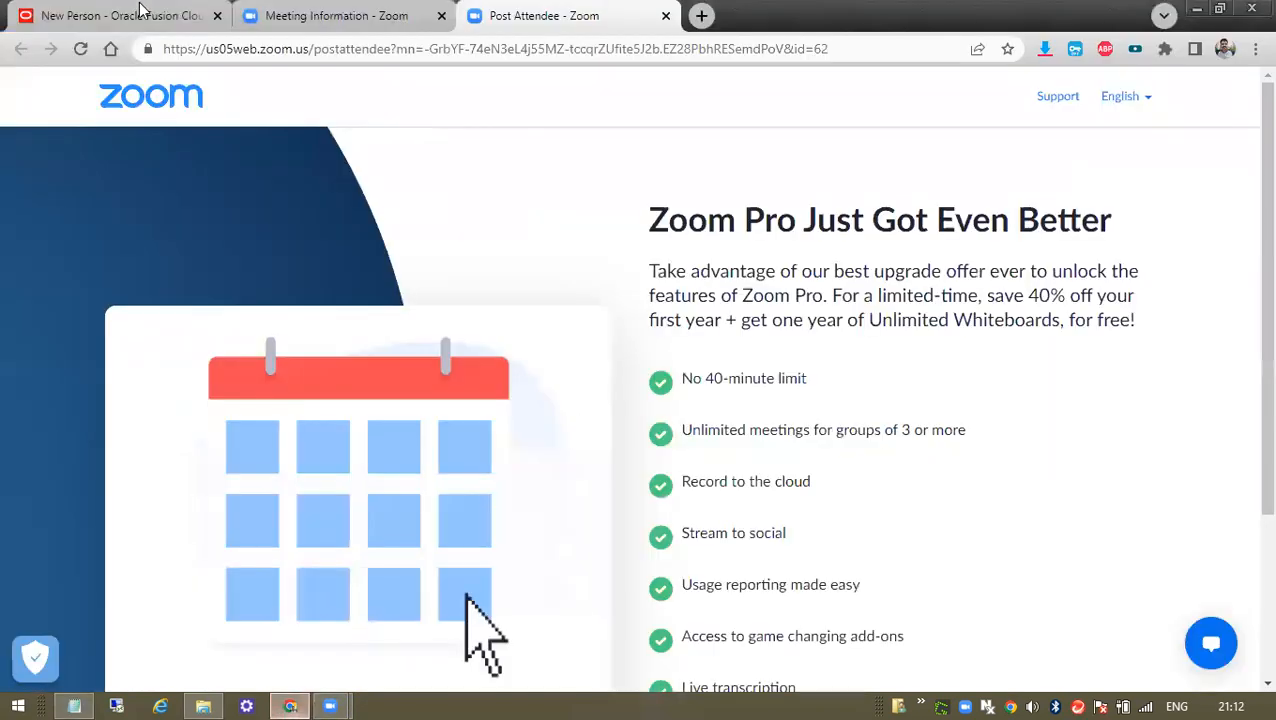
left_click(143, 12)
left_click(1107, 86)
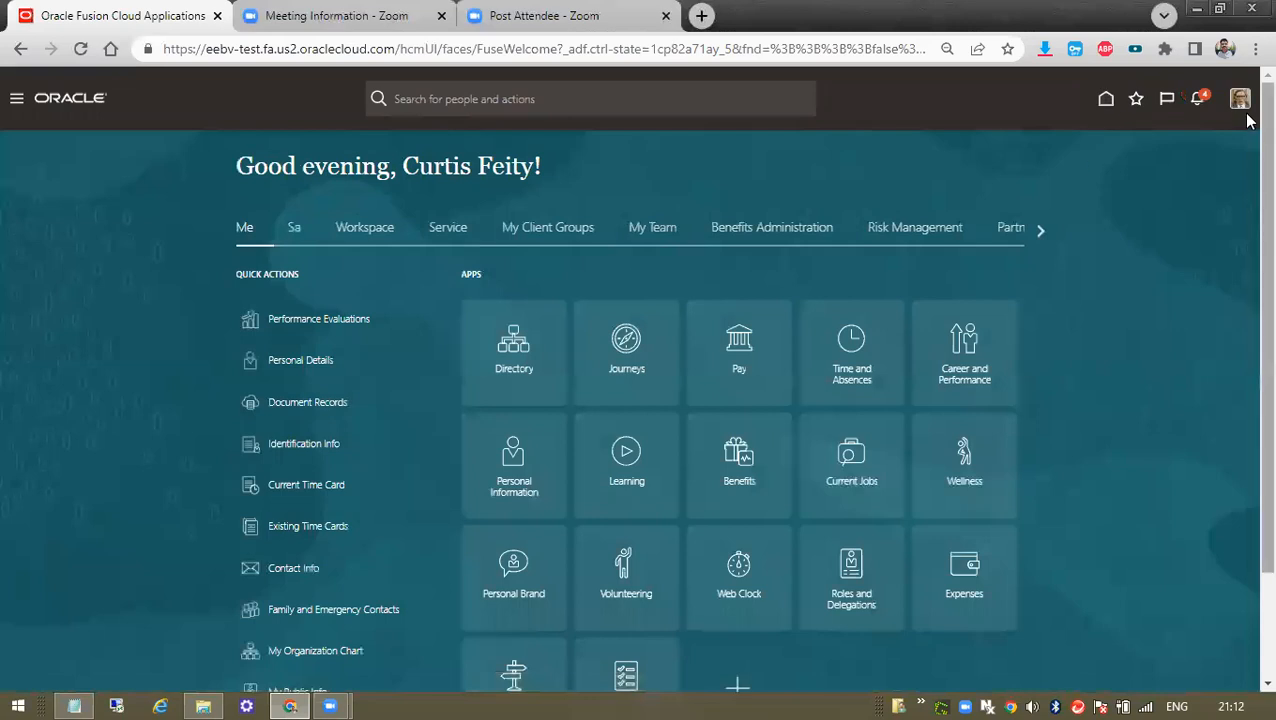
left_click(1240, 103)
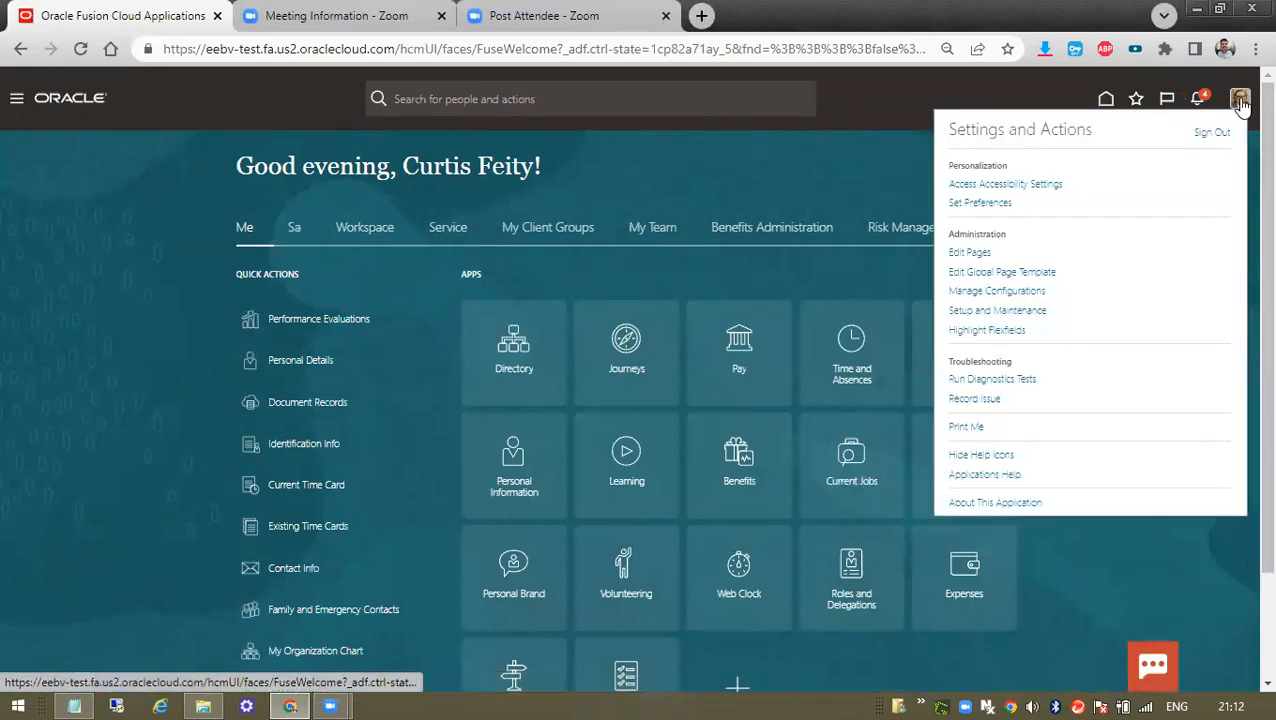
left_click(996, 313)
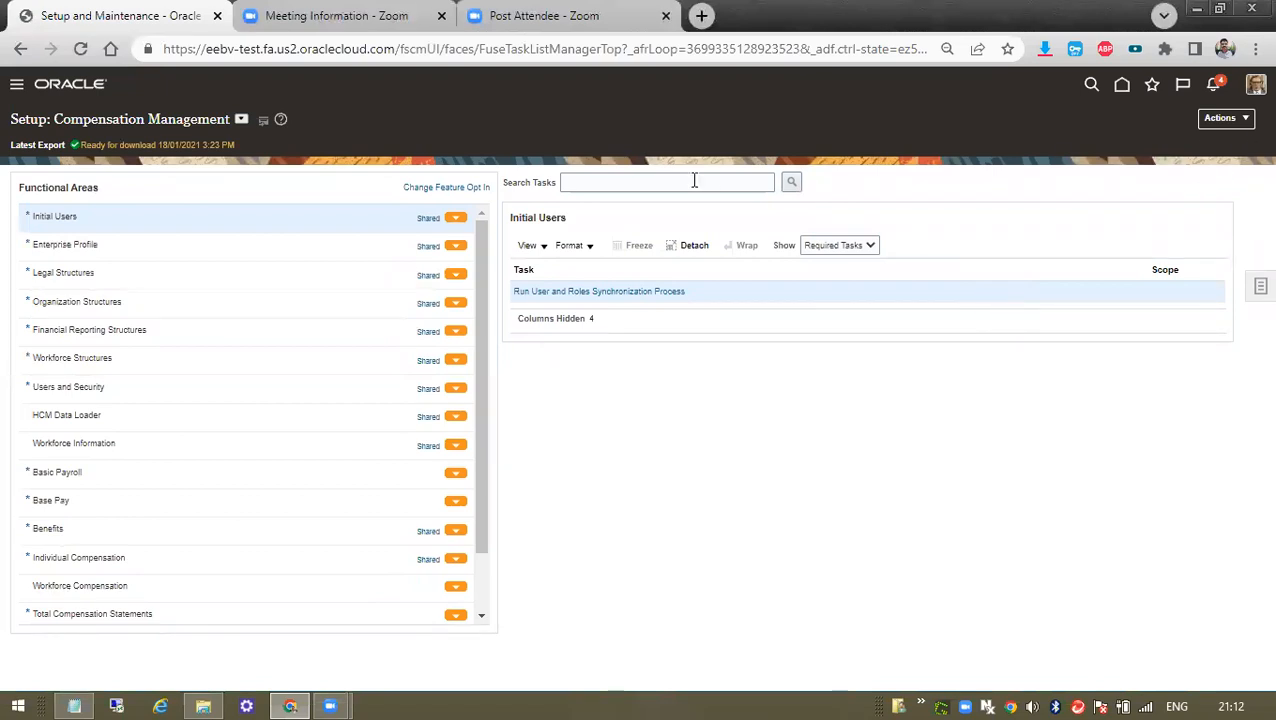
Search the setup tasks for "Manage Location" and open the Manage Locations task under Workforce Structures
left_click(610, 183)
left_click(1255, 84)
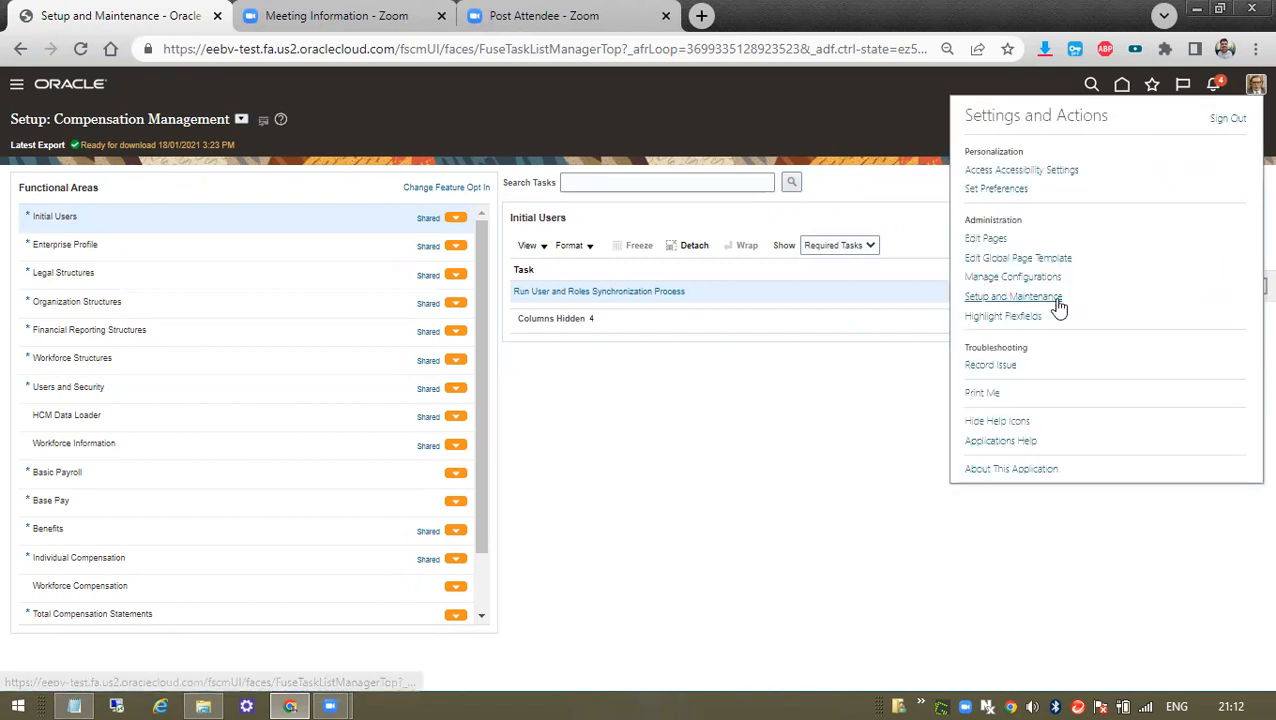
left_click(615, 185)
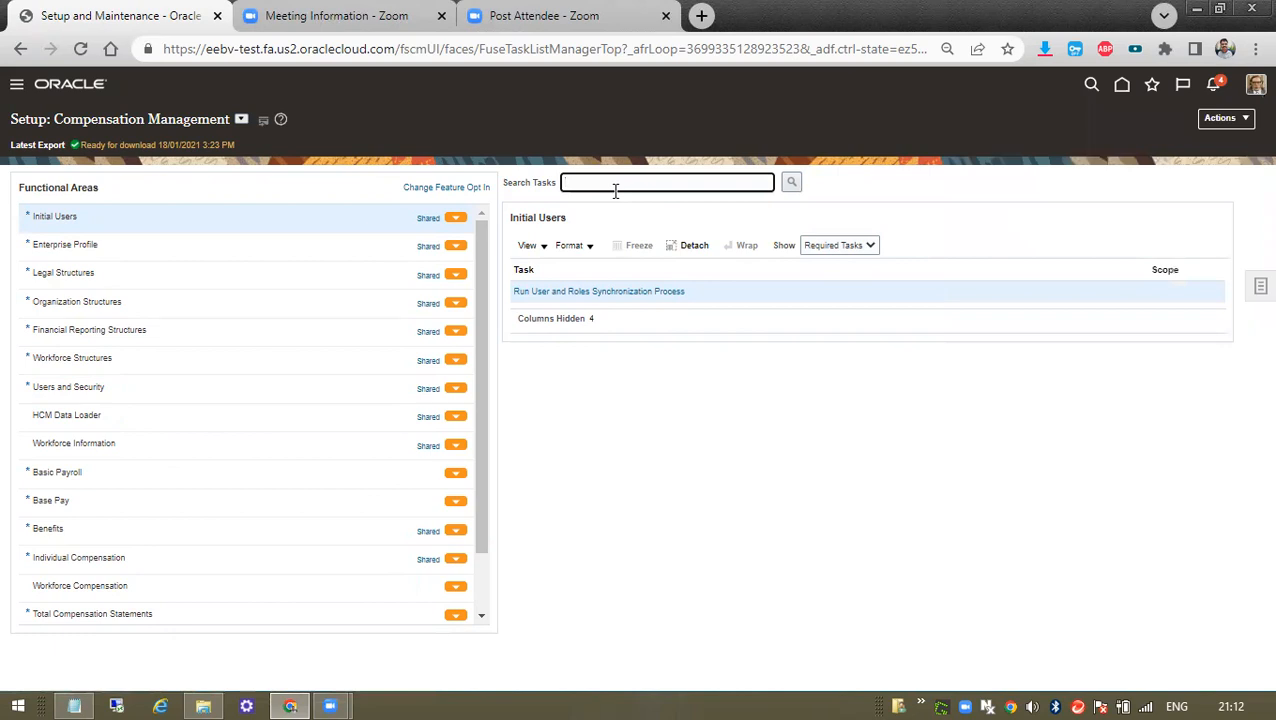
type("M")
type("ana")
type("ging")
key("BackSpace")
key("BackSpace")
key("BackSpace")
key("BackSpace")
type("e Location")
left_click(794, 183)
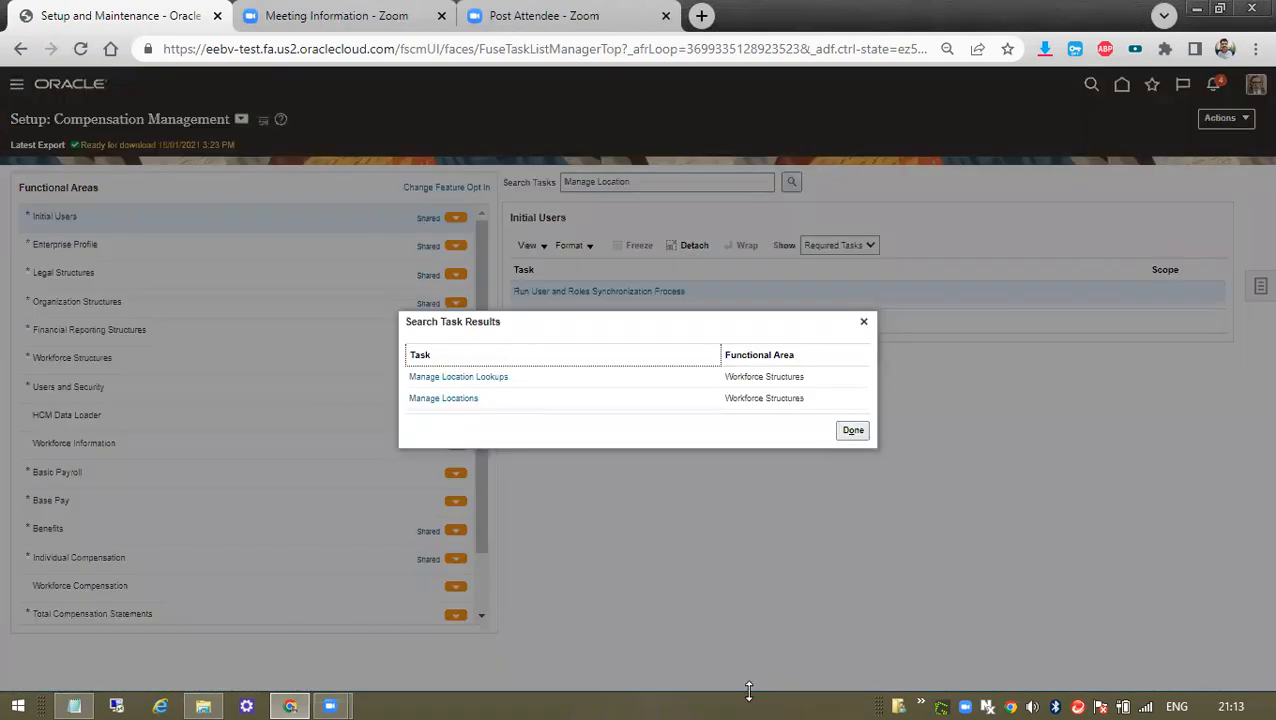
left_click(440, 398)
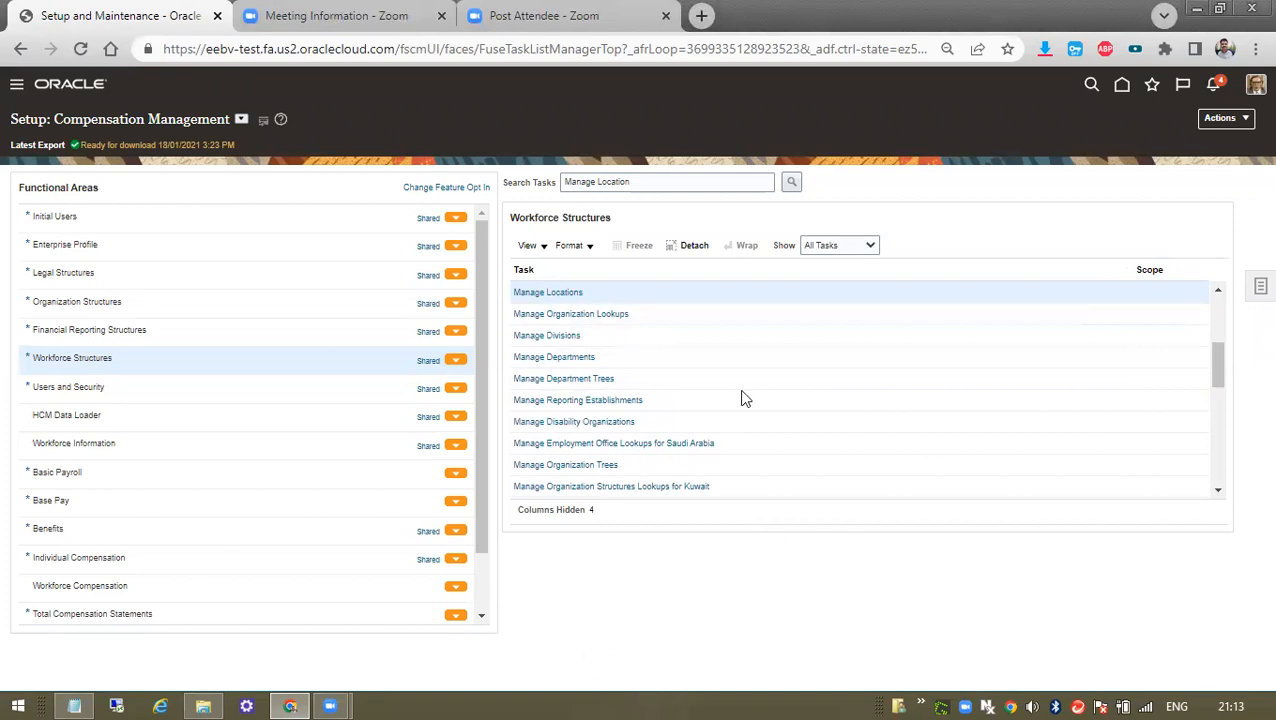
left_click(561, 292)
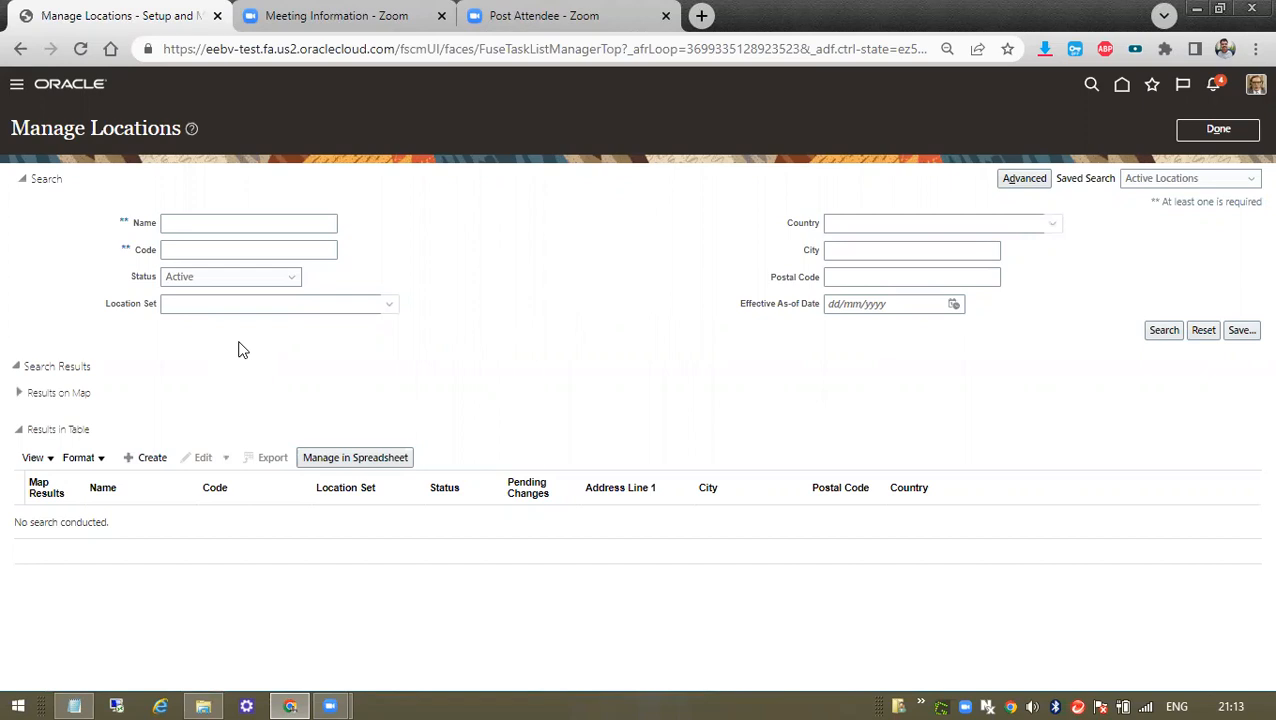
Search for active locations named "Chennai" and look through the results table
left_click(212, 224)
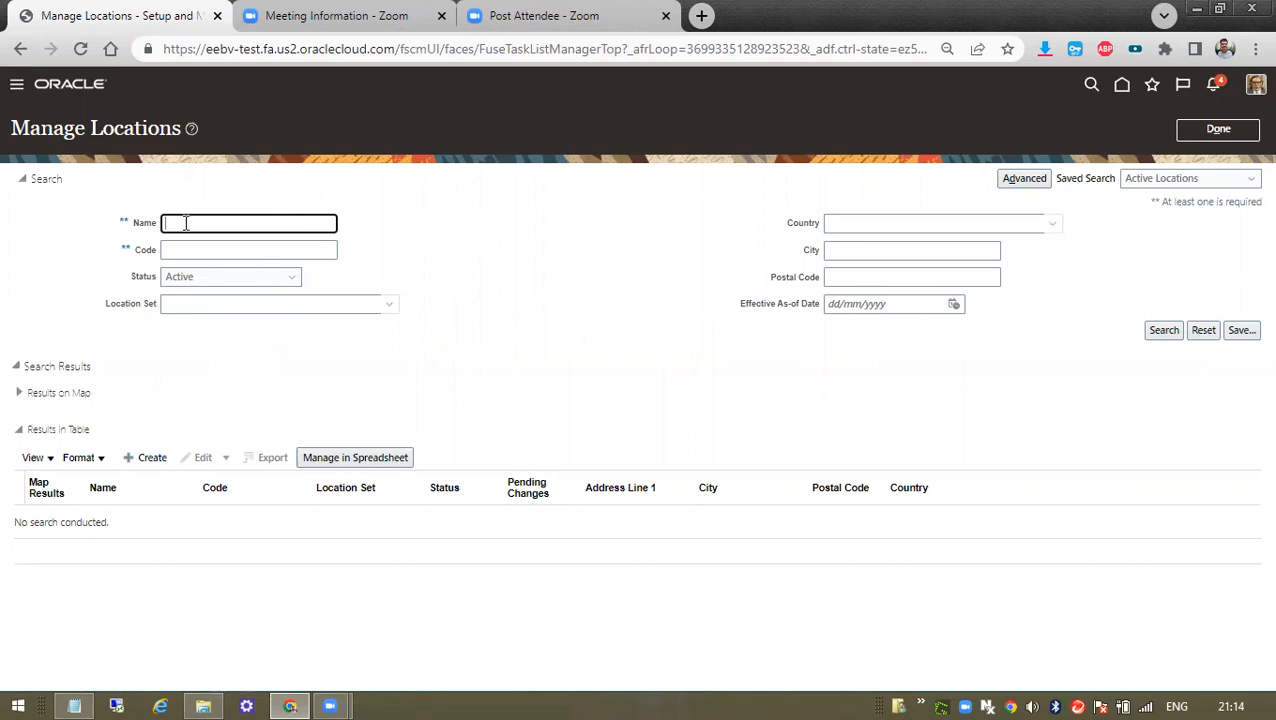
type("Chennai")
left_click(1164, 330)
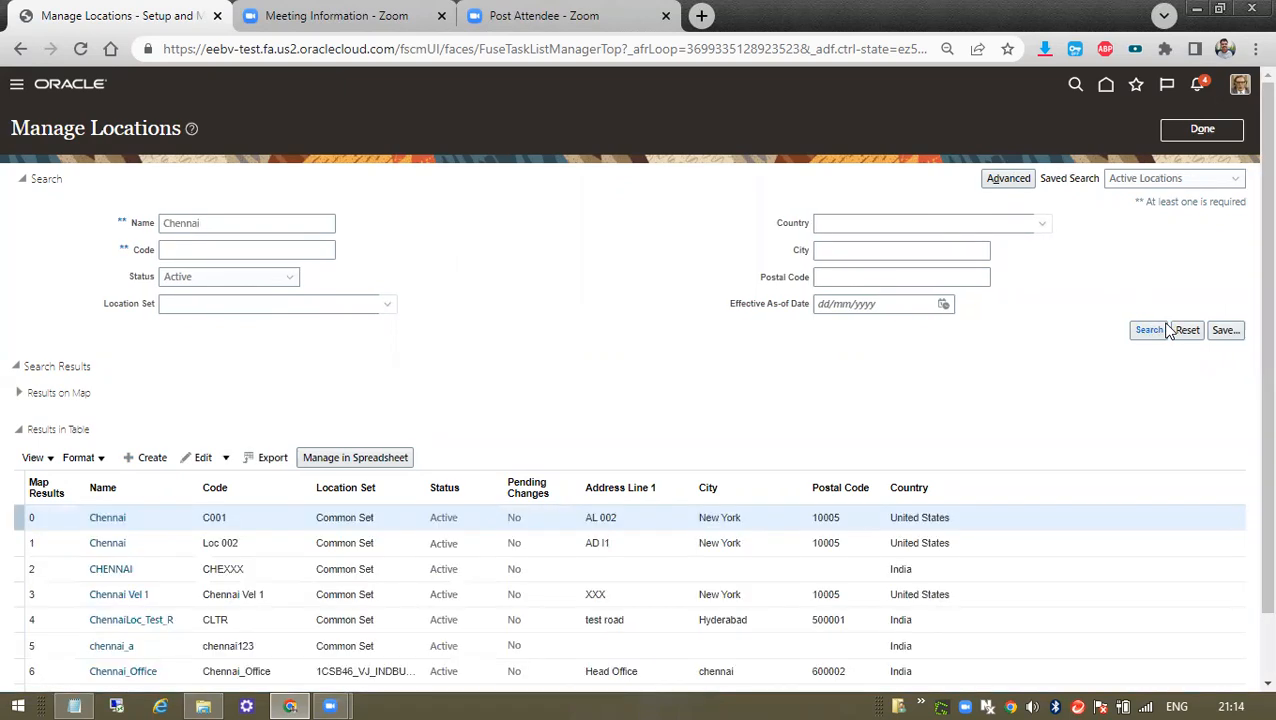
scroll(312, 590, "down", 1)
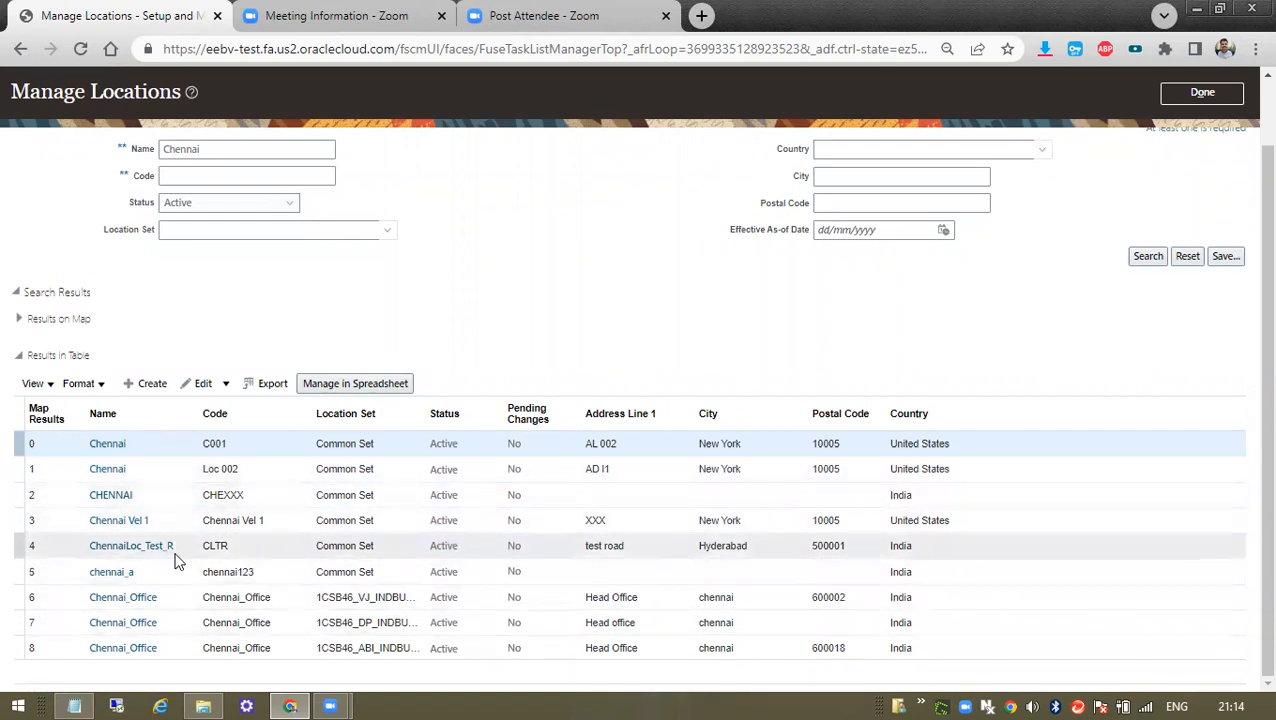
scroll(305, 525, "up", 1)
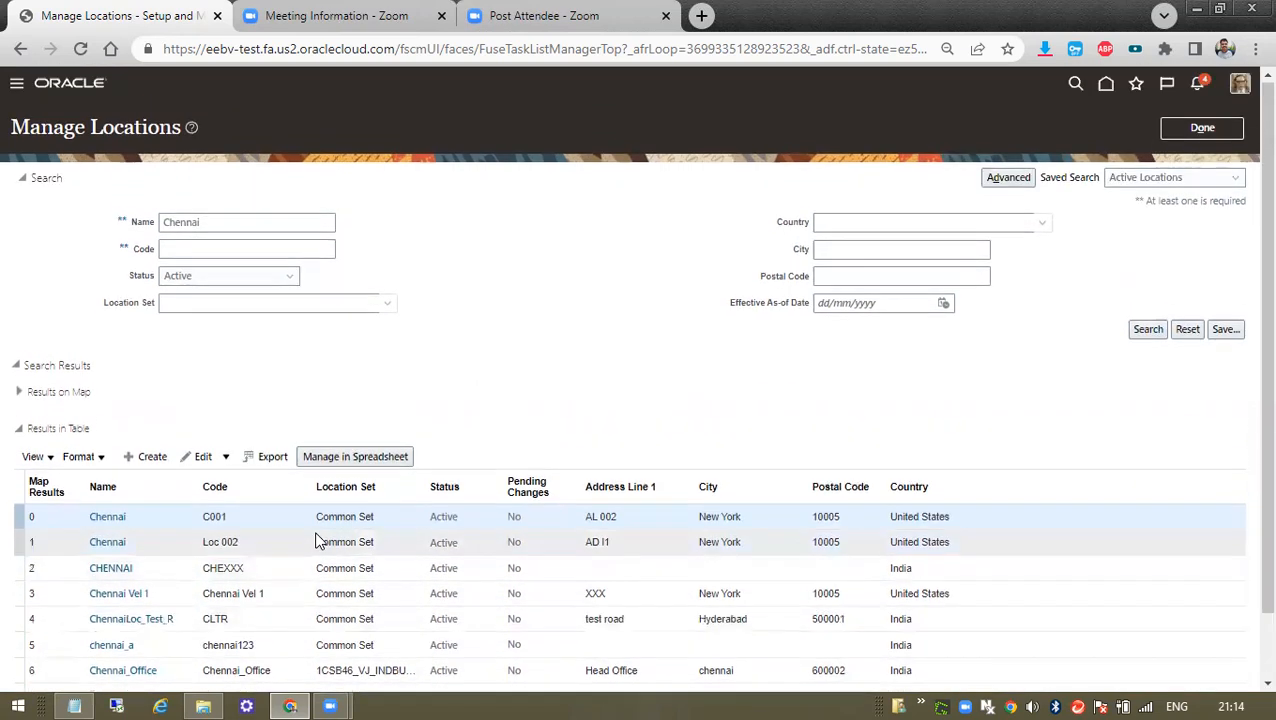
left_click(147, 459)
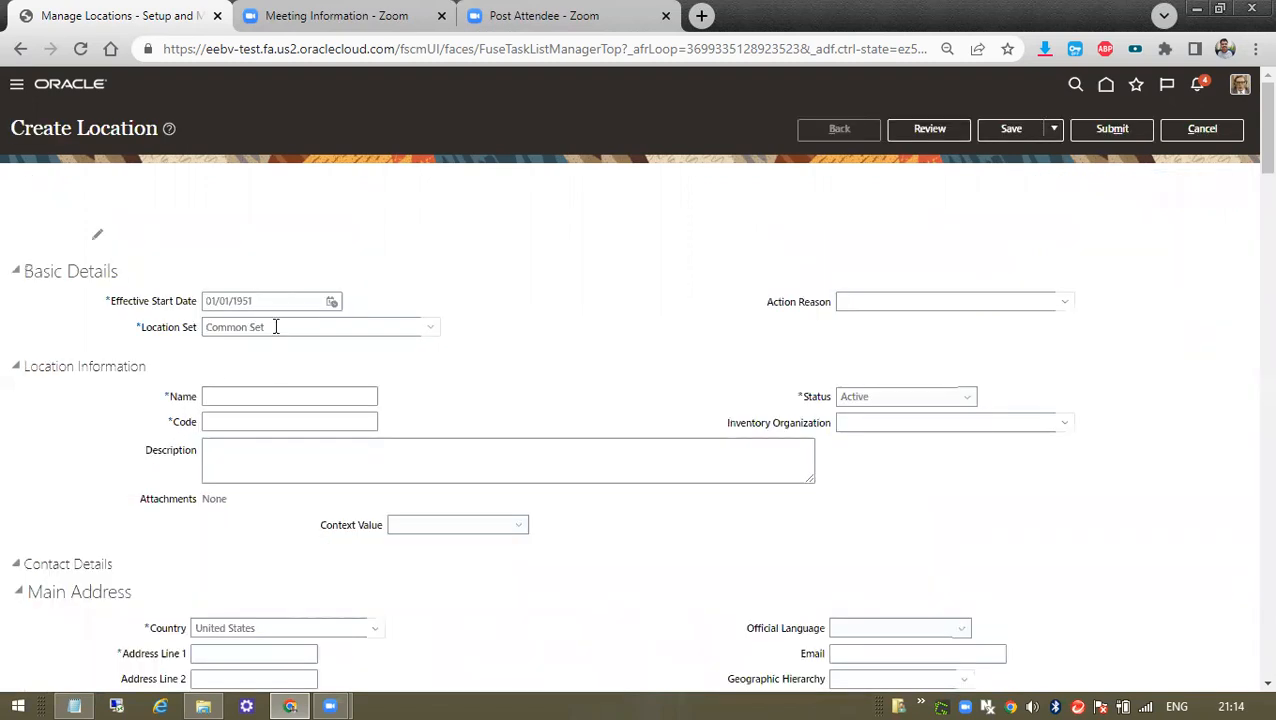
left_click_drag(274, 298, 170, 300)
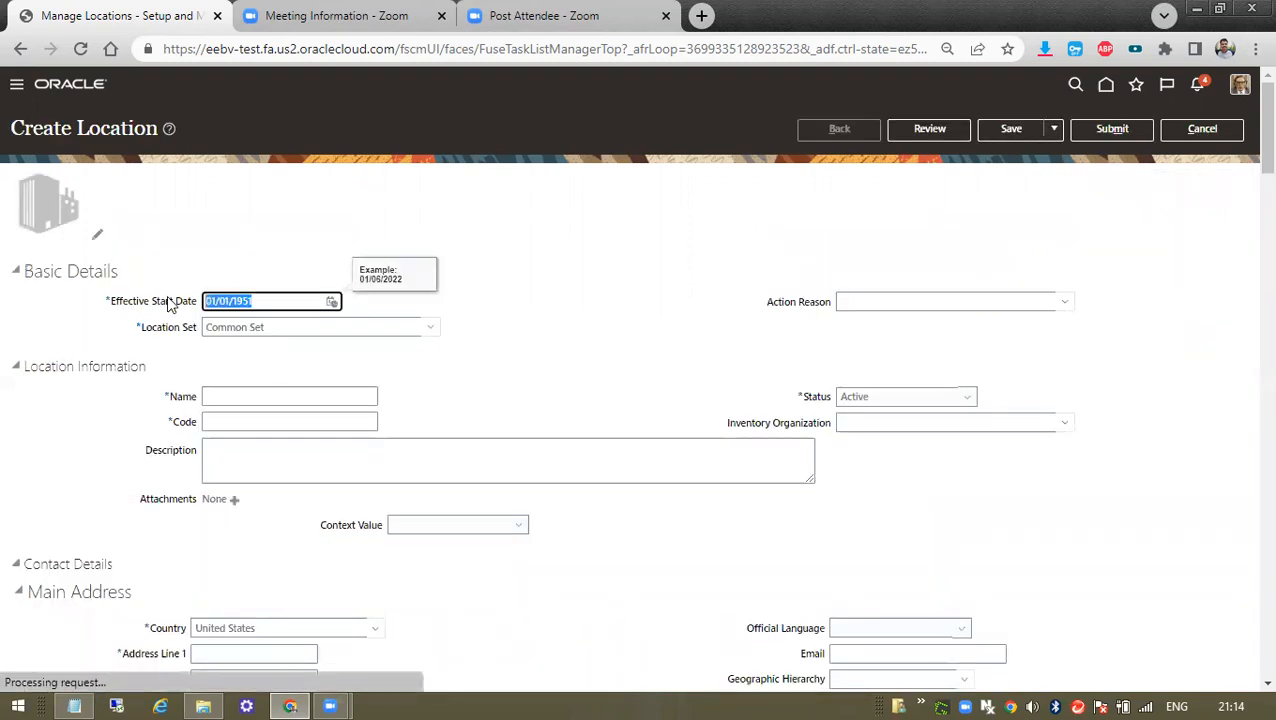
left_click(332, 302)
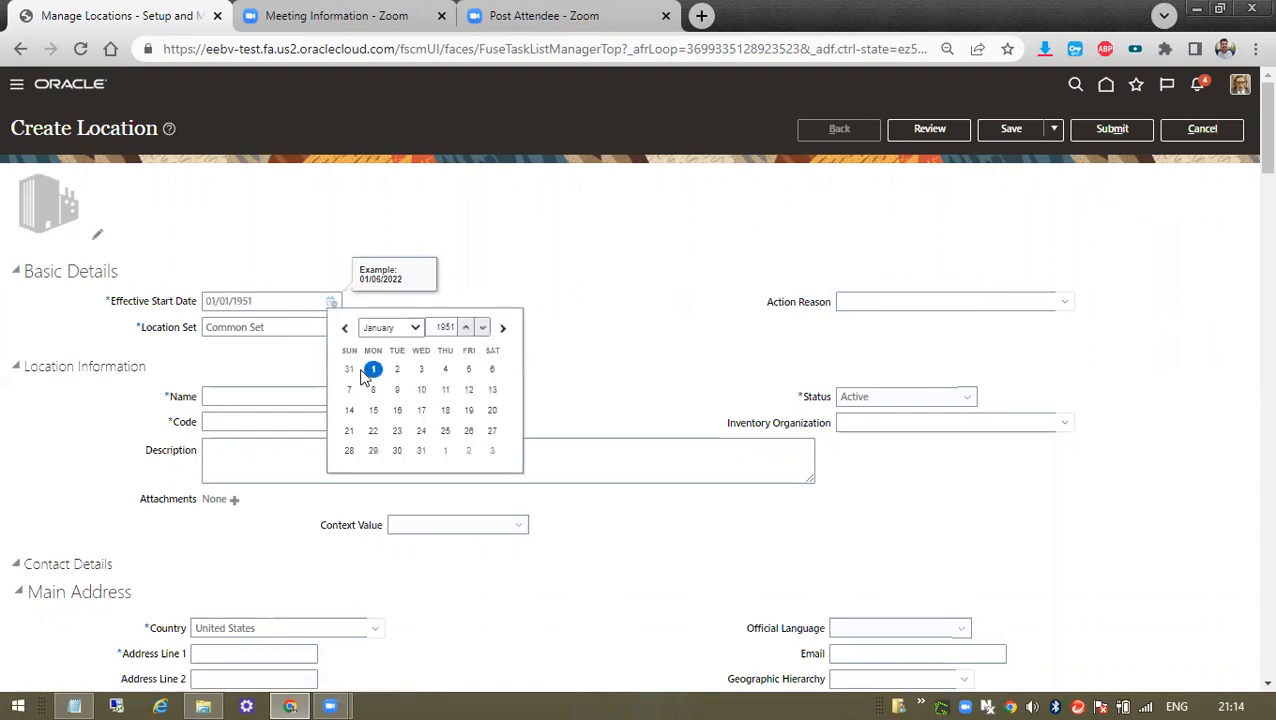
left_click(370, 369)
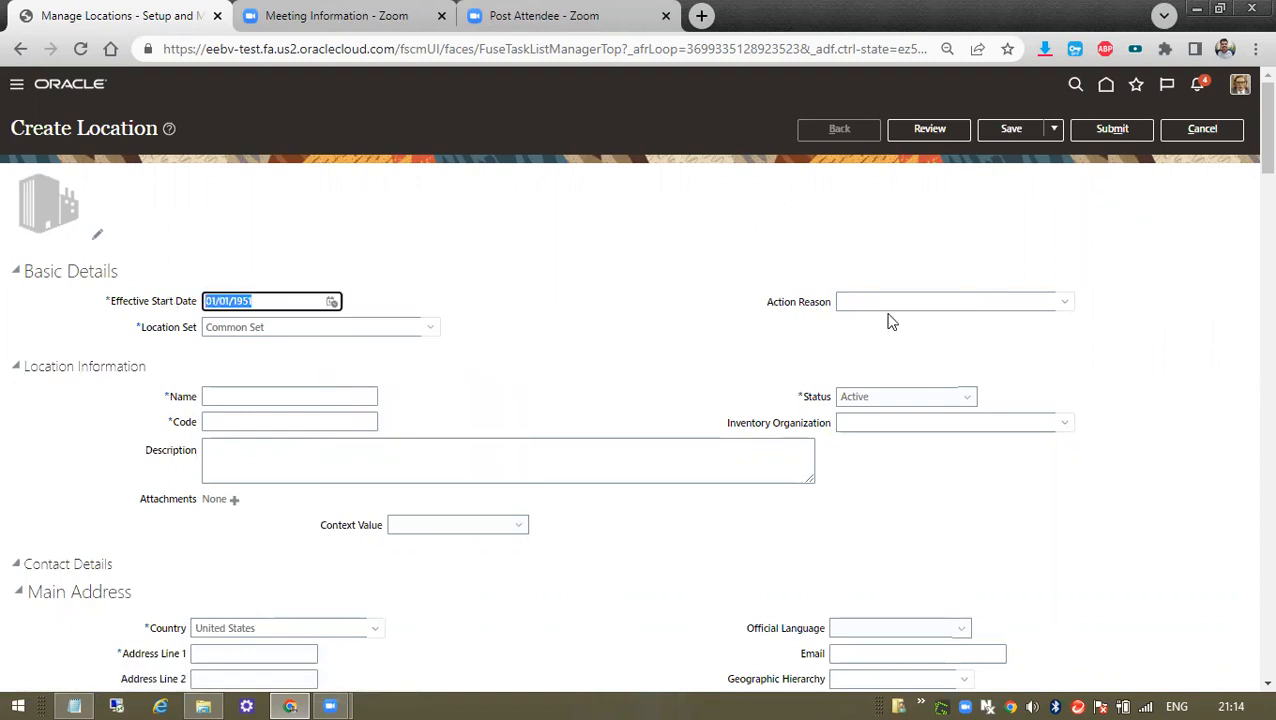
left_click(285, 398)
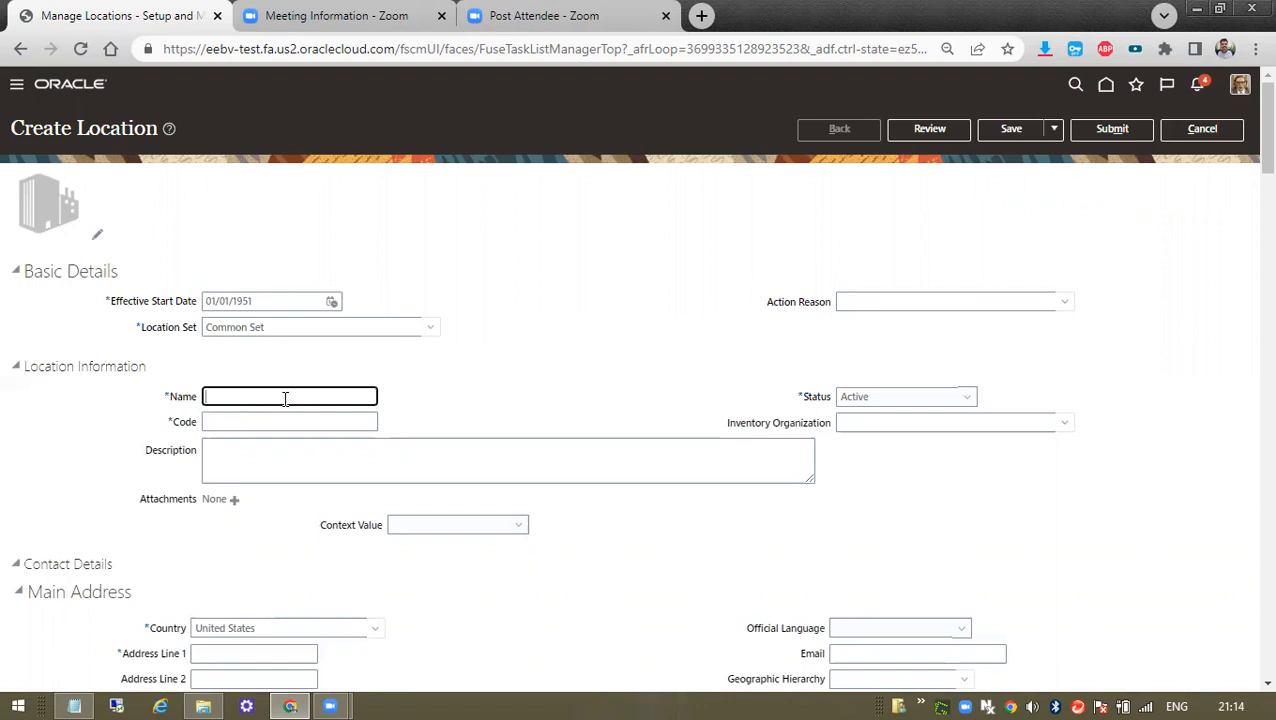
type("D")
key("BackSpace")
type("P")
key("BackSpace")
left_click(1202, 133)
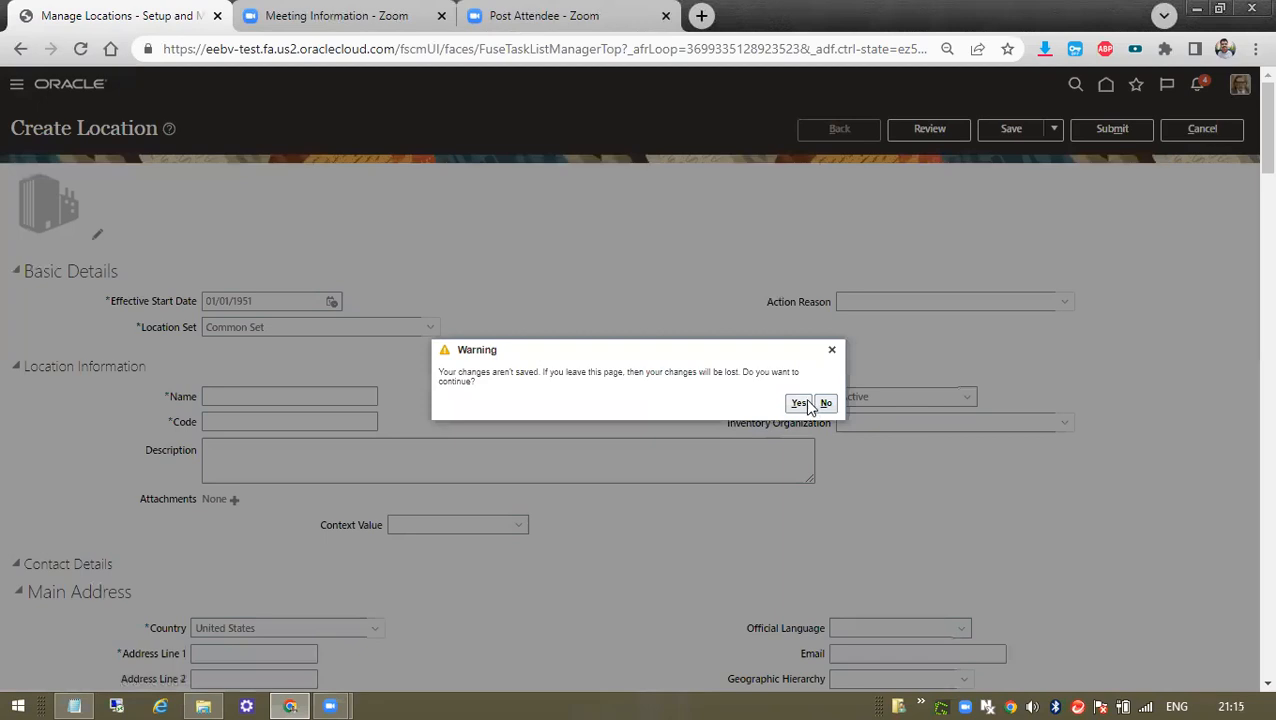
left_click(799, 404)
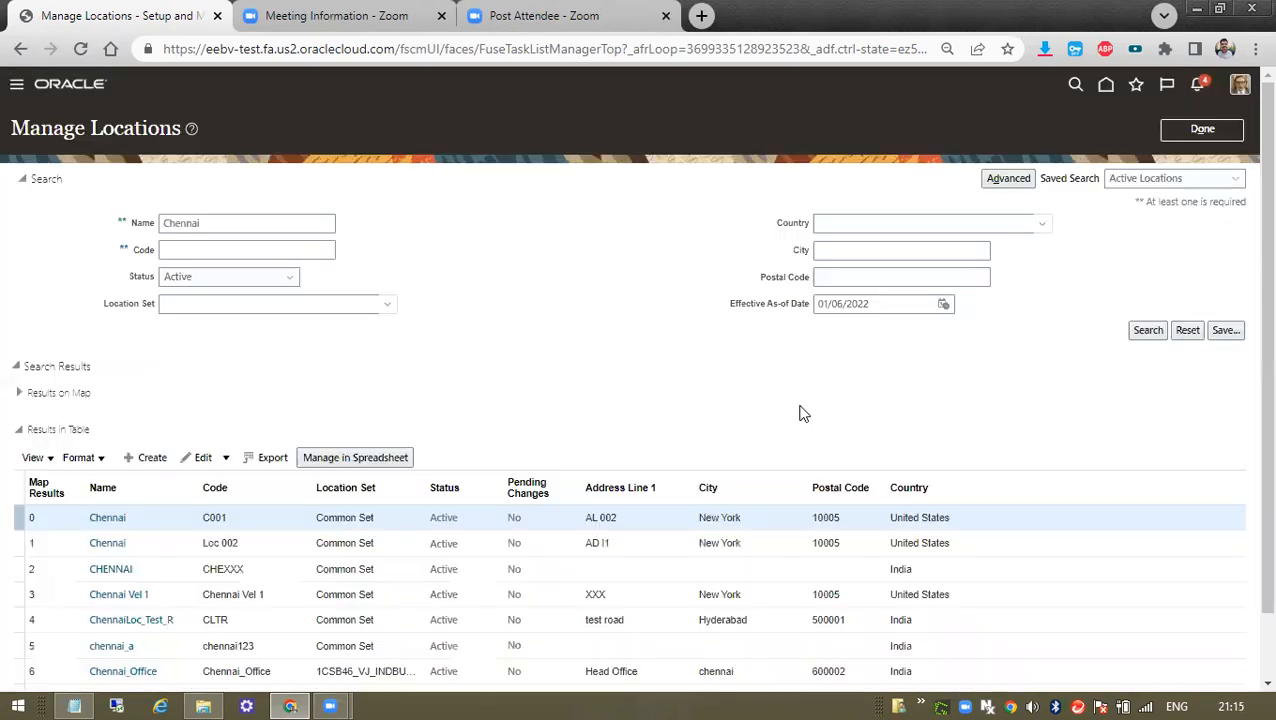
Search for active locations named "Dubai"
left_click_drag(250, 222, 109, 213)
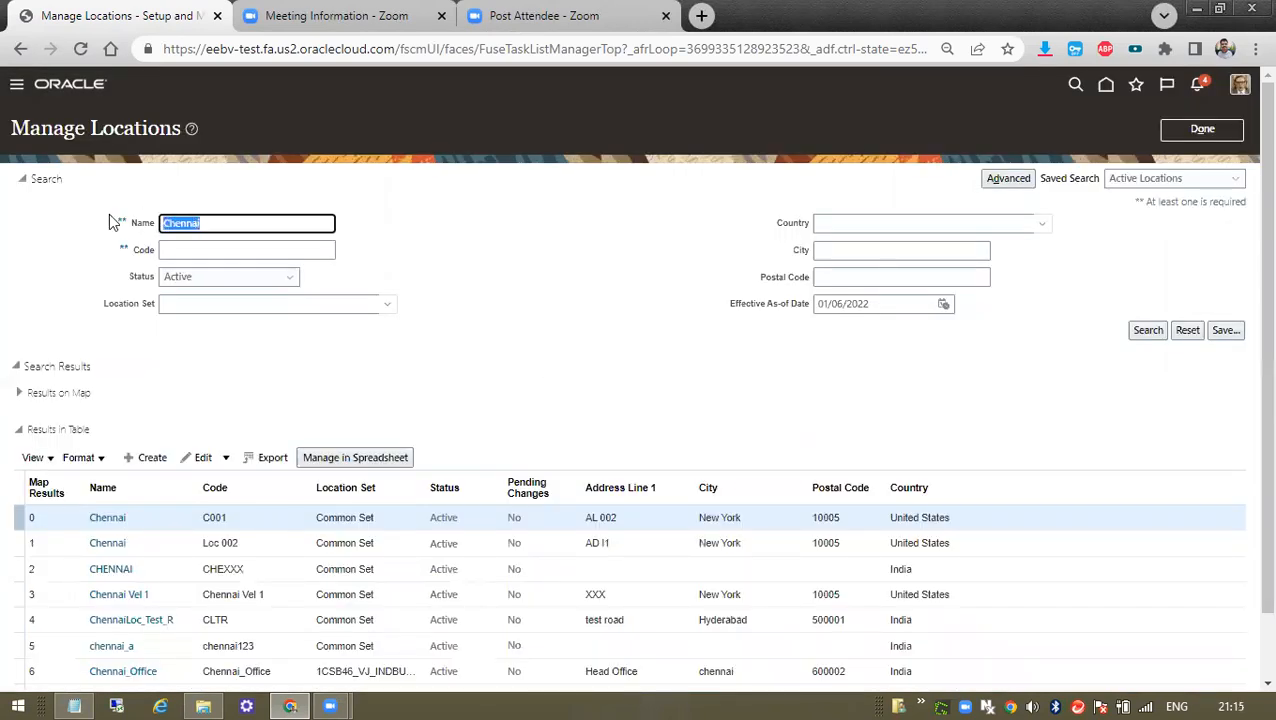
type("BIP")
left_click_drag(205, 224, 92, 211)
type("Dubai")
left_click(1150, 330)
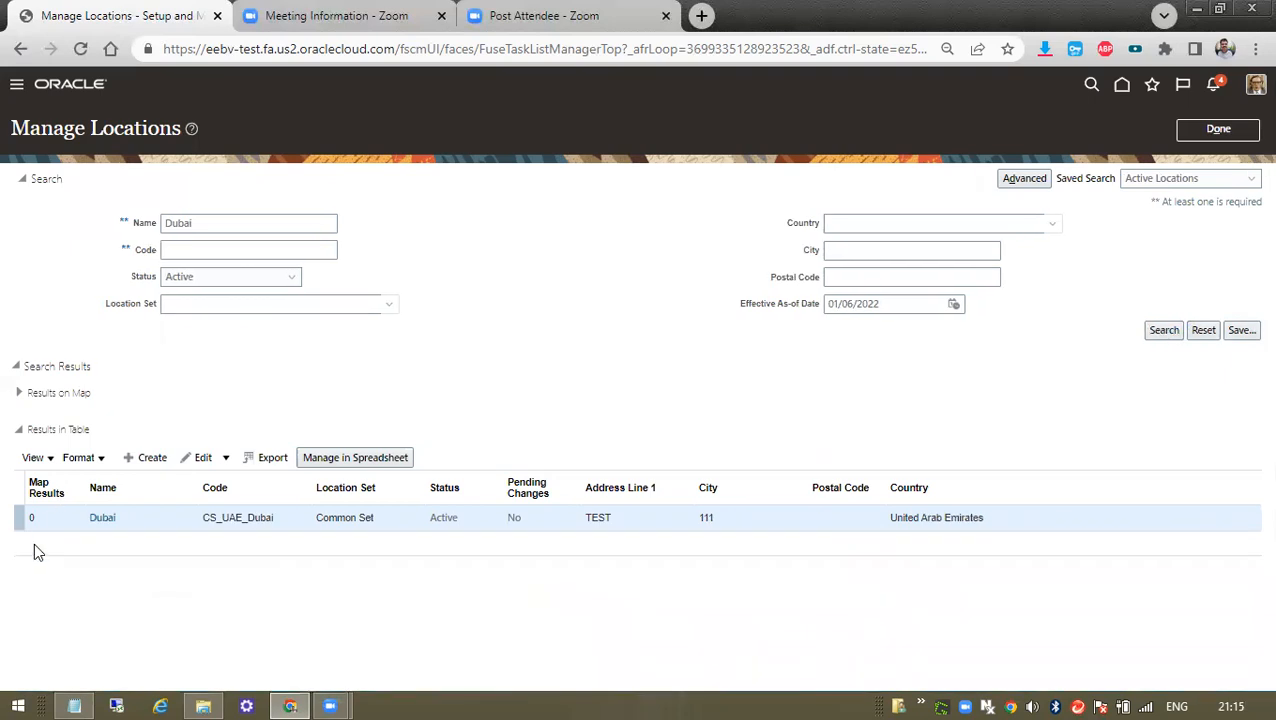
Search for active locations named "DIP"
left_click_drag(217, 222, 143, 221)
type("B")
key("BackSpace")
type("DUB")
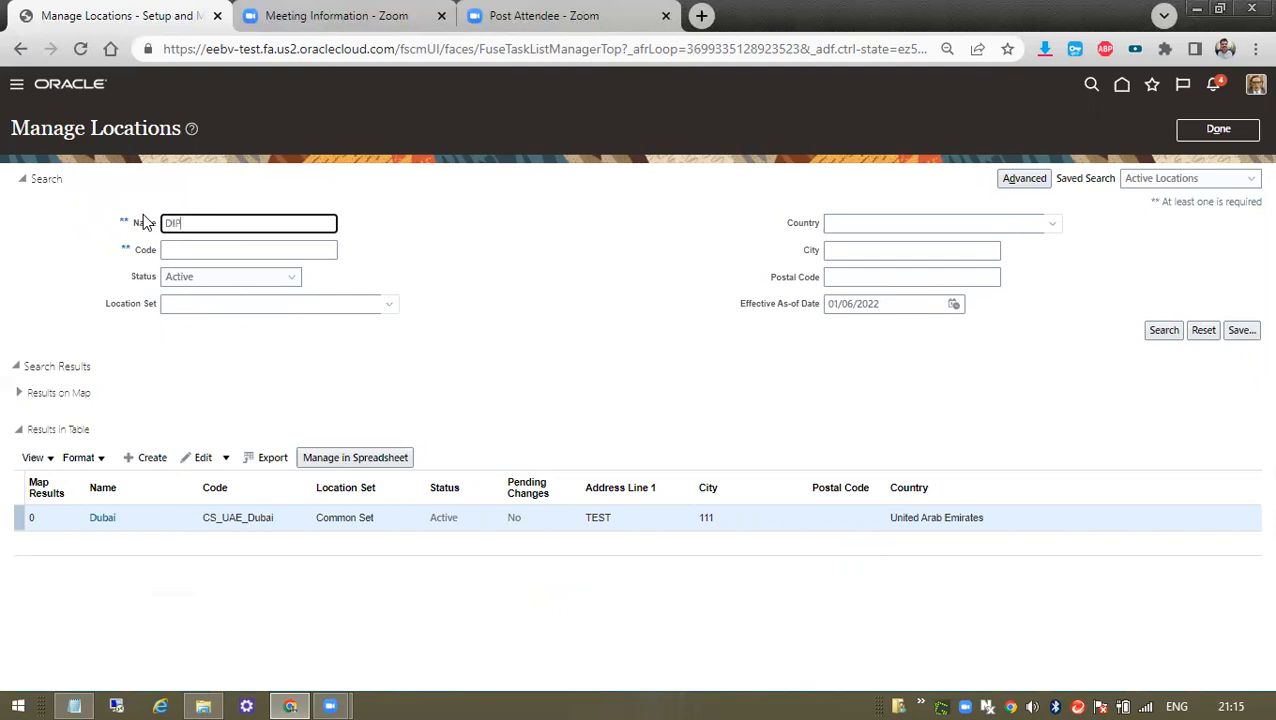
left_click_drag(208, 224, 142, 222)
type("BIP")
left_click_drag(233, 218, 118, 212)
type("DIP")
left_click(1150, 333)
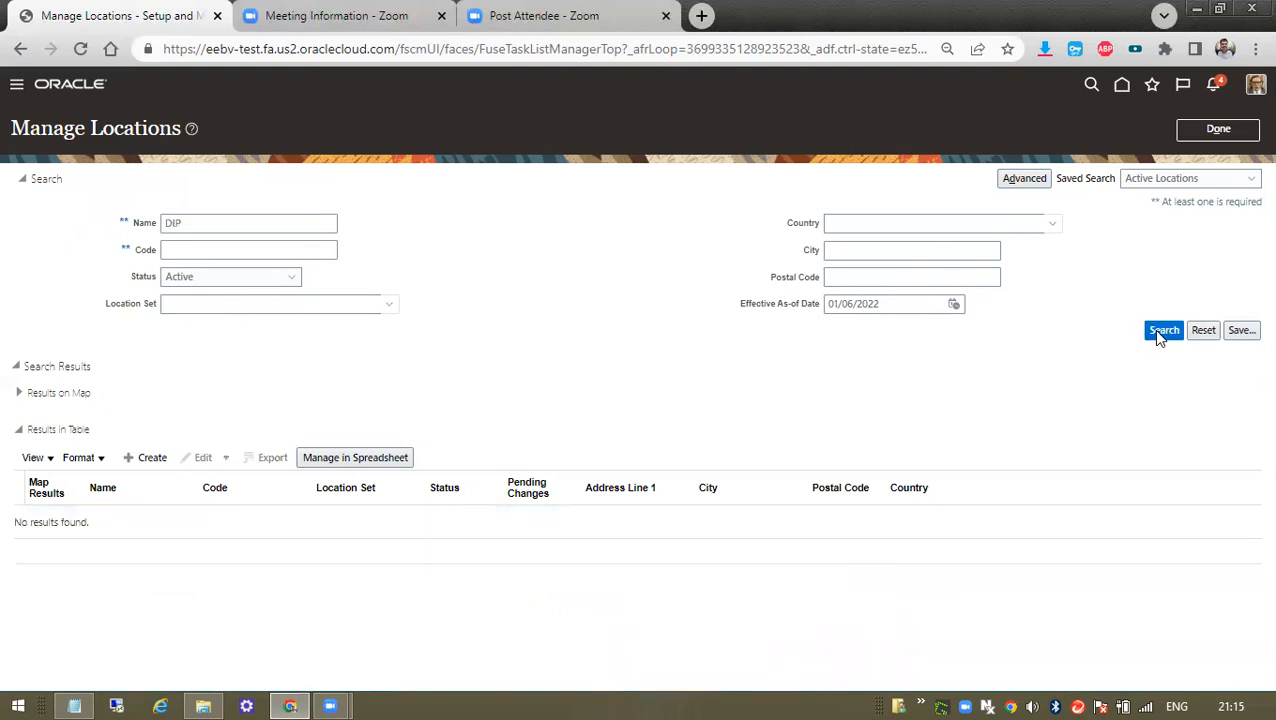
double_click(182, 221)
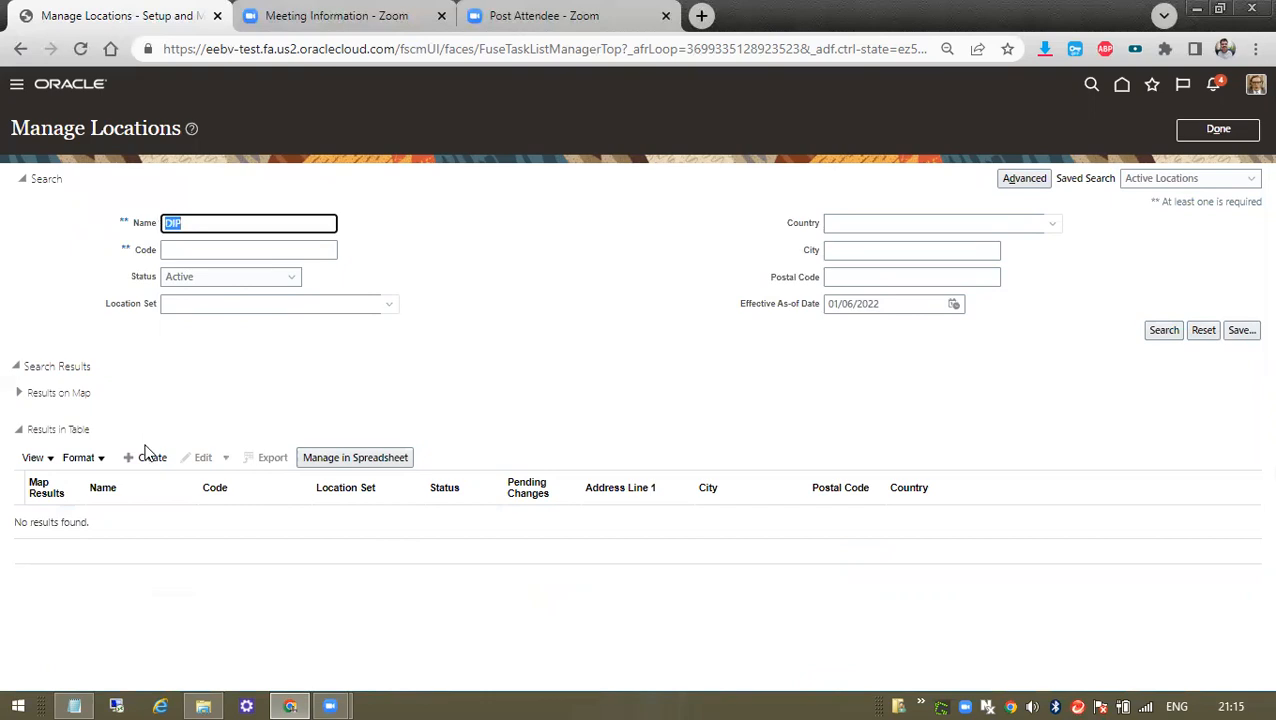
Start creating a location with the name "DIP Location 1" and the code "DIP_Location"
left_click(143, 458)
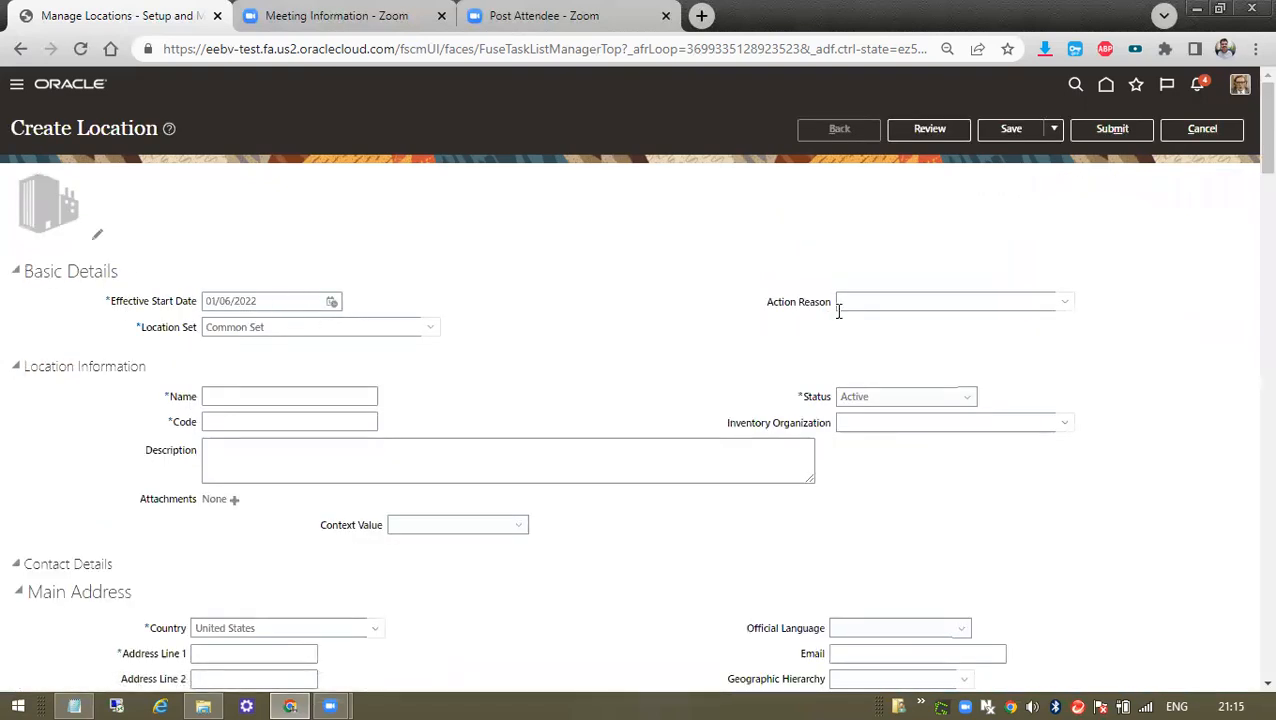
left_click(271, 400)
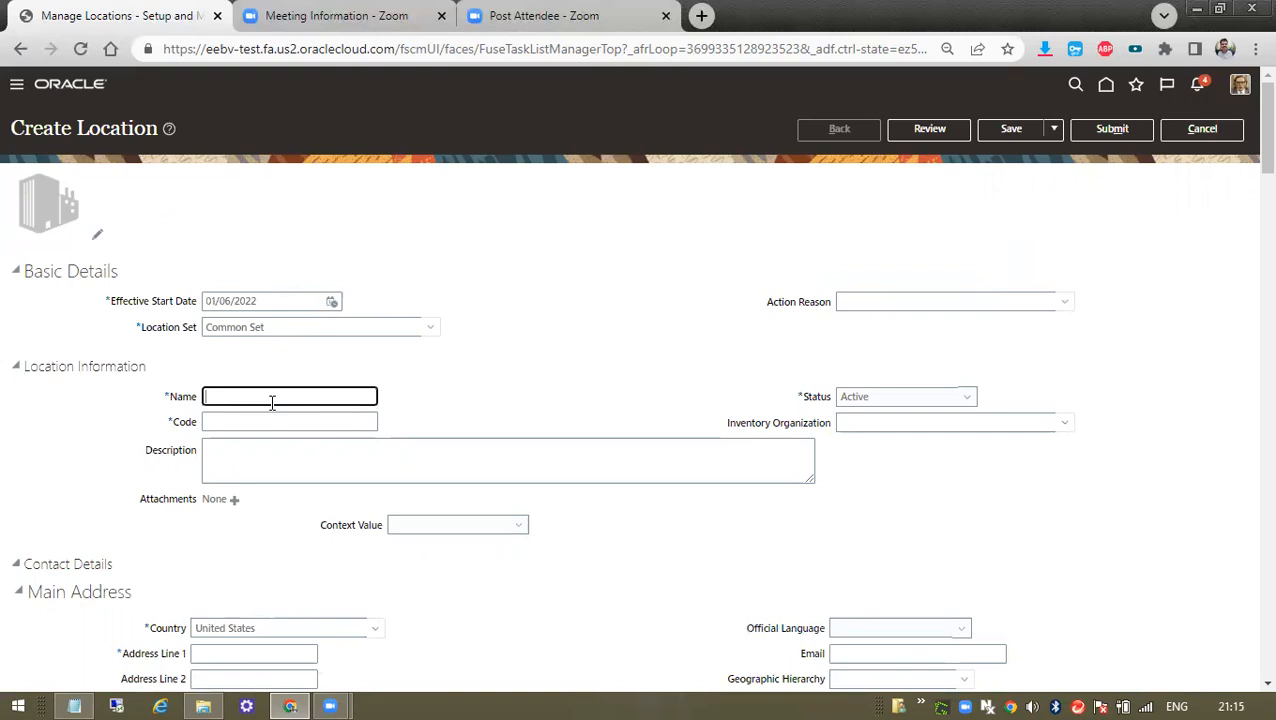
type("DIP Location 1")
left_click(244, 421)
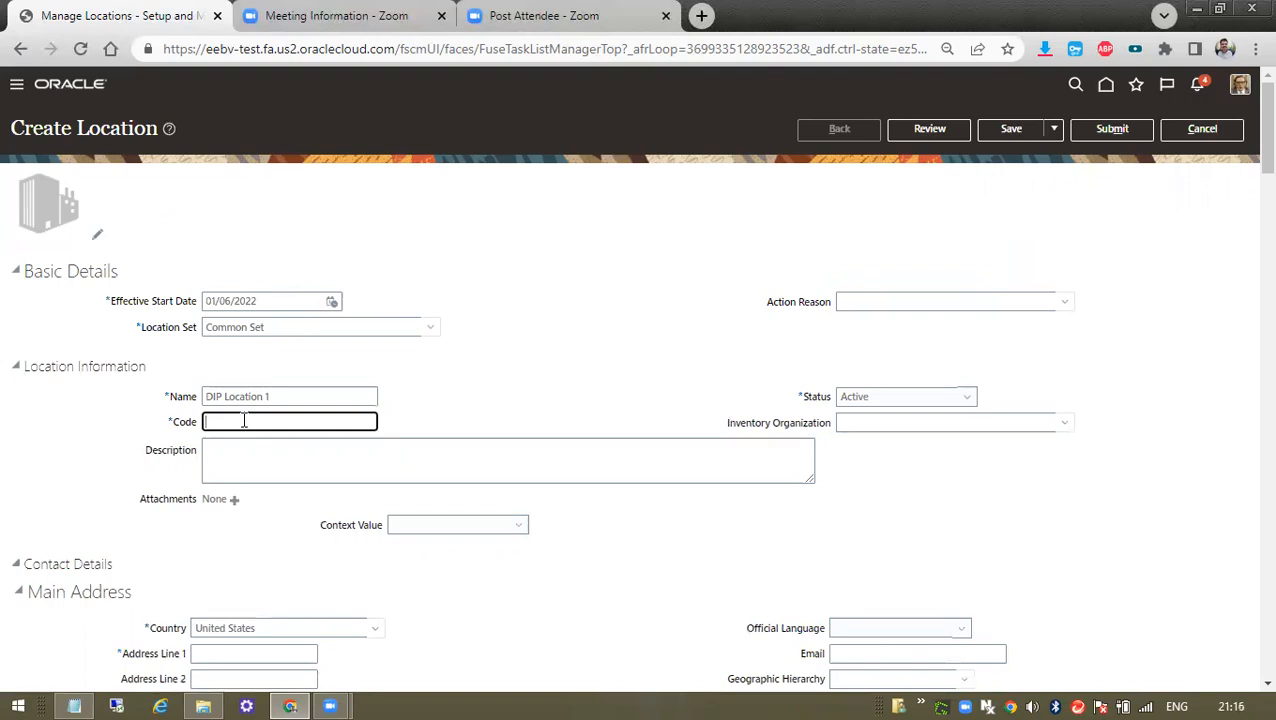
type("DIP_Location")
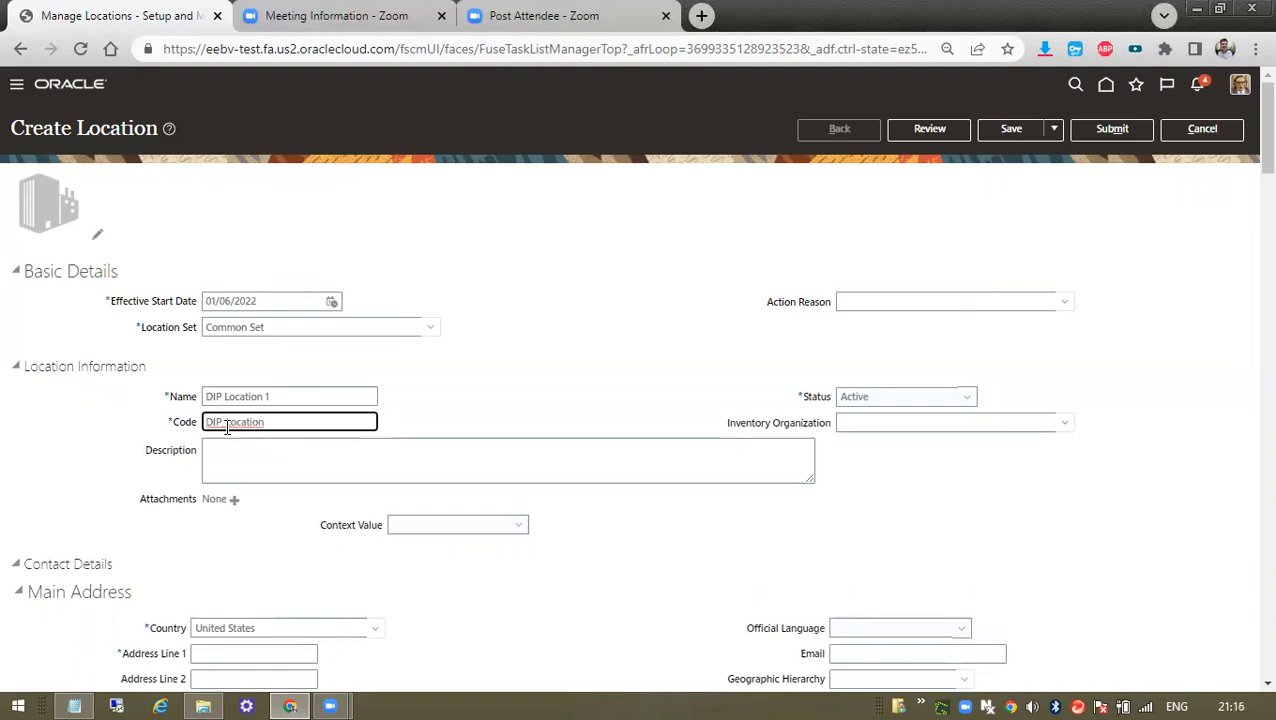
Examine the underscore between the words of the new location's code
right_click(226, 427)
left_click(222, 456)
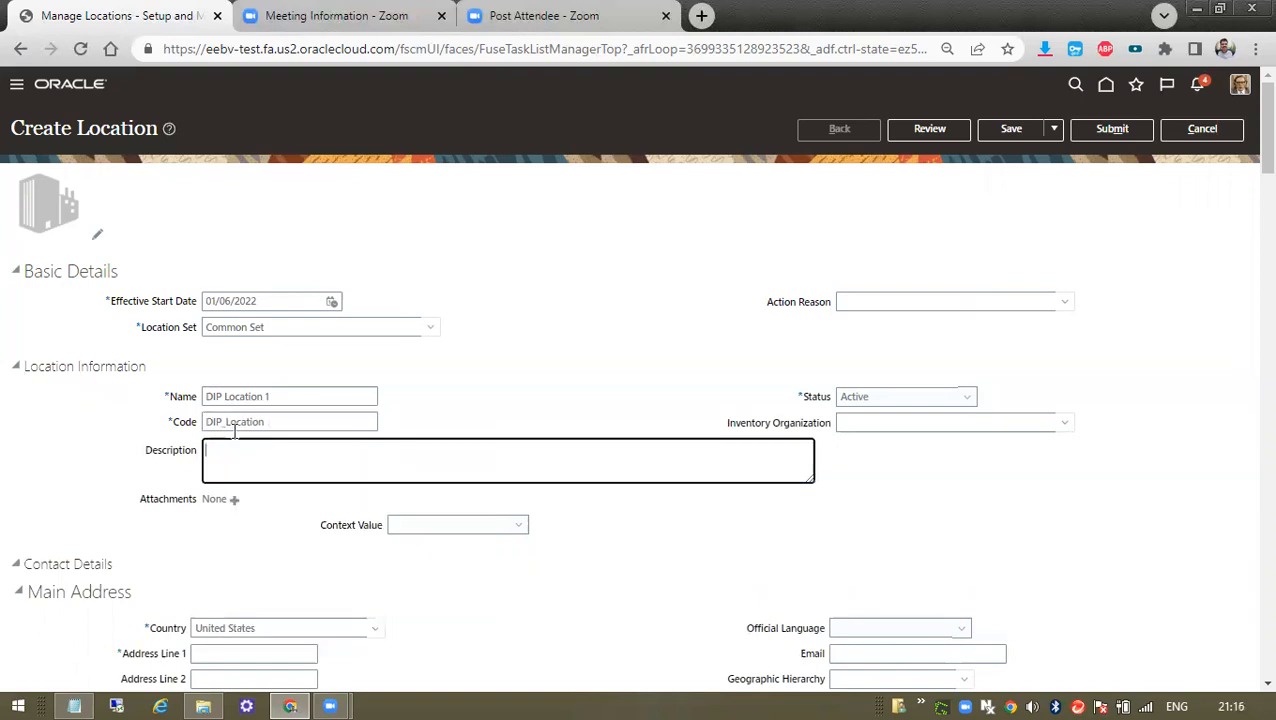
left_click_drag(222, 421, 230, 421)
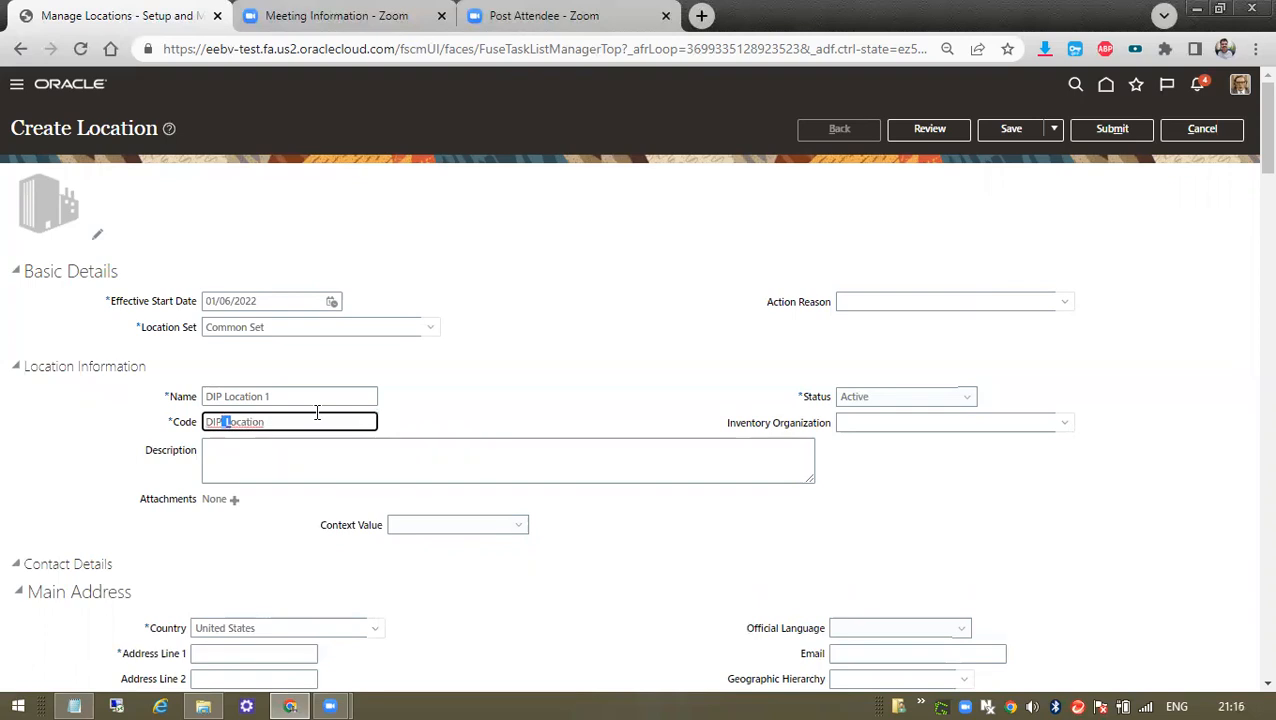
left_click(623, 378)
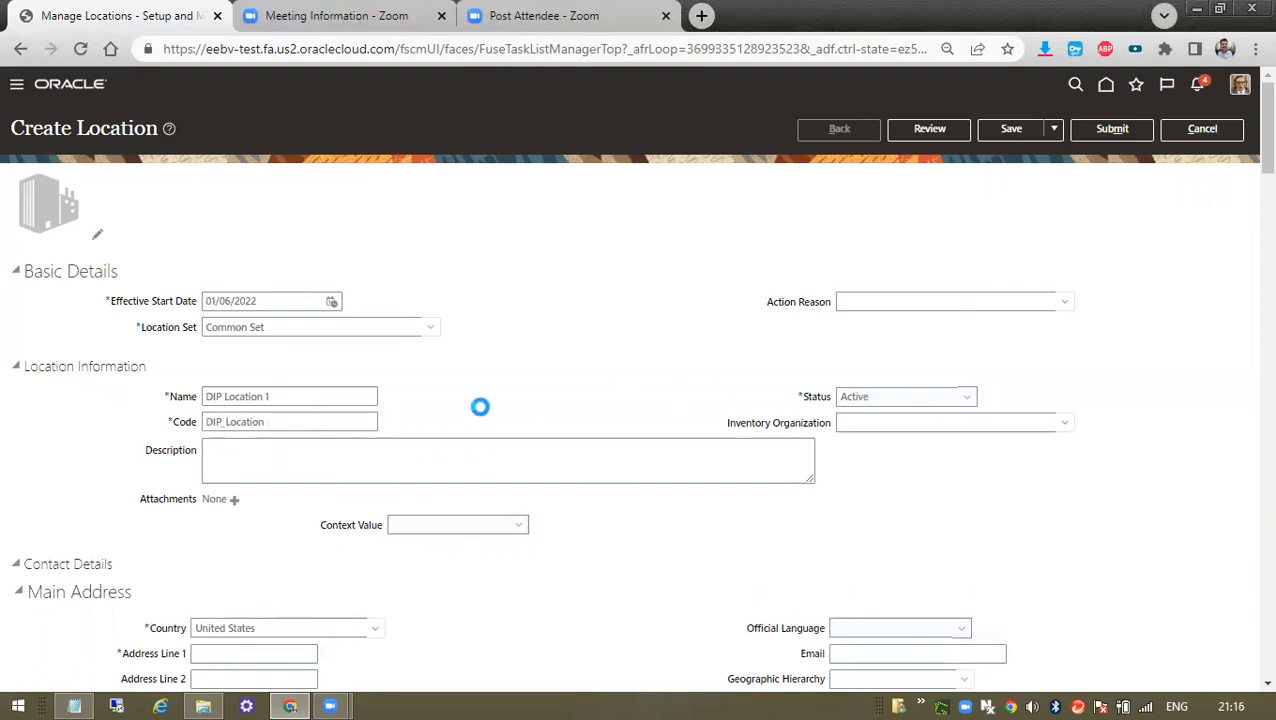
double_click(276, 421)
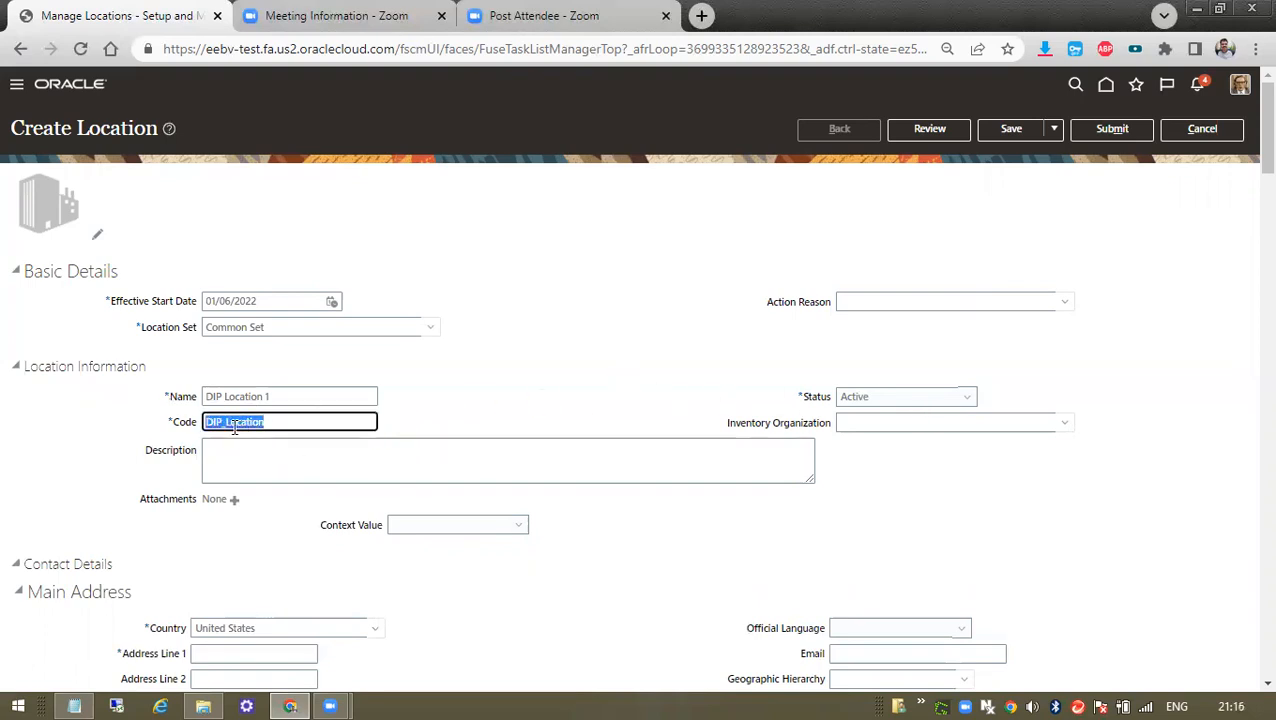
left_click(235, 424)
left_click(245, 475)
Copy the location name "DIP Location 1" into the Description field
left_click_drag(281, 399, 197, 384)
left_click(245, 462)
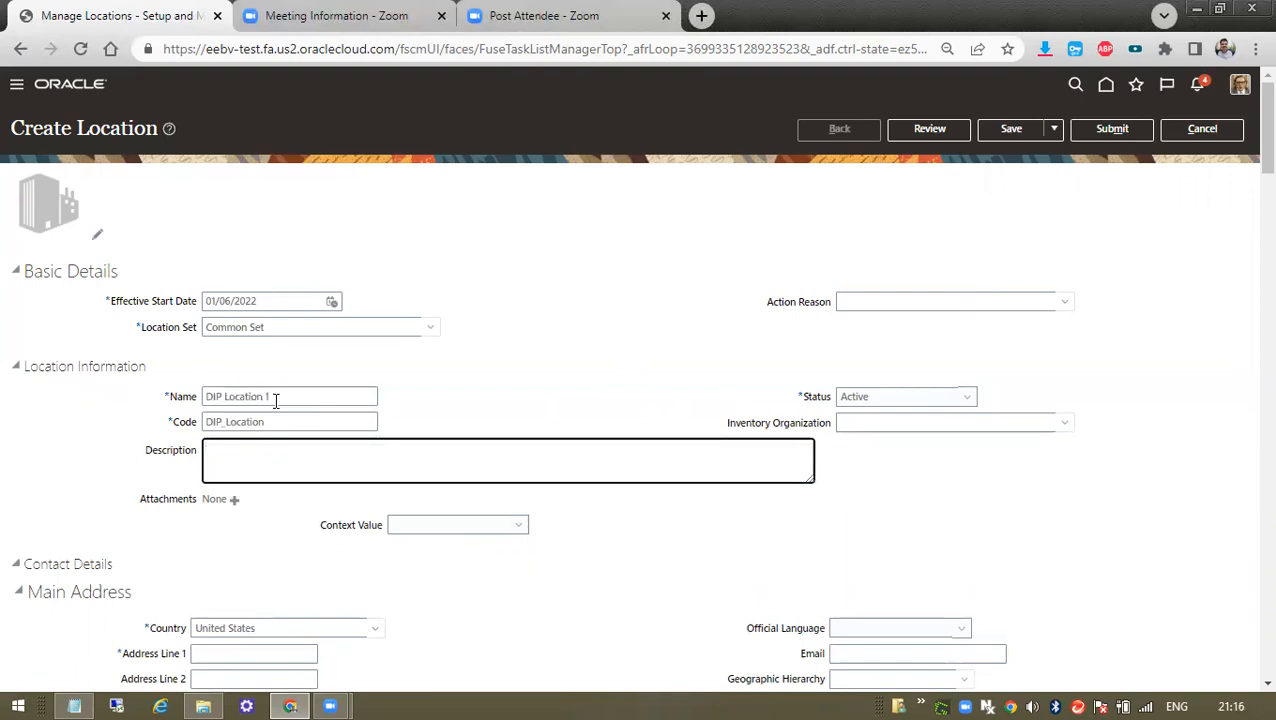
left_click_drag(276, 400, 199, 394)
key("ctrl+c")
left_click(260, 472)
key("ctrl+v")
scroll(737, 569, "down", 2)
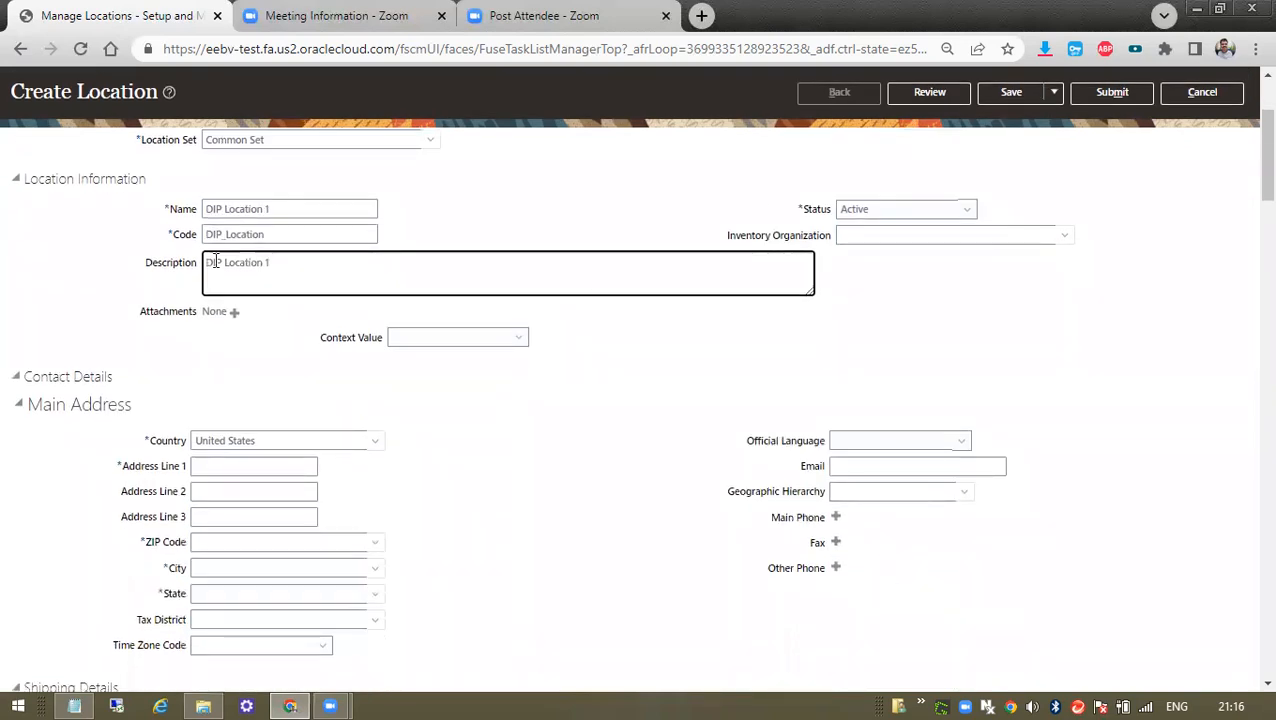
left_click_drag(255, 442, 127, 446)
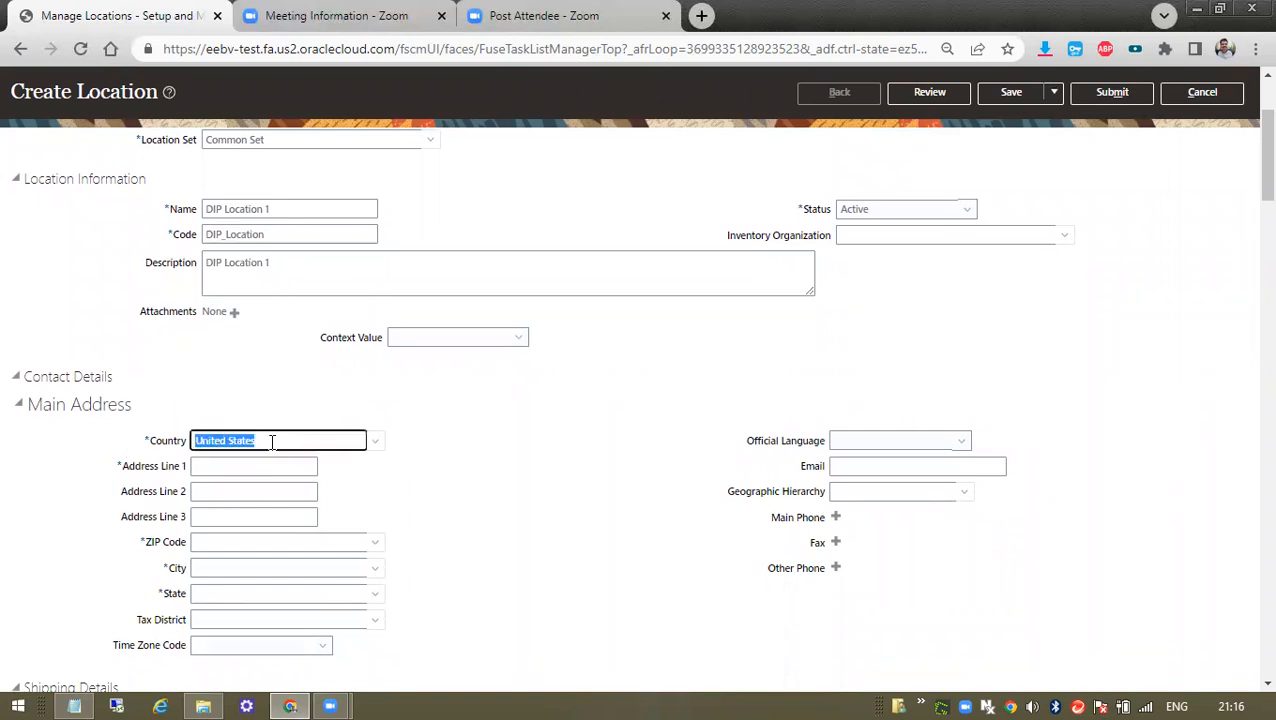
left_click(376, 440)
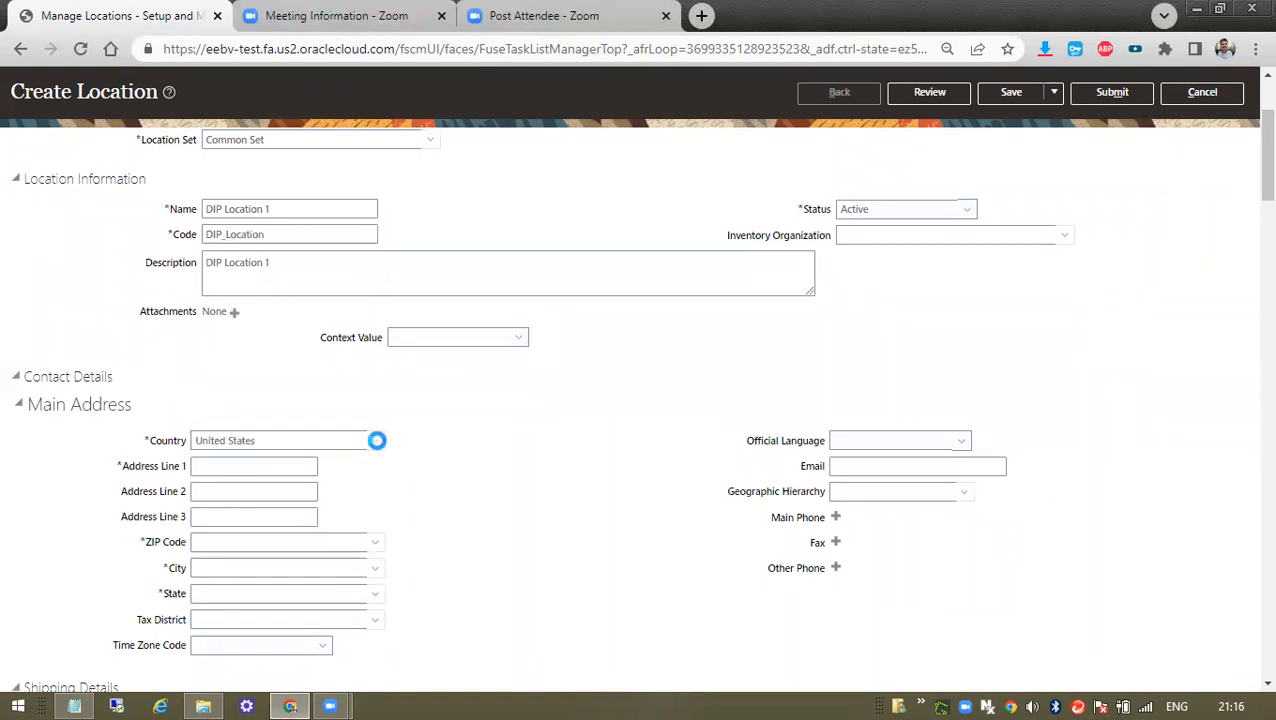
left_click(224, 672)
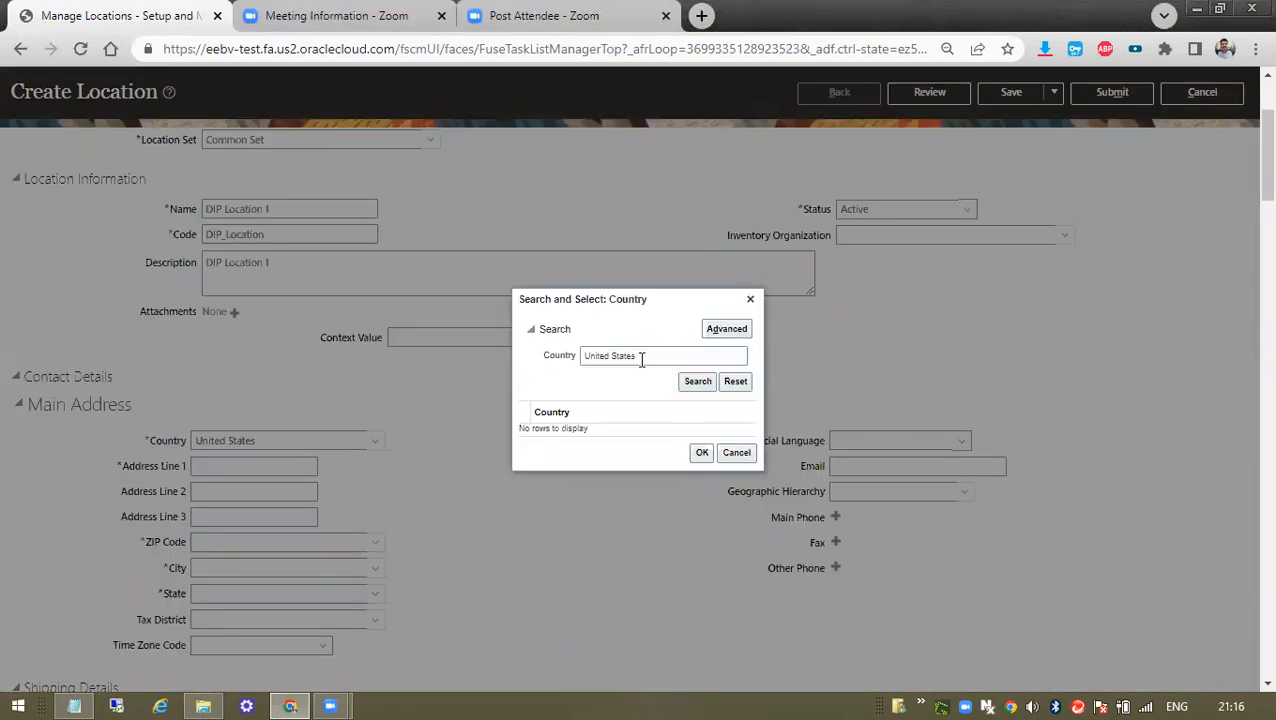
left_click_drag(642, 360, 530, 334)
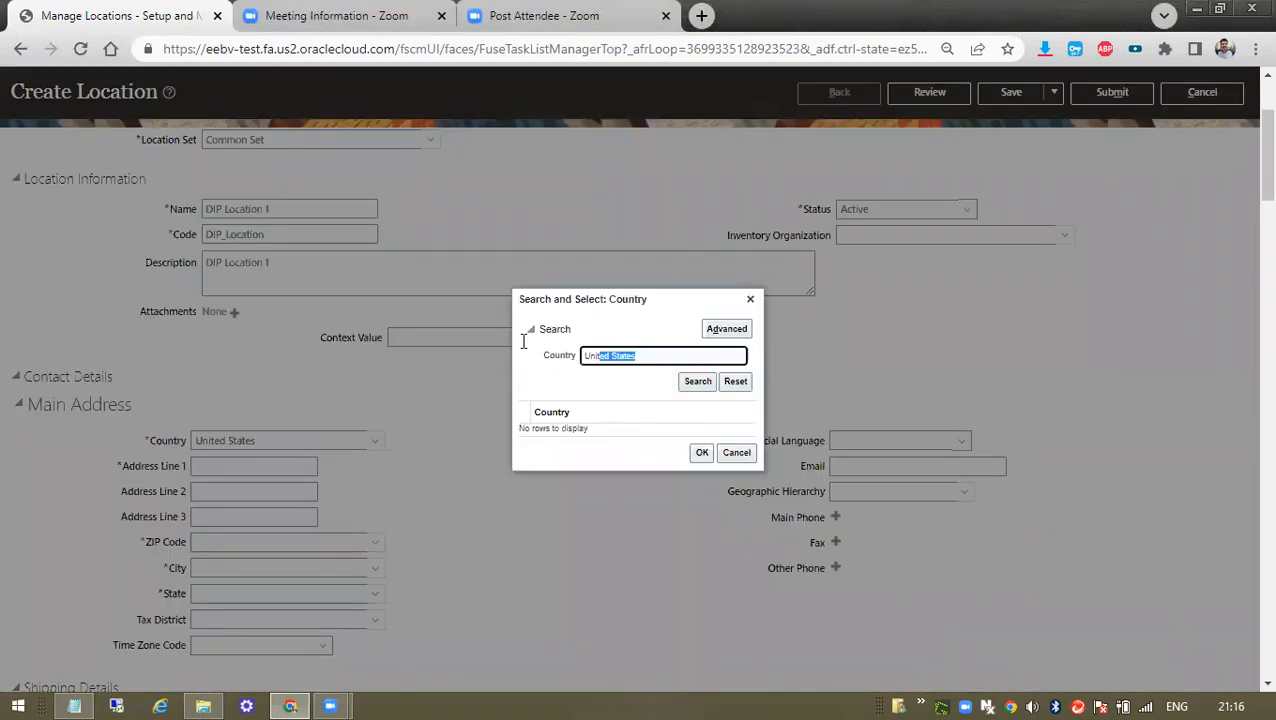
type("United")
left_click(694, 382)
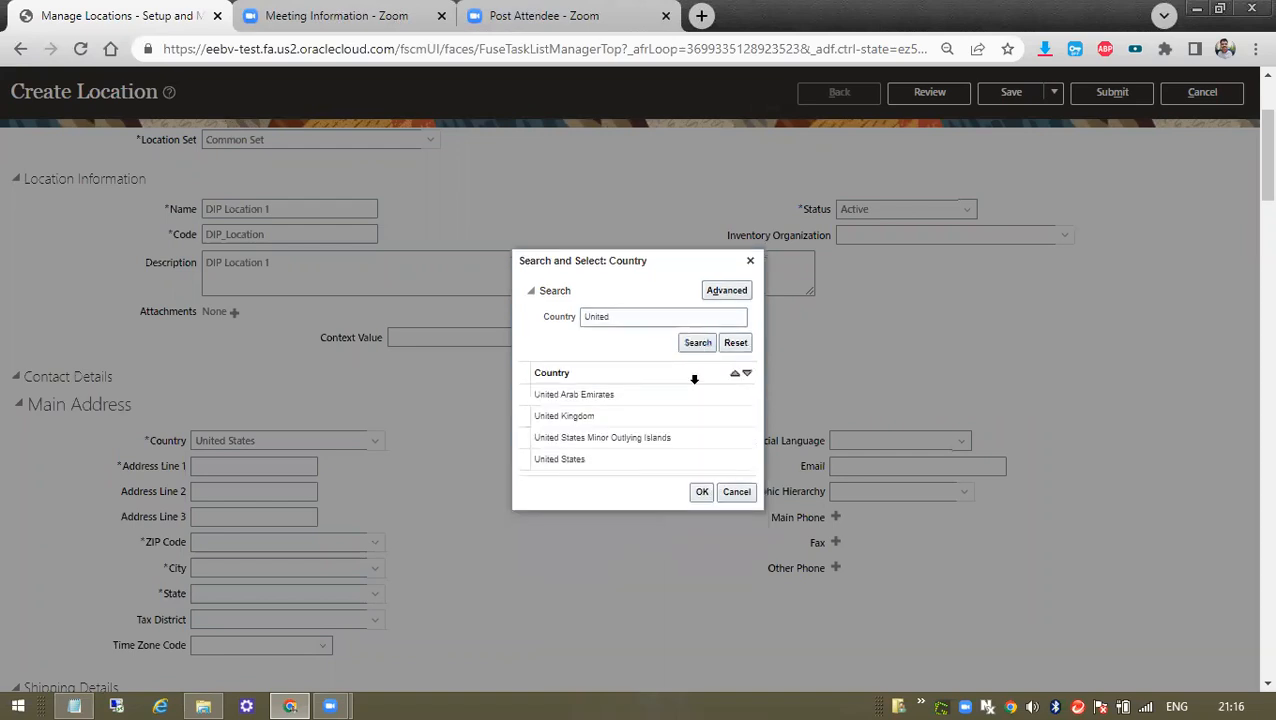
left_click(750, 262)
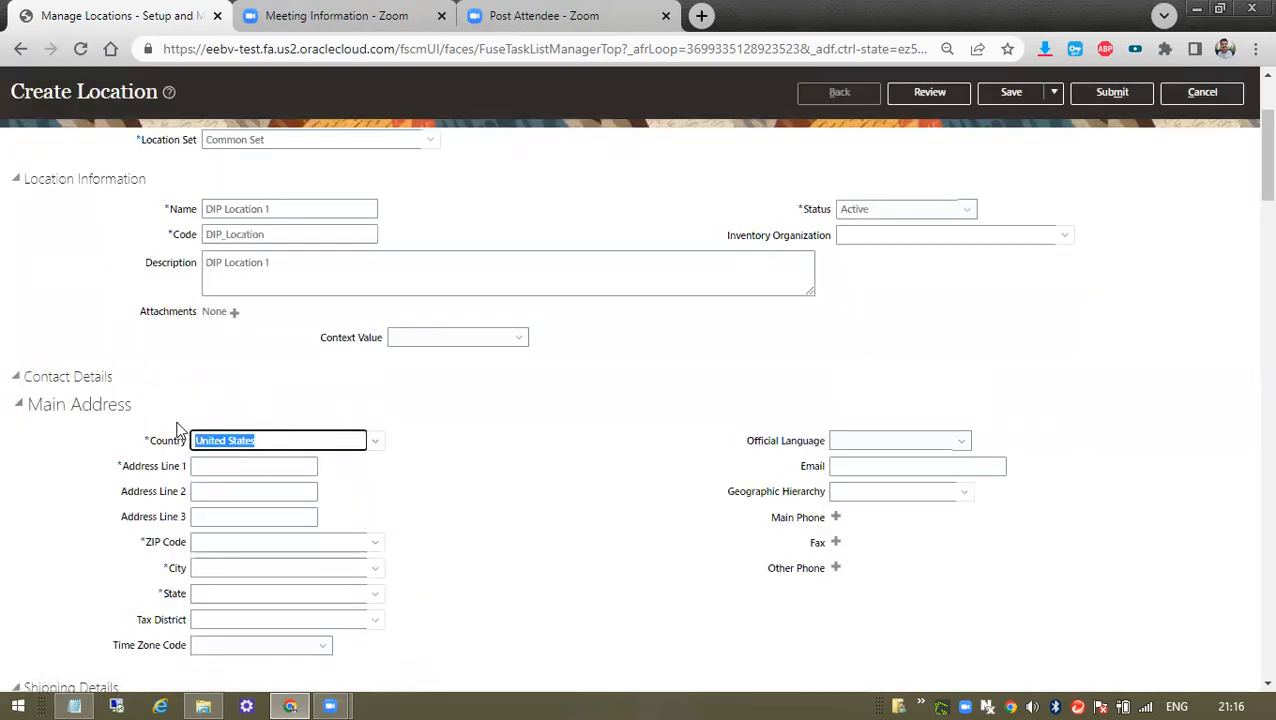
Search the country list for "United" and set the main address country to United Arab Emirates
left_click(375, 440)
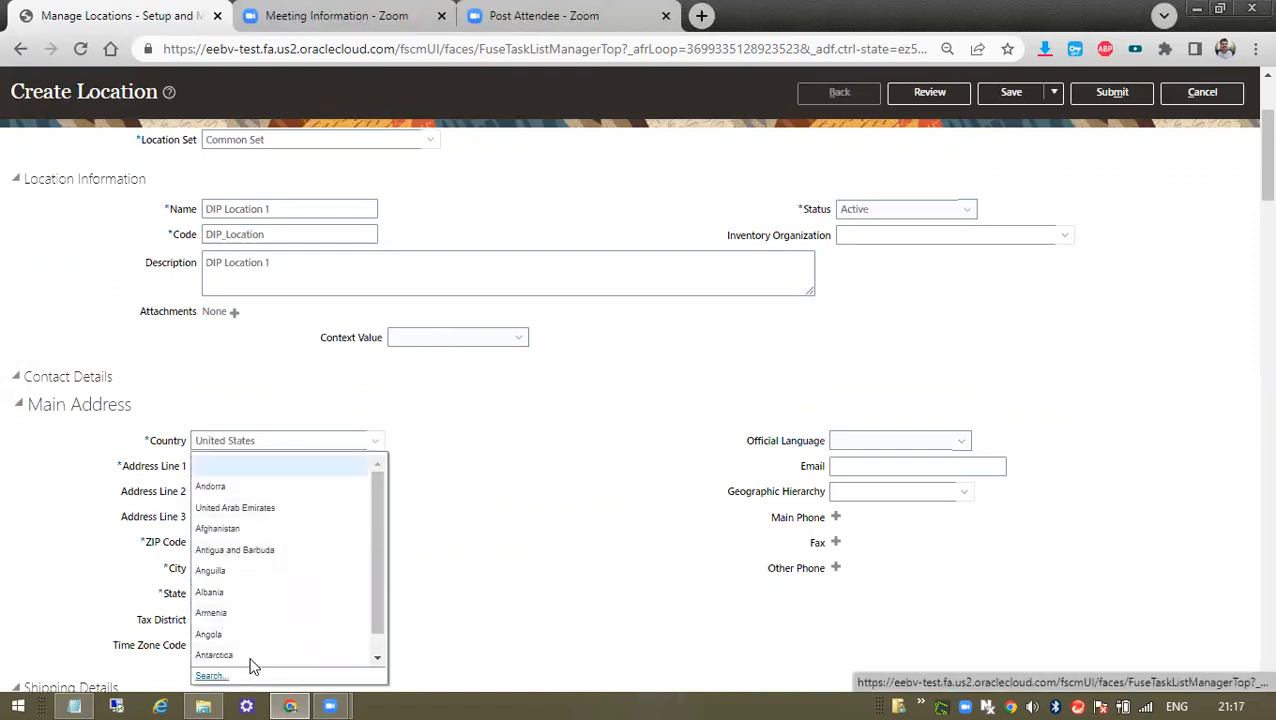
key("ctrl+plus")
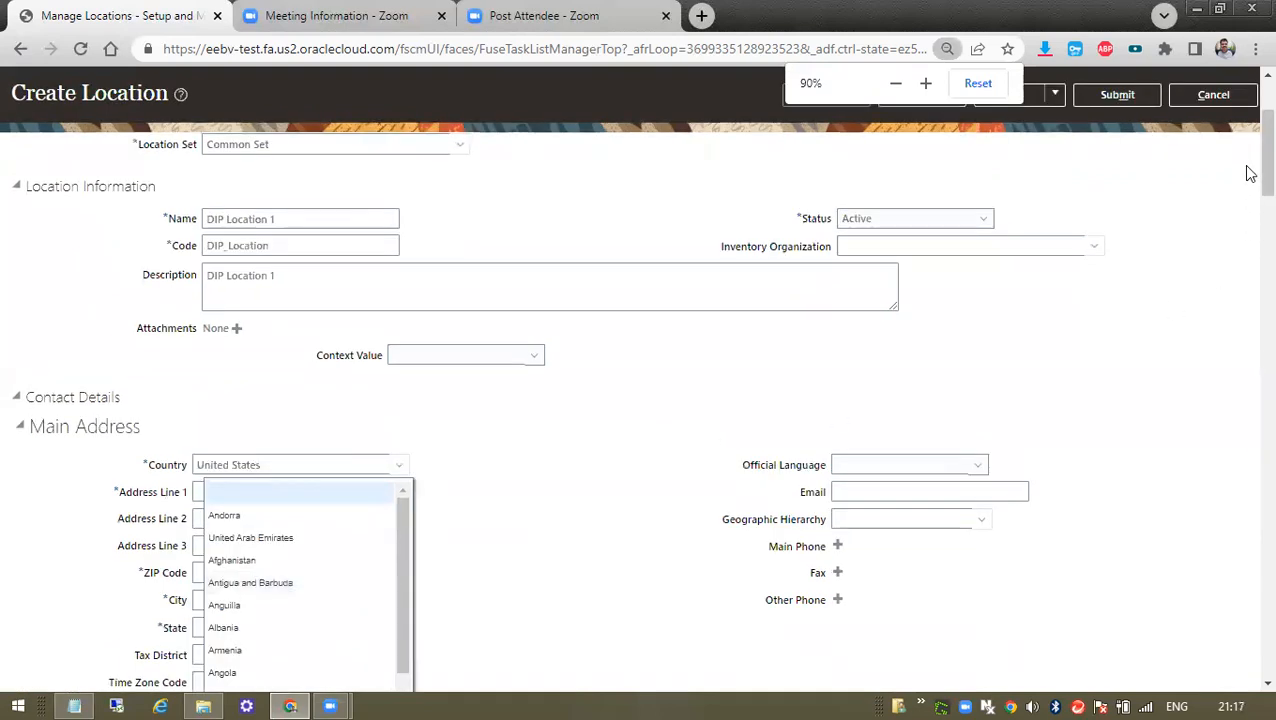
scroll(1250, 215, "down", 5)
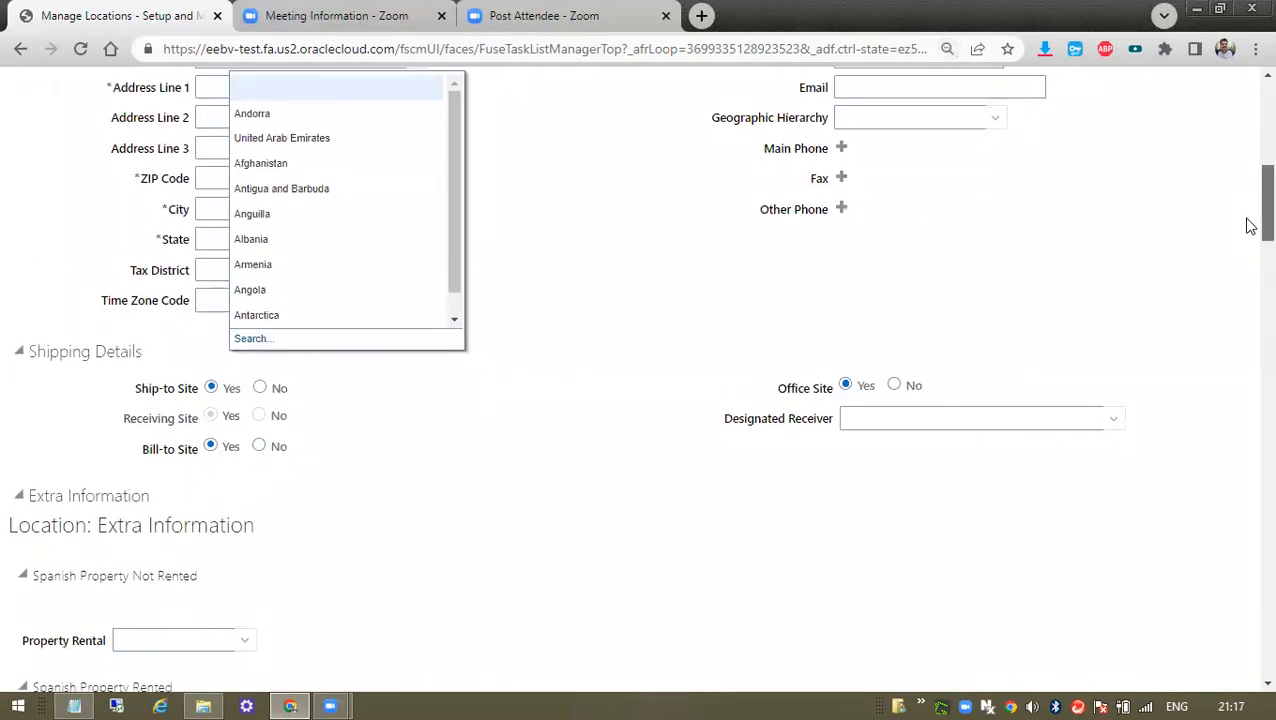
left_click(251, 341)
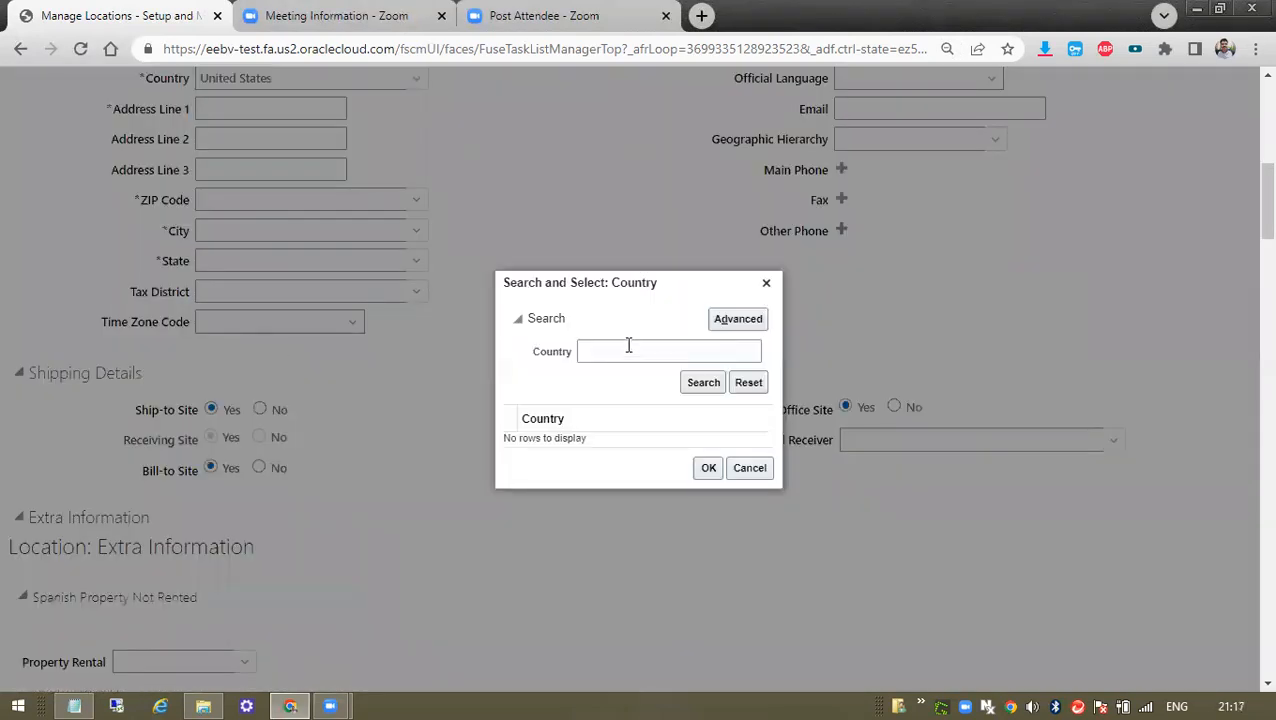
left_click(624, 350)
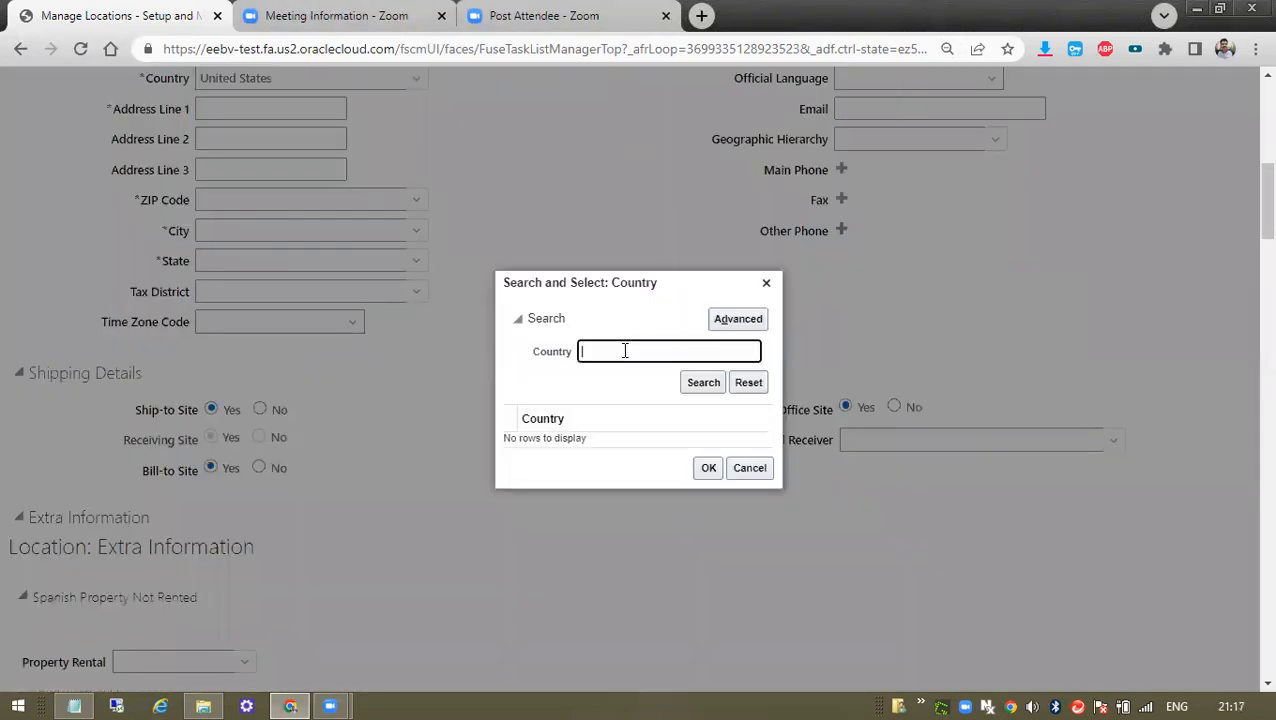
type("United")
left_click(710, 386)
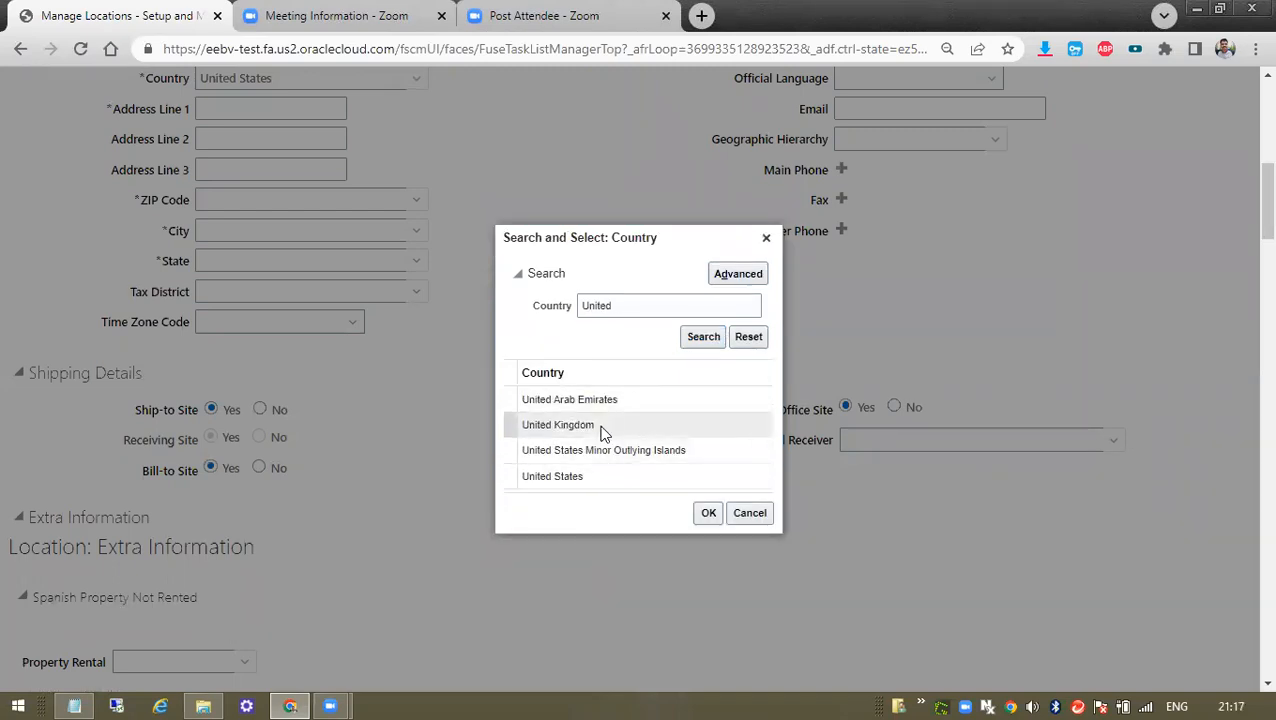
double_click(603, 399)
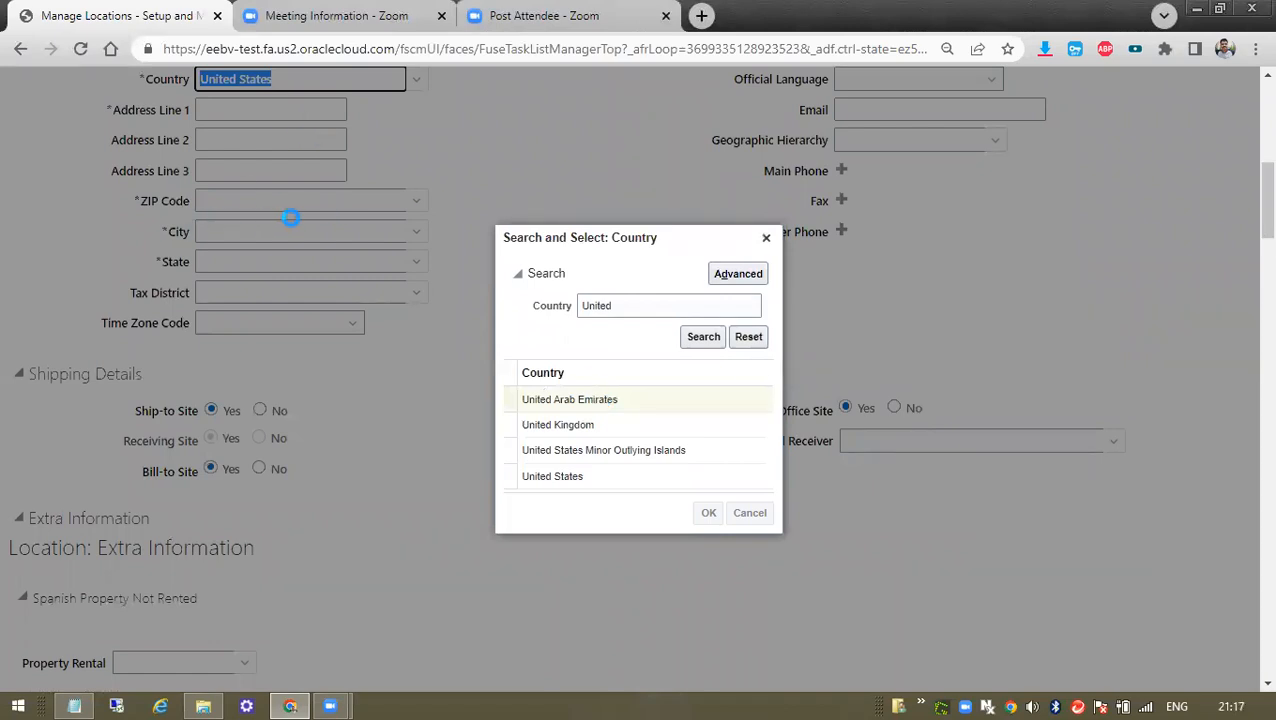
scroll(337, 274, "up", 2)
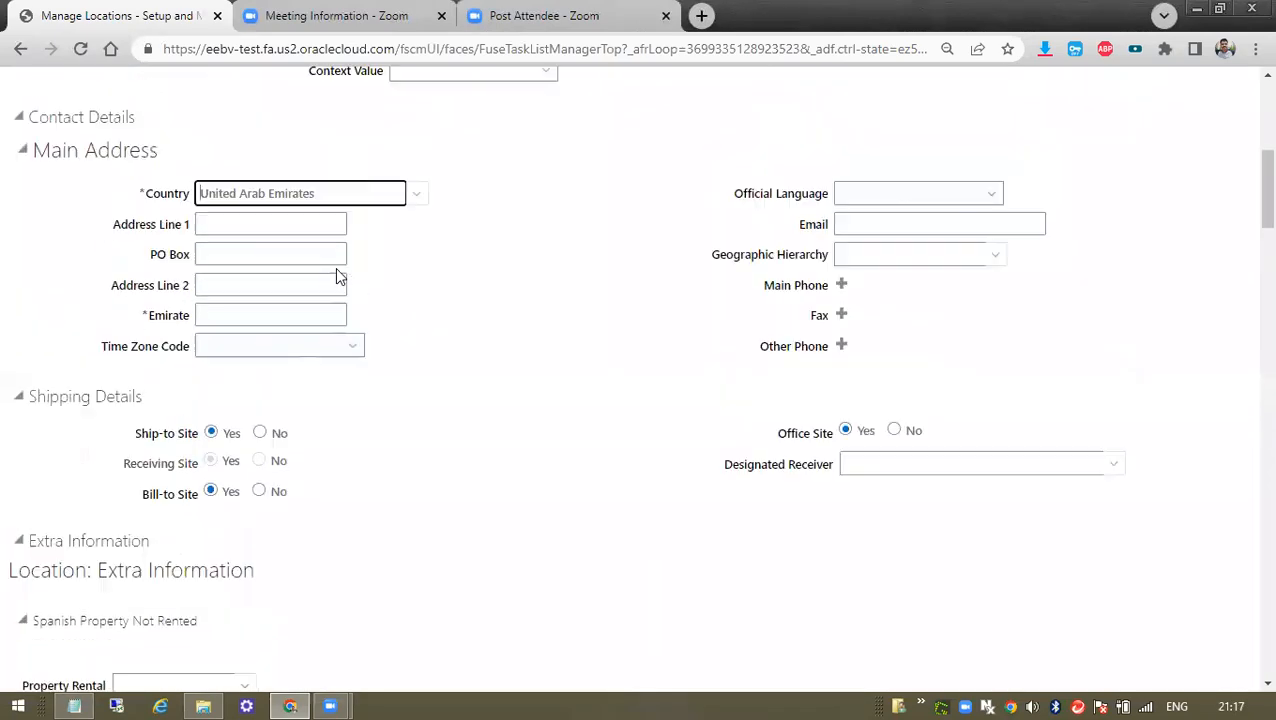
Try entering "india" and "united" directly as the main address country, and clear the field
left_click_drag(346, 264, 108, 238)
type("india")
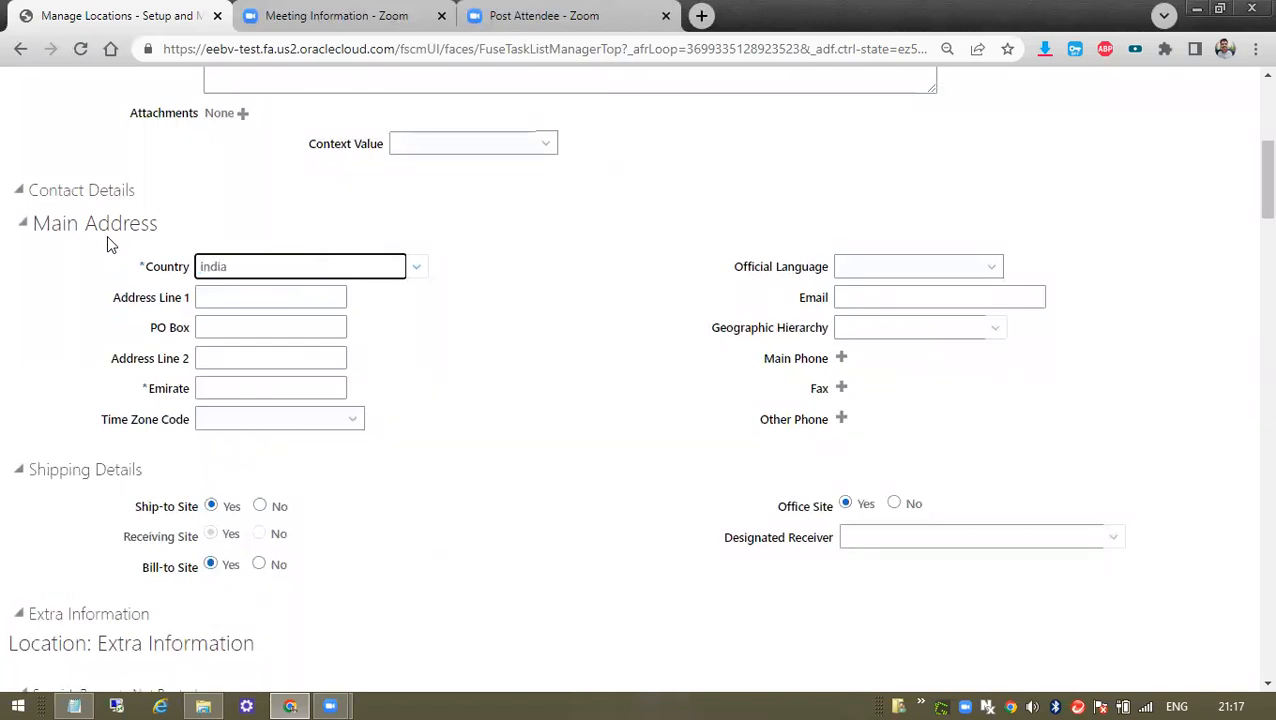
key("BackSpace")
key("BackSpace")
key("BackSpace")
key("BackSpace")
key("BackSpace")
type("united")
left_click_drag(250, 267, 53, 276)
key("BackSpace")
Search the country list for "United" and set the main address country to United States
left_click(419, 268)
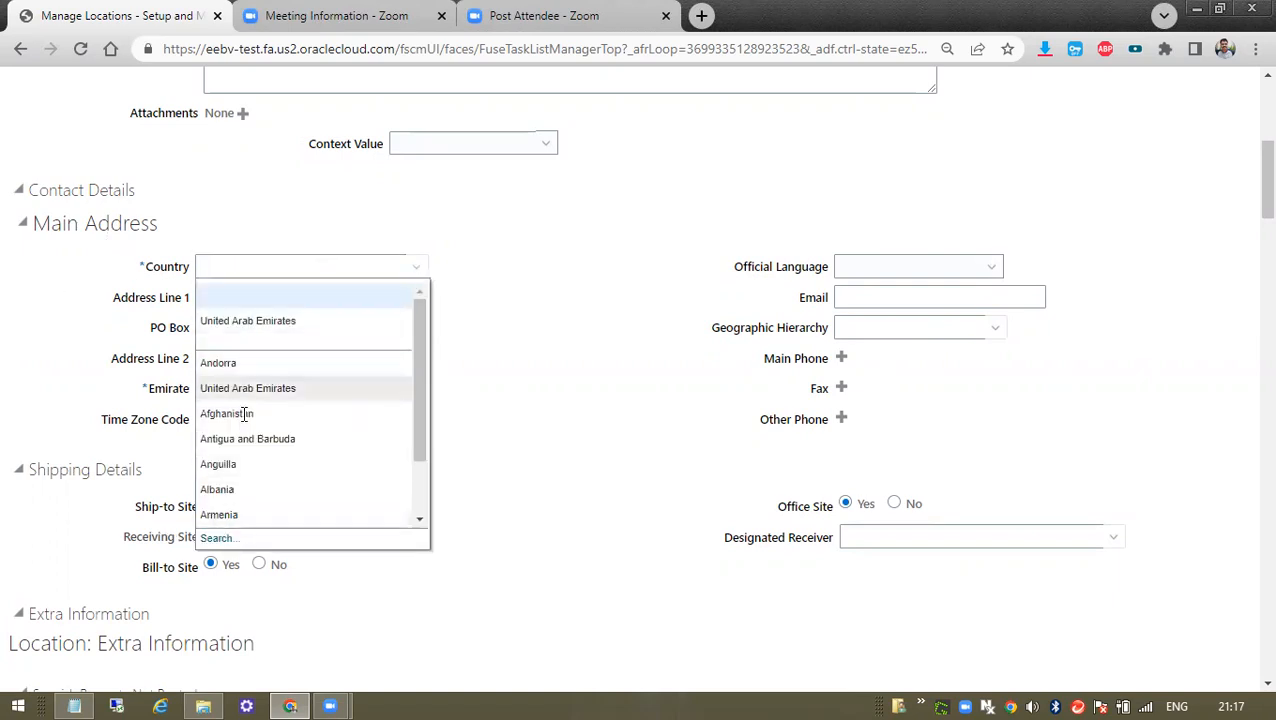
left_click(218, 538)
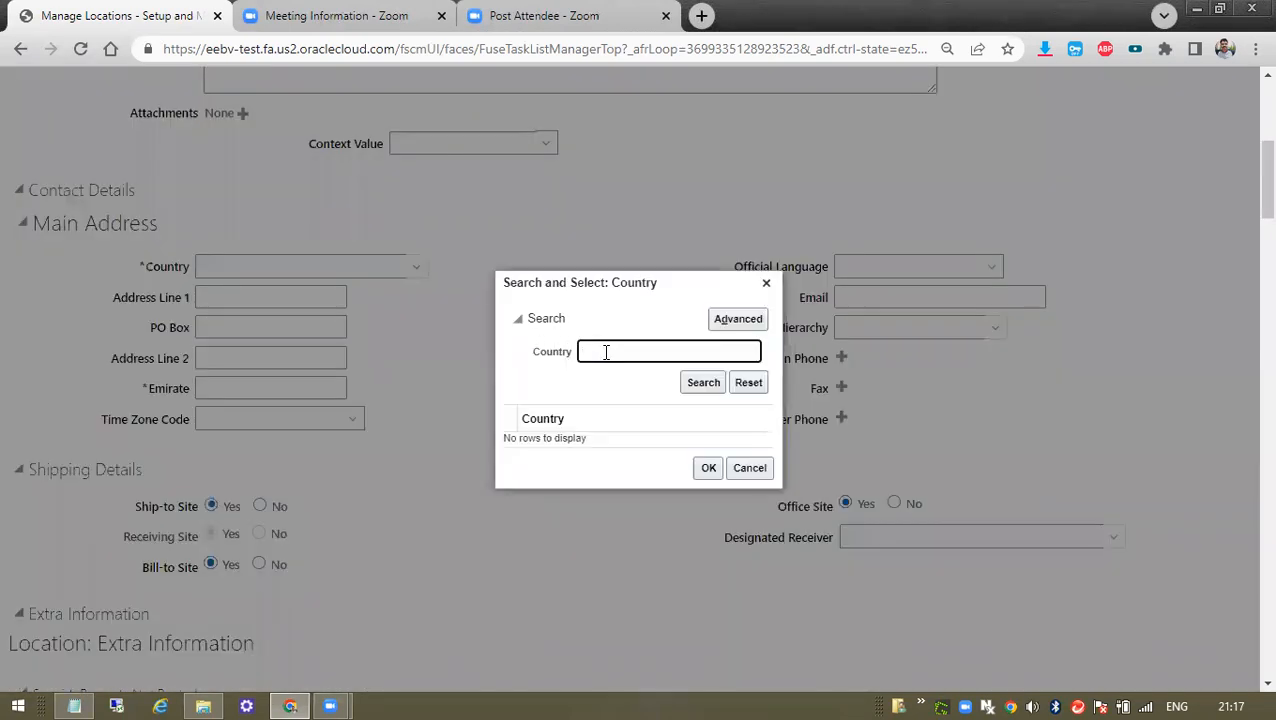
type("United")
left_click(697, 384)
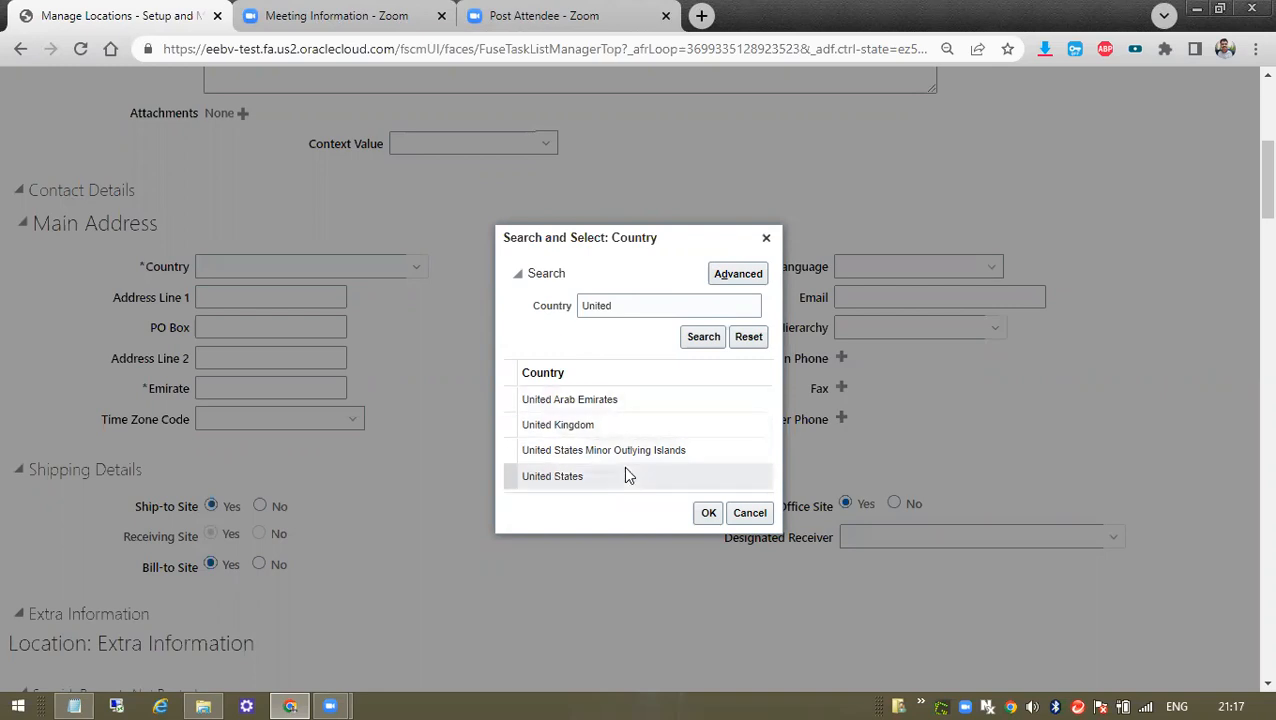
double_click(624, 468)
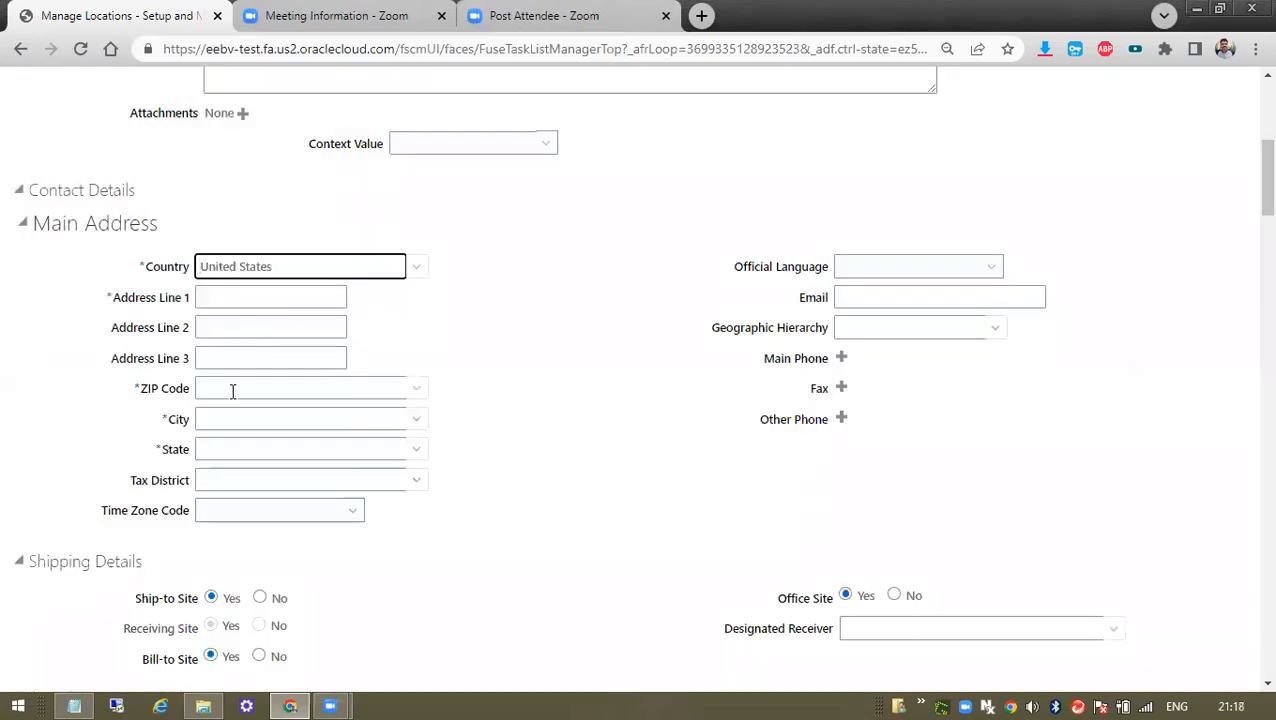
Set the main address ZIP code to 10005, giving New York as the city and NY as the state
left_click(232, 391)
type("10005")
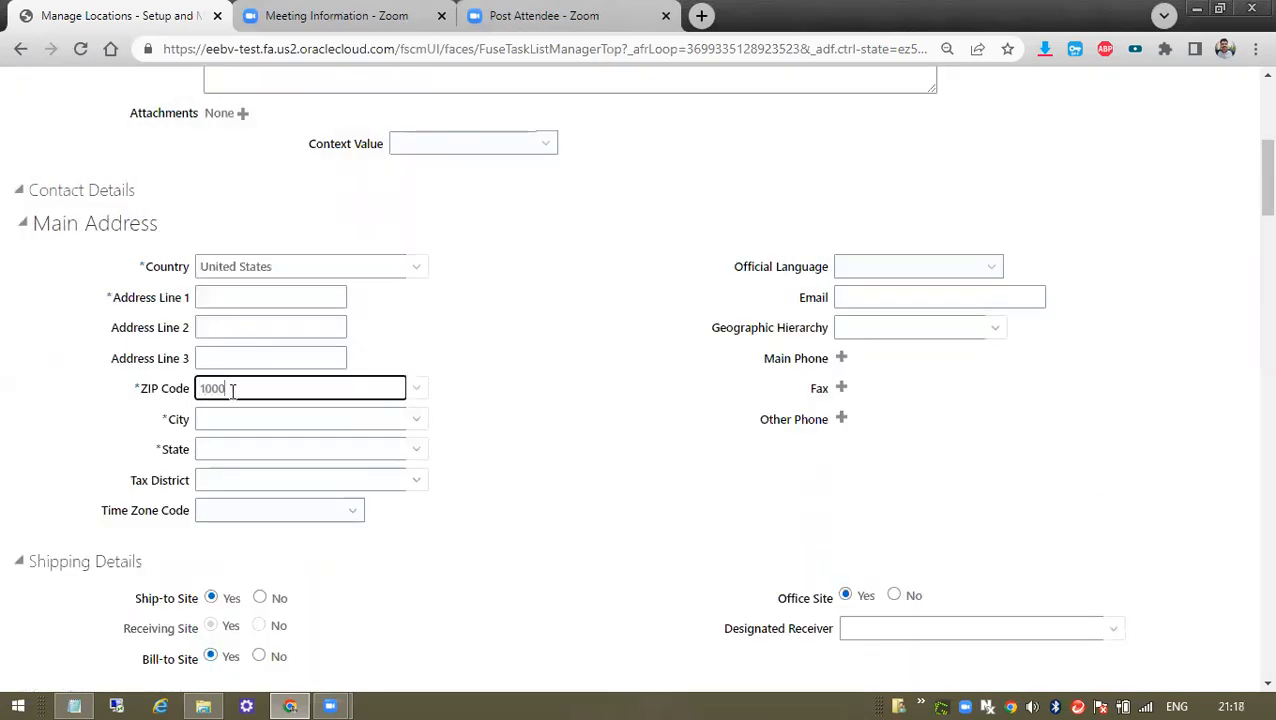
left_click(239, 356)
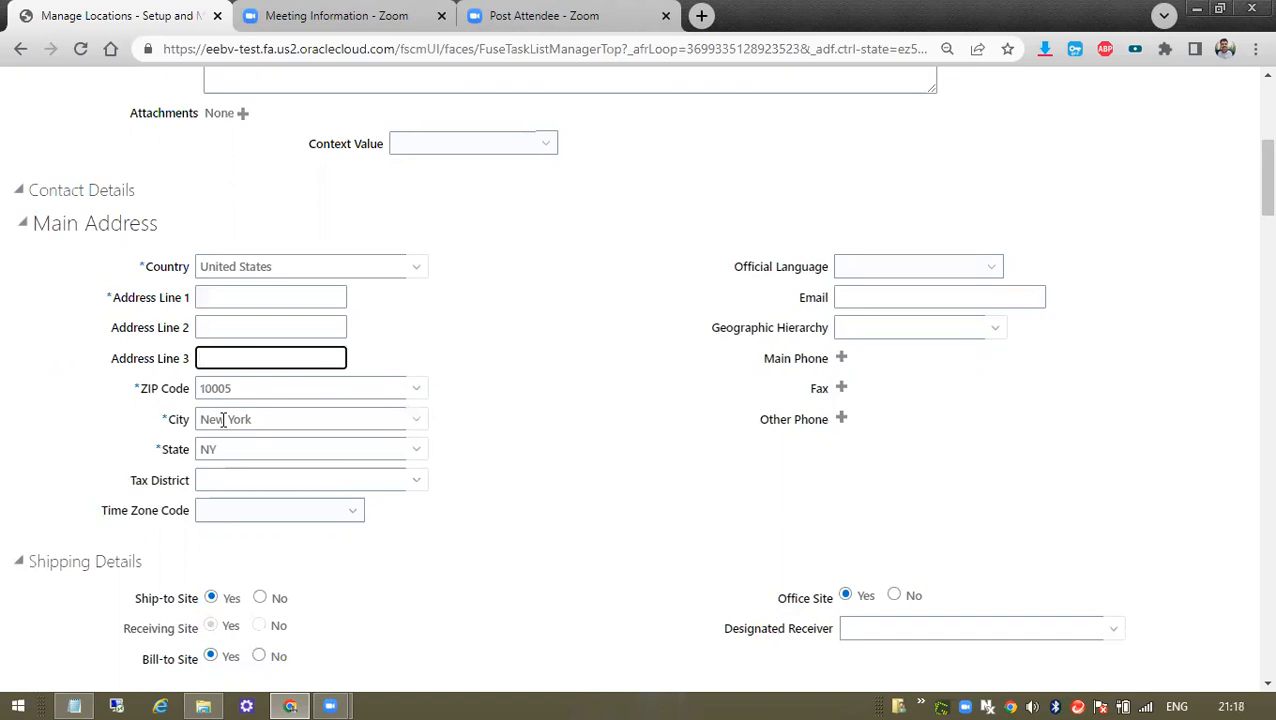
left_click(545, 472)
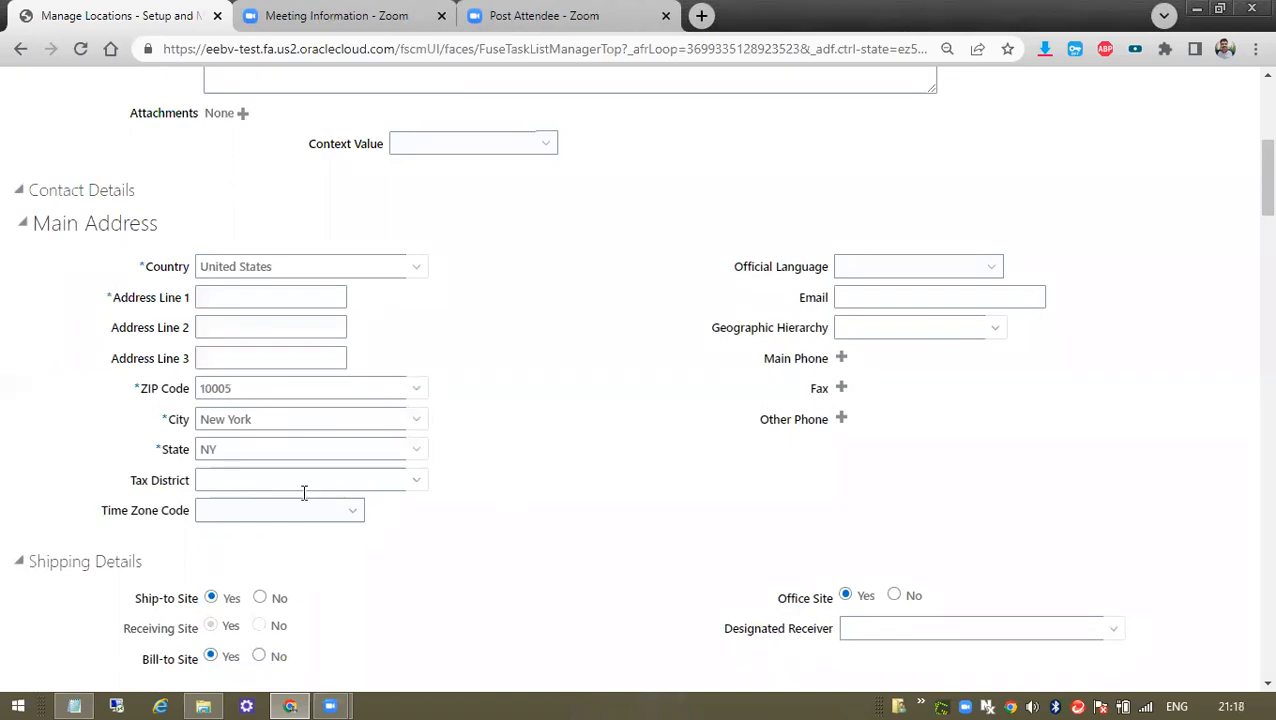
Review the location's shipping details, Spanish property extra information and legal employer sections
scroll(517, 495, "down", 3)
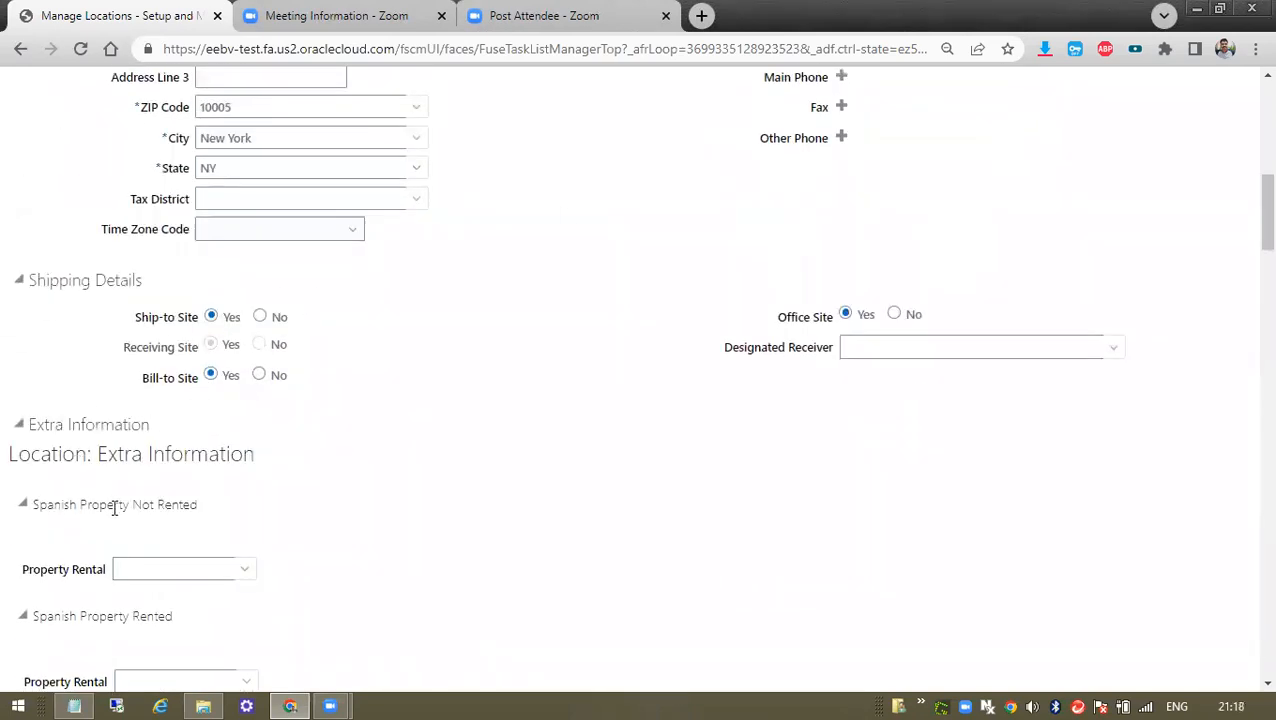
scroll(116, 505, "down", 3)
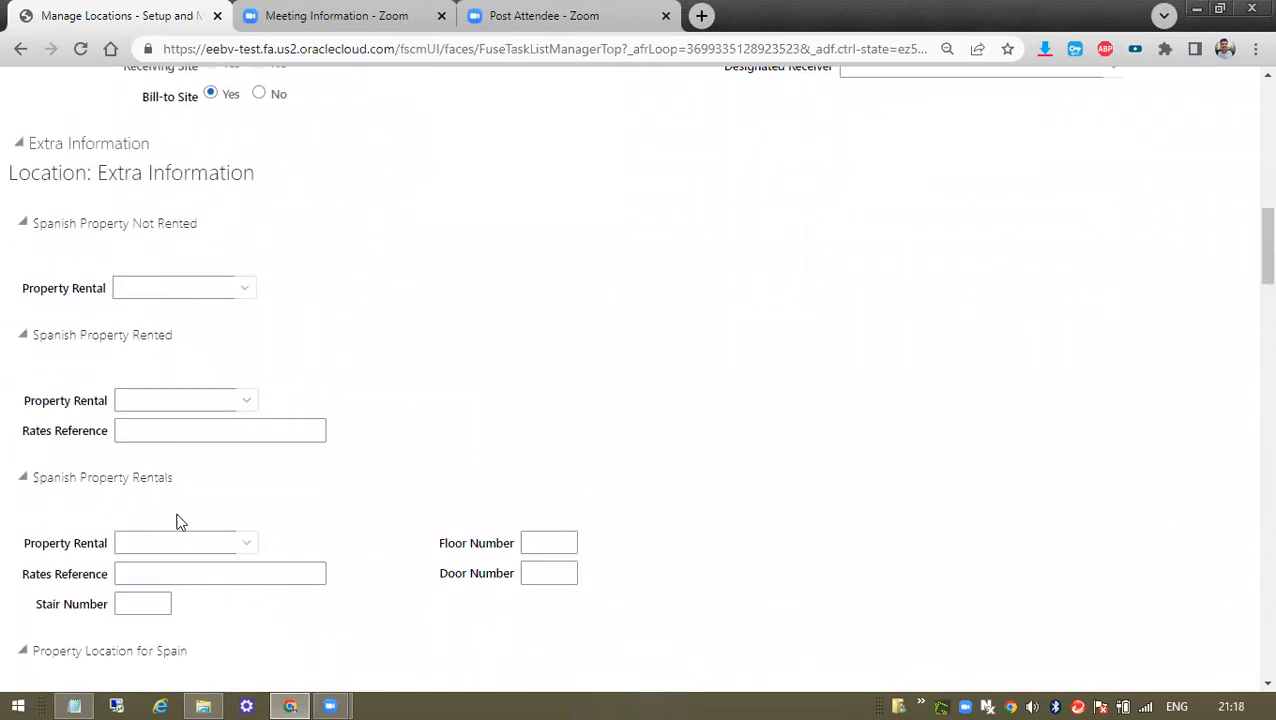
scroll(178, 485, "down", 3)
scroll(183, 450, "up", 1)
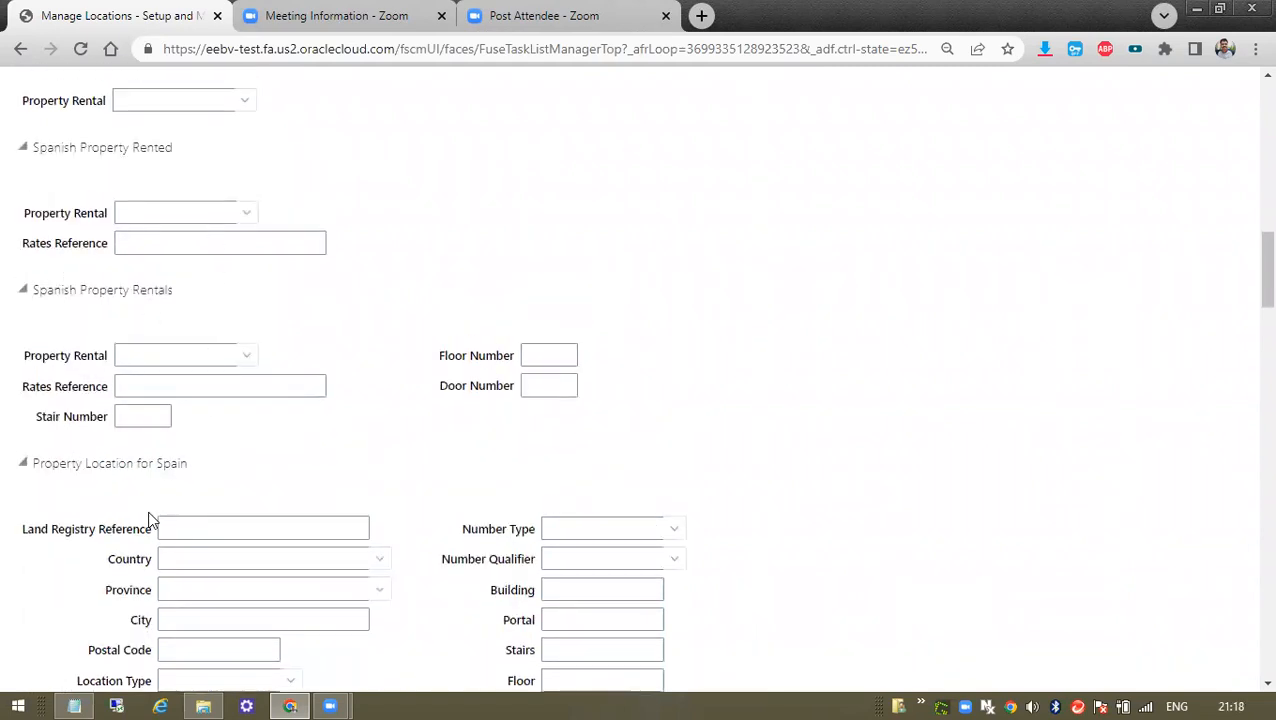
left_click_drag(160, 464, 205, 464)
scroll(353, 513, "down", 3)
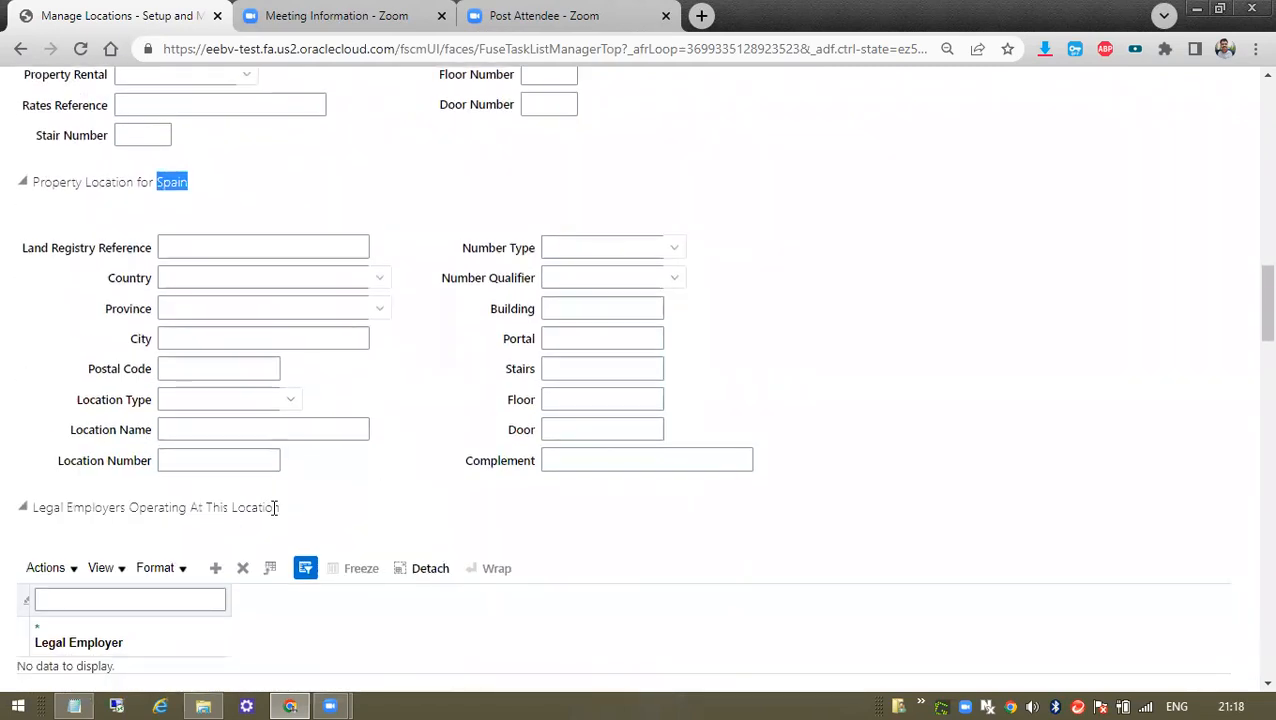
scroll(507, 527, "up", 3)
scroll(479, 536, "down", 3)
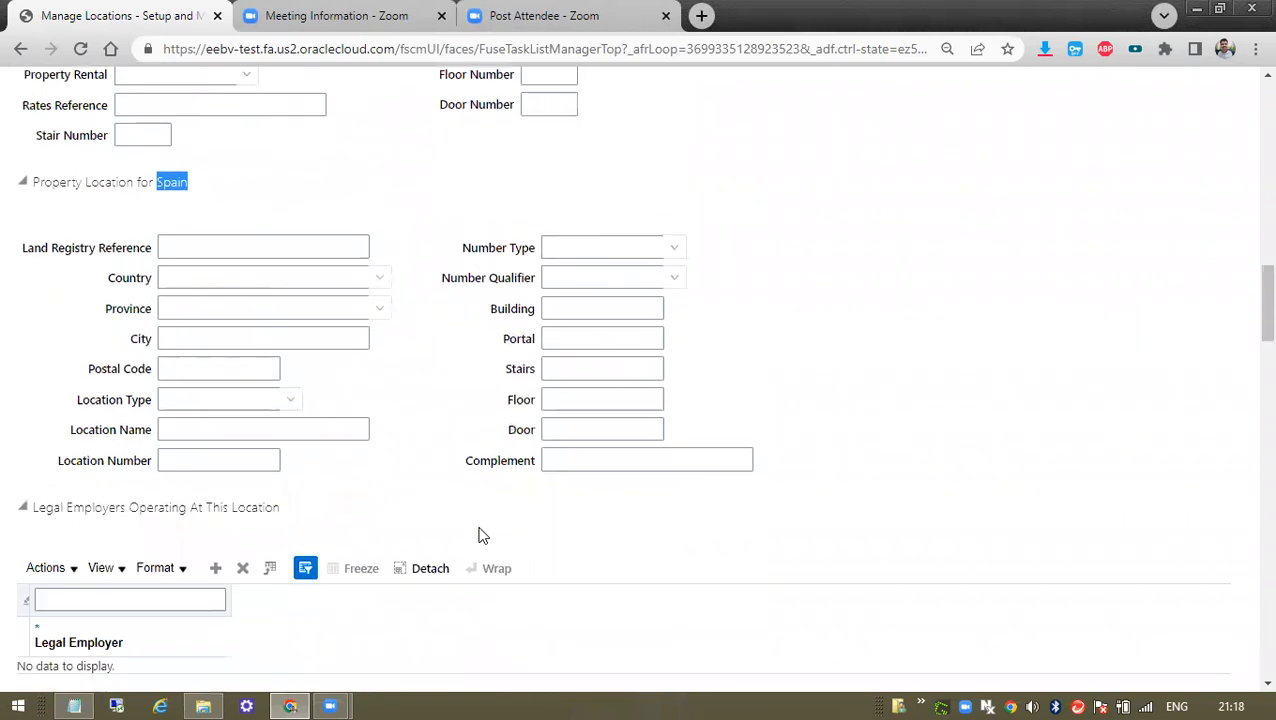
scroll(299, 461, "up", 5)
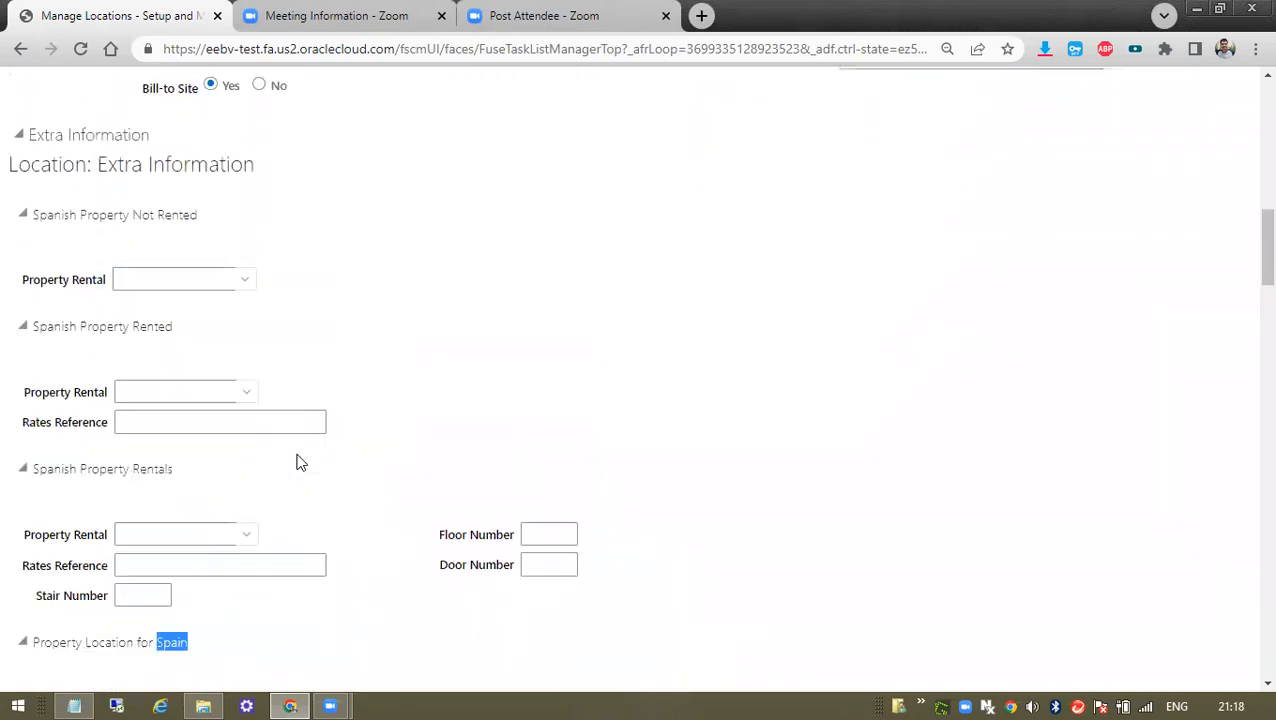
scroll(299, 461, "up", 10)
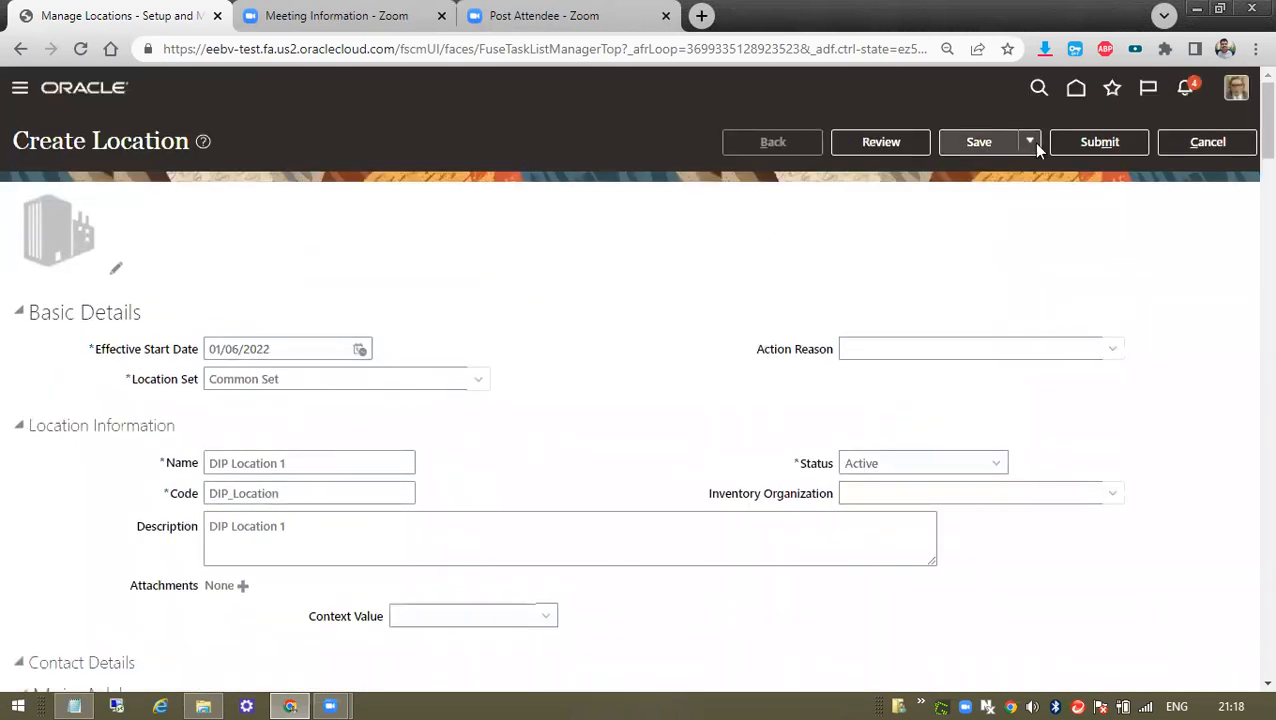
Try submitting the location, fill in the required Address Line 1 as "xxxx" and set the action reason to Evening Session
left_click(1100, 143)
type("xxxx")
left_click(712, 424)
scroll(712, 424, "up", 5)
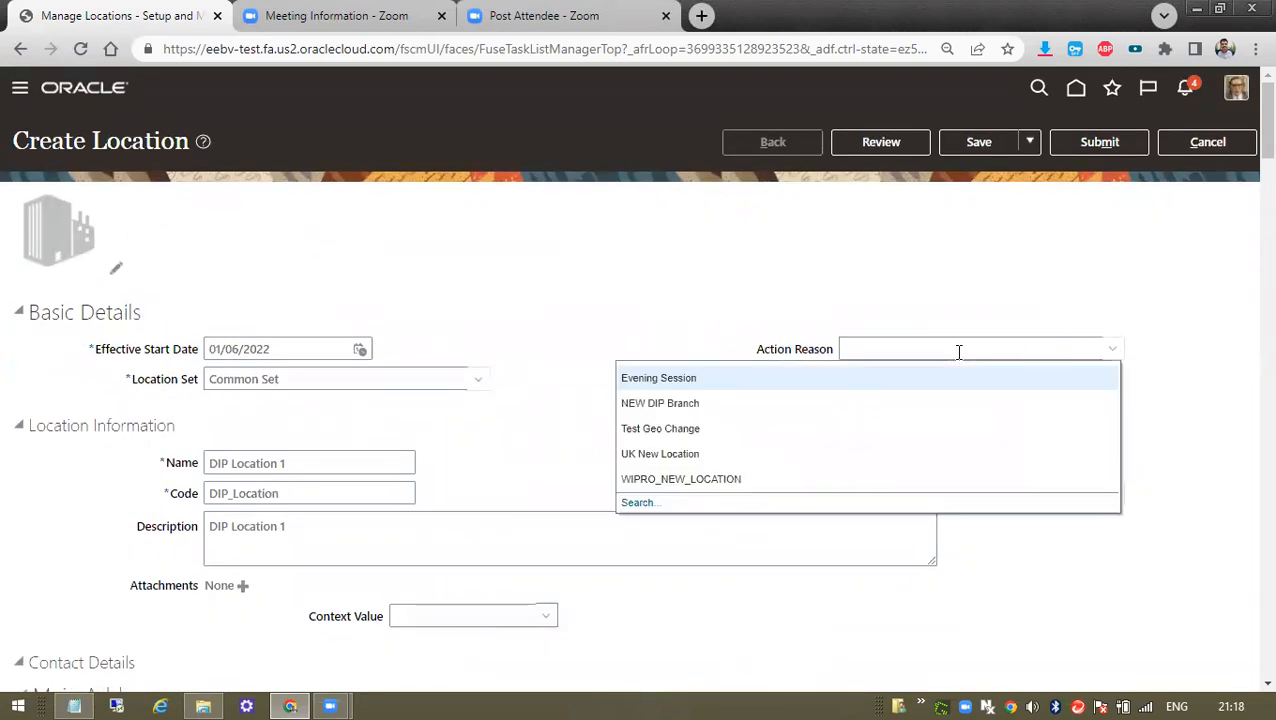
left_click(661, 378)
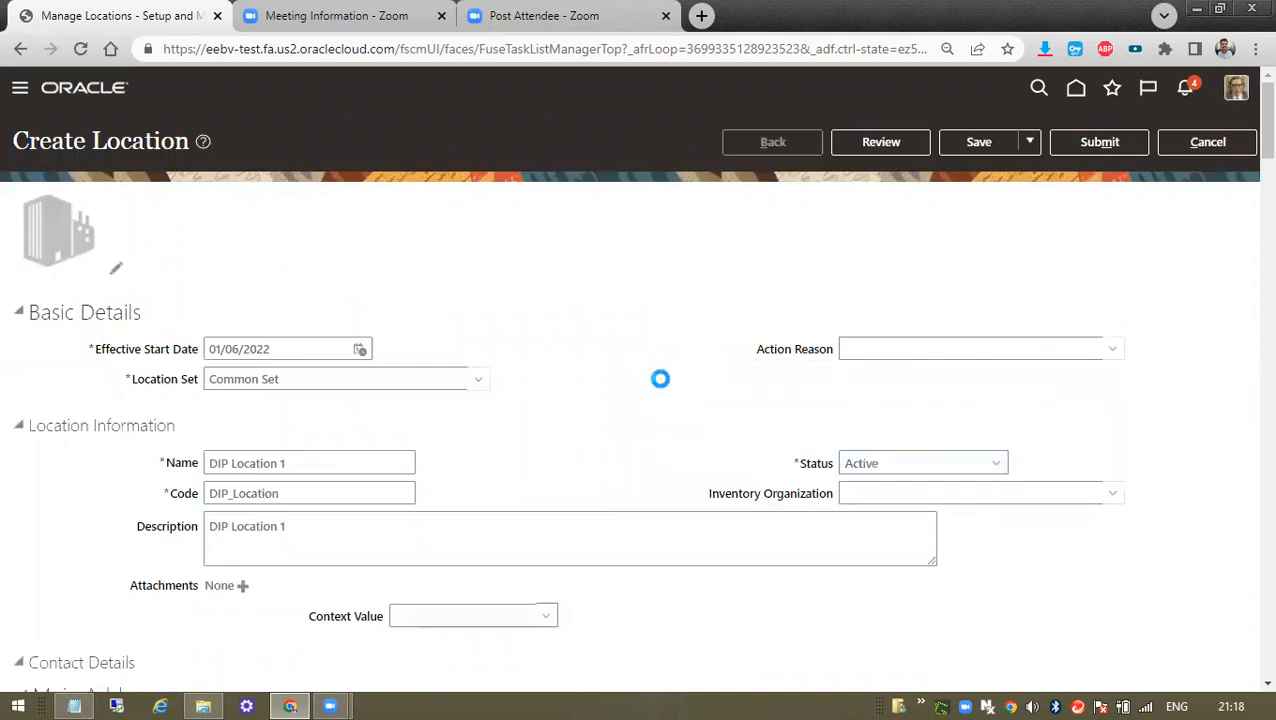
Submit the new location request and acknowledge the confirmation
left_click(1077, 145)
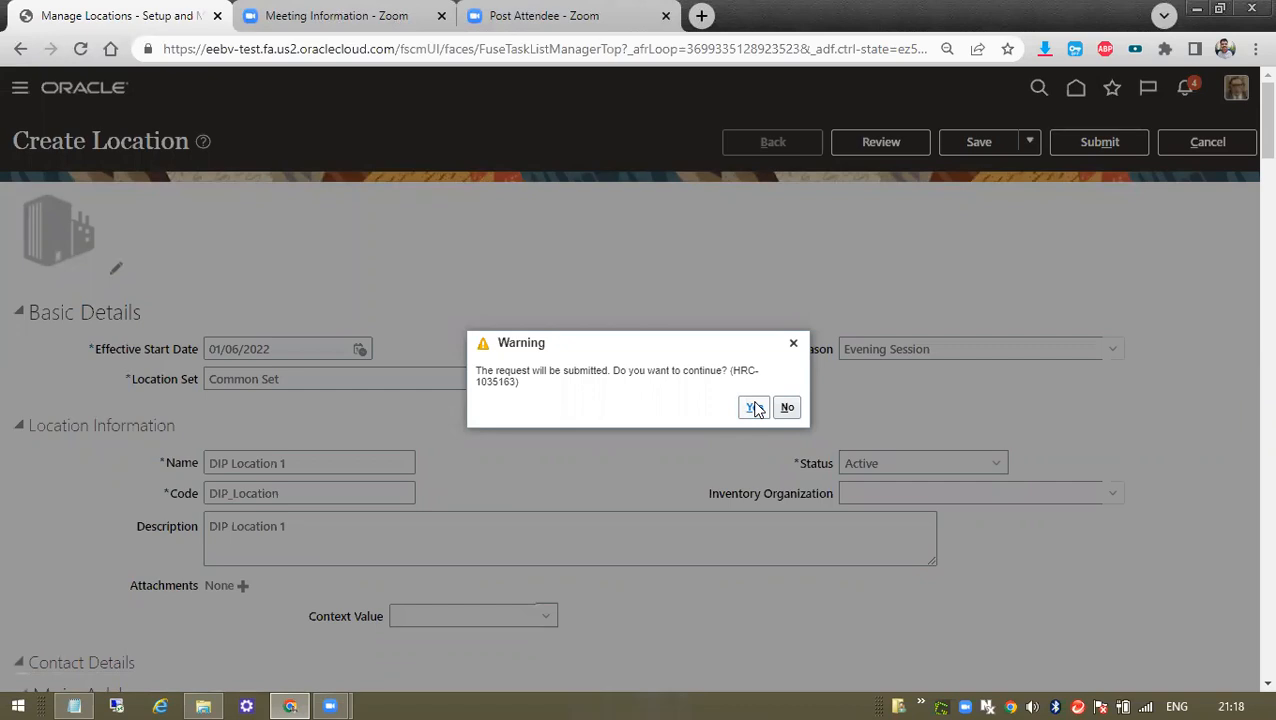
left_click(752, 407)
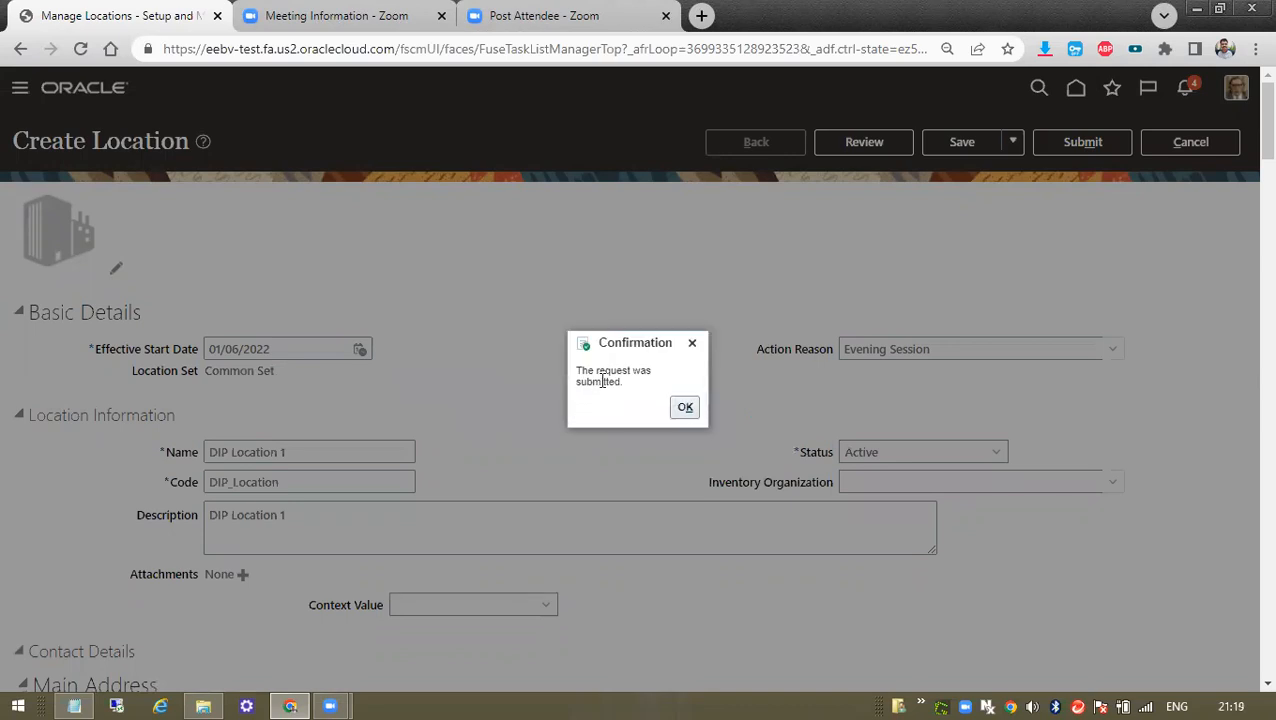
left_click(685, 408)
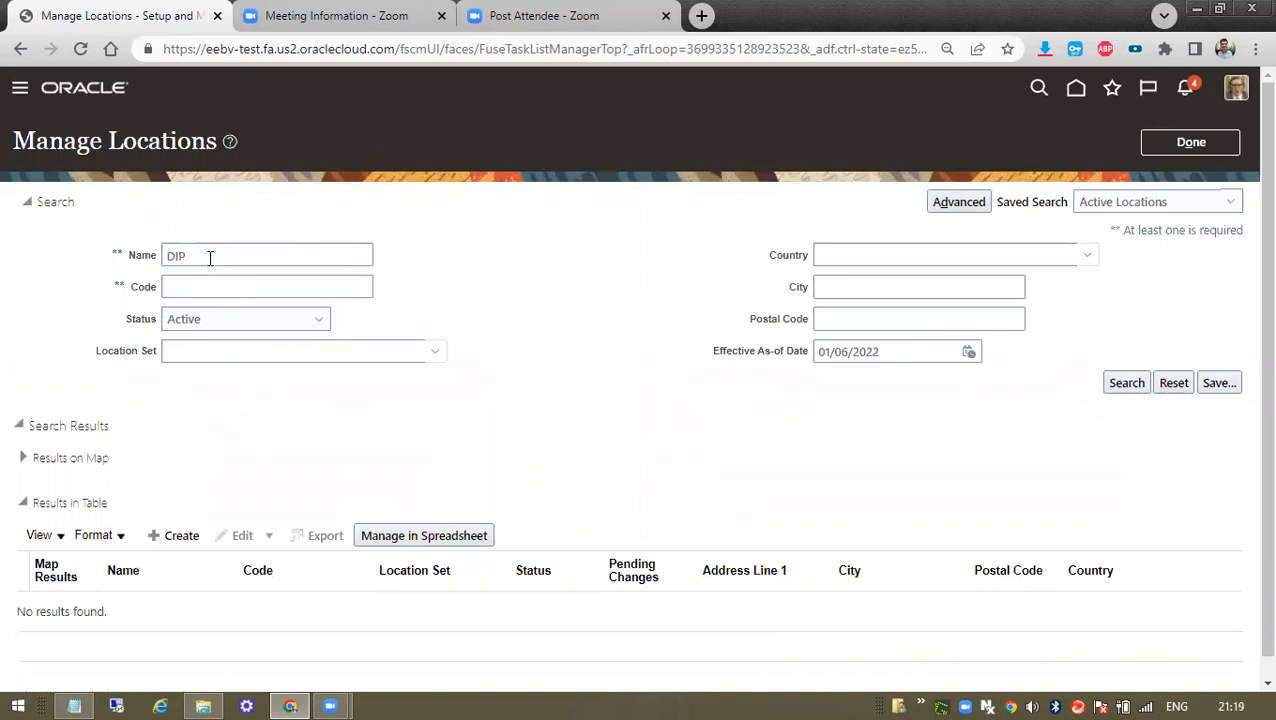
Search for active locations named "DIP" and check the new location's city and country
left_click_drag(208, 258, 156, 250)
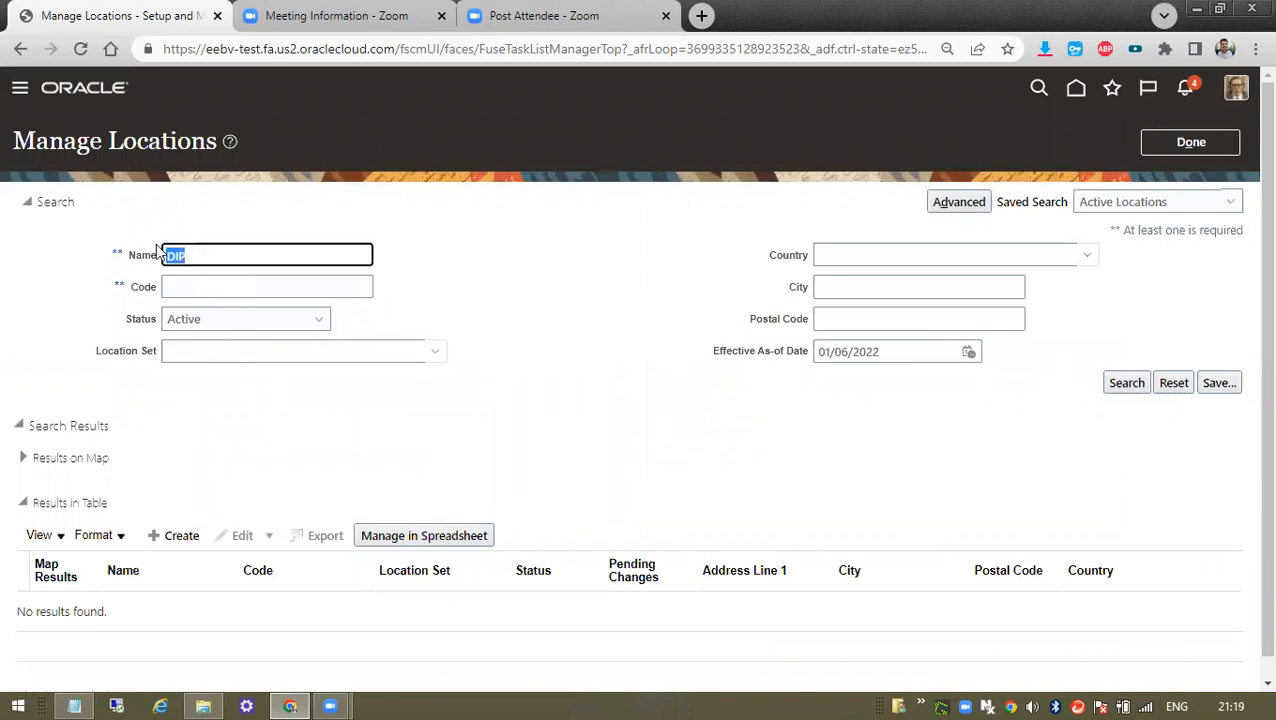
left_click(1146, 386)
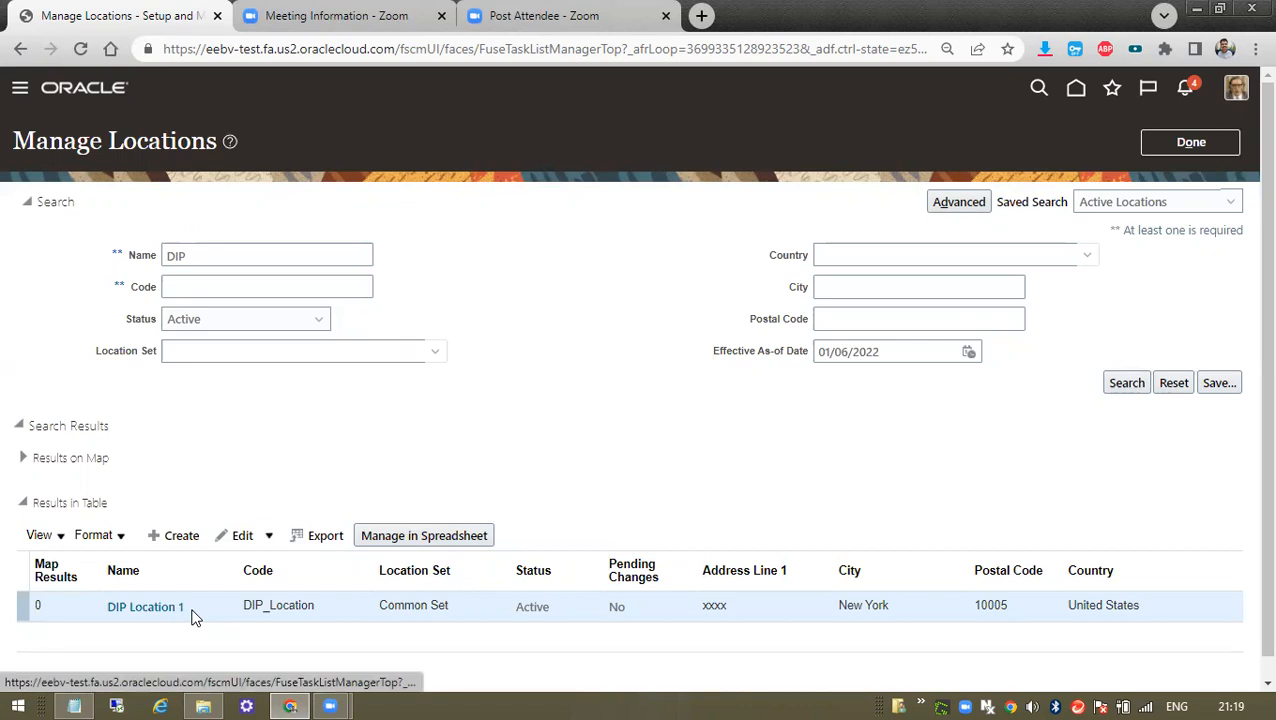
triple_click(898, 600)
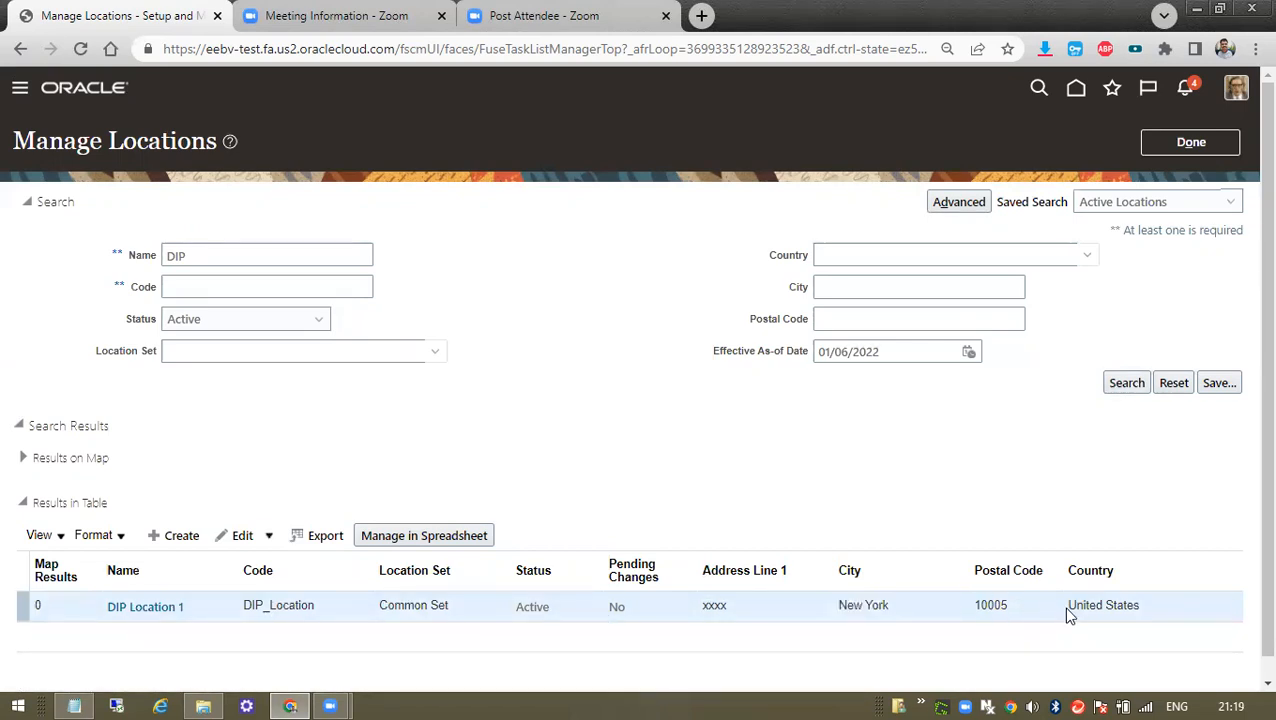
left_click_drag(1066, 614, 1140, 614)
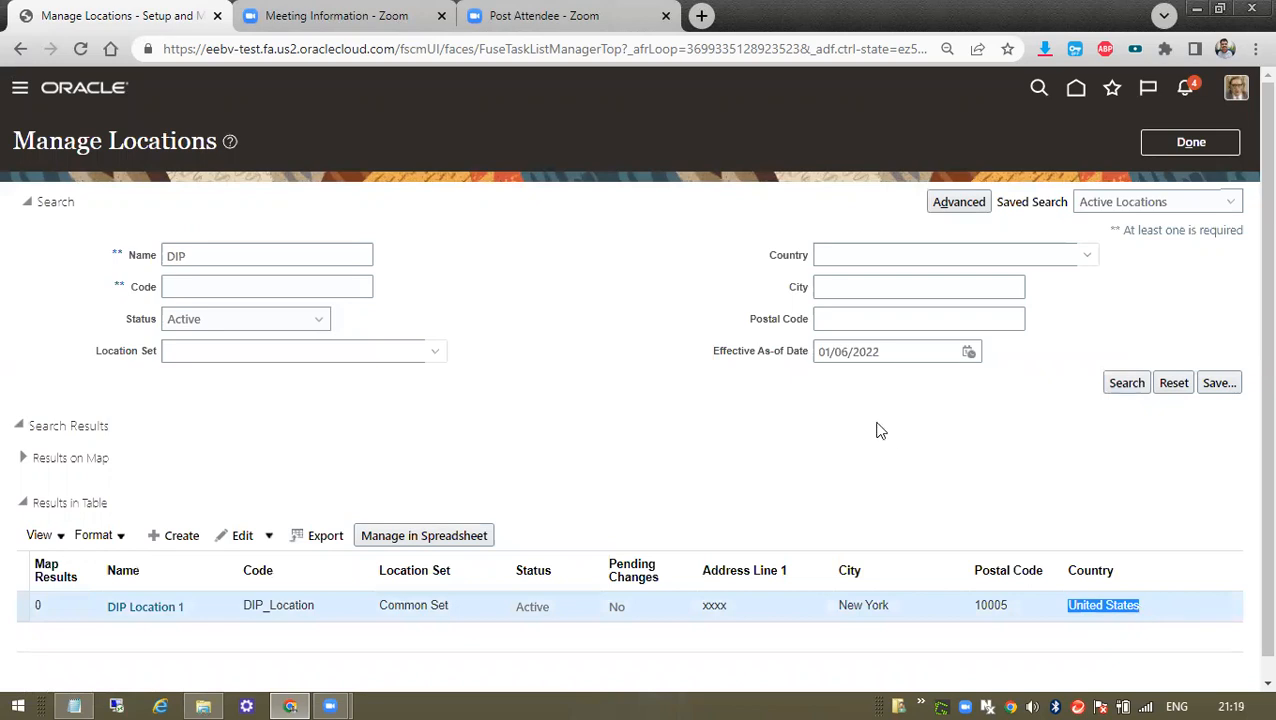
Leave location management, search the setup tasks for "Manage Job" and open the Manage Job task
left_click(1188, 143)
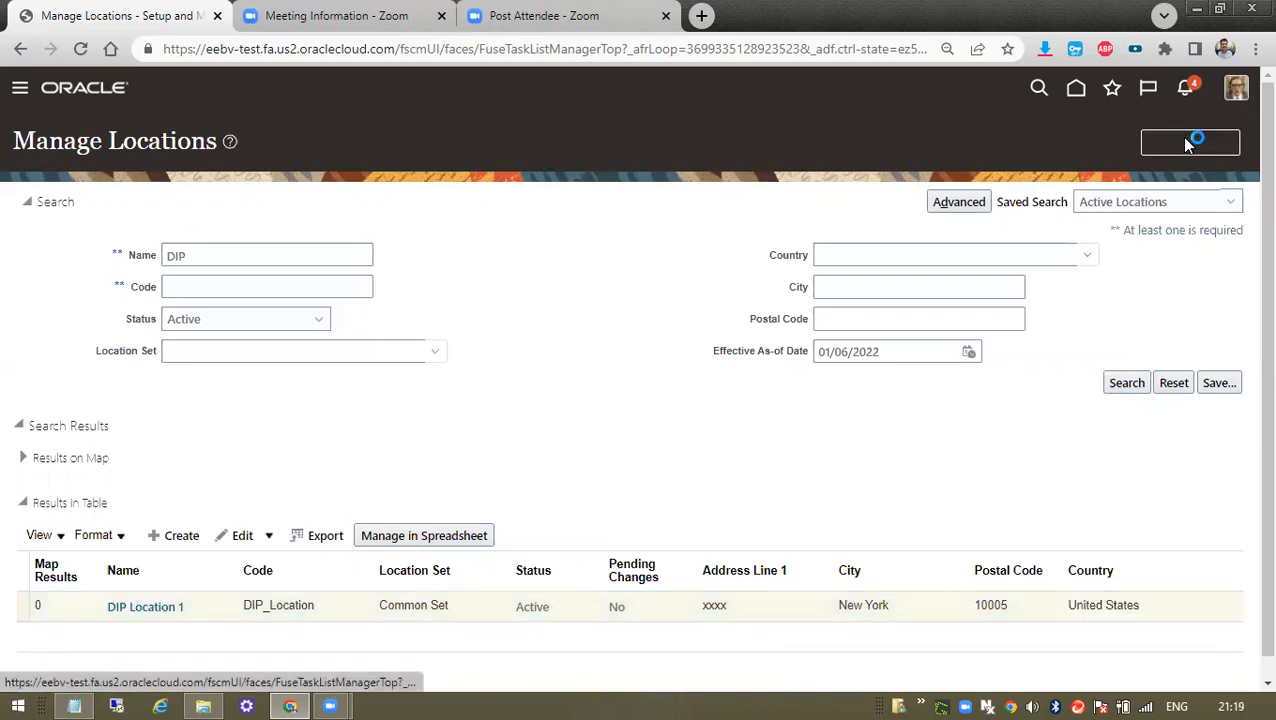
double_click(613, 203)
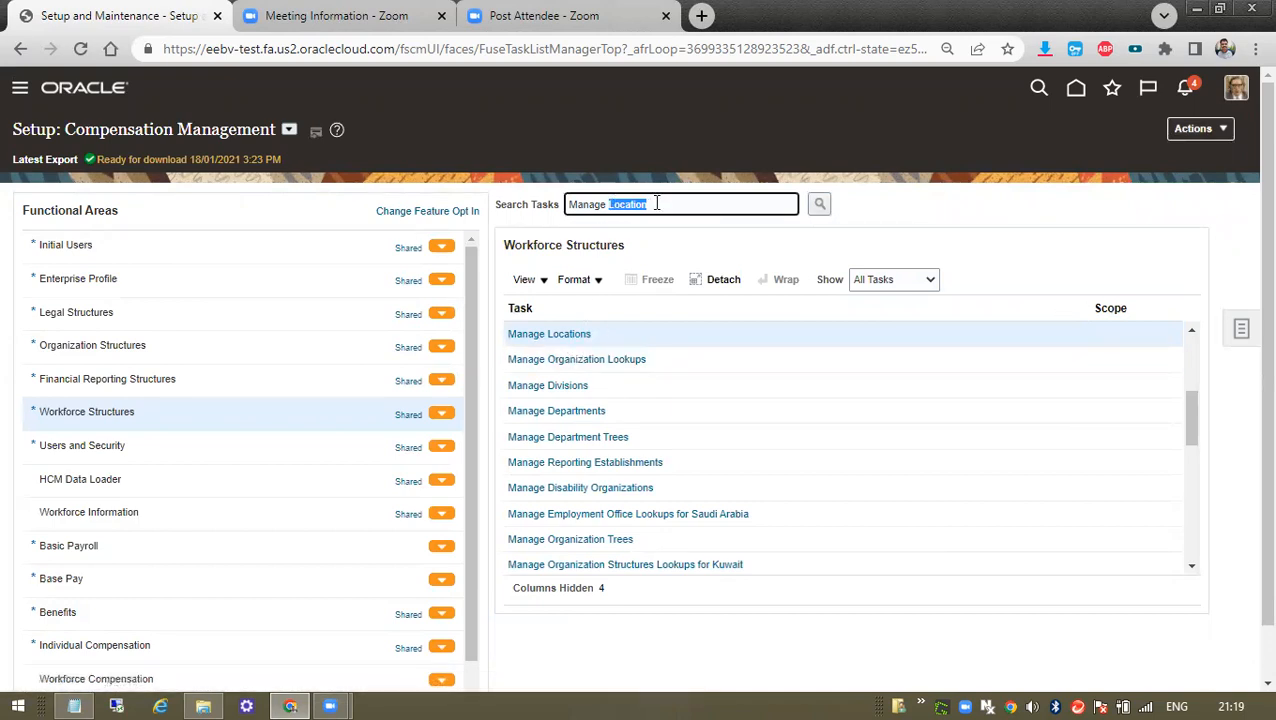
type("Job")
left_click(819, 207)
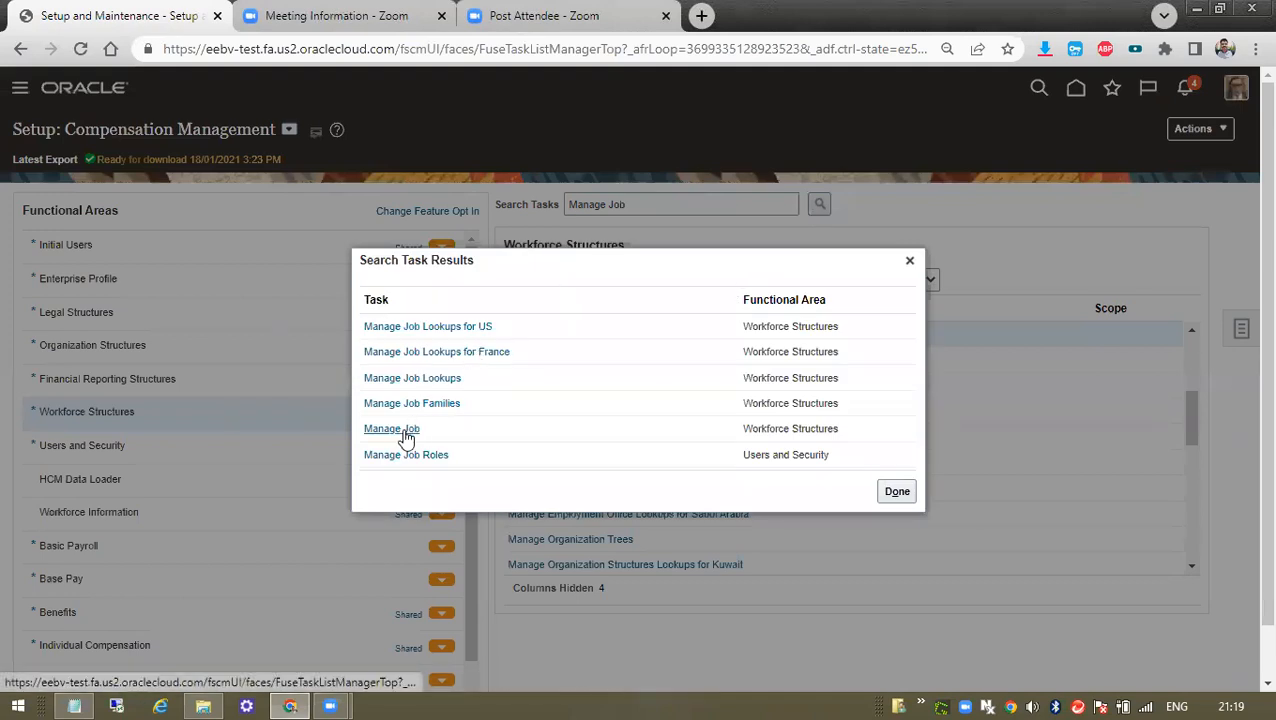
left_click(405, 433)
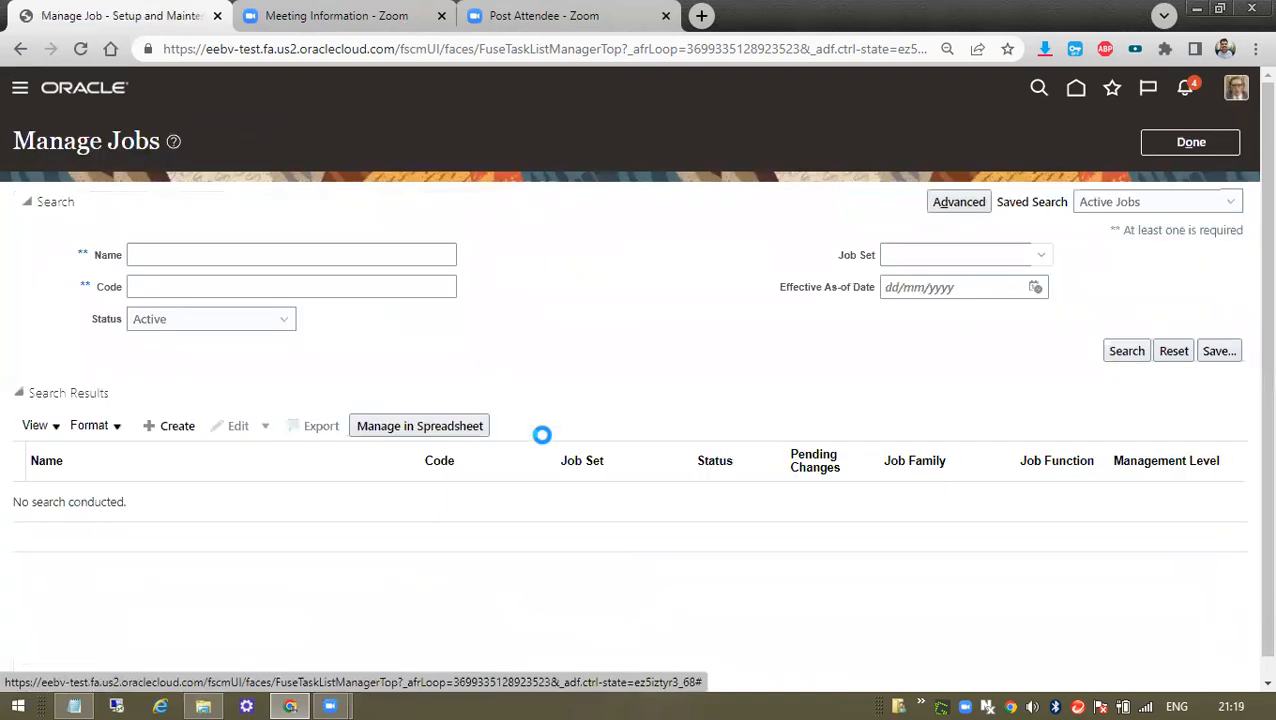
Start creating a job with an effective start date of 01/06/2022, leaving the action reason and name empty
left_click(168, 428)
left_click(361, 306)
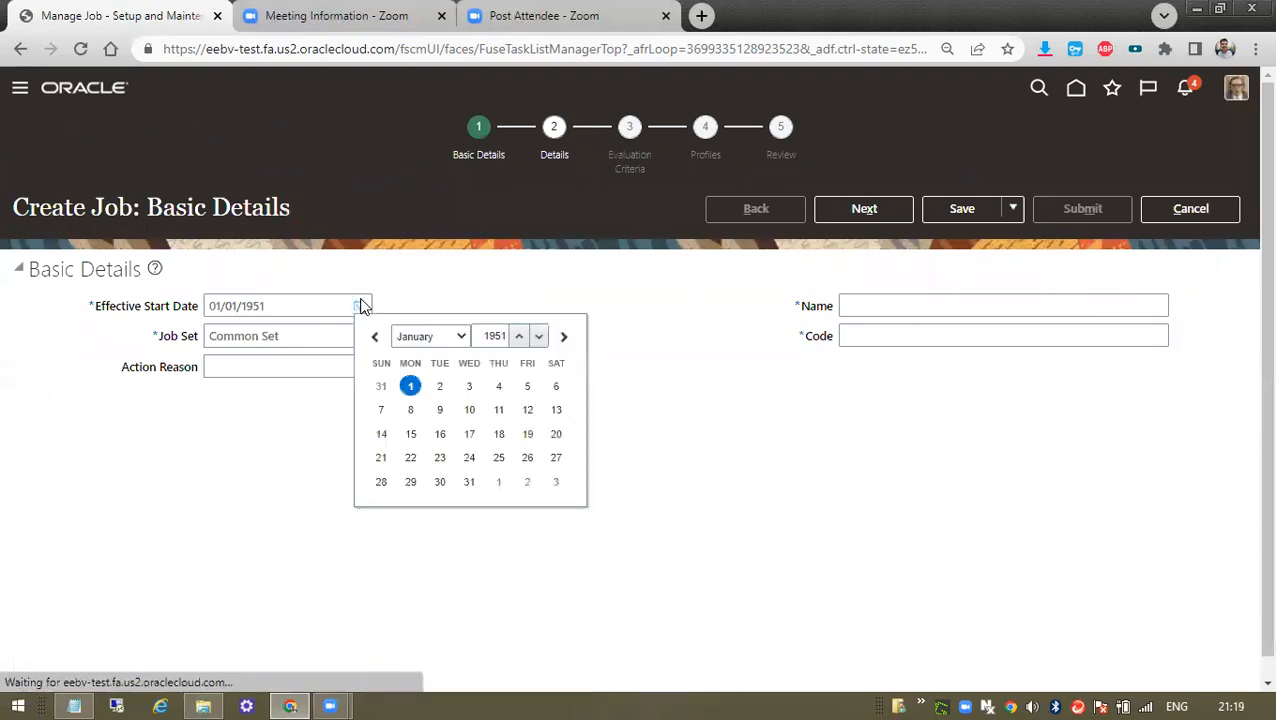
double_click(489, 336)
type("2022")
left_click(410, 340)
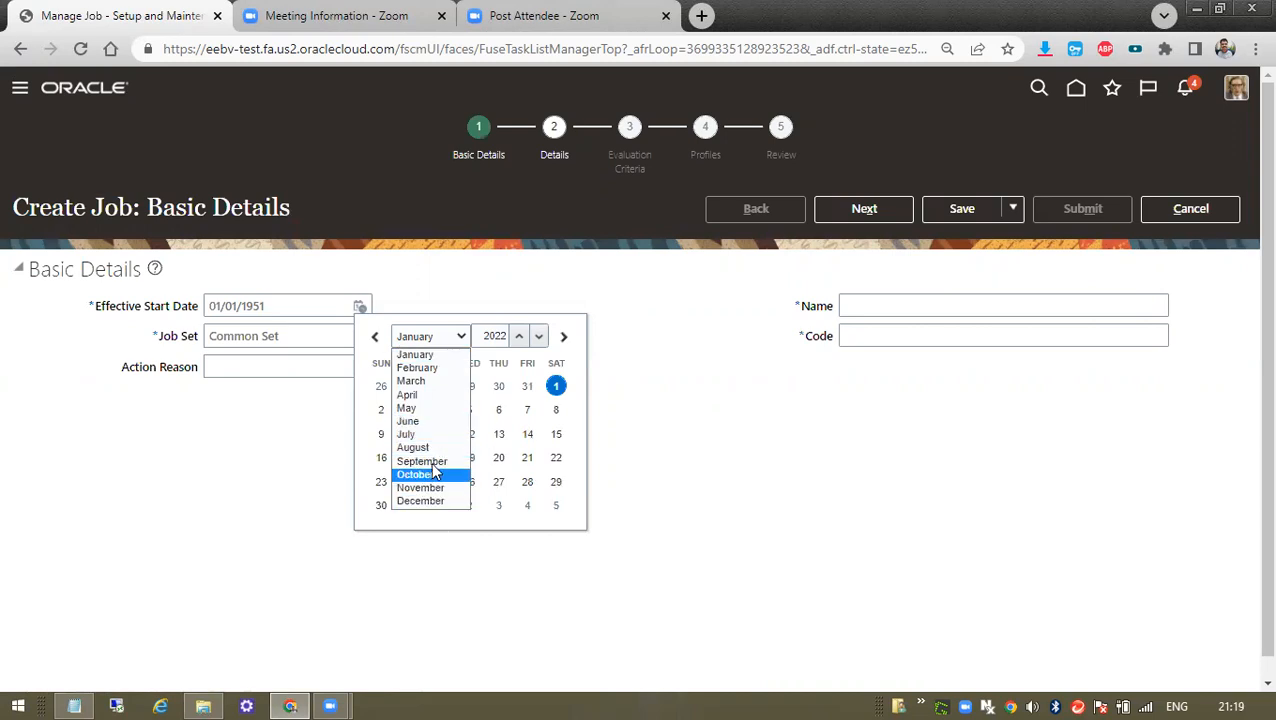
left_click(408, 422)
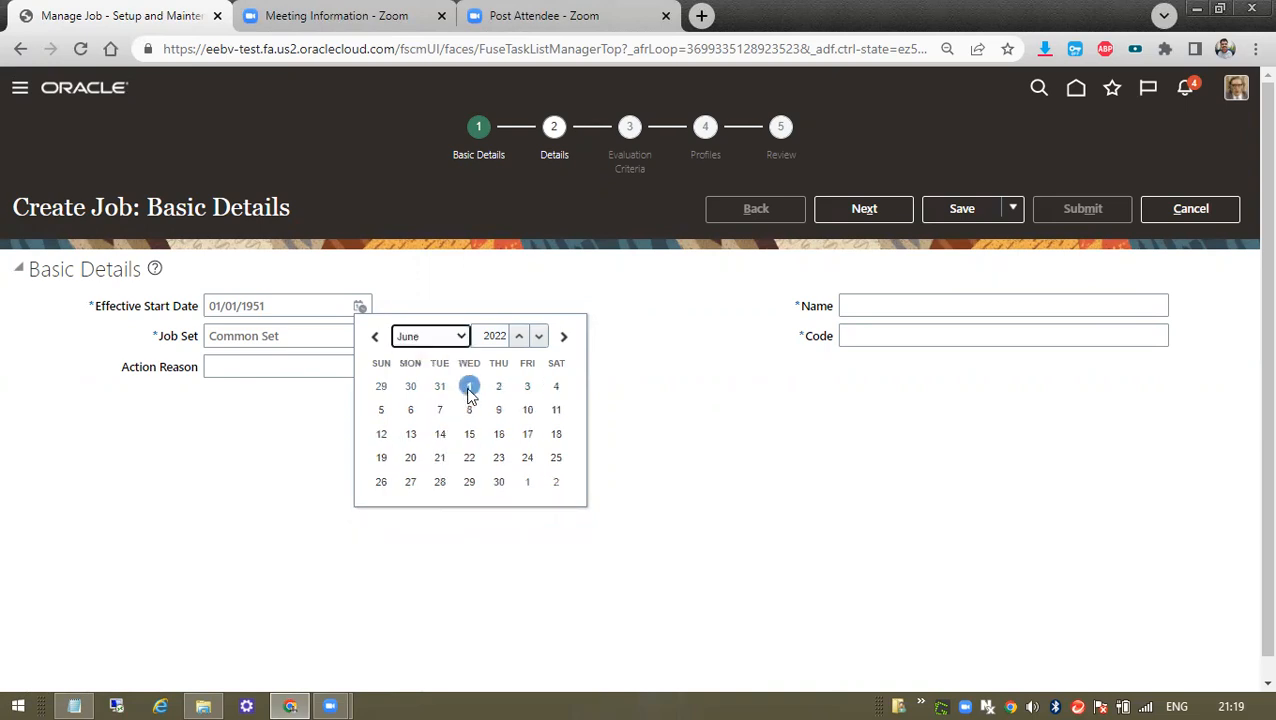
left_click(469, 389)
left_click(296, 362)
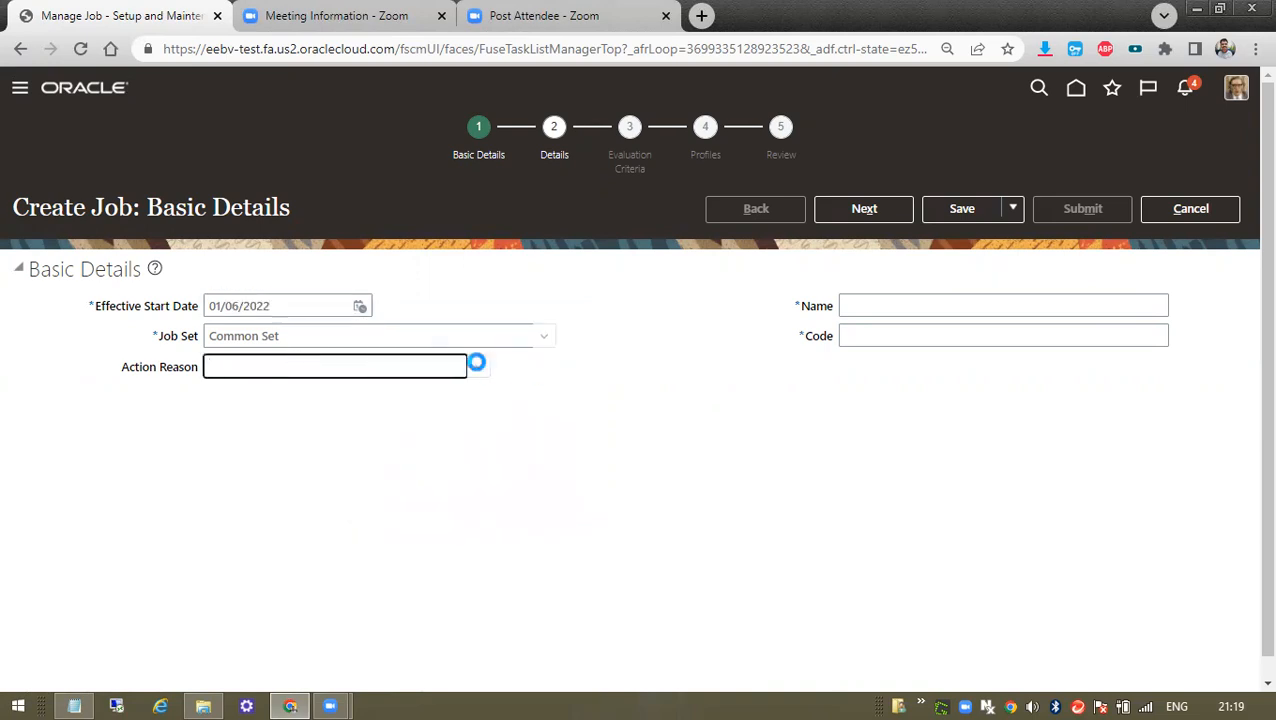
left_click(940, 303)
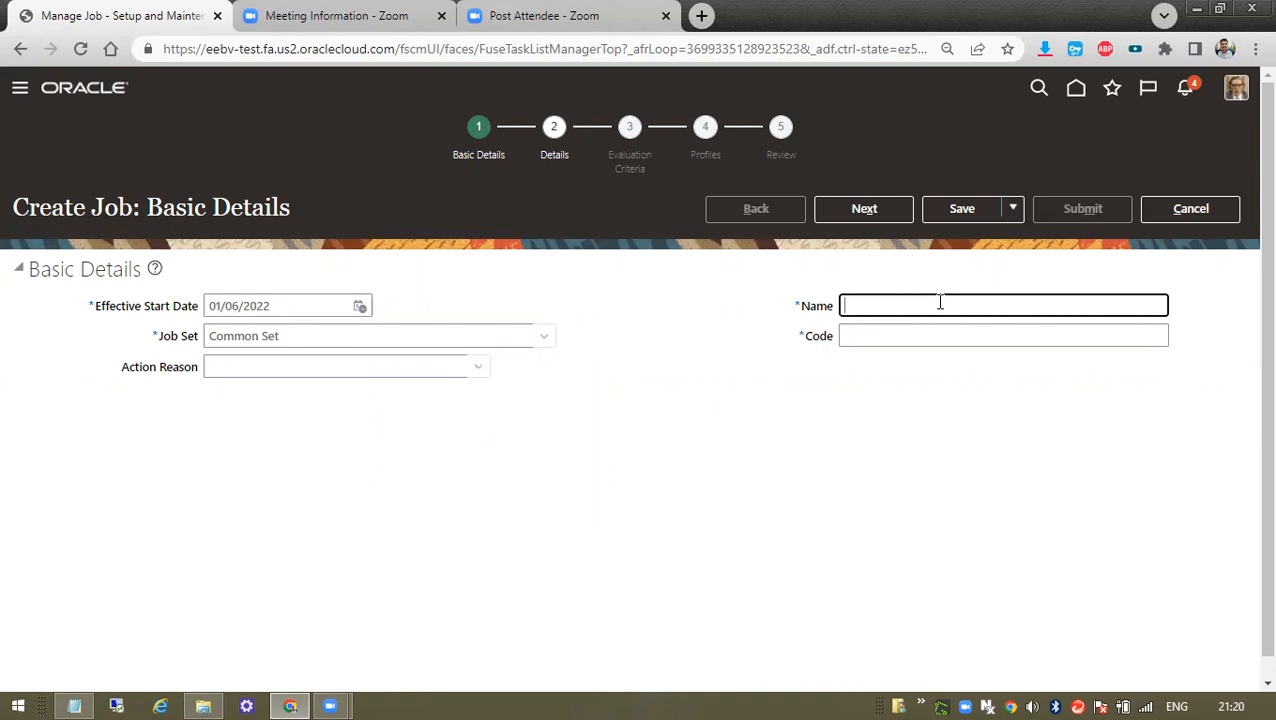
Switch to Notepad and add the lines "JOB" and "Position" below the work structure list
left_click(72, 702)
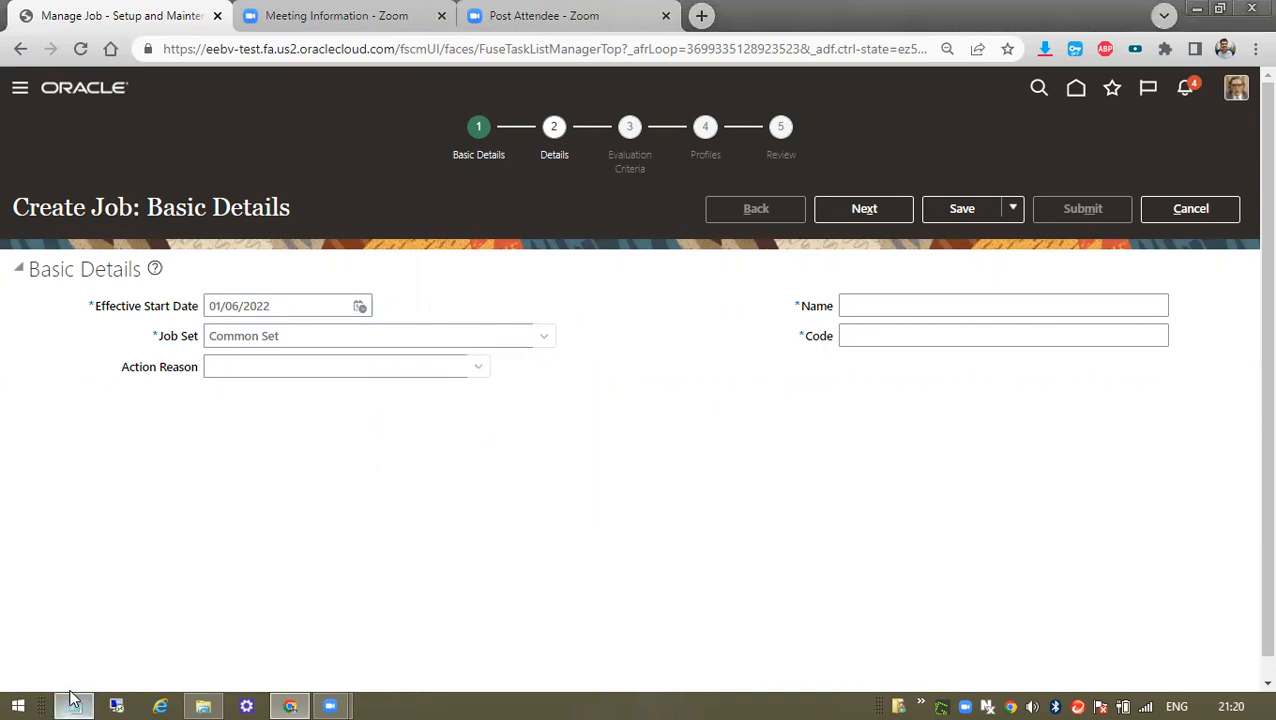
left_click(561, 366)
key("Return")
key("Return")
type("H")
key("BackSpace")
type("JOB")
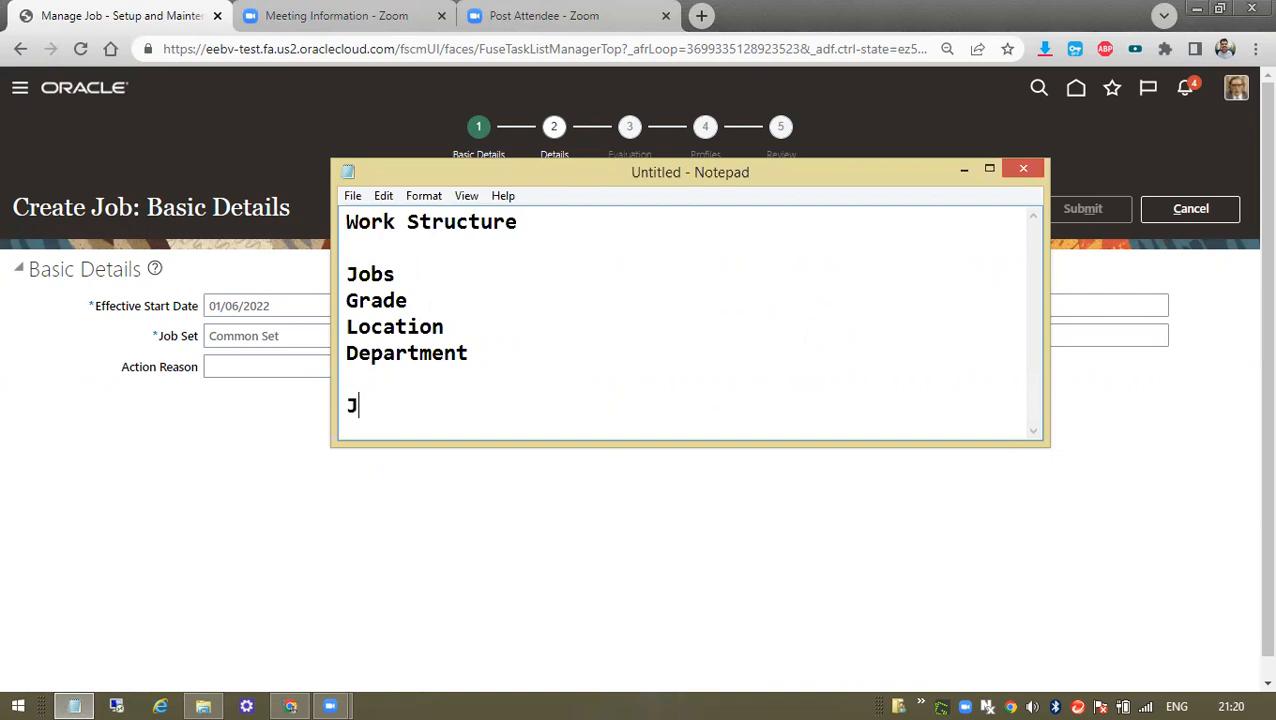
key("Return")
type("Postion")
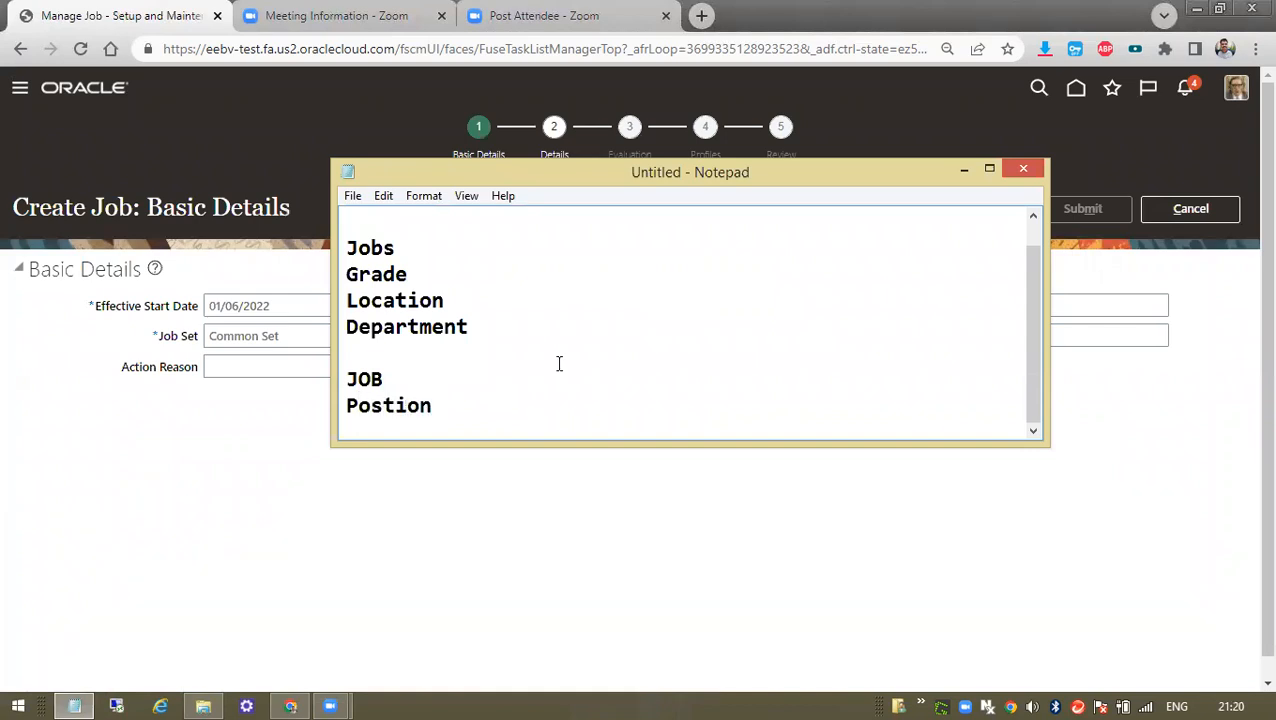
left_click(385, 405)
type("i")
Extend the JOB line to read "JOB : Finance"
left_click(456, 364)
left_click(475, 376)
type(": Fian")
key("BackSpace")
key("BackSpace")
type("nance")
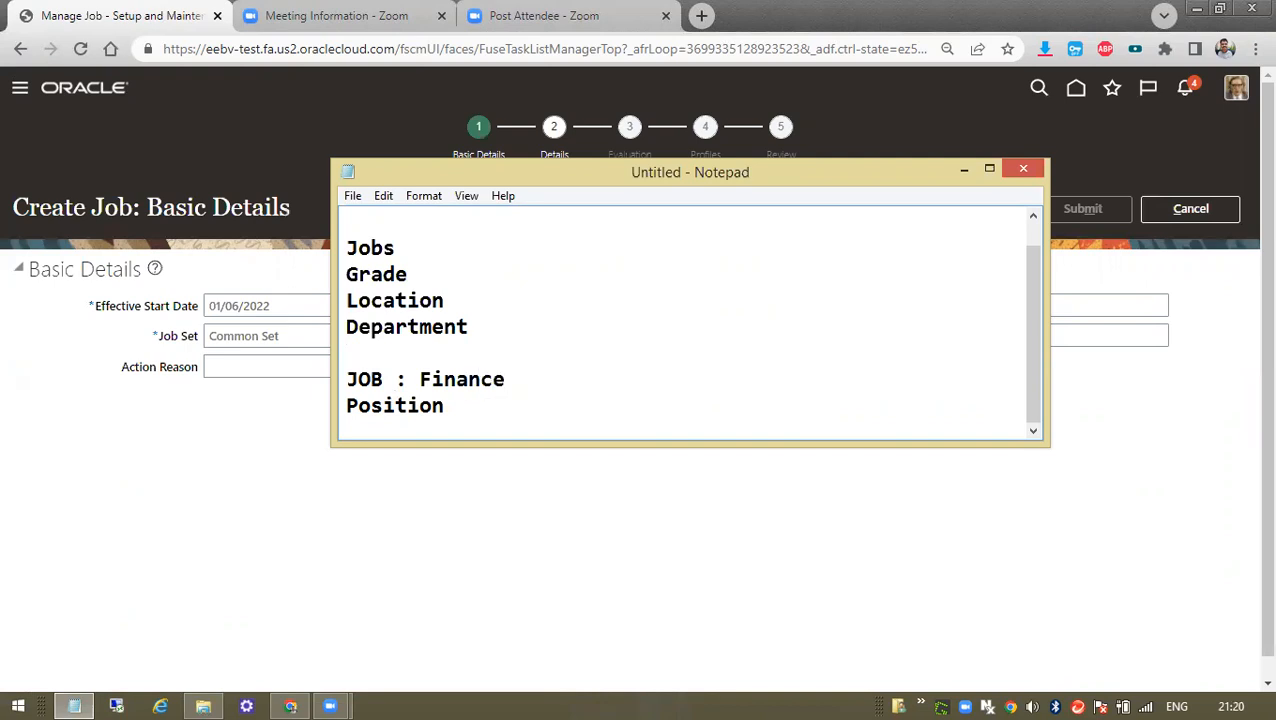
Remove "Finance" from the JOB line and add a colon after "Position"
key("BackSpace")
key("BackSpace")
key("BackSpace")
key("BackSpace")
key("BackSpace")
key("BackSpace")
key("BackSpace")
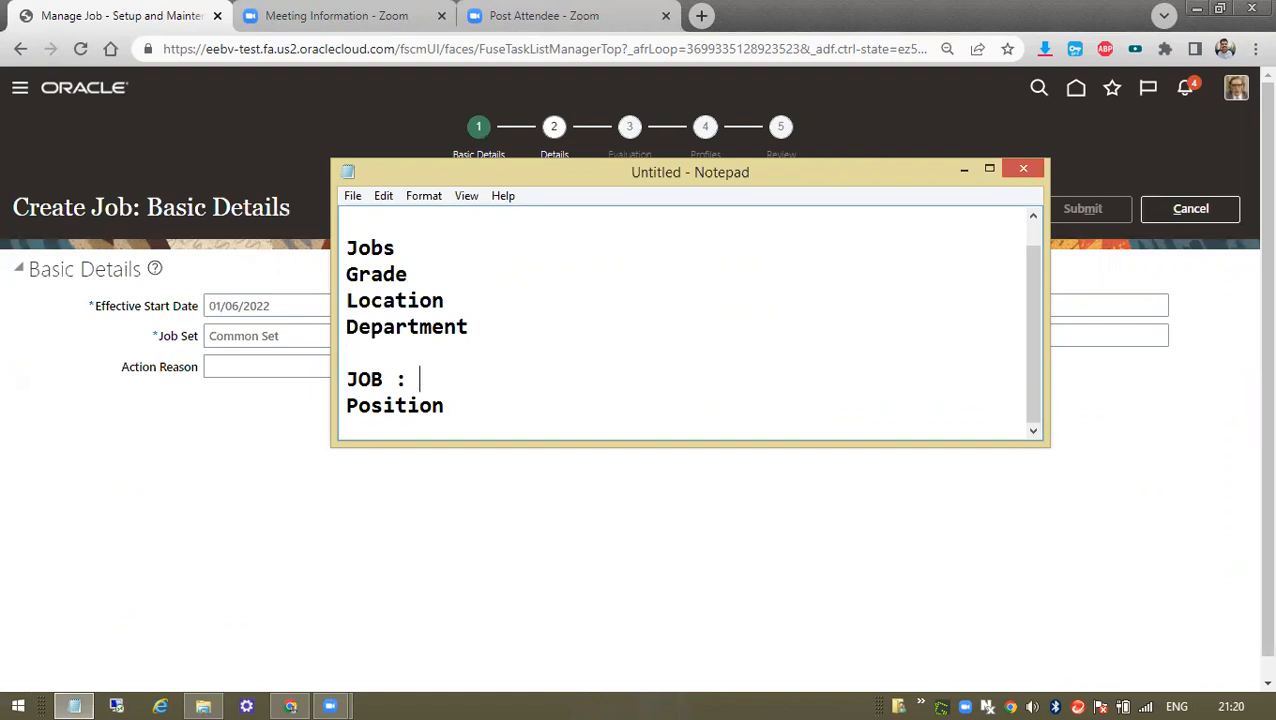
type(":")
left_click(463, 382)
type("sp")
key("BackSpace")
key("BackSpace")
key("BackSpace")
key("BackSpace")
type("HOP")
key("BackSpace")
type("SPO")
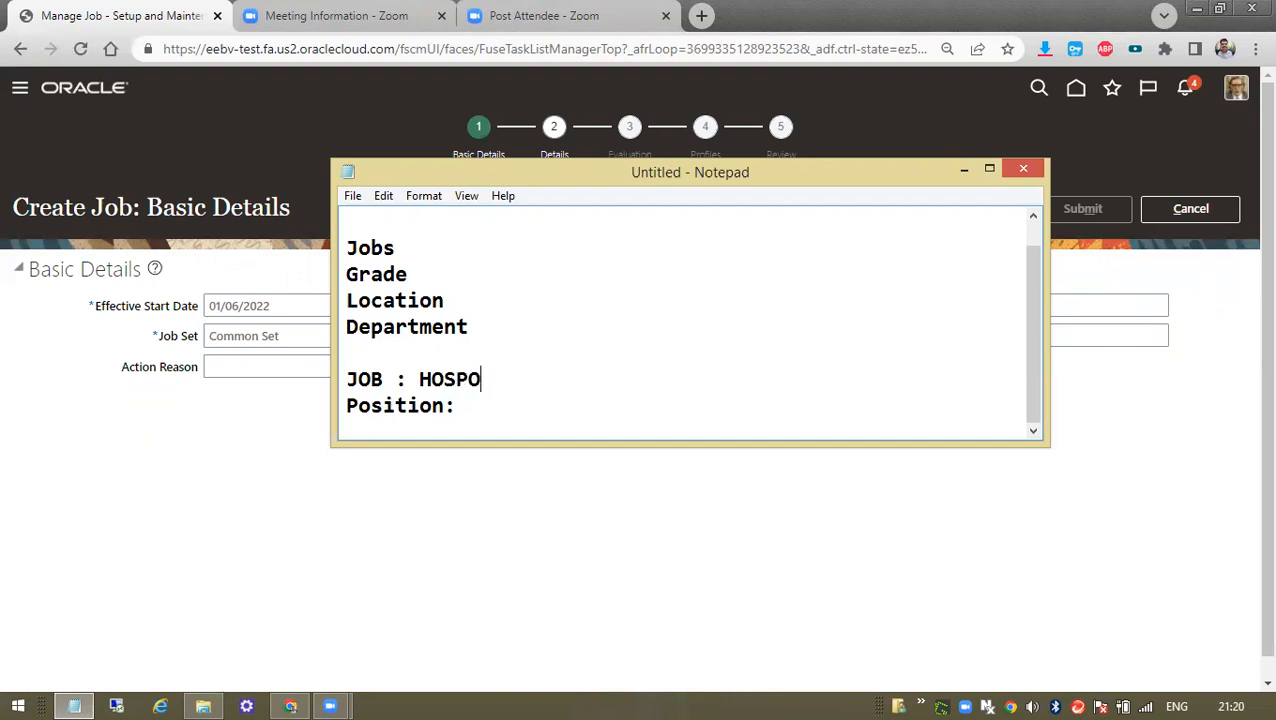
key("BackSpace")
key("BackSpace")
key("BackSpace")
key("BackSpace")
key("BackSpace")
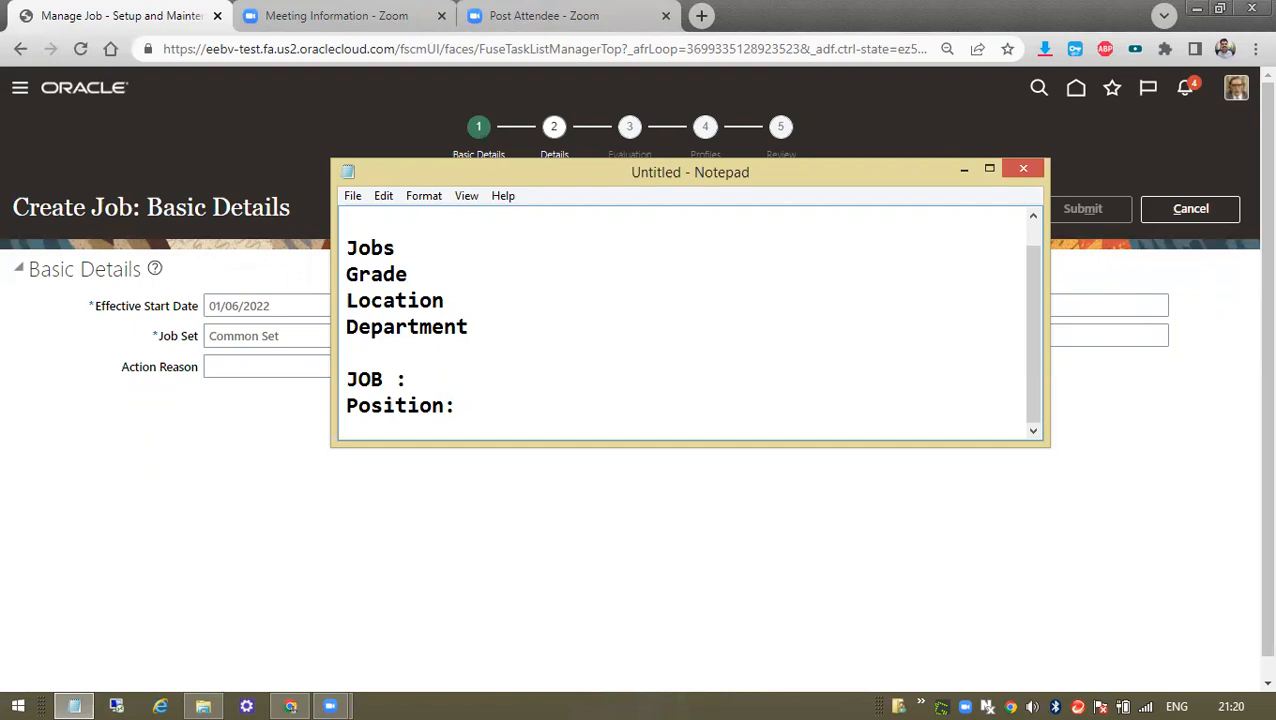
Enter MANAGER as the first example on the JOB line of the notes
left_click_drag(408, 378, 350, 369)
left_click_drag(462, 405, 431, 378)
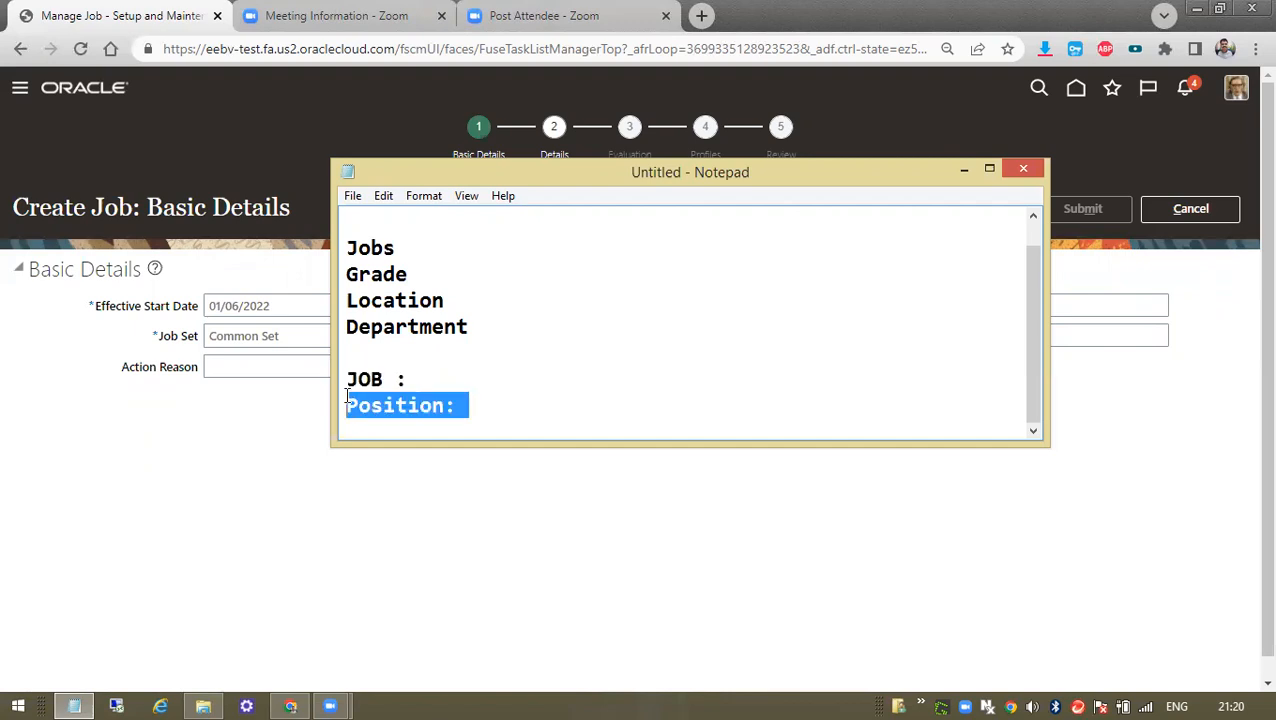
left_click(431, 378)
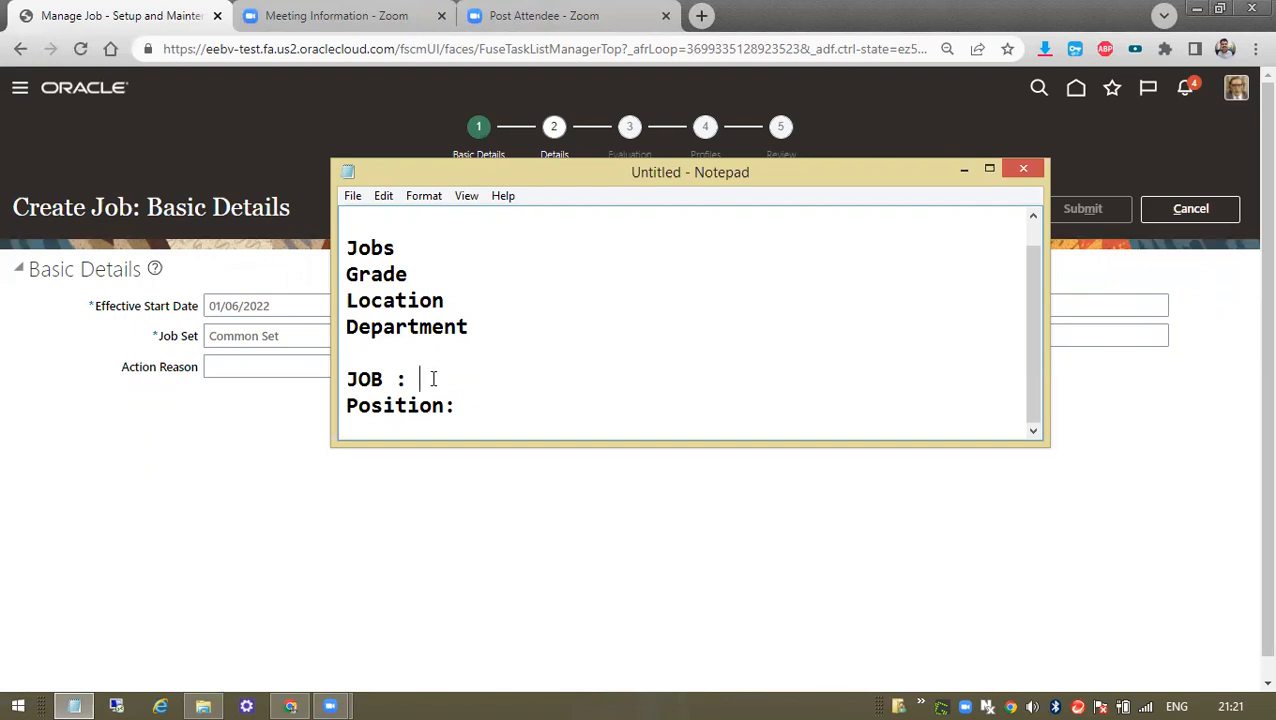
left_click_drag(433, 378, 335, 367)
left_click(450, 396)
left_click(414, 378)
type("m")
key("BackSpace")
type("m")
key("BackSpace")
type("MANG")
key("BackSpace")
type("AGER")
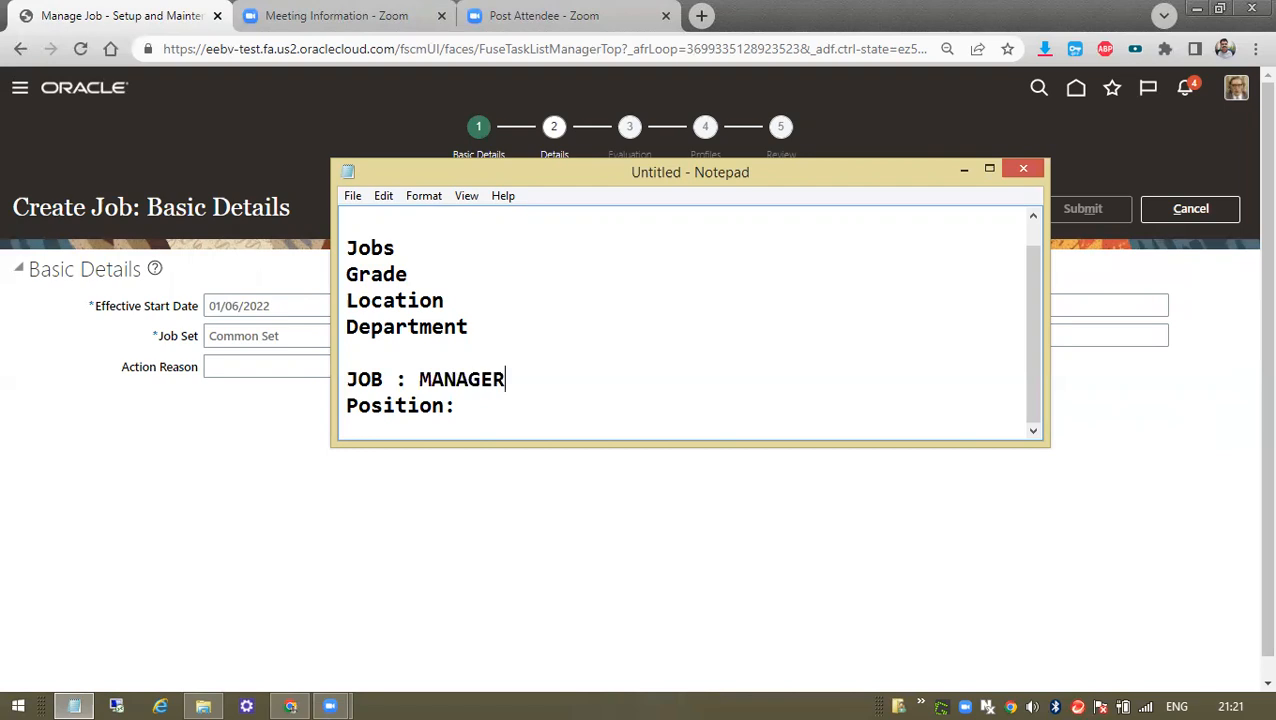
Extend the JOB line with the further examples "/ CONSULTANT / OFFICER"
type(" / F")
key("BackSpace")
type("FIN")
key("BackSpace")
key("BackSpace")
key("BackSpace")
key("BackSpace")
type("/ CONSULTANT")
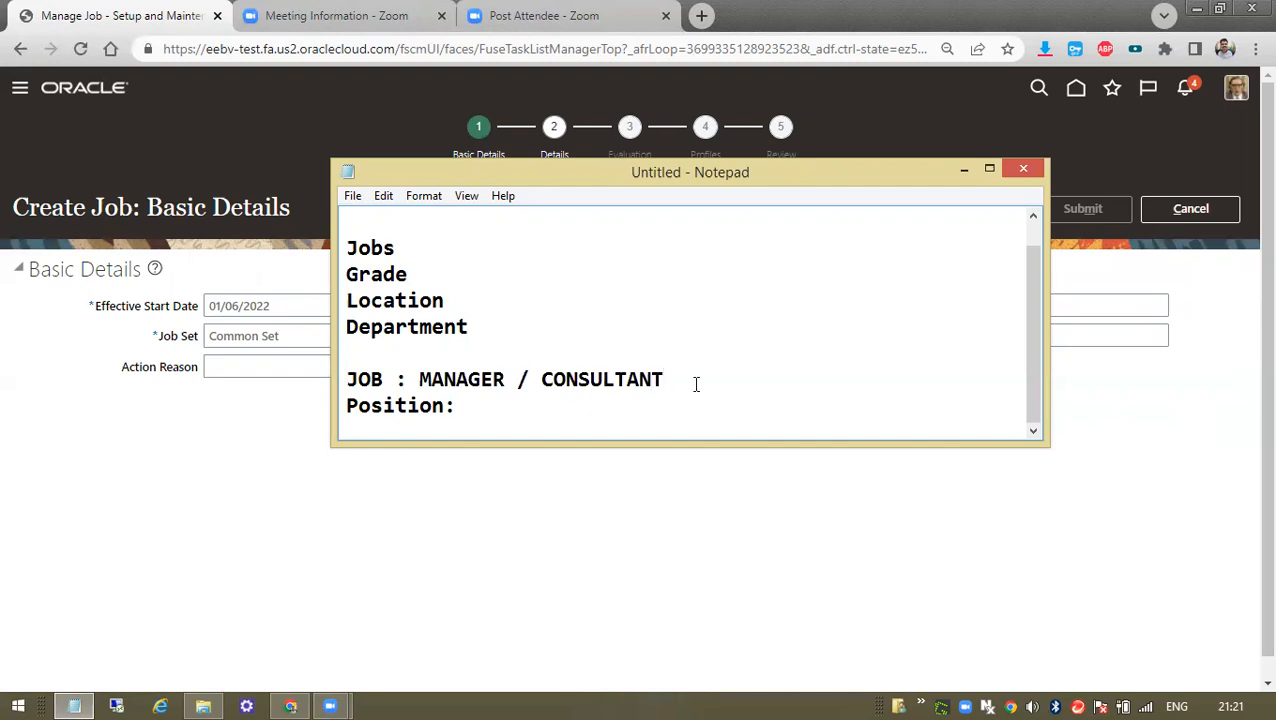
type(" / OFFICER")
Fill in the Position line with the examples "HR MANAGER / FINANCE CONUSULTANT"
left_click(513, 410)
type("HR MANA")
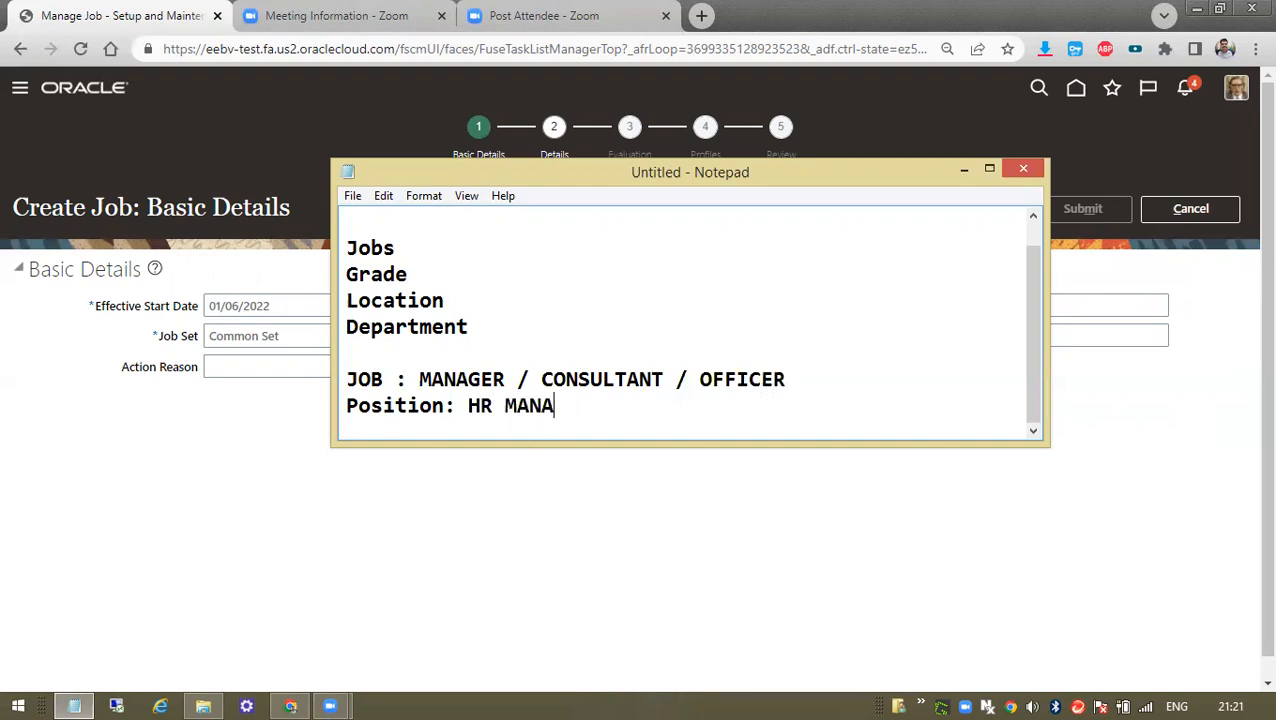
type("GER / FI")
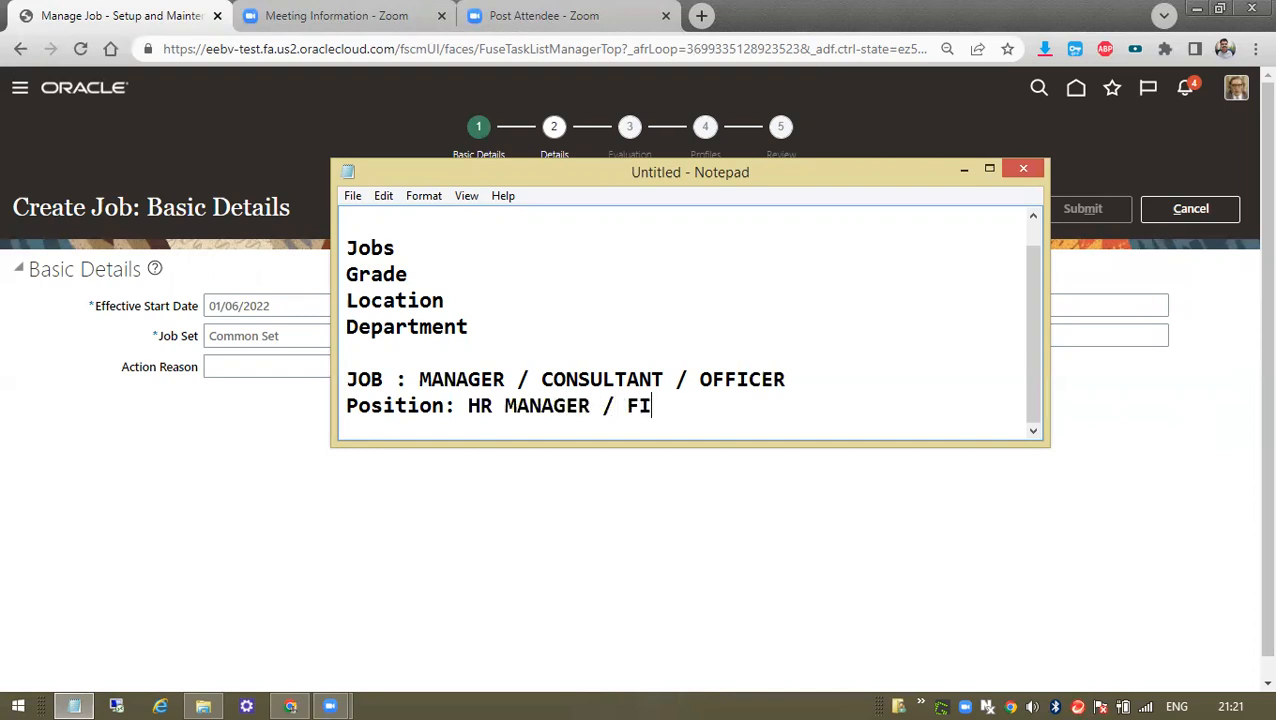
type("NANCE CONU")
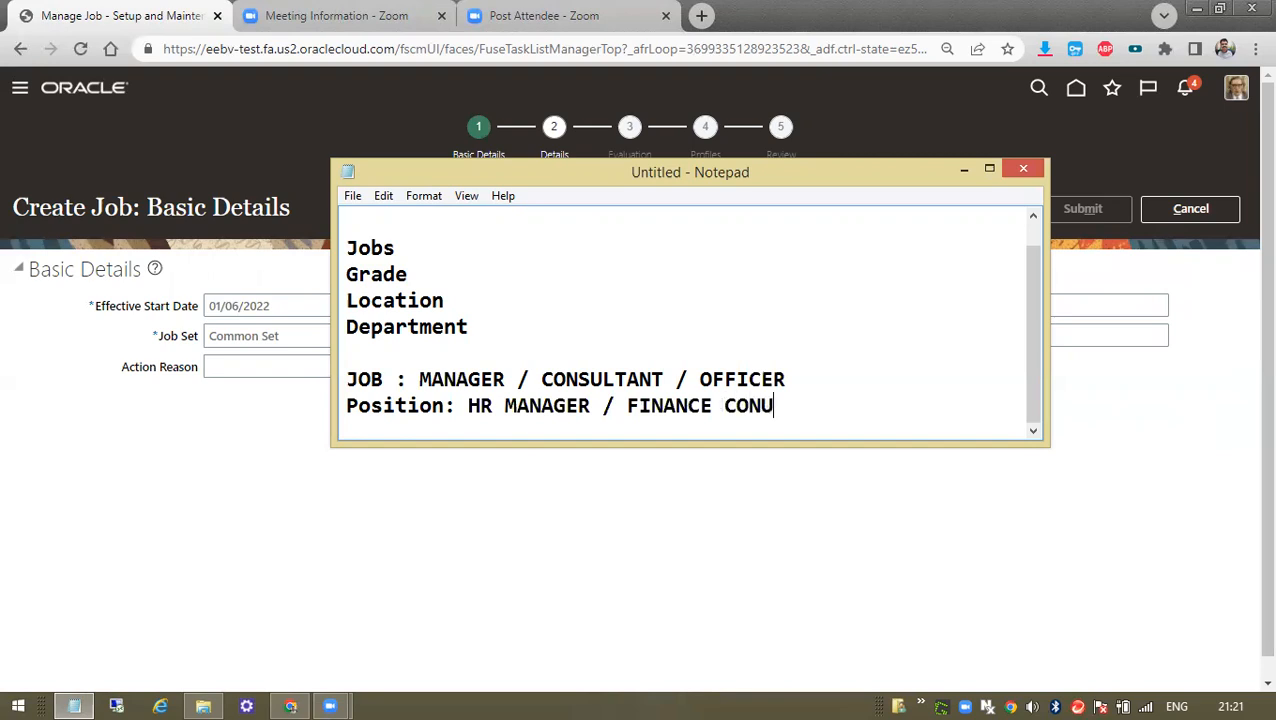
type("SULTANCE")
key("BackSpace")
key("BackSpace")
type("TANT")
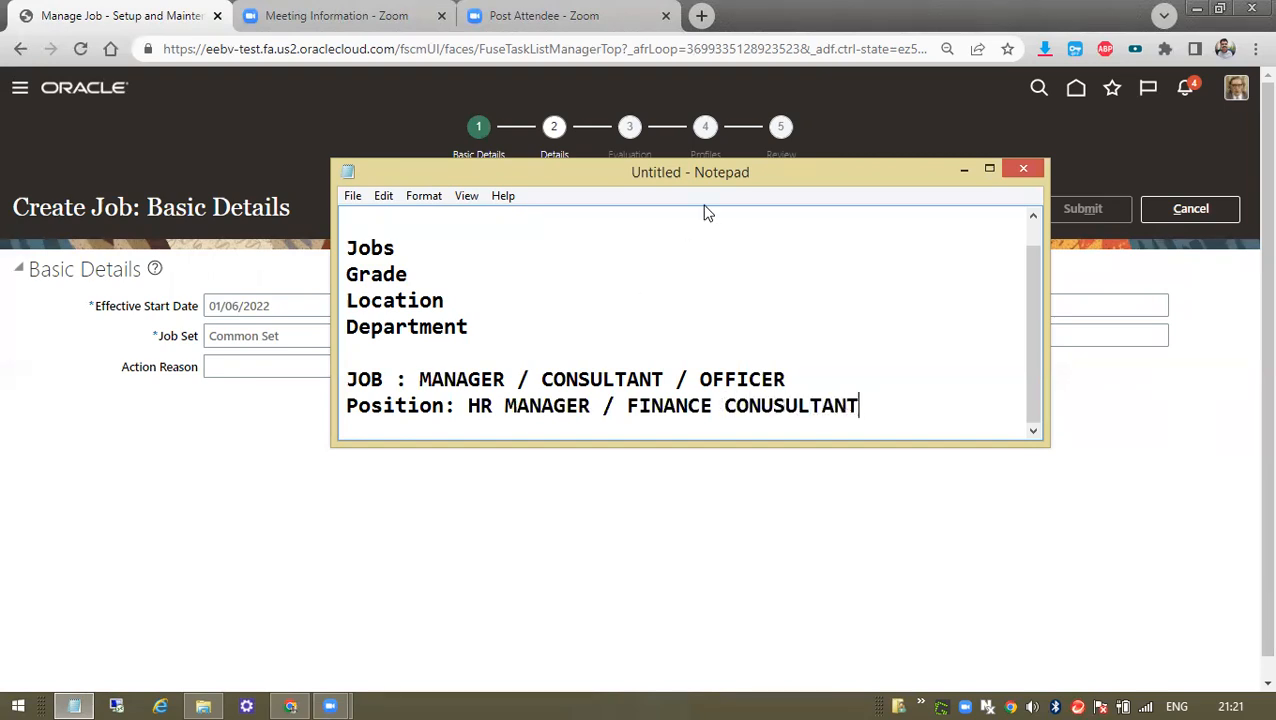
Compare the Jobs, Grade, Location and Department list with the JOB and Position example lines in the notes
left_click_drag(688, 441, 608, 527)
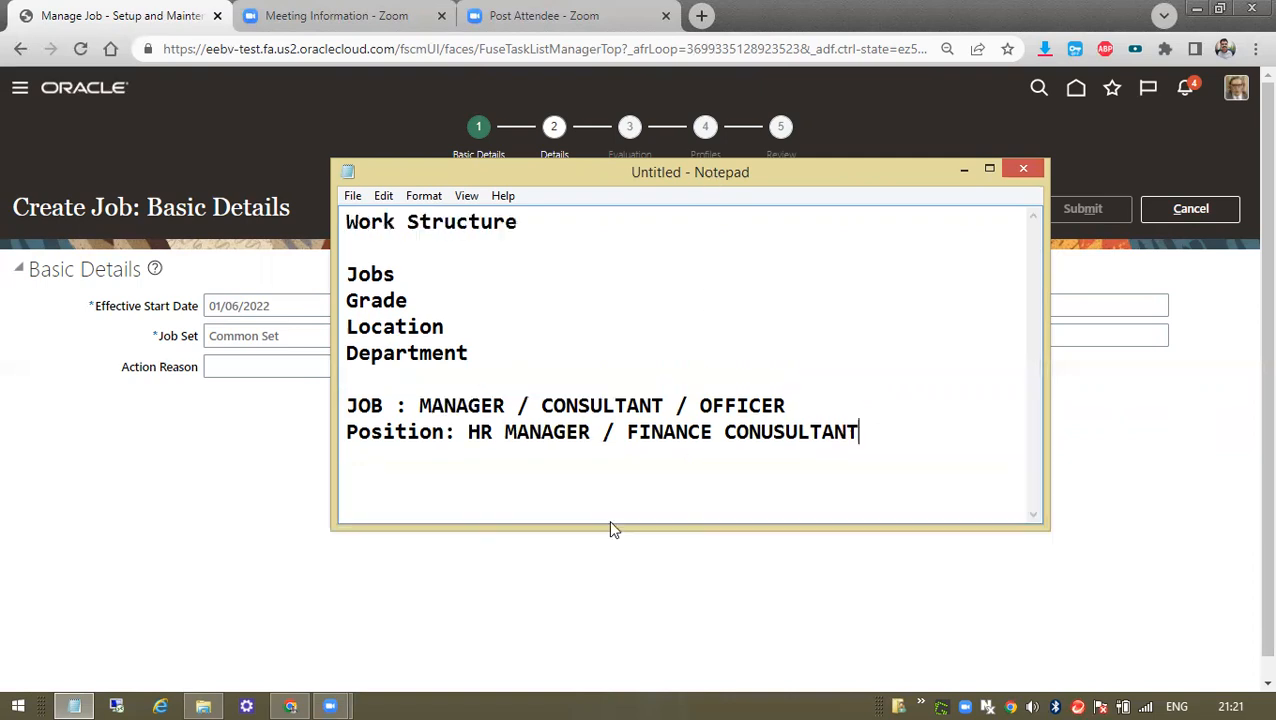
left_click_drag(383, 432, 350, 431)
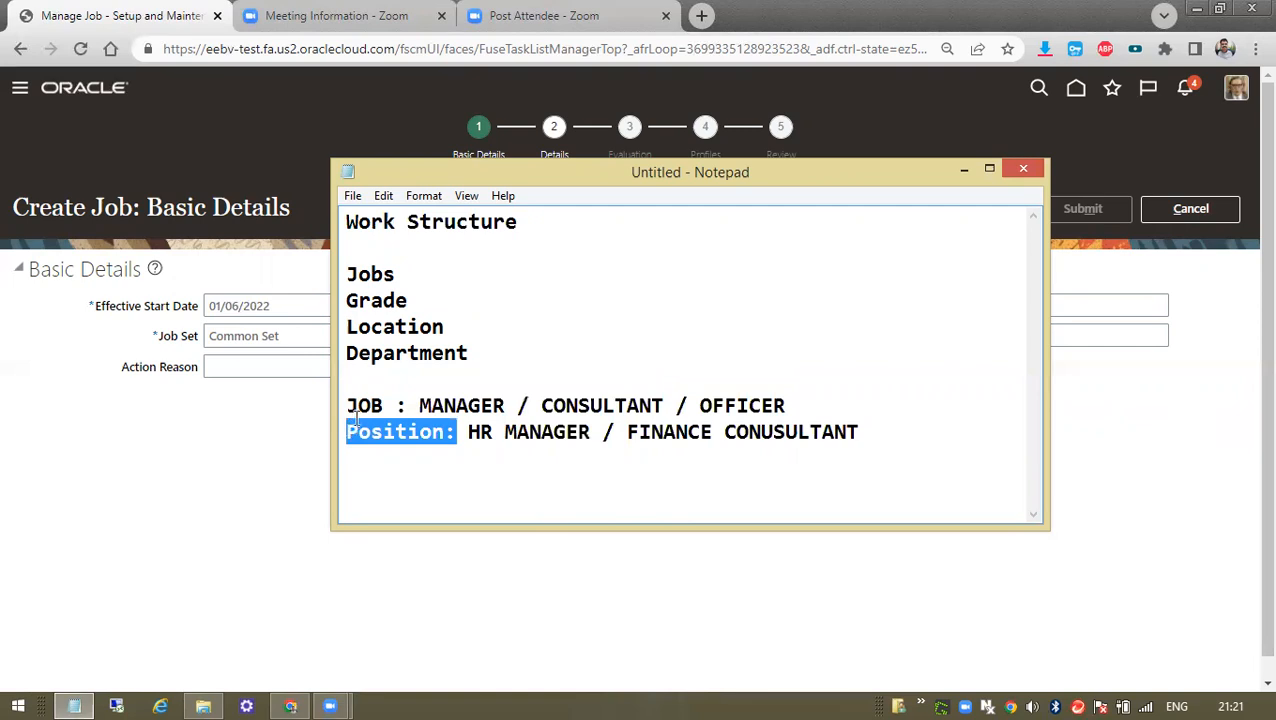
left_click(820, 388)
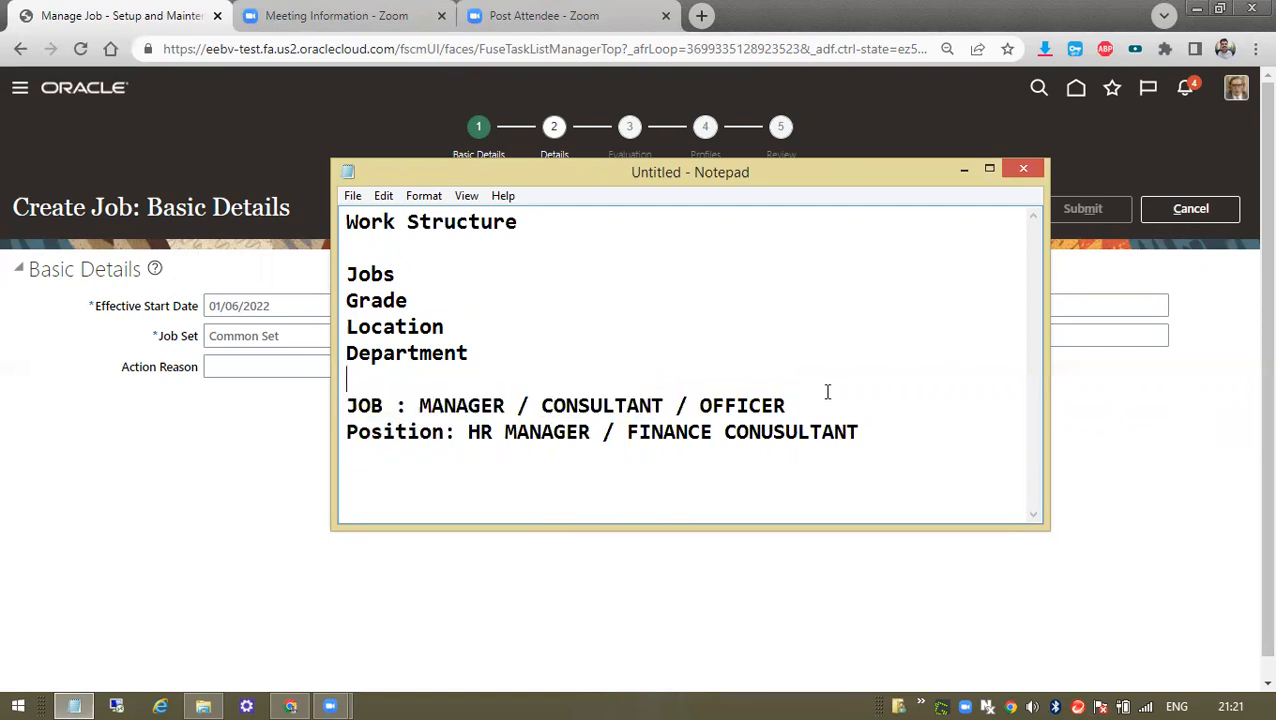
mouse_move(357, 274)
left_mouse_down()
mouse_move(480, 348)
mouse_move(419, 353)
mouse_move(338, 273)
left_mouse_up()
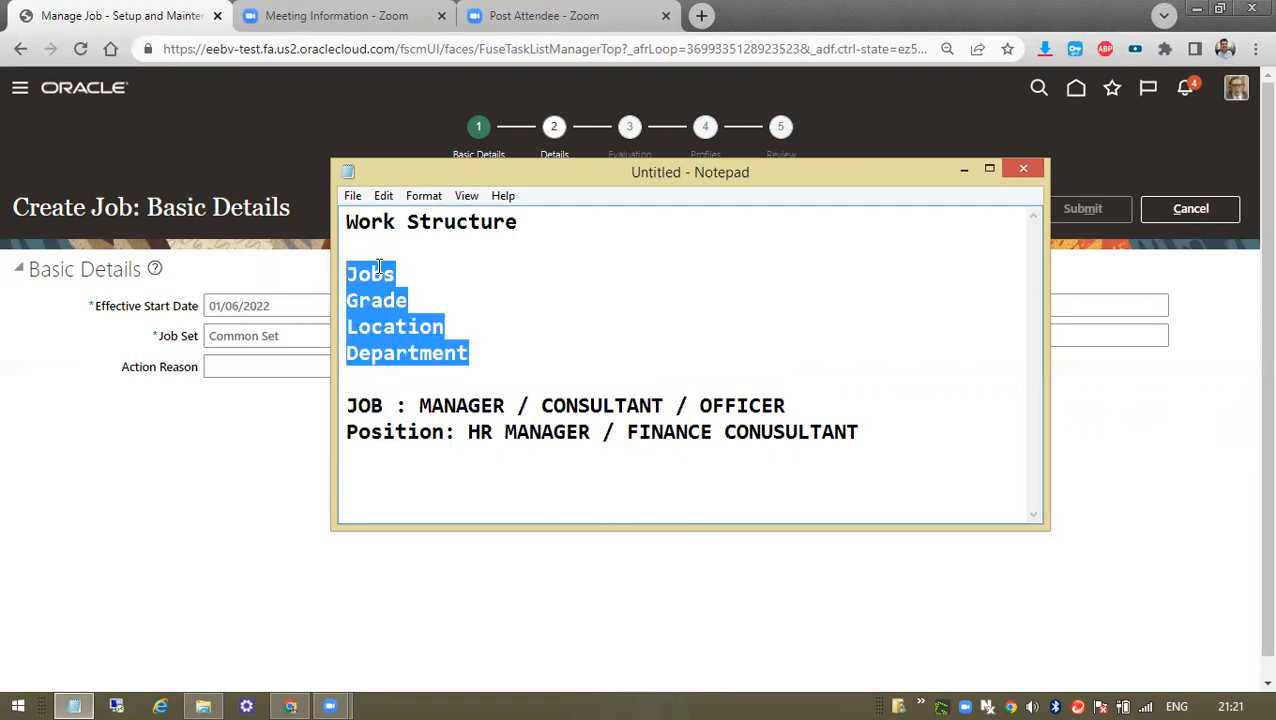
left_click(376, 459)
left_click(893, 436)
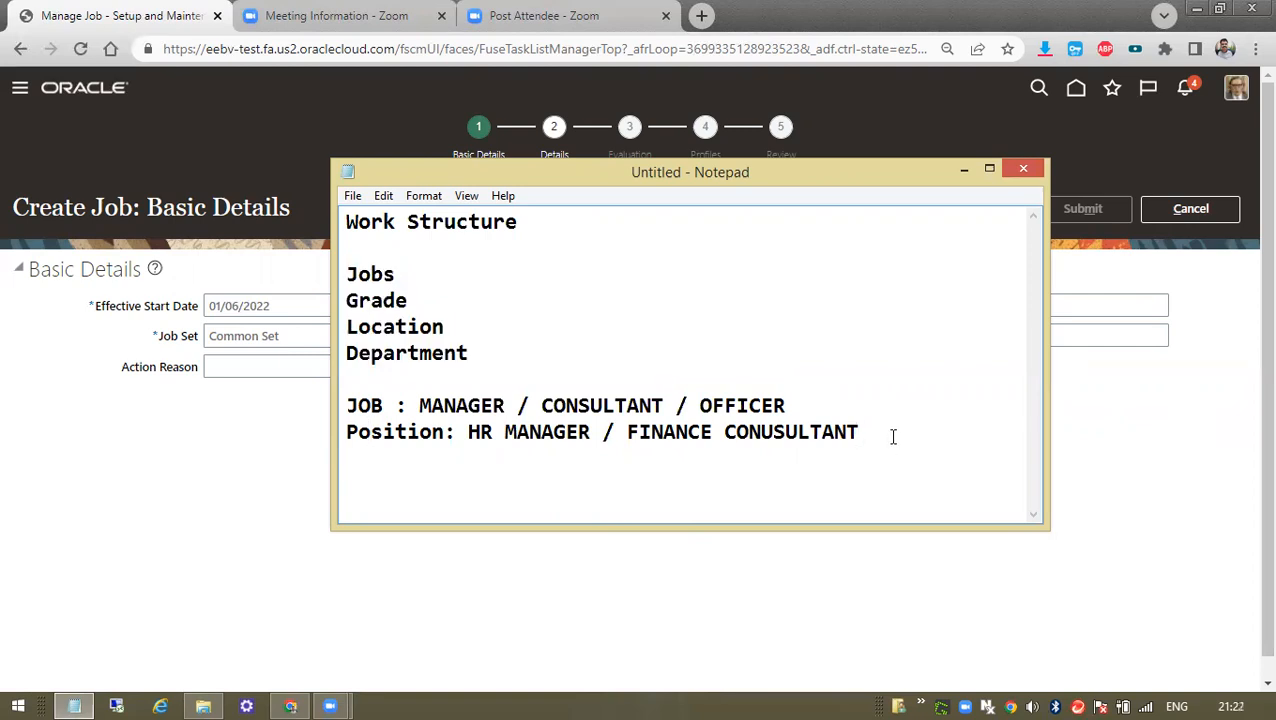
left_click_drag(445, 432, 356, 437)
left_click_drag(468, 432, 592, 436)
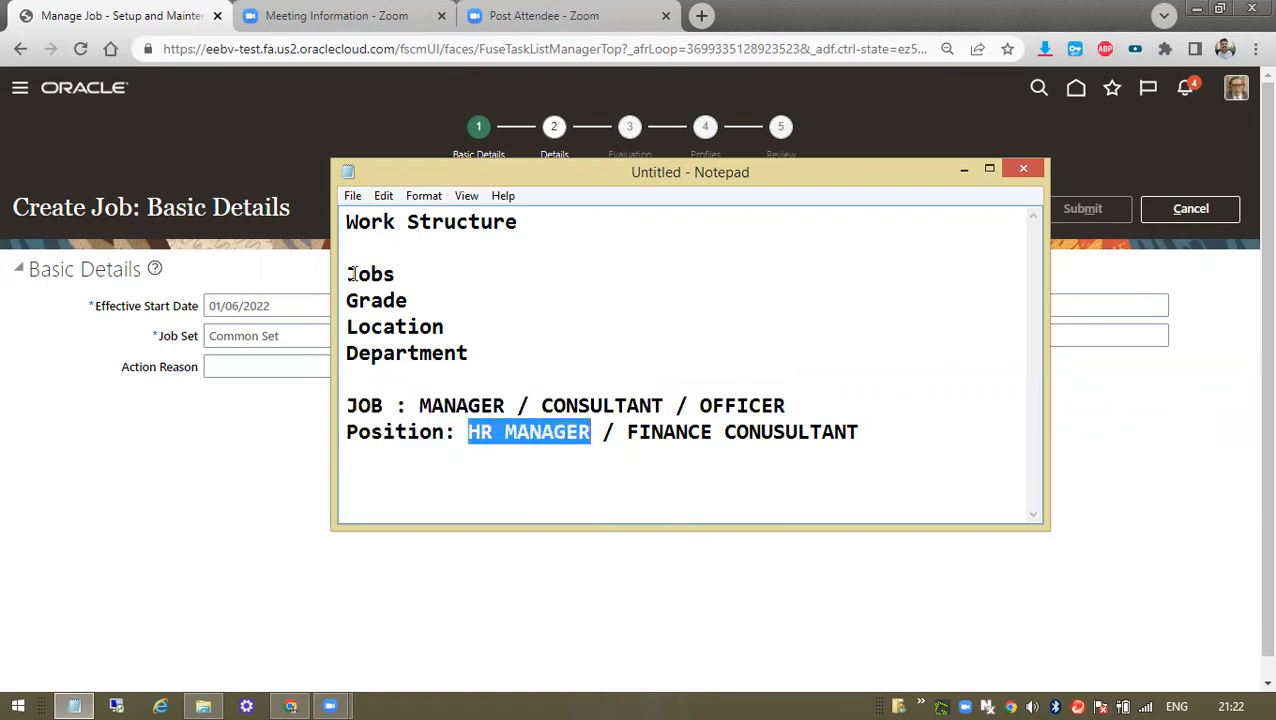
left_click_drag(357, 275, 478, 347)
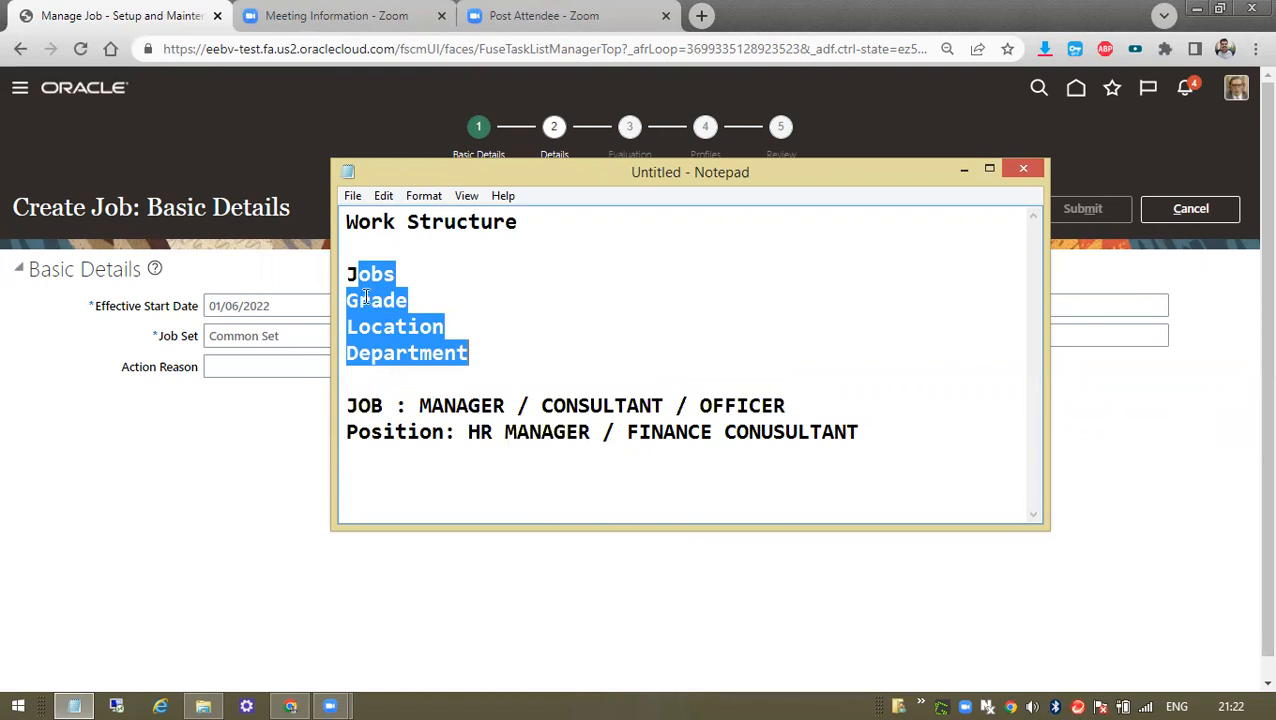
left_click_drag(346, 274, 470, 360)
key("Left")
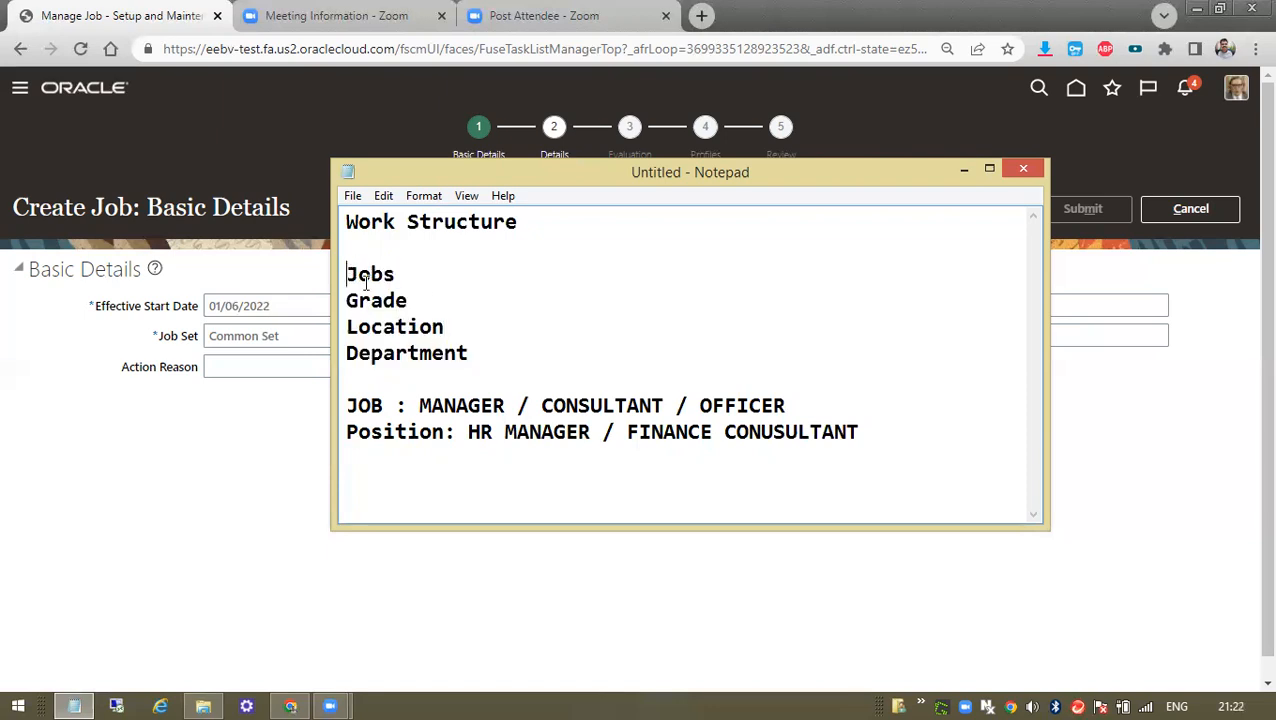
left_click(484, 373, "shift")
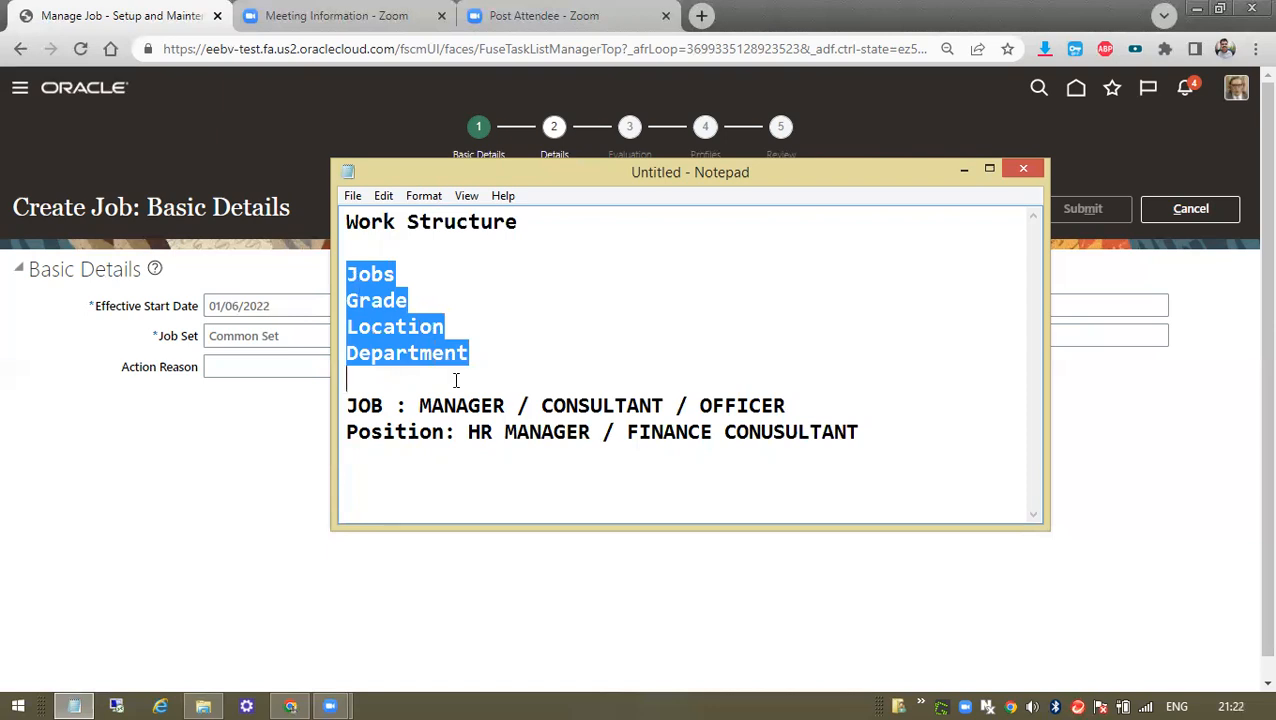
left_click(446, 433)
left_click_drag(403, 437, 348, 441)
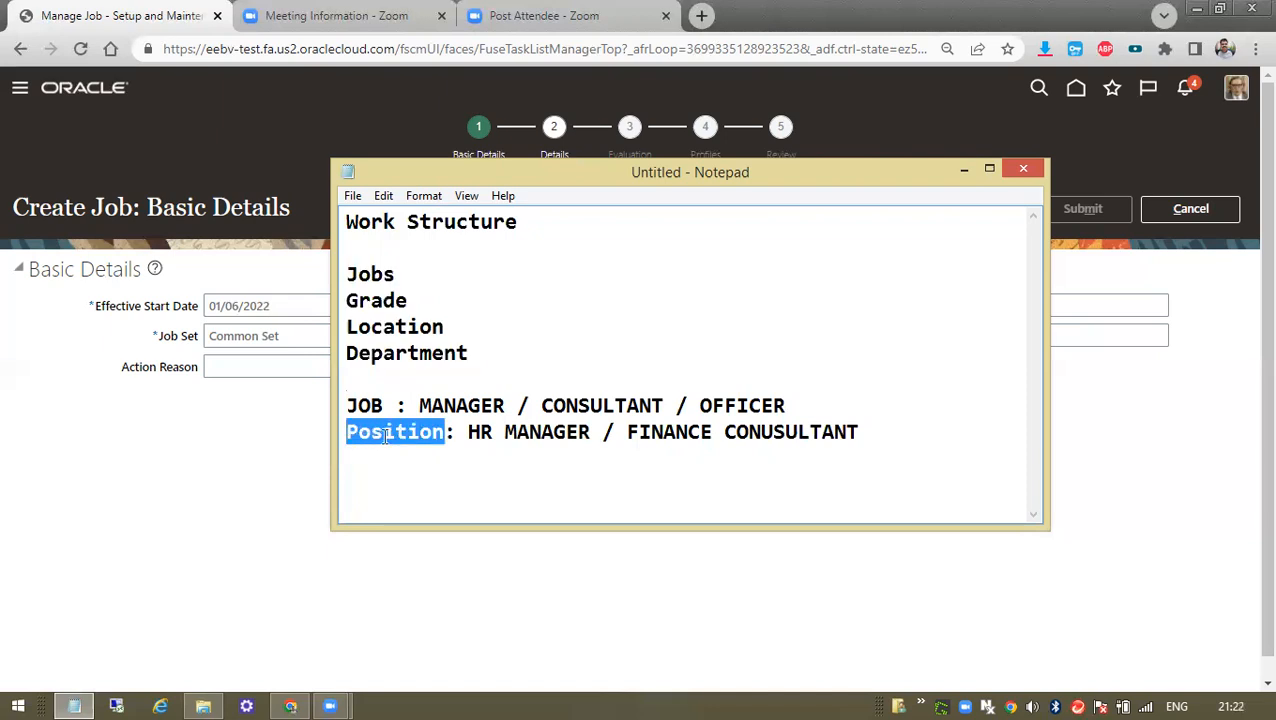
left_click_drag(348, 270, 482, 356)
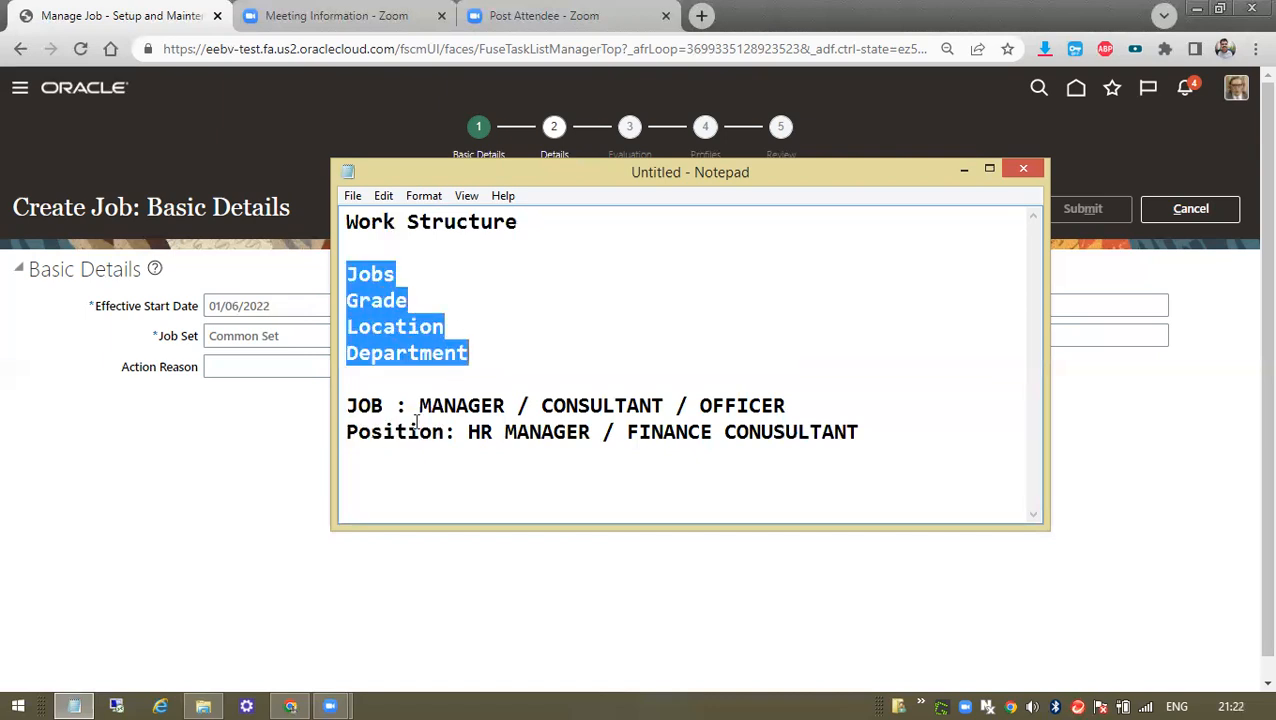
left_click(368, 280)
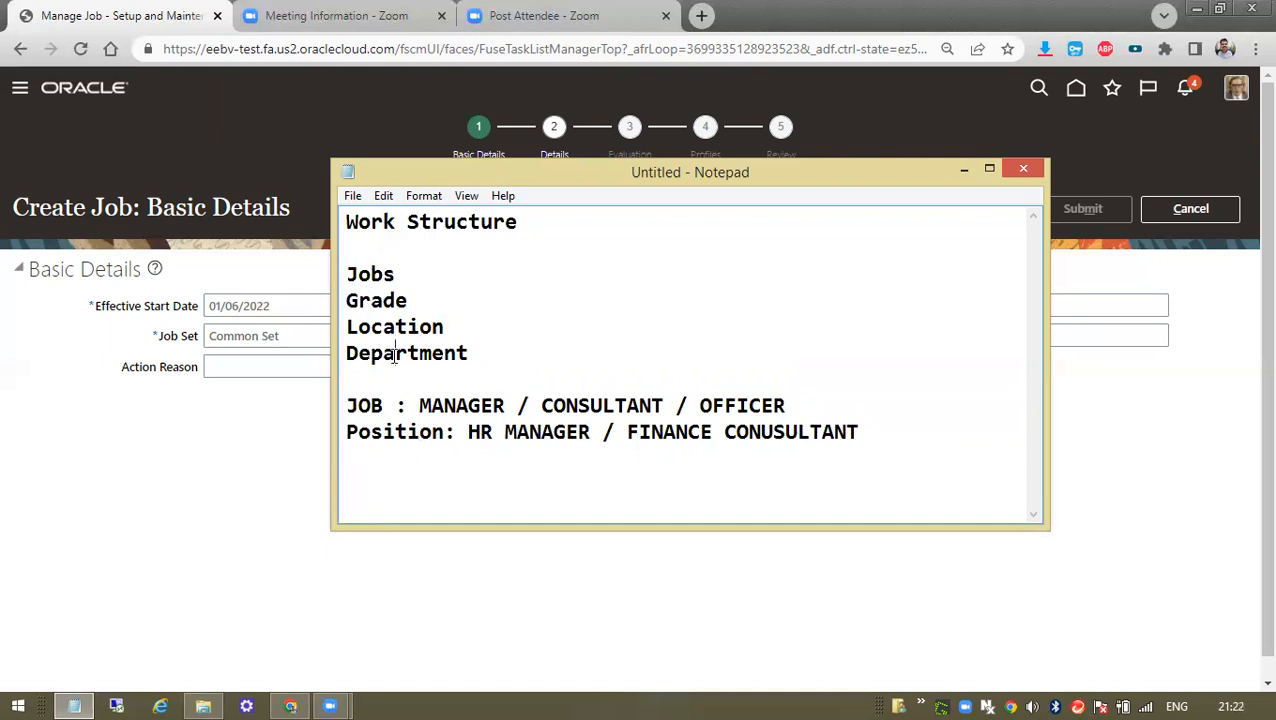
left_click_drag(348, 272, 482, 355)
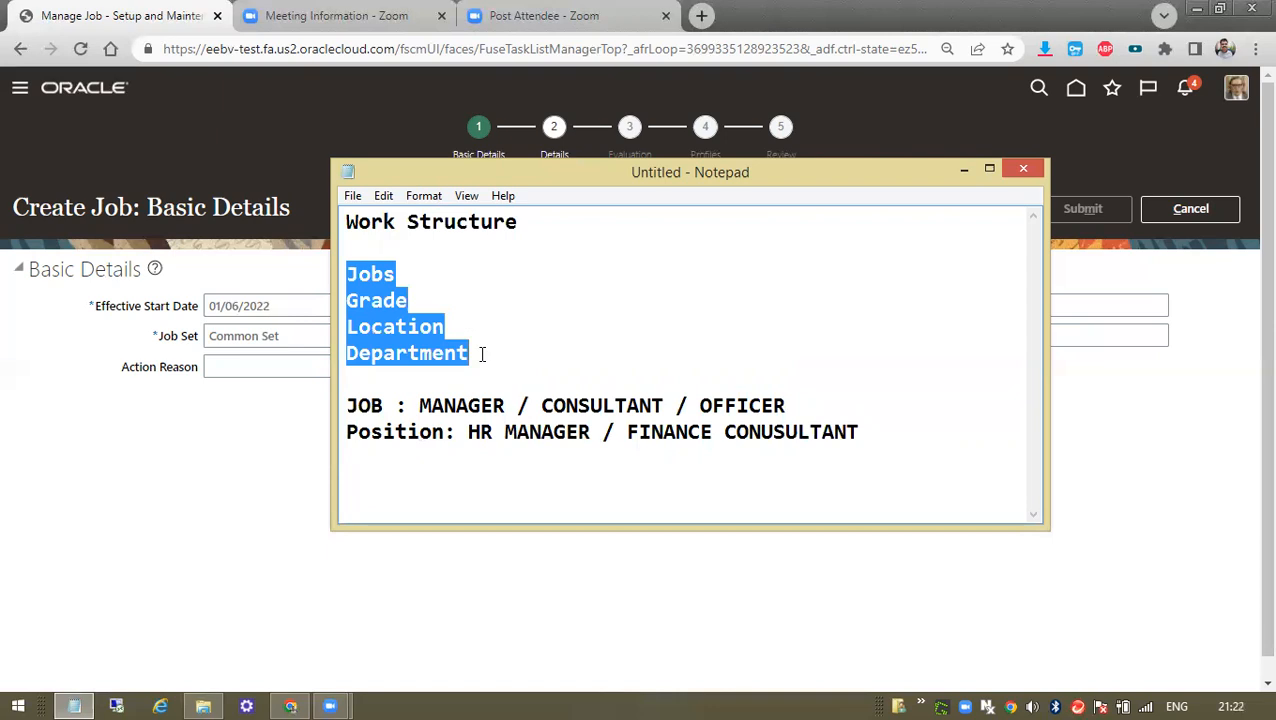
left_click(460, 361)
left_click(350, 408)
double_click(369, 408)
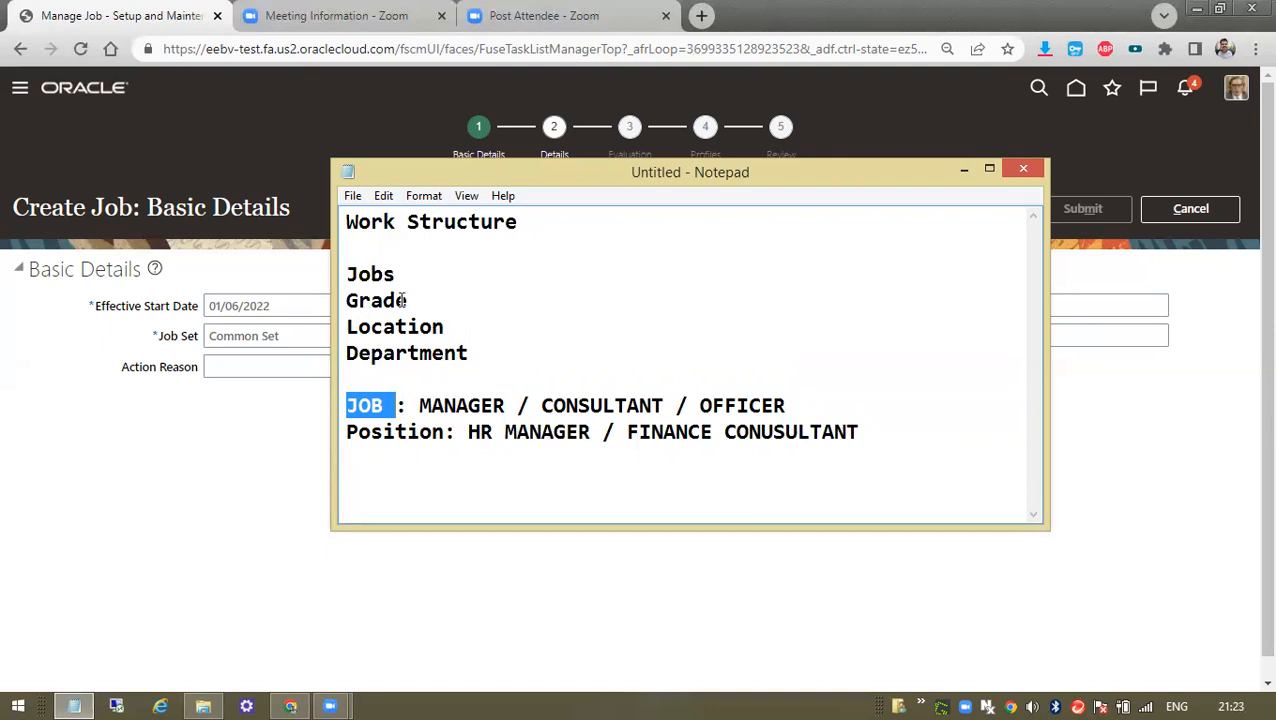
left_click_drag(346, 274, 491, 352)
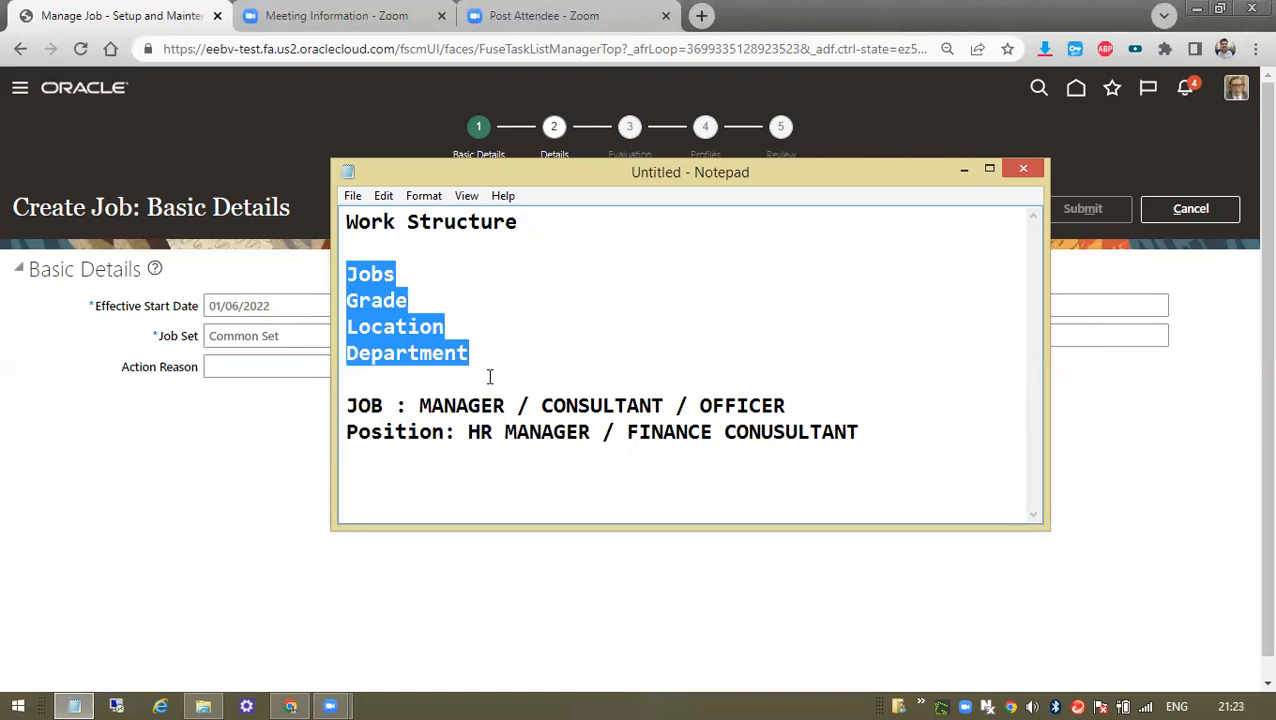
left_click_drag(419, 404, 793, 405)
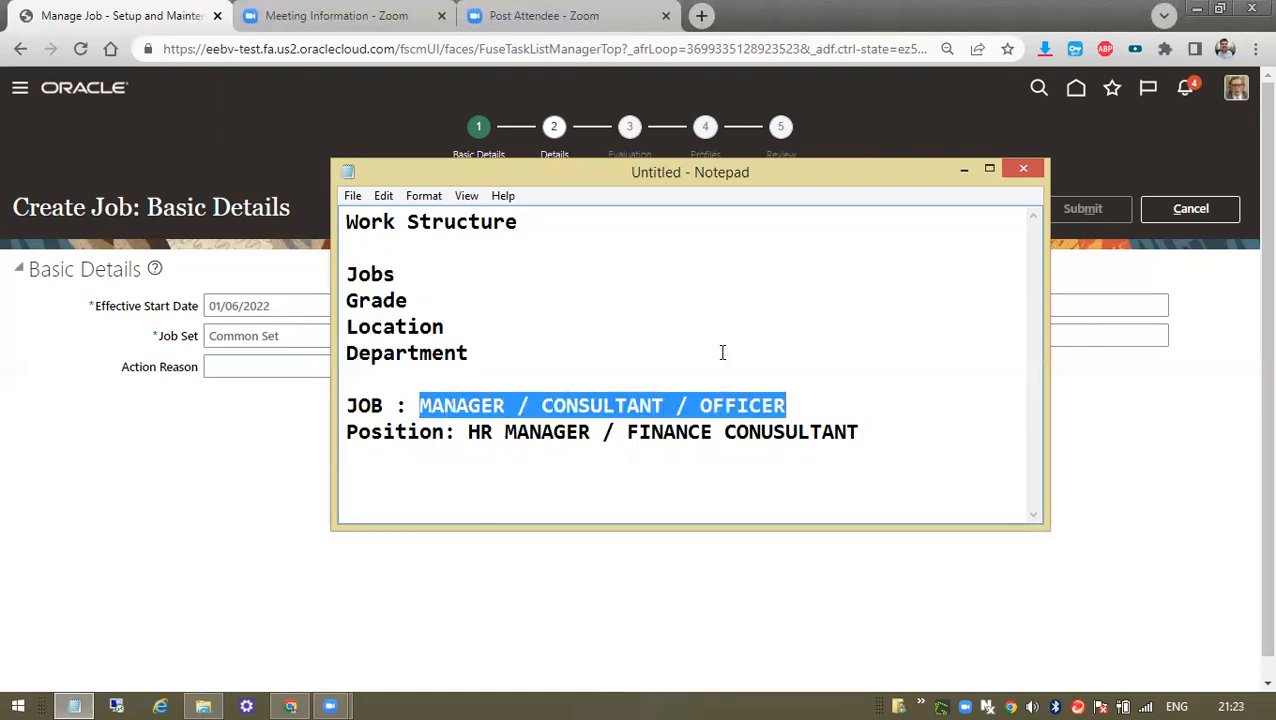
Switch back to the Oracle Create Job page and name the job "DIP HR Manager"
left_click(962, 172)
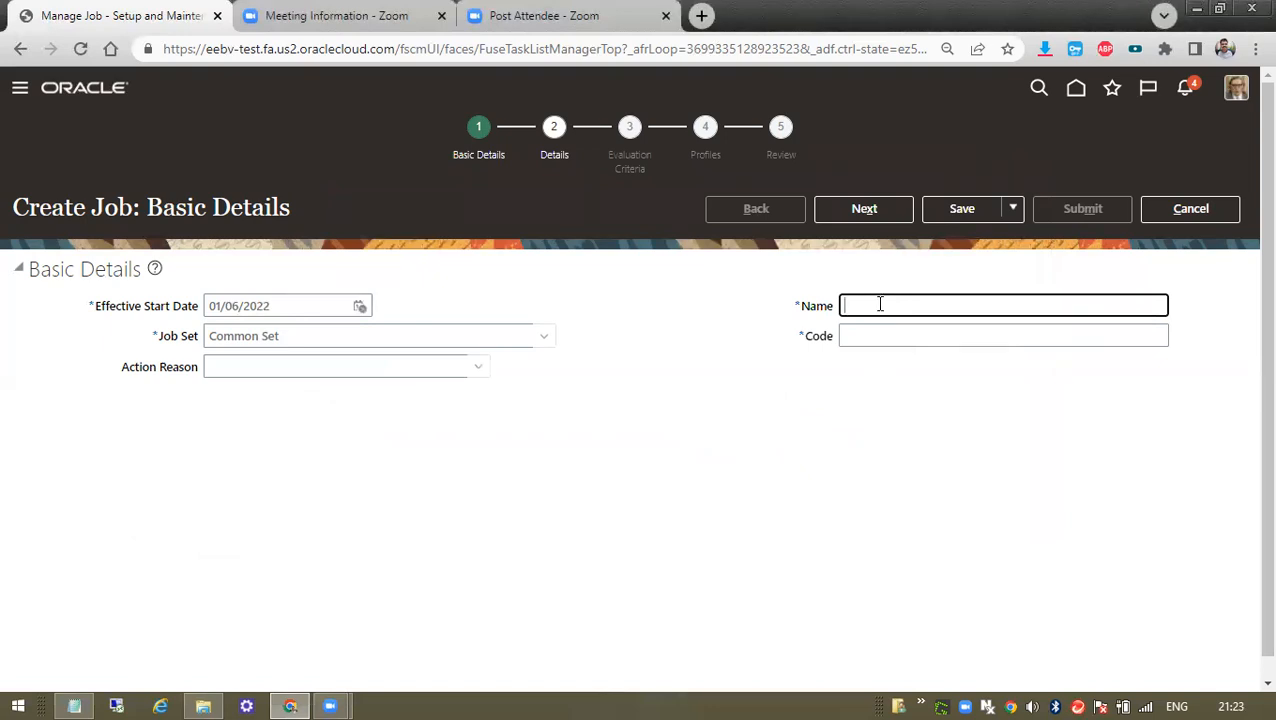
type("H")
key("BackSpace")
type("HA")
key("BackSpace")
key("BackSpace")
type("H")
key("BackSpace")
type("Manager")
key("ctrl+a")
key("BackSpace")
type("HR Manager")
key("Home")
type("B")
key("BackSpace")
type("DIP")
double_click(852, 306)
left_click(953, 305)
left_click(919, 402)
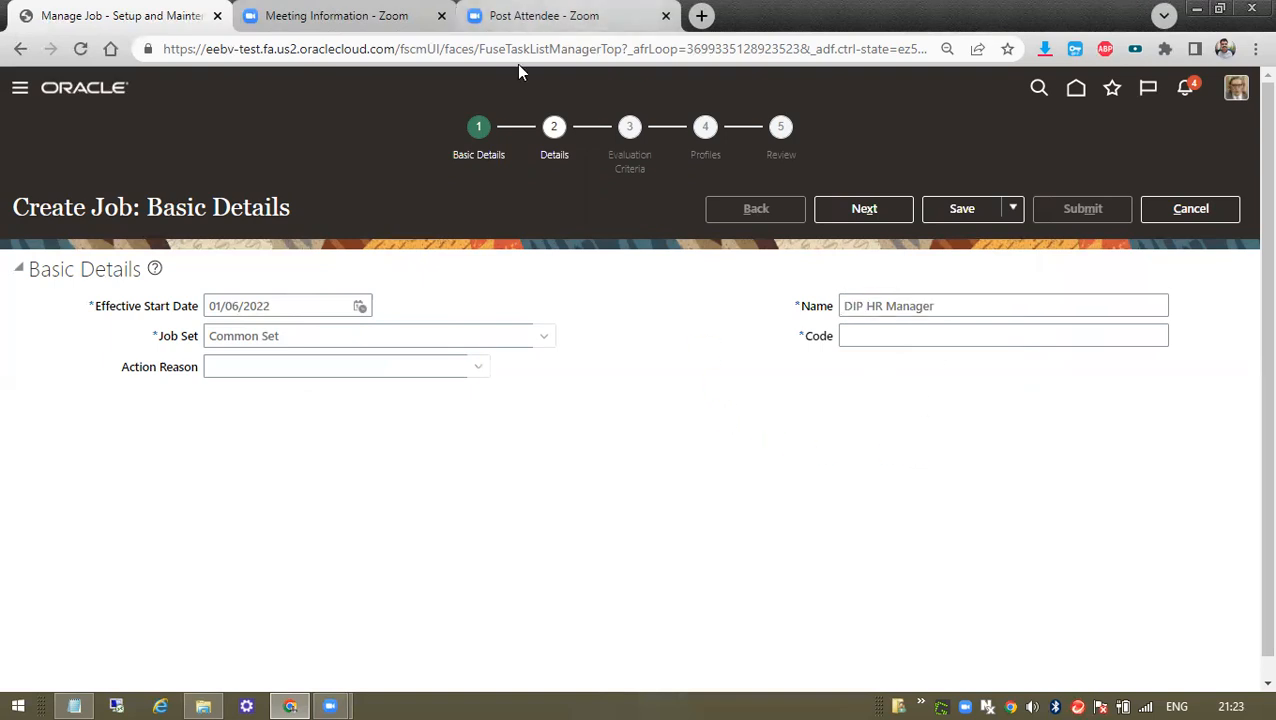
Set the job code to DIP_HR and continue to the job details
left_click(877, 339)
type("DIP")
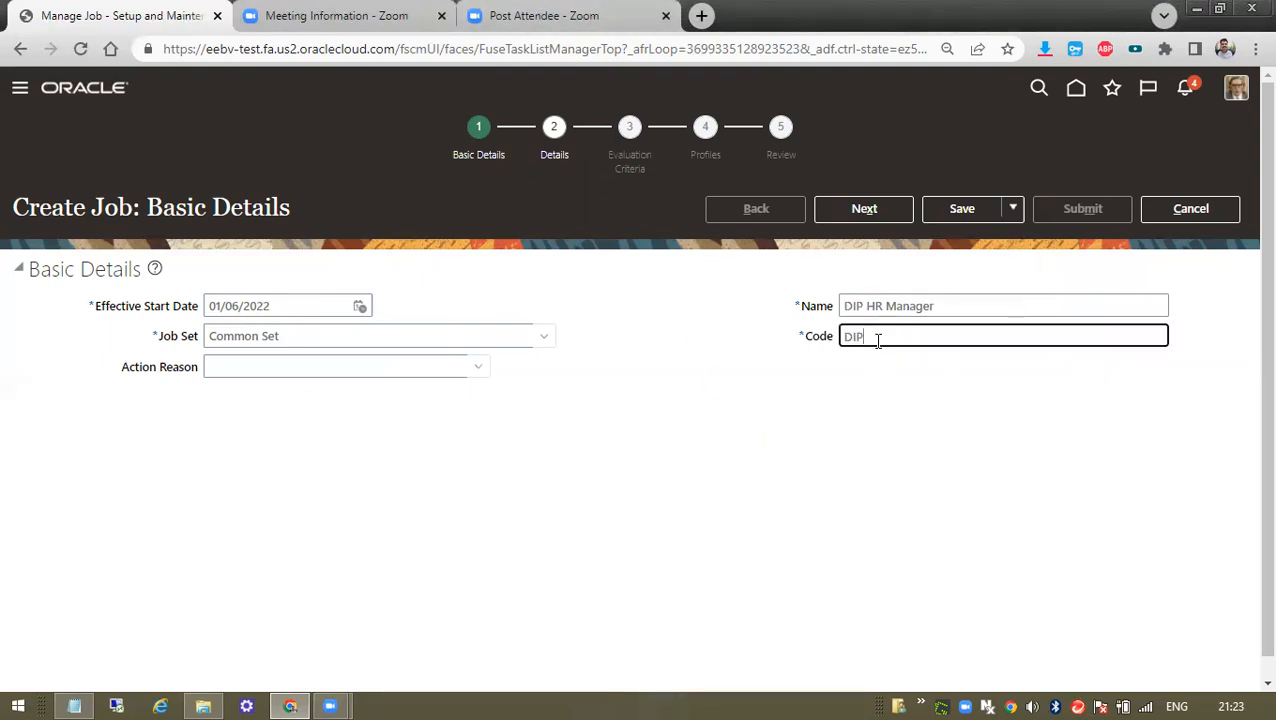
type("_HR")
left_click(875, 206)
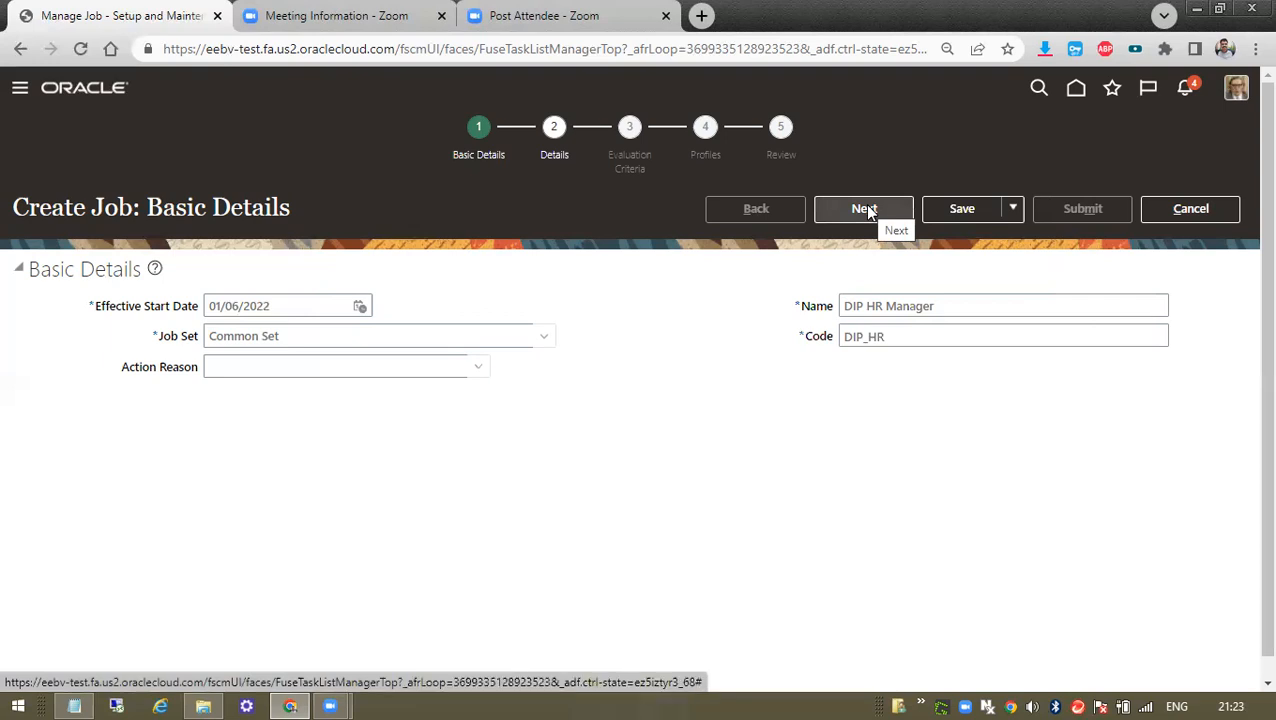
left_click(866, 208)
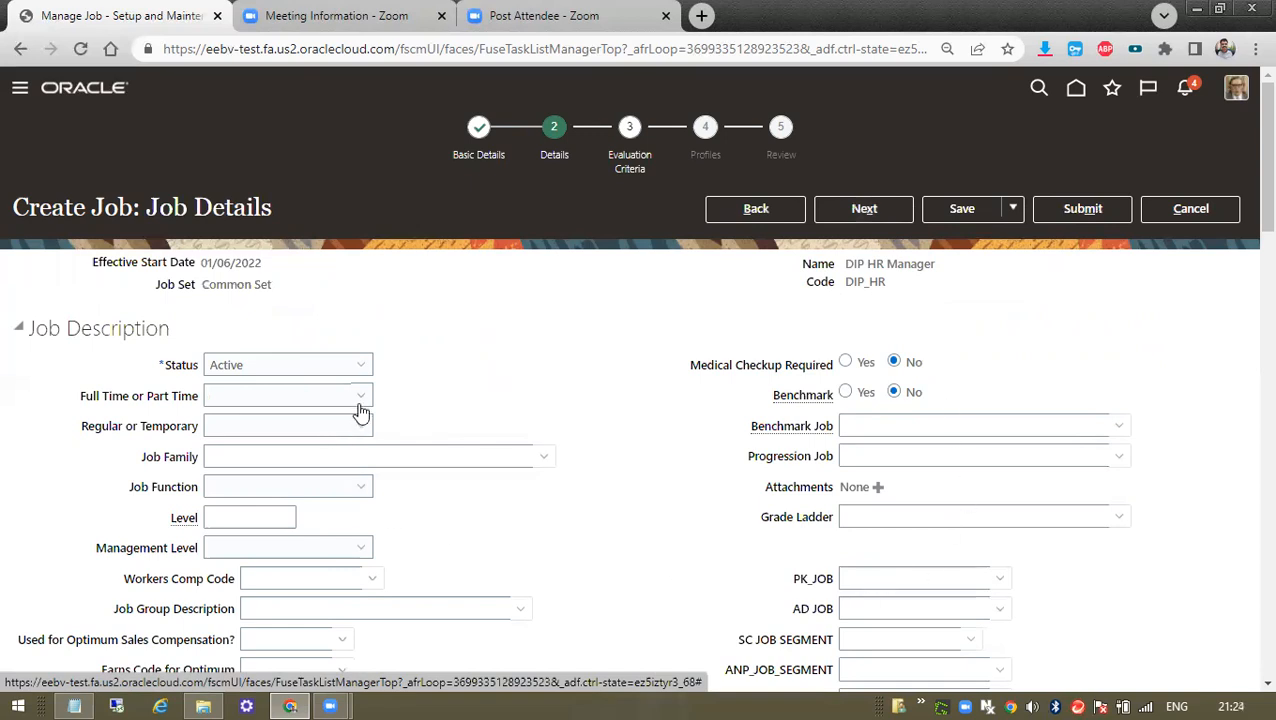
Set the job description to Full time and Regular
left_click_drag(70, 410, 270, 407)
left_click(270, 407)
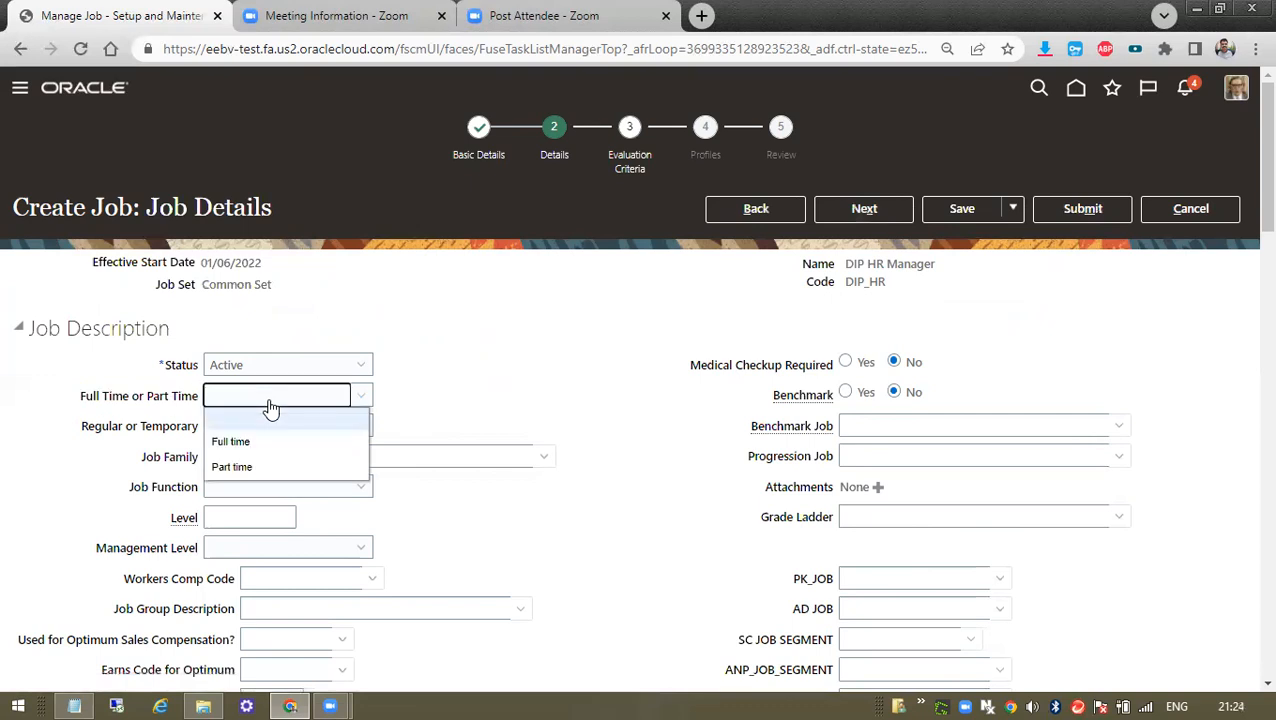
left_click(260, 446)
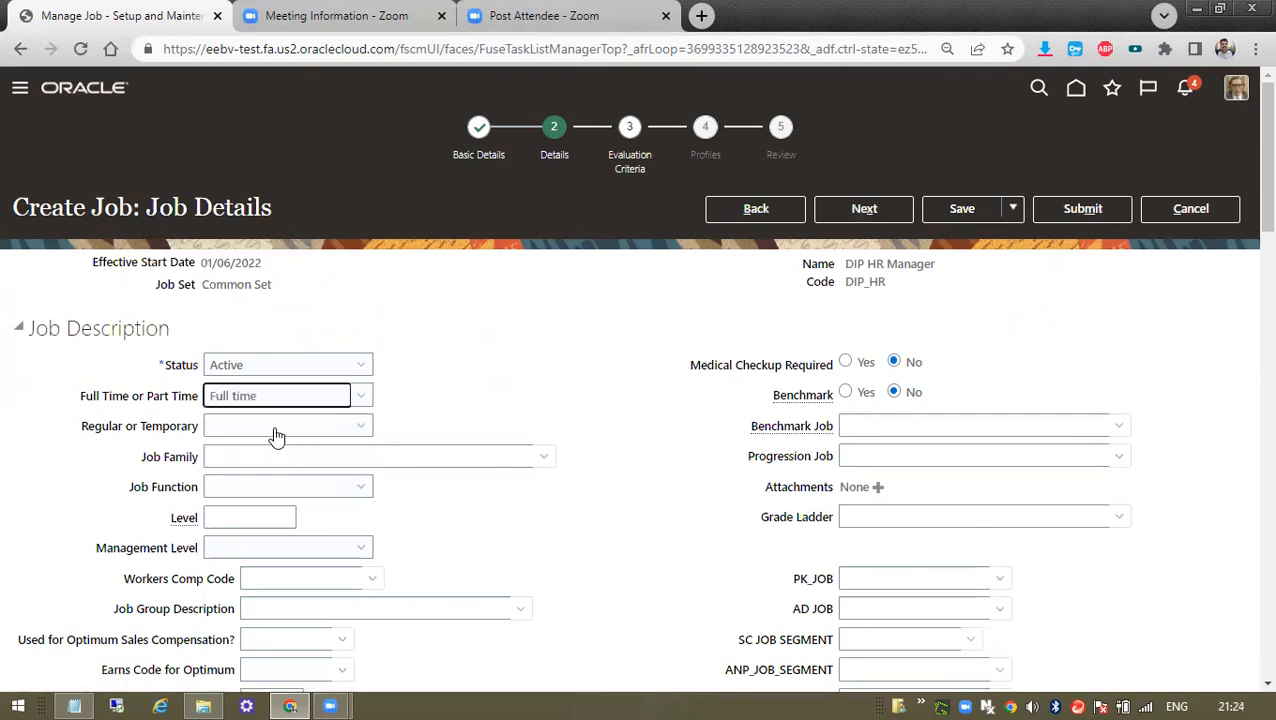
left_click(273, 430)
left_click(268, 472)
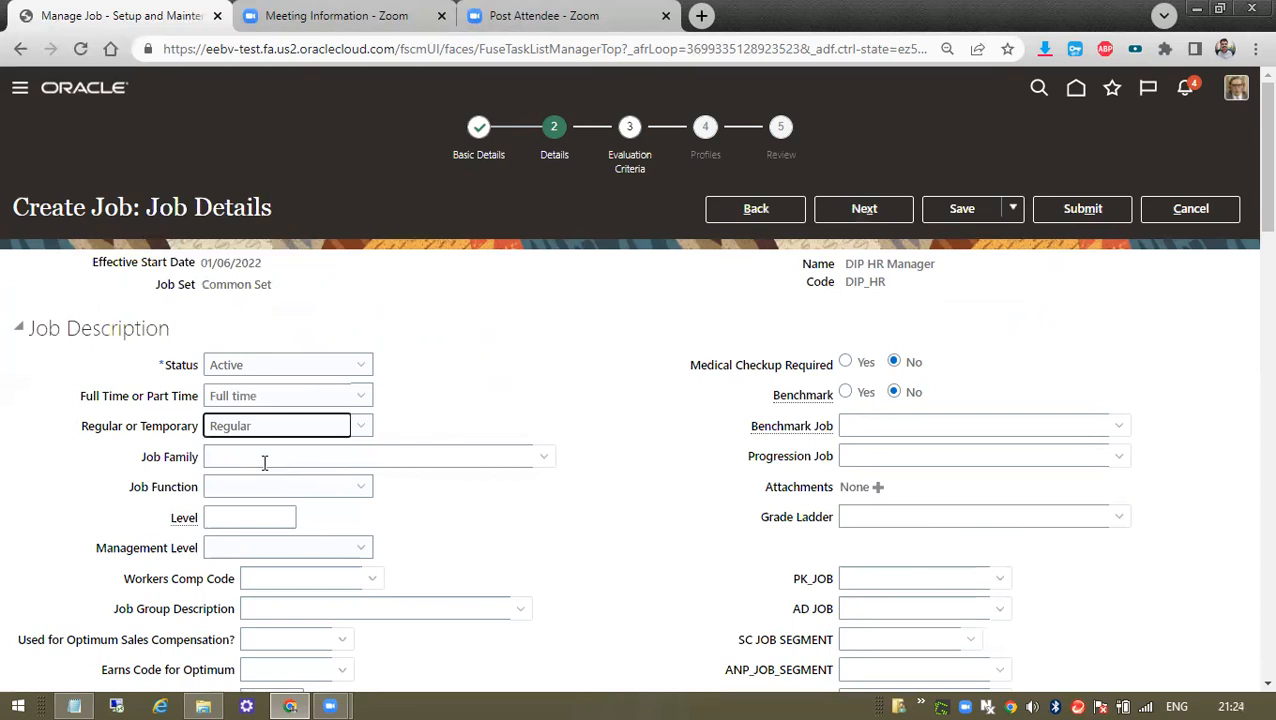
Examine the Job Family field and the additional job fields from Workers Comp Code down to Module
double_click(165, 463)
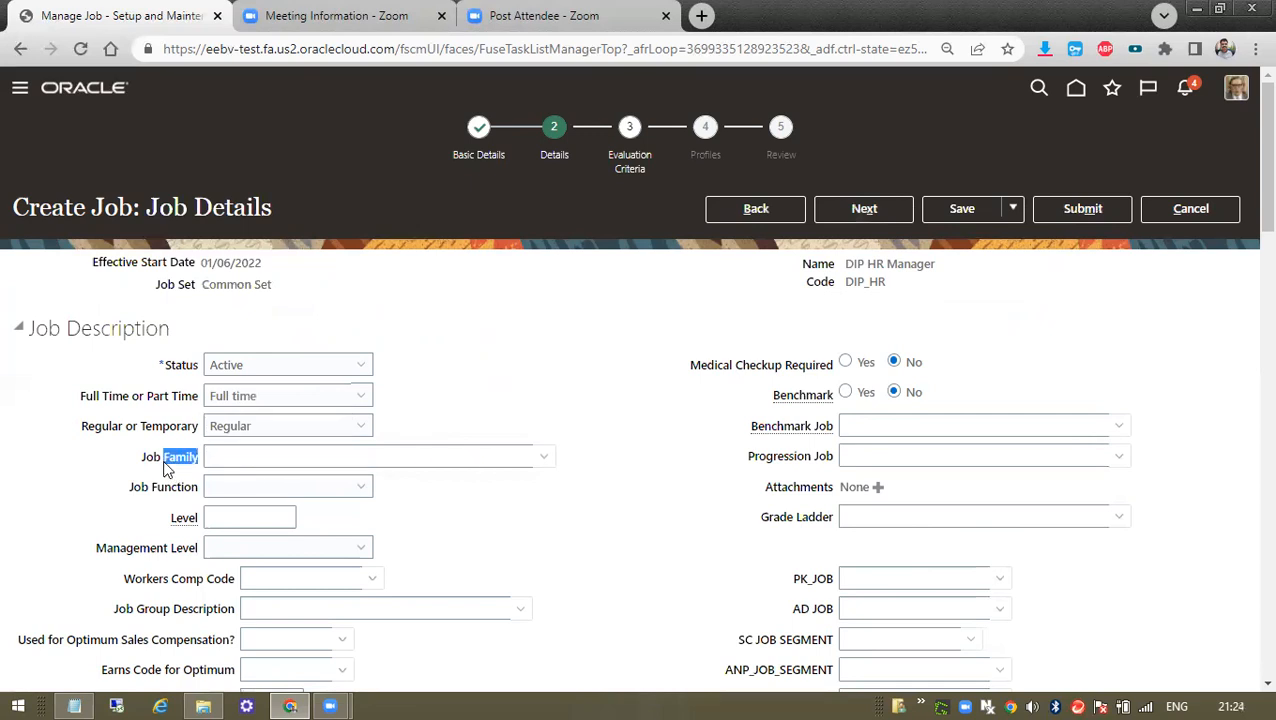
left_click_drag(142, 458, 195, 456)
scroll(222, 600, "down", 1)
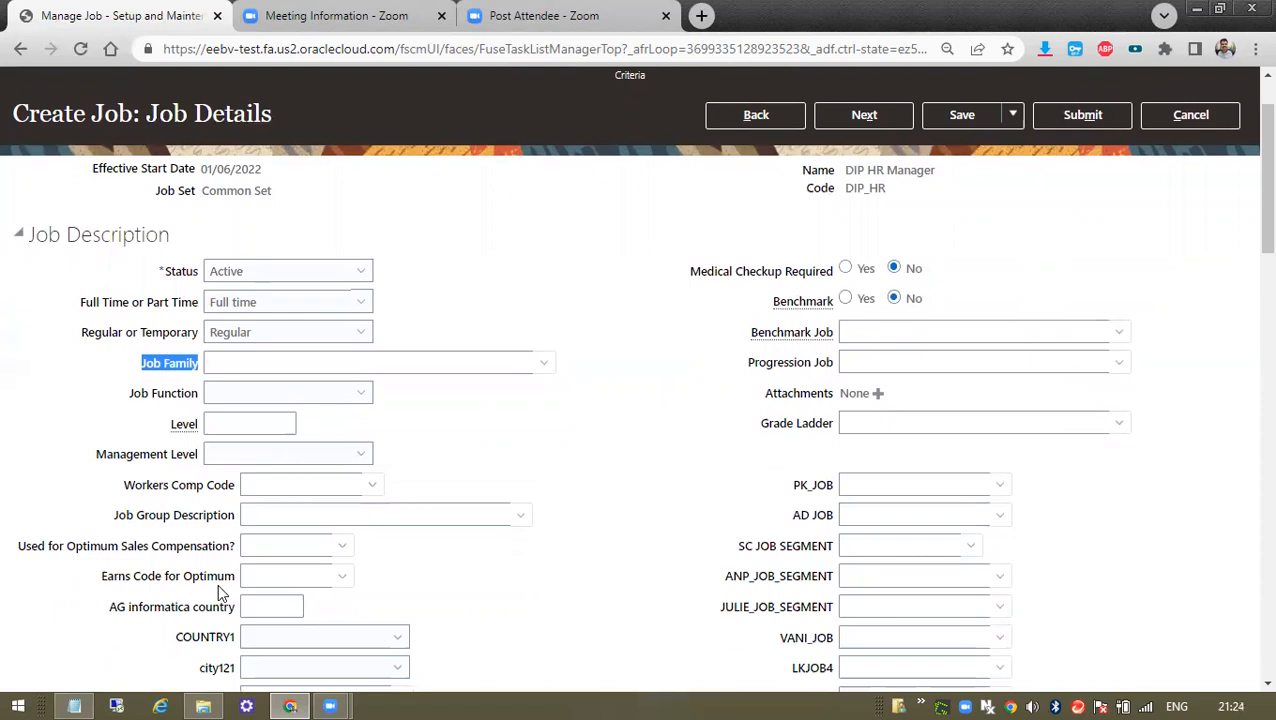
scroll(221, 593, "down", 1)
scroll(222, 598, "down", 1)
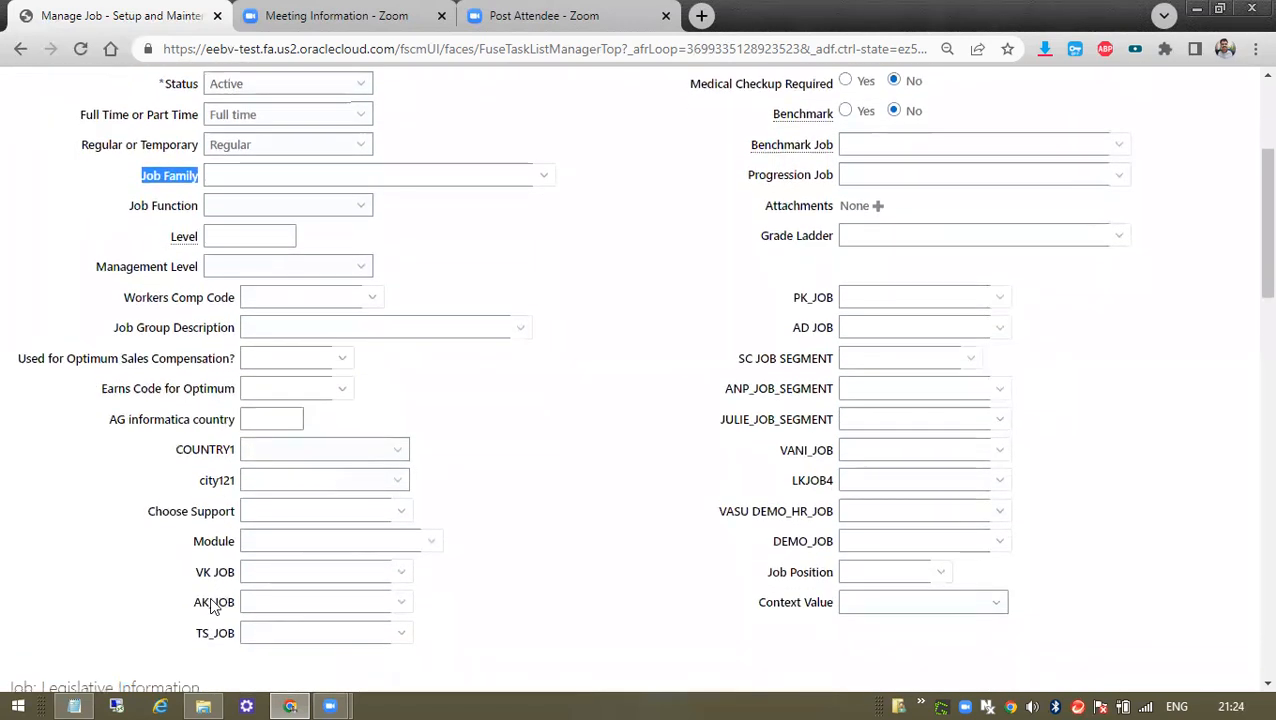
double_click(121, 330)
left_click_drag(155, 343, 236, 362)
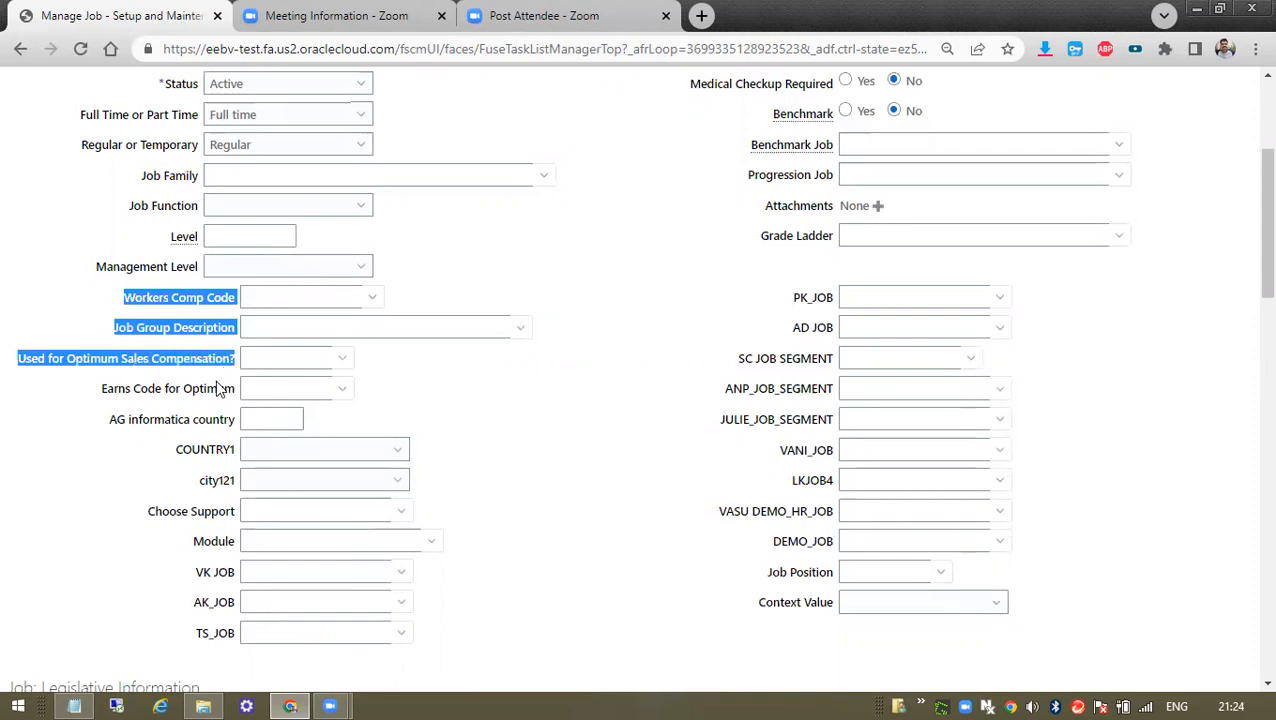
left_click(116, 402)
left_click_drag(115, 402, 228, 400)
left_click_drag(117, 422, 232, 425)
left_click_drag(172, 452, 242, 492)
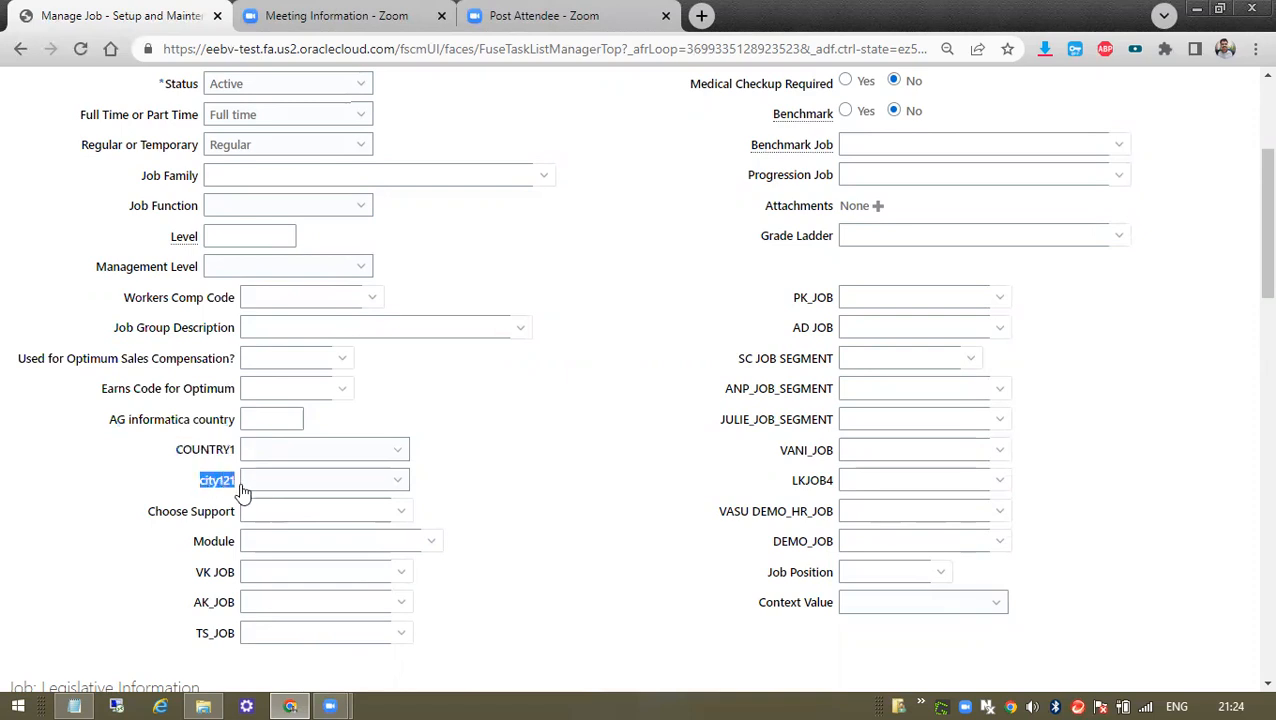
left_click_drag(150, 514, 228, 546)
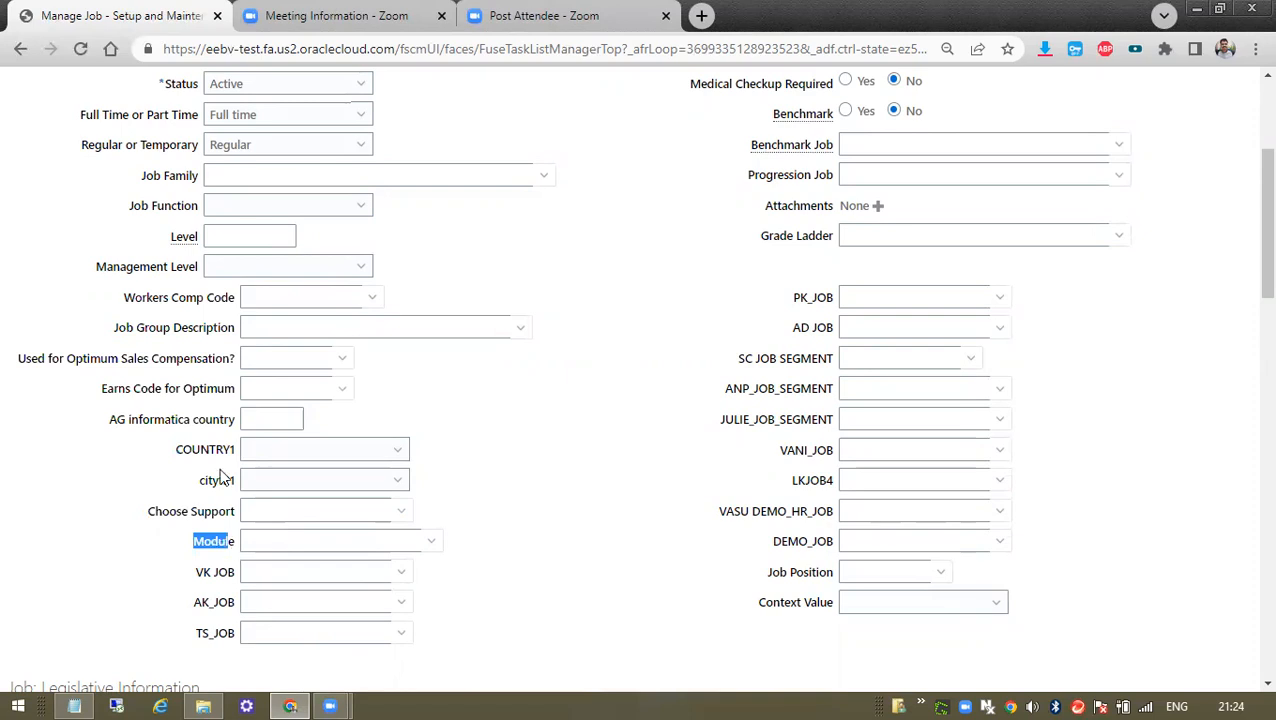
Examine the custom job segment fields from ANP_JOB_SEGMENT through Job Position in the job description
scroll(319, 484, "up", 3)
scroll(797, 578, "down", 3)
left_click_drag(786, 392, 832, 392)
left_click(810, 427)
double_click(810, 427)
left_click_drag(737, 452, 795, 484)
scroll(812, 537, "down", 1)
scroll(812, 537, "down", 4)
left_click_drag(767, 385, 828, 381)
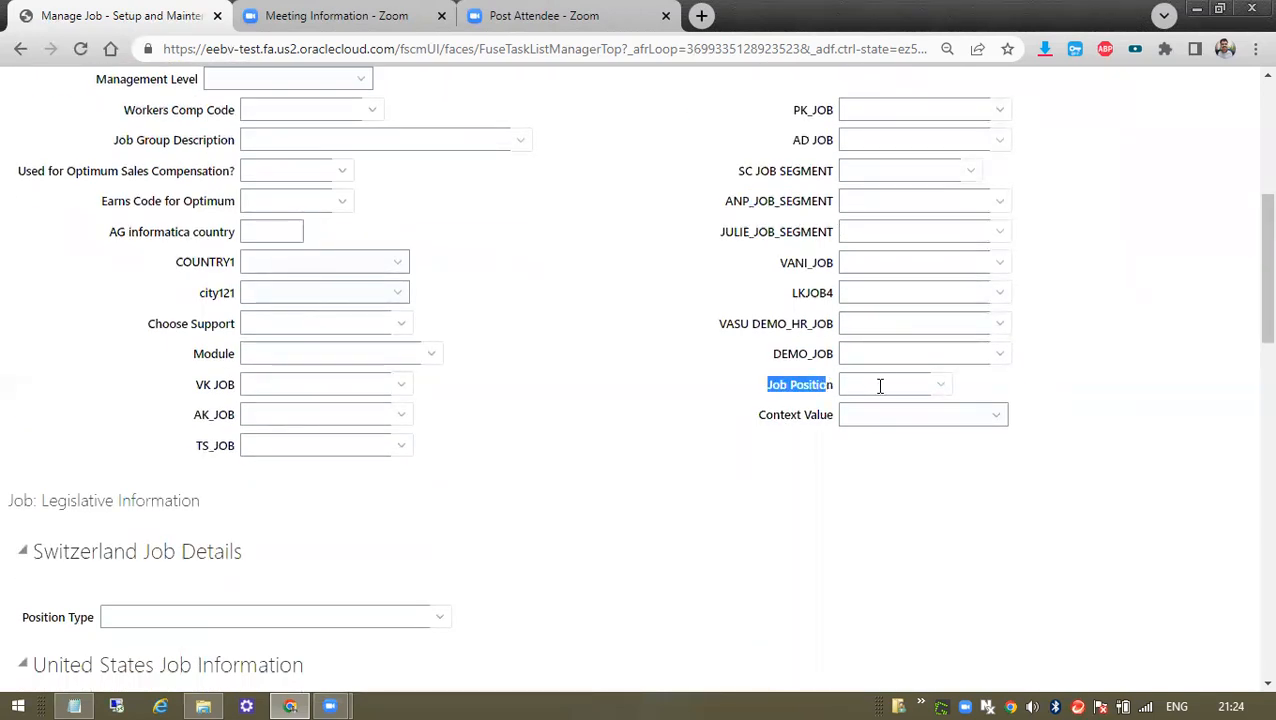
scroll(755, 545, "up", 3)
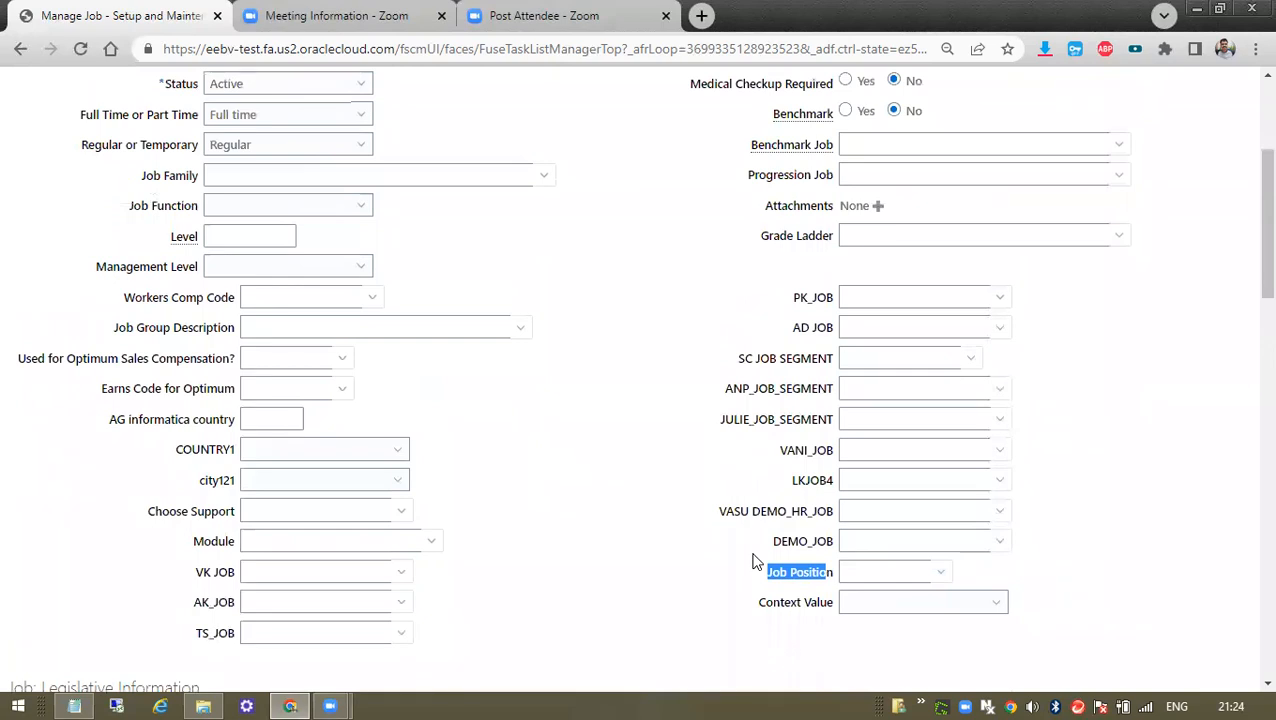
left_click(733, 426)
left_click_drag(733, 426, 837, 428)
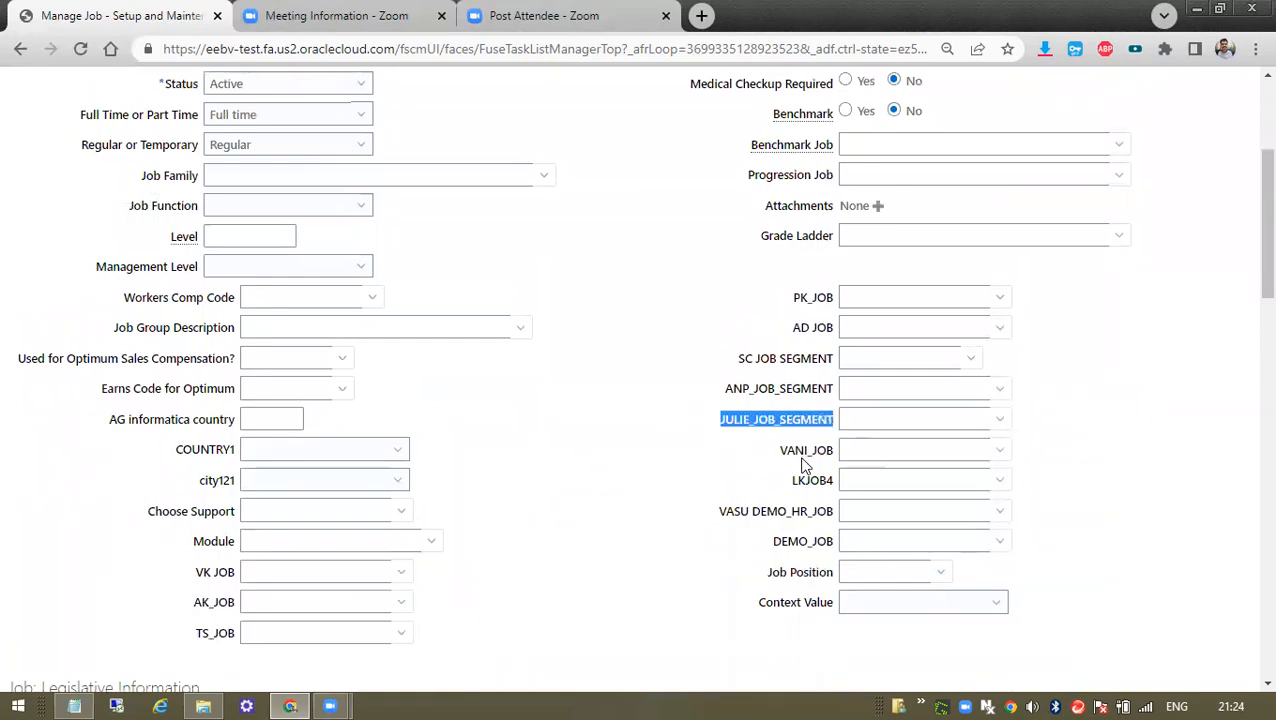
double_click(834, 453)
Review the whole block of additional fields from Workers Comp Code to TS_JOB, along with the Benchmark setting
scroll(769, 493, "up", 5)
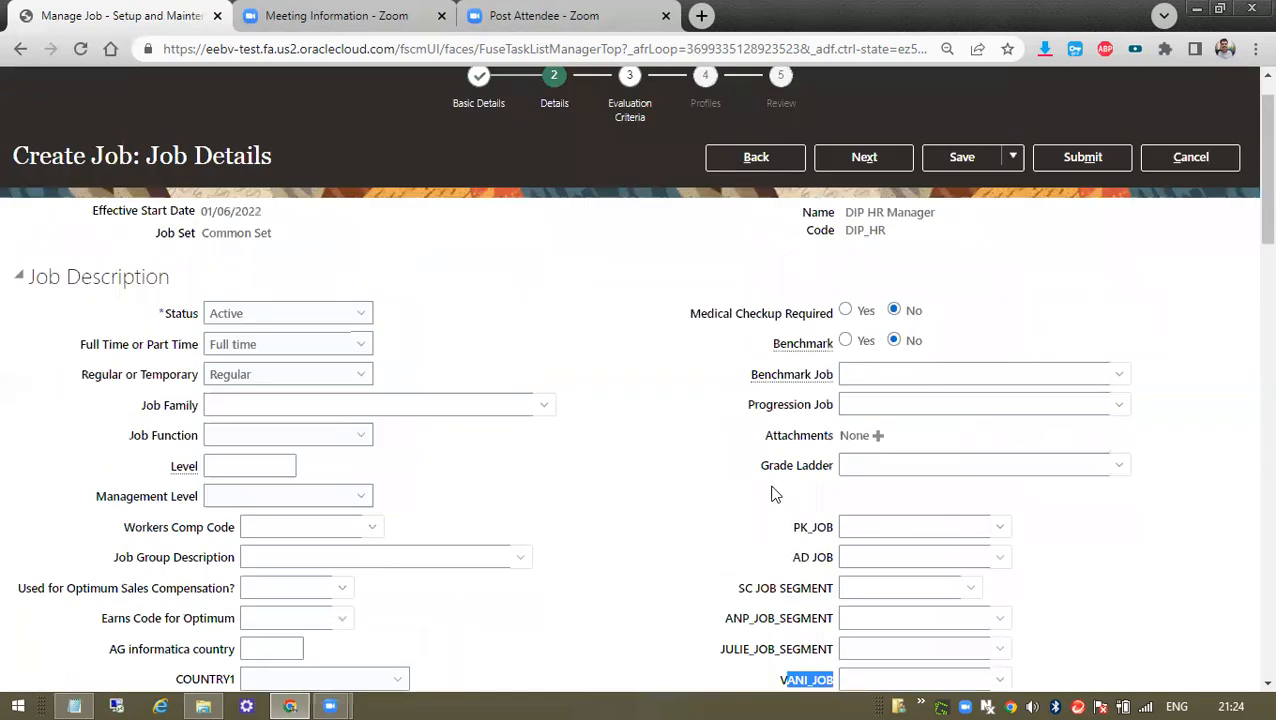
scroll(1005, 535, "down", 3)
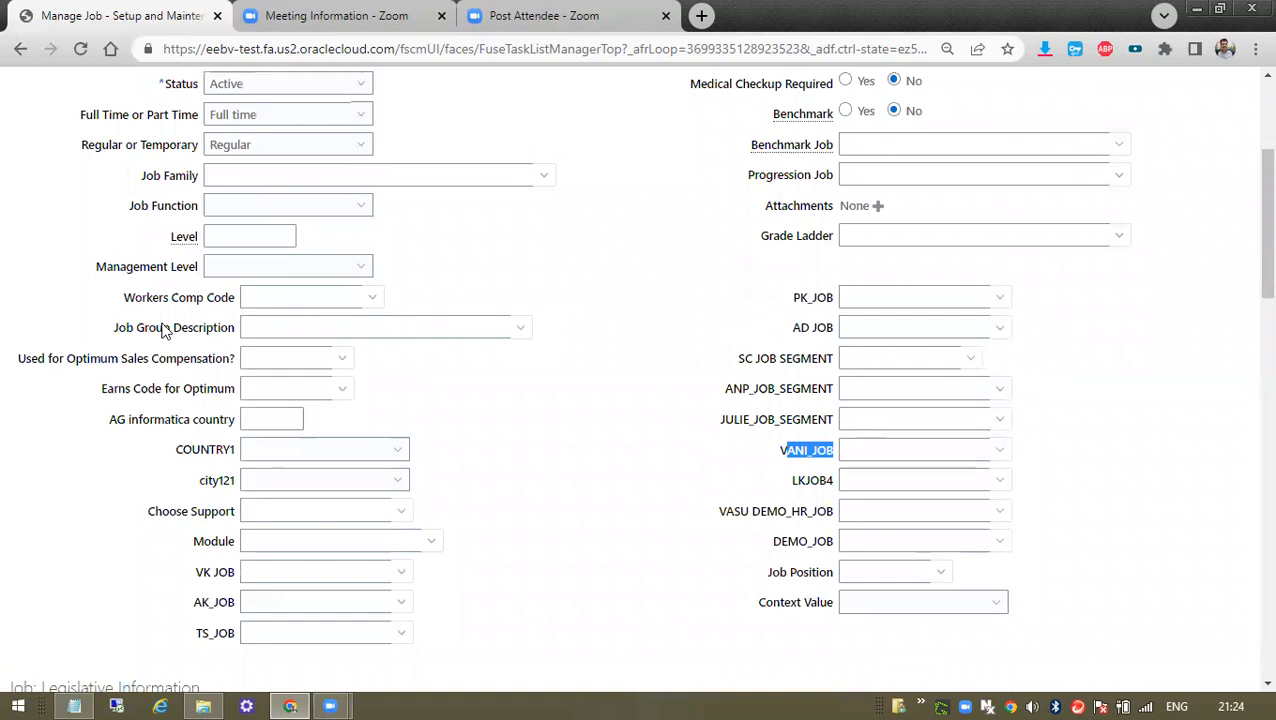
left_click_drag(122, 301, 234, 638)
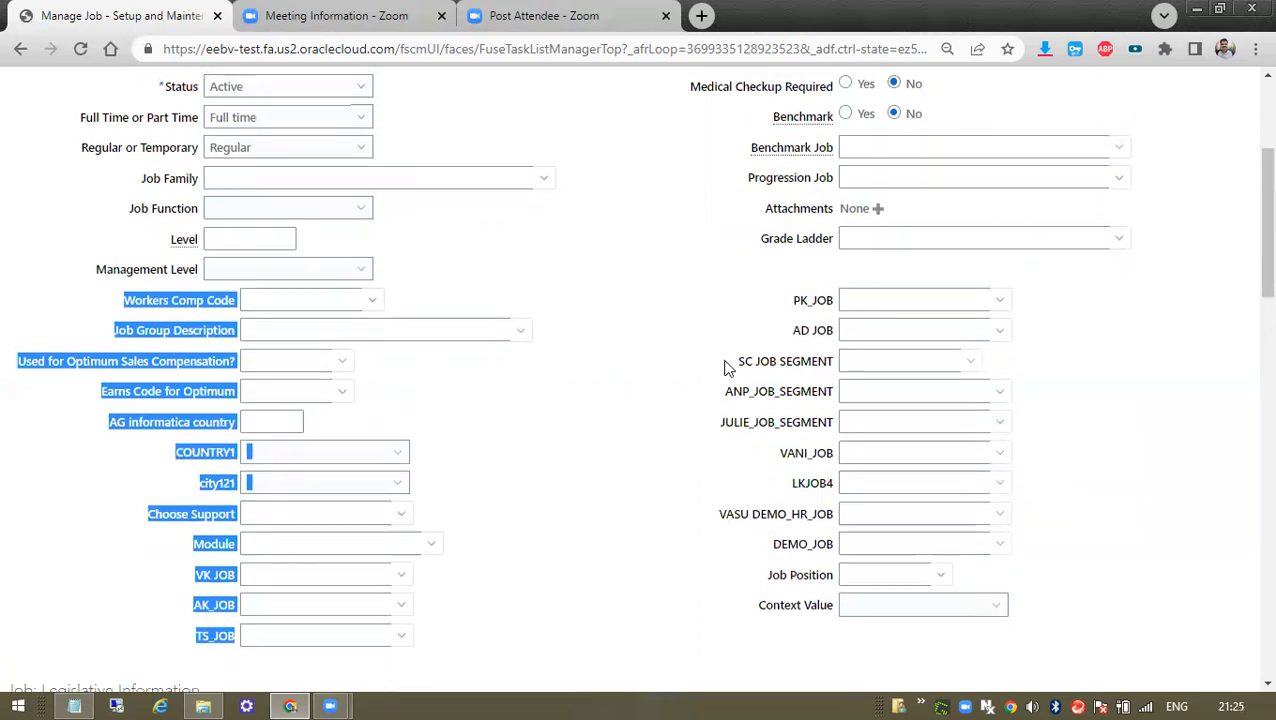
scroll(726, 362, "up", 2)
left_click_drag(776, 303, 820, 301)
left_click(738, 440)
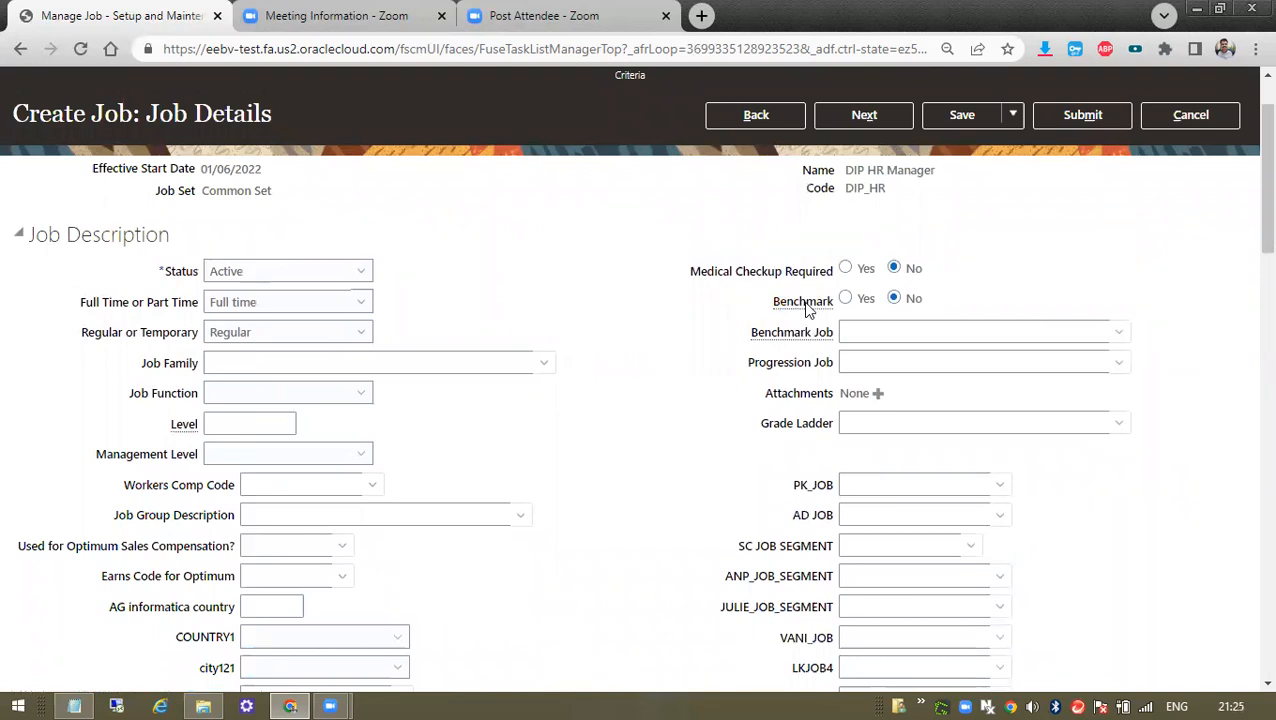
Review the JOB and Position examples in the Notepad notes, and return to Oracle to check the Full Time or Part Time options
left_click(74, 706)
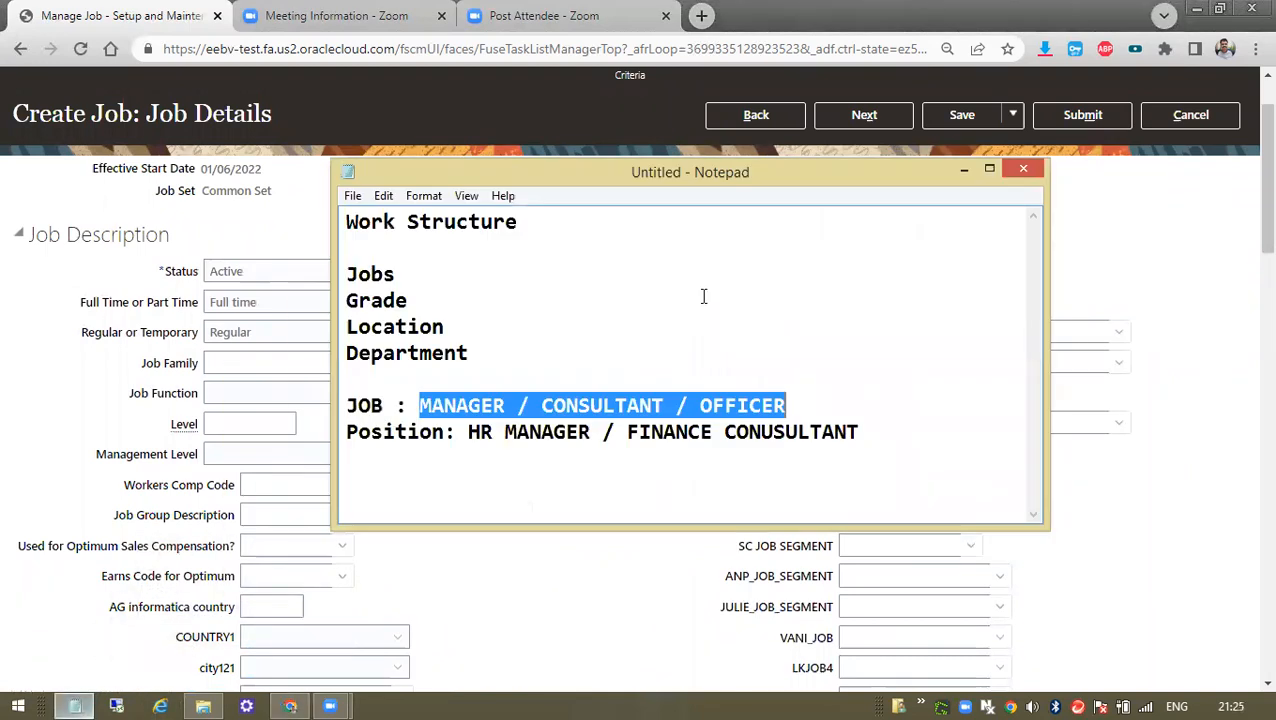
double_click(713, 172)
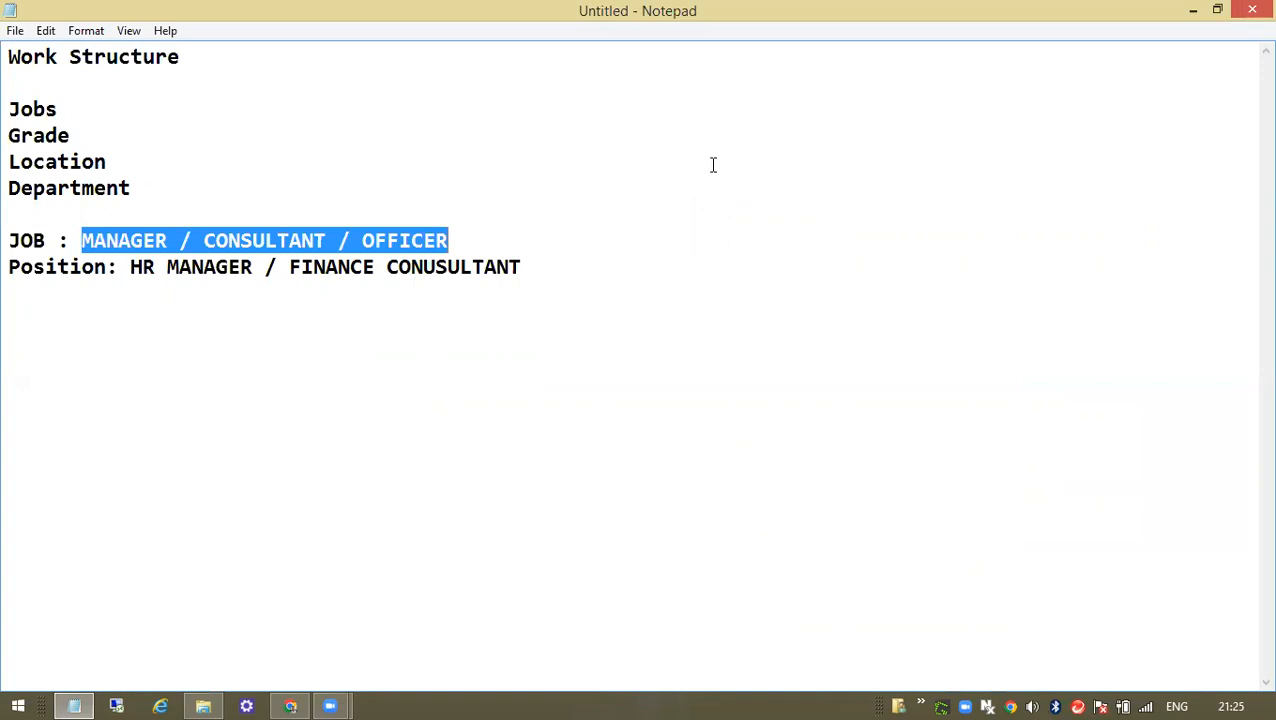
key("alt+Tab")
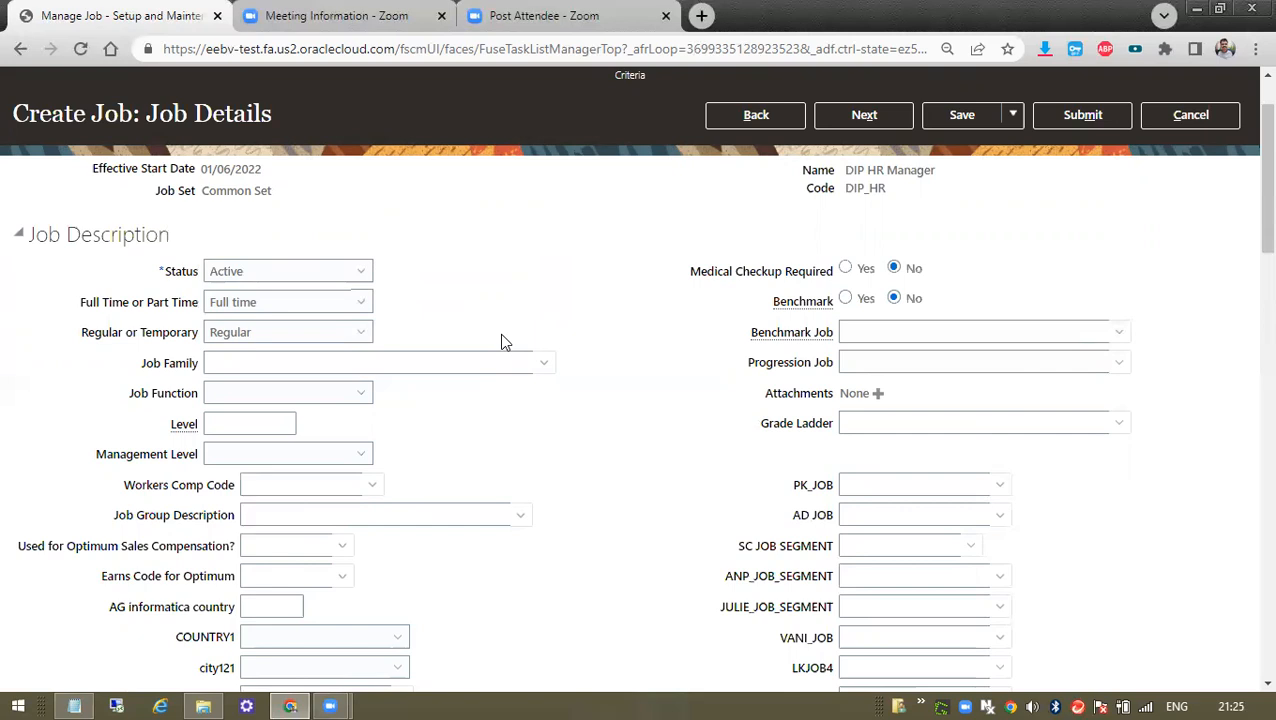
left_click(246, 309)
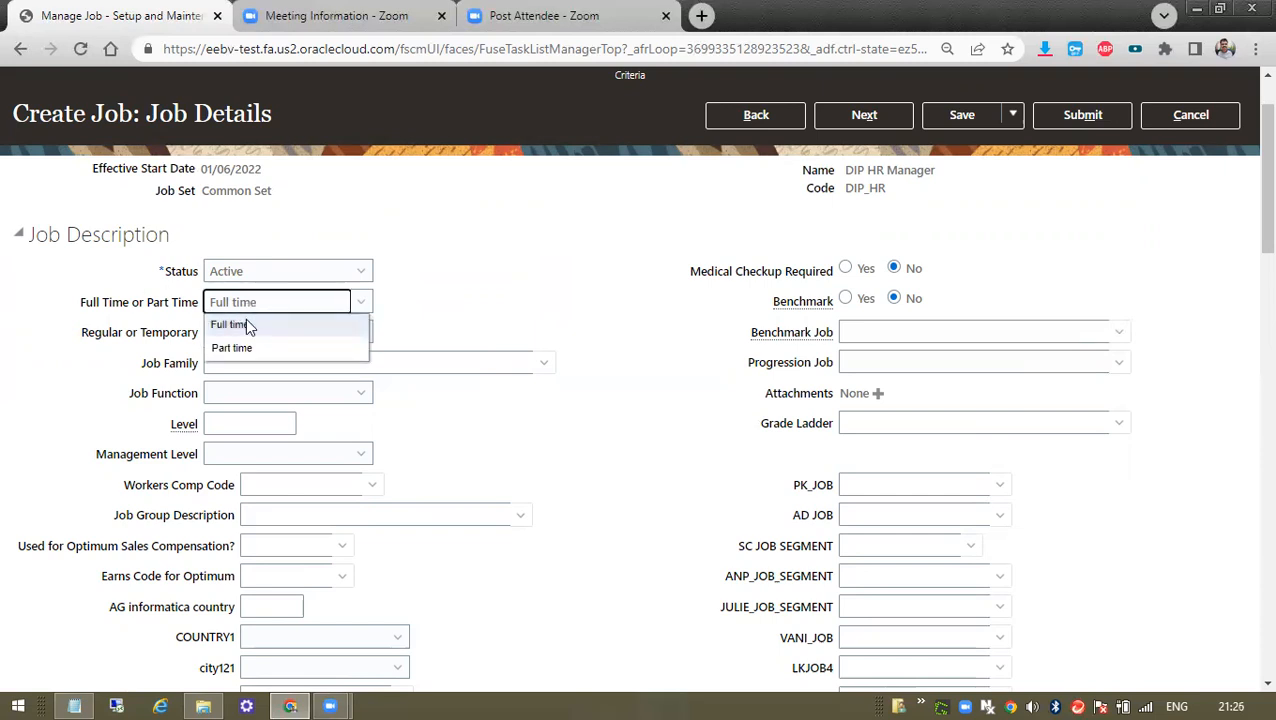
left_click(518, 320)
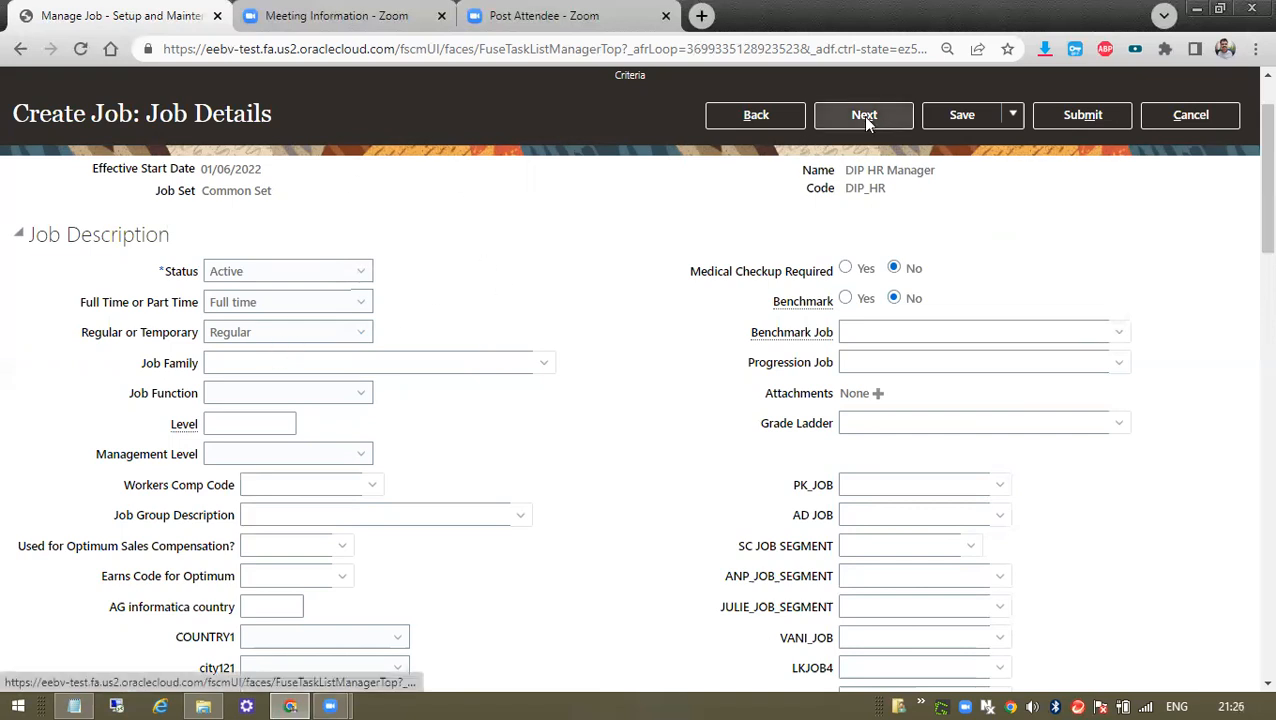
Examine the job's legislative sections from Switzerland to Brazil, the extra information and the Valid Grades table
scroll(854, 330, "down", 8)
scroll(404, 432, "down", 2)
scroll(125, 316, "up", 2)
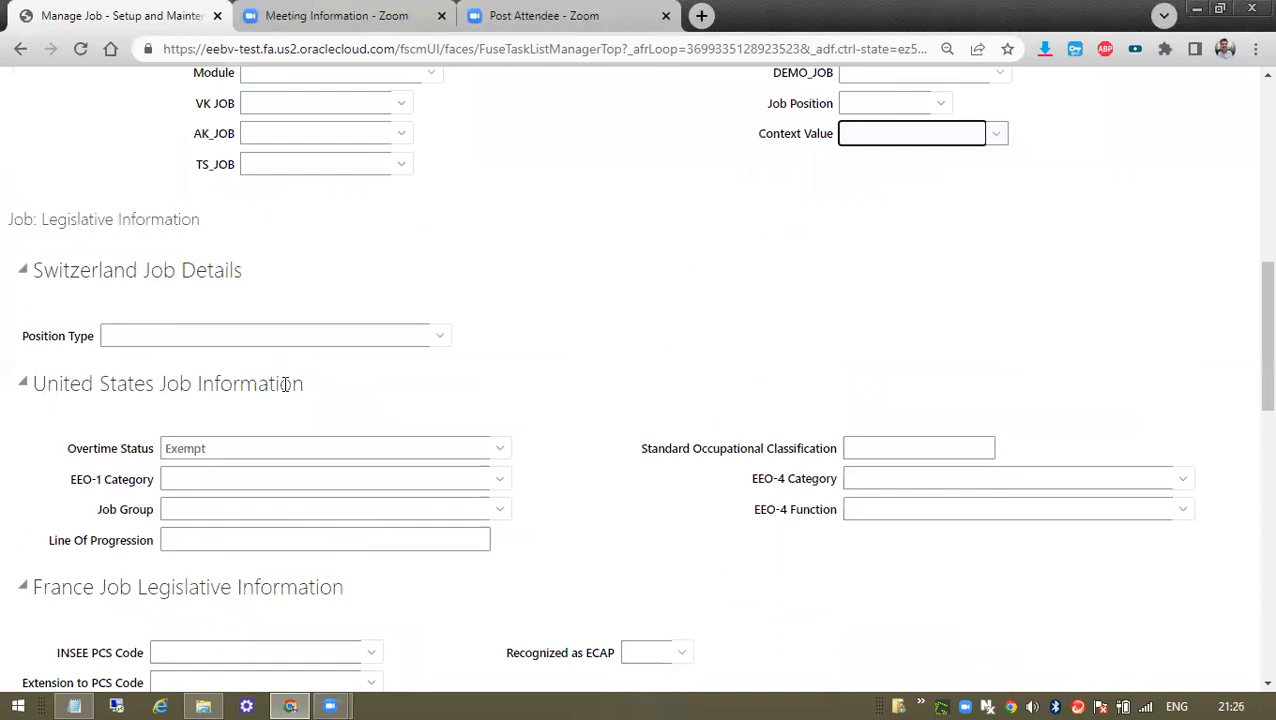
scroll(285, 383, "down", 4)
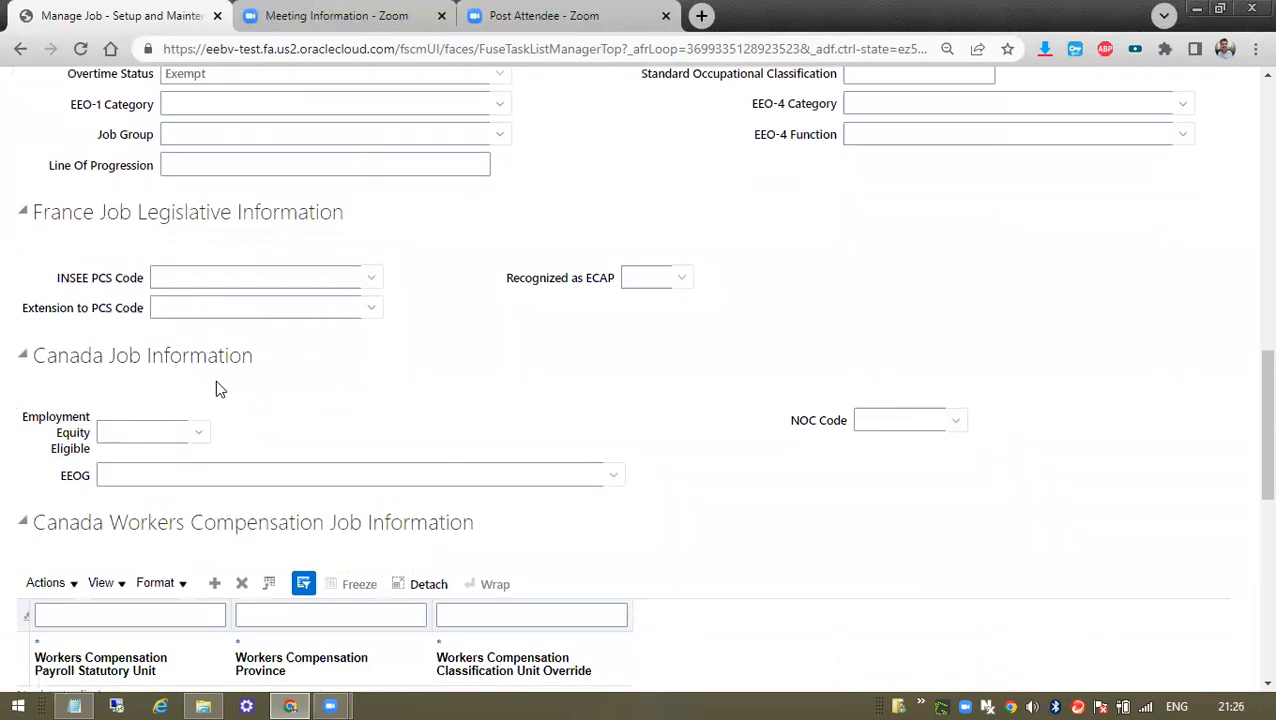
scroll(217, 388, "down", 2)
scroll(280, 500, "down", 4)
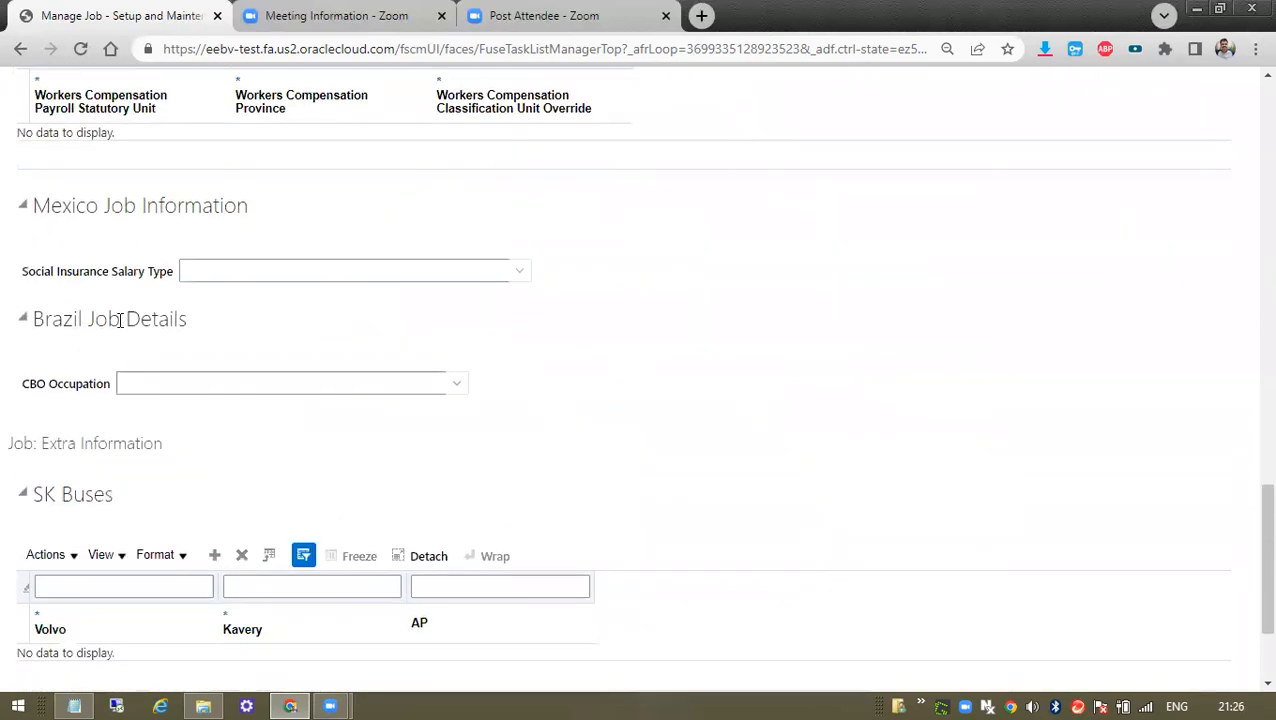
left_click_drag(32, 213, 250, 205)
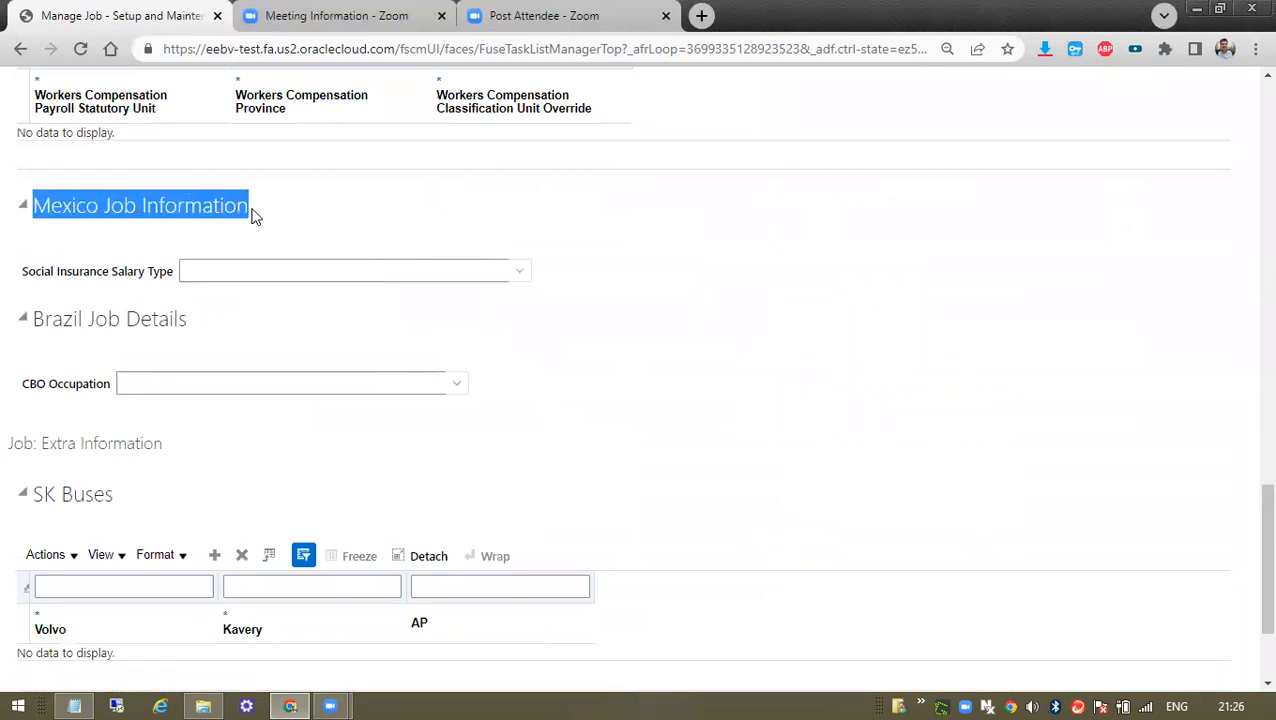
scroll(146, 412, "down", 2)
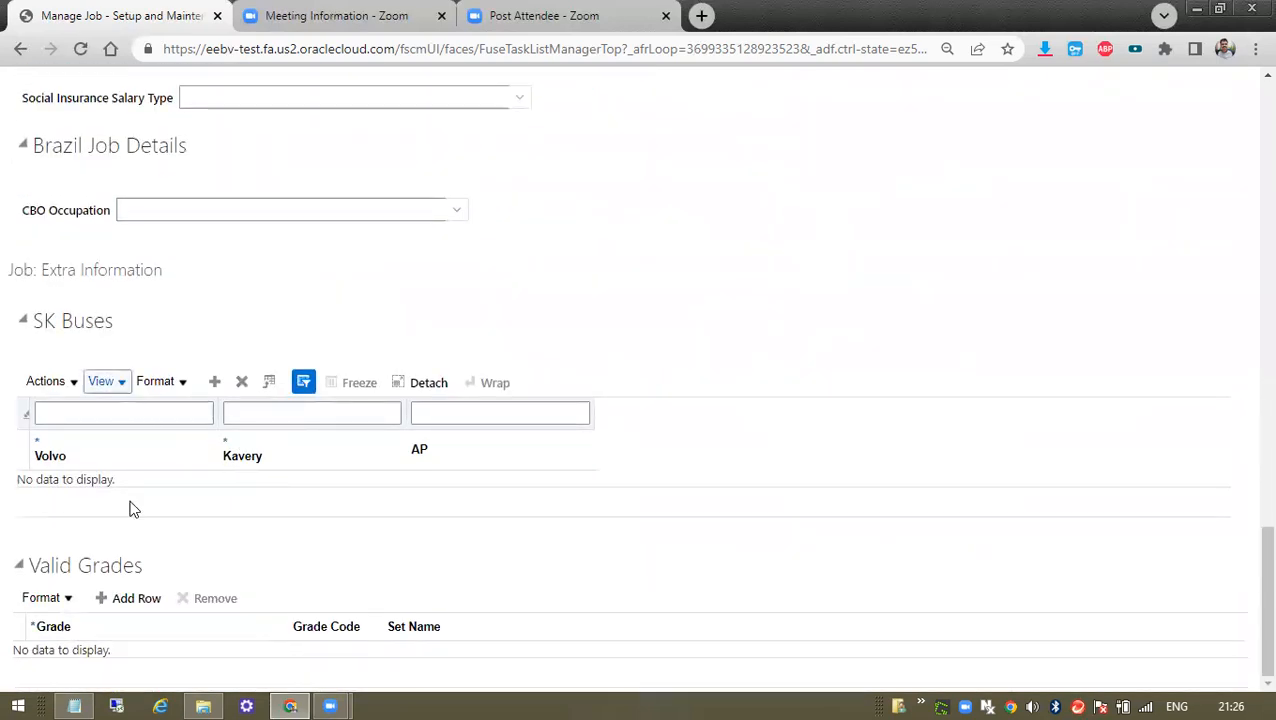
scroll(570, 484, "up", 20)
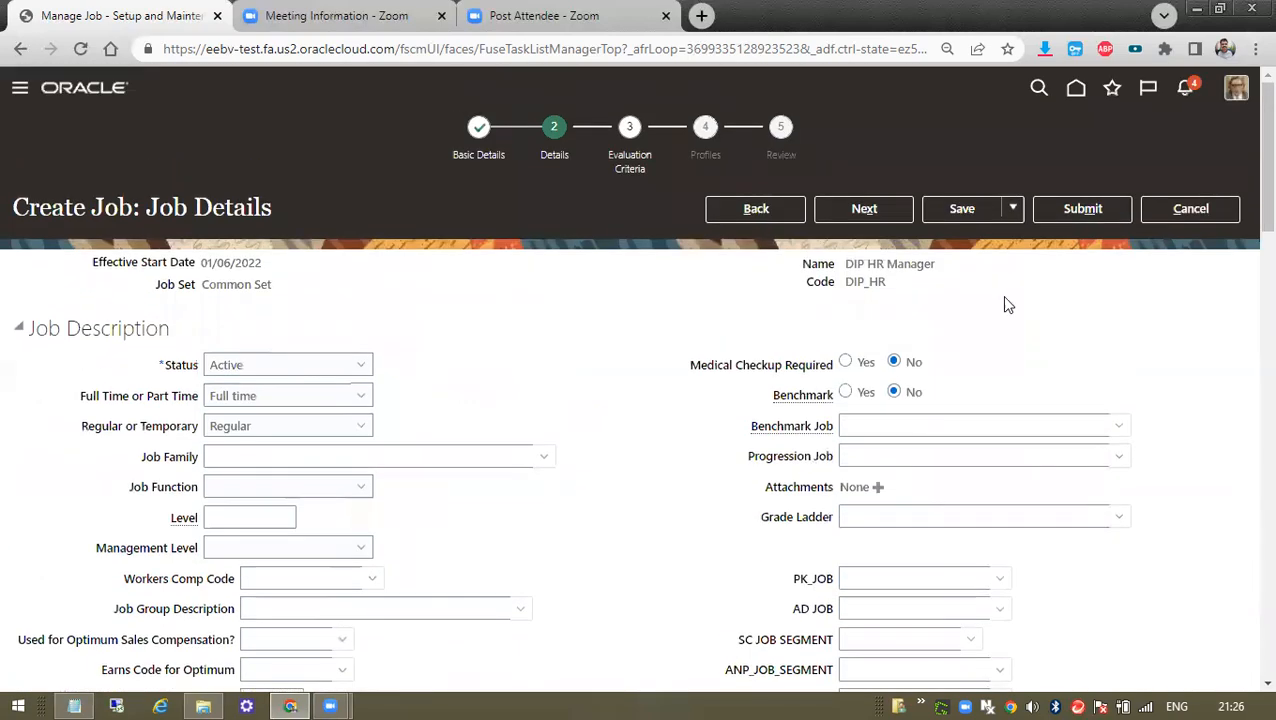
Continue to the job's evaluation criteria and examine the Evaluation System options, Evaluation Date and Measurement Unit fields
left_click(889, 211)
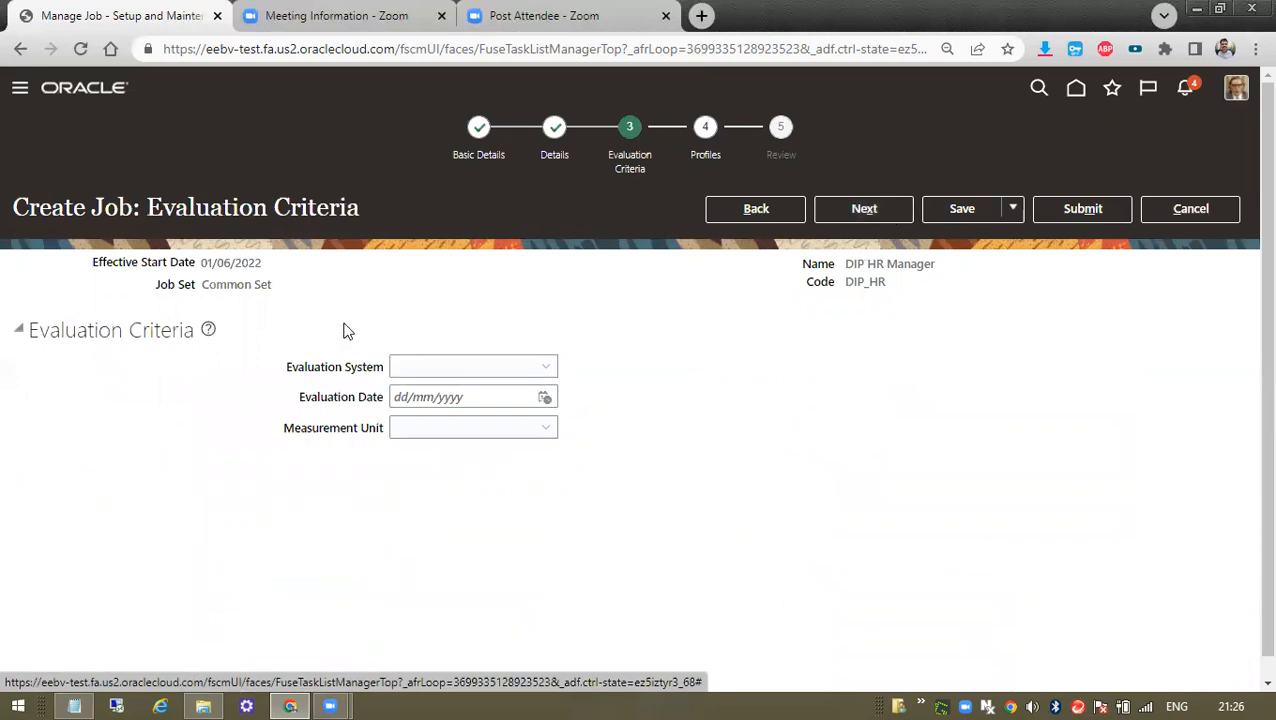
left_click_drag(293, 328, 597, 437)
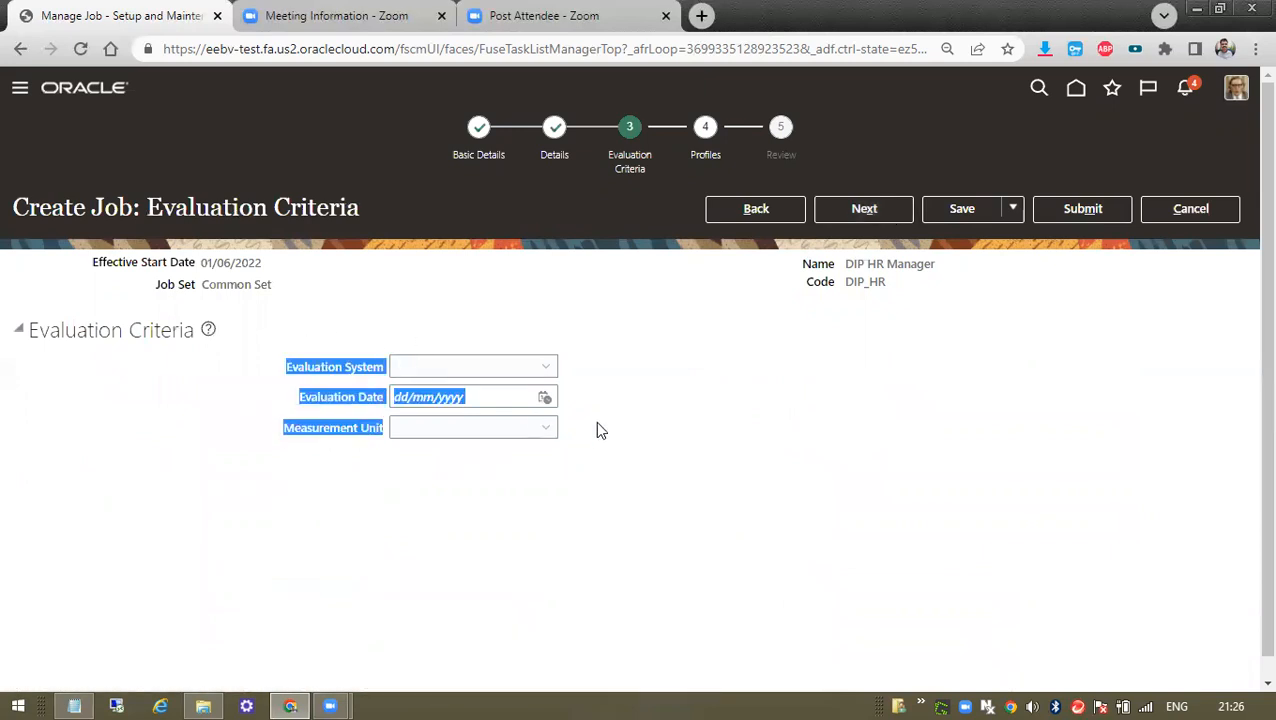
left_click(540, 372)
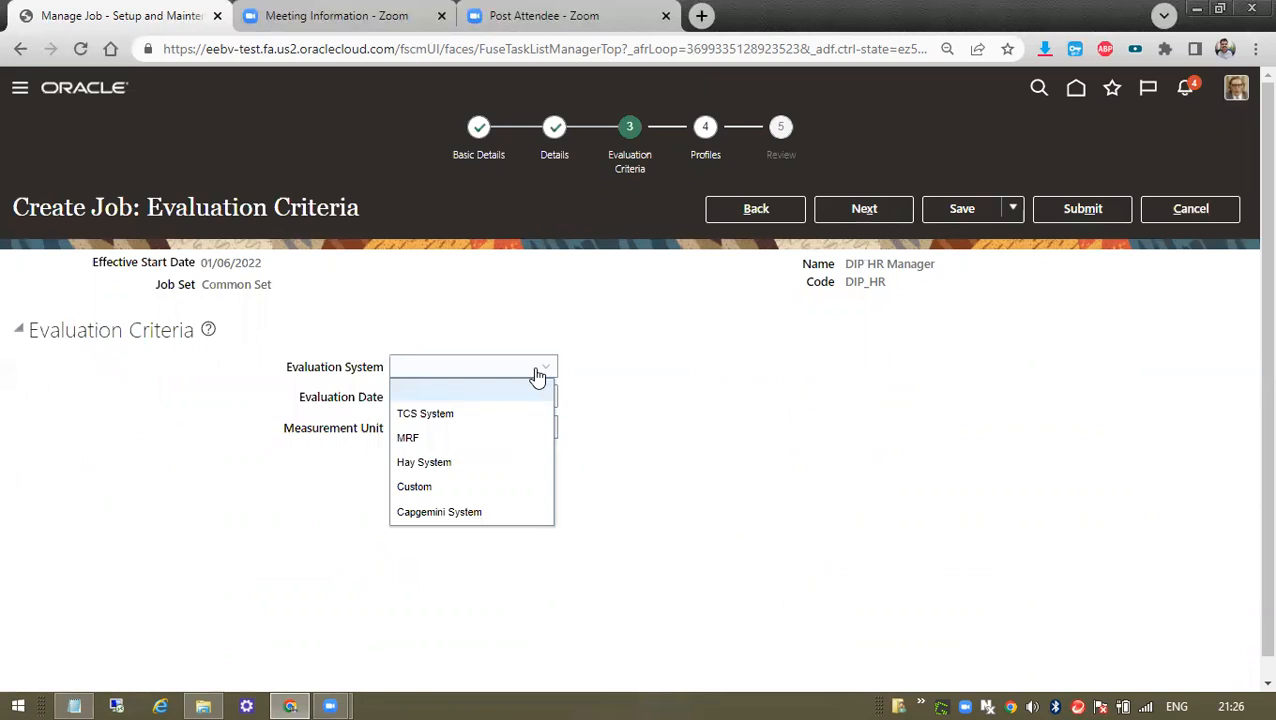
triple_click(331, 312)
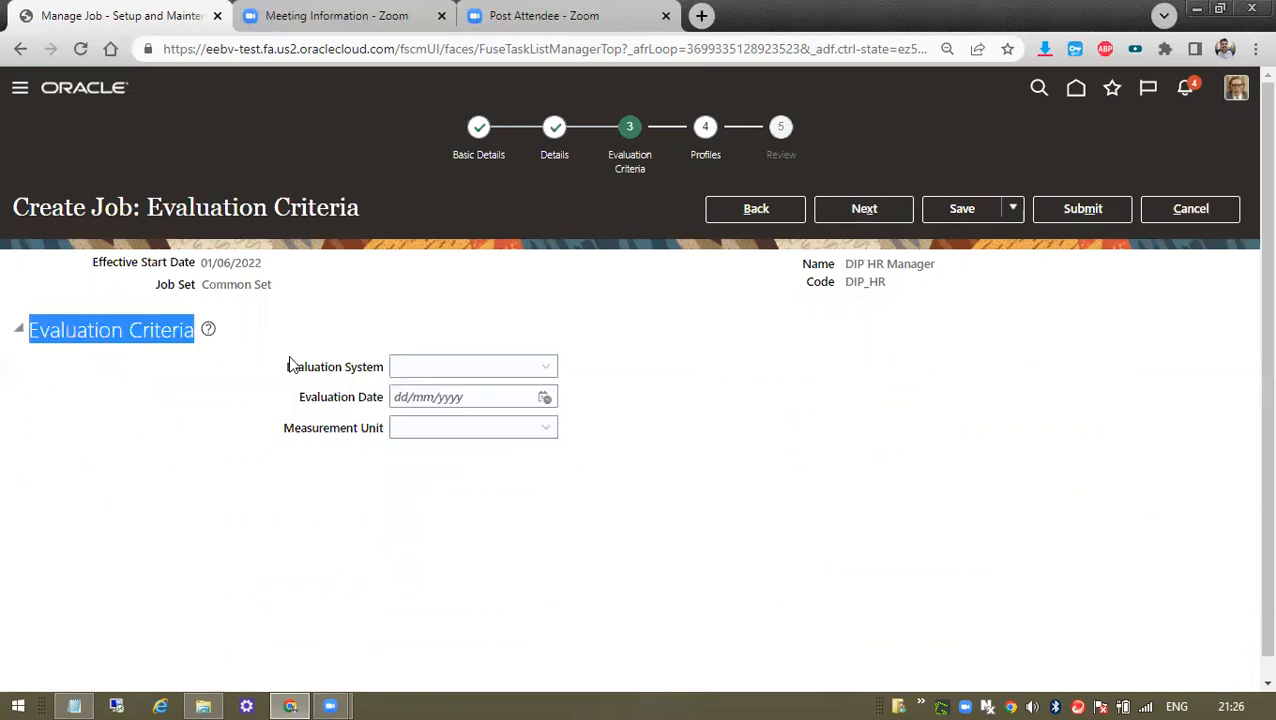
left_click_drag(288, 365, 476, 373)
left_click(546, 441)
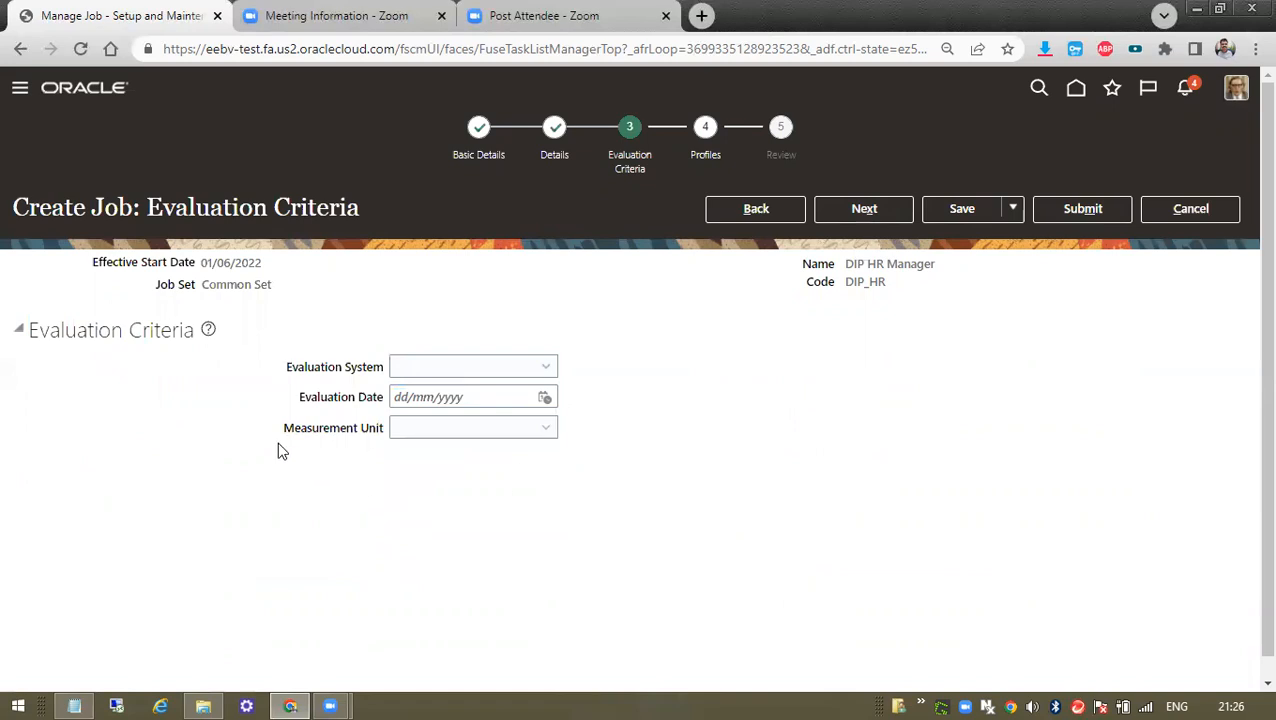
left_click_drag(286, 360, 365, 436)
Continue to the job's Profiles stage and examine its profile table and the options for adding or creating profiles
left_click(862, 208)
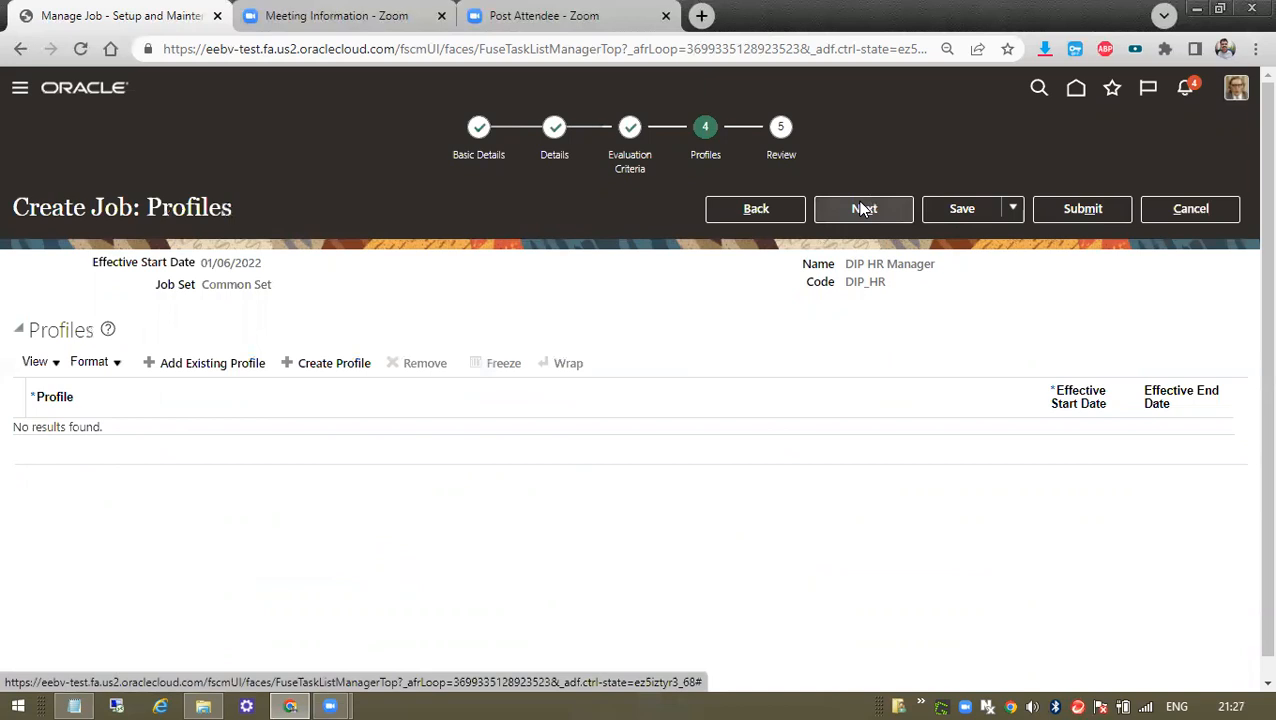
left_click(730, 218)
left_click(843, 219)
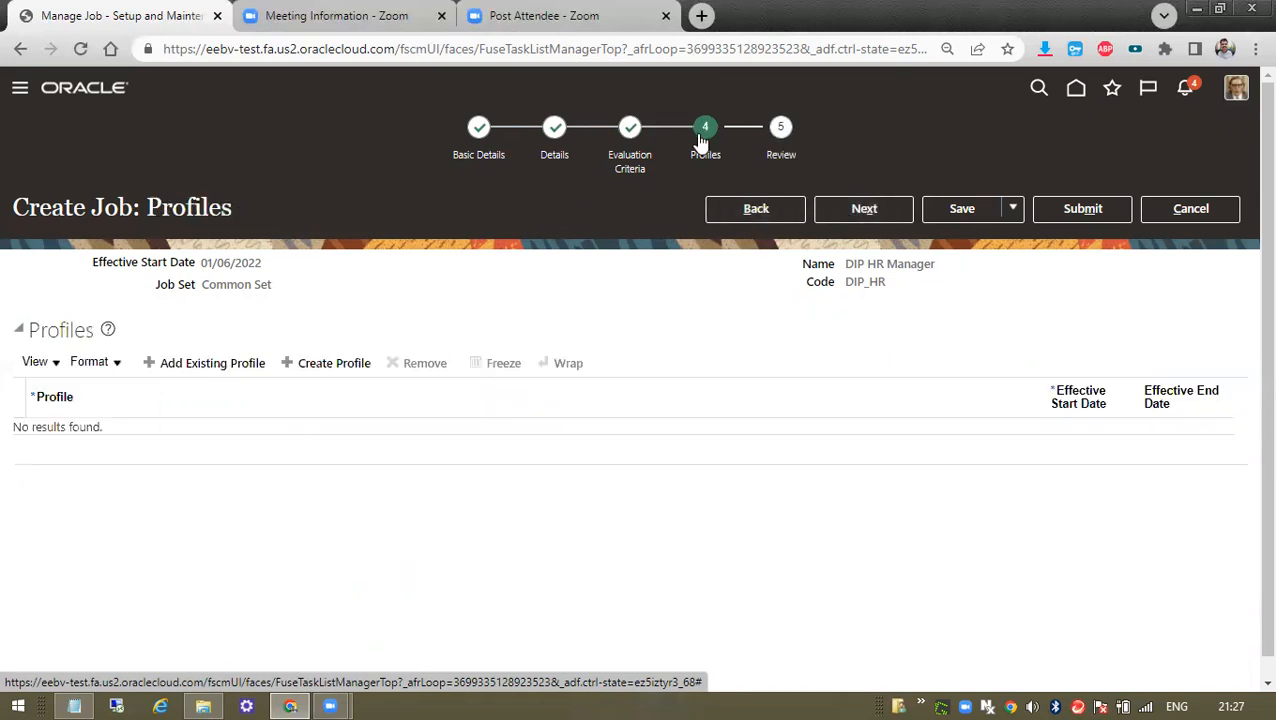
left_click_drag(8, 337, 537, 493)
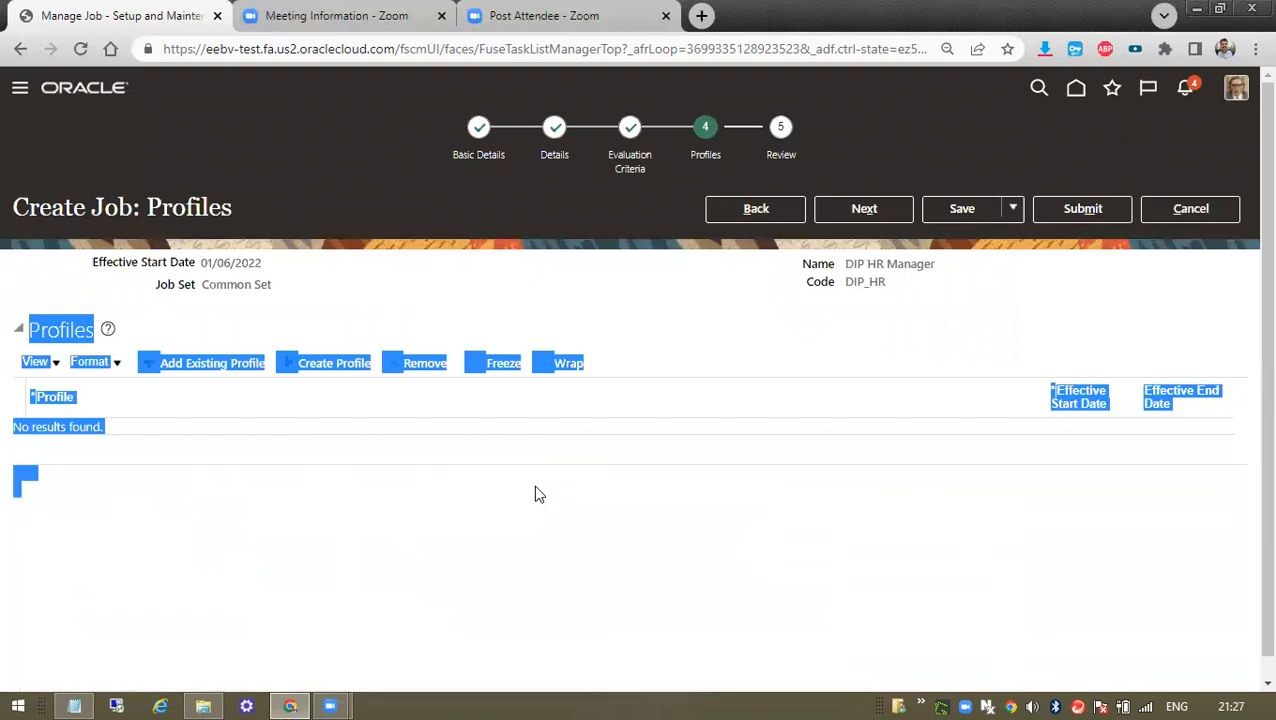
left_click(281, 545)
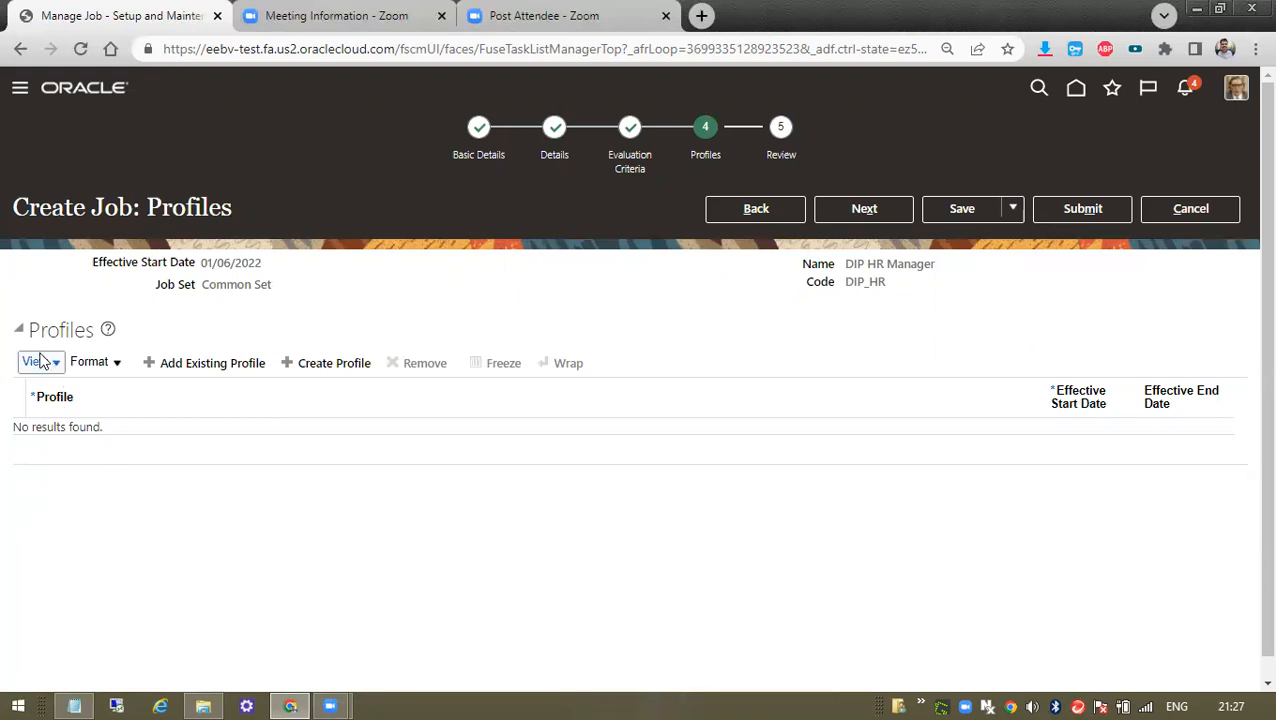
left_click_drag(26, 330, 421, 404)
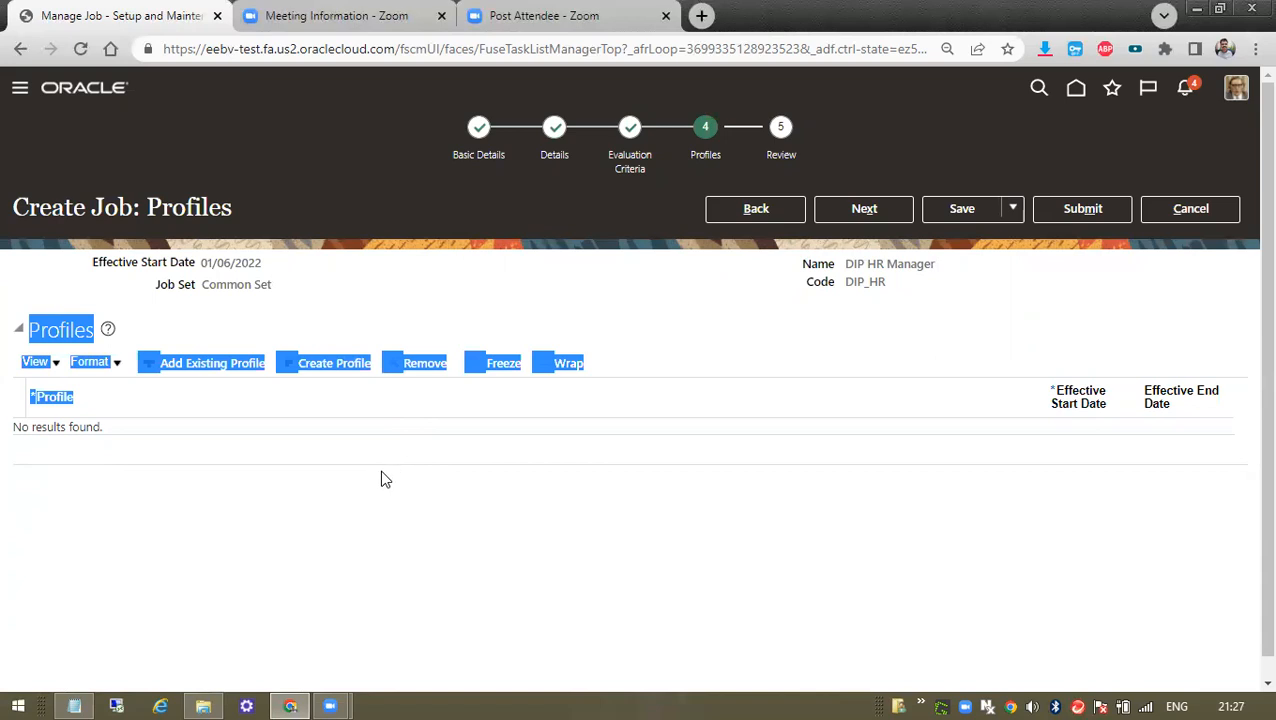
left_click(336, 533)
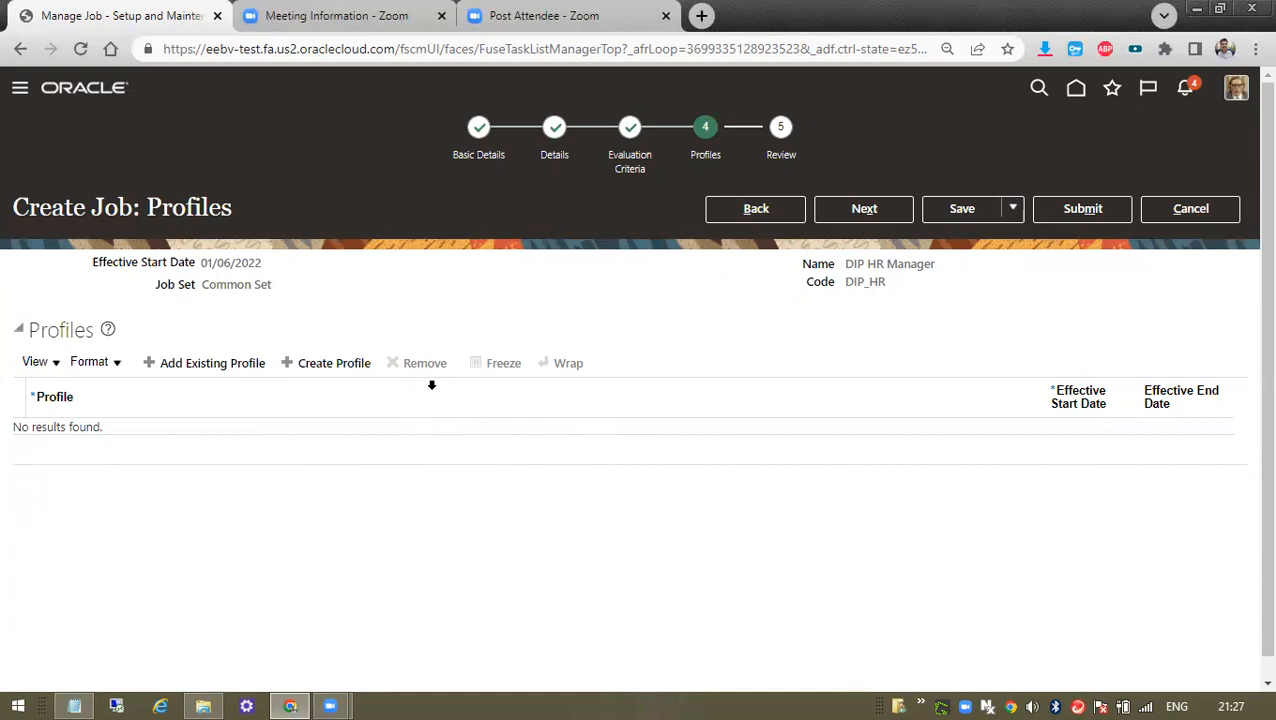
Continue to the job's Review stage and examine the fields in the Job Description section
left_click(865, 210)
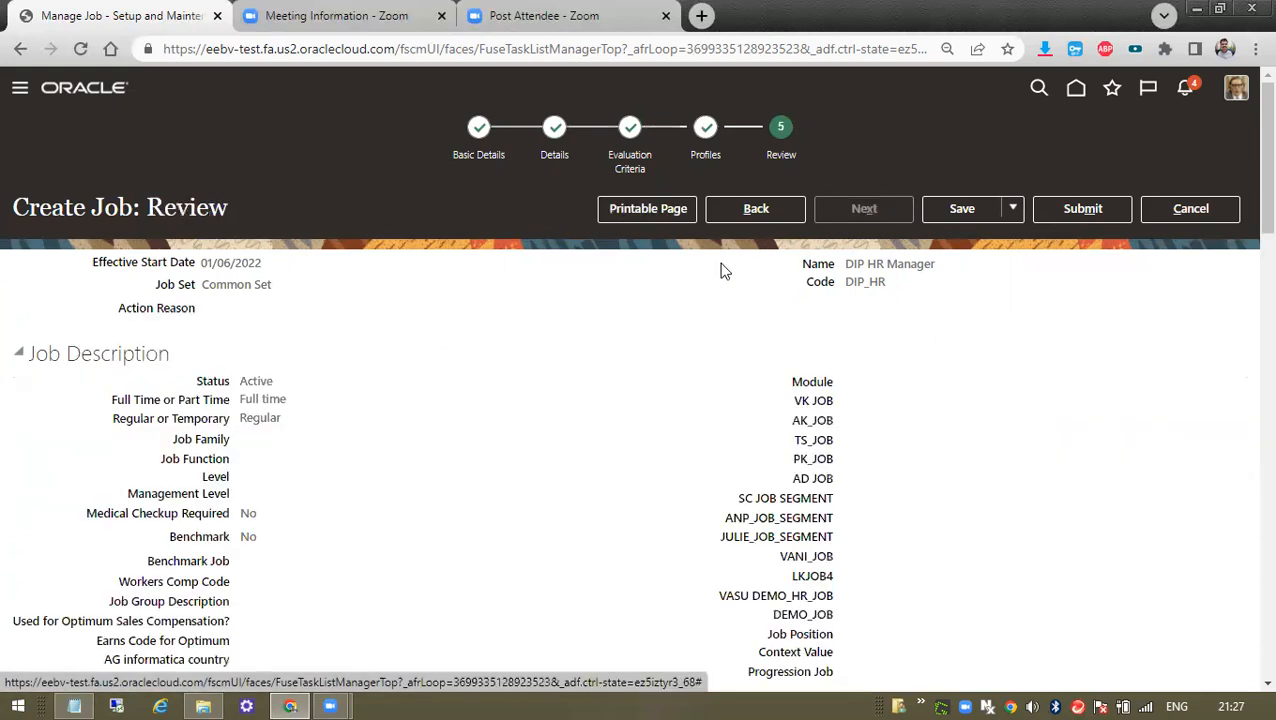
left_click_drag(232, 385, 436, 521)
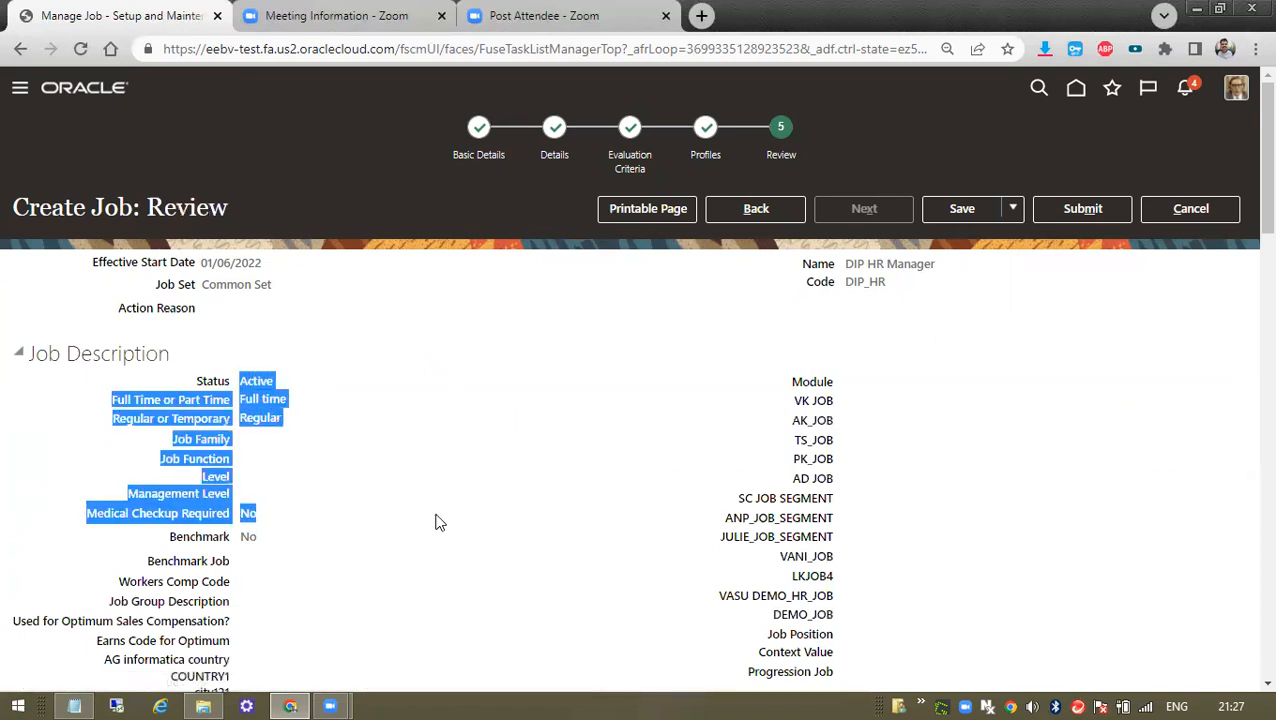
scroll(851, 410, "down", 2)
left_click_drag(794, 197, 880, 587)
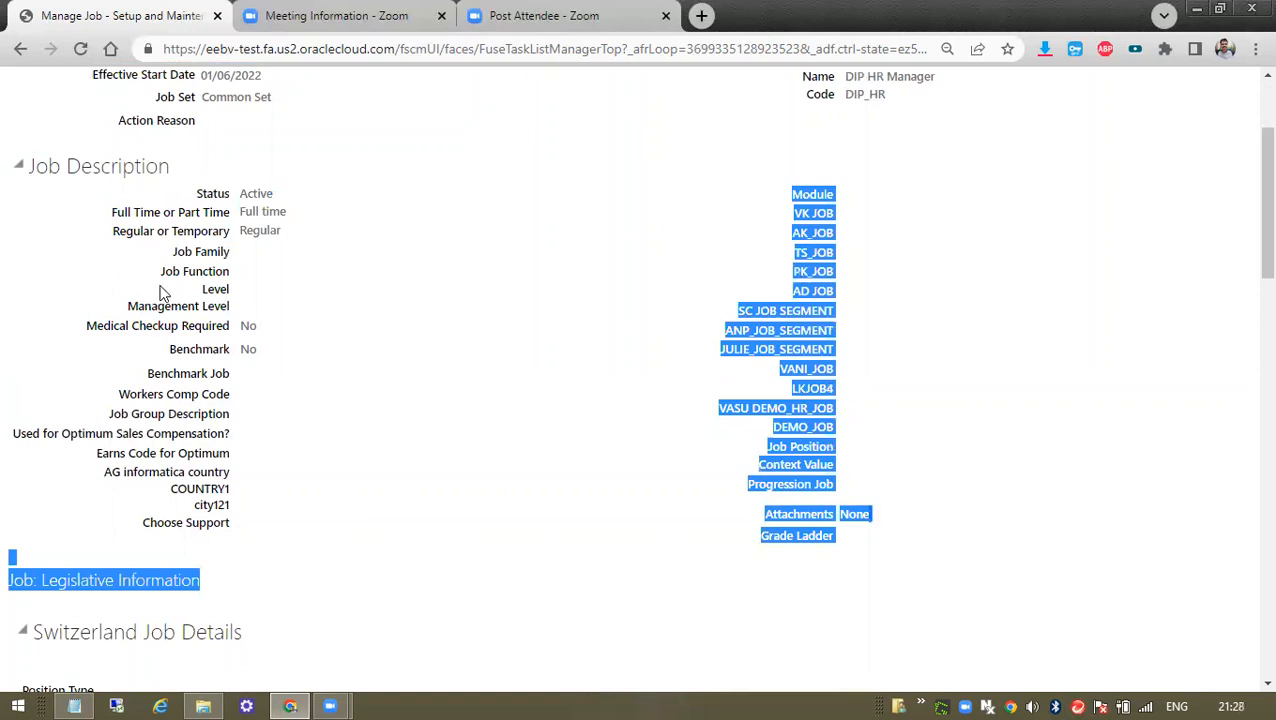
left_click(223, 203)
left_click_drag(224, 205, 241, 271)
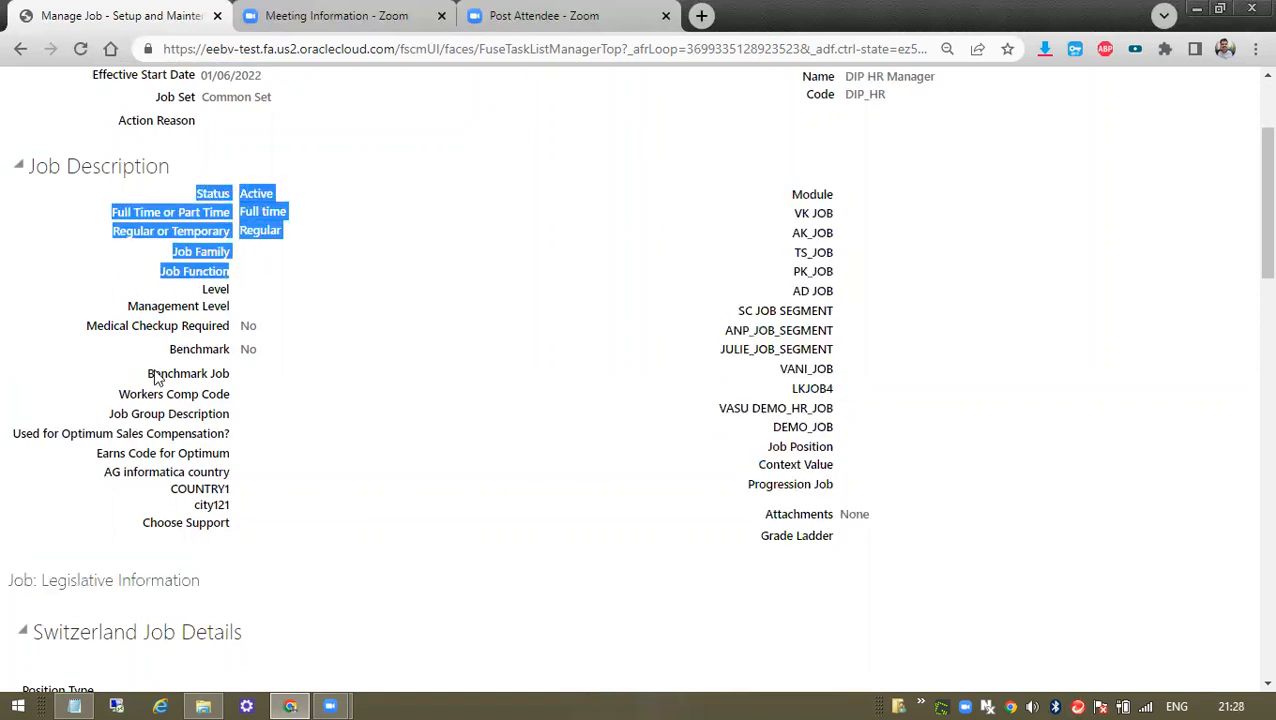
left_click_drag(111, 421, 226, 536)
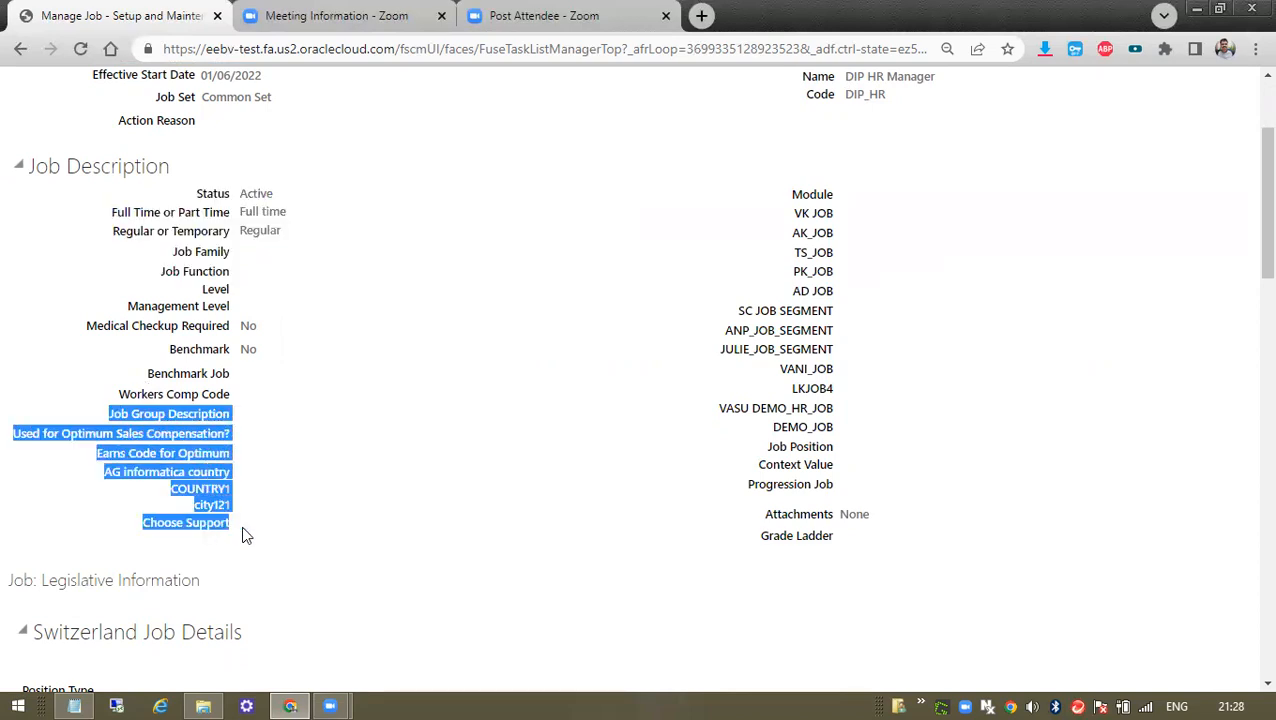
Review the job's legislative information for Switzerland, the United States, France and Canada
scroll(472, 490, "down", 3)
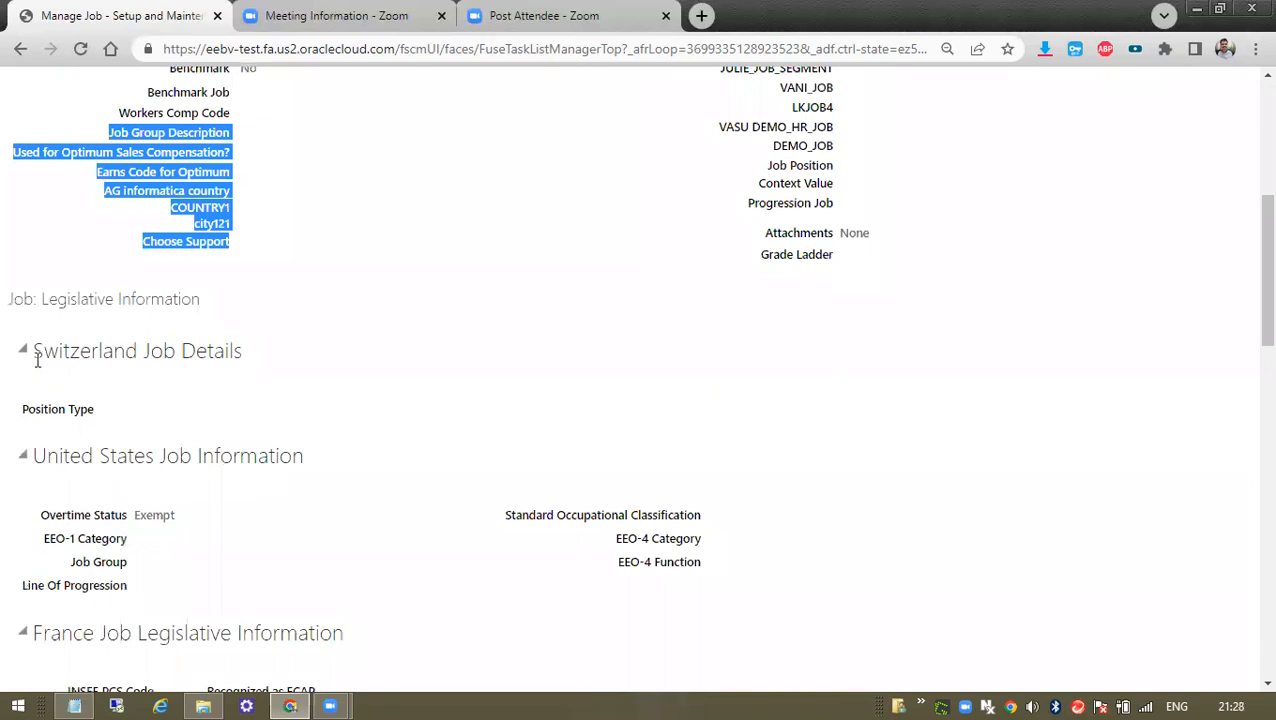
left_click_drag(37, 360, 242, 356)
left_click(133, 302)
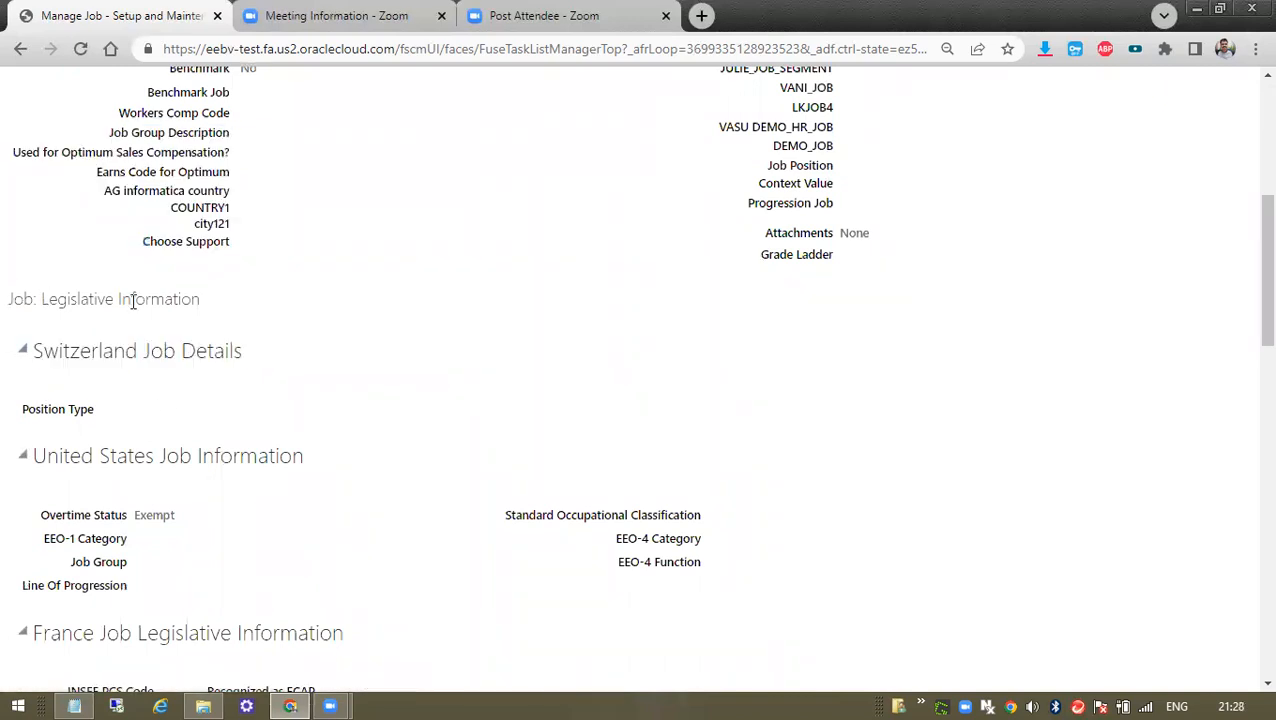
left_click_drag(41, 300, 213, 308)
scroll(165, 458, "down", 7)
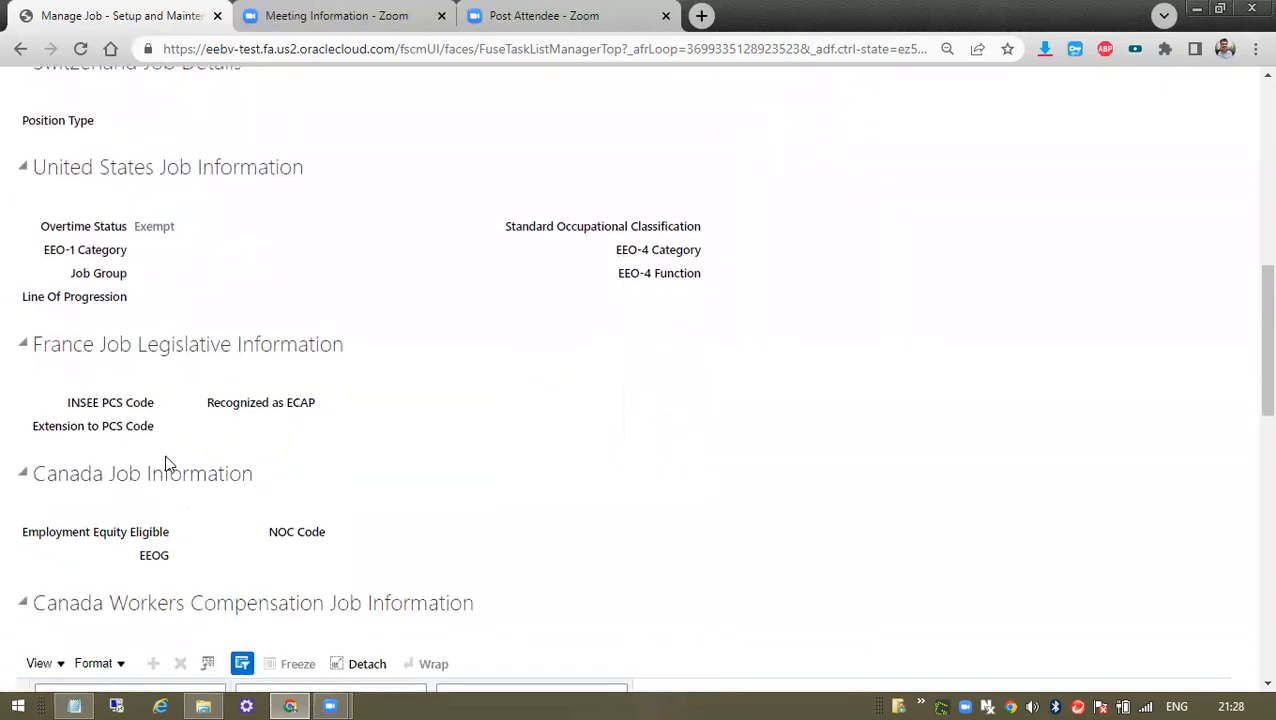
scroll(200, 250, "up", 2)
left_click_drag(148, 258, 345, 258)
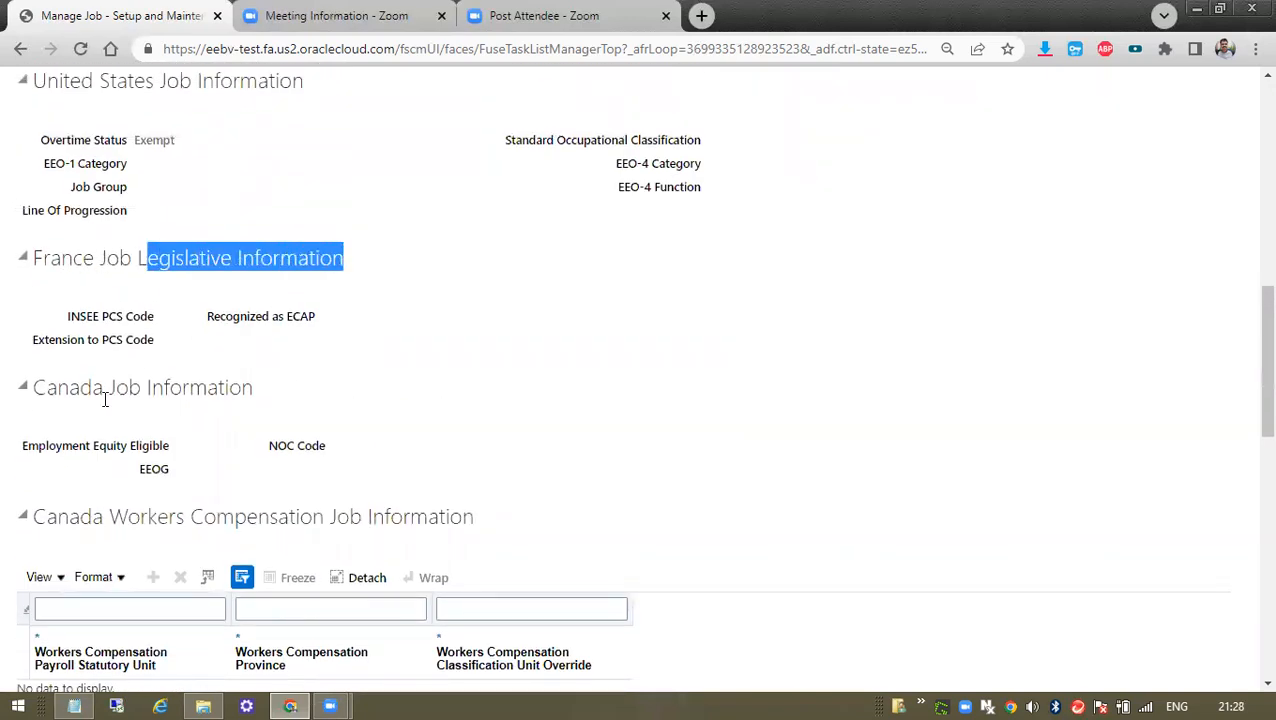
scroll(1019, 316, "down", 2)
scroll(1040, 305, "up", 10)
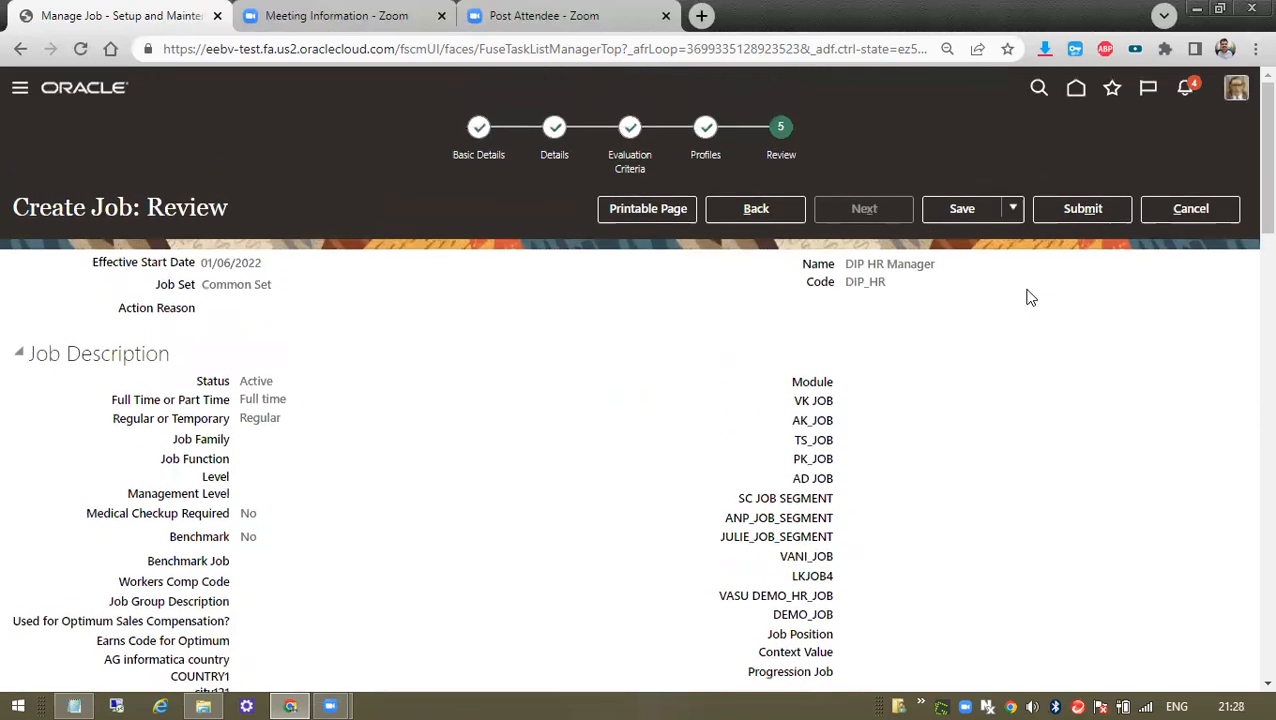
Submit the DIP HR Manager job and accept the submission messages
left_click(1090, 211)
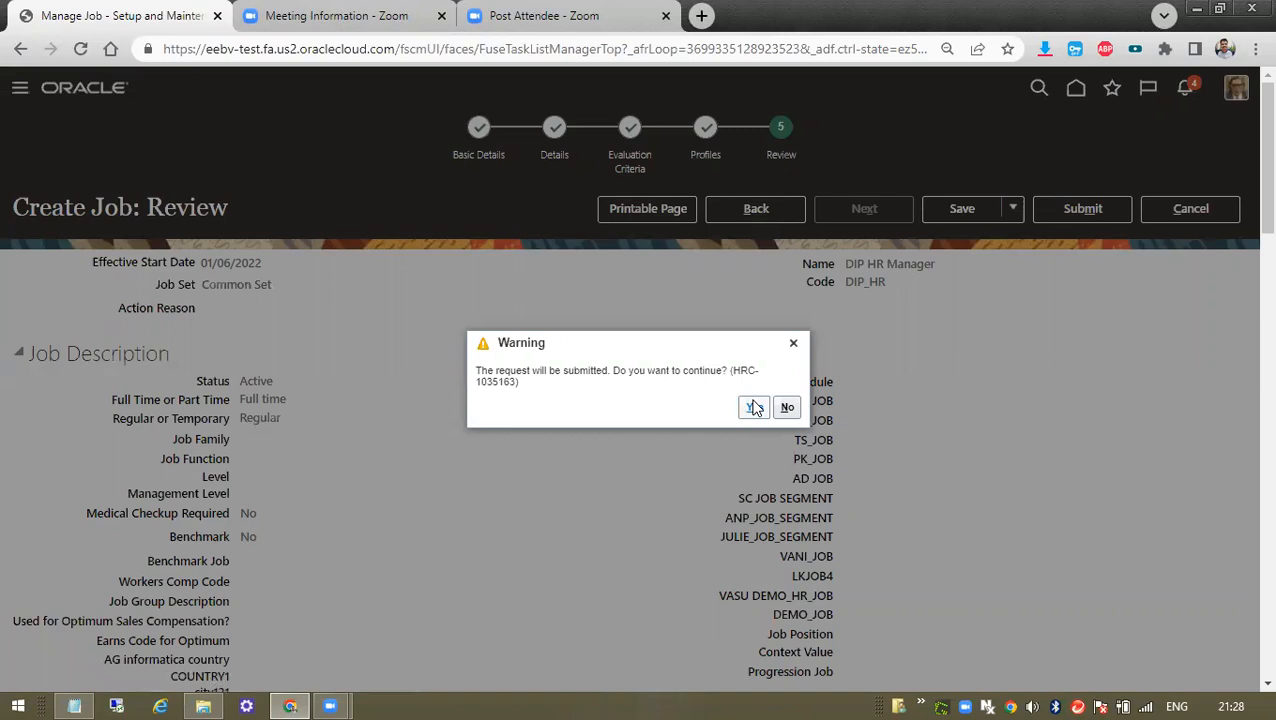
left_click(753, 406)
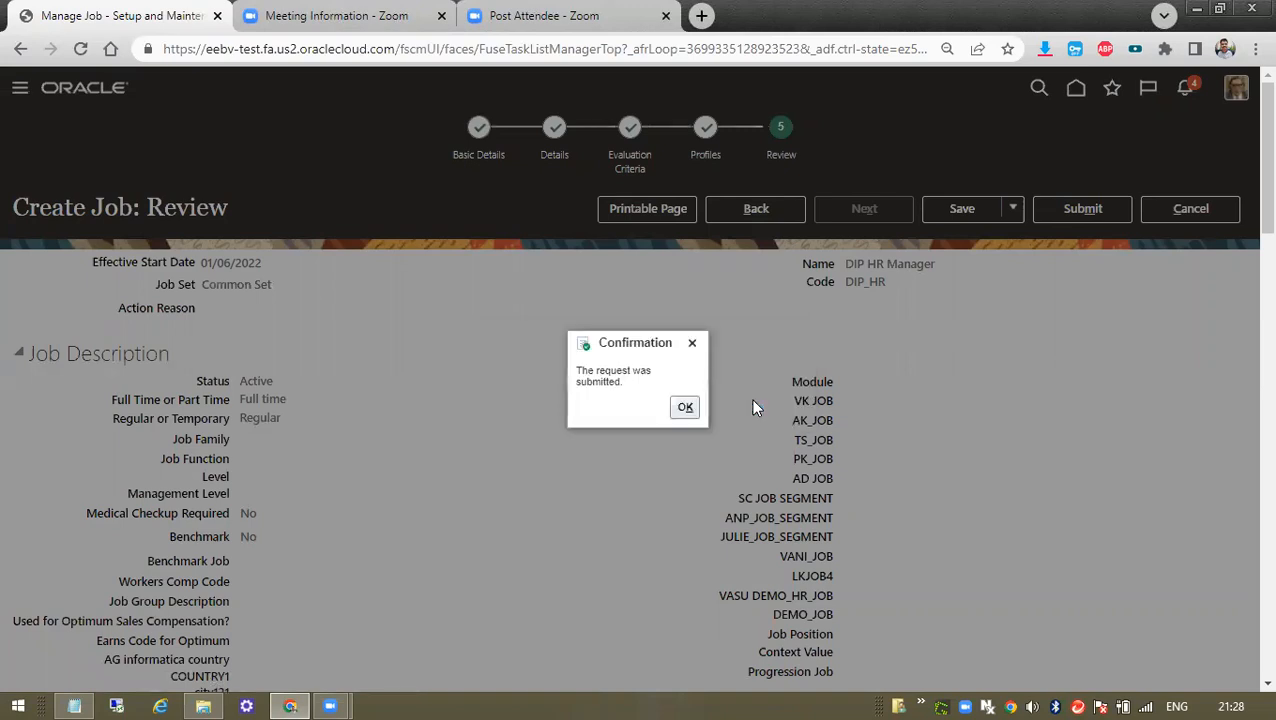
left_click(685, 409)
Search the active jobs for the name DIP, check the job's status and pending changes, and return to the setup tasks
left_click(153, 259)
type("D")
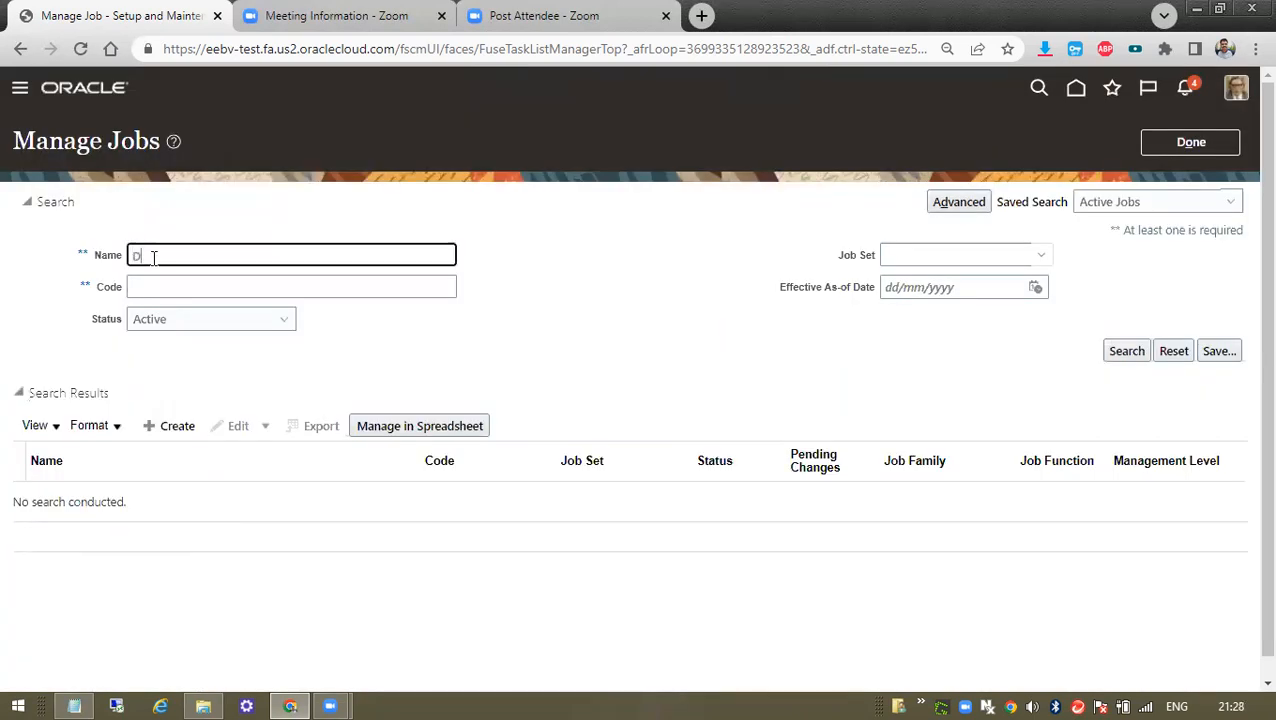
type("IP")
left_click(1126, 351)
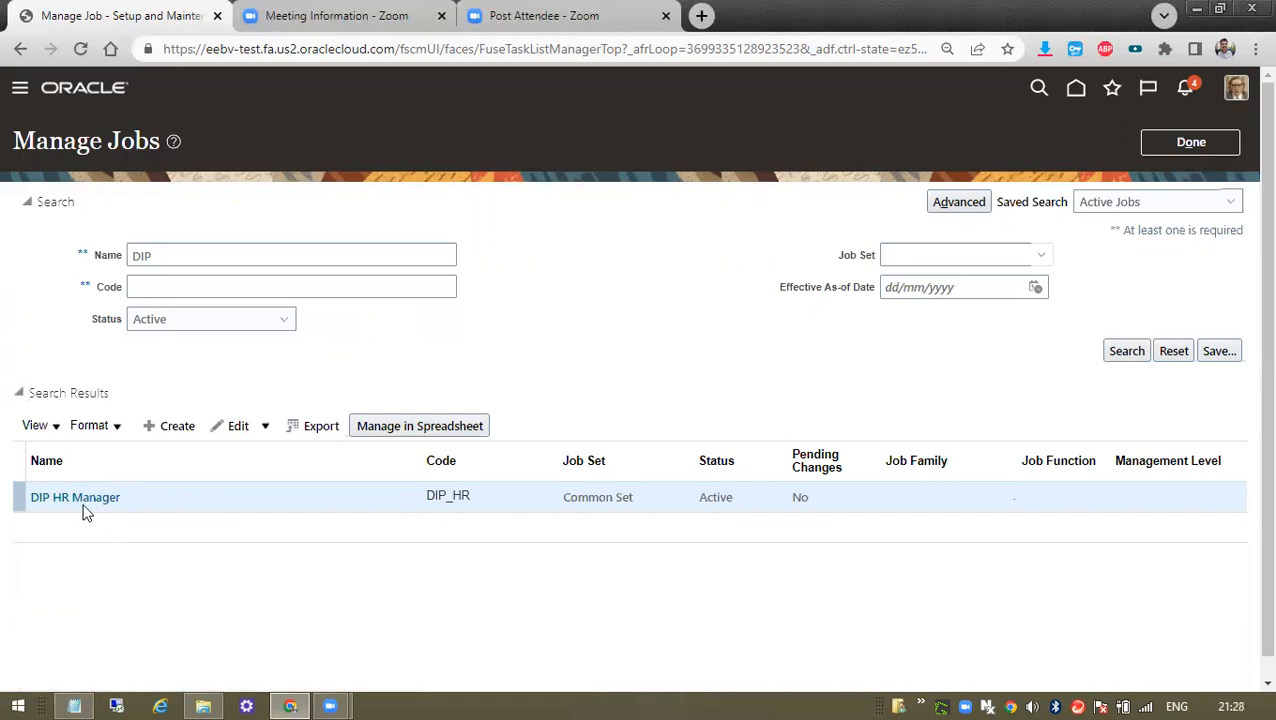
double_click(732, 498)
left_click(729, 497)
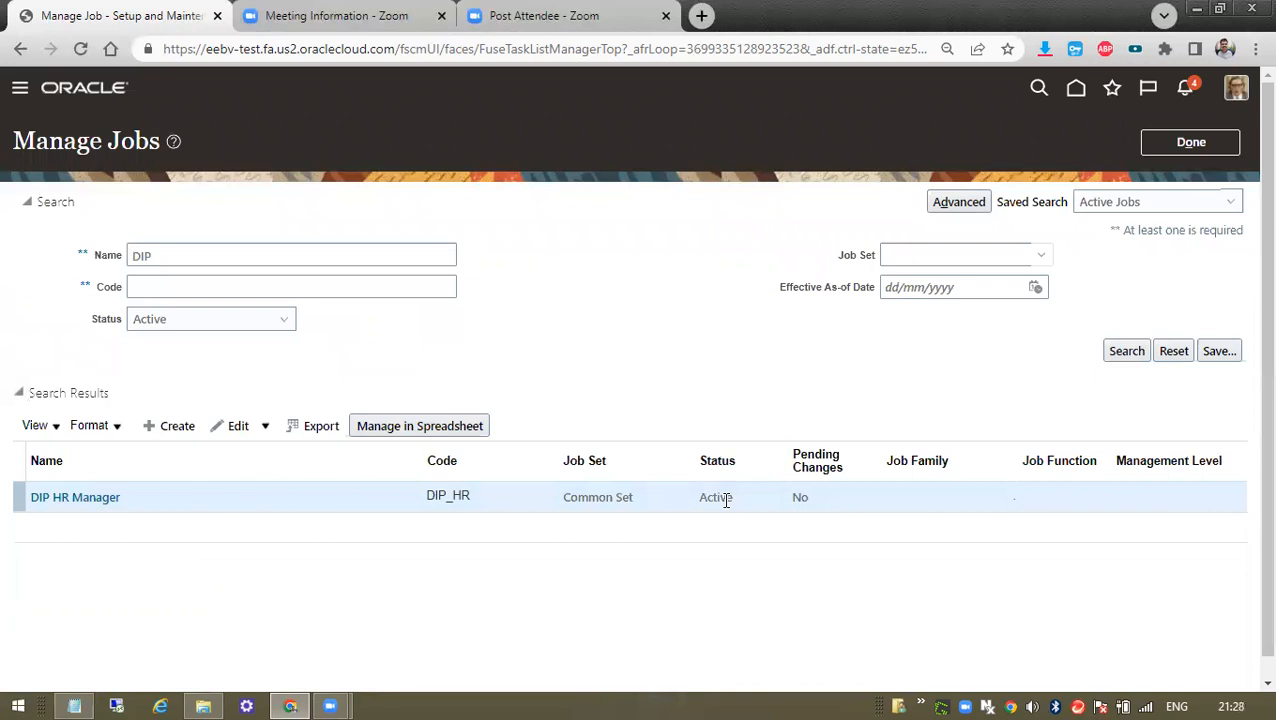
double_click(800, 497)
scroll(907, 490, "down", 1)
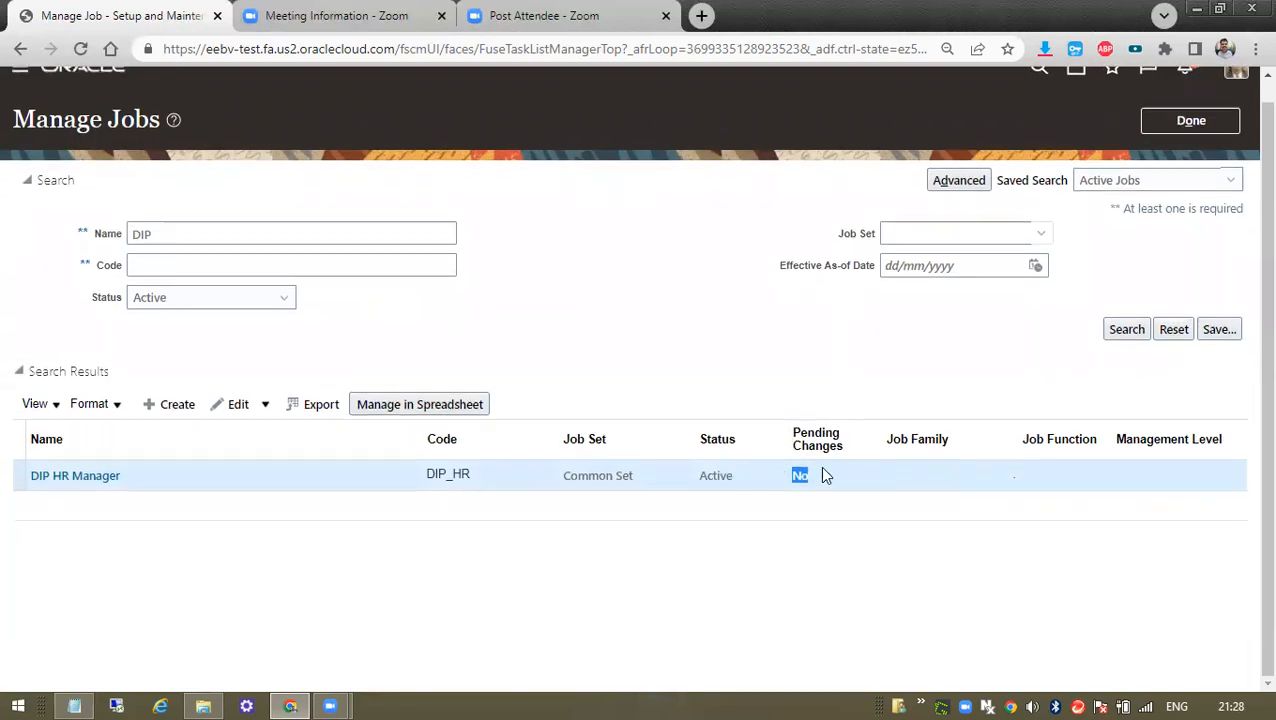
scroll(1248, 172, "up", 1)
left_click(1205, 142)
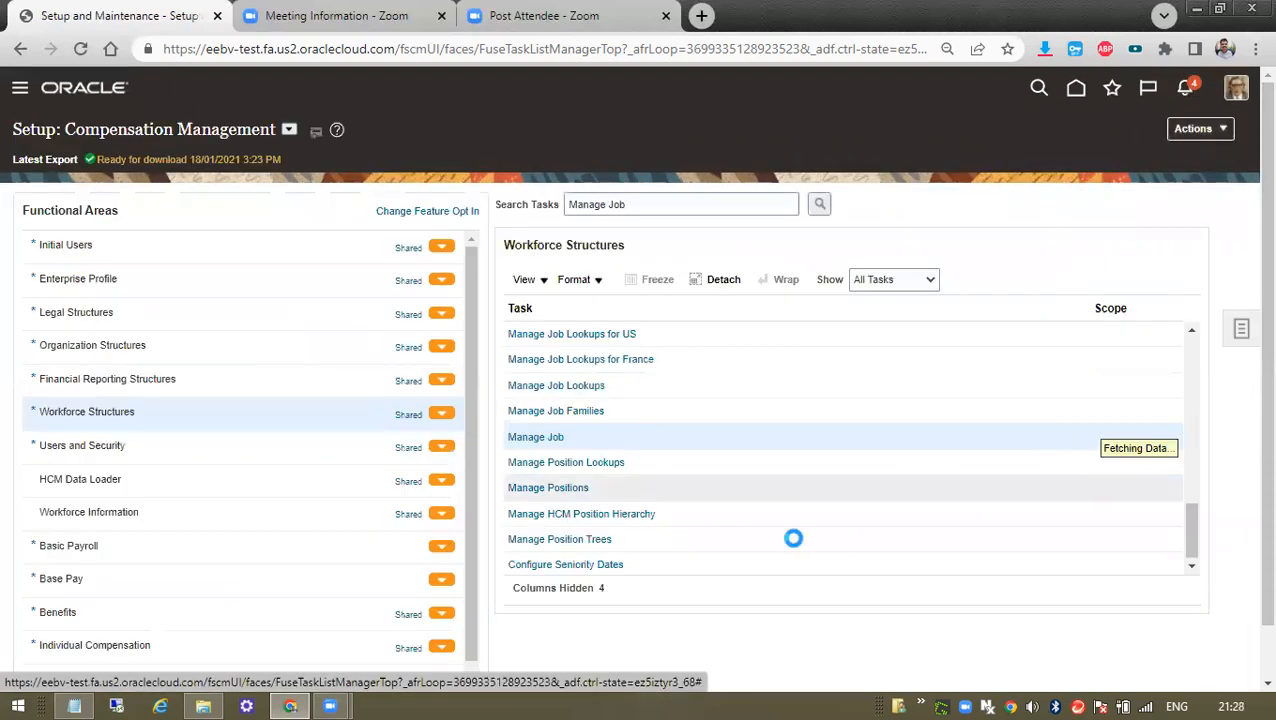
Review the work structure list in the Notepad notes down to Department, and return to Oracle
left_click_drag(608, 204, 677, 201)
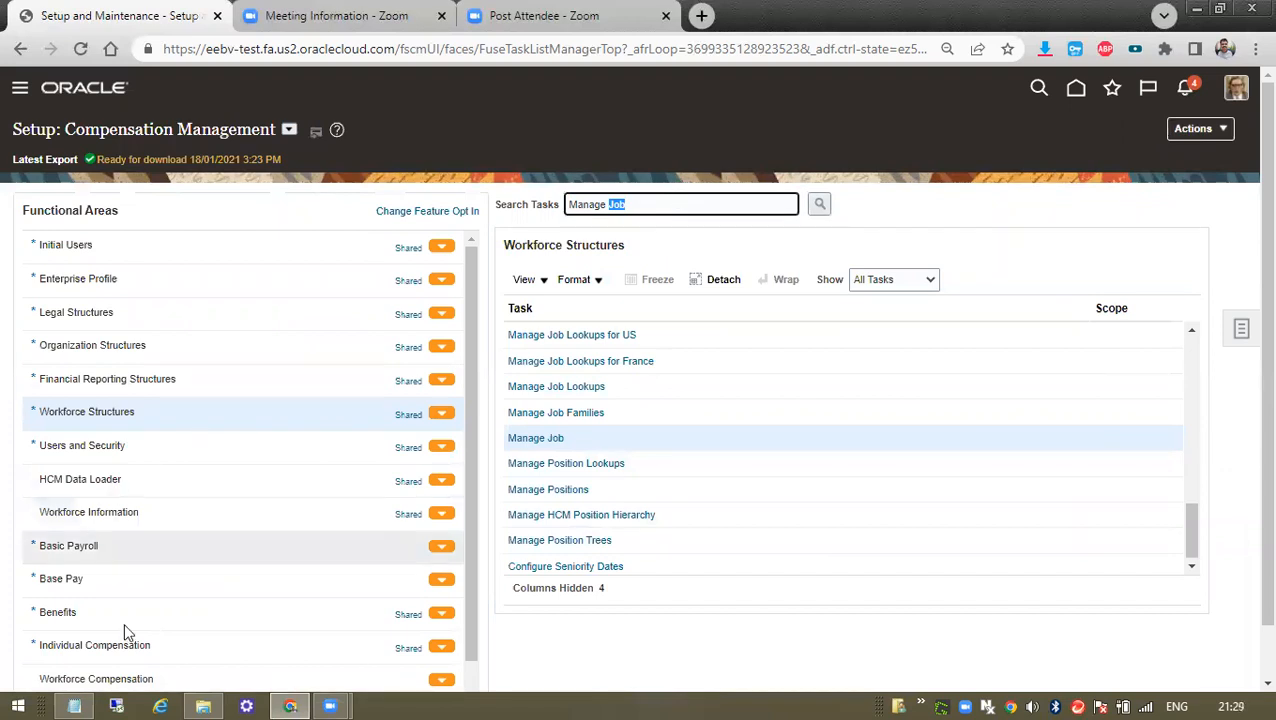
left_click(74, 706)
left_click(64, 137)
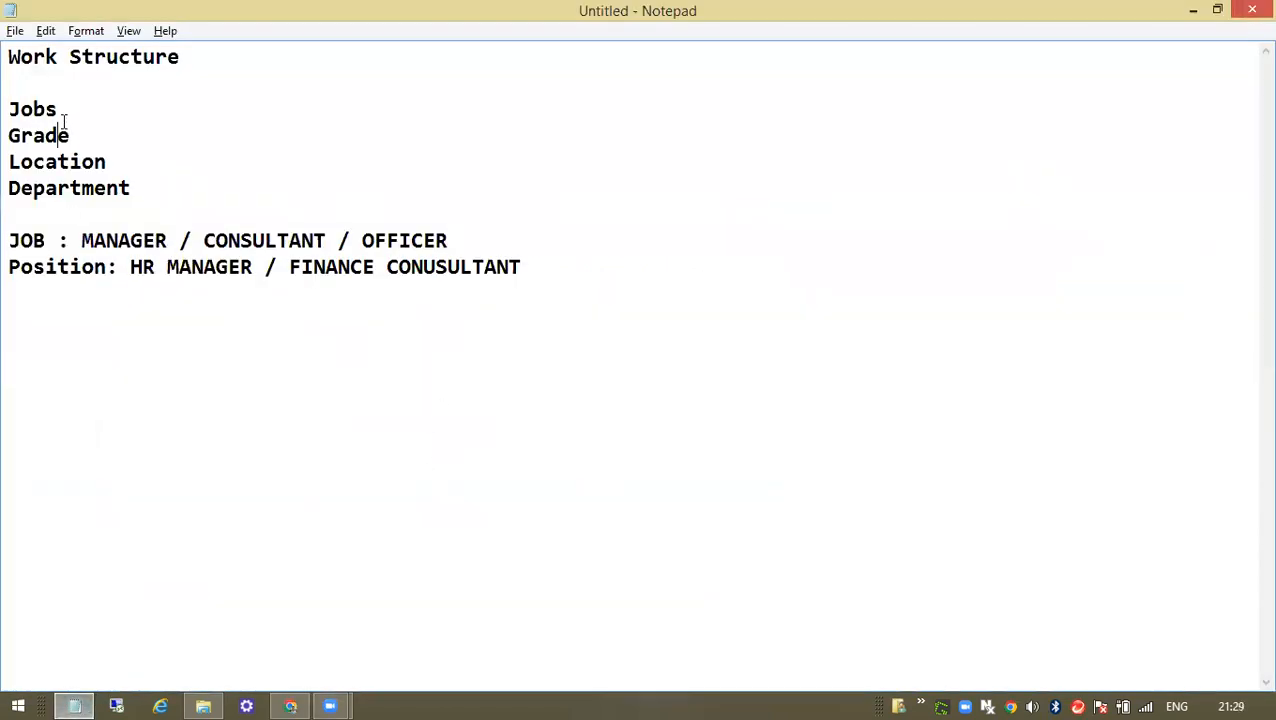
left_click(80, 108)
left_click_drag(150, 190, 6, 182)
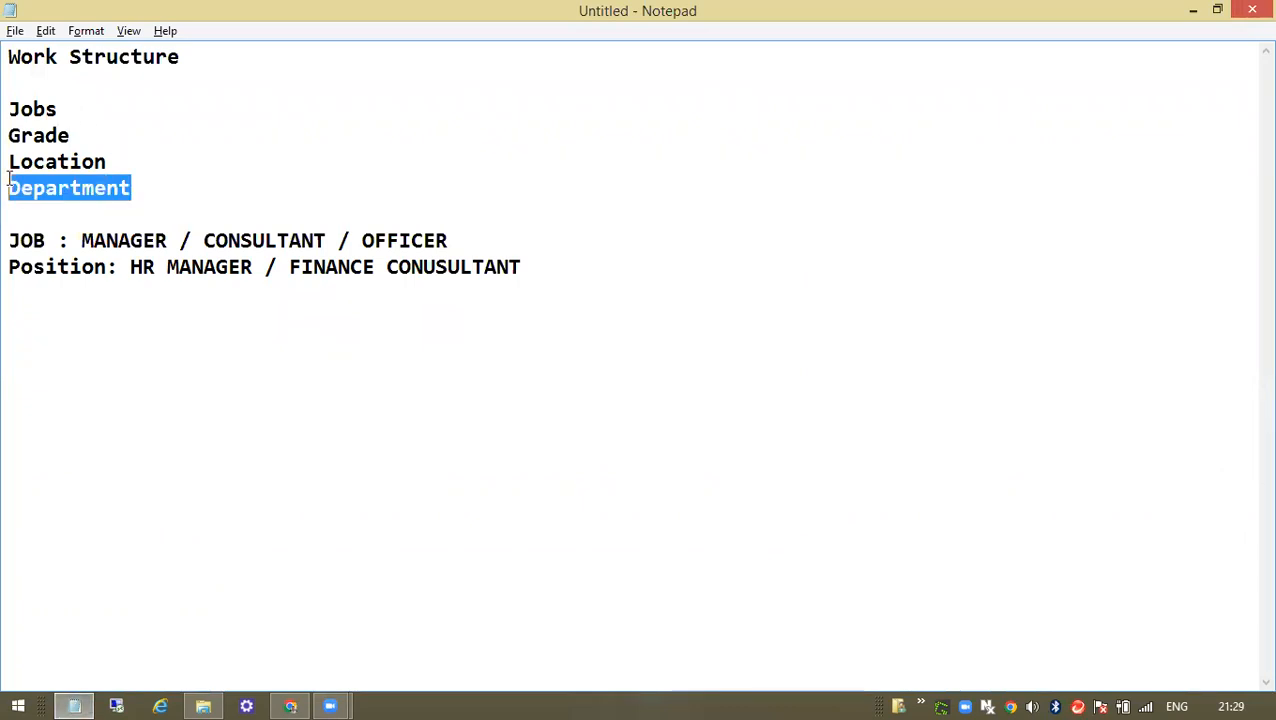
key("alt+Tab")
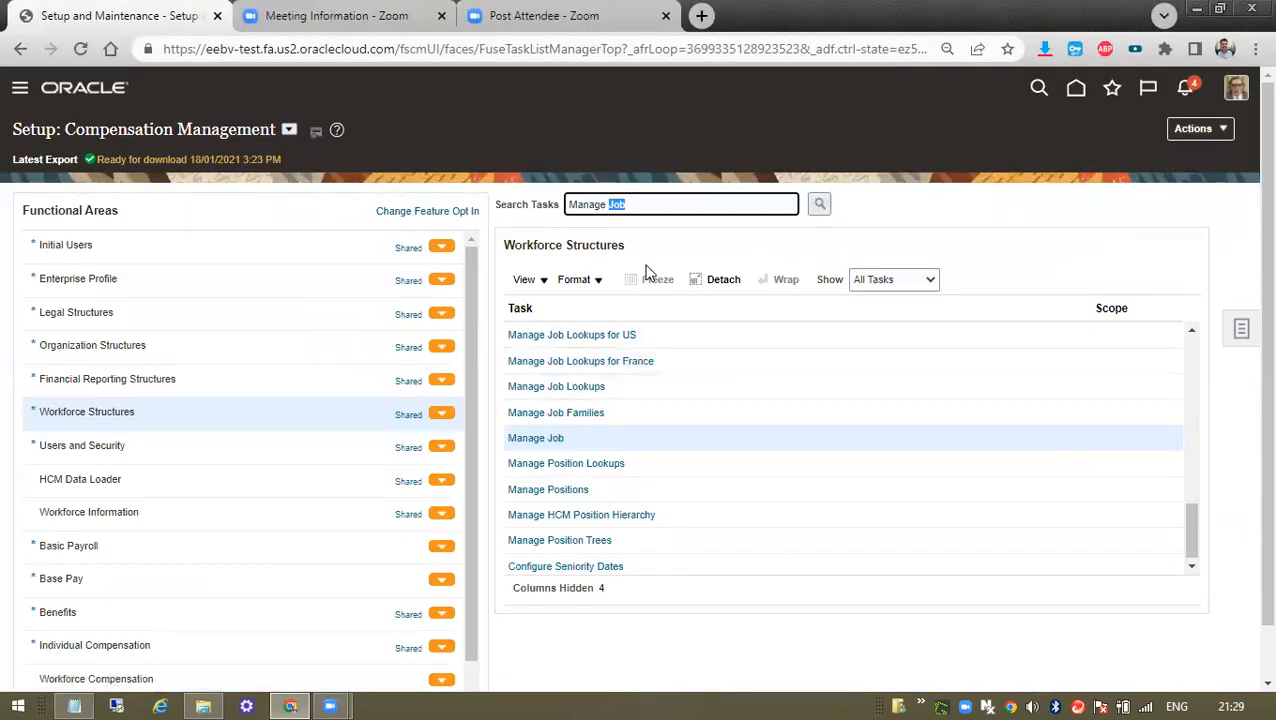
Search the setup tasks for "Manage Depart" and open the Manage Departments task
type("Depart")
left_click(820, 206)
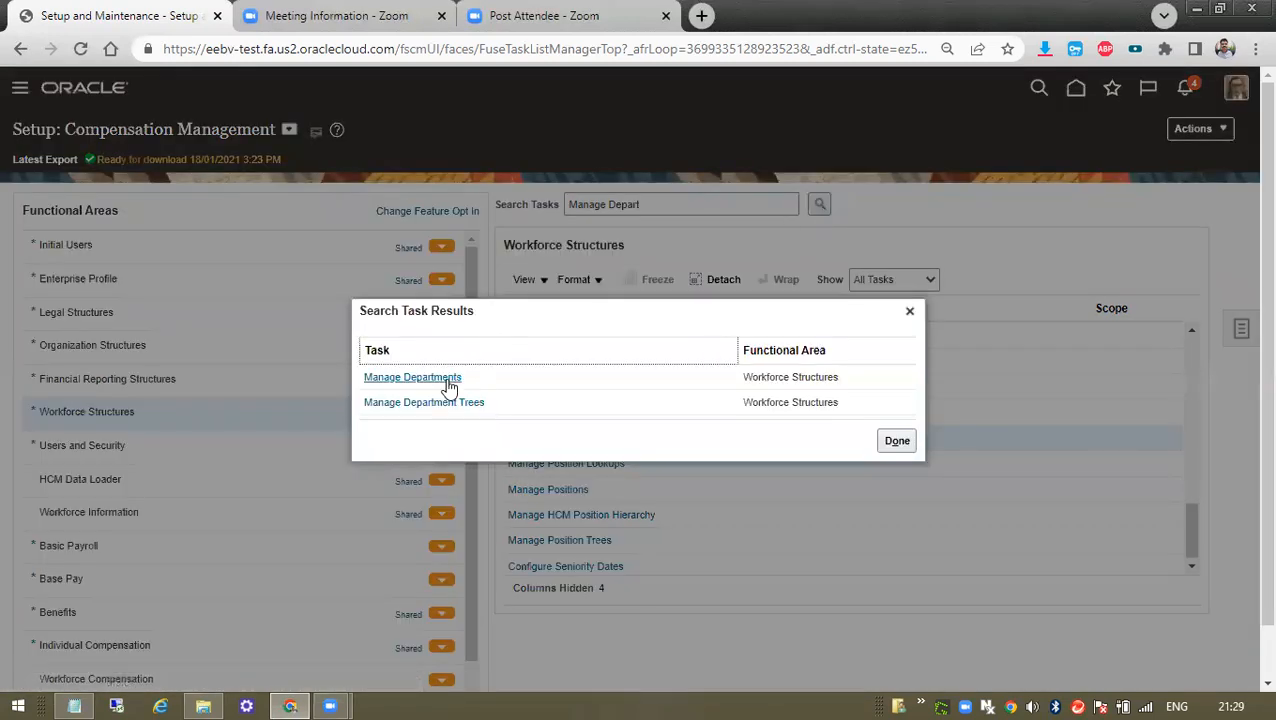
left_click(446, 377)
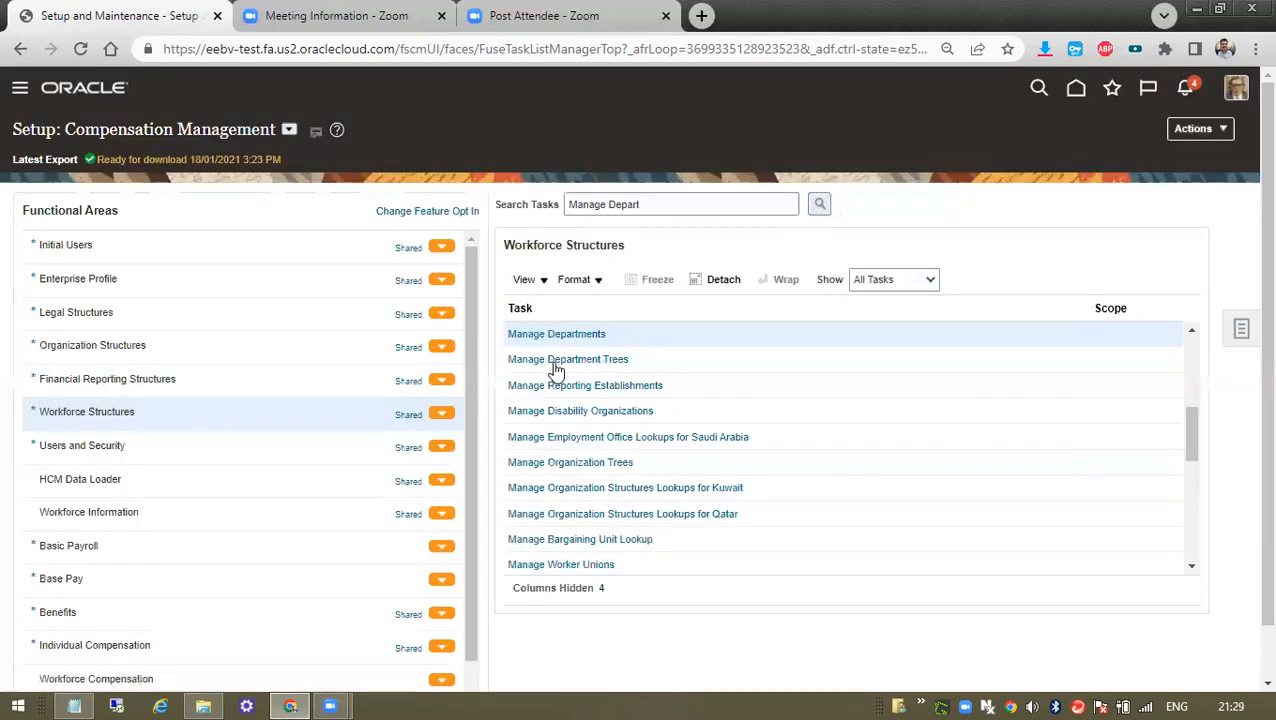
left_click(570, 334)
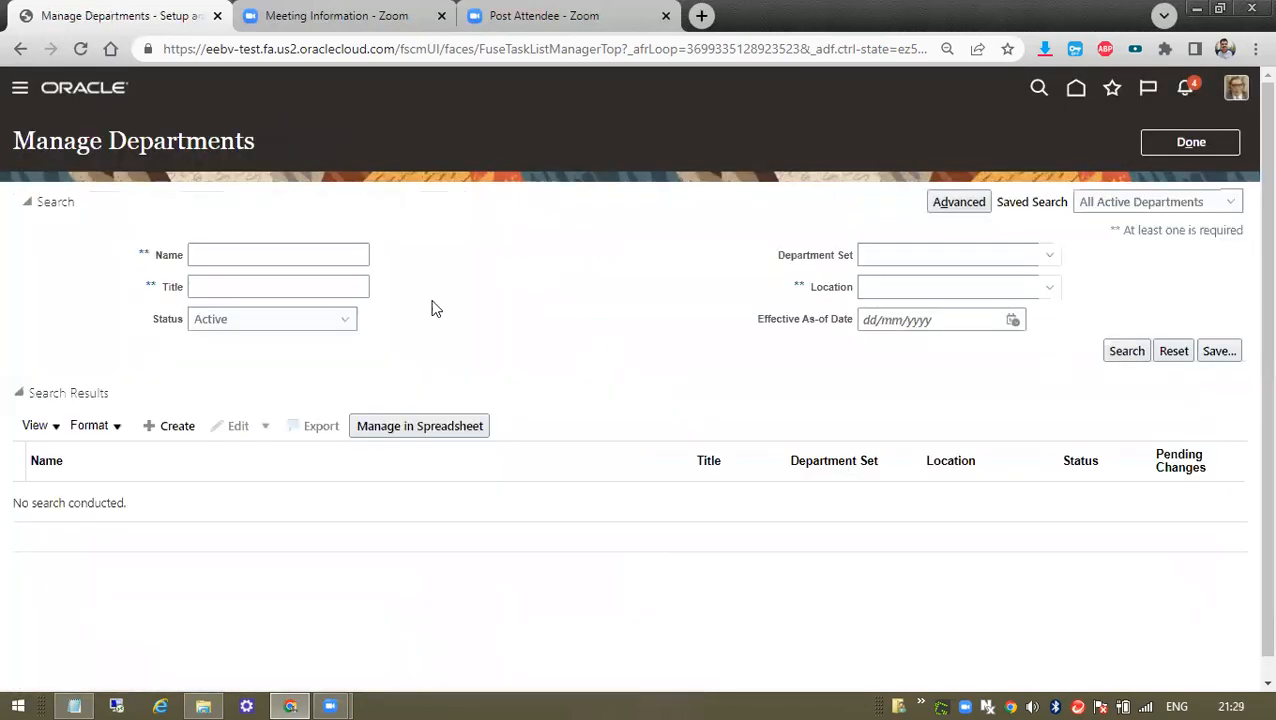
Start creating a new department and set its effective start date to 01/06/2022
left_click(180, 425)
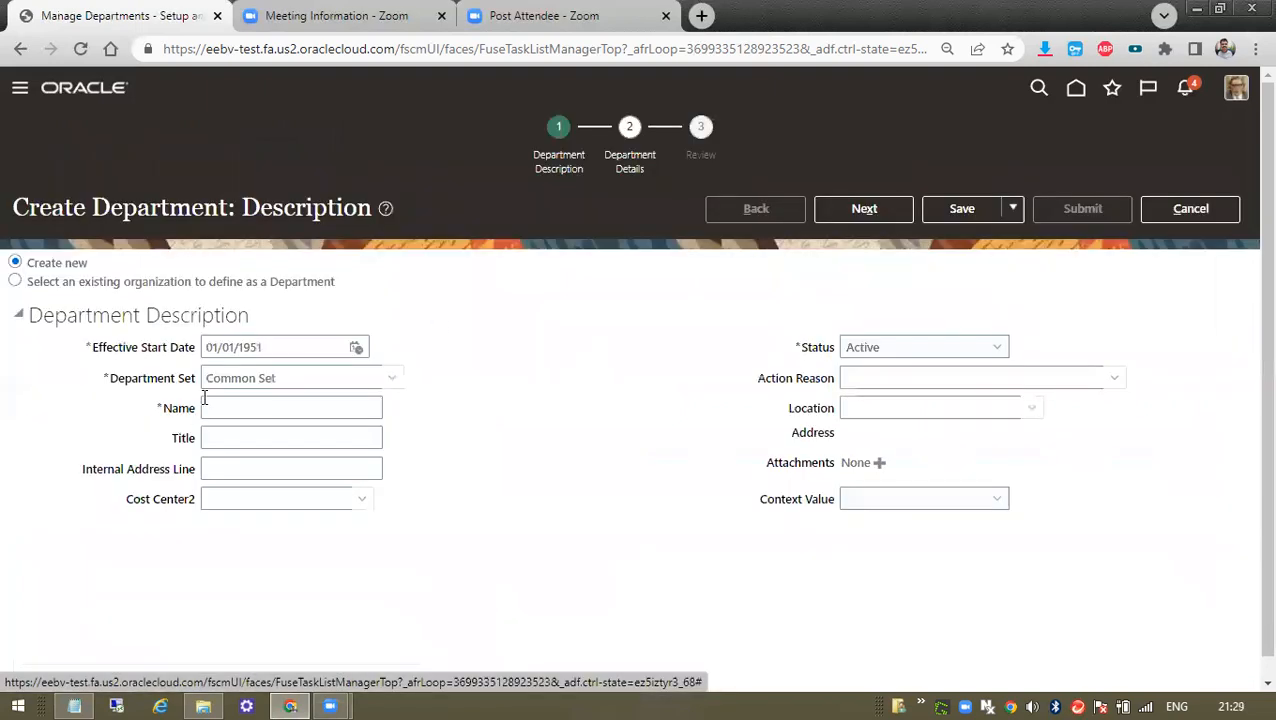
left_click(356, 347)
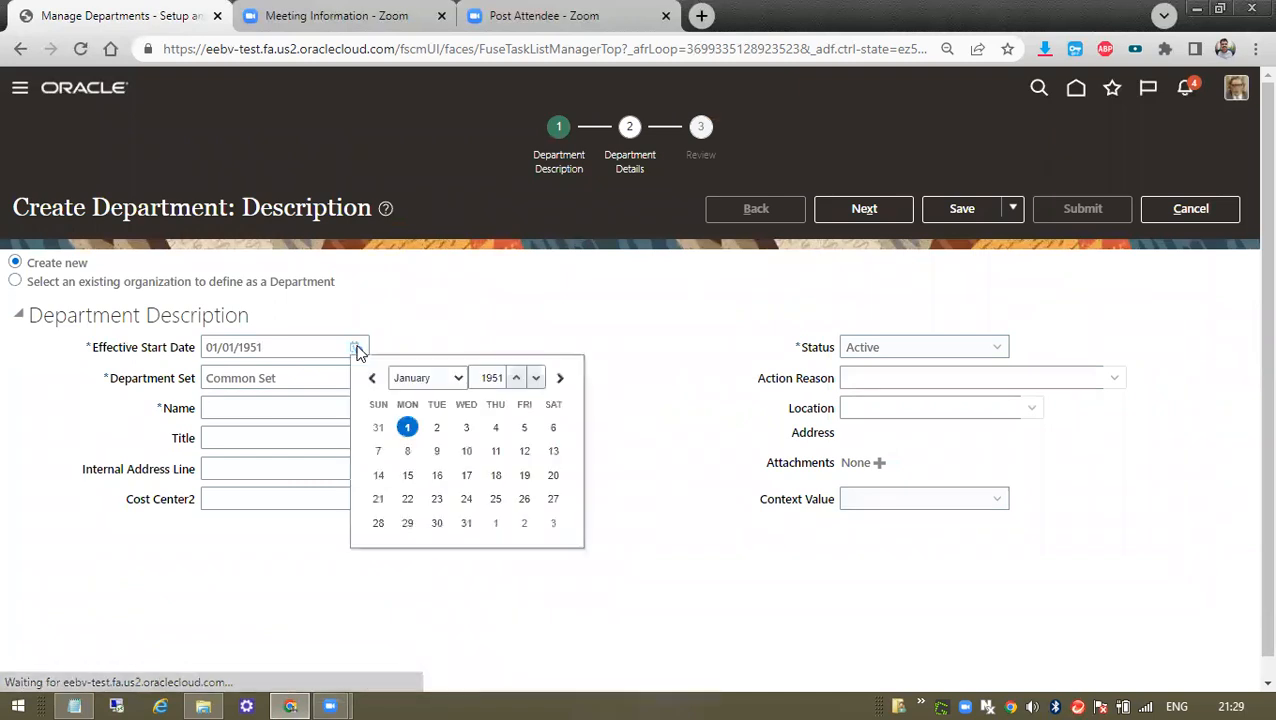
left_click(458, 378)
left_click(457, 379)
double_click(490, 377)
type("2")
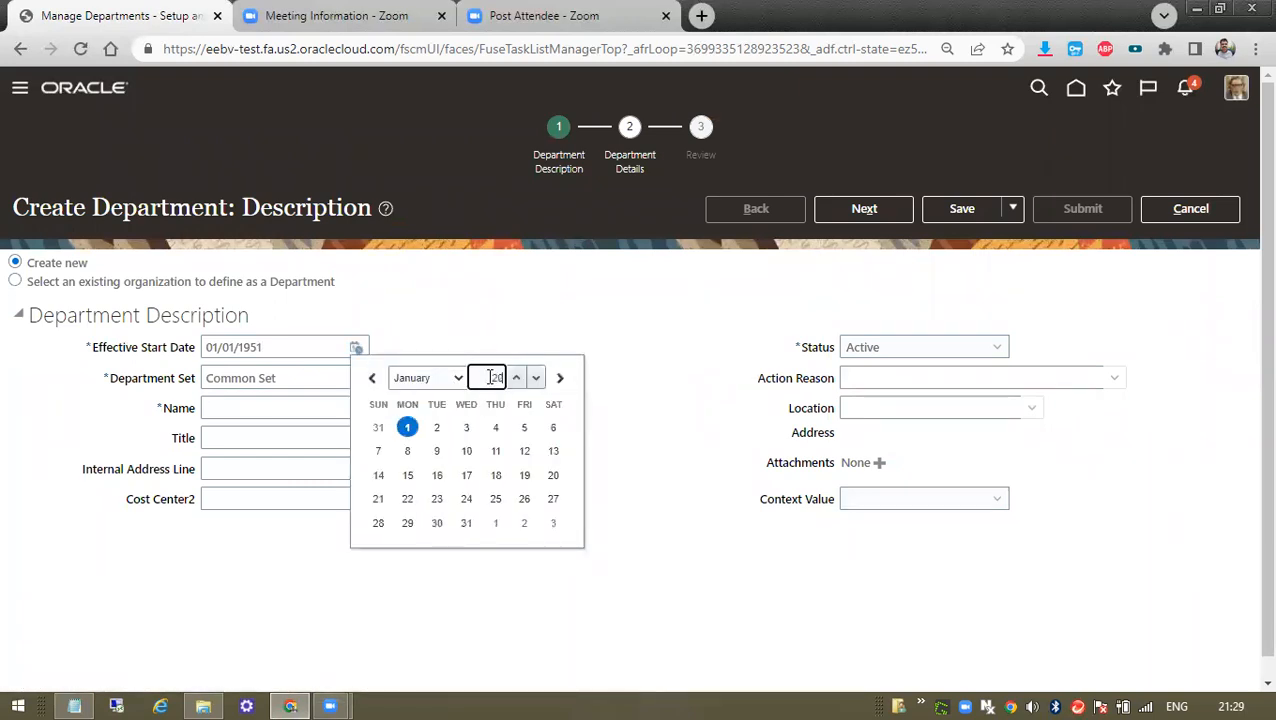
type("022")
left_click(429, 380)
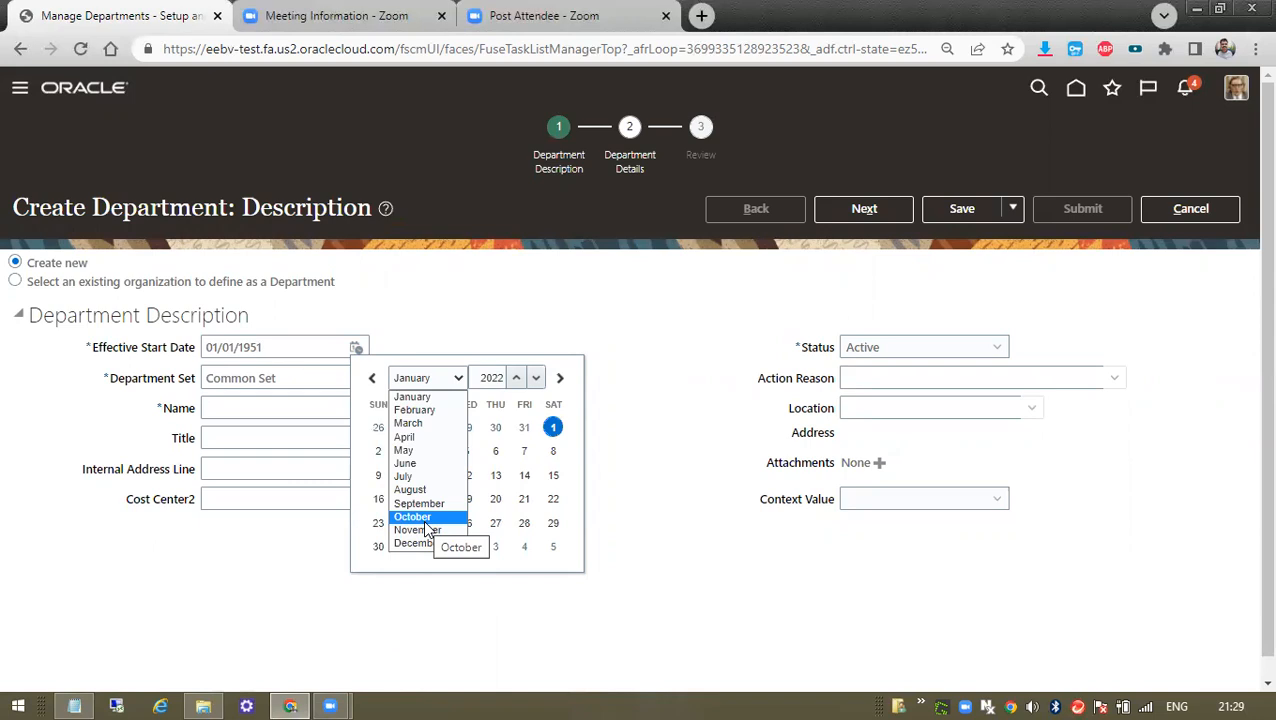
left_click(405, 463)
left_click(469, 426)
Name the department "DIP HR Department" and use the same text as its title
left_click(263, 407)
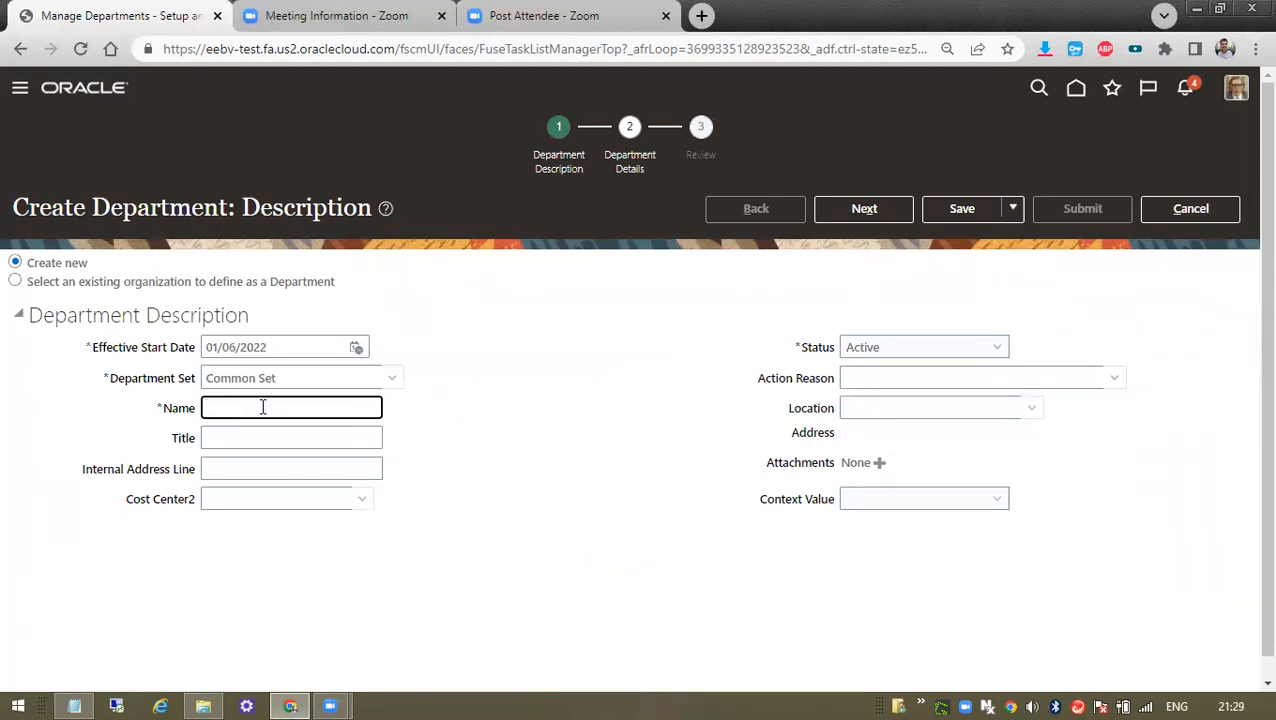
type("DIP HR Department")
left_click(247, 438)
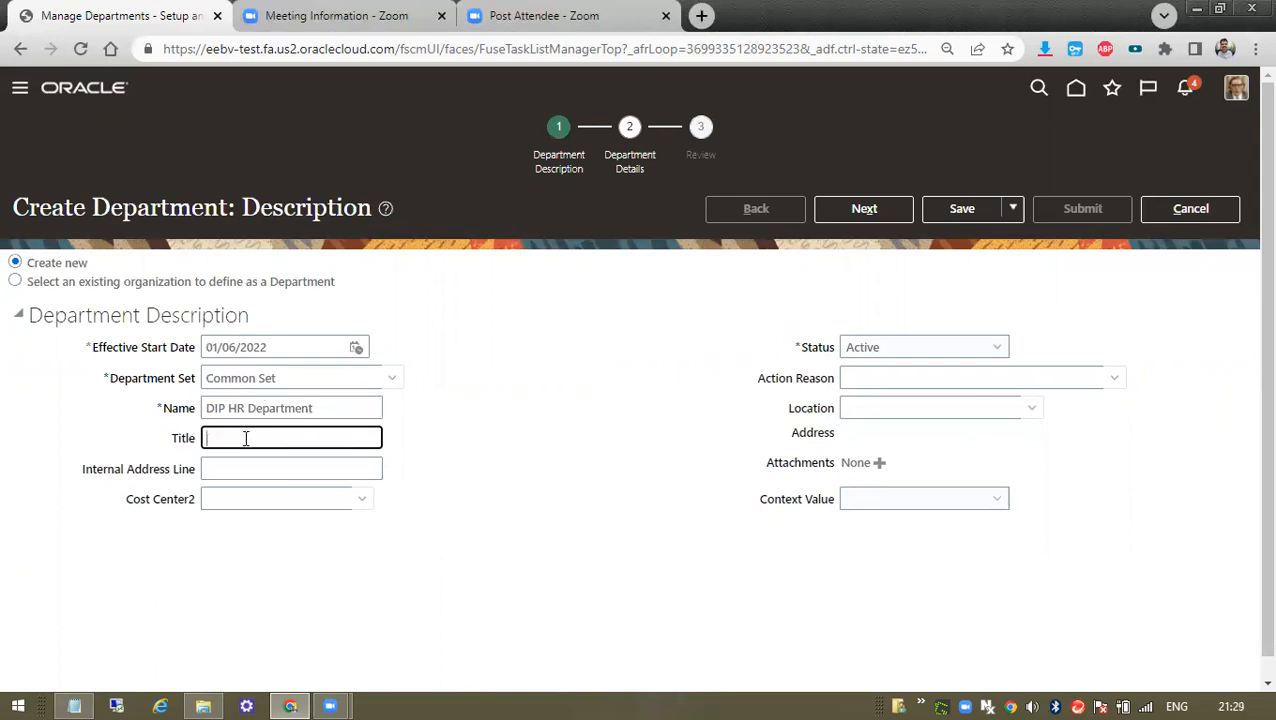
left_click_drag(322, 413, 173, 418)
key("ctrl+c")
left_click(227, 440)
key("ctrl+v")
Examine the department's remaining description fields, including Internal Address Line, Cost Center2 and Context Value, and briefly check the Notepad notes
left_click(232, 467)
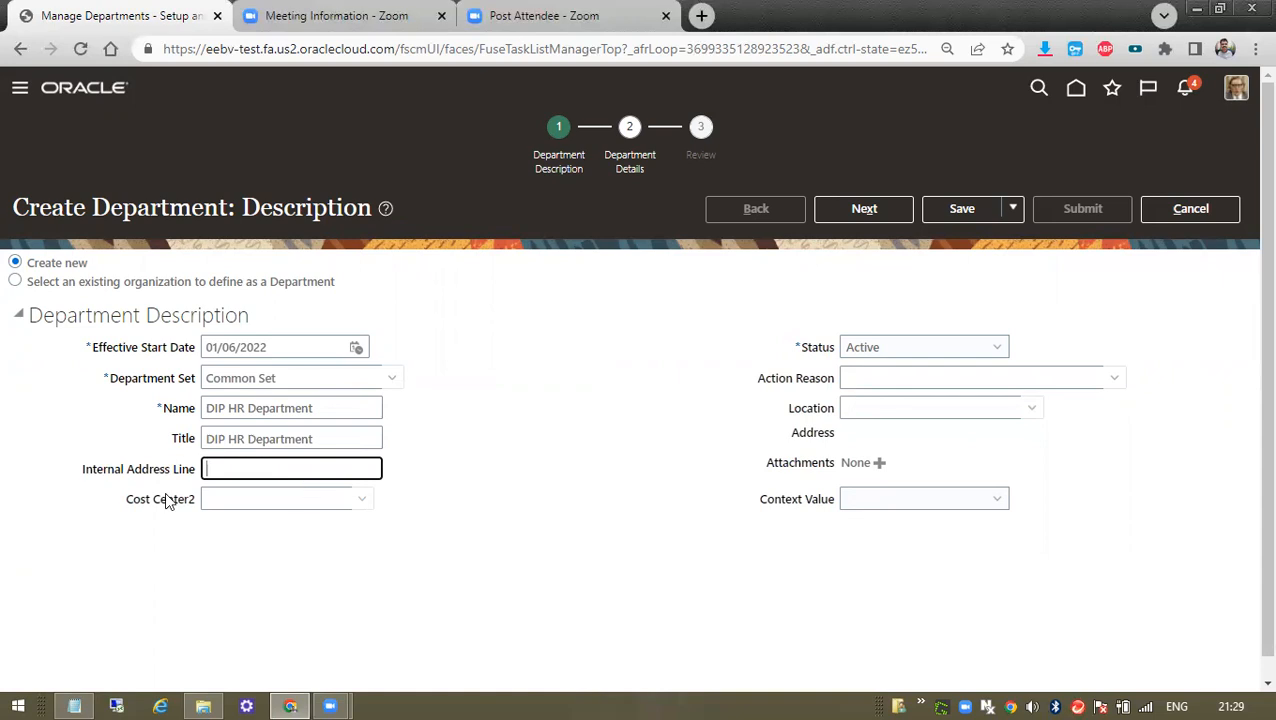
left_click_drag(80, 472, 298, 489)
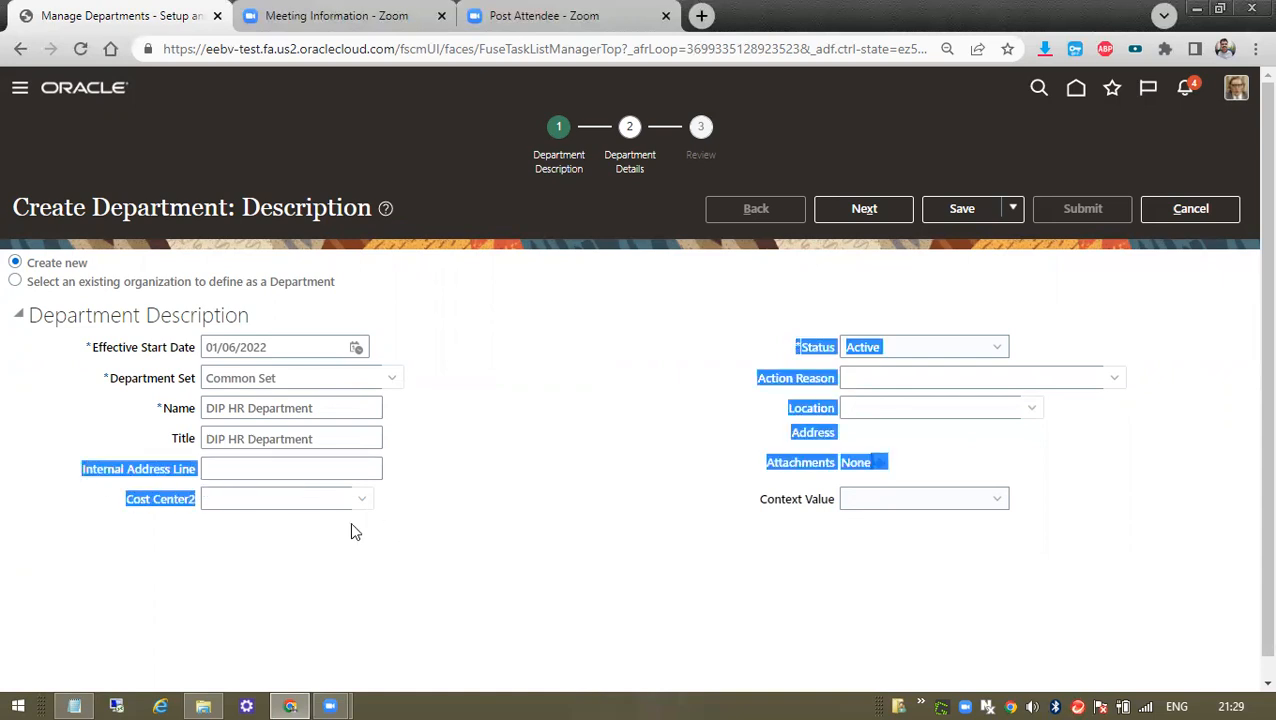
left_click(118, 478)
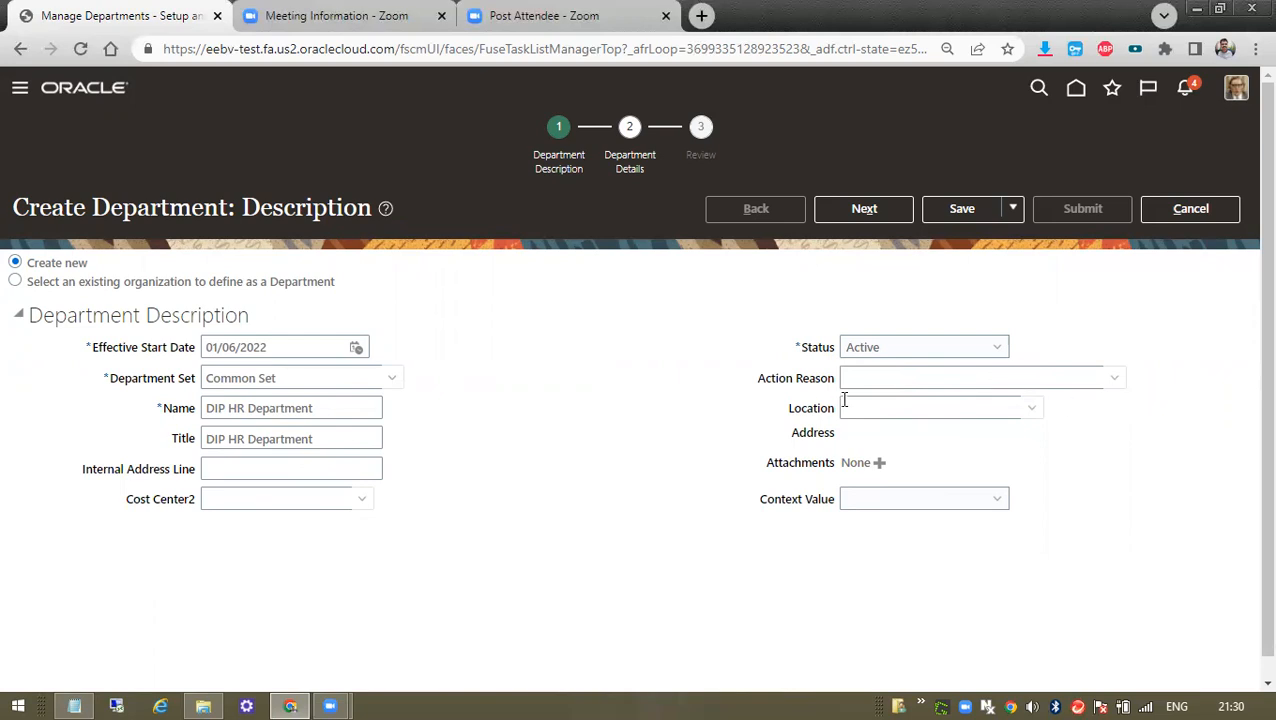
left_click(860, 503)
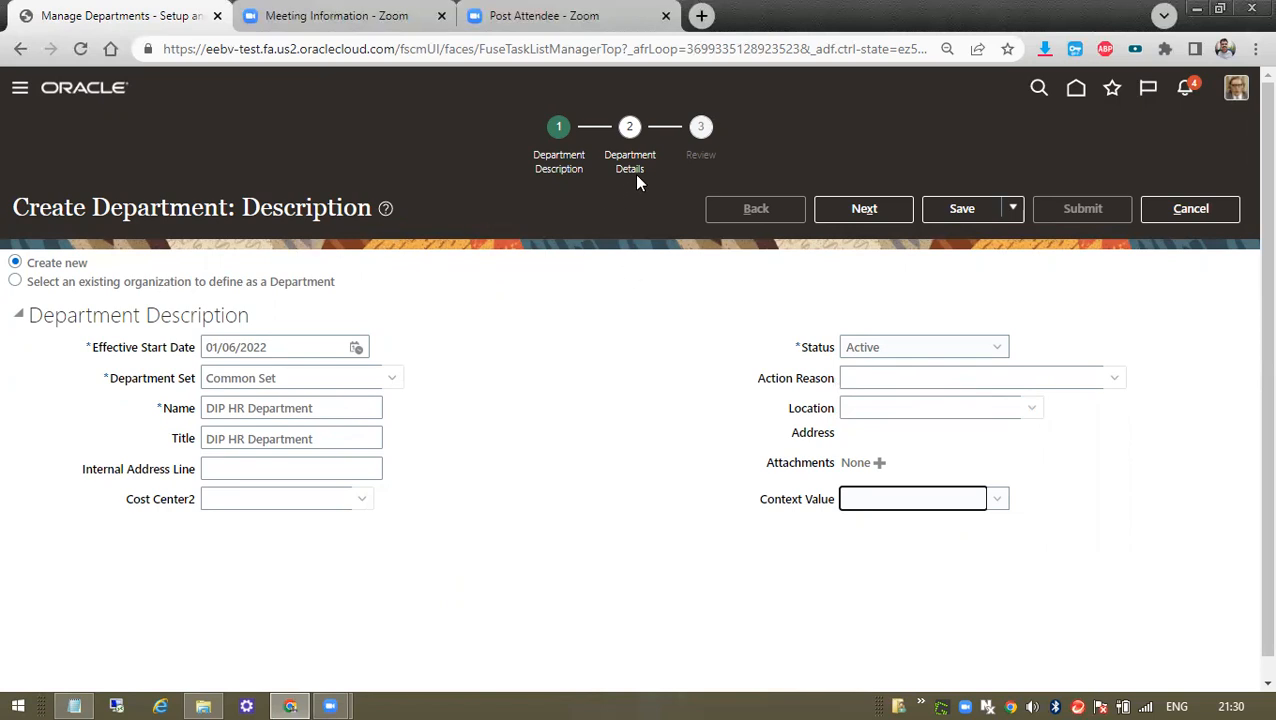
left_click(74, 706)
left_click(1193, 10)
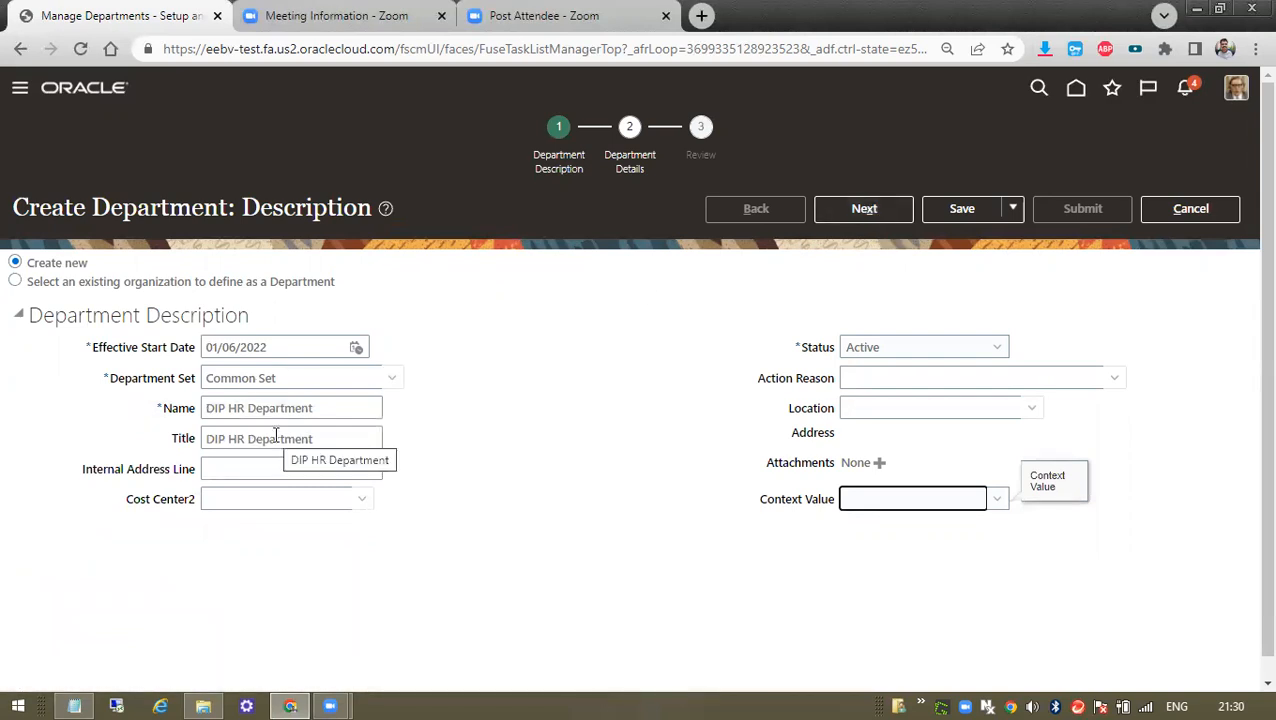
Advance the creation of DIP HR Department through the Department Details stage to the Review stage, leaving the detail fields blank
left_click_drag(336, 408, 204, 408)
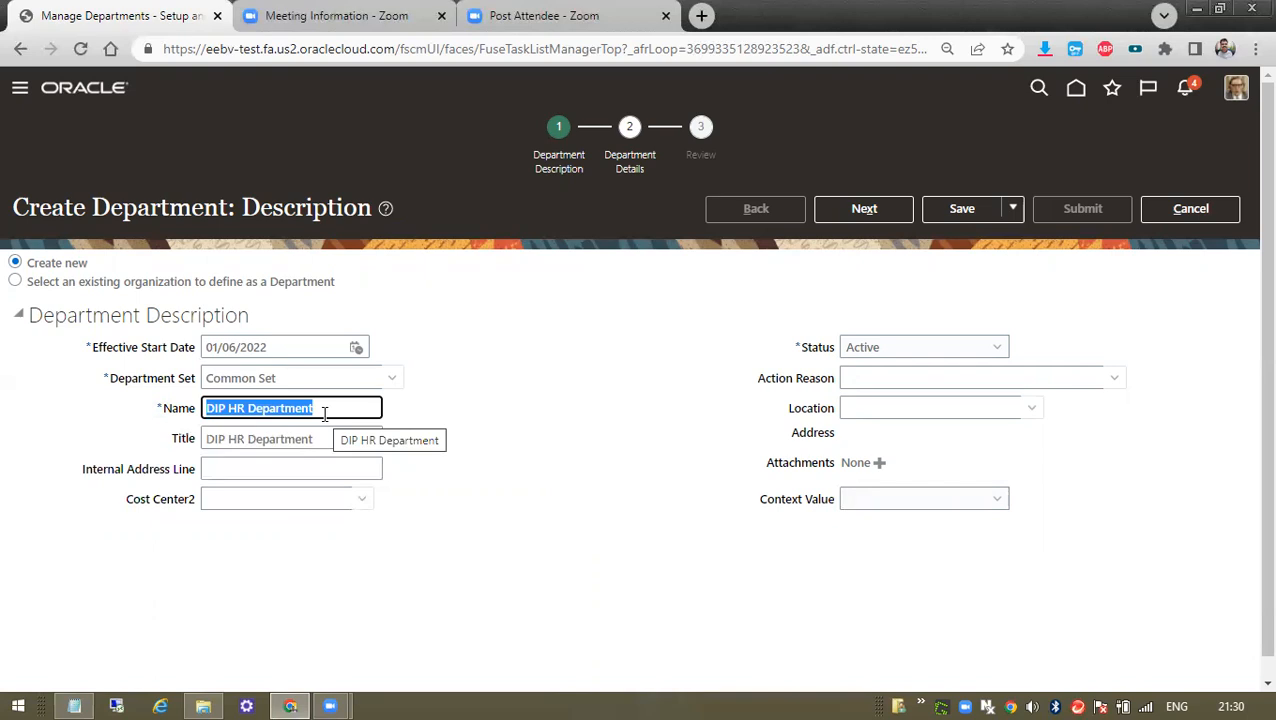
left_click(855, 218)
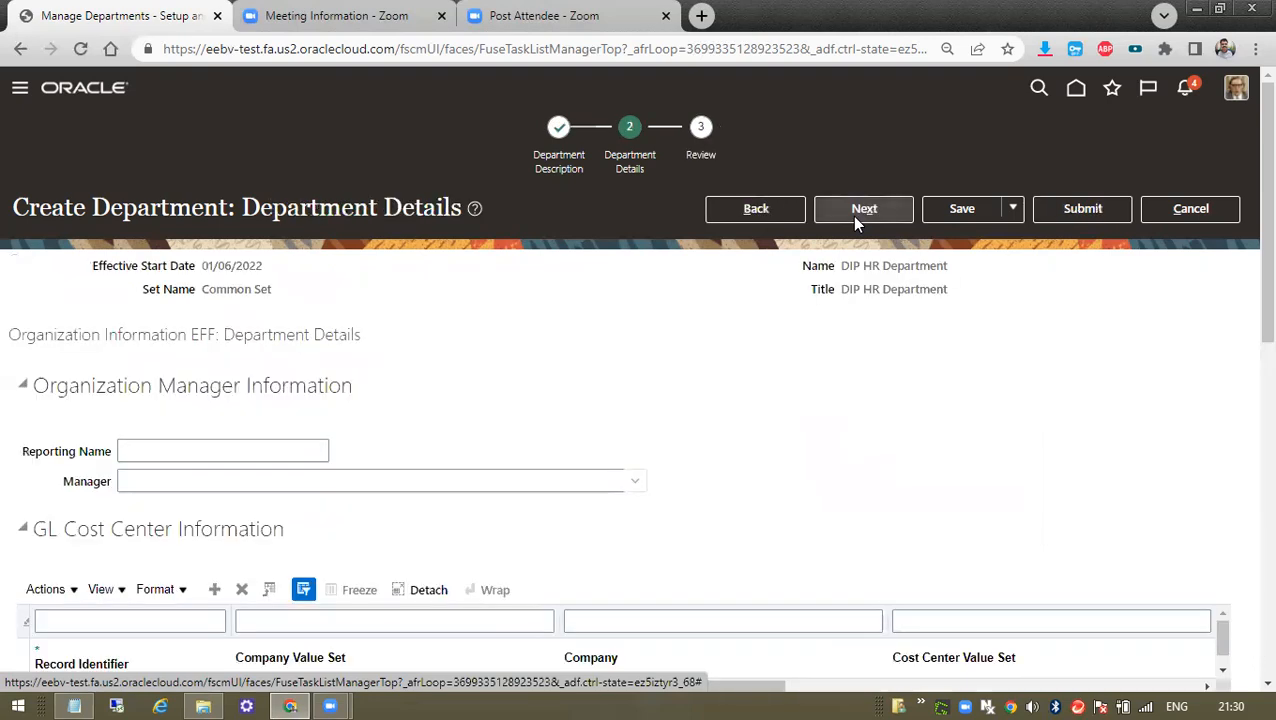
scroll(925, 511, "down", 3)
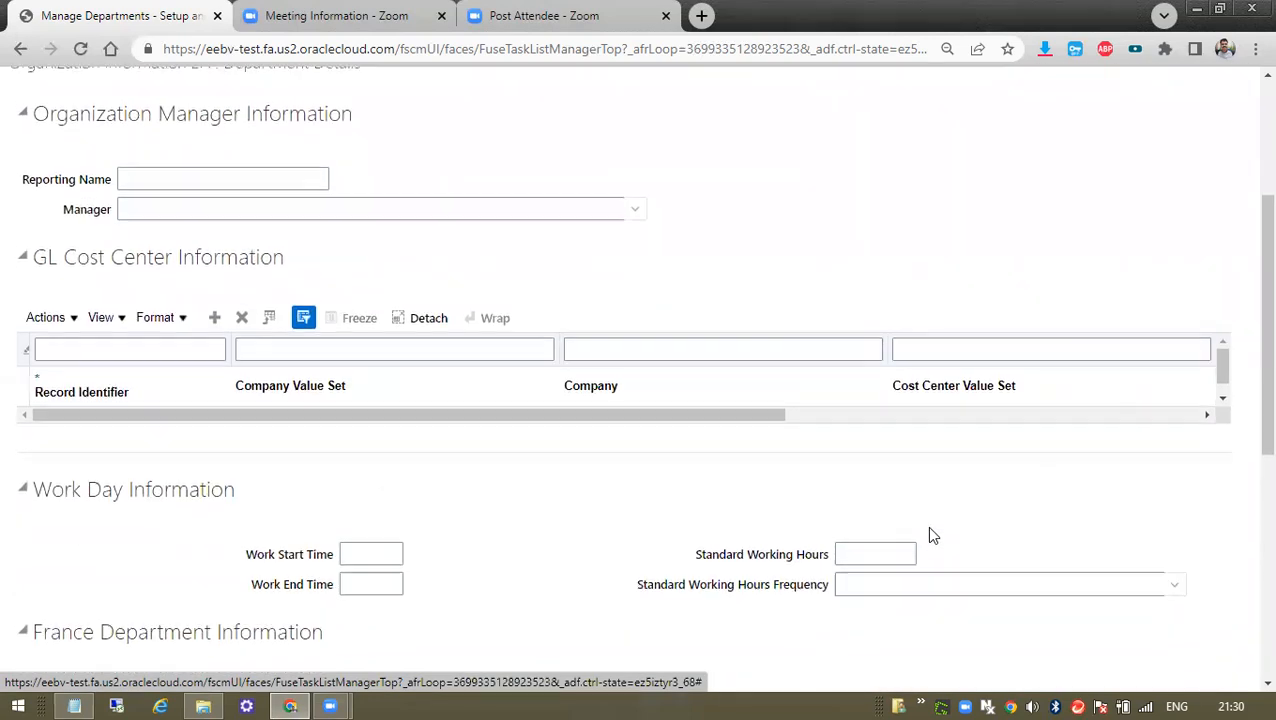
scroll(926, 525, "up", 3)
left_click(875, 218)
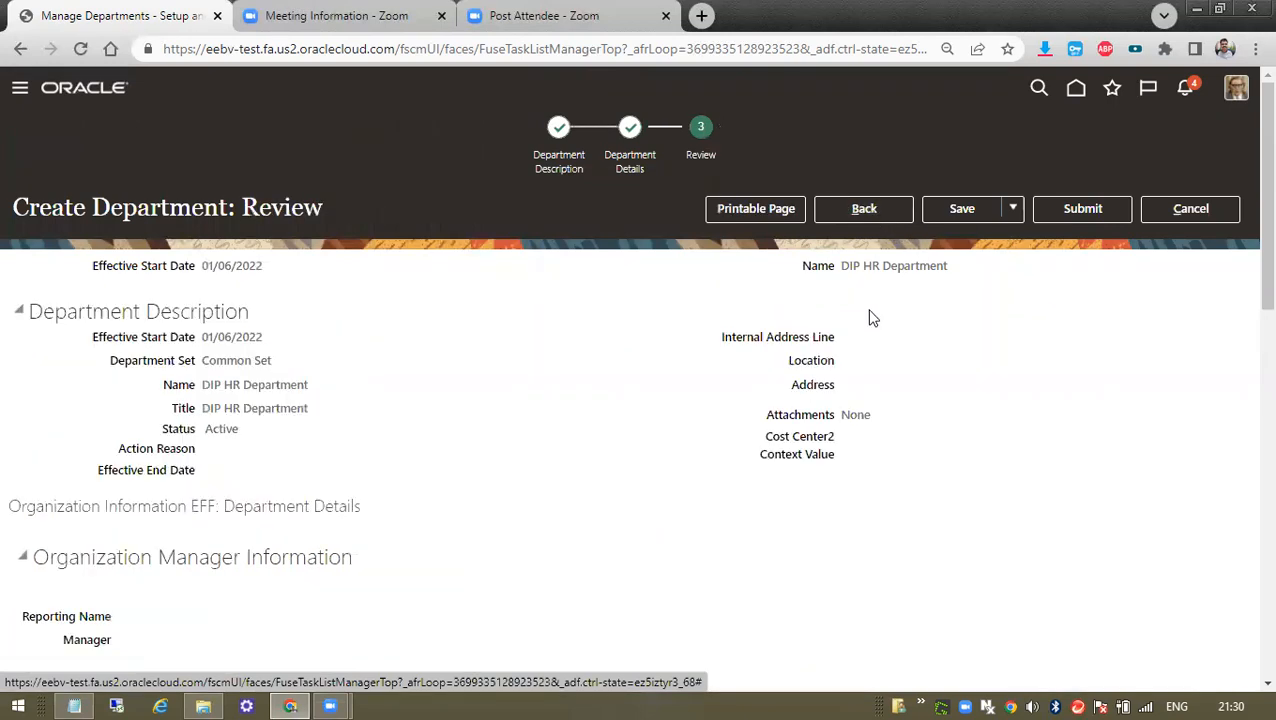
Review the DIP HR Department summary and submit the new department, accepting the submission request
scroll(815, 561, "down", 3)
scroll(797, 502, "up", 3)
left_click_drag(202, 338, 271, 337)
left_click(376, 375)
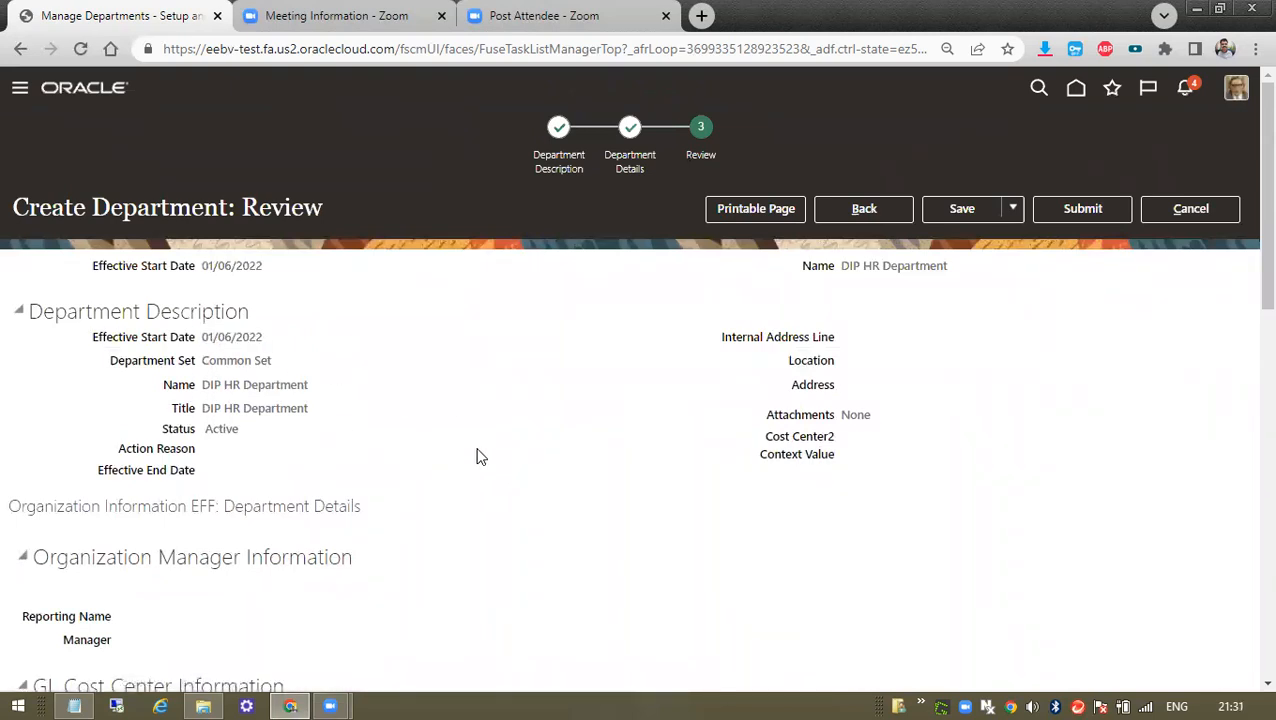
scroll(476, 448, "down", 2)
scroll(622, 462, "up", 2)
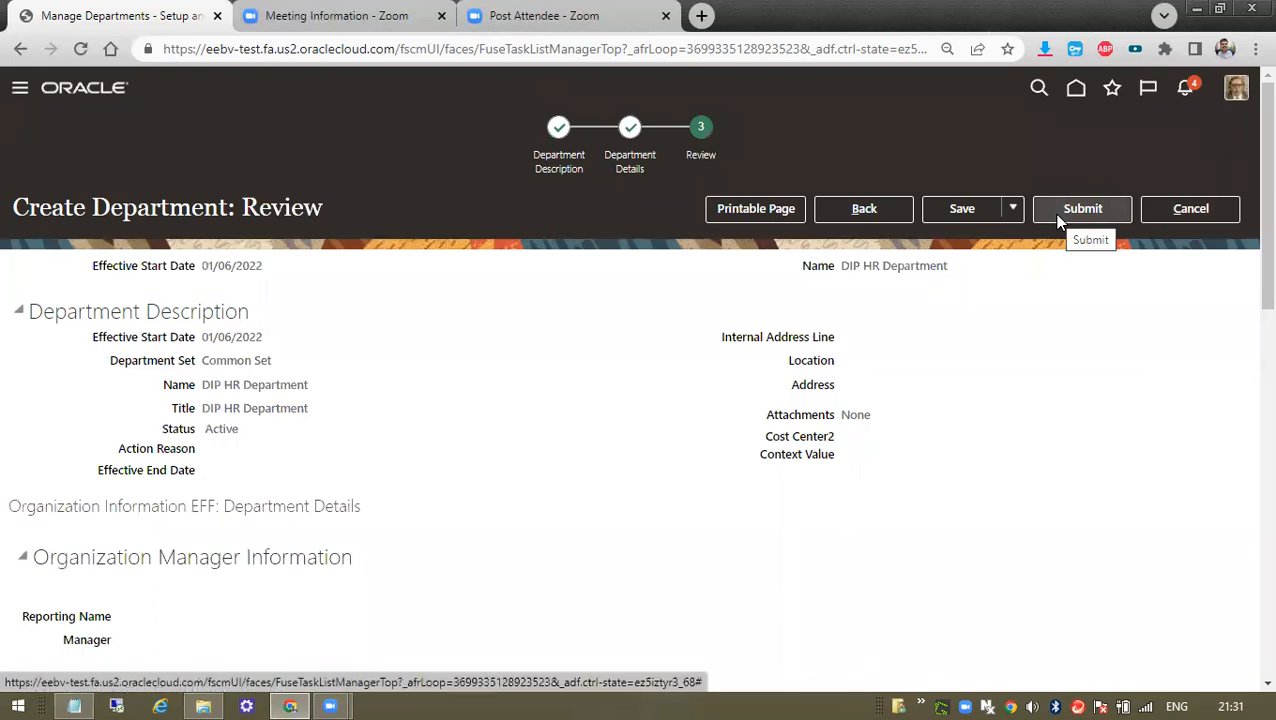
left_click_drag(197, 312, 860, 390)
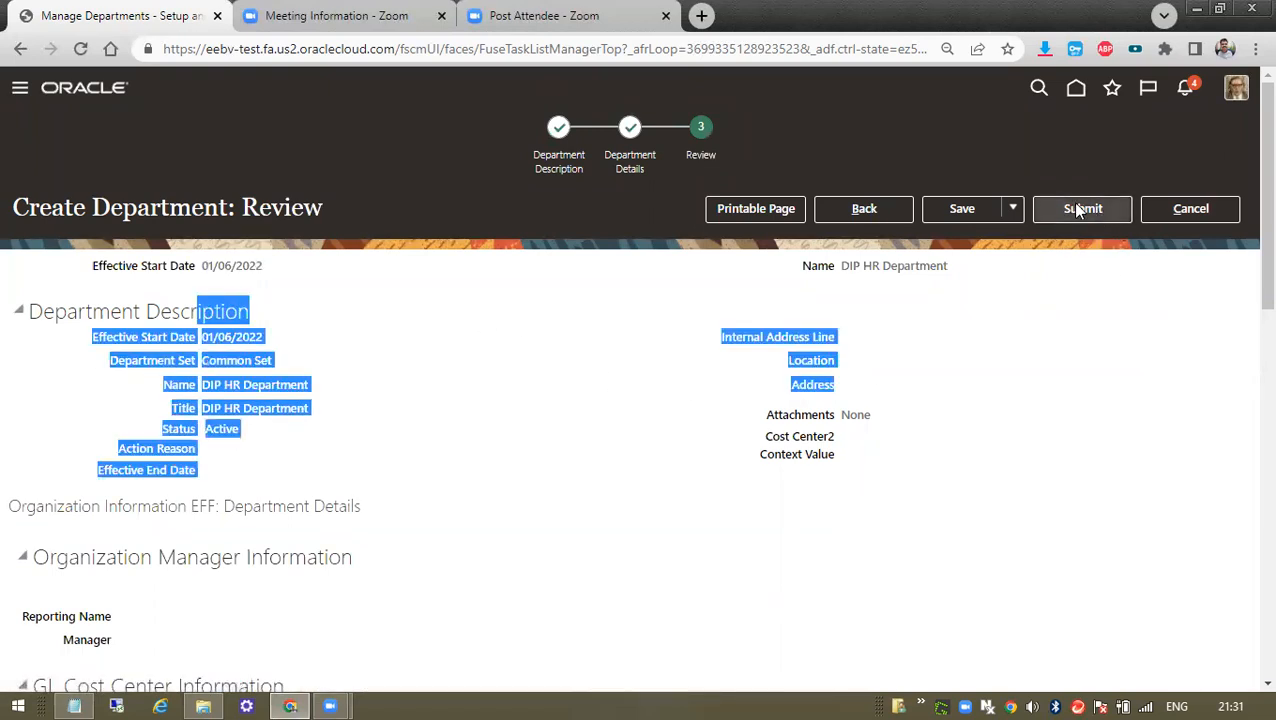
left_click(1075, 207)
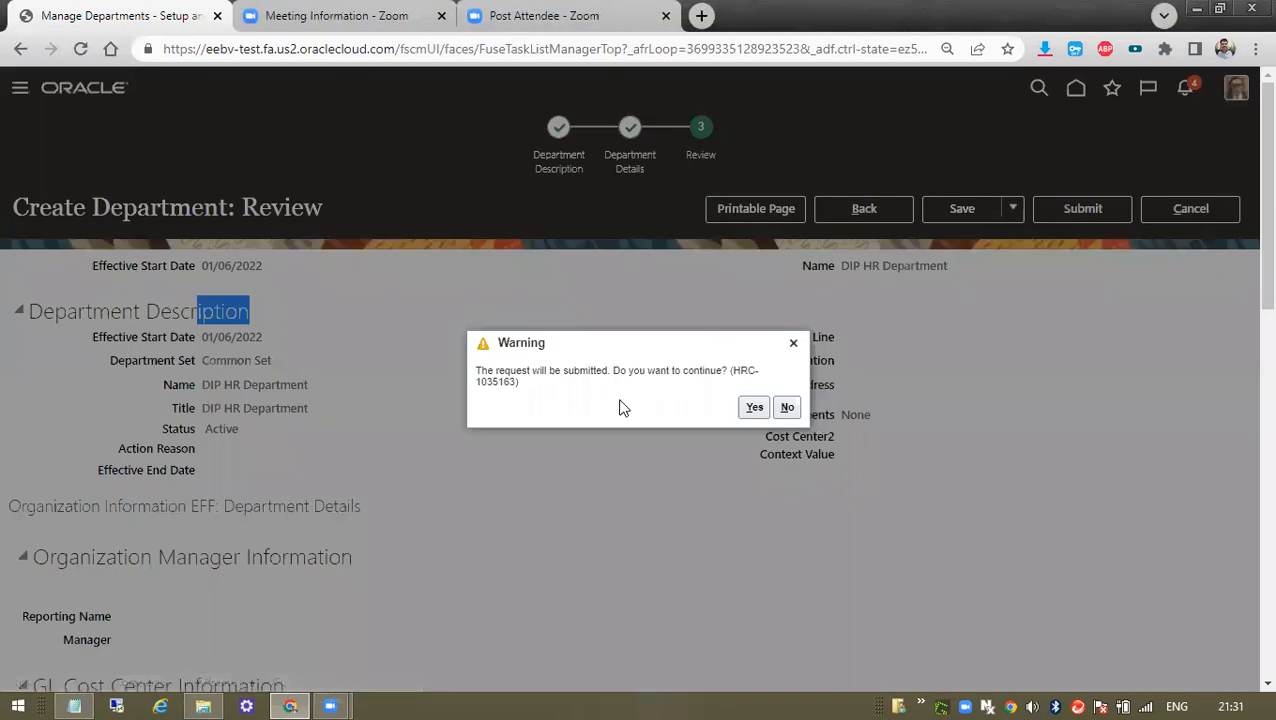
left_click(750, 408)
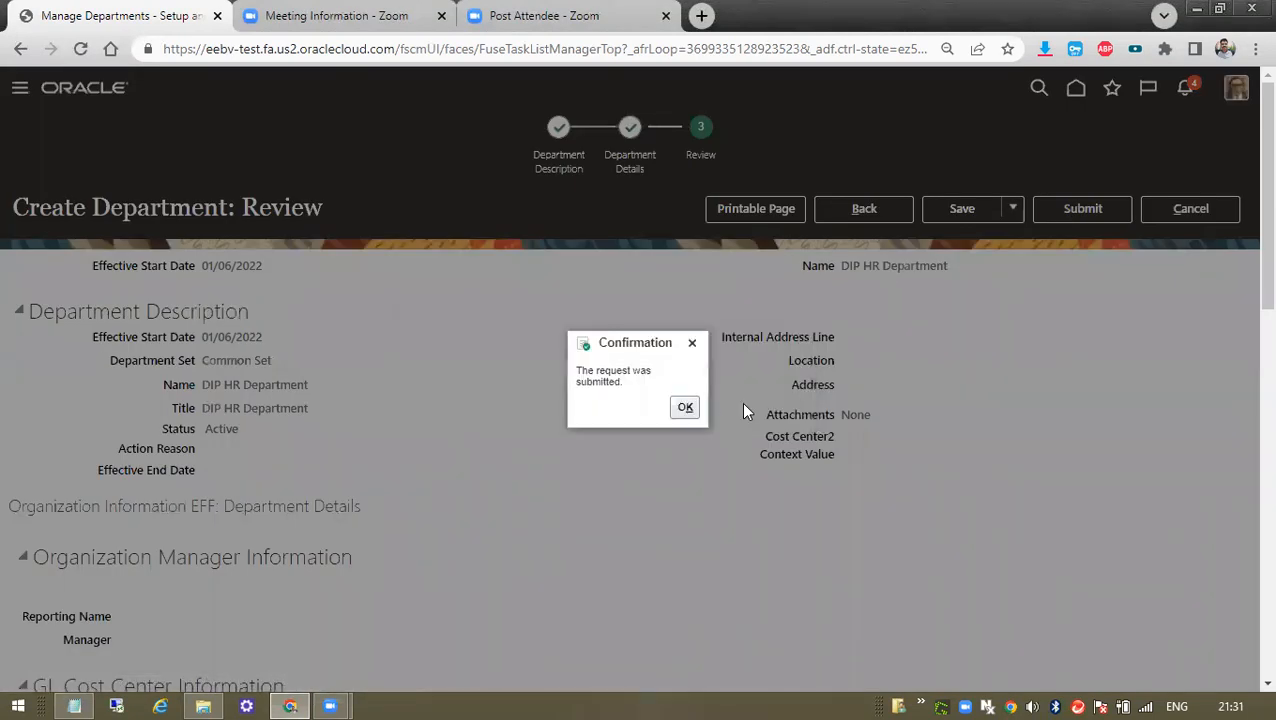
left_click(686, 408)
Search the departments by the name "DIP" and open the DIP HR Department record
left_click(260, 252)
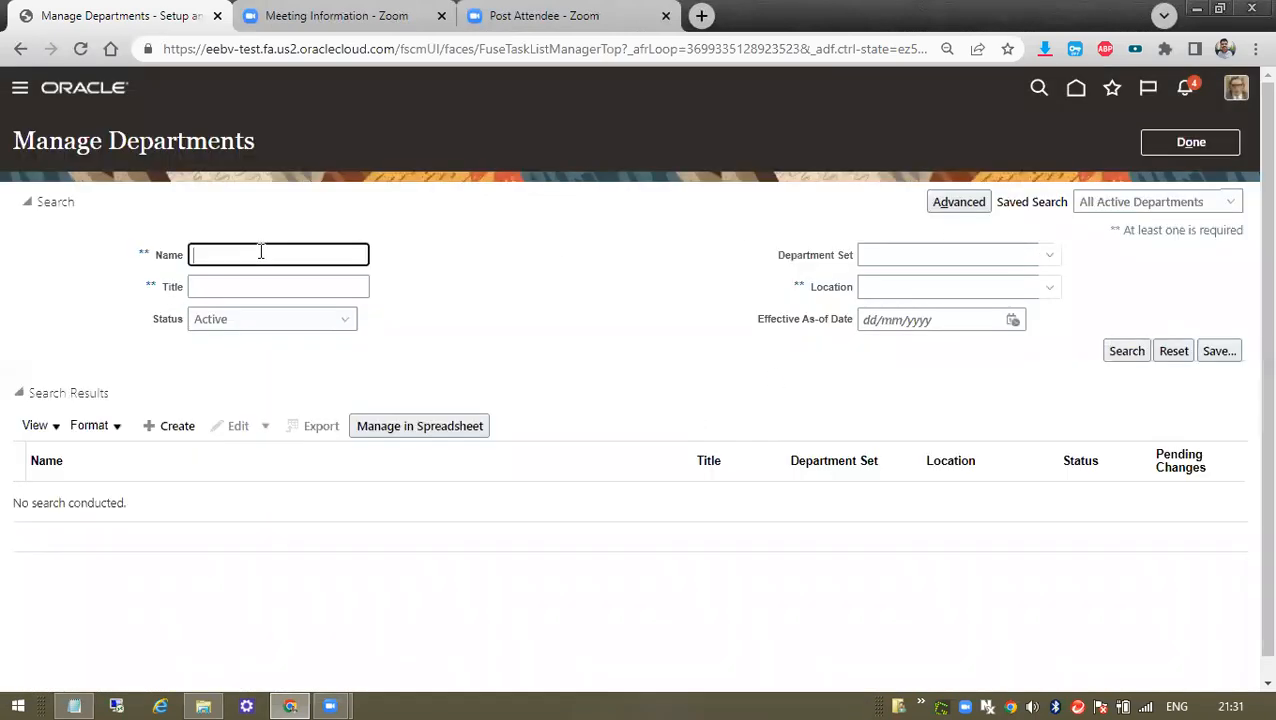
type("DIP")
left_click(1130, 352)
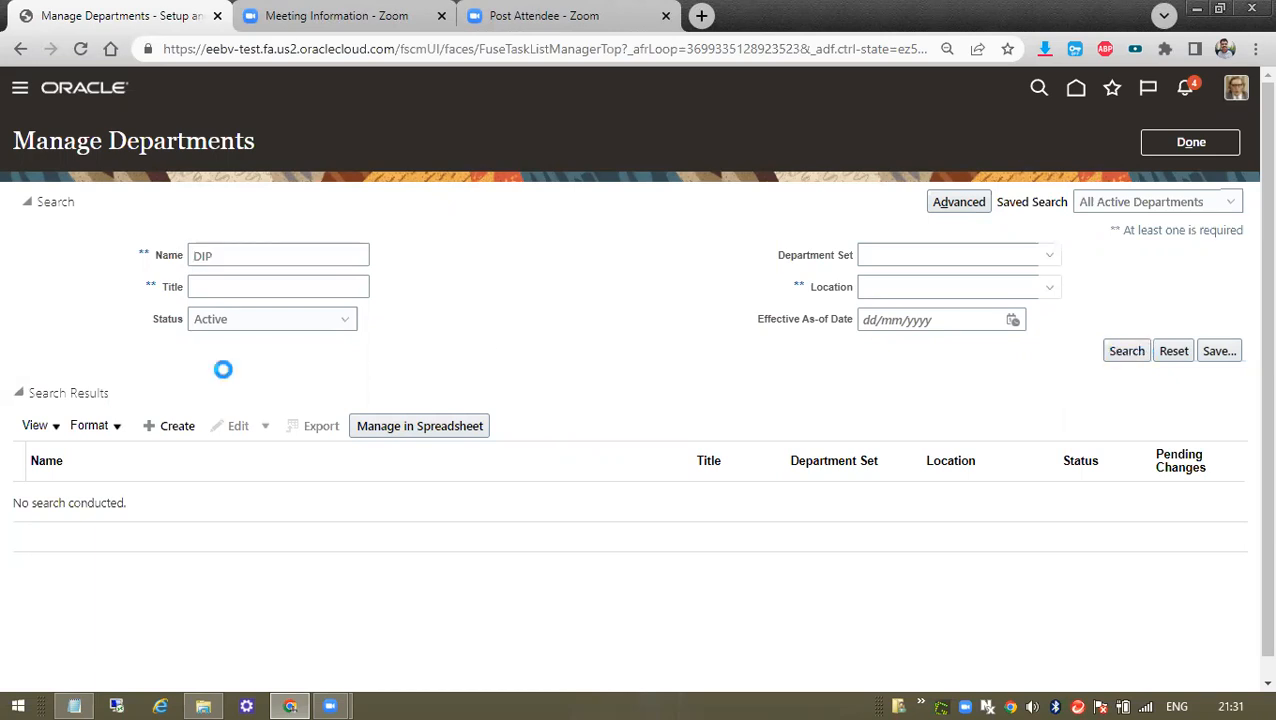
left_click(116, 498)
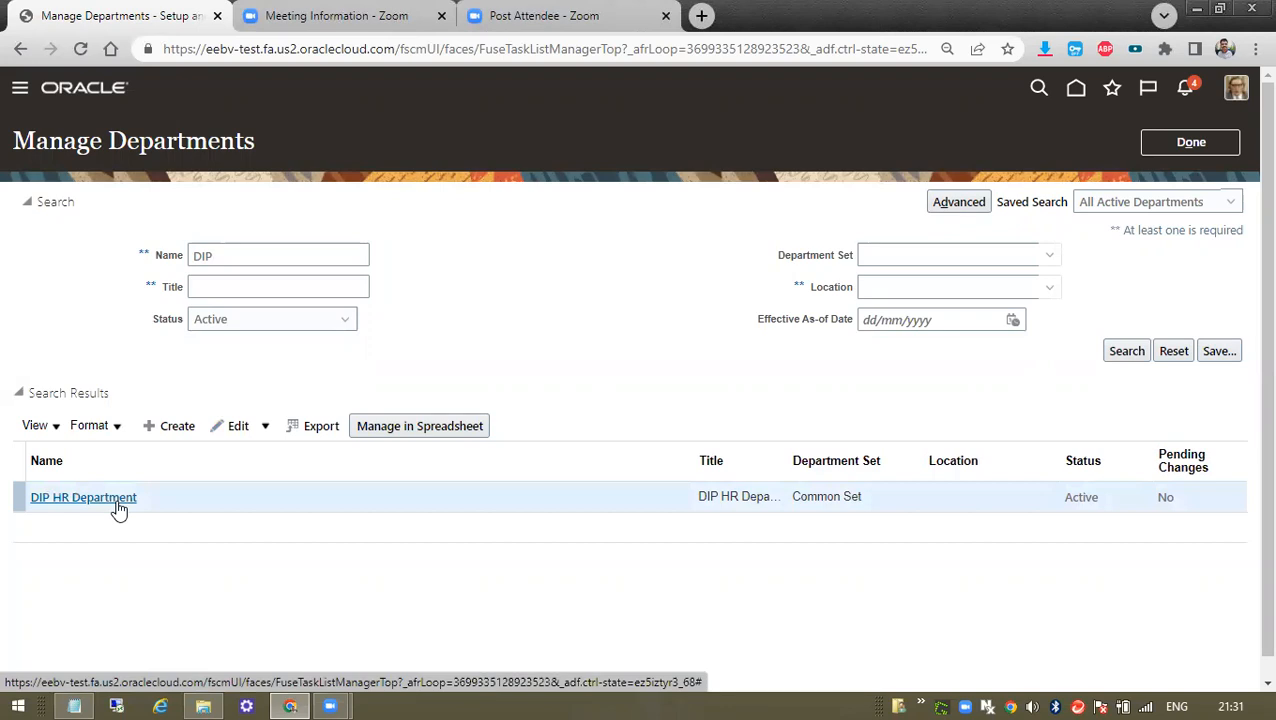
left_click(117, 504)
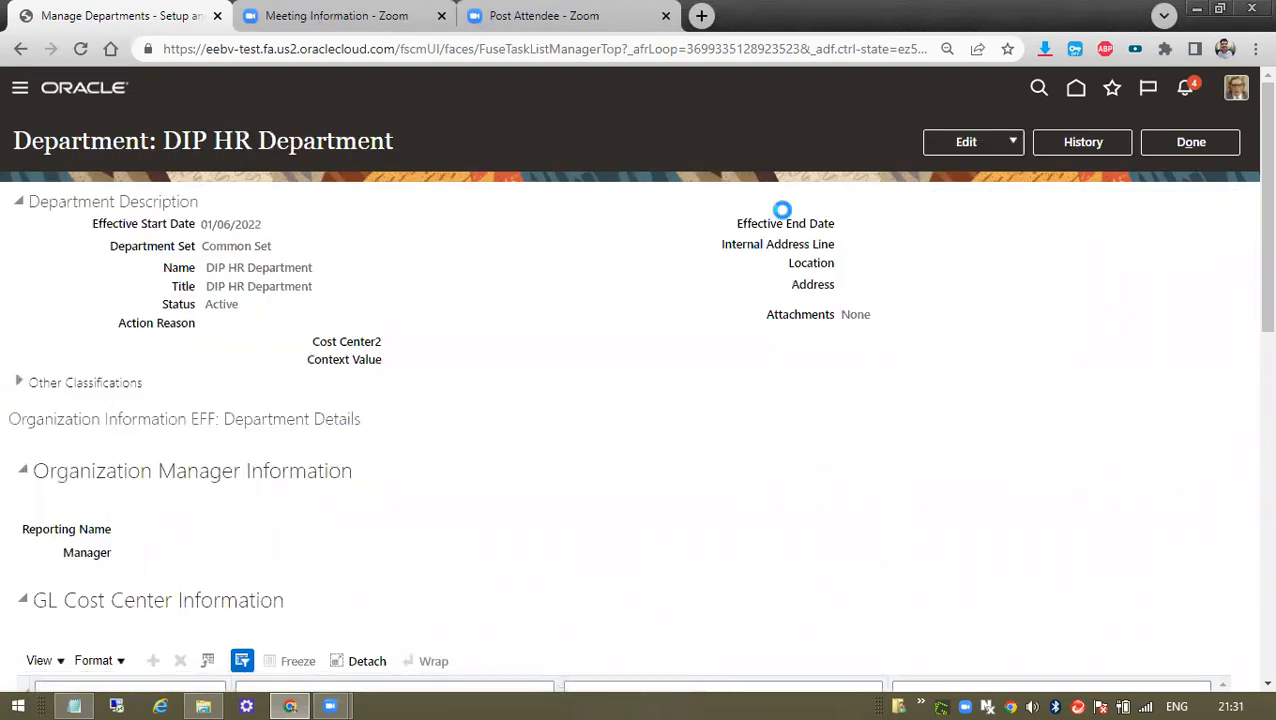
Open DIP HR Department for editing to examine its information sections, then discard the edit and return to the department search
left_click(966, 145)
left_click(966, 195)
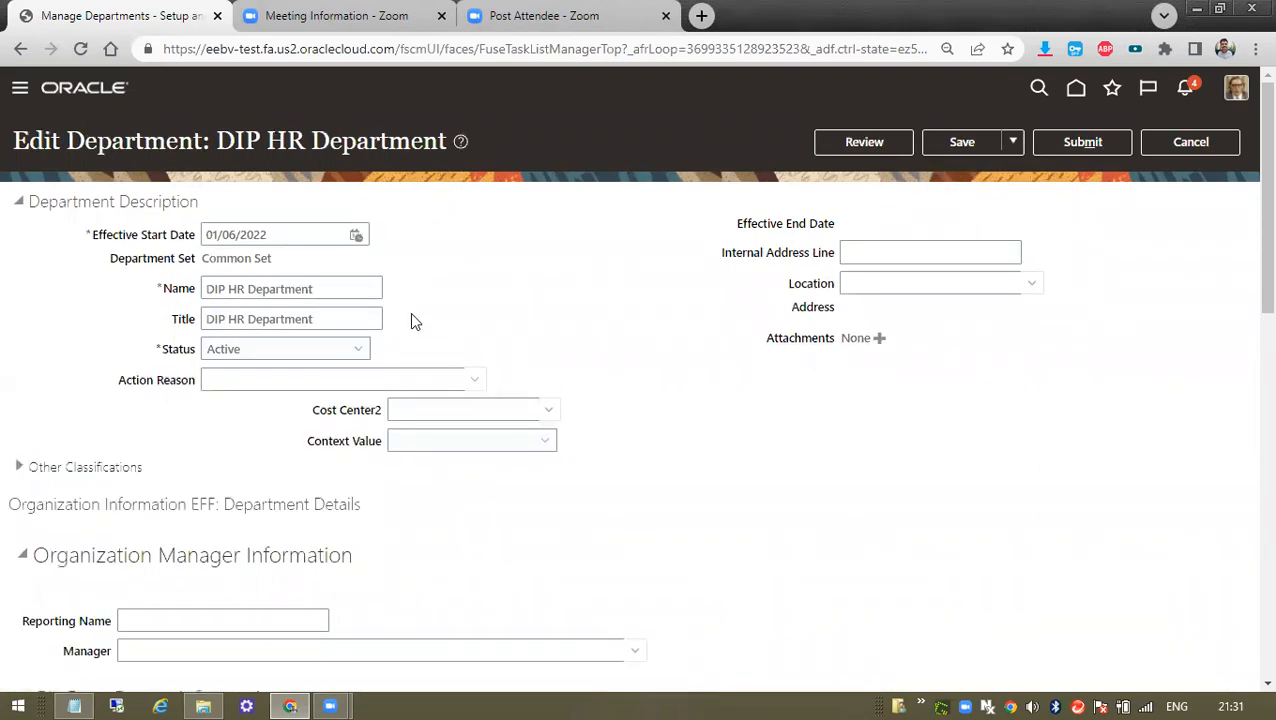
scroll(561, 478, "down", 7)
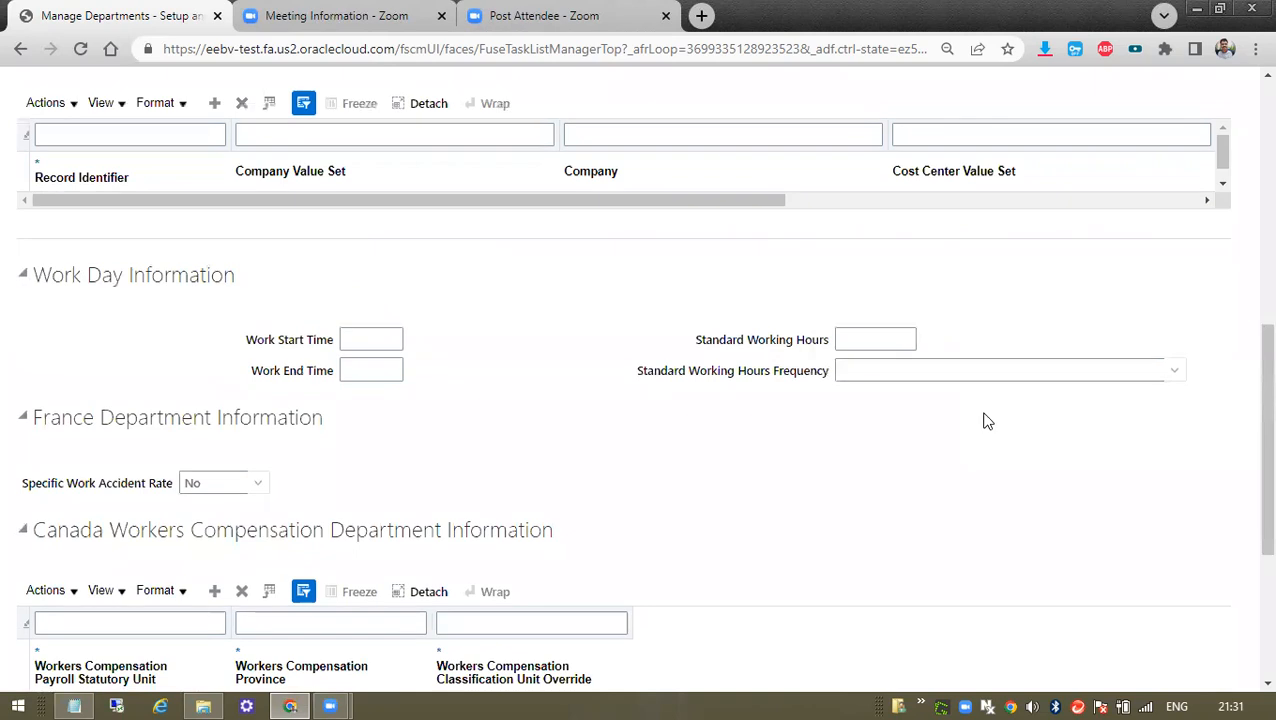
scroll(985, 421, "up", 7)
scroll(547, 533, "down", 10)
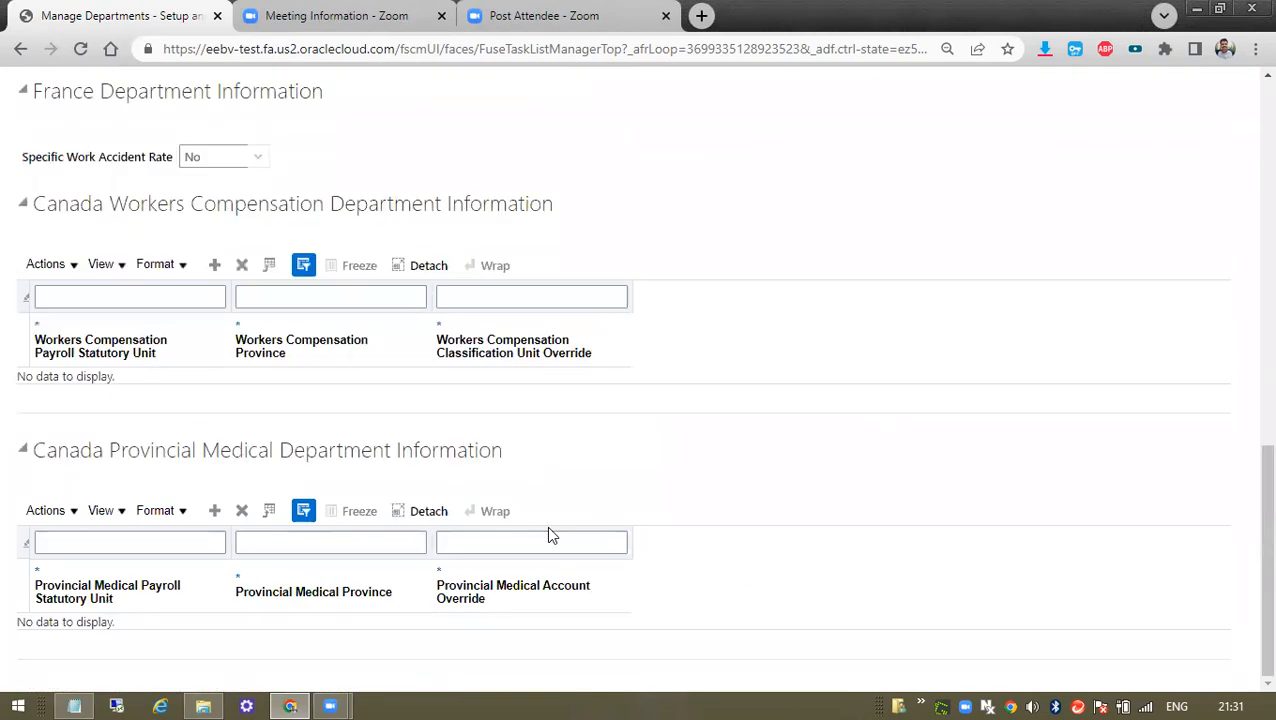
scroll(550, 532, "up", 6)
scroll(613, 496, "up", 5)
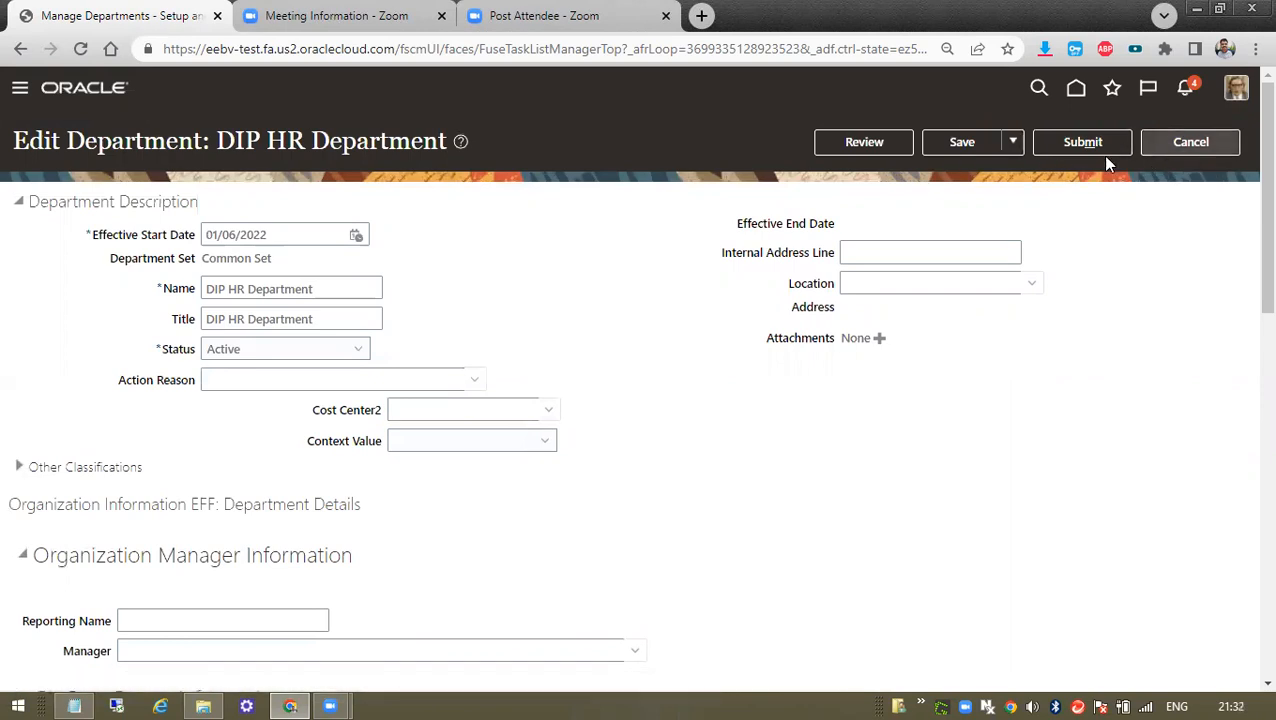
left_click(1161, 150)
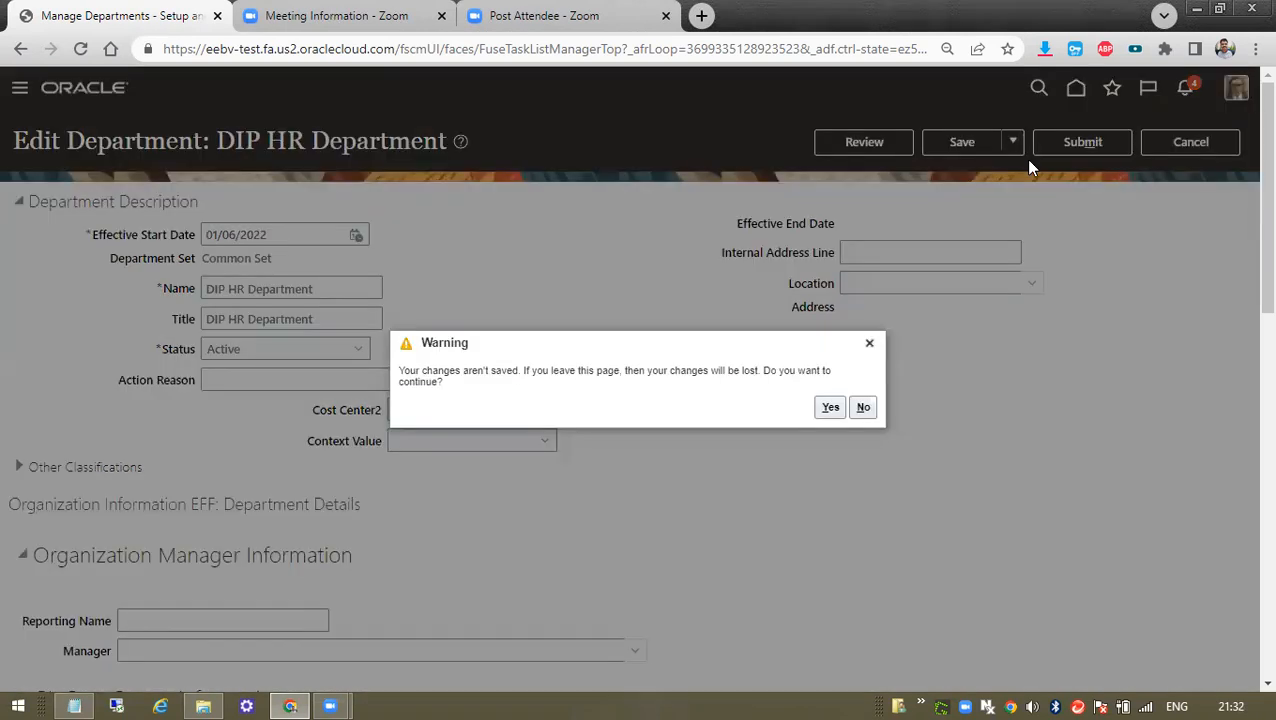
left_click(831, 408)
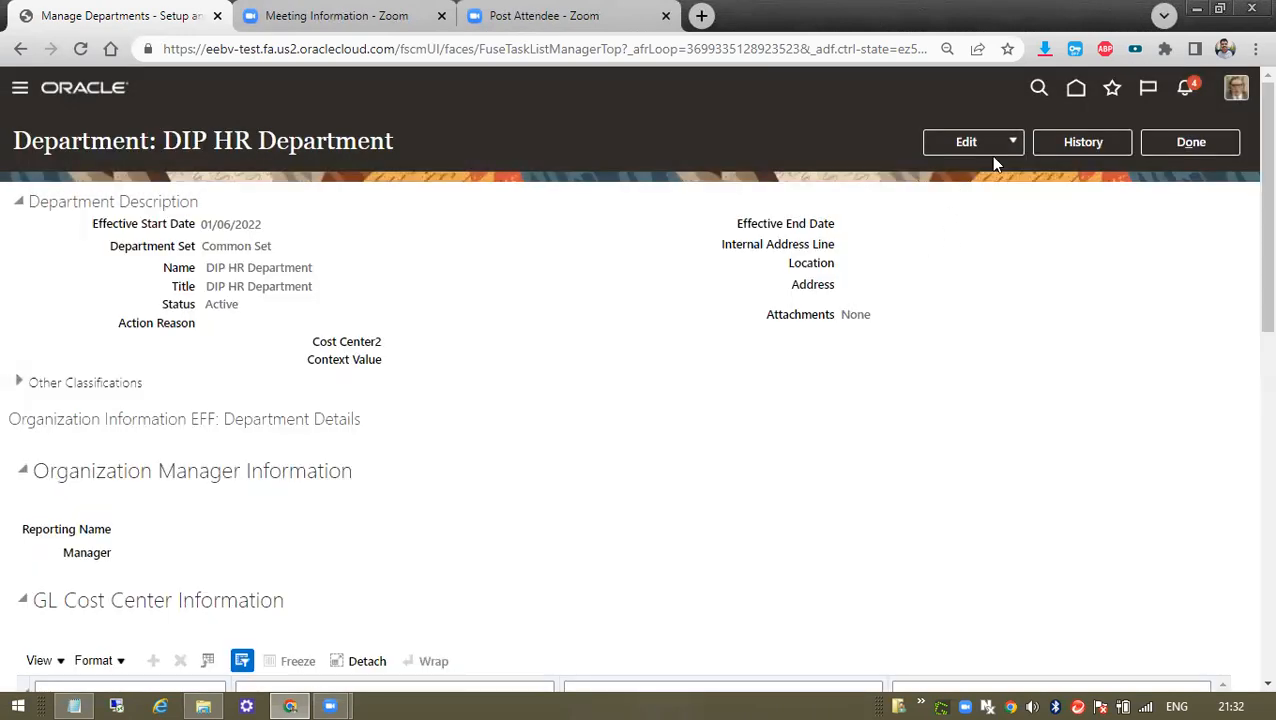
left_click(1187, 148)
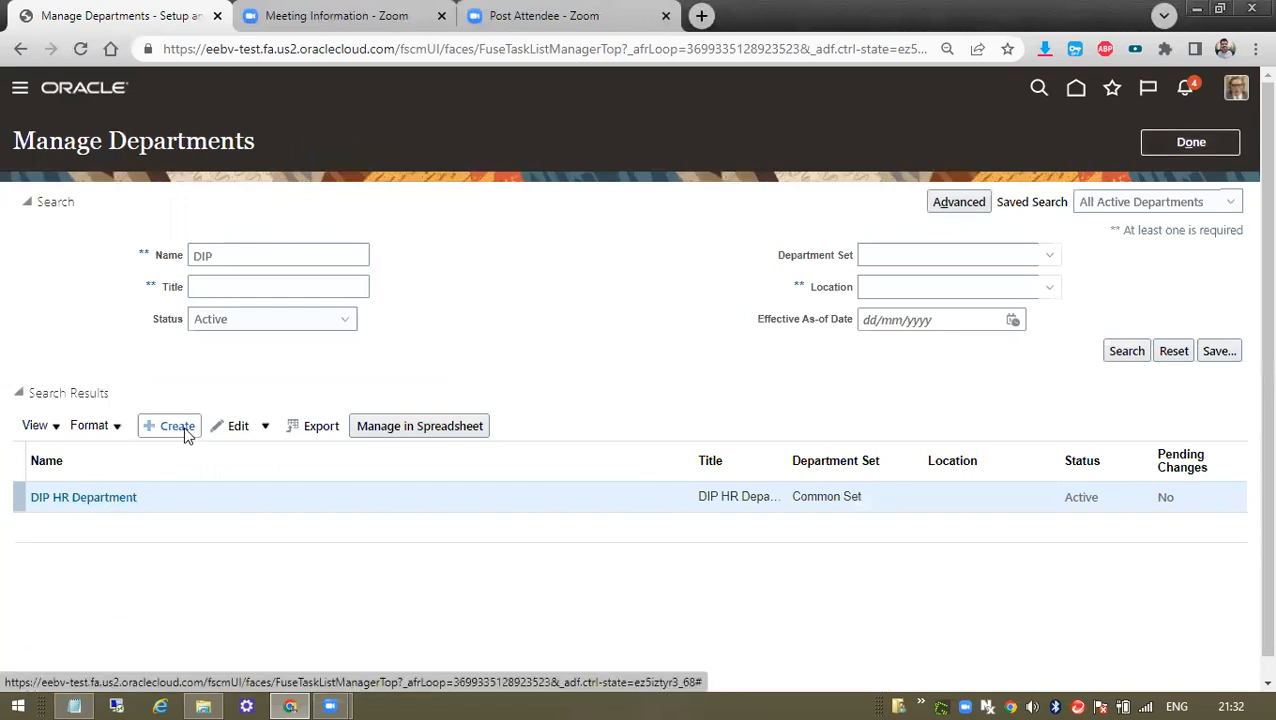
Reopen the DIP HR Department record from the search results and start editing it
left_click(96, 497)
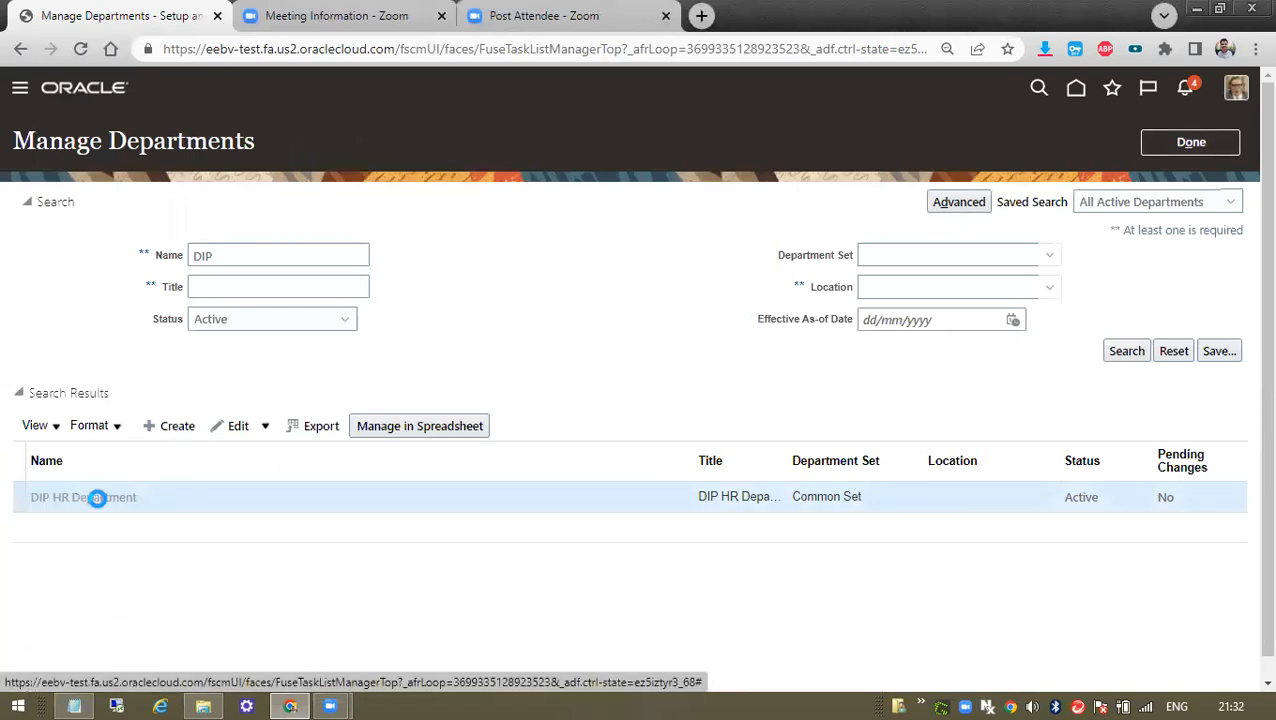
left_click(975, 146)
left_click(968, 199)
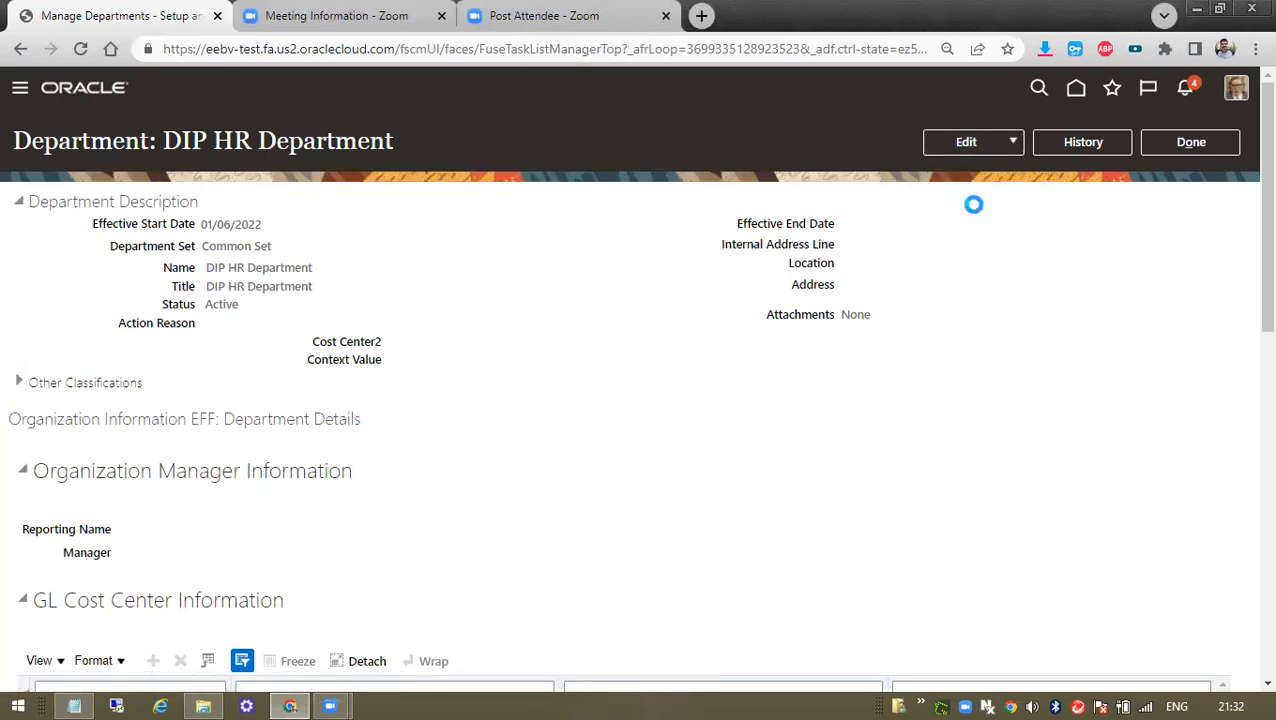
Rename the department to "DIP HR Department1" and save the change without submitting it
left_click(328, 291)
type("1")
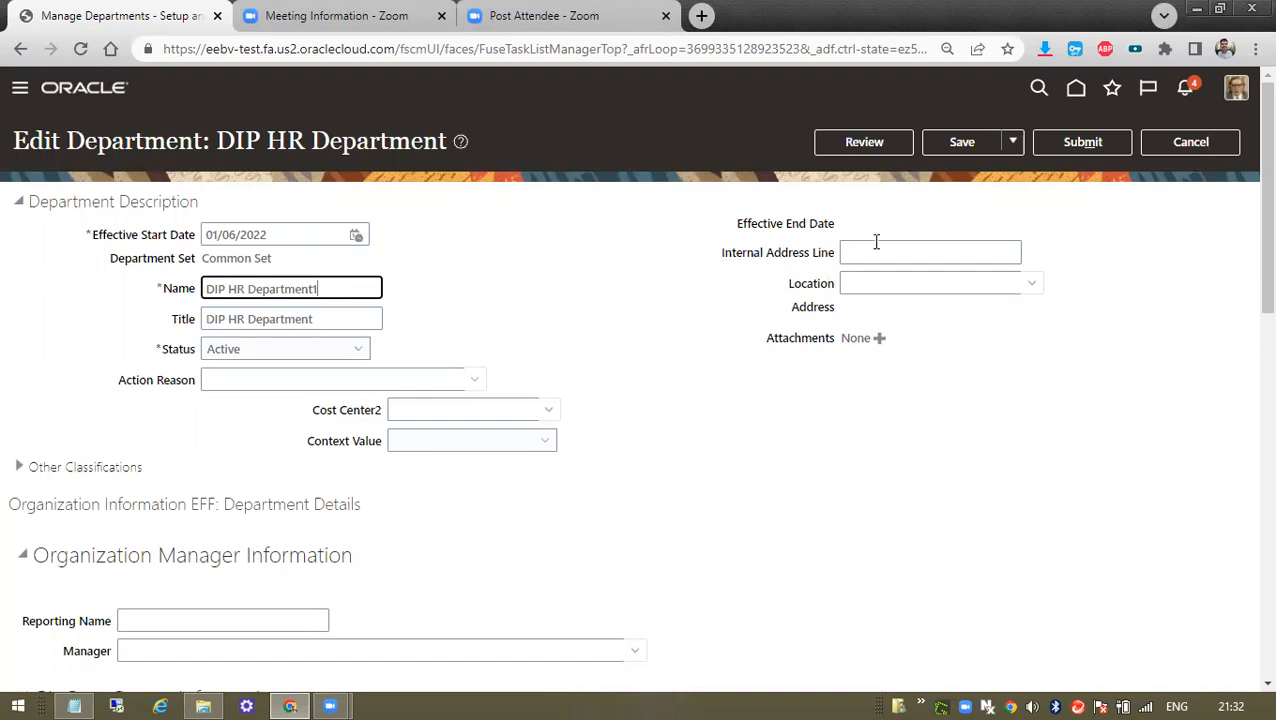
left_click(955, 144)
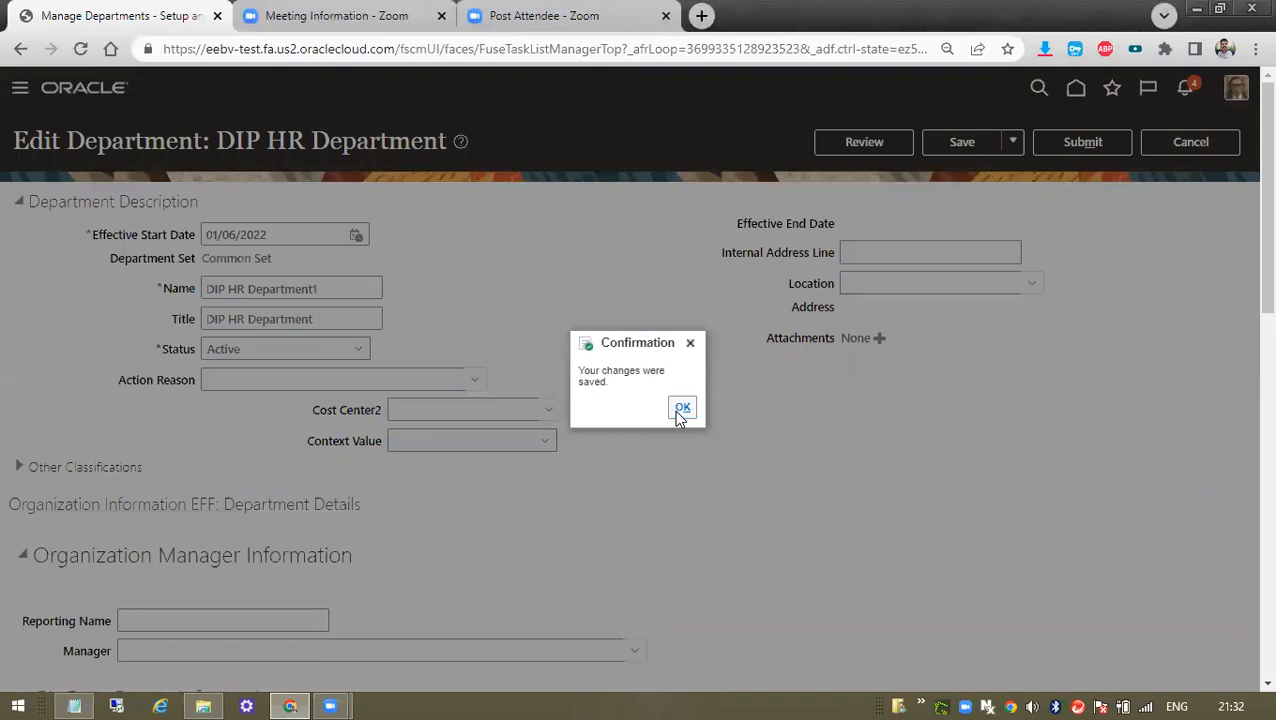
left_click(680, 412)
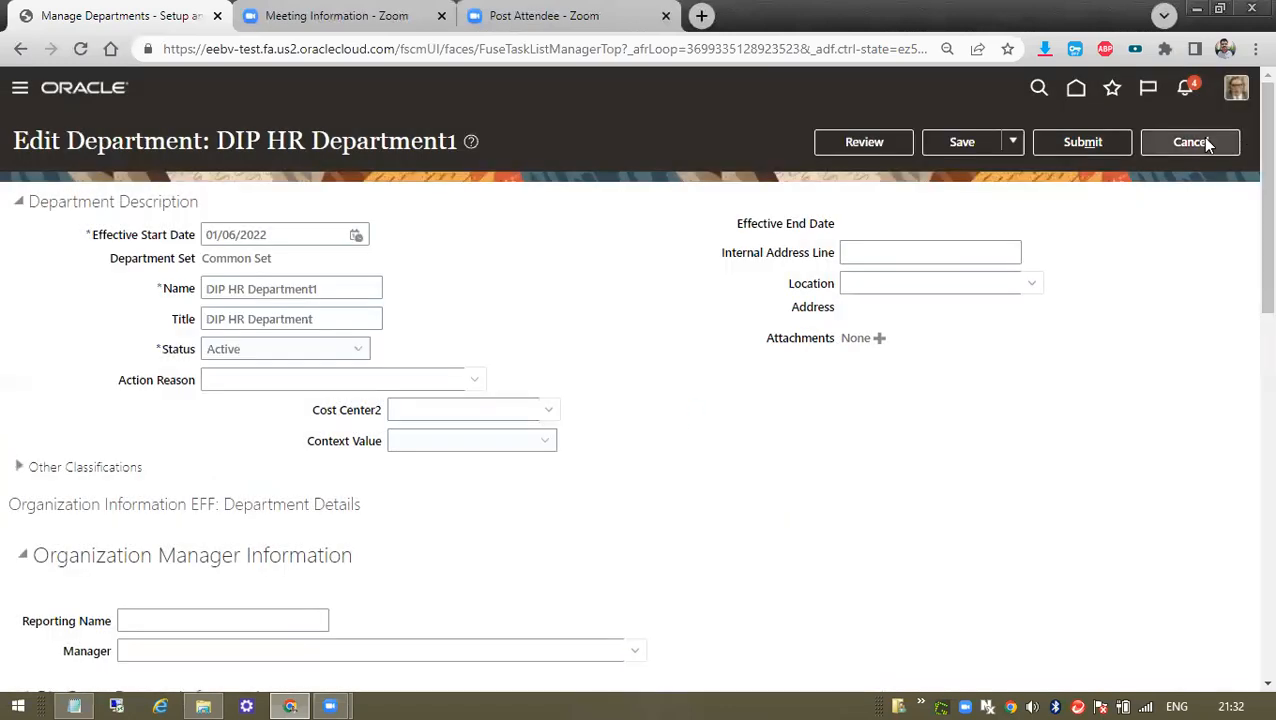
Leave the department edit page without submitting and resume the saved transaction
left_click(1207, 144)
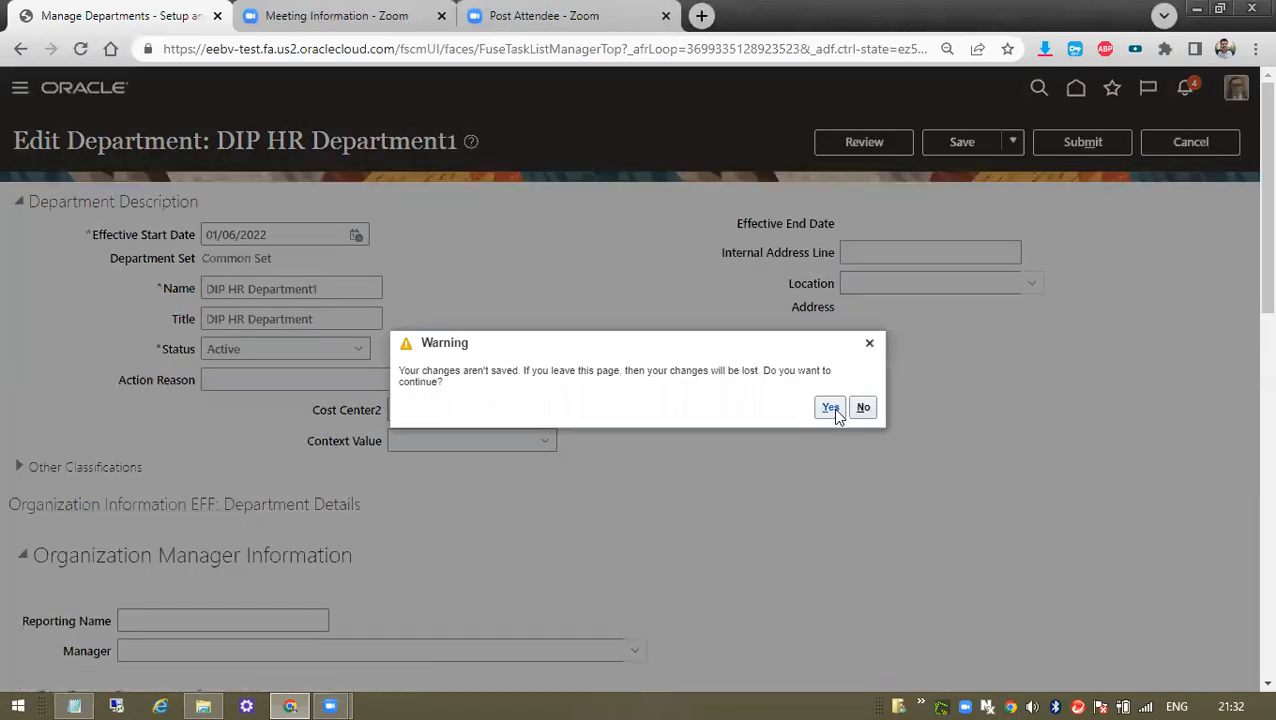
left_click(831, 405)
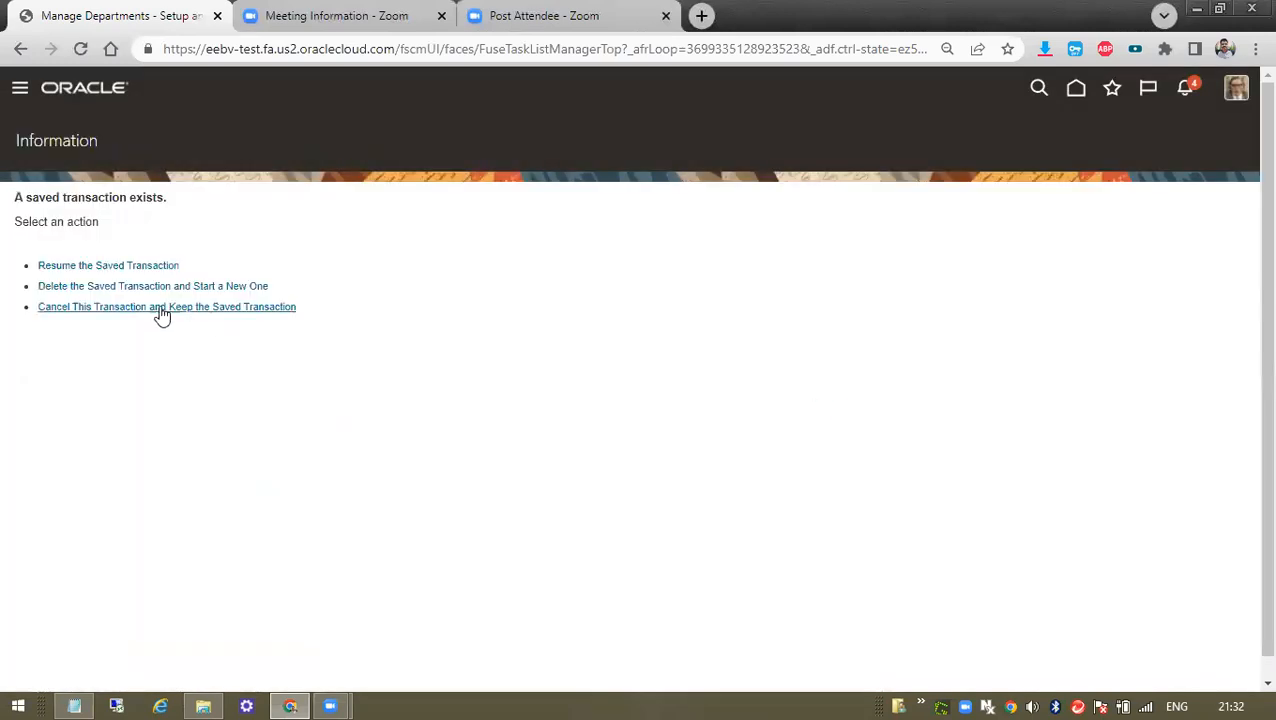
left_click_drag(22, 221, 265, 372)
left_click(261, 366)
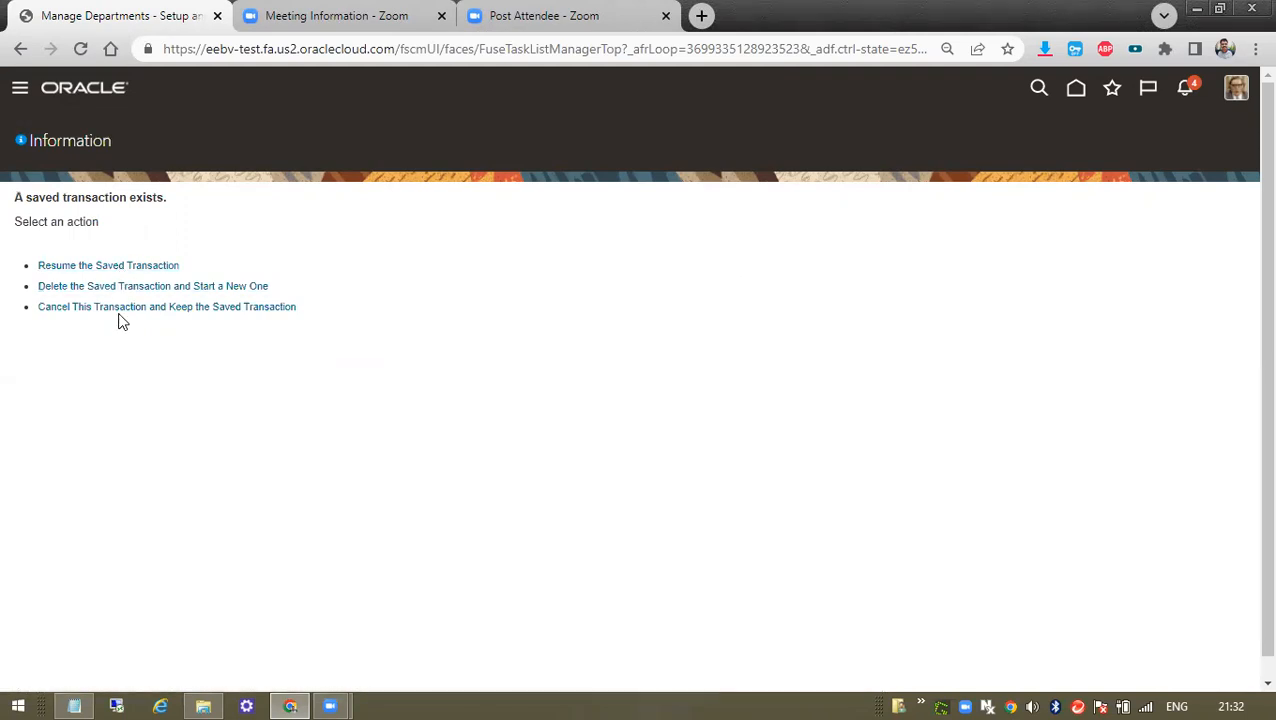
left_click(118, 265)
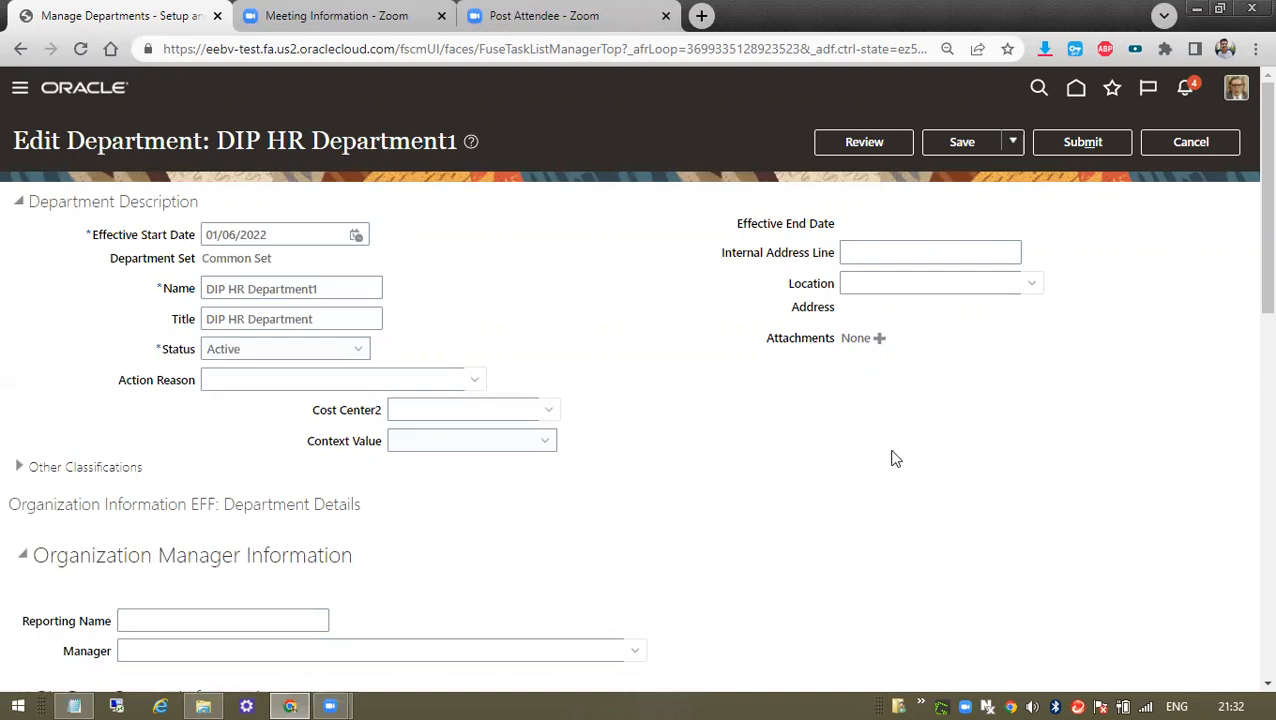
left_click(339, 285)
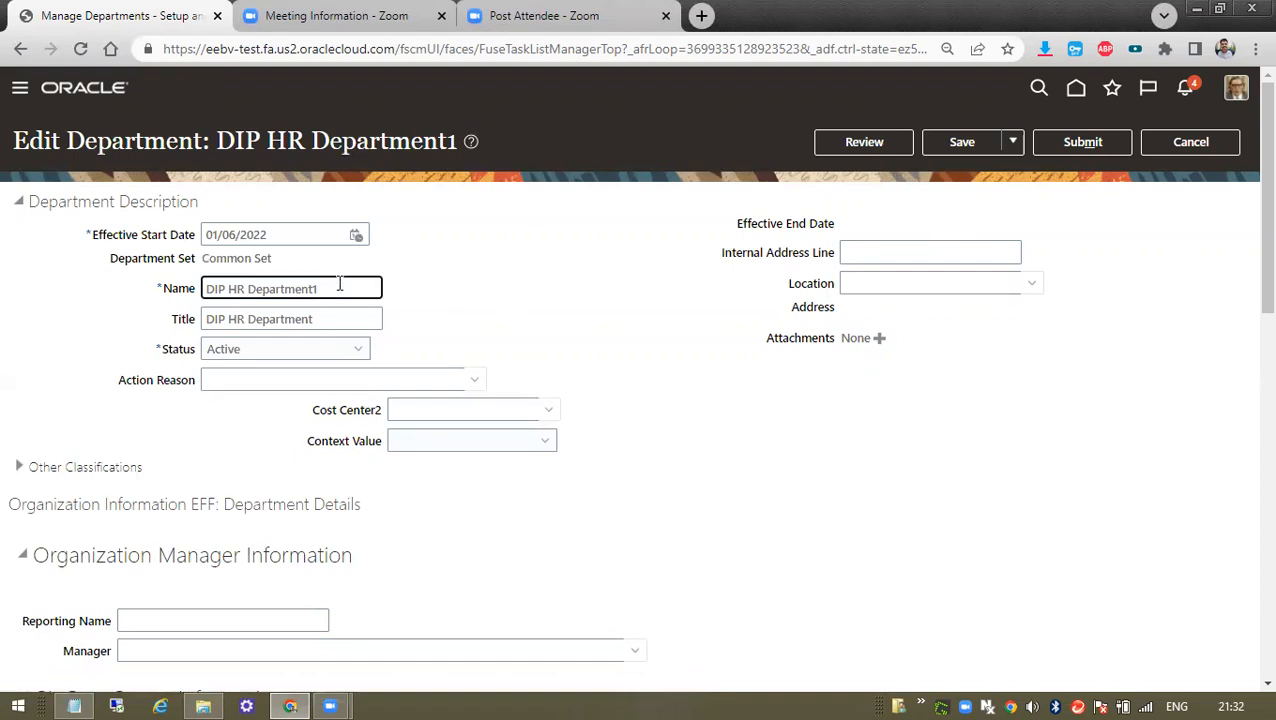
key("BackSpace")
left_click(1085, 144)
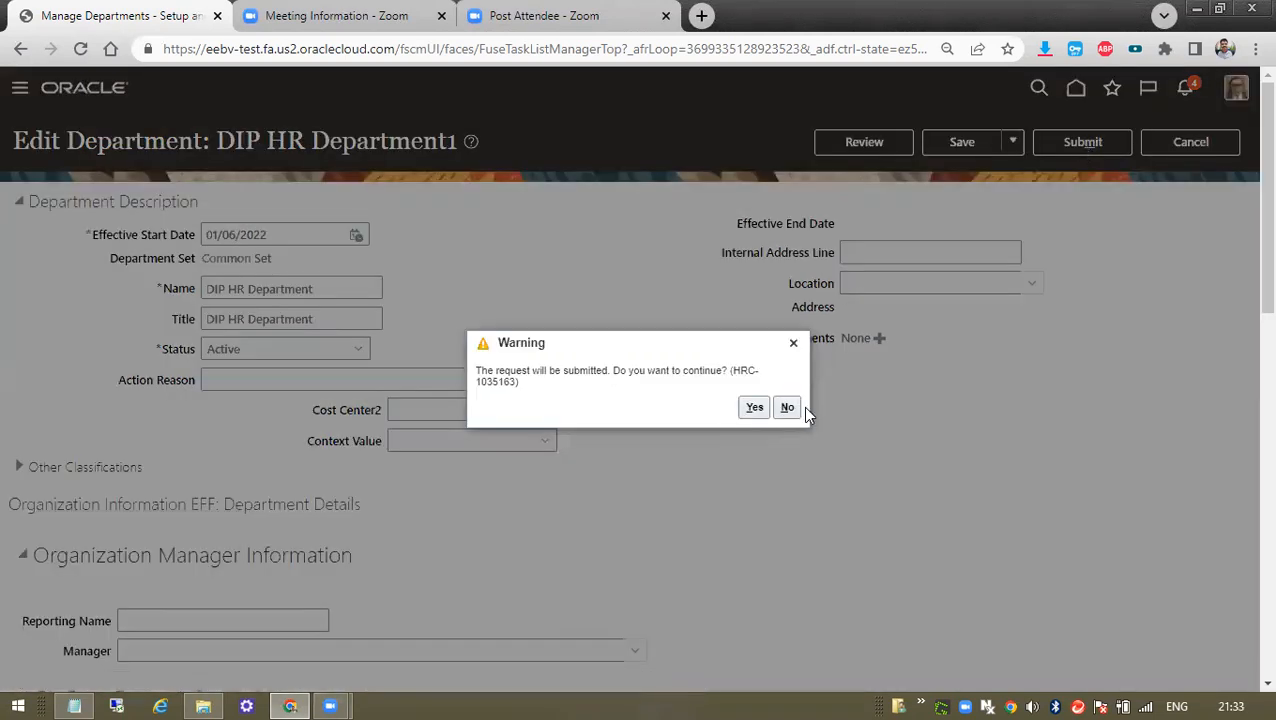
left_click(788, 409)
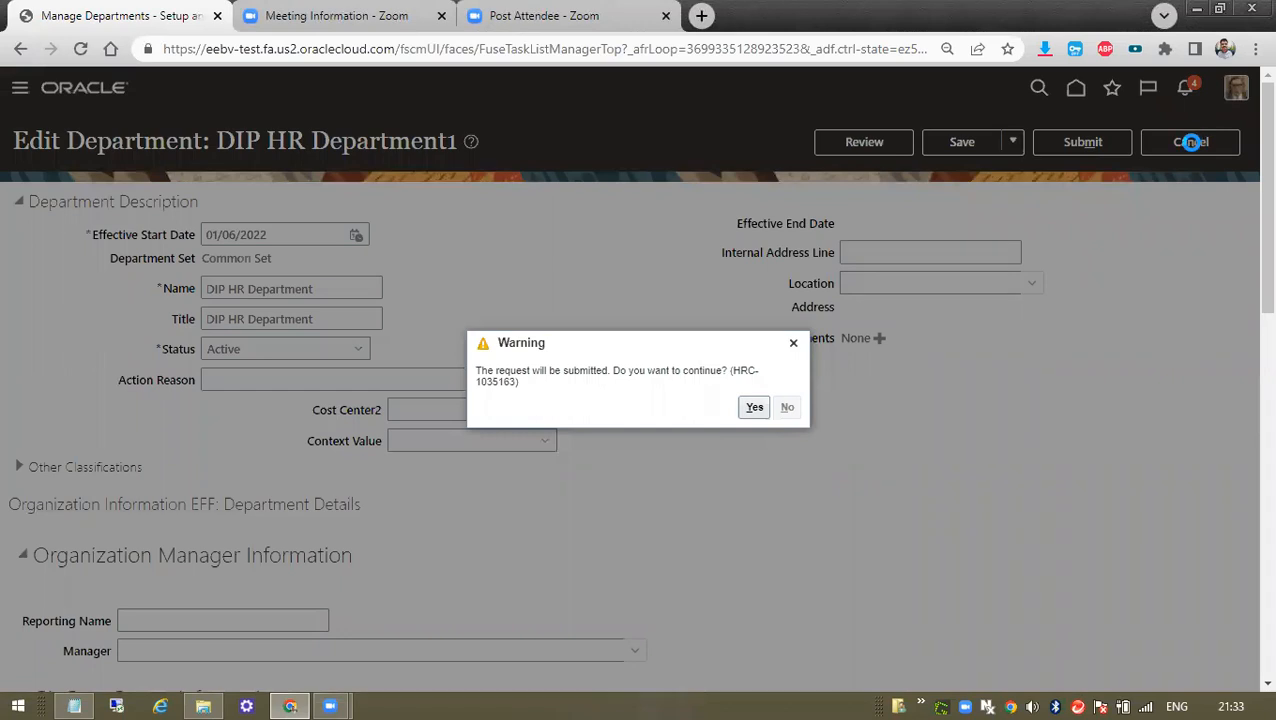
left_click(1190, 143)
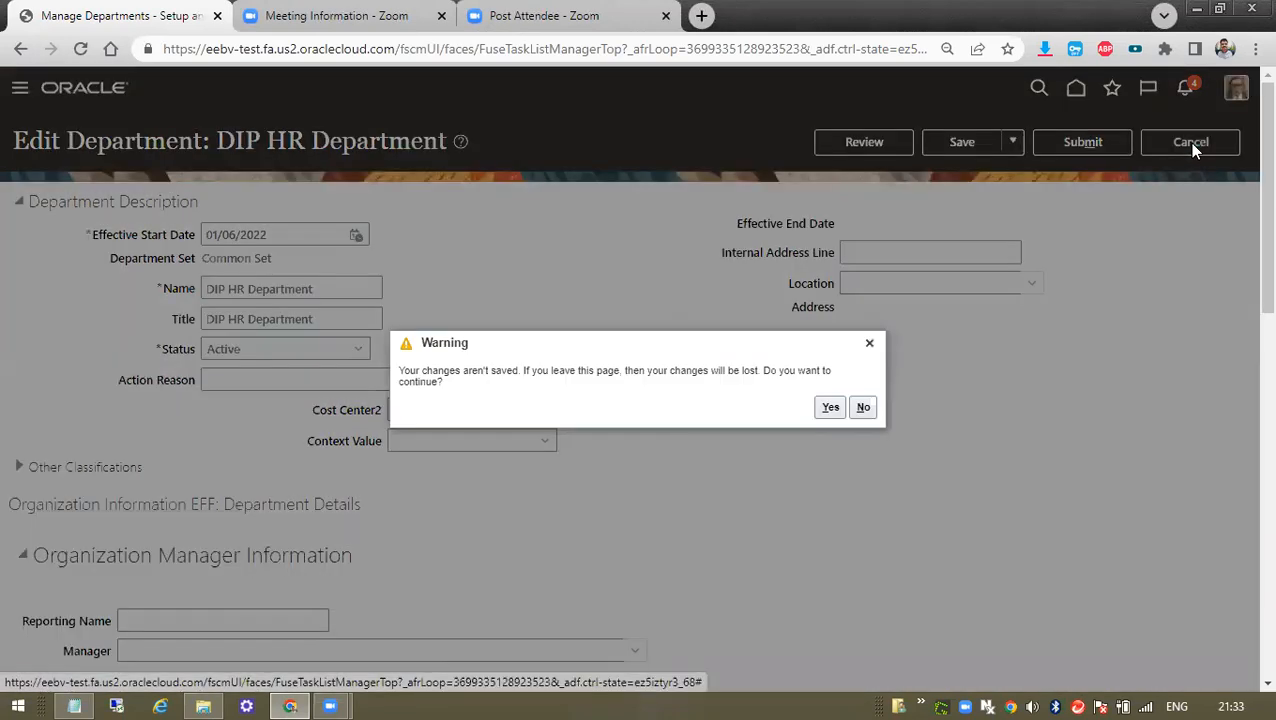
left_click(829, 408)
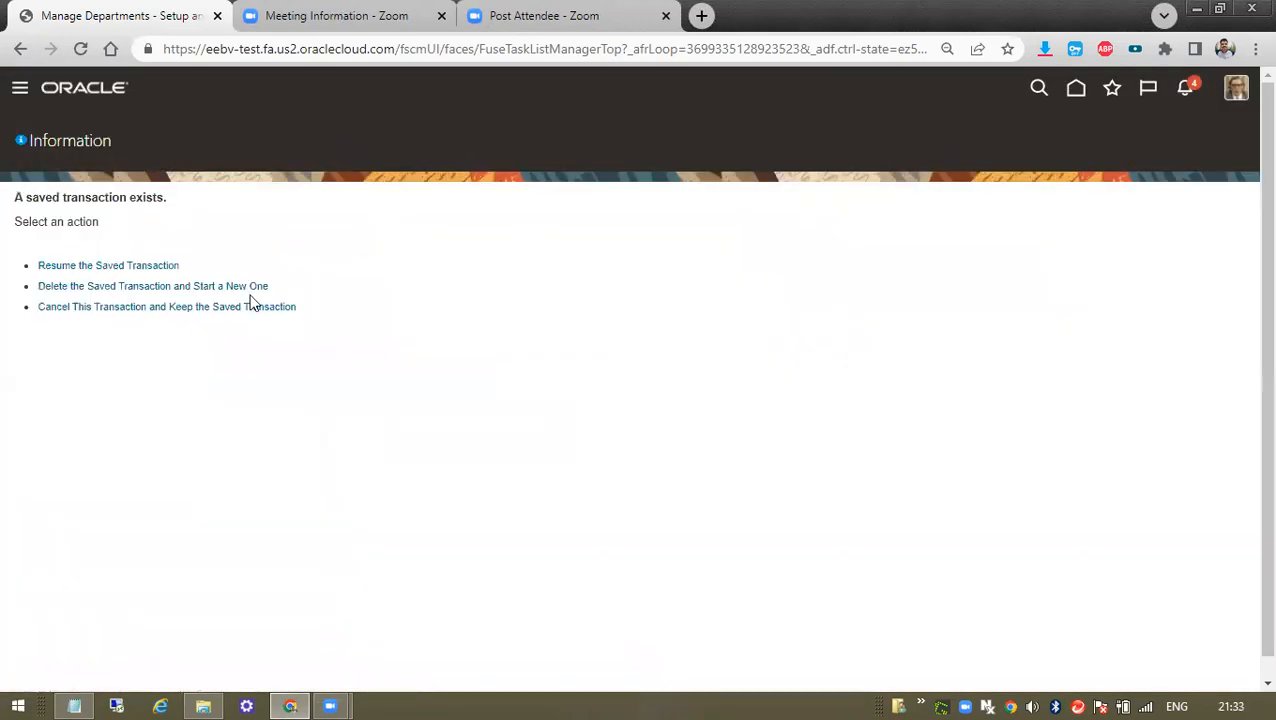
left_click(116, 265)
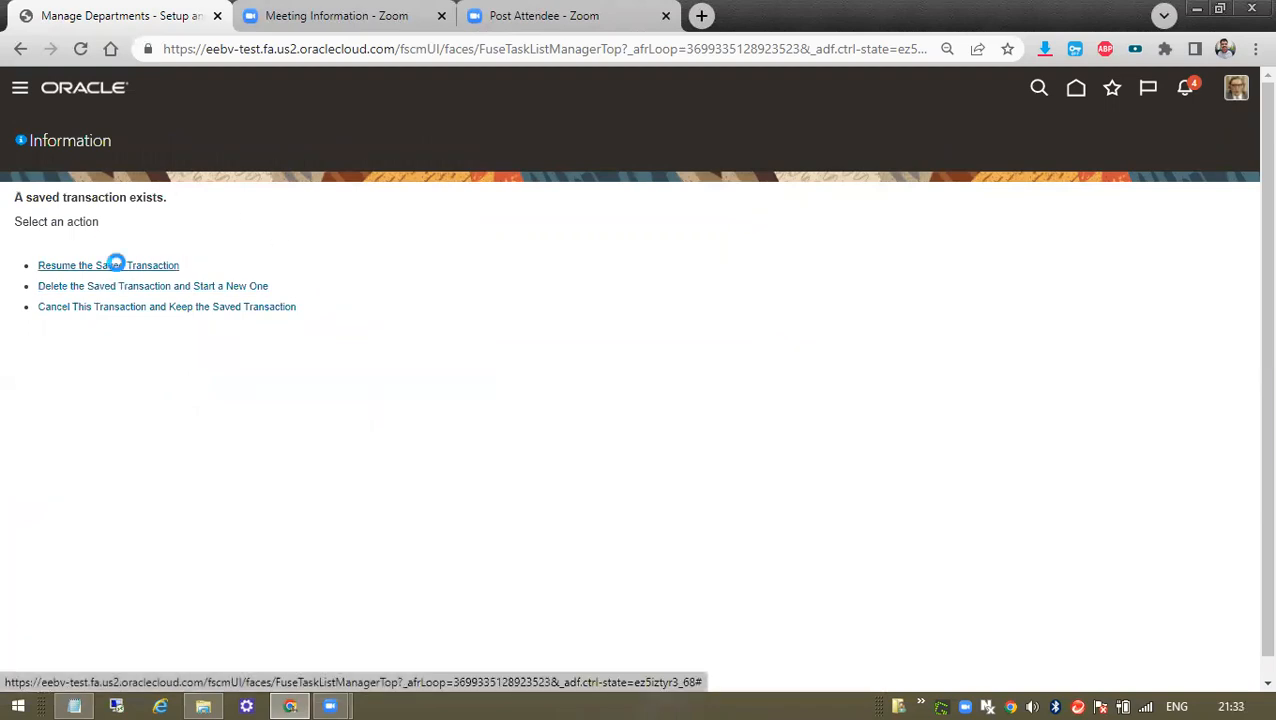
left_click(1090, 141)
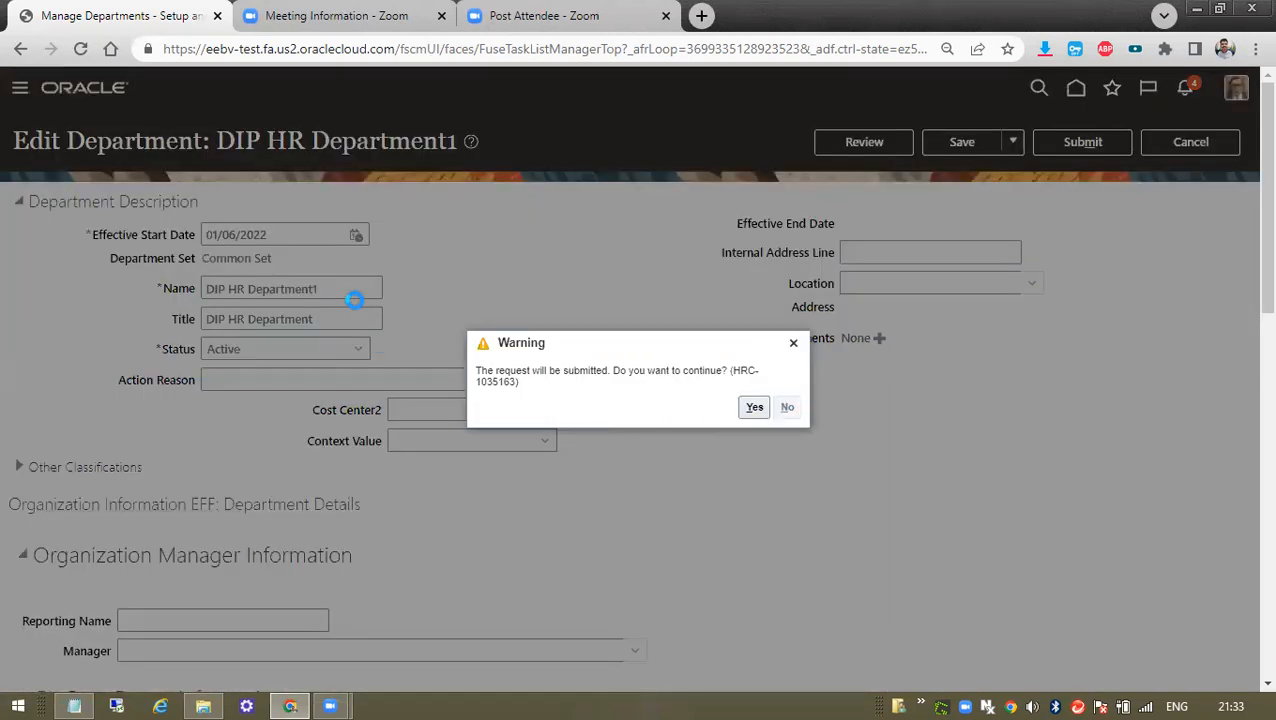
key("Escape")
Set the department name to "DIP HR Department" and submit the change
left_click(348, 288)
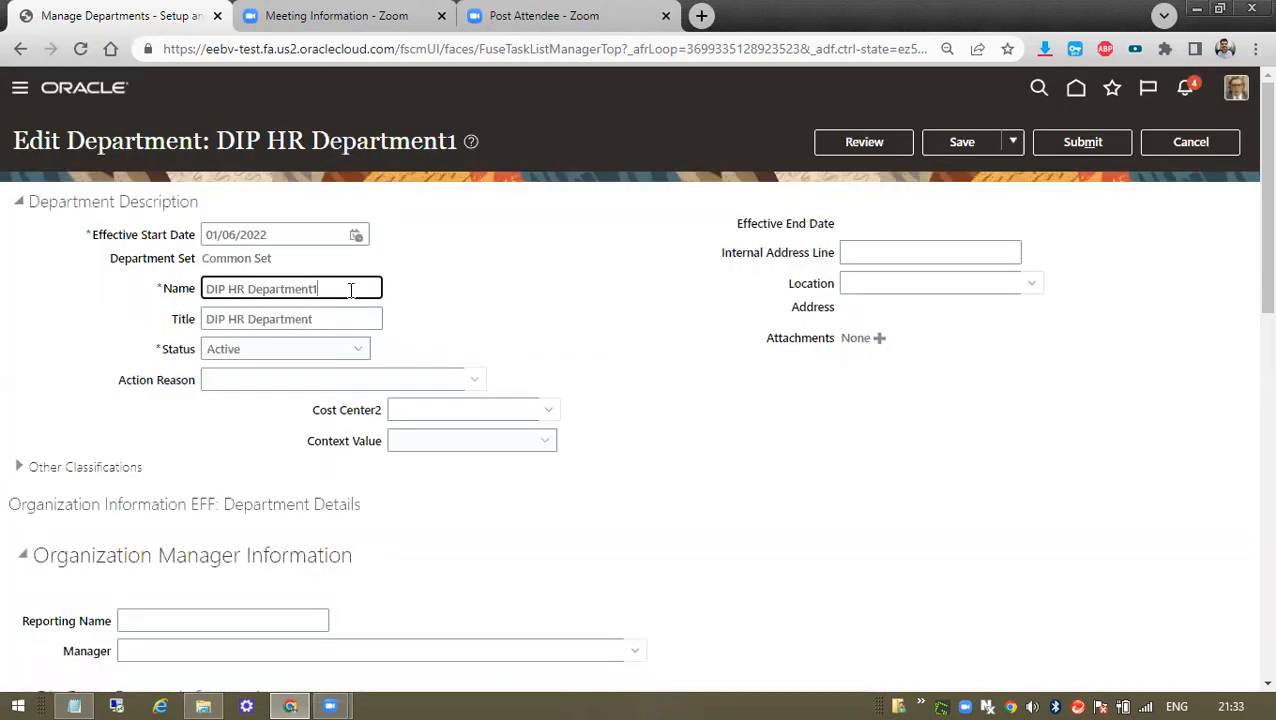
key("BackSpace")
left_click(1095, 148)
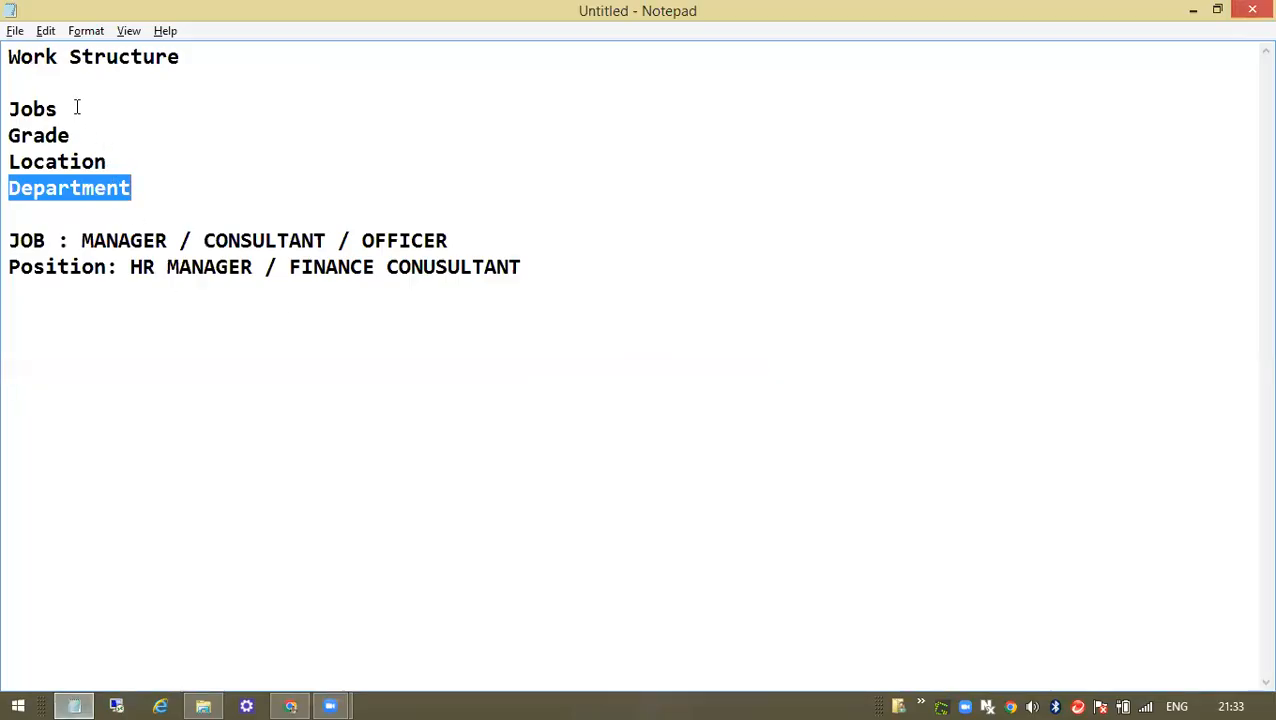
Look over the Jobs and Grade entries of the work structure list in Notepad and return to the Oracle page
left_click_drag(77, 107, 10, 79)
left_click_drag(71, 133, 7, 131)
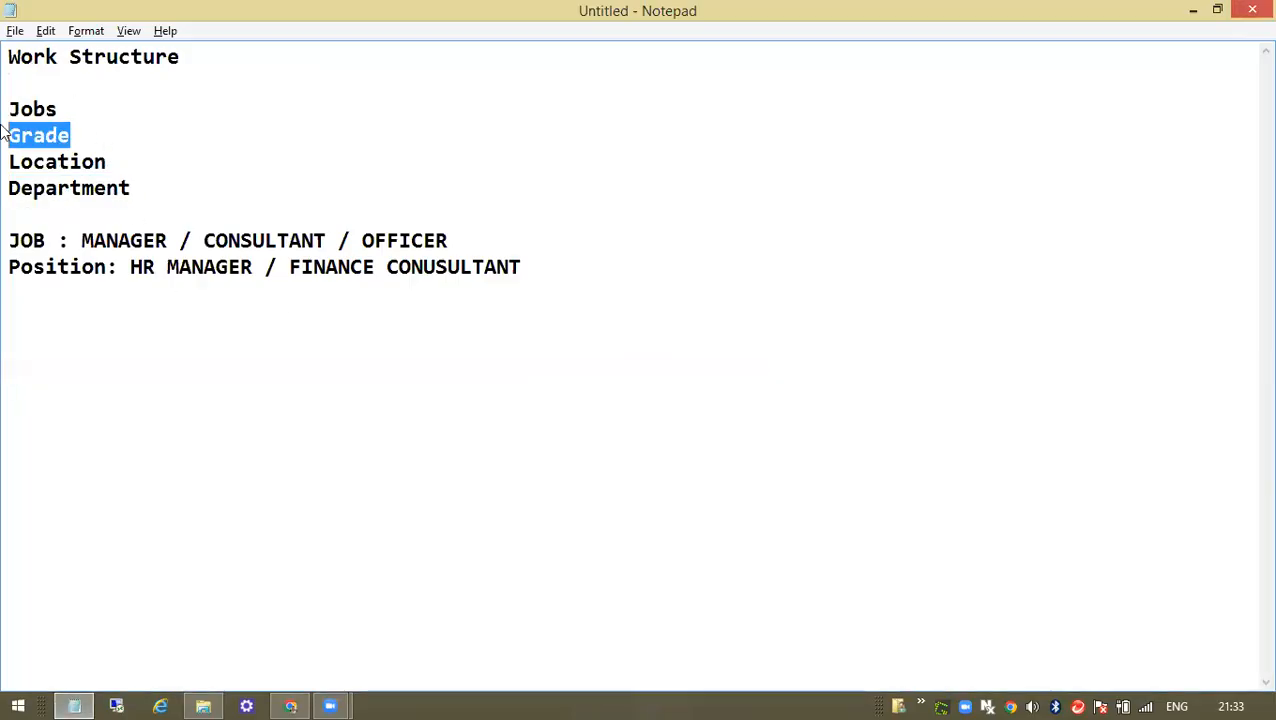
key("alt+Tab")
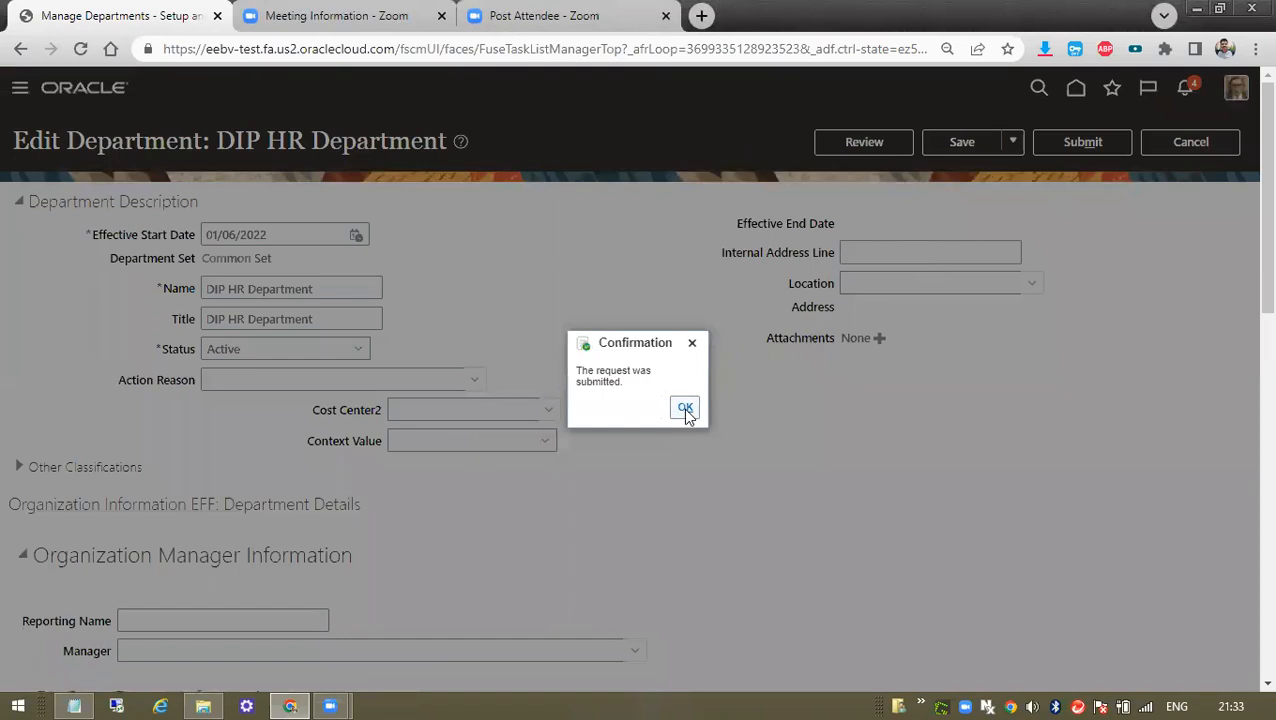
Close Manage Departments and start creating a grade in the Manage Grades task, found by searching setup tasks for "Manage Grade"
left_click(685, 410)
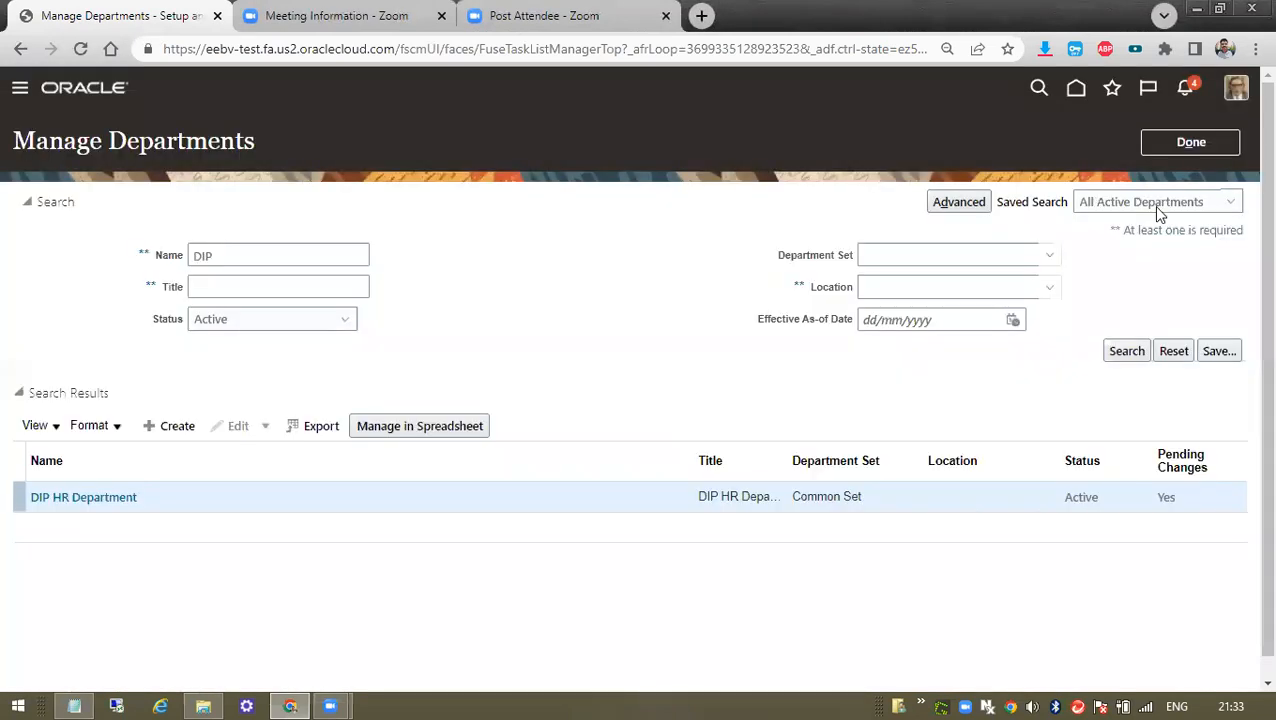
left_click(1216, 148)
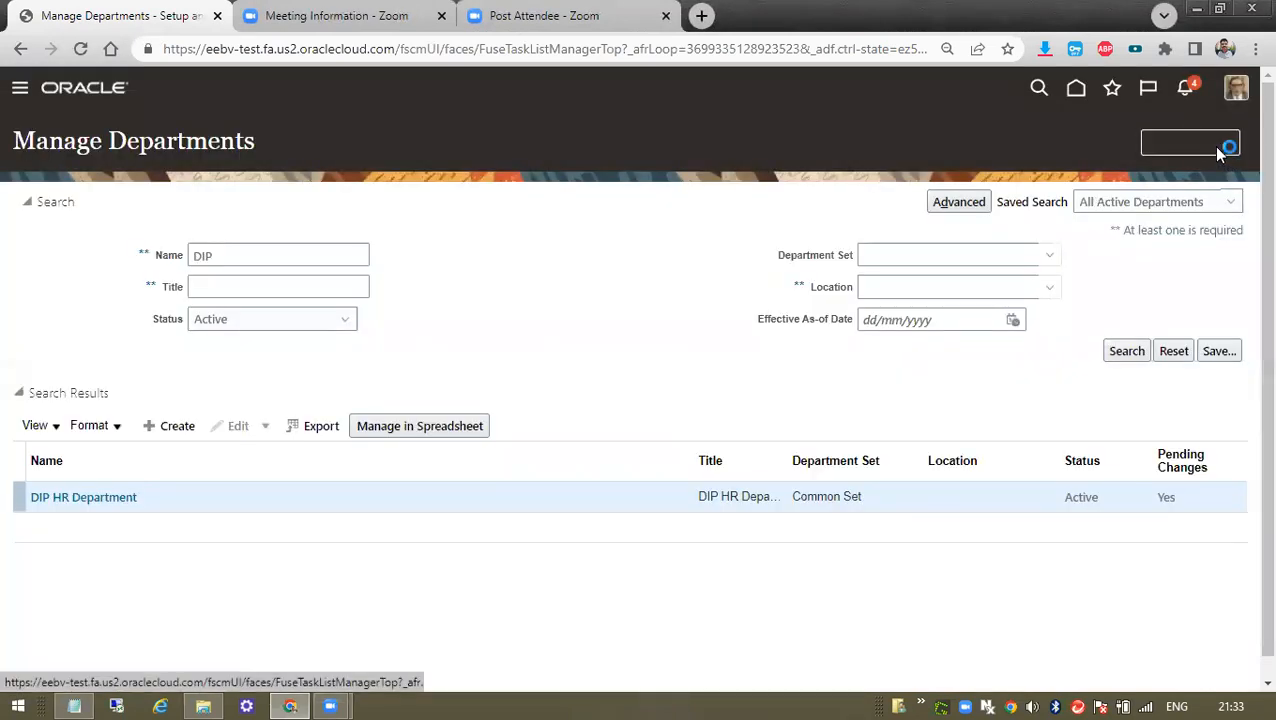
double_click(621, 205)
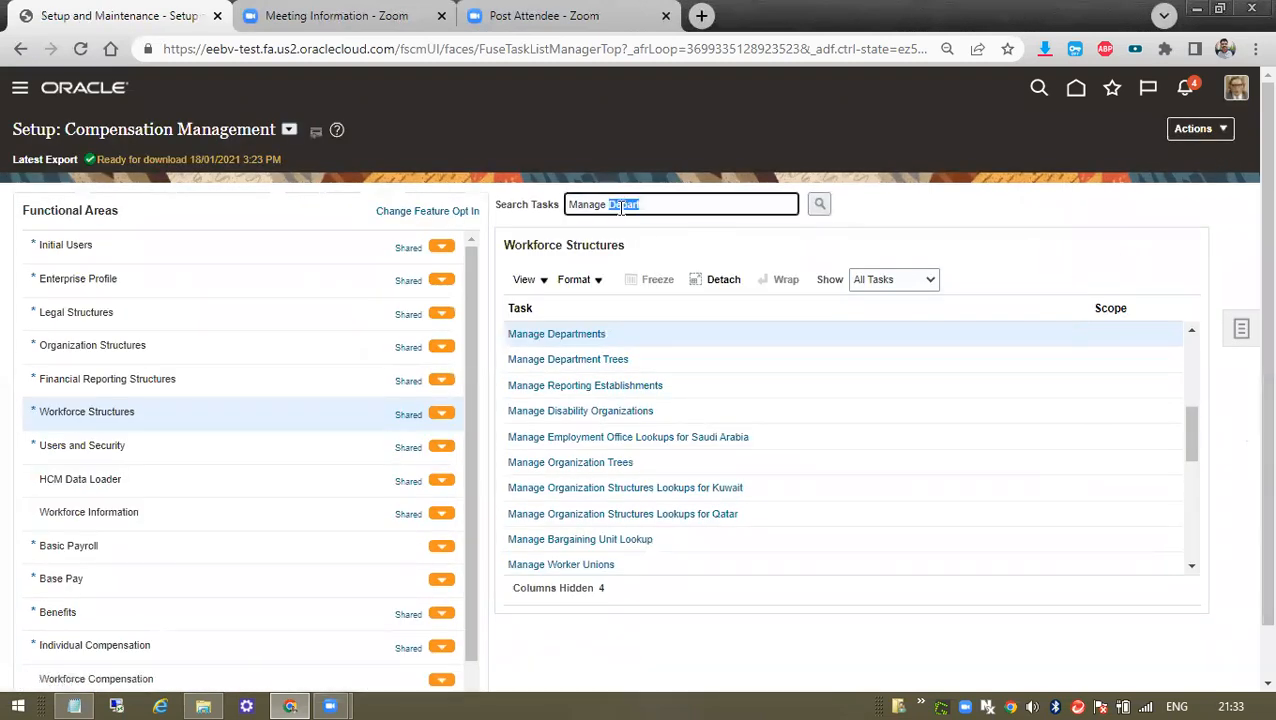
type("Grade")
left_click(818, 205)
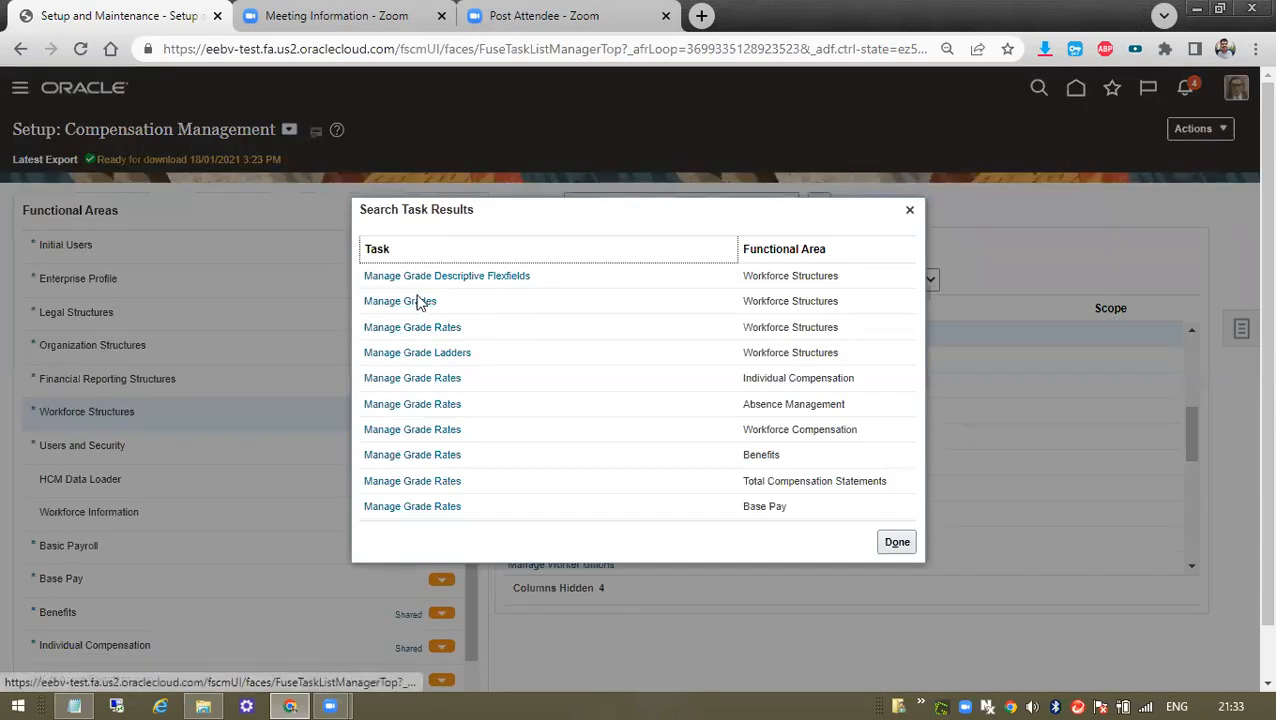
left_click(418, 301)
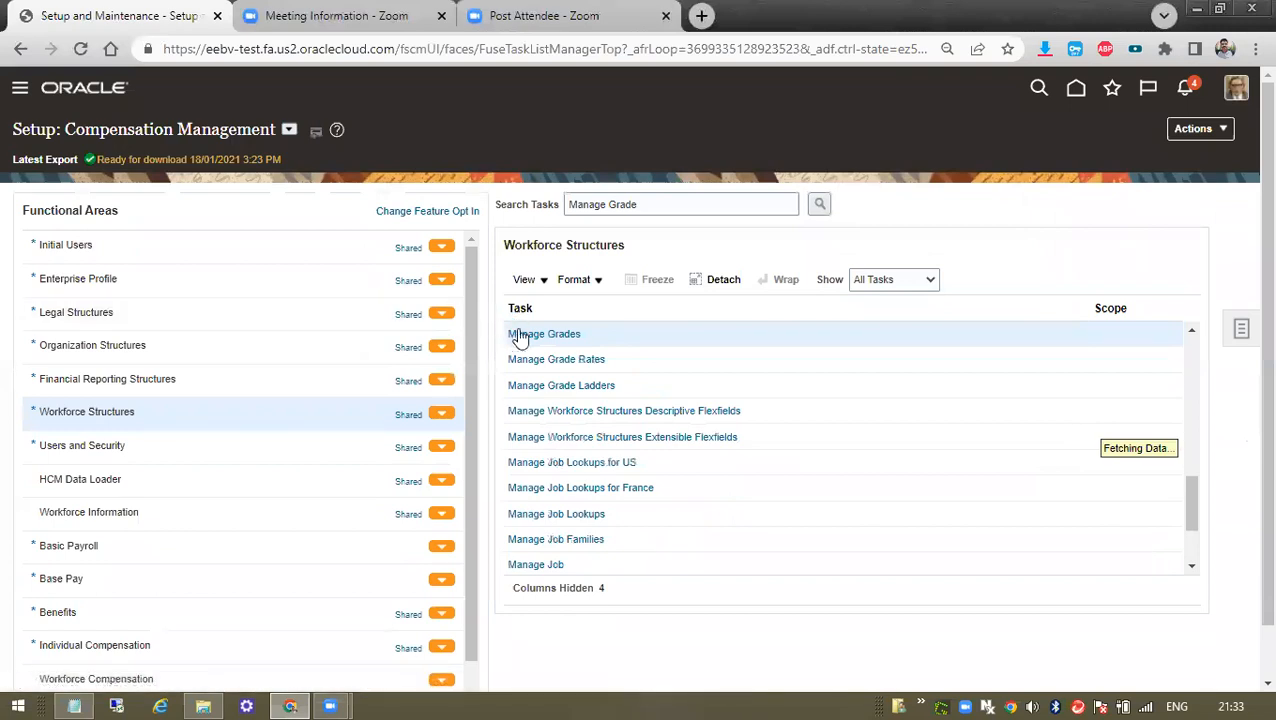
left_click(531, 335)
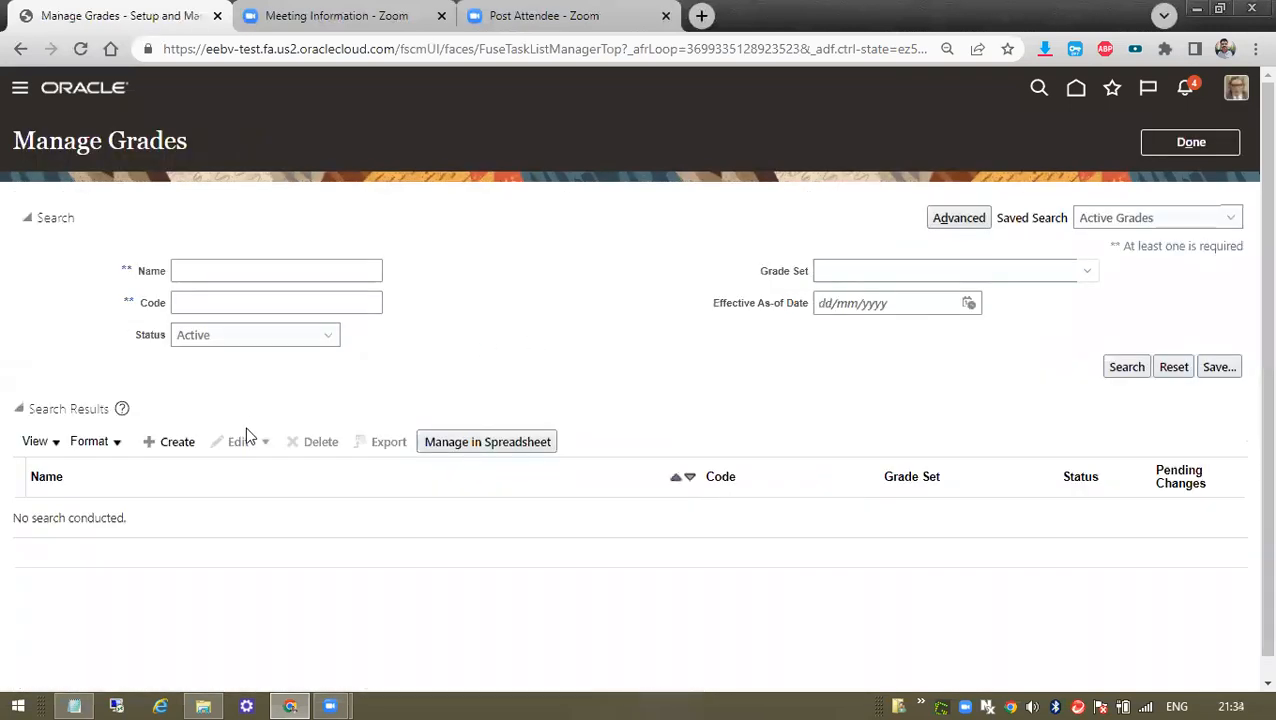
left_click(178, 443)
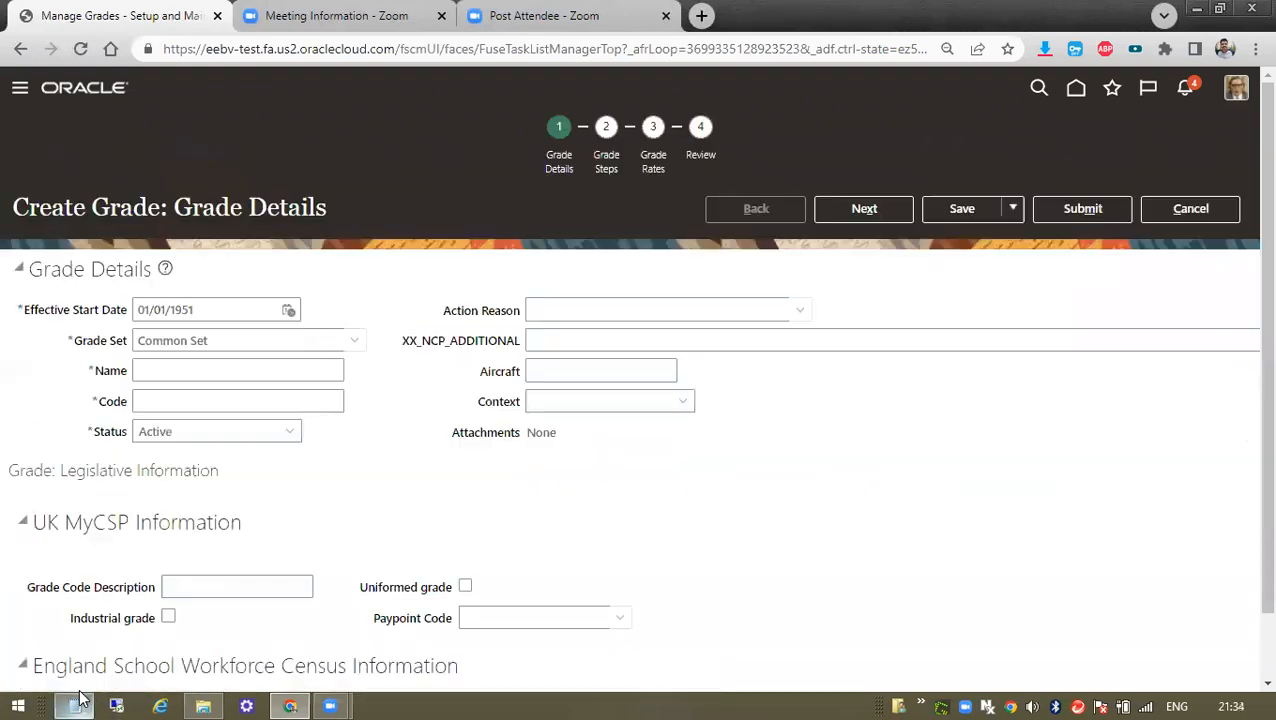
Switch to Notepad and add the line "GRADE : SALARY / SALARY" below the position notes
key("alt+Tab")
left_click(570, 257)
key("Return")
type("GRADE")
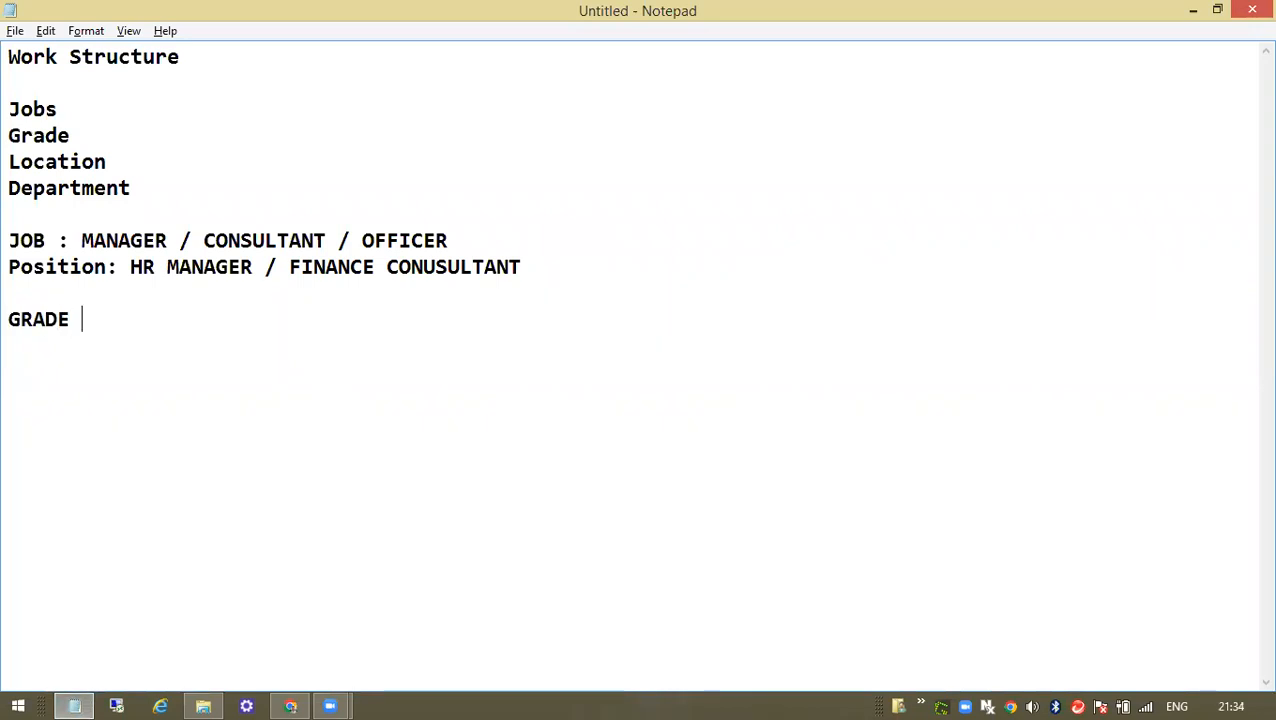
type(" :")
type("SALARY")
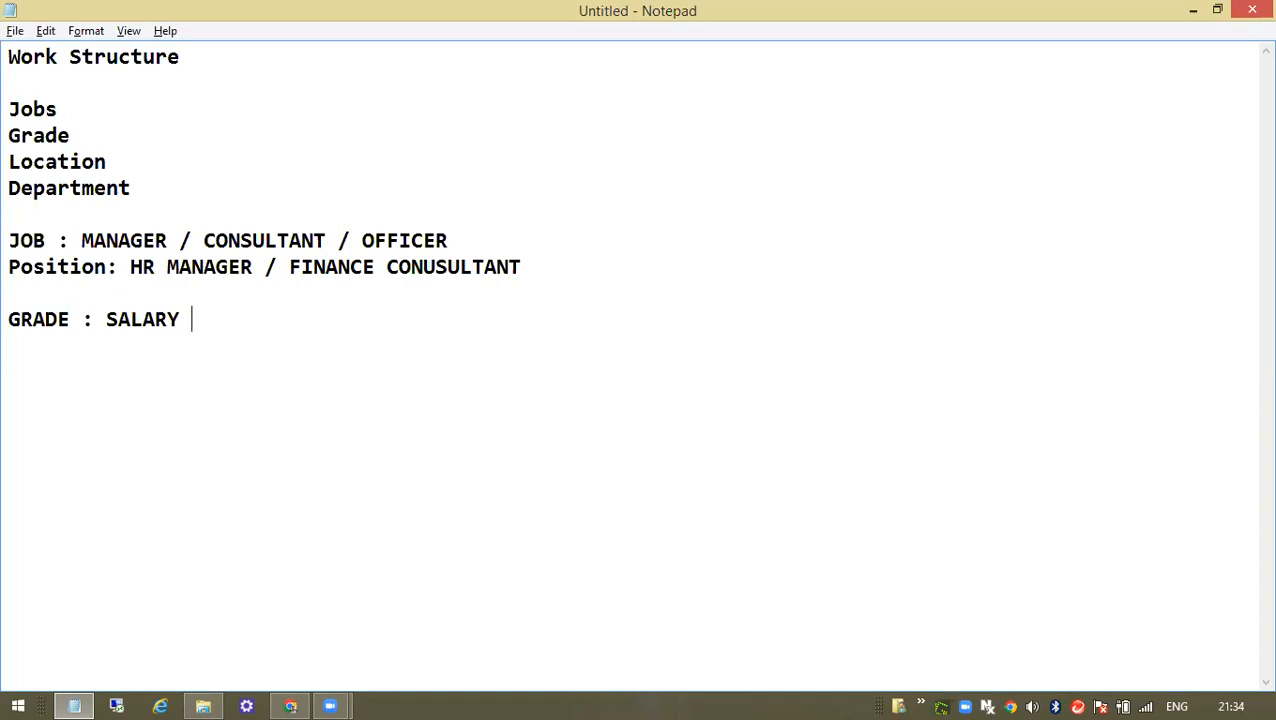
type("/ SALARY")
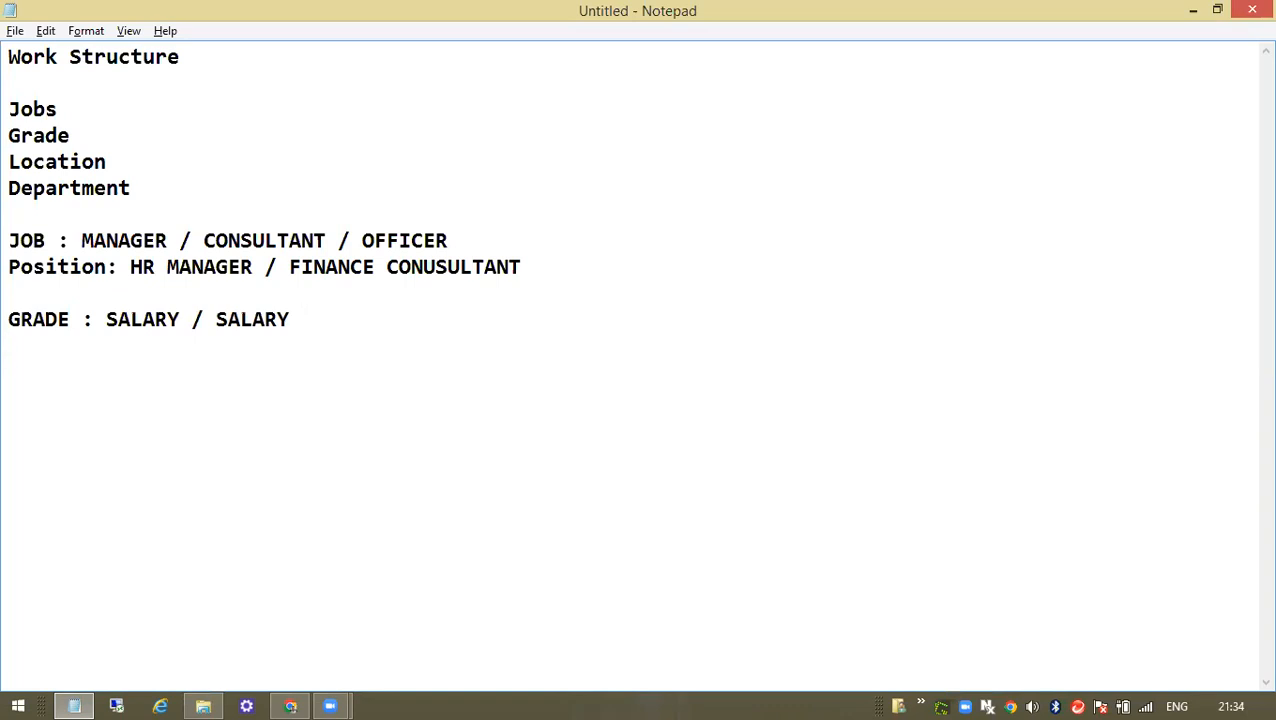
Add the line "DIP GRADE A" directly beneath the GRADE line in the notes
key("BackSpace")
type("GR")
key("BackSpace")
key("BackSpace")
type("B")
key("BackSpace")
type("DIP GRA")
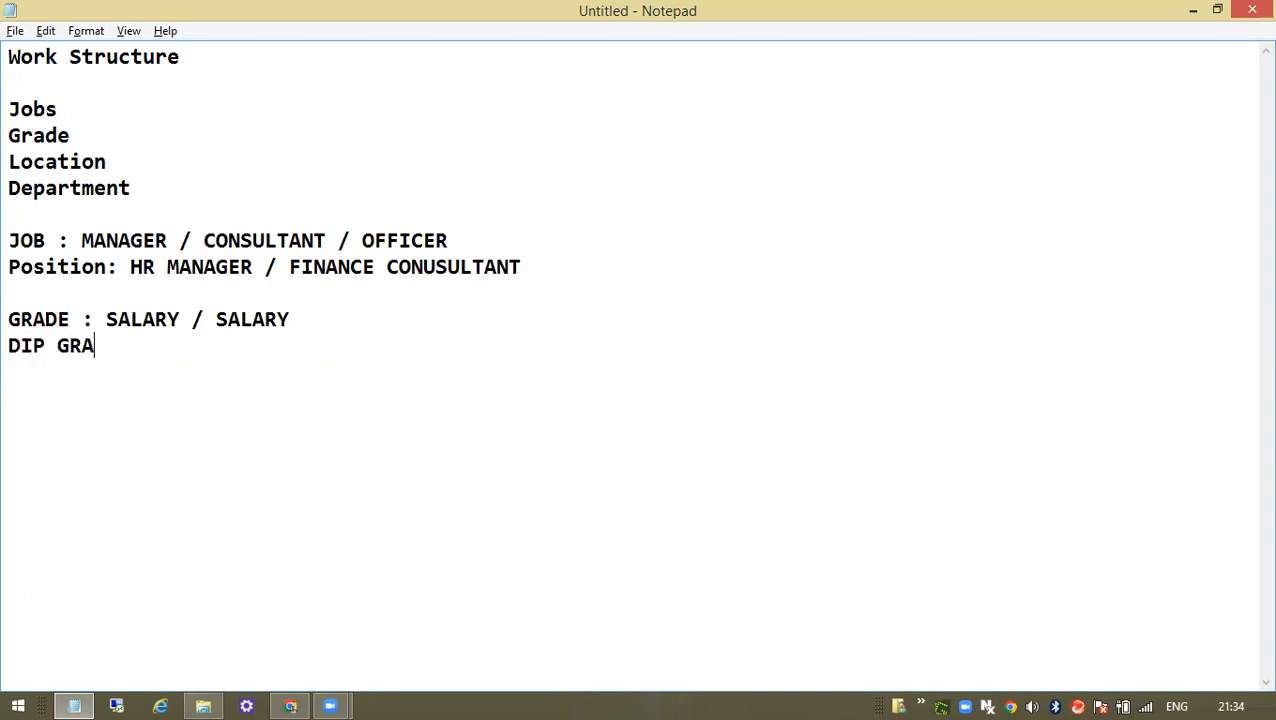
type("DE A")
key("Return")
Add the salary range lines "A1 - 5L TO 10L" and "A2 - 10L TO 15L" below DIP GRADE A
type("S")
key("BackSpace")
type("A1 - 5LP")
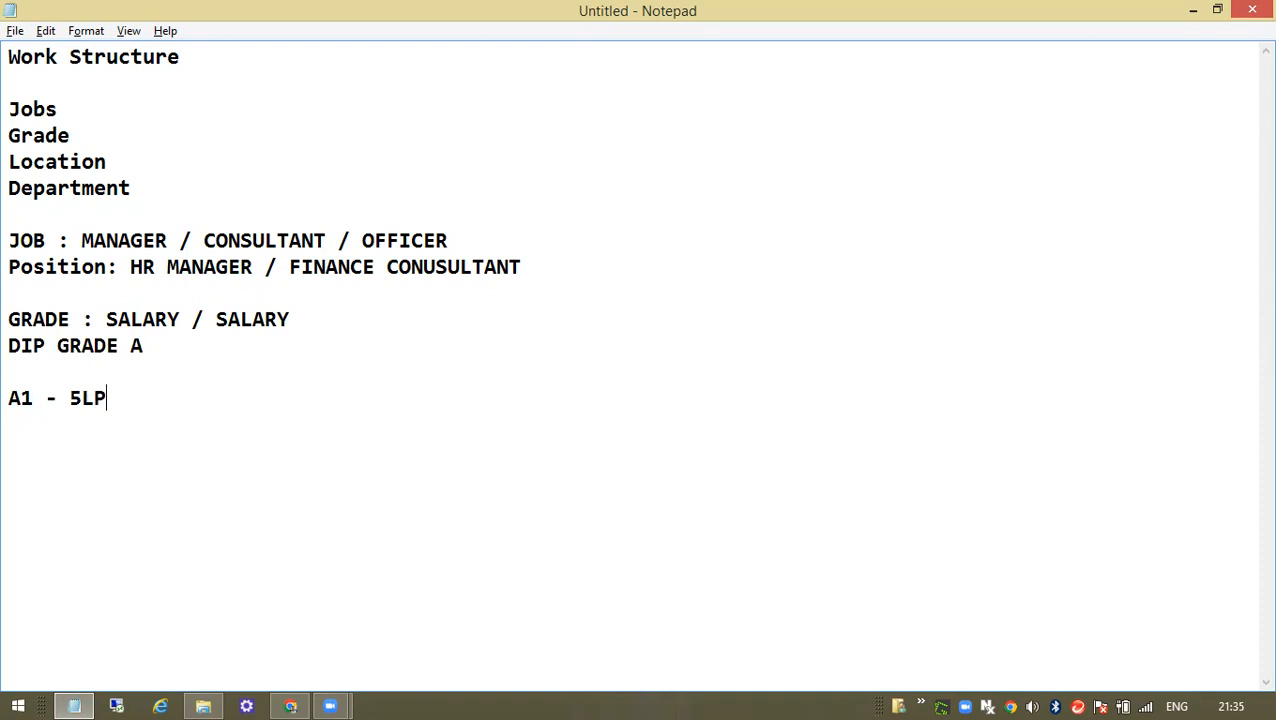
type("A TO")
key("BackSpace")
key("BackSpace")
key("BackSpace")
key("BackSpace")
key("BackSpace")
type("C")
key("BackSpace")
type("TO 10 L")
key("BackSpace")
key("BackSpace")
type("L")
key("Return")
type("A2 - 10L TO 15L")
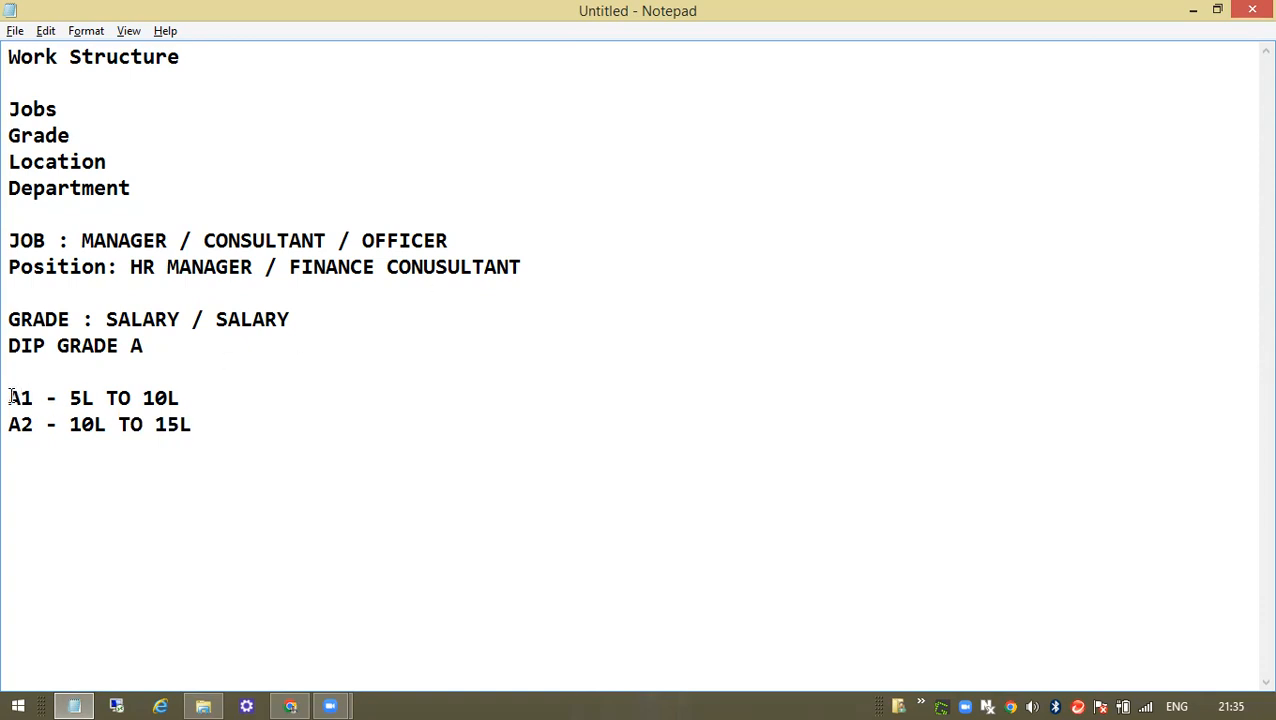
Examine how the A1 and A2 salary ranges relate to DIP GRADE A by highlighting them in the notes
left_click_drag(9, 398, 200, 442)
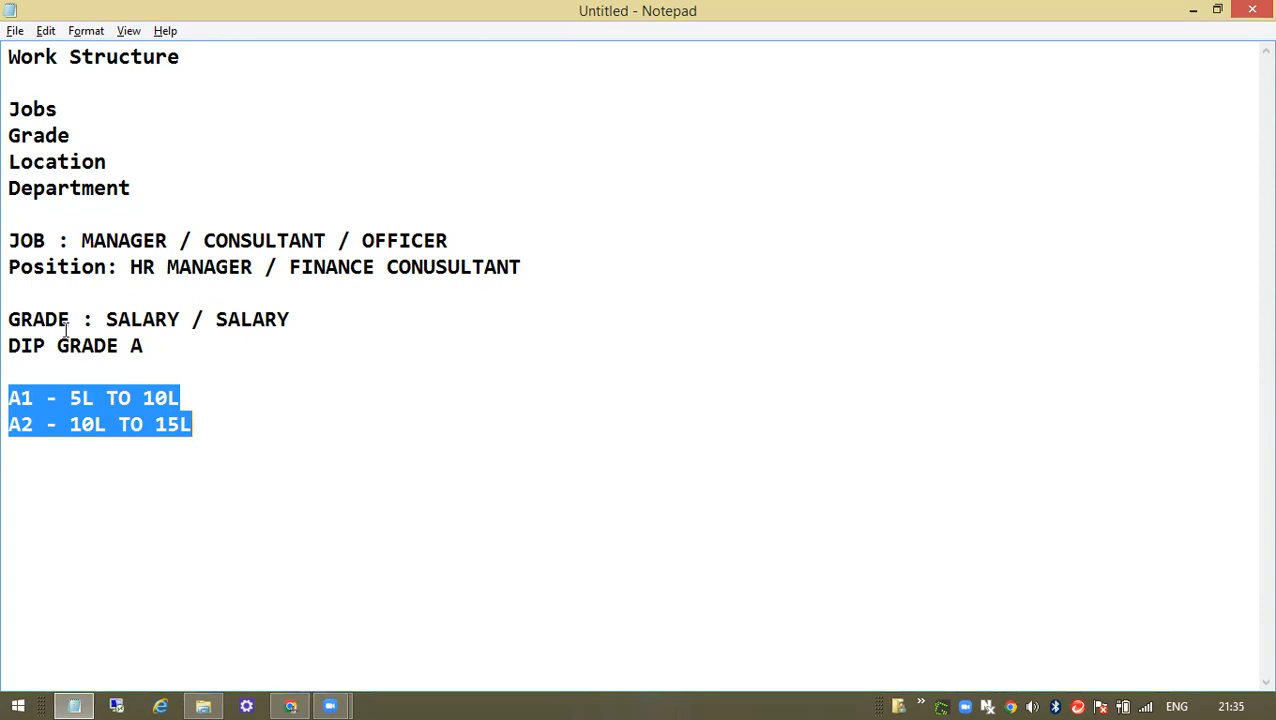
left_click_drag(9, 320, 57, 320)
left_click_drag(9, 398, 190, 417)
left_click(9, 398)
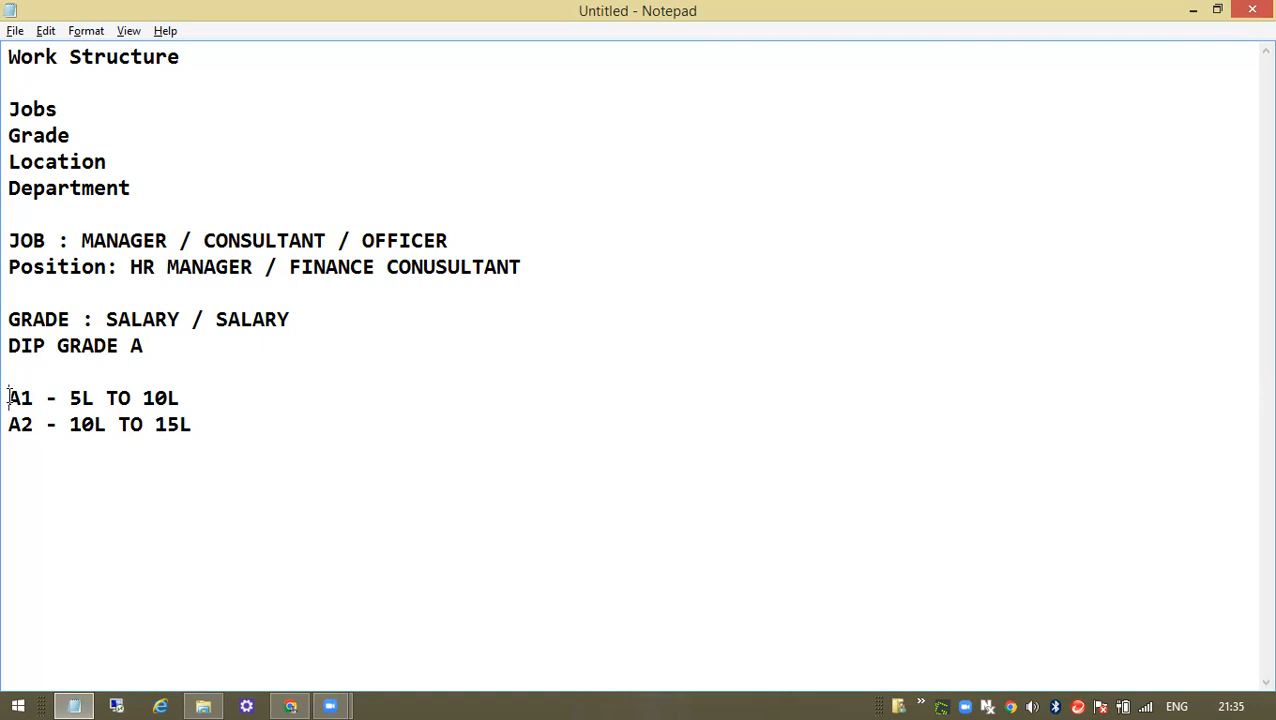
left_click_drag(119, 345, 172, 346)
left_click_drag(9, 398, 200, 425)
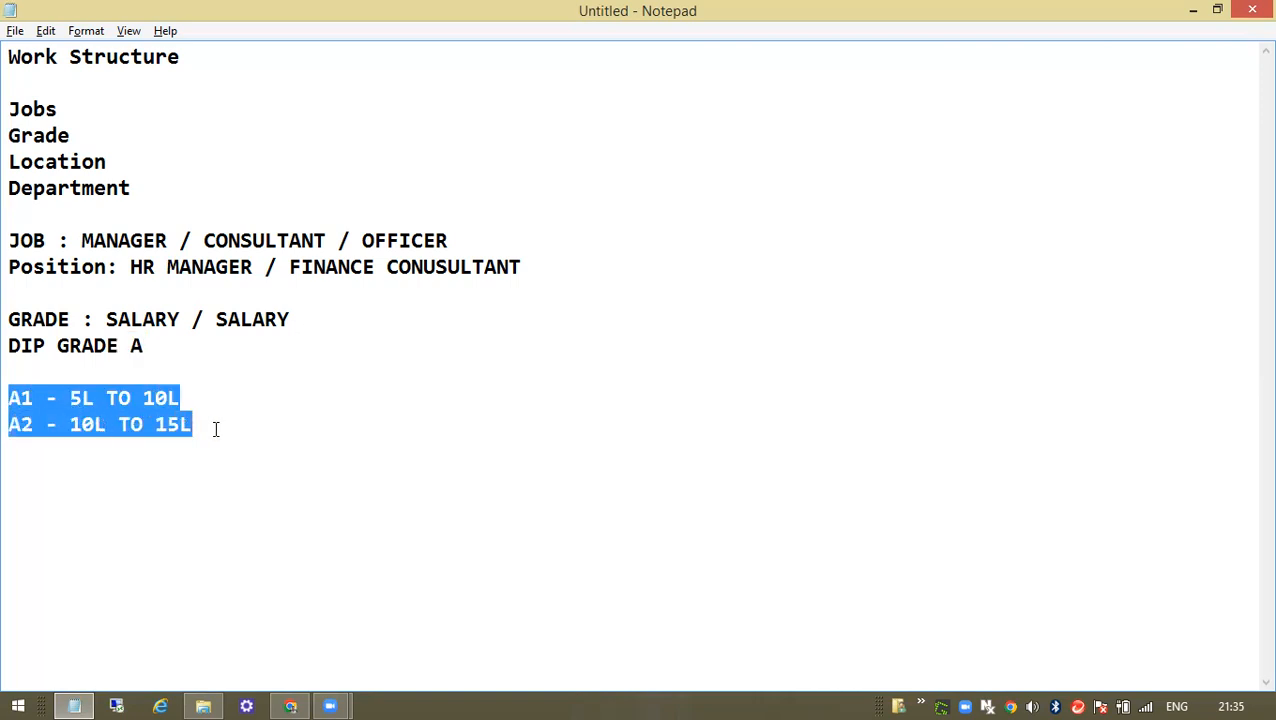
Add the heading "GRADE LADDER" below the salary ranges, separated by a blank line
key("Right")
key("Return")
type("GRADE LADDER")
key("Return")
key("Return")
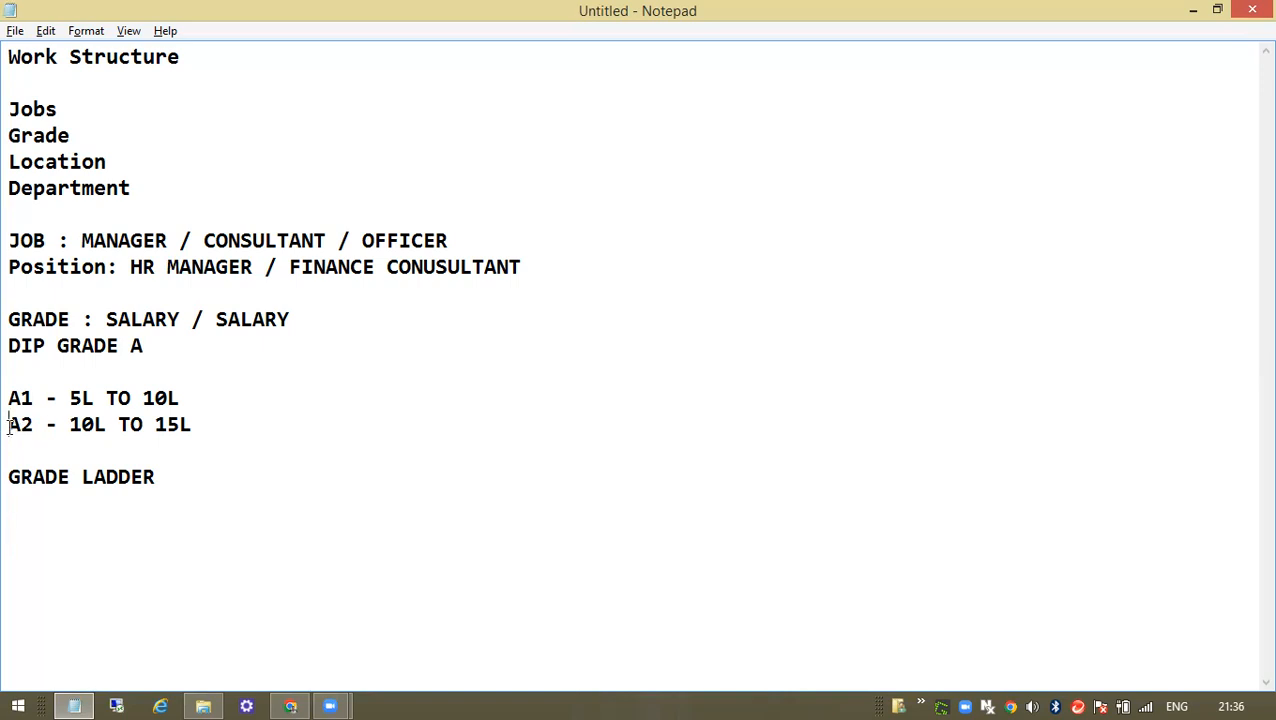
Review the A1 and A2 salary range lines above the GRADE LADDER heading by highlighting them in the notes
left_click_drag(9, 426, 228, 420)
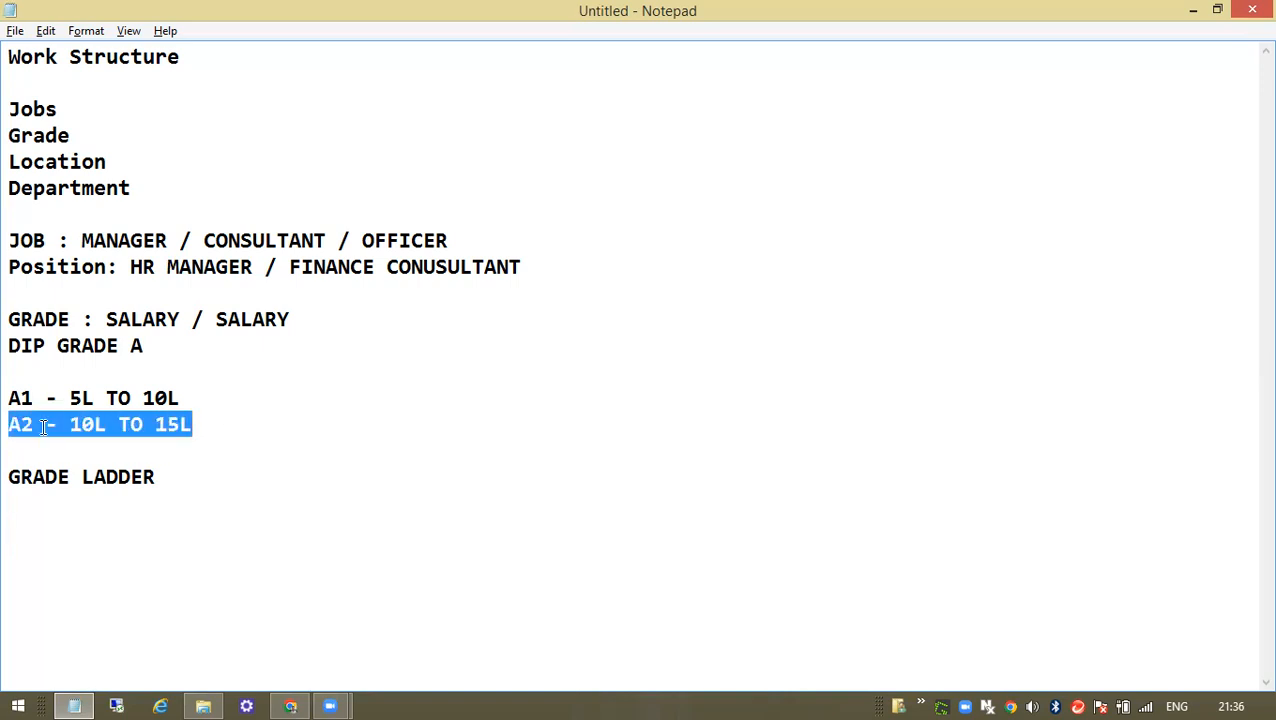
left_click_drag(10, 399, 217, 431)
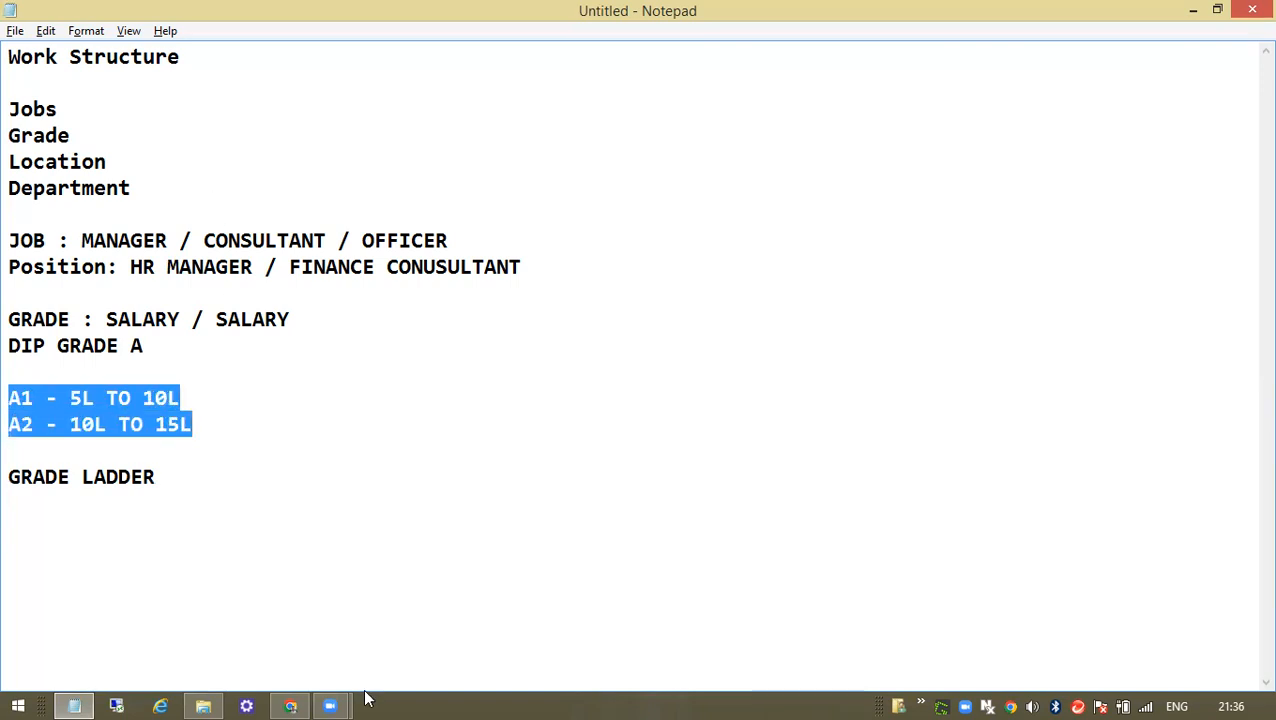
left_click(169, 477)
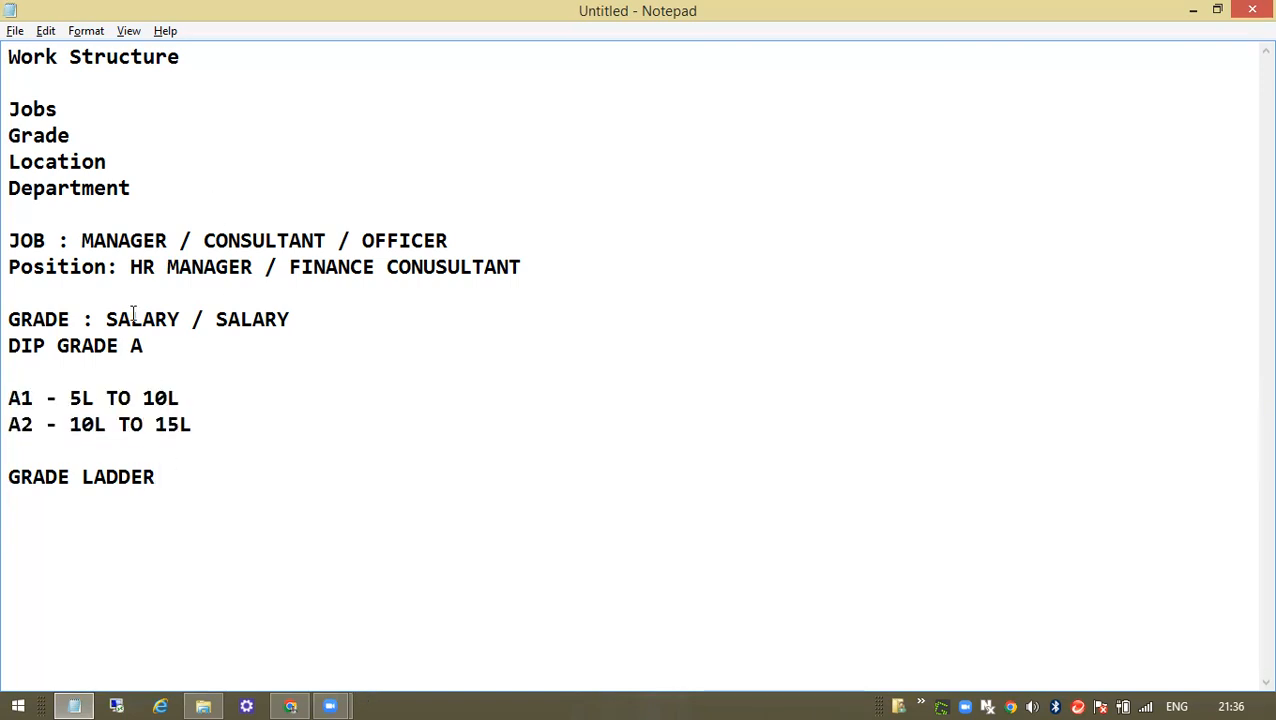
Switch to the Oracle Create Grade page in Chrome and set the effective start date to 01/06/2022 (1 June 2022)
left_click(303, 700)
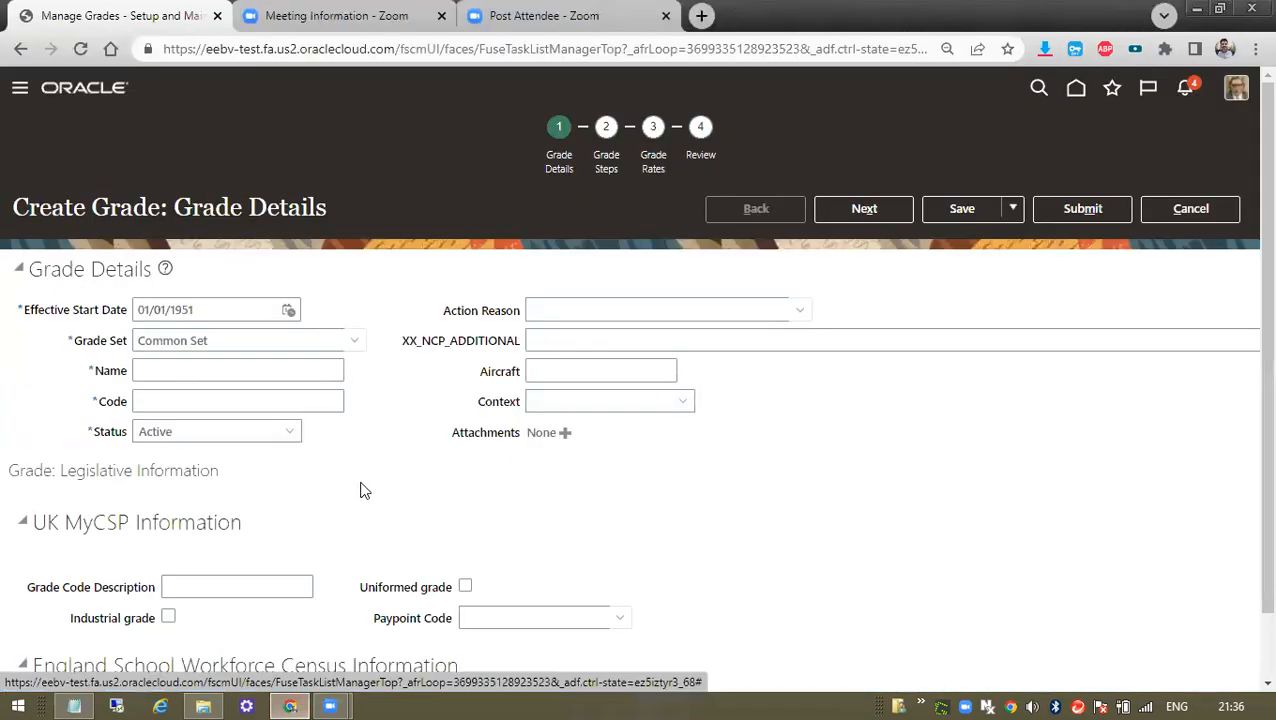
left_click(288, 311)
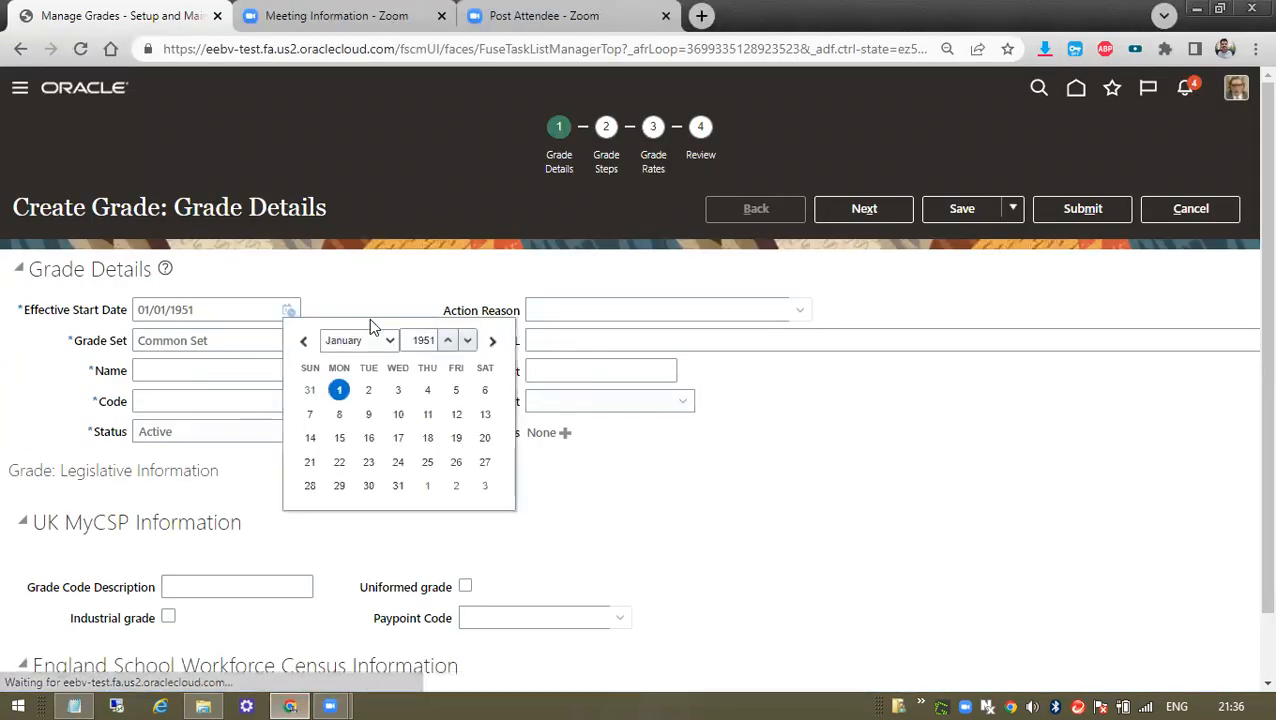
double_click(426, 340)
type("2022")
left_click(358, 341)
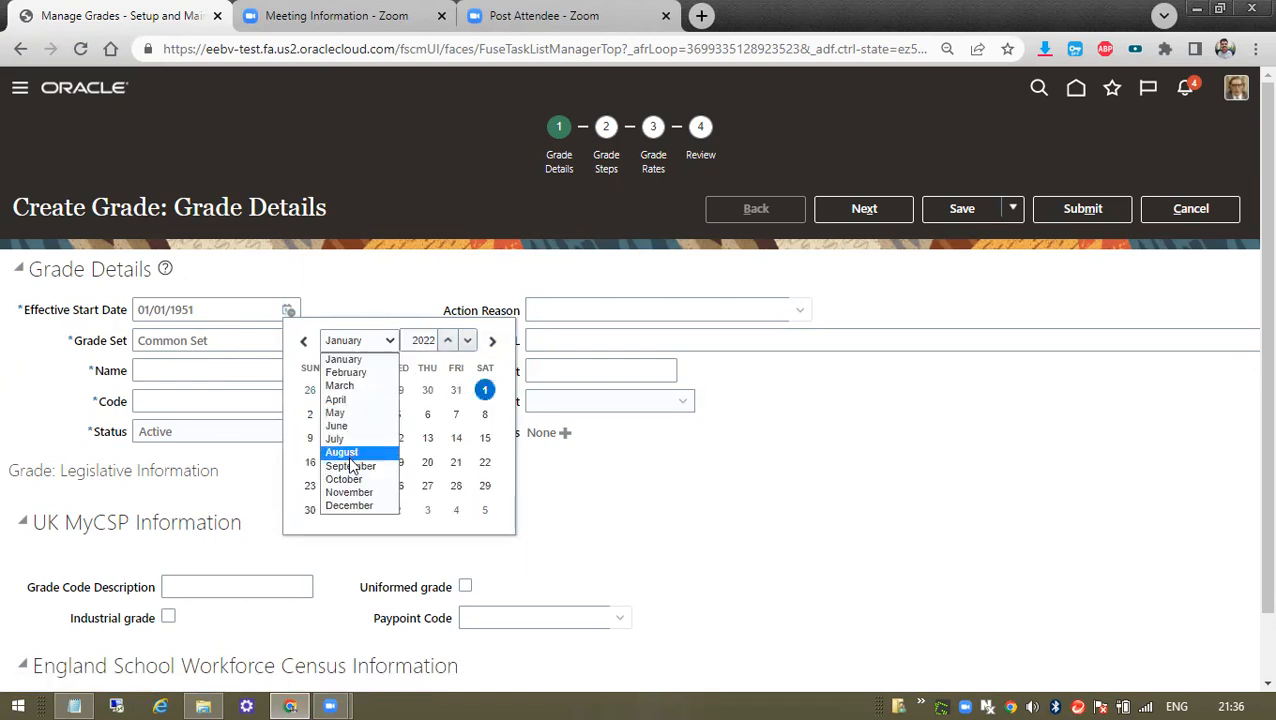
left_click(337, 425)
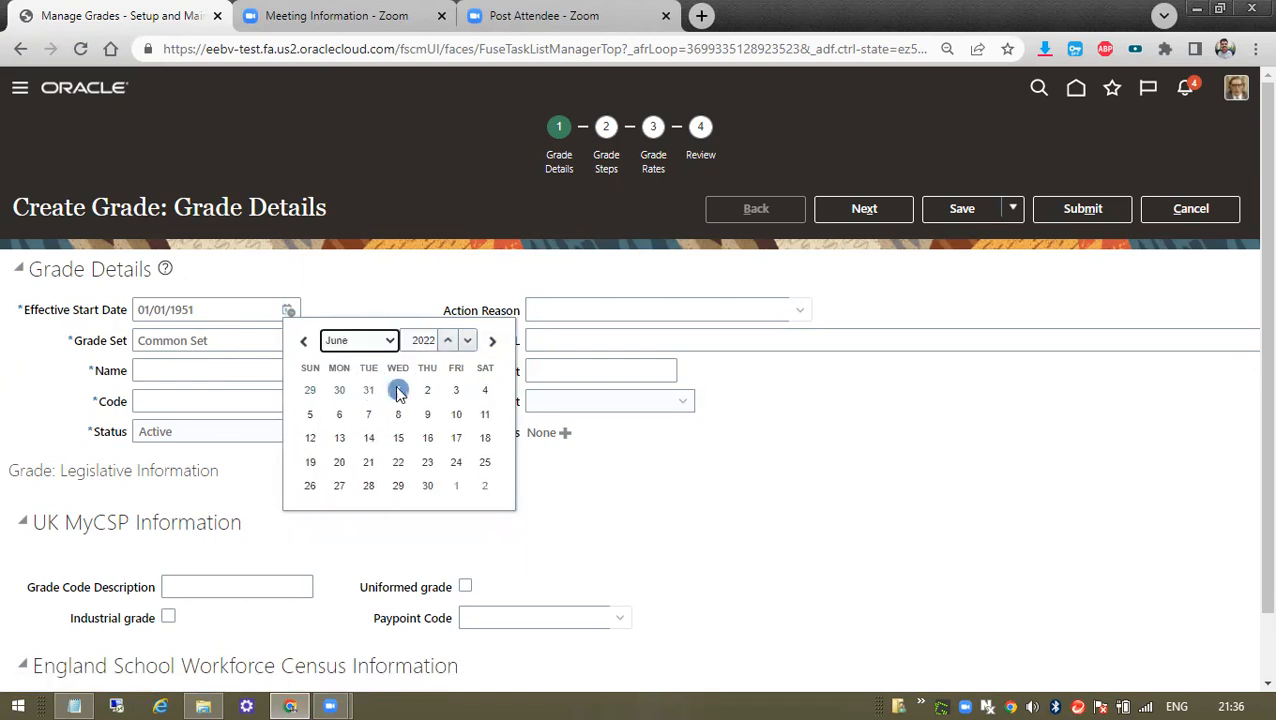
left_click(401, 391)
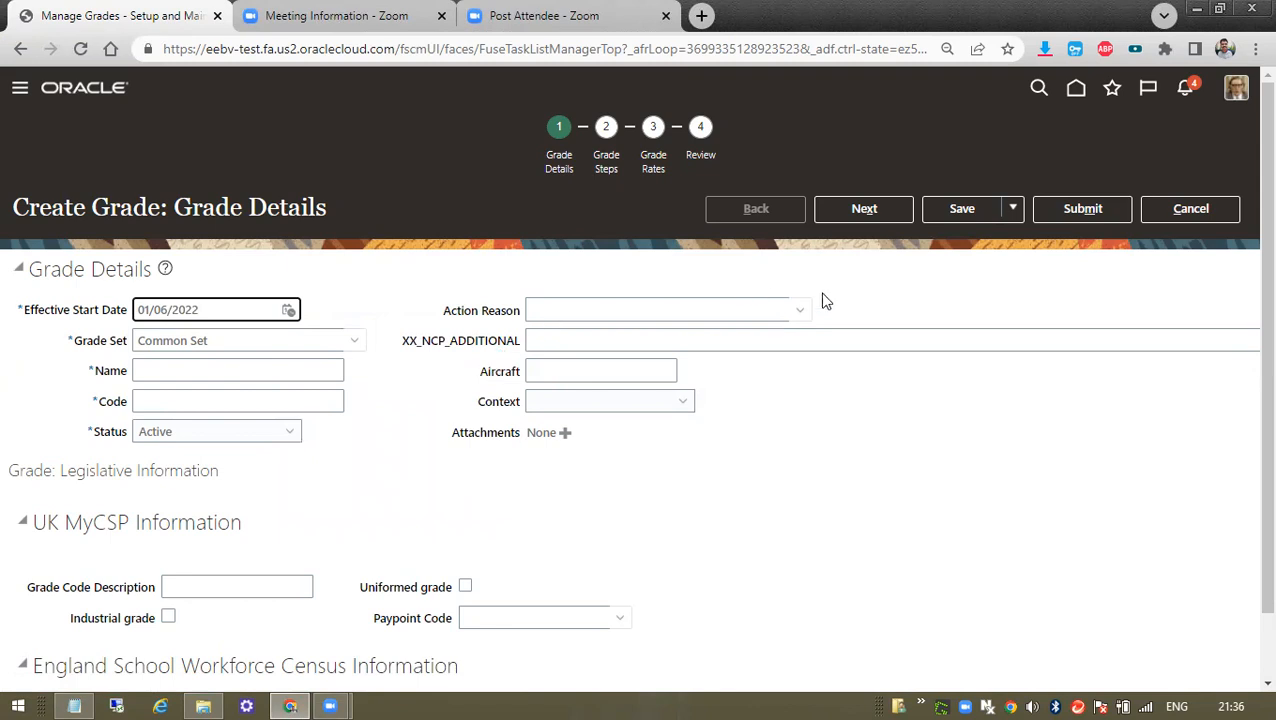
Name the grade DIP GRADE A, enter DIP_GRADE_A as its code, and look over the legislative information sections
left_click(165, 372)
type("DIP ")
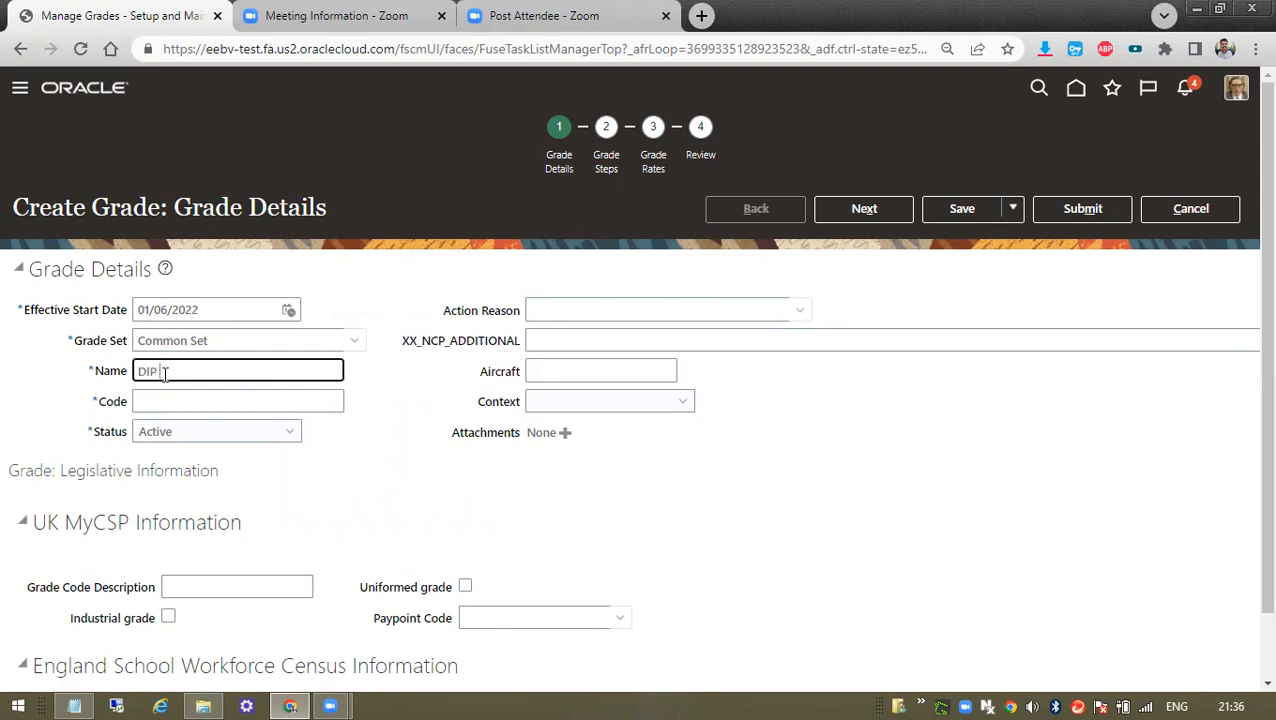
type("GRADE A")
left_click(146, 400)
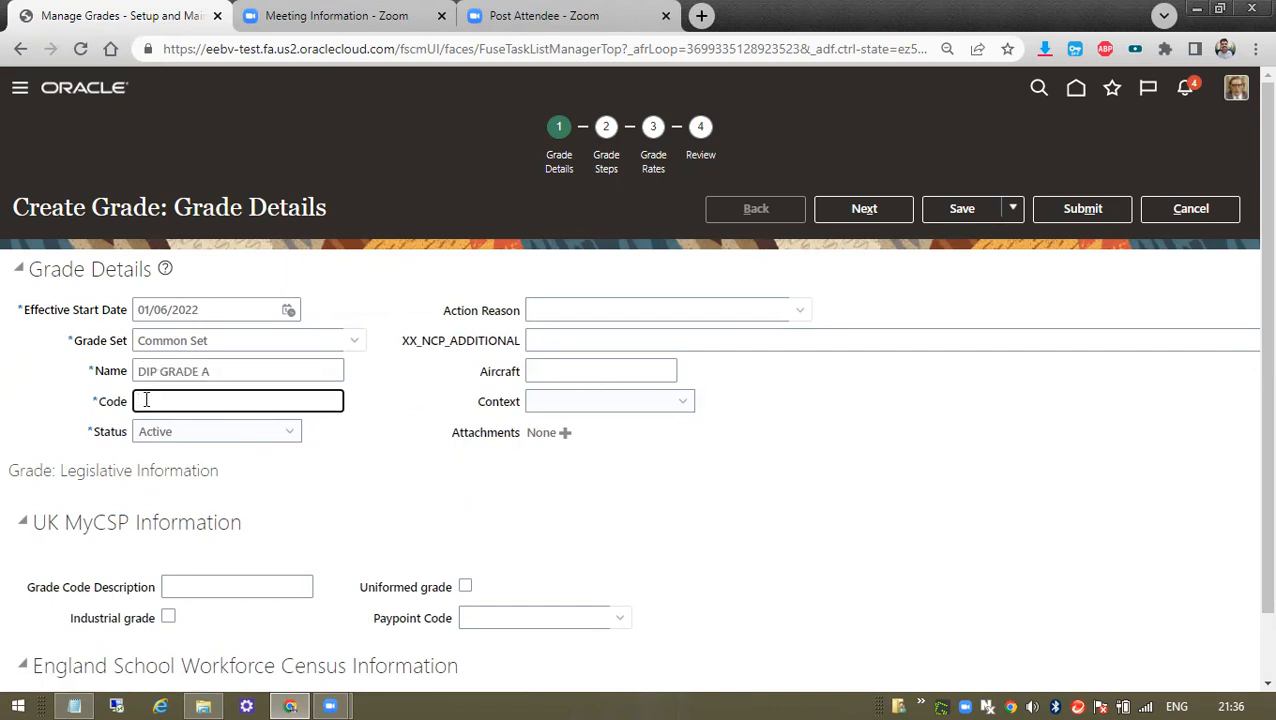
type("GRADE_A")
key("Home")
type("DIP_")
scroll(211, 536, "down", 1)
triple_click(94, 445)
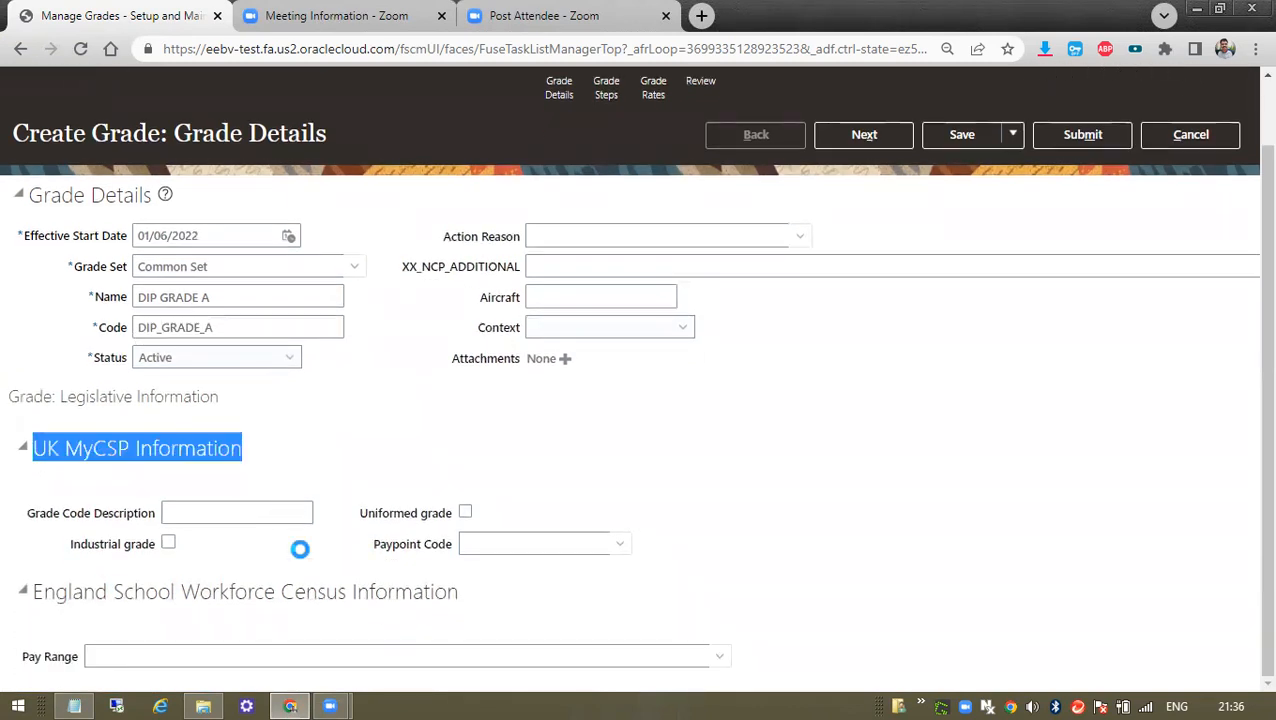
scroll(975, 479, "up", 1)
Proceed to the grade steps and add step 1 with the name DIP GRADE A1
left_click(849, 214)
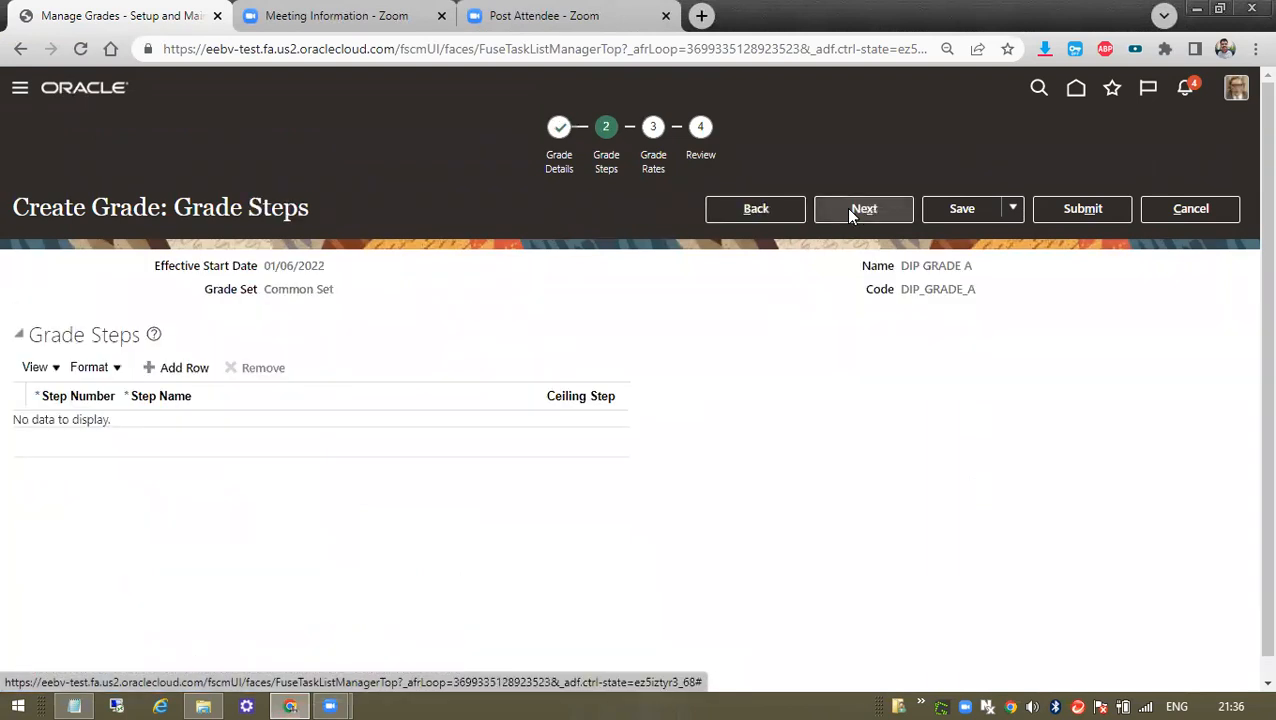
left_click(183, 367)
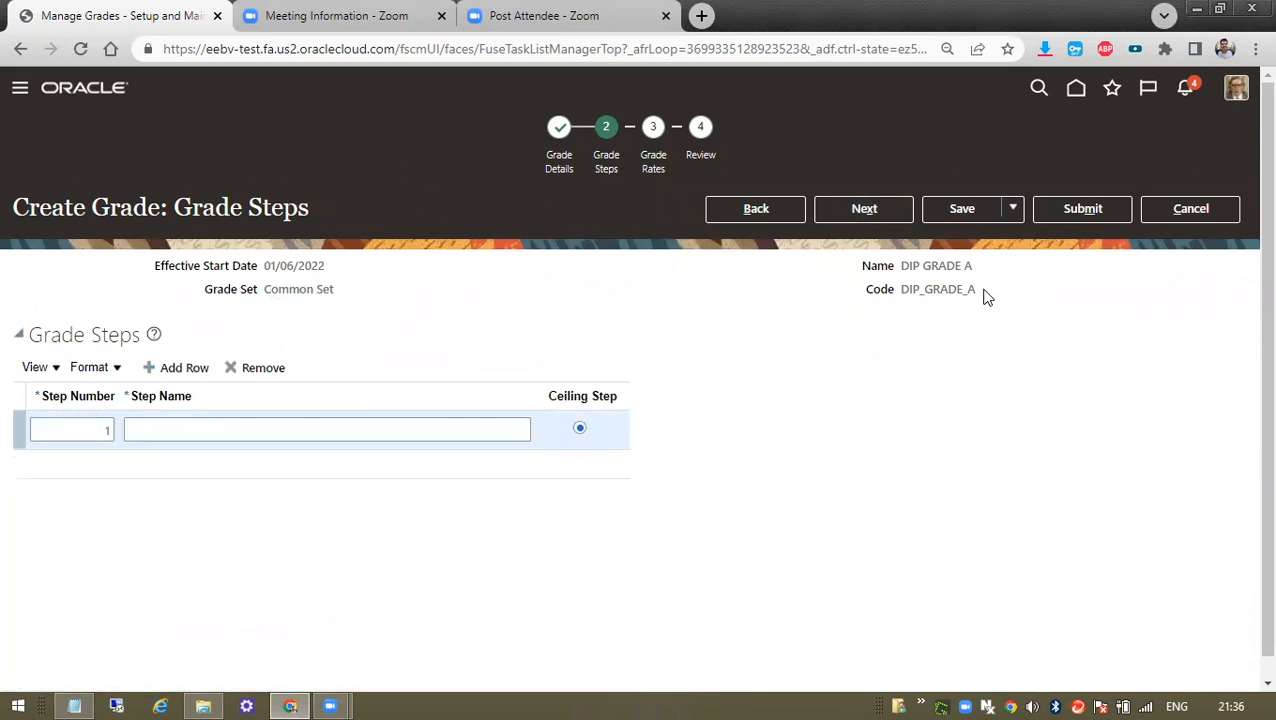
left_click(169, 424)
type("DIP GRADE A1")
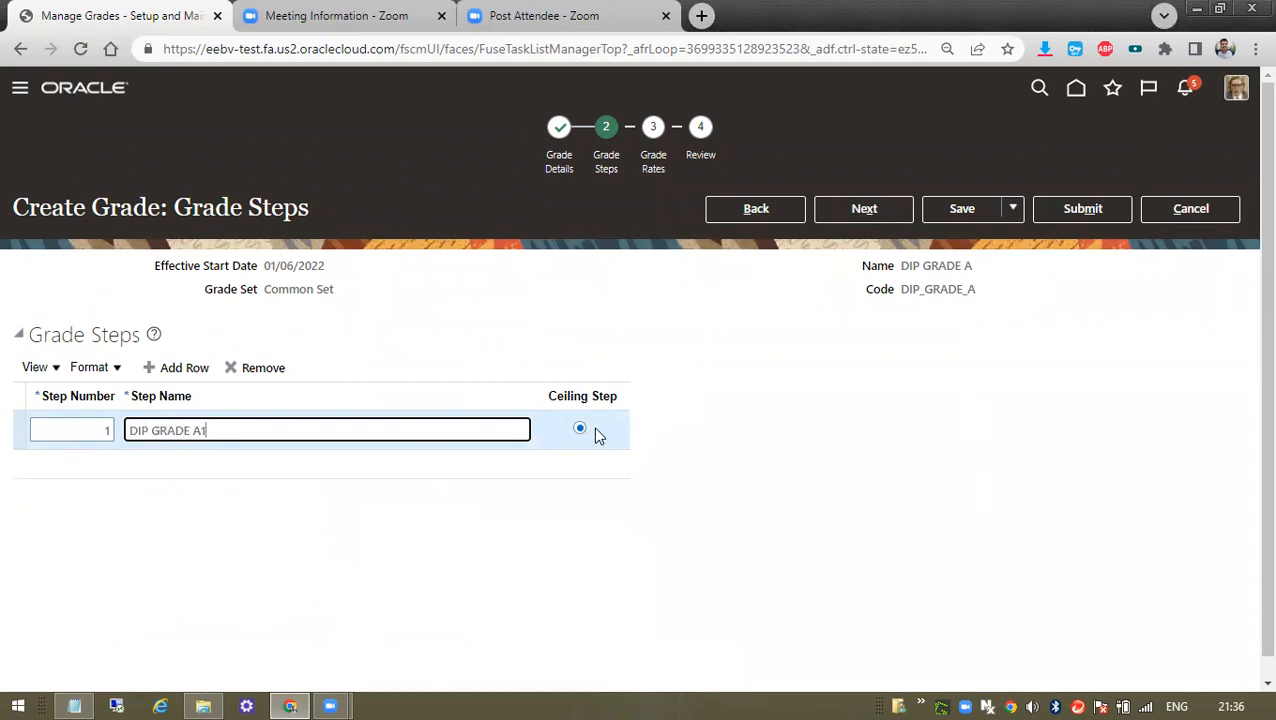
Add a second grade step named DIP GRADE A2 and make it the ceiling step
left_click(207, 368)
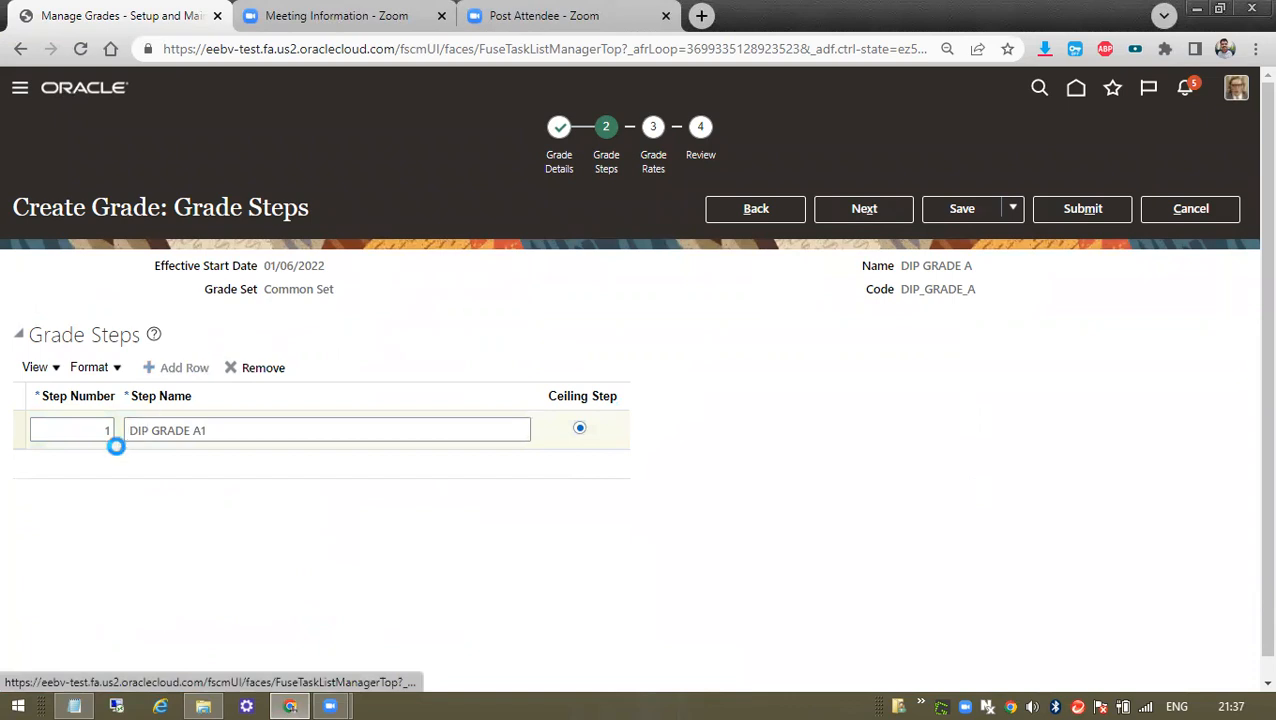
left_click(147, 472)
type("DIP GRADE A2")
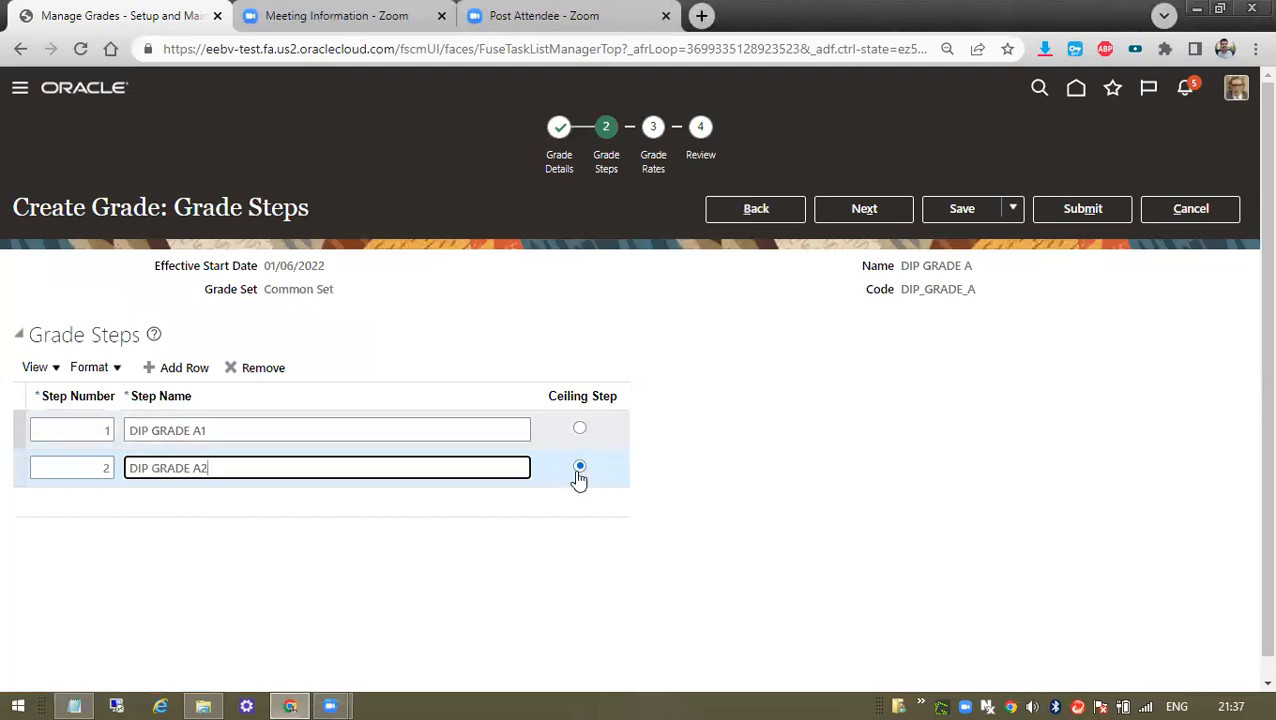
left_click(579, 428)
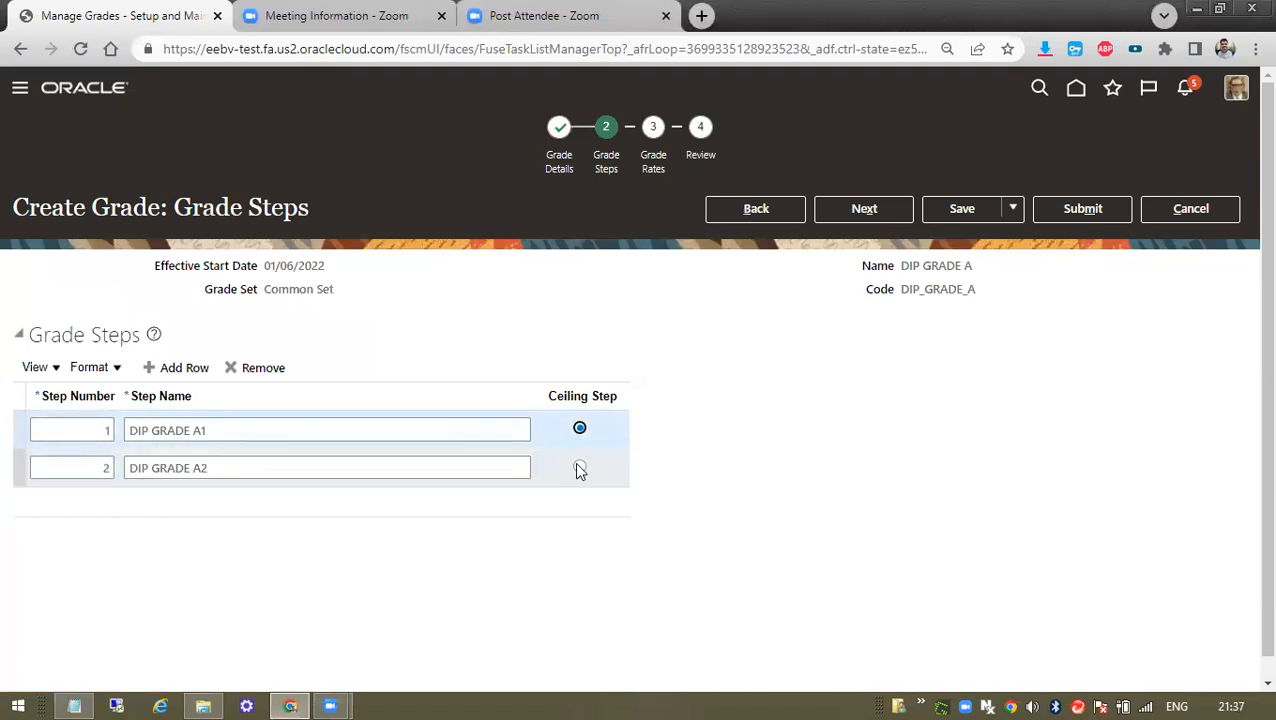
left_click(579, 468)
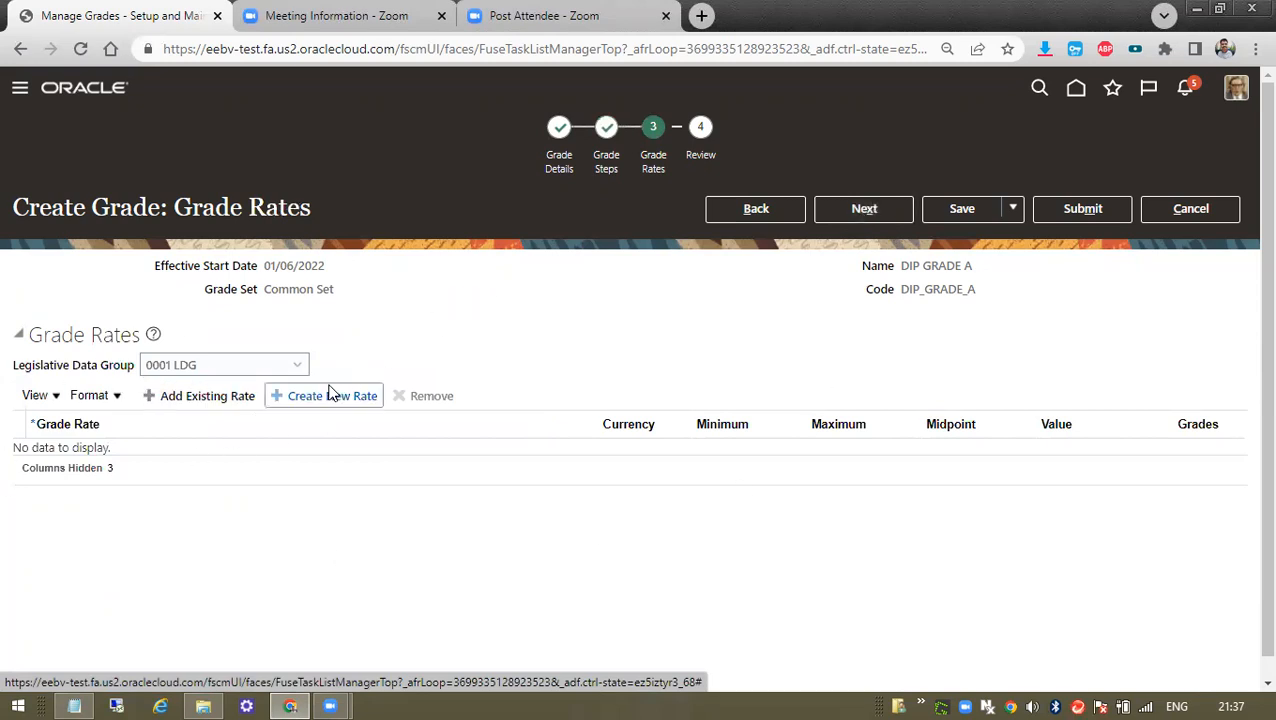
Set the legislative data group for the grade rates to US Legislative Data Group
left_click(244, 369)
scroll(253, 456, "down", 10)
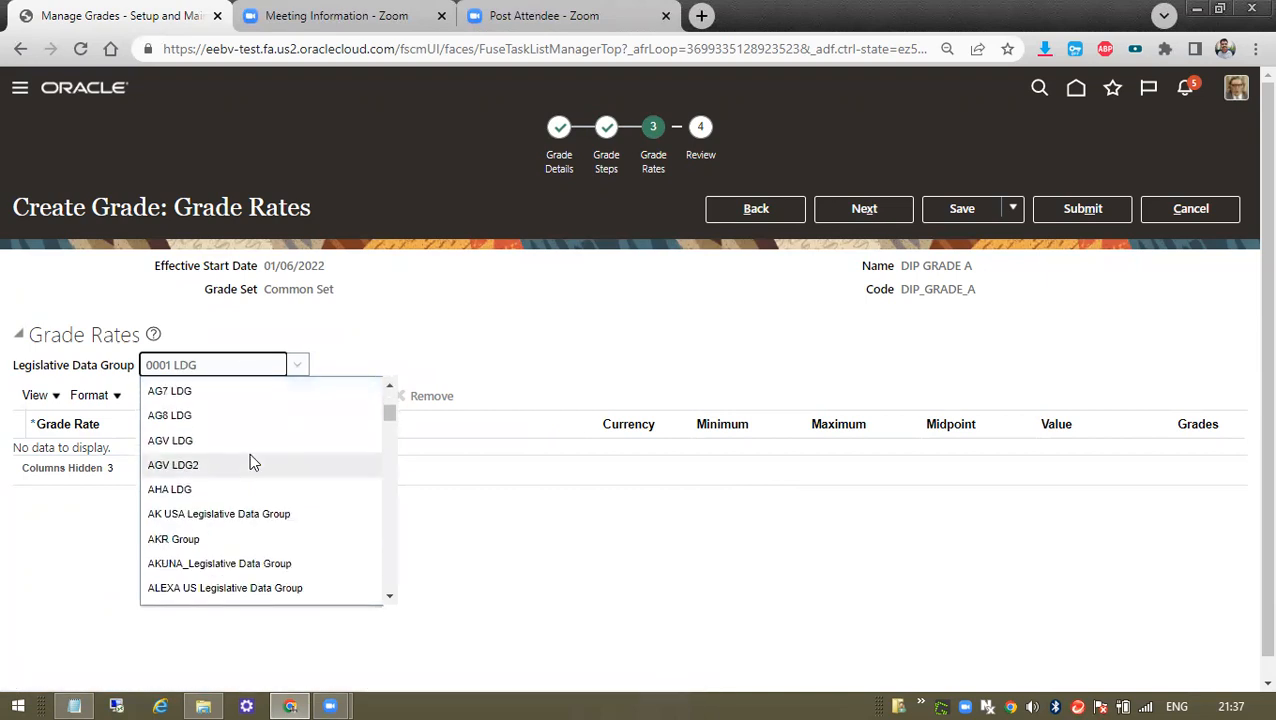
scroll(253, 490, "down", 15)
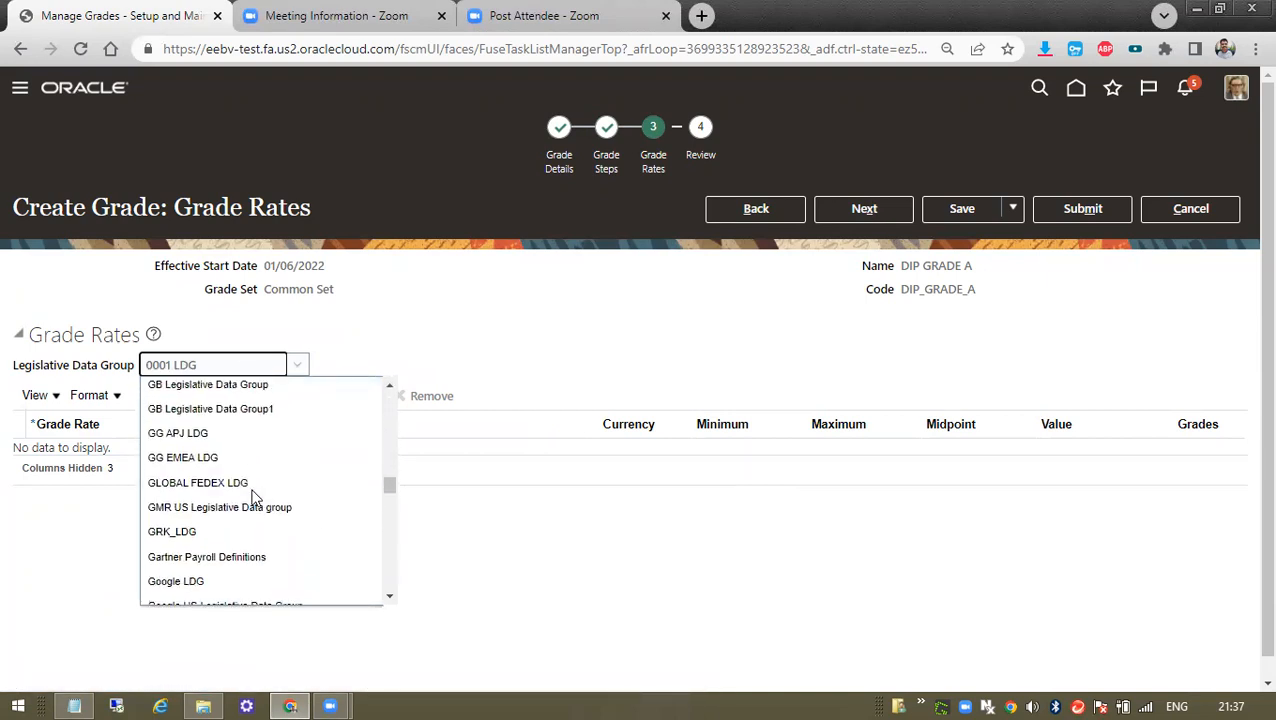
scroll(253, 497, "down", 15)
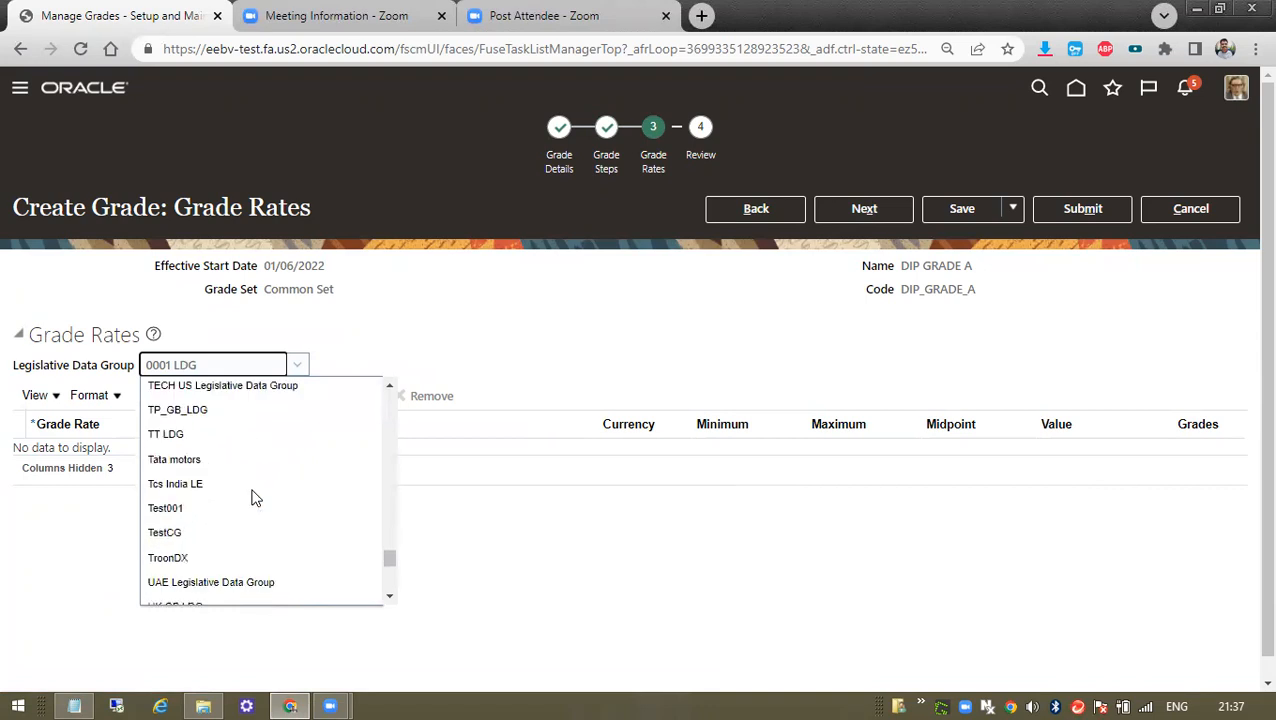
scroll(253, 497, "down", 8)
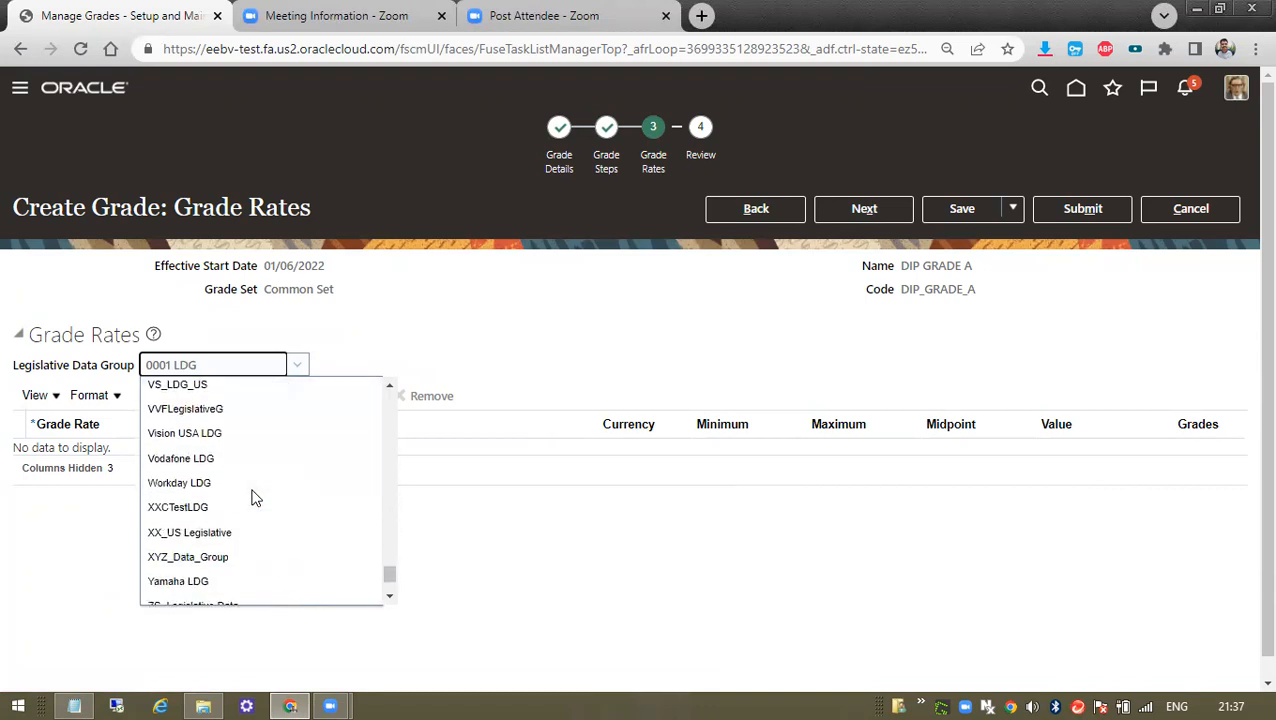
scroll(253, 497, "up", 4)
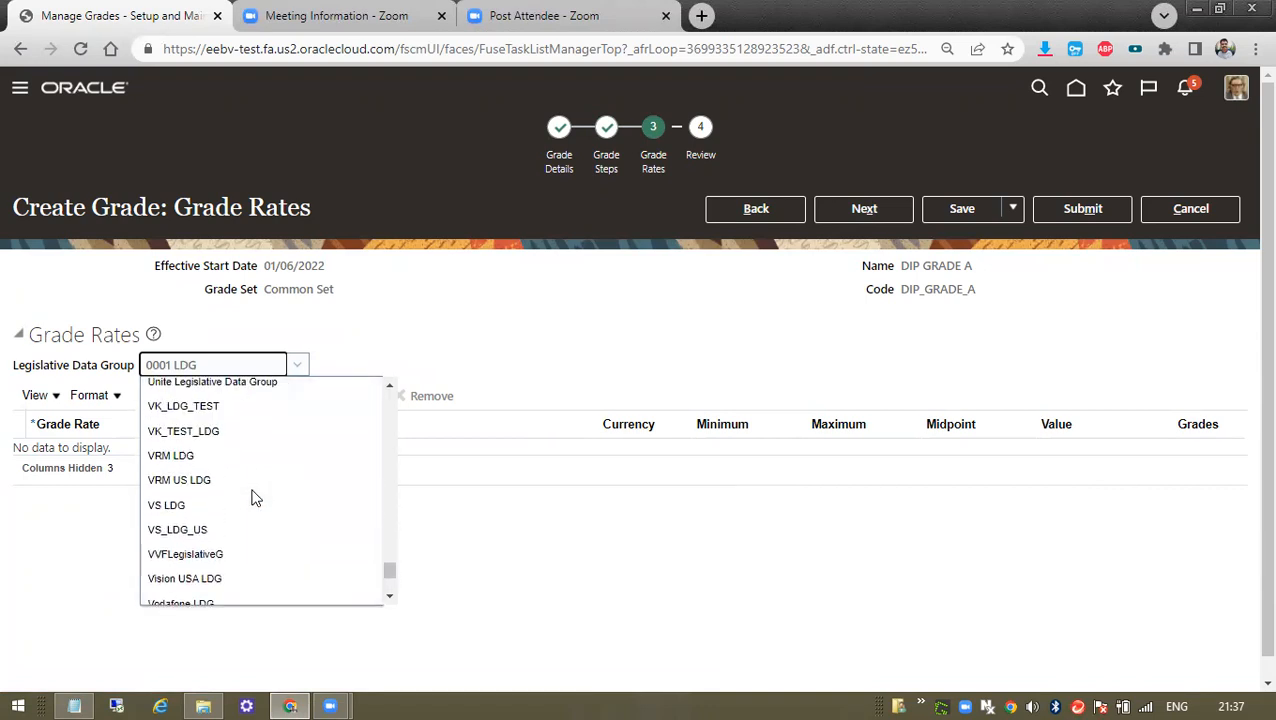
scroll(253, 497, "down", 4)
scroll(253, 497, "down", 5)
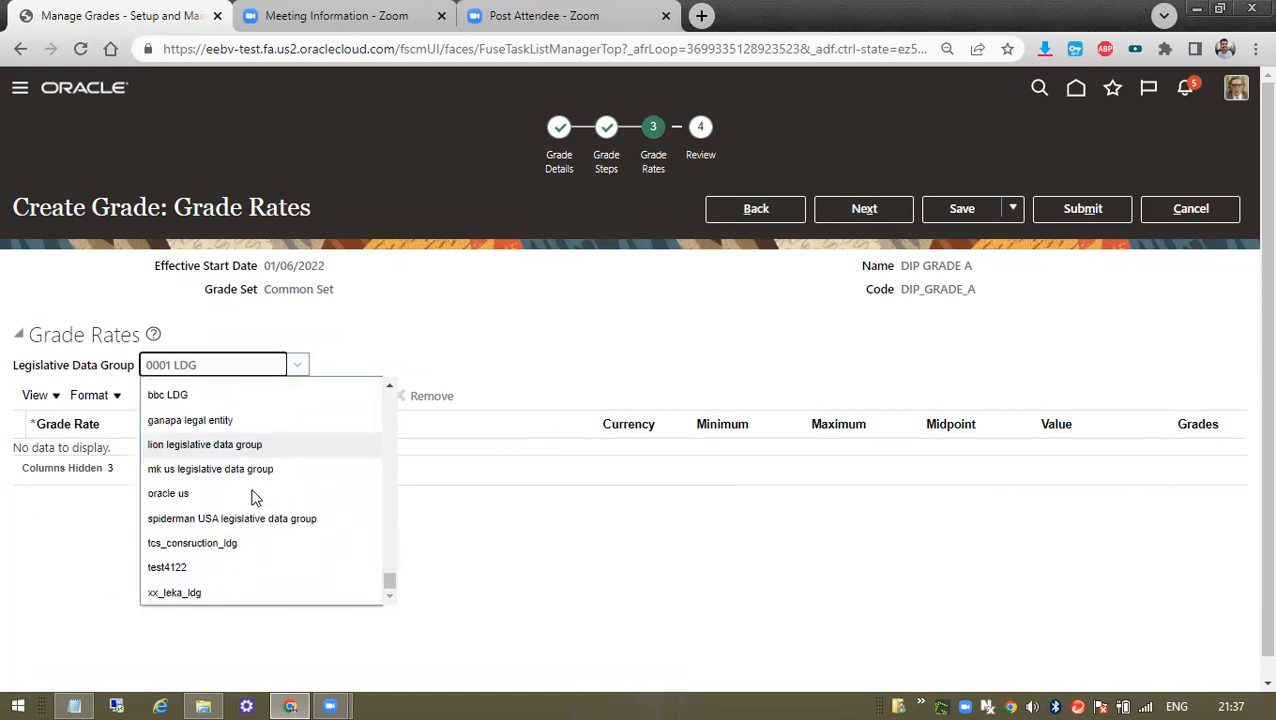
scroll(254, 498, "up", 6)
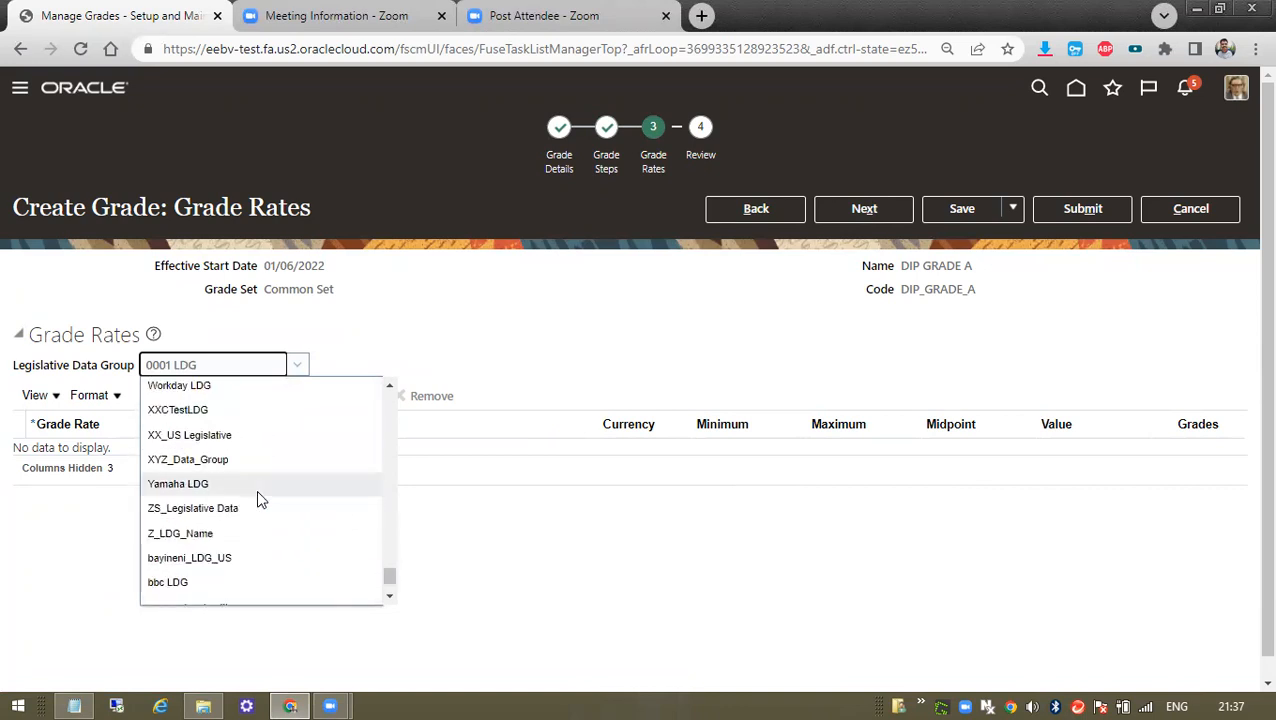
scroll(265, 480, "up", 4)
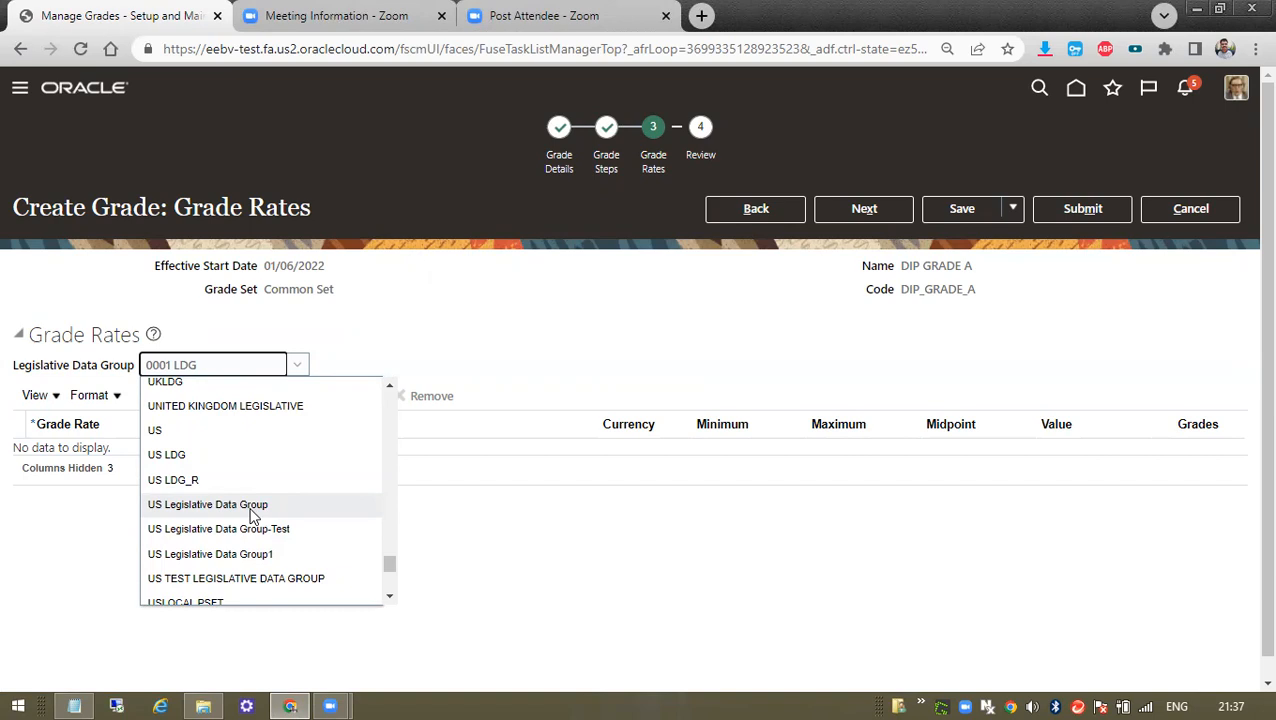
left_click(252, 508)
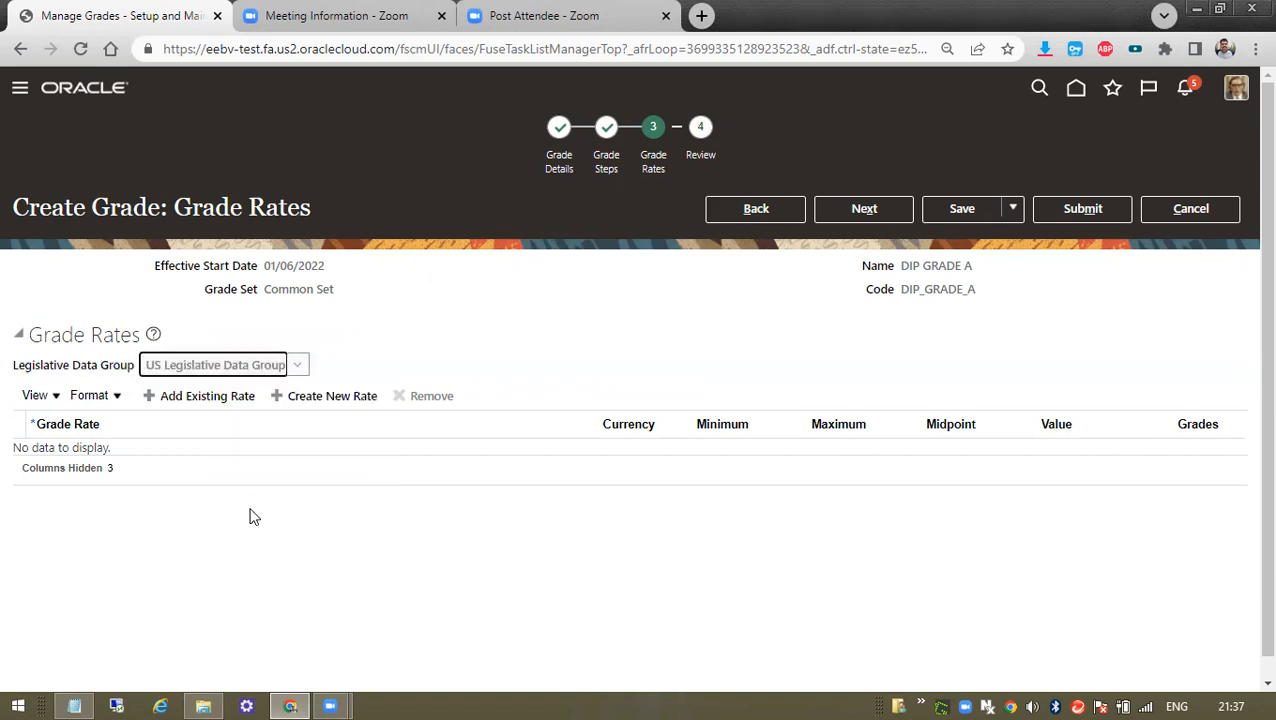
left_click(210, 403)
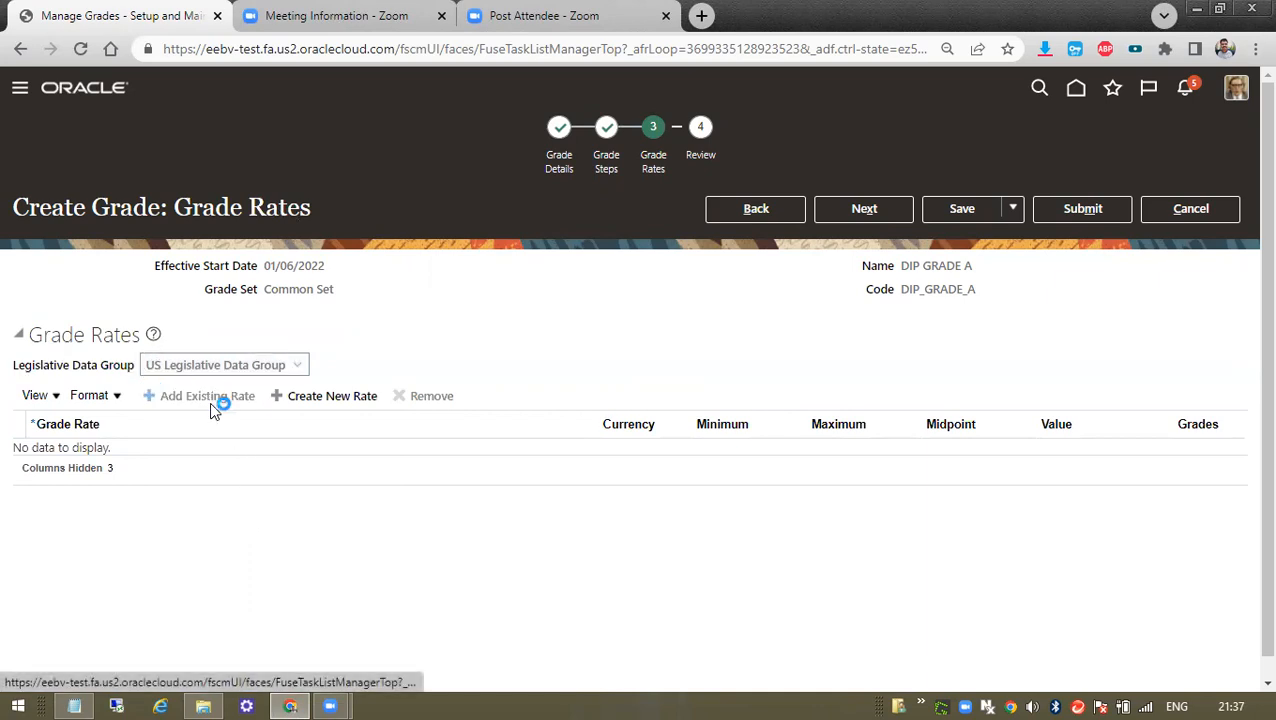
left_click(292, 457)
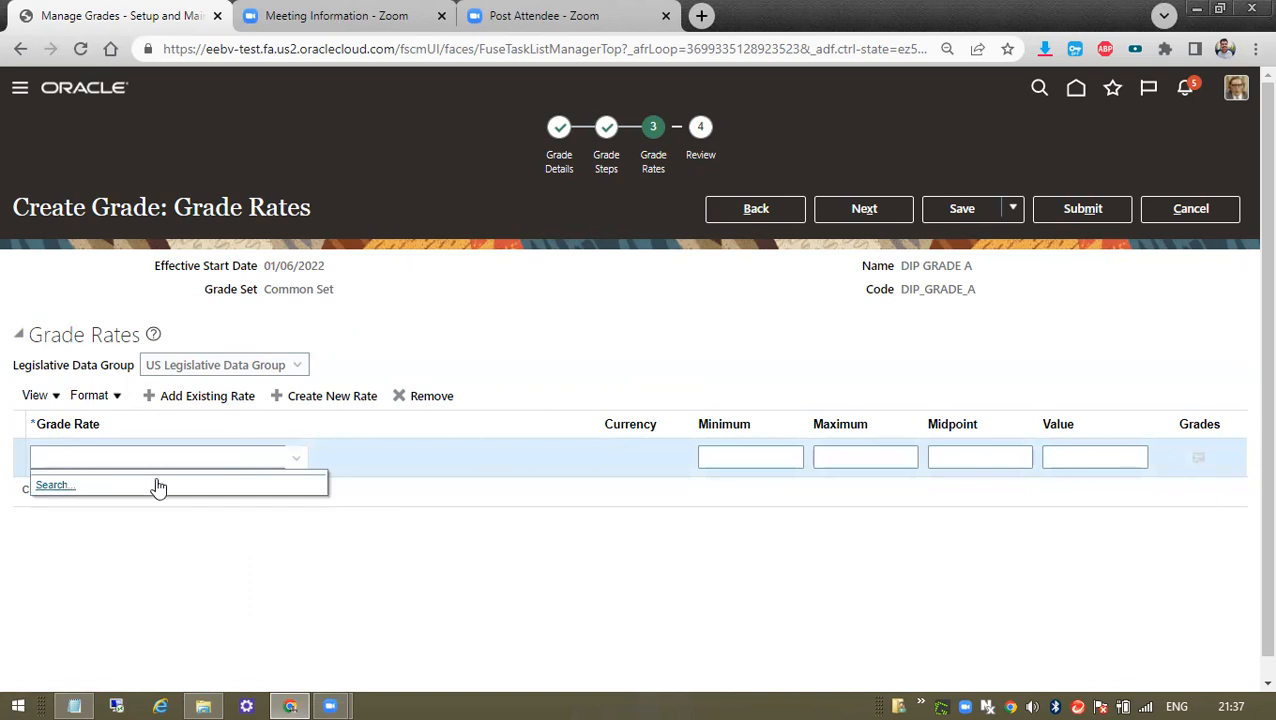
left_click(121, 483)
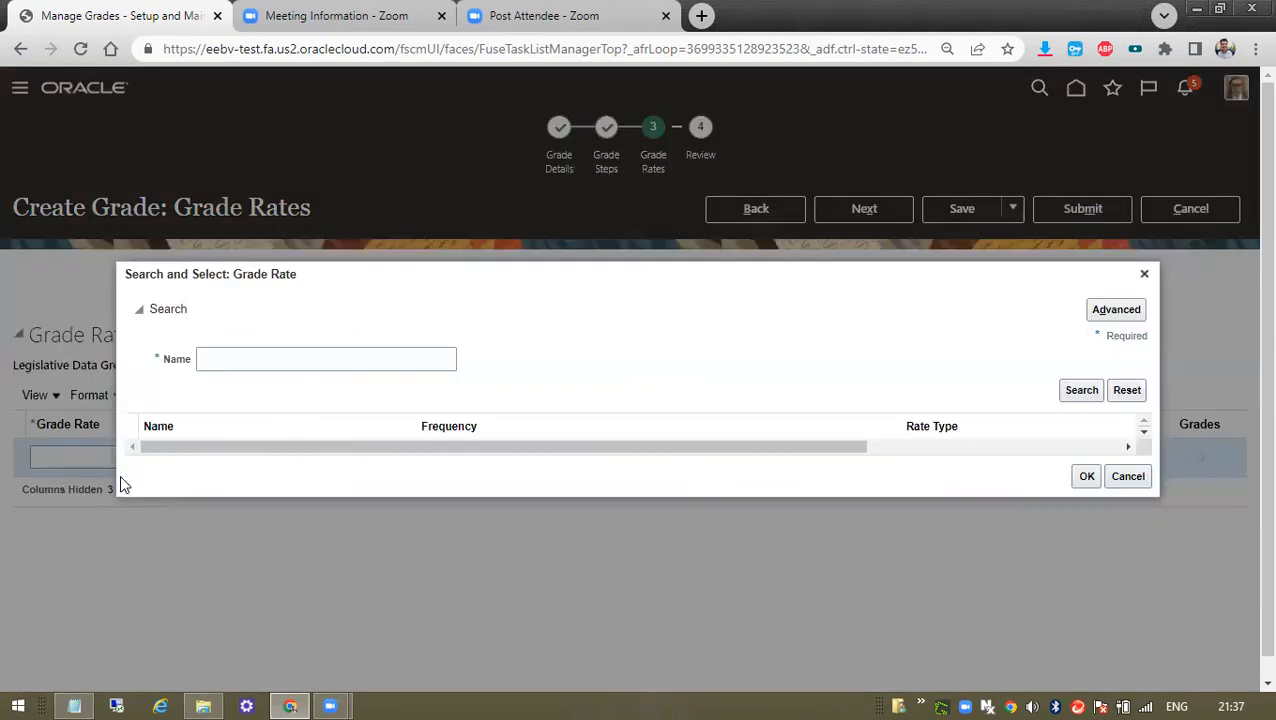
left_click(320, 355)
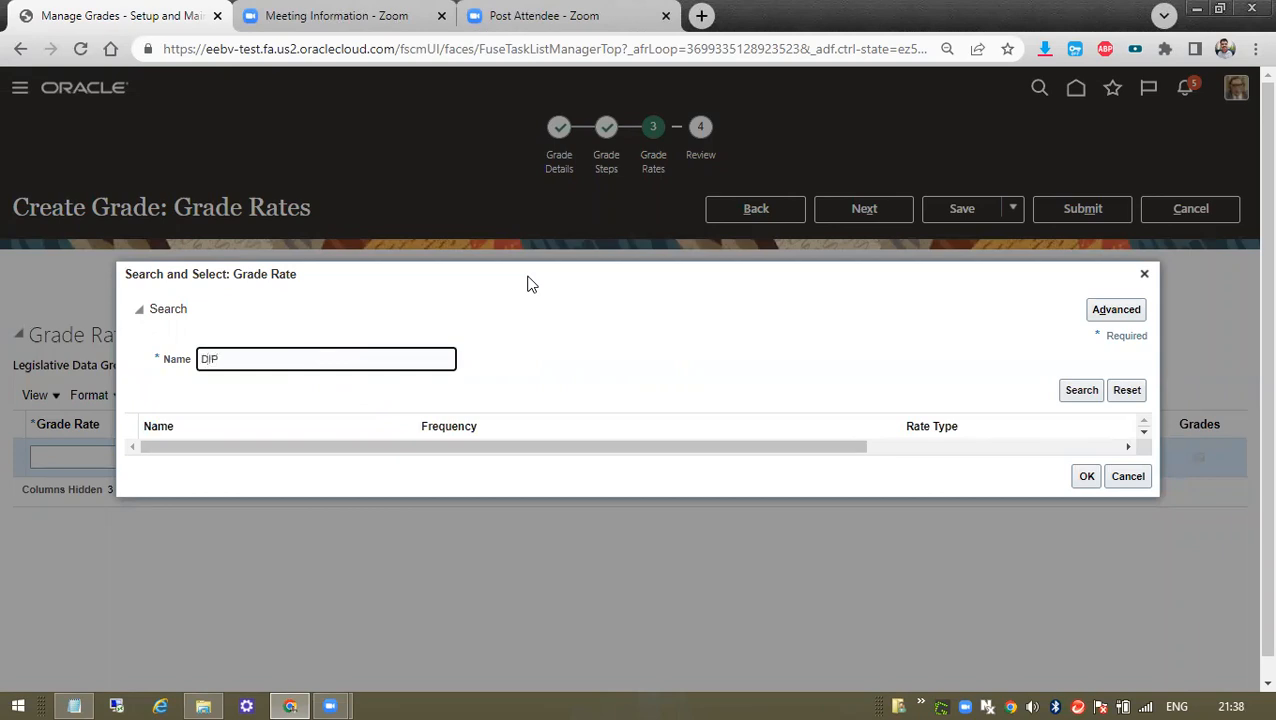
left_click(1094, 391)
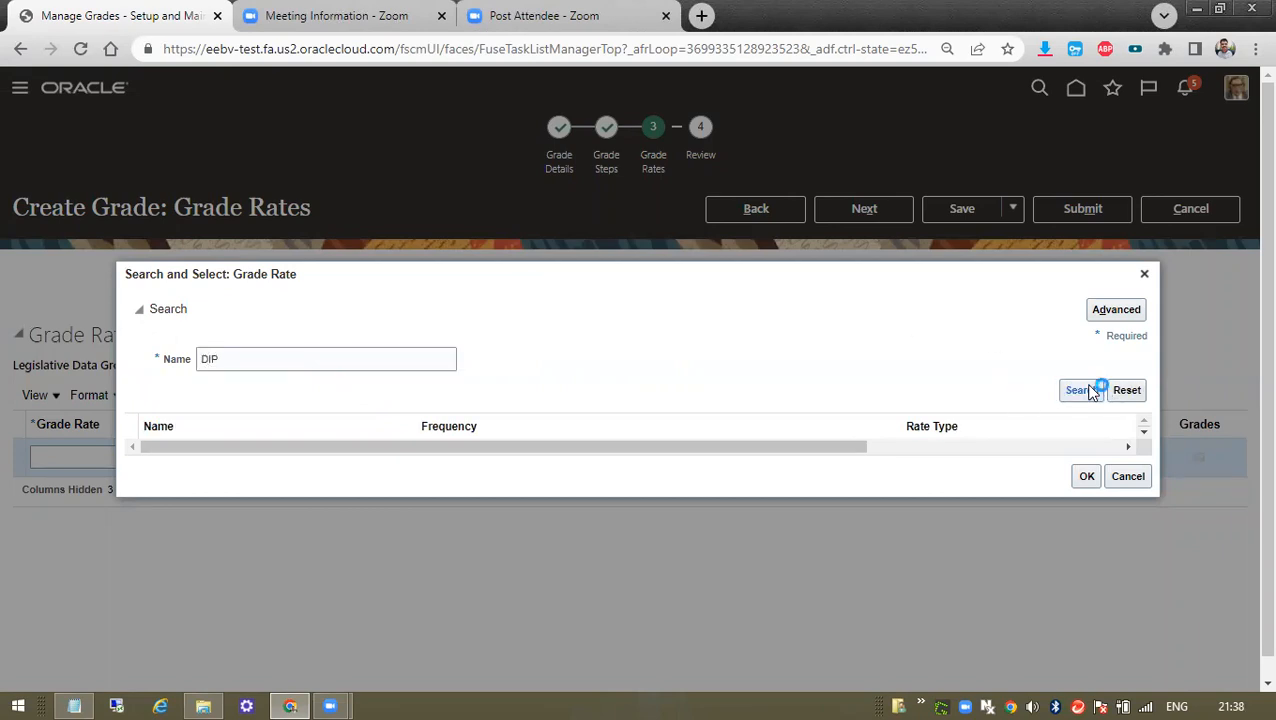
left_click_drag(799, 447, 897, 447)
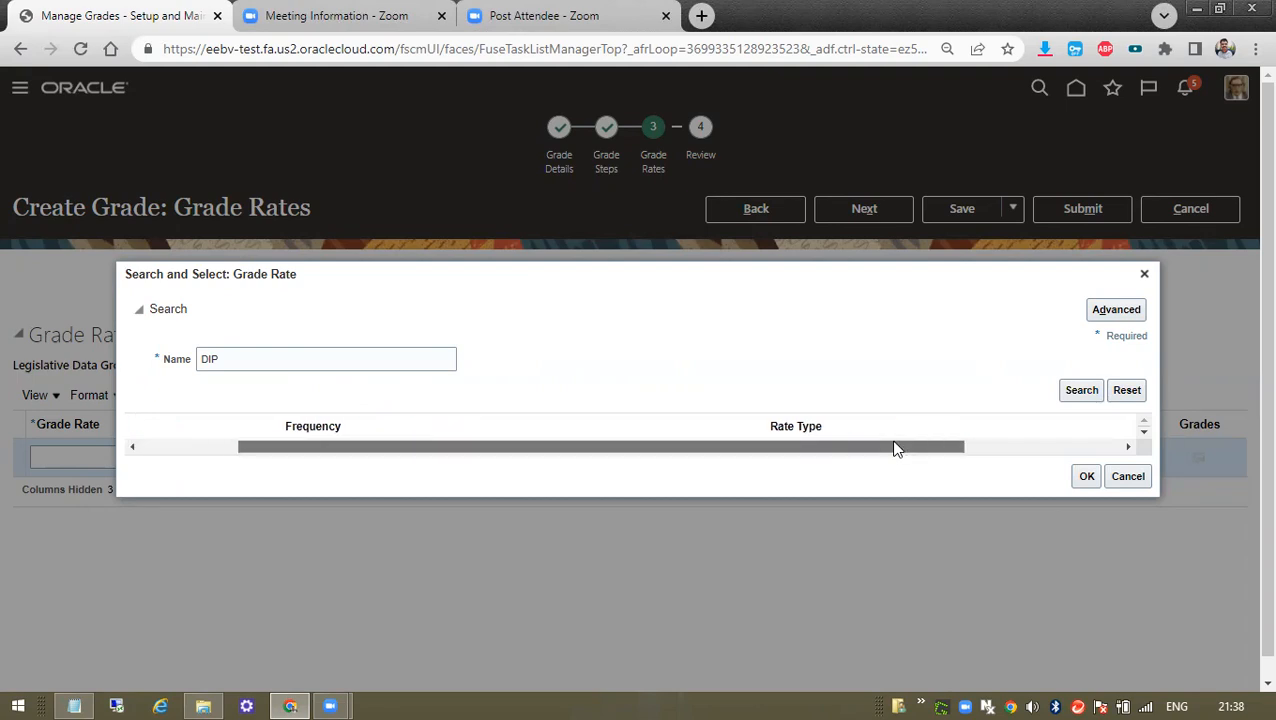
left_click(1145, 275)
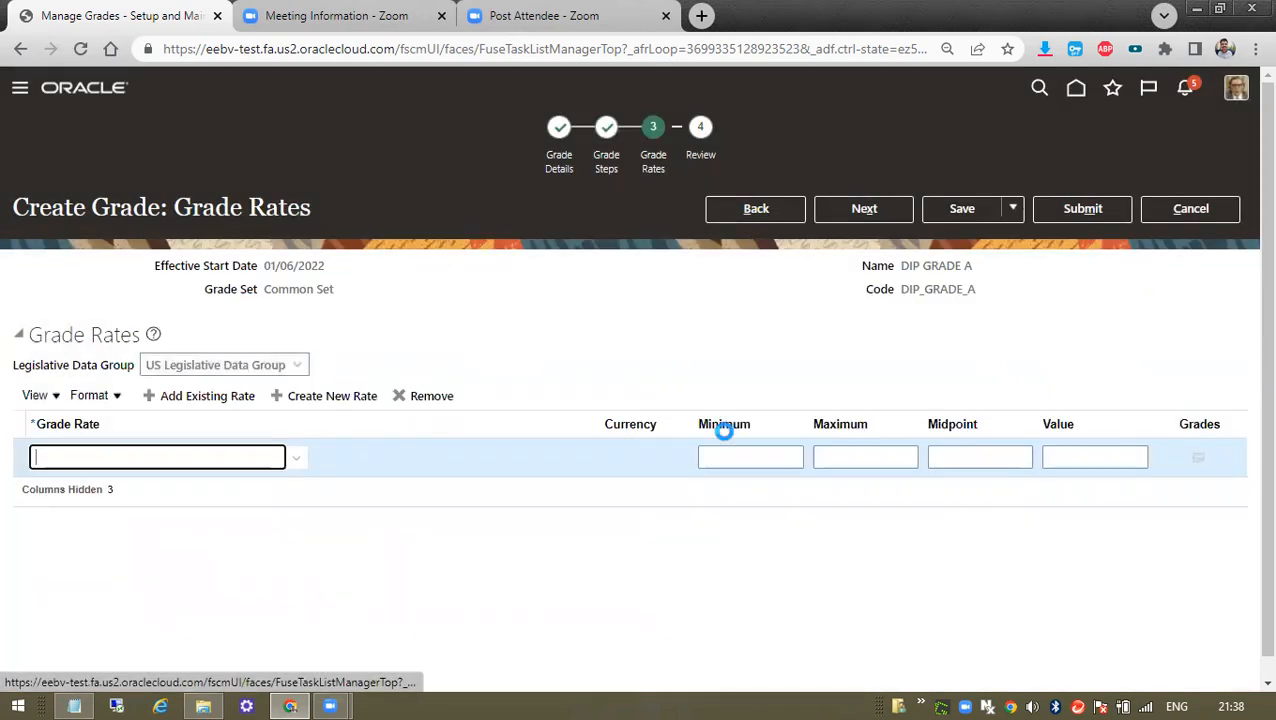
left_click(300, 461)
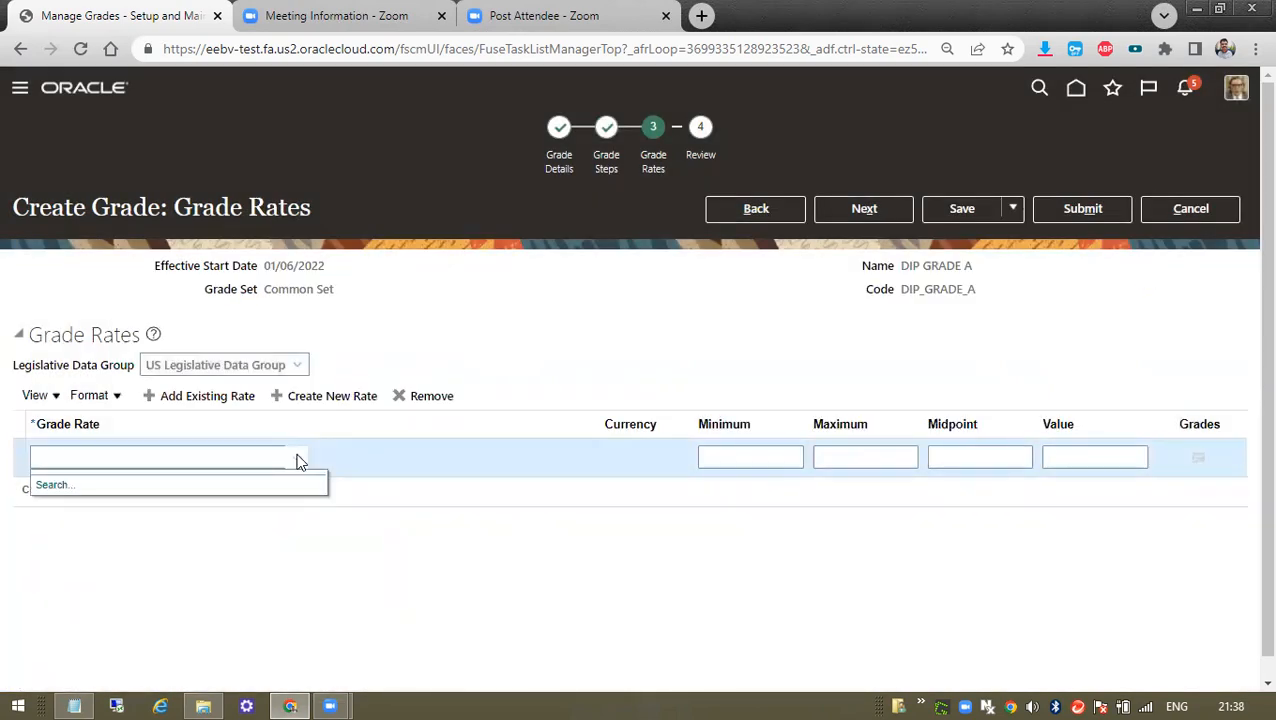
left_click(293, 548)
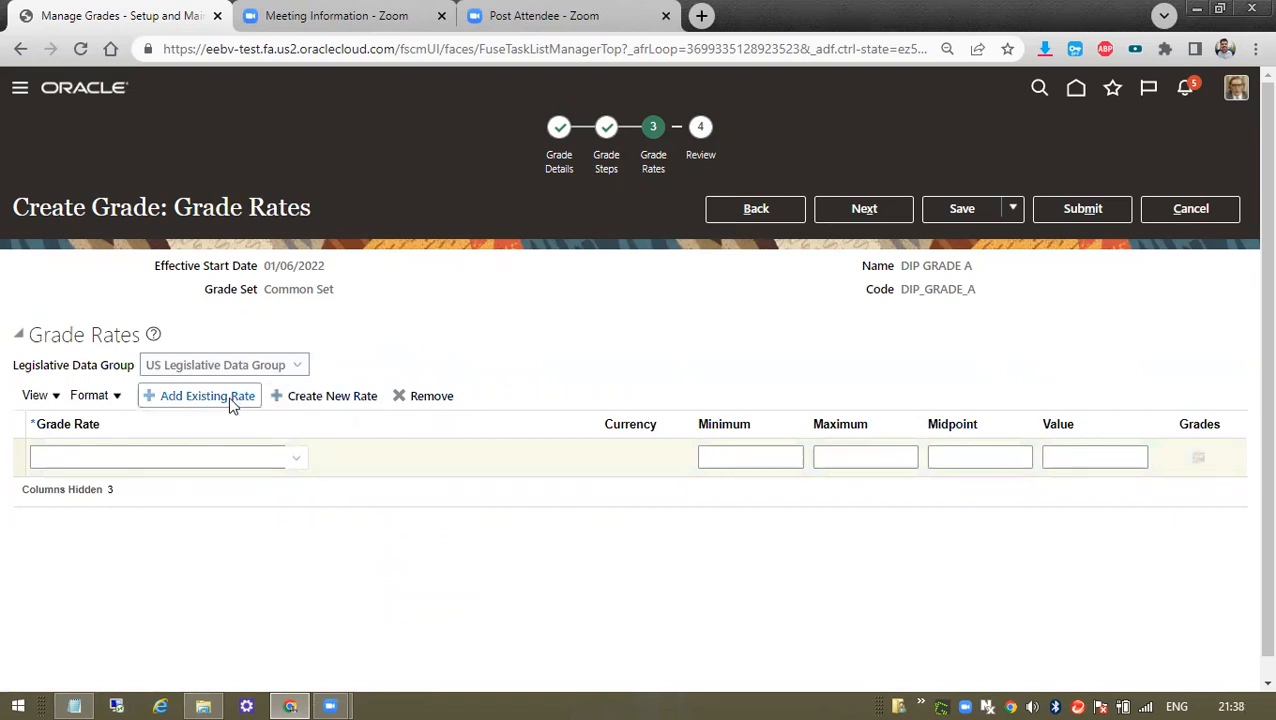
left_click(415, 396)
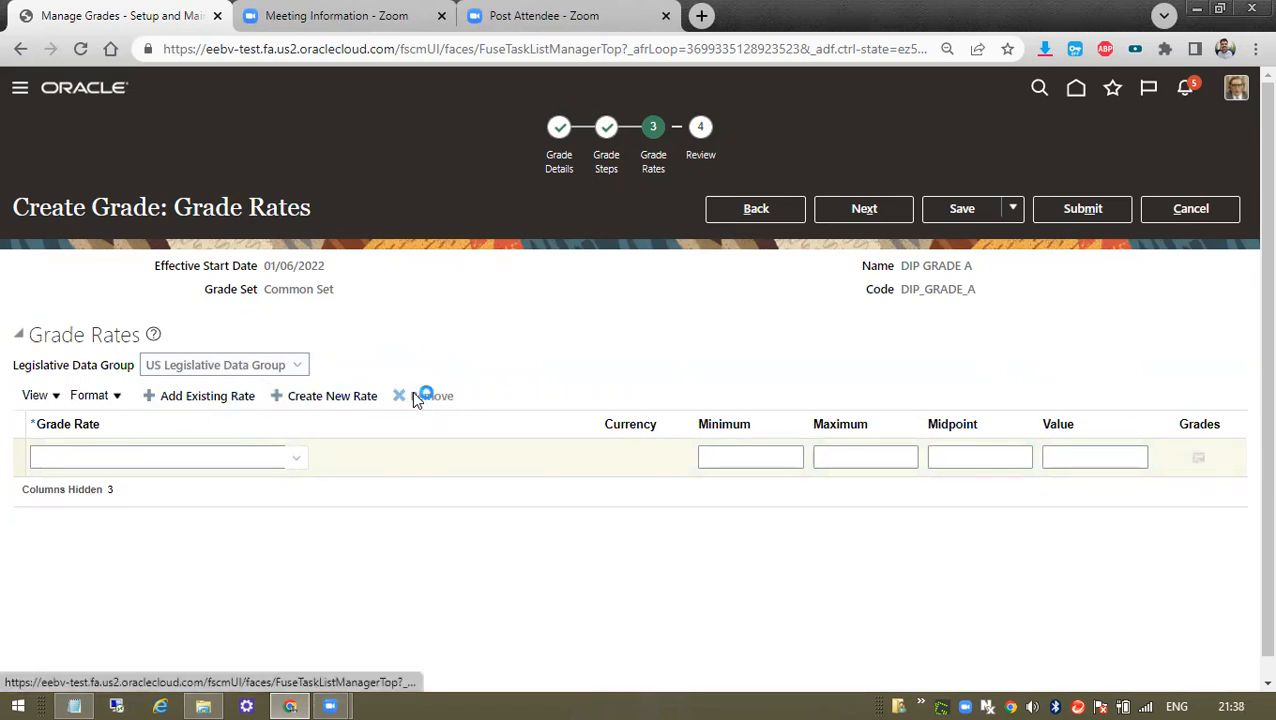
Create a new grade rate named DIP A1 with rate type Salary, frequency Annually and currency USD
left_click(336, 395)
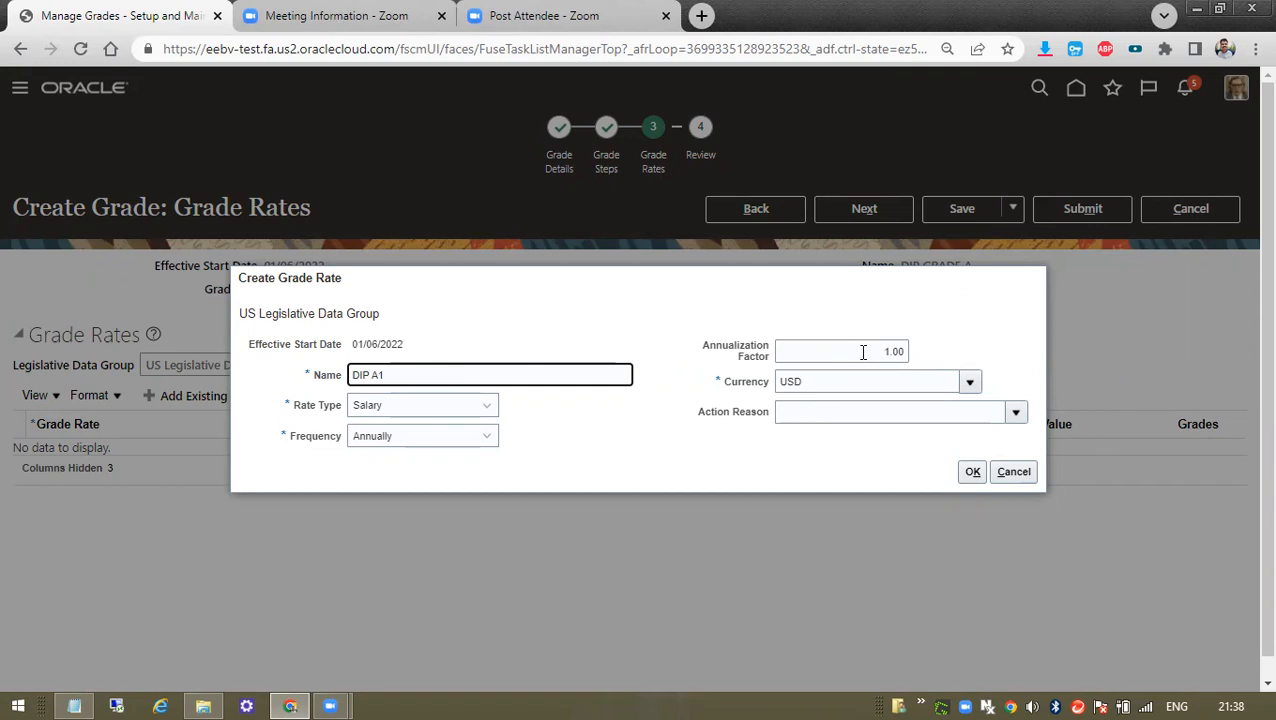
left_click(430, 436)
left_click(433, 434)
left_click(434, 434)
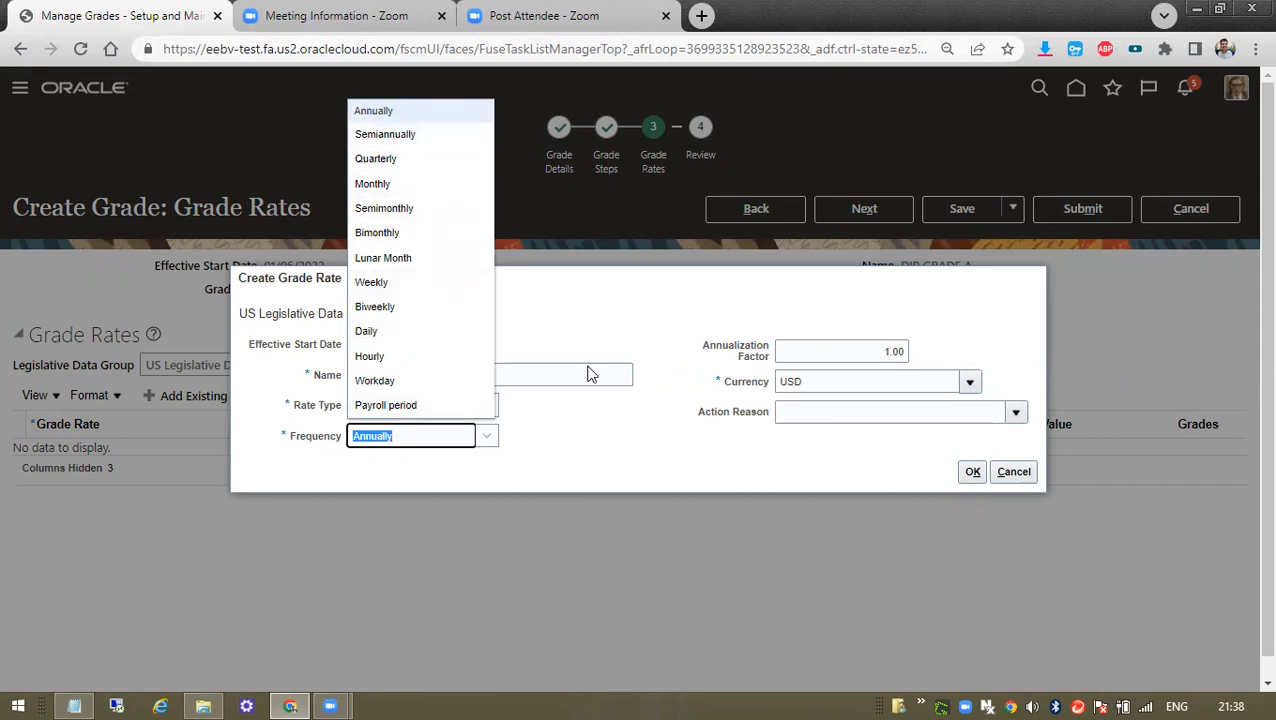
left_click(648, 438)
left_click(974, 476)
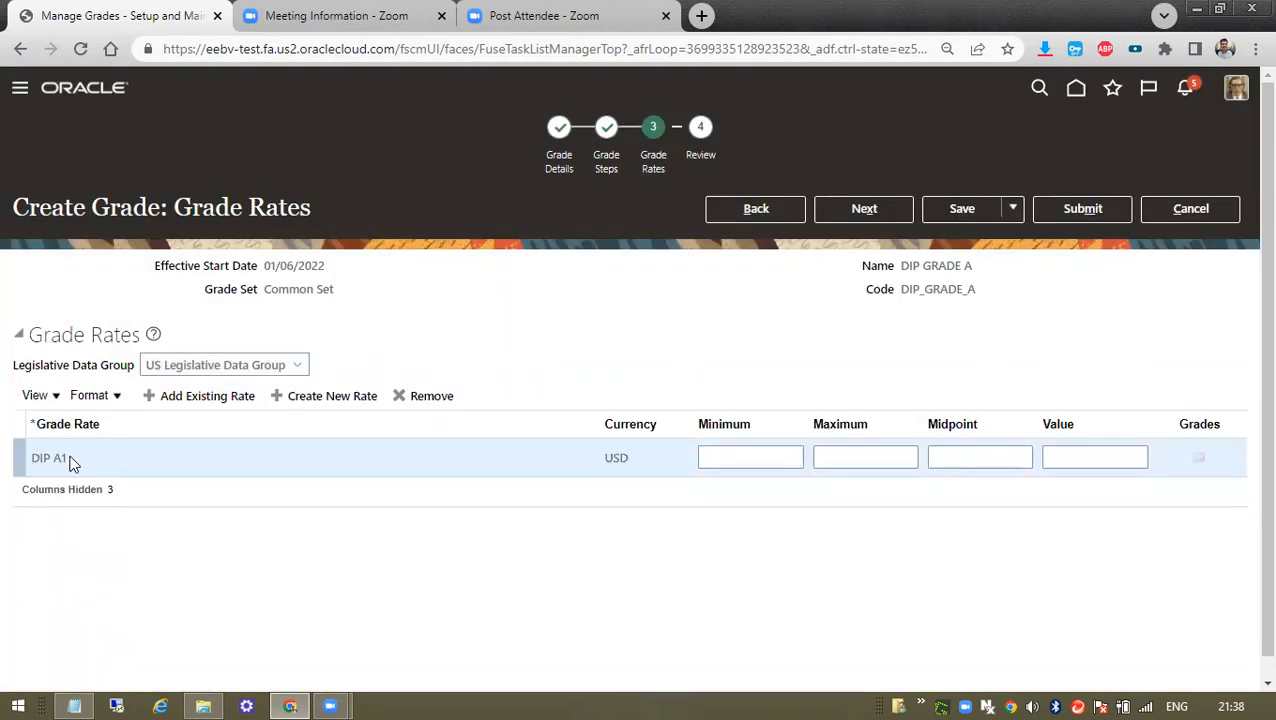
Set the DIP A1 grade rate's minimum to 150, its maximum to 250 and its value to 200
left_click(722, 459)
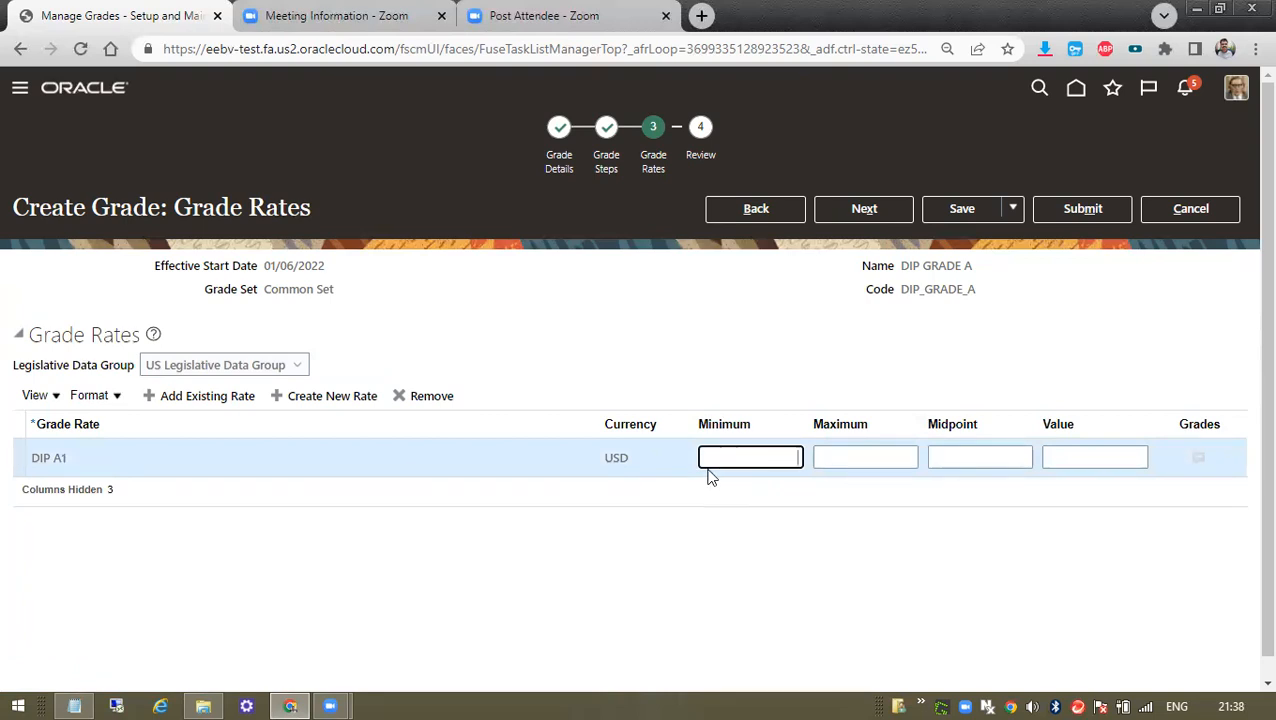
type("150")
left_click(852, 462)
type("250")
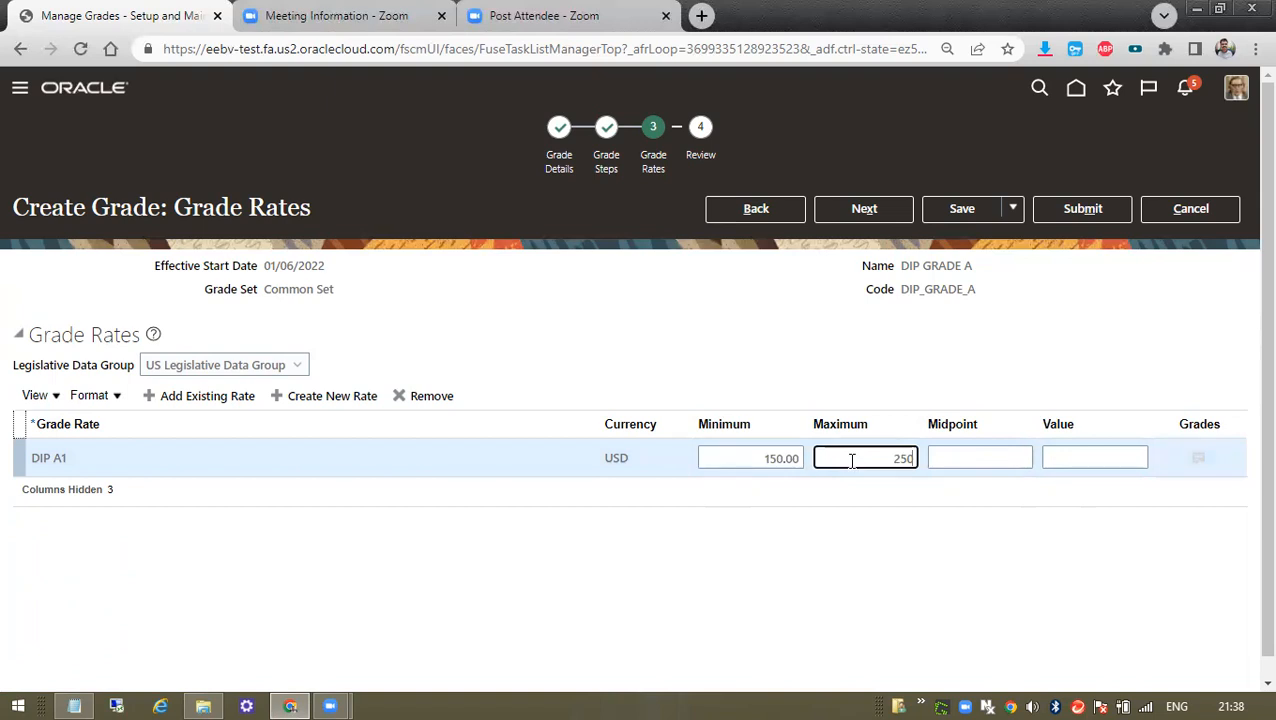
left_click(986, 462)
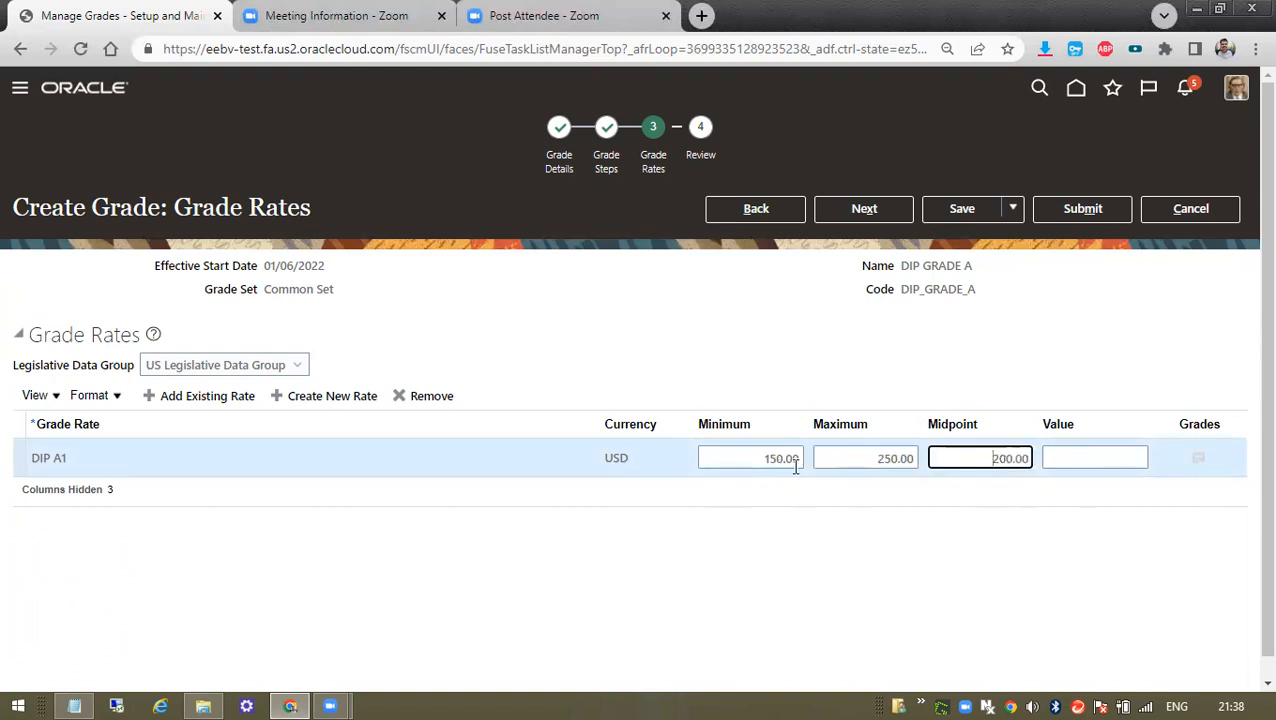
left_click(1073, 461)
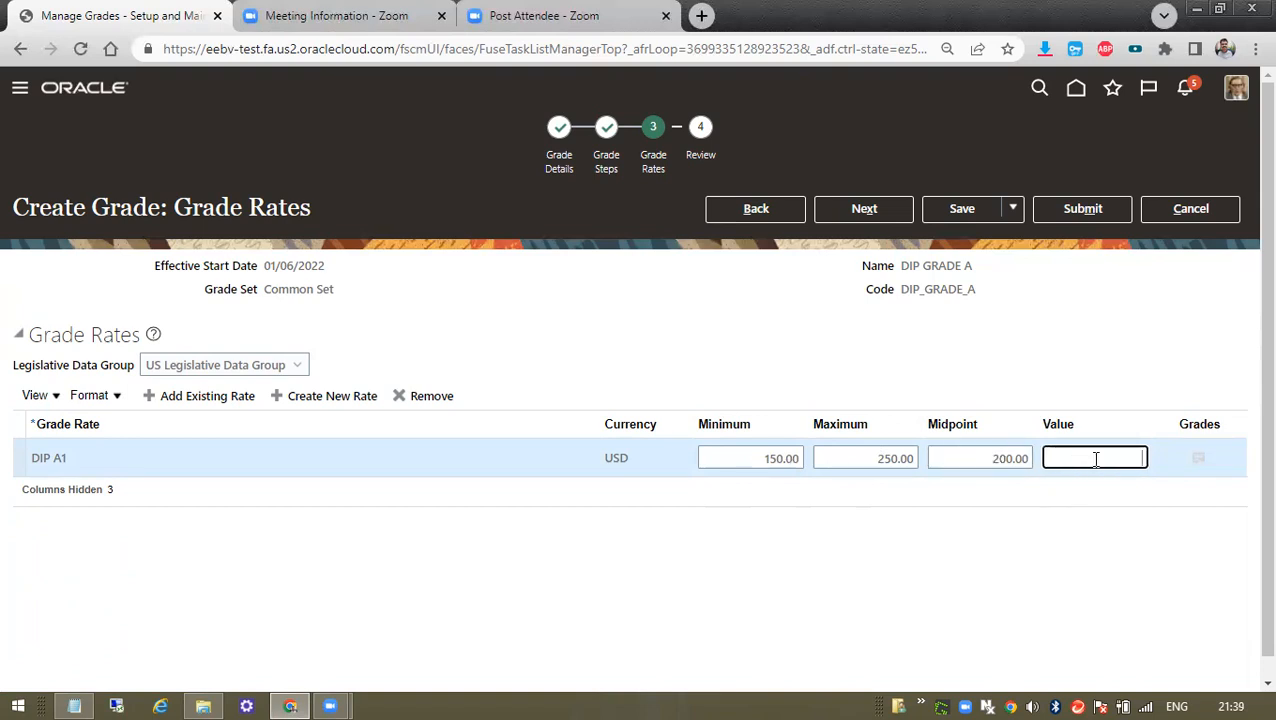
type("200")
left_click(1170, 514)
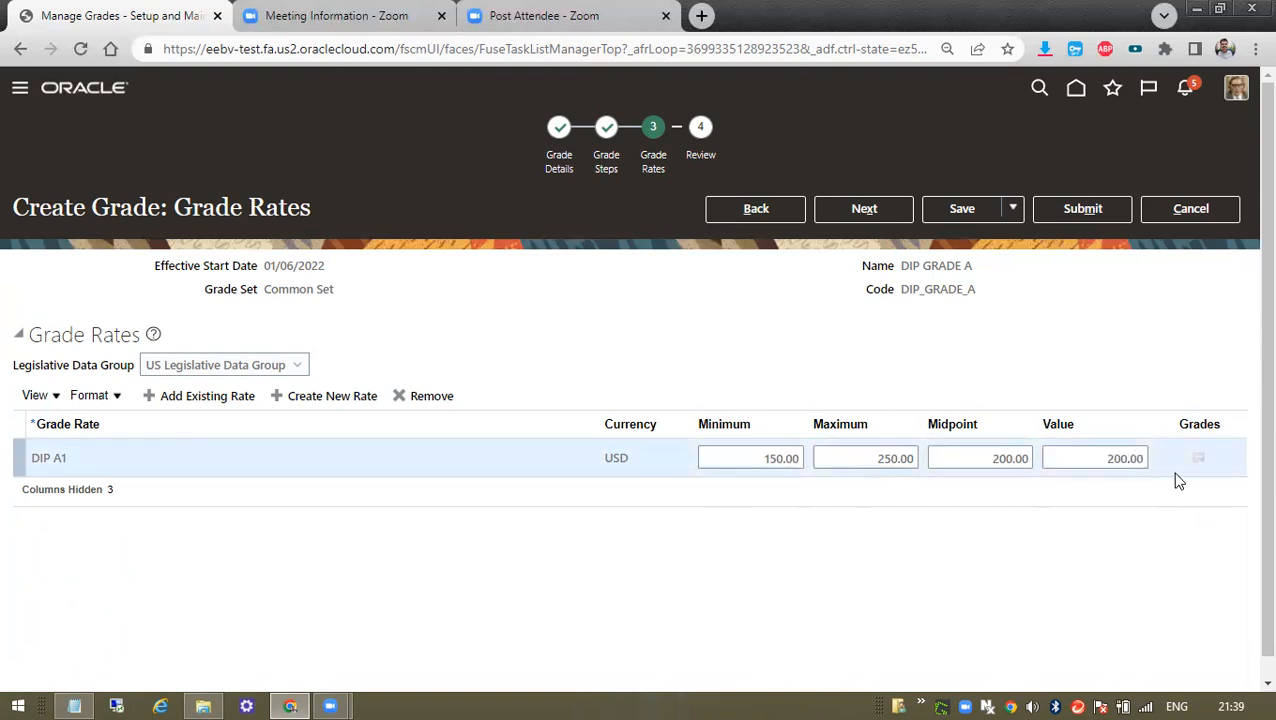
left_click_drag(1243, 473, 1130, 590)
left_click(1130, 590)
left_click(1128, 462)
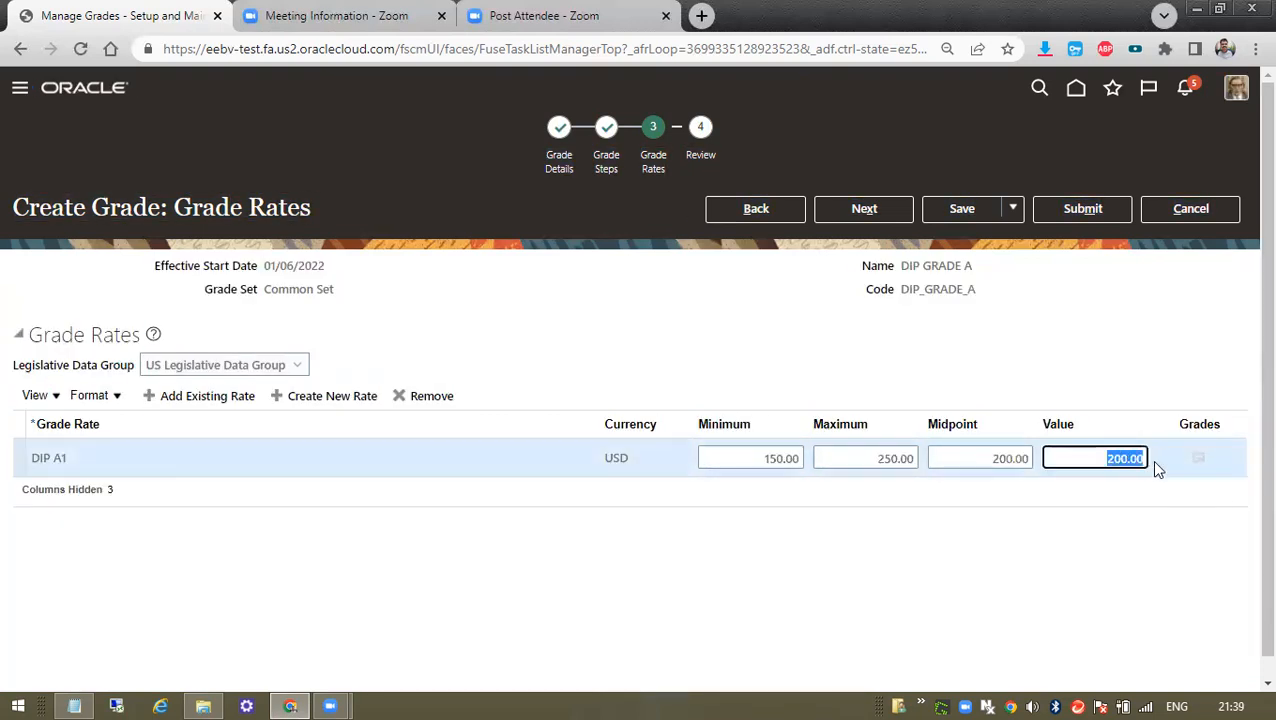
left_click(988, 460)
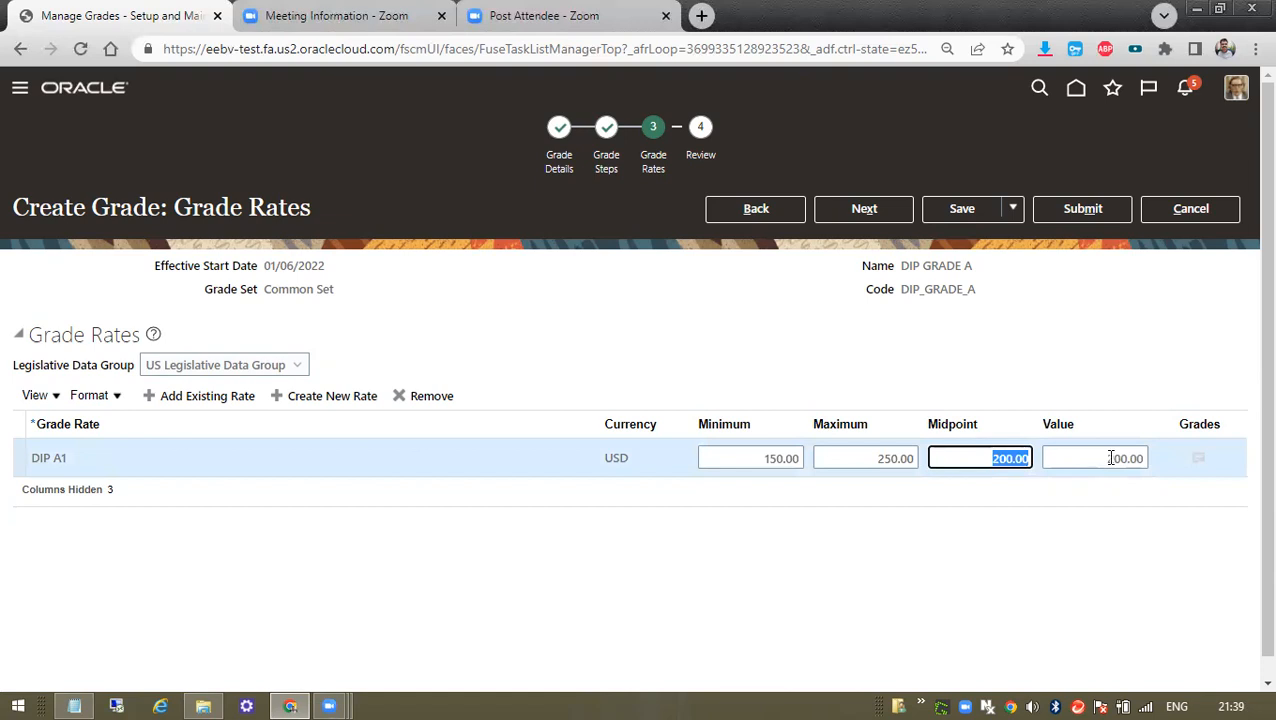
left_click(1110, 458)
double_click(1006, 458)
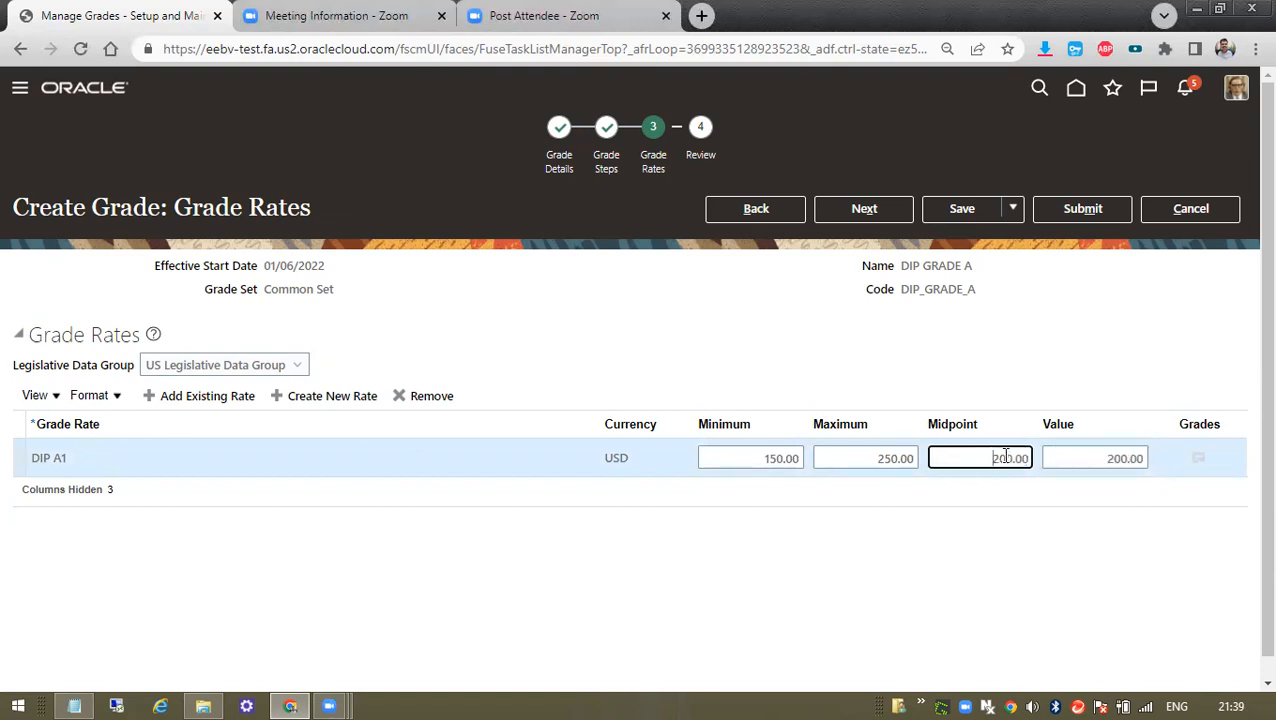
left_click(1124, 460)
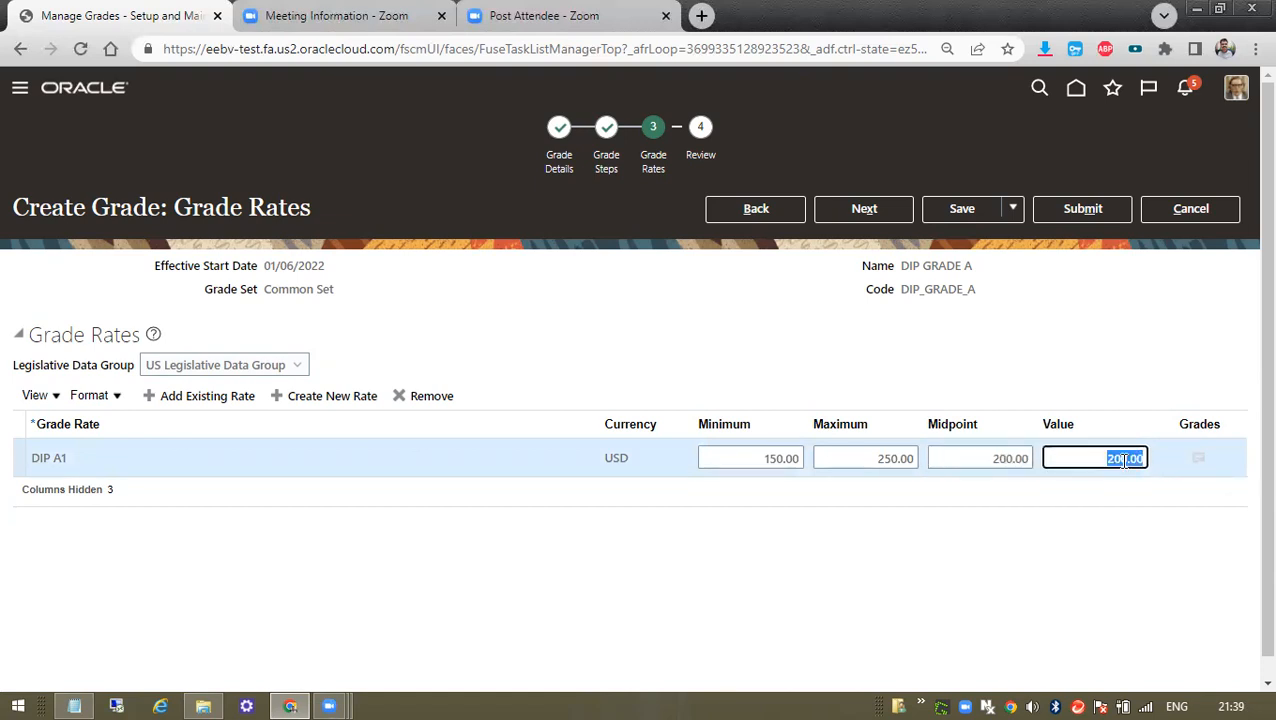
left_click(1113, 570)
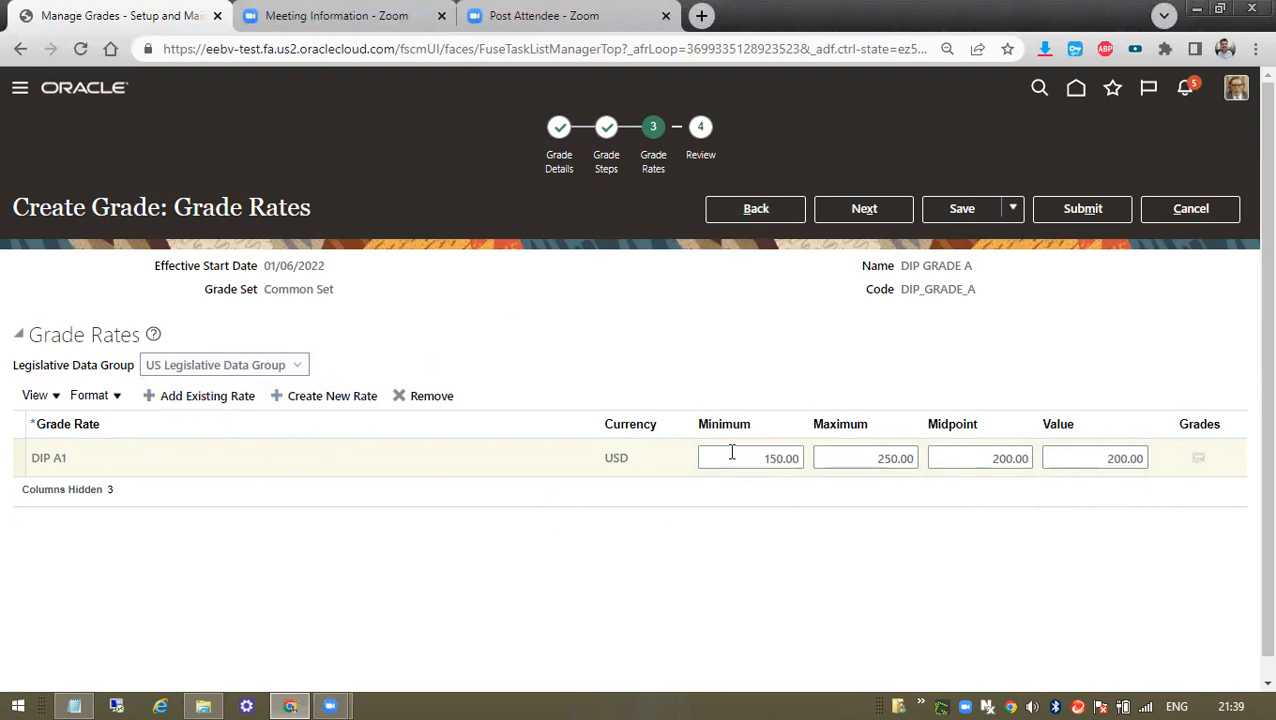
Proceed to the grade review and look over the details, steps, rates and legislative information
left_click(880, 210)
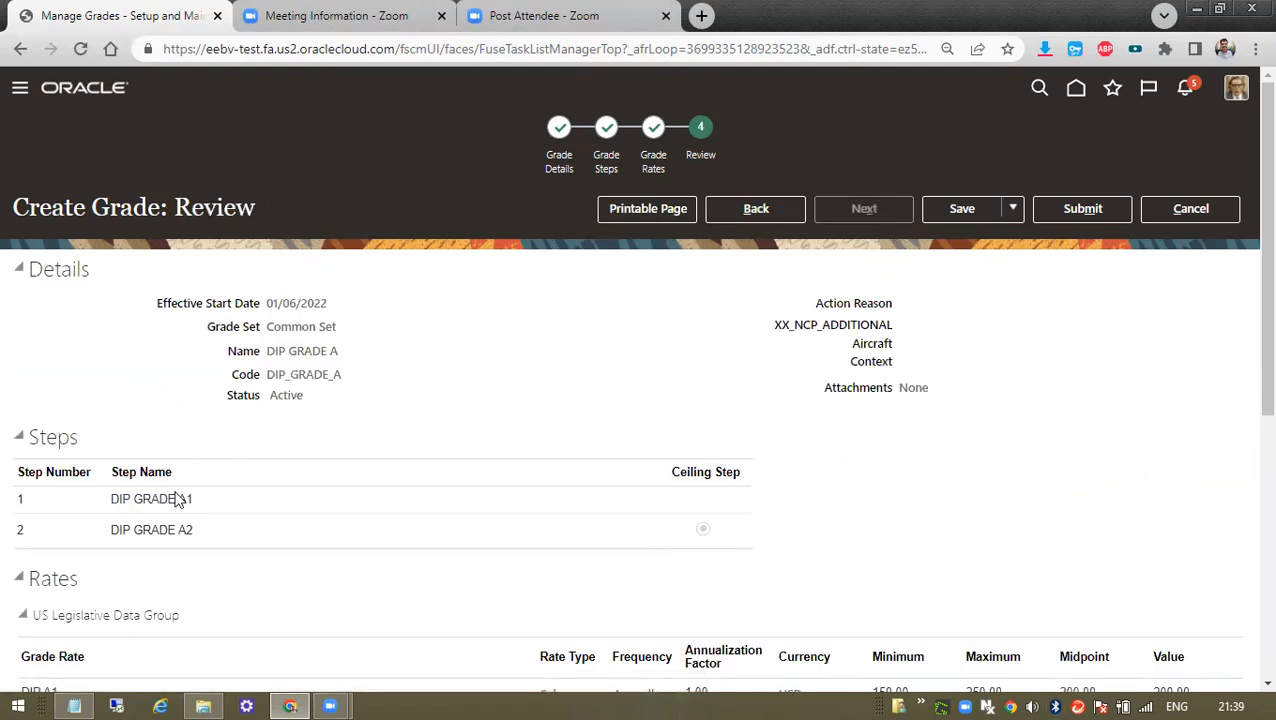
scroll(178, 500, "down", 1)
scroll(456, 478, "down", 2)
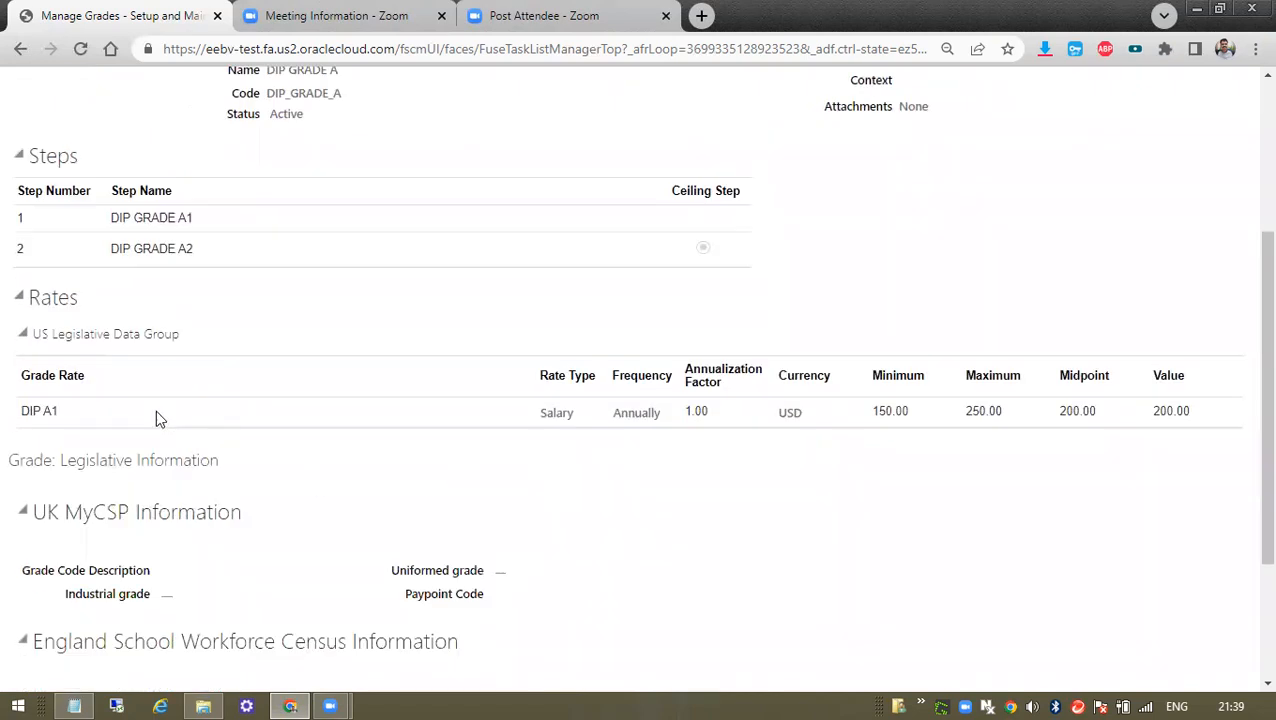
scroll(300, 452, "up", 3)
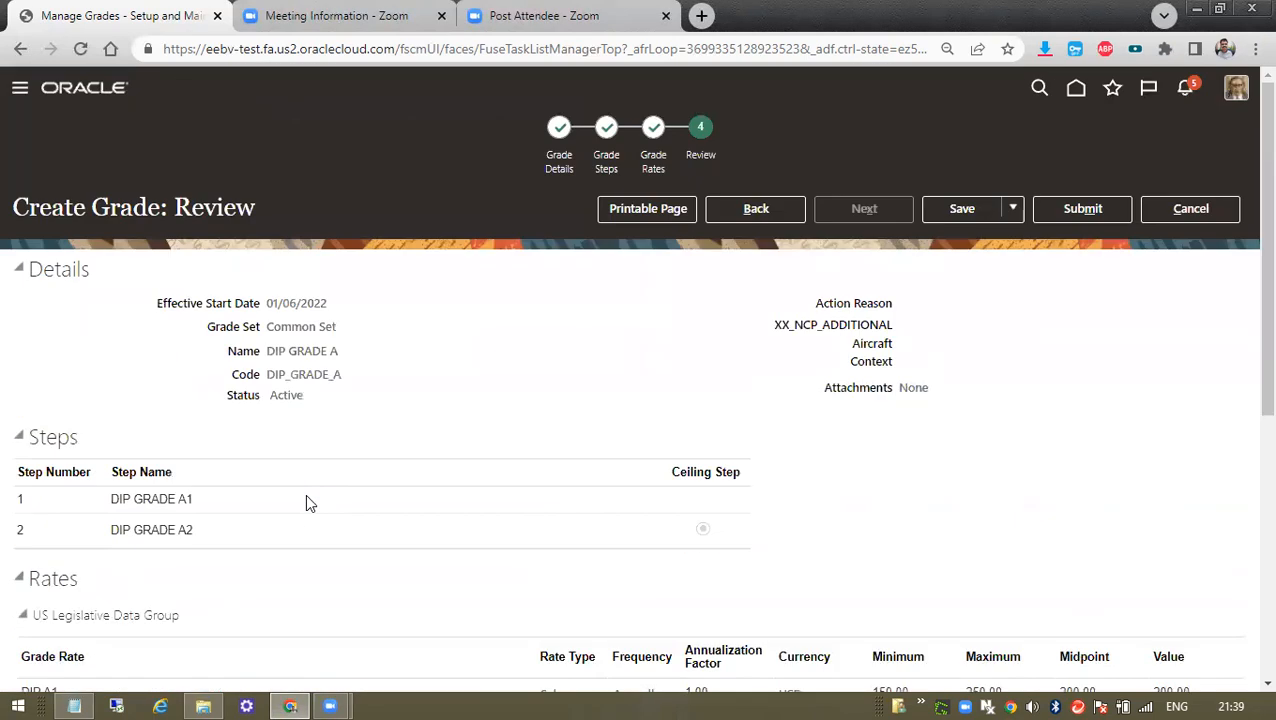
scroll(183, 573, "down", 2)
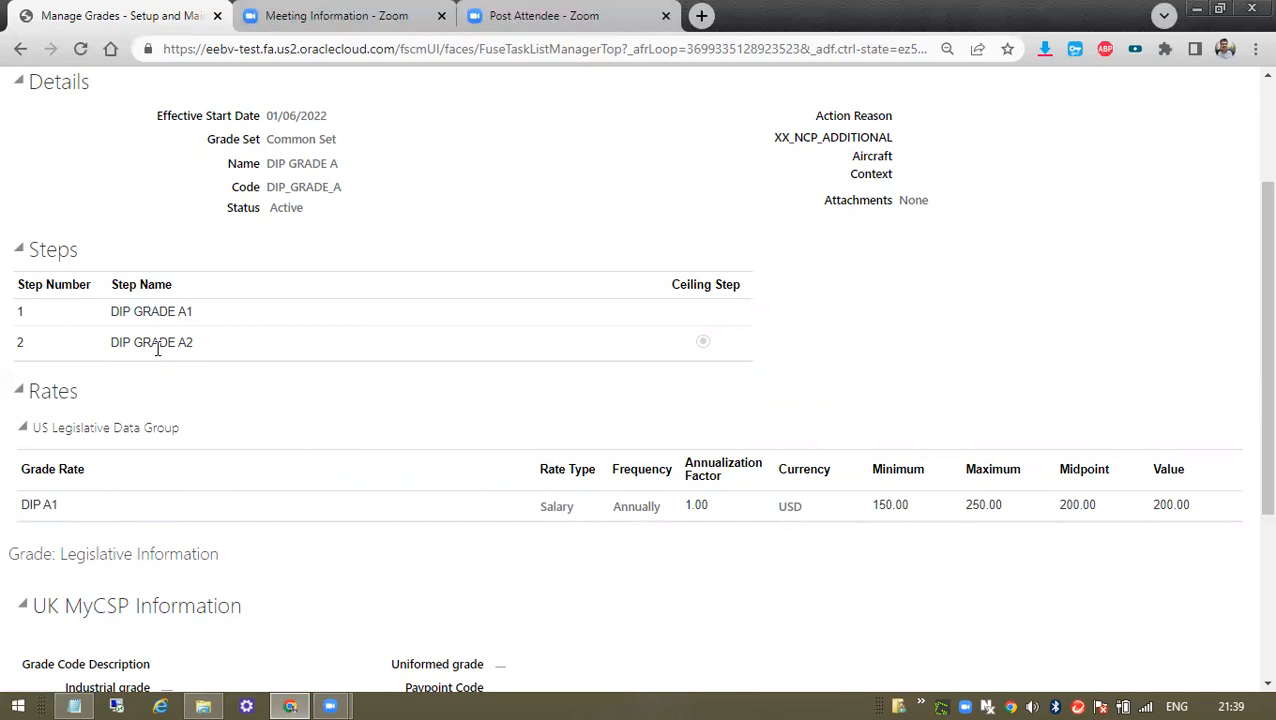
scroll(290, 490, "down", 2)
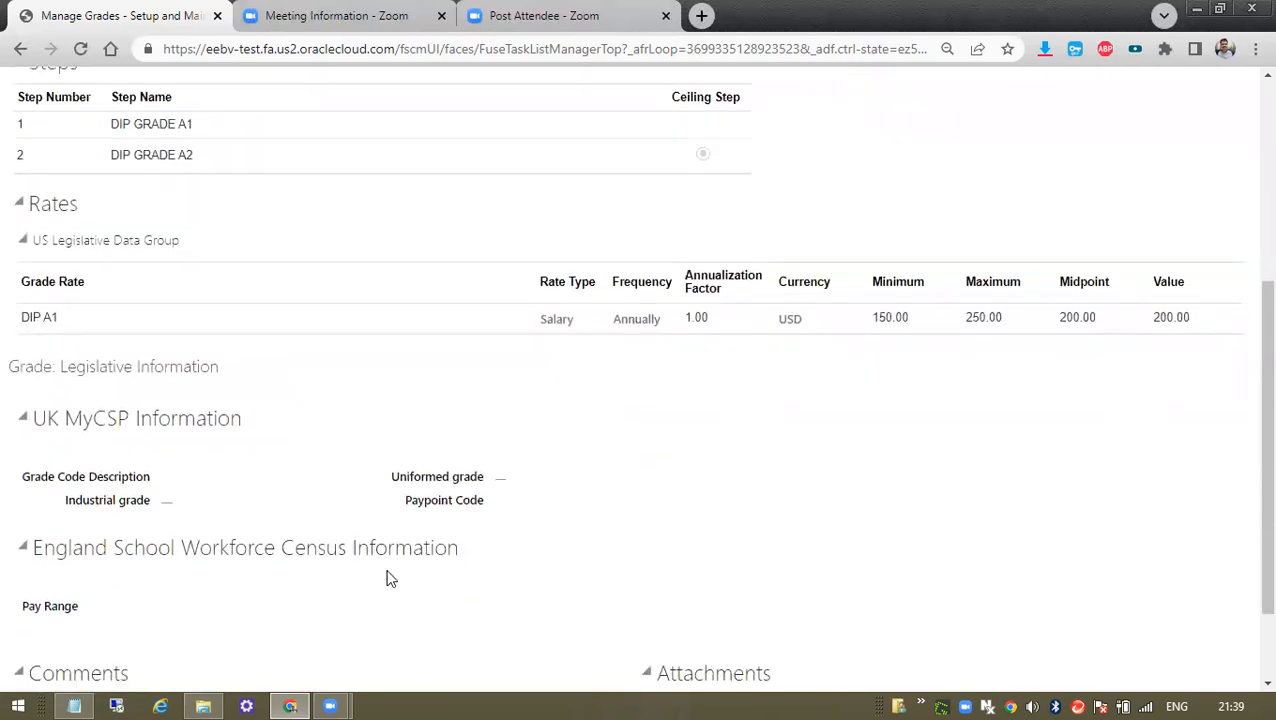
scroll(836, 522, "up", 1)
scroll(836, 522, "up", 3)
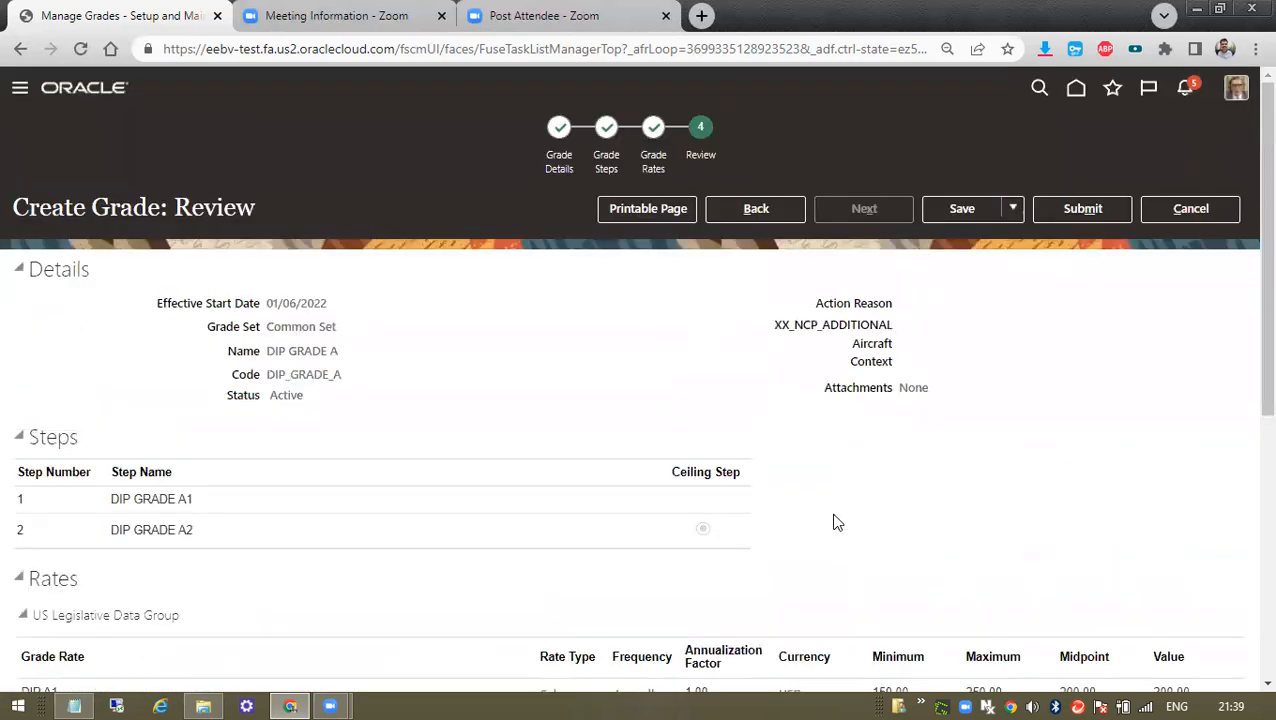
Submit the new grade DIP GRADE A, confirm the request, and return to the list of setup tasks
left_click(1076, 216)
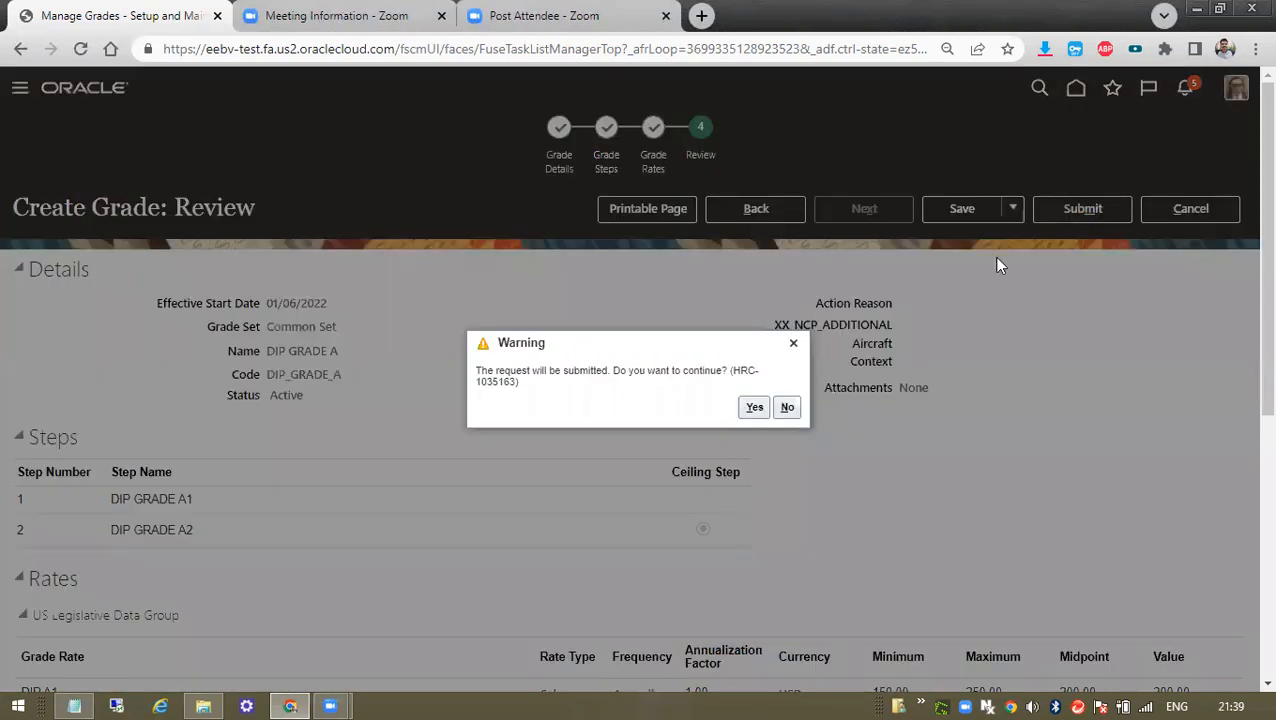
left_click(755, 408)
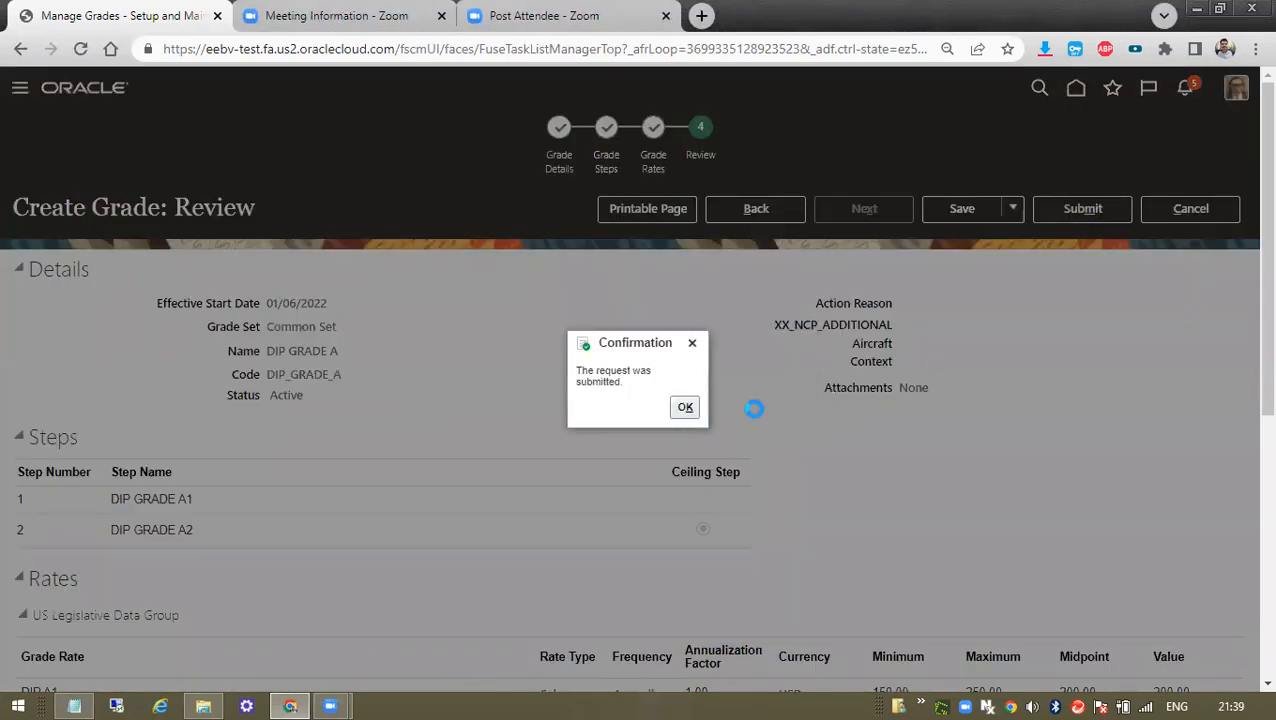
left_click(689, 408)
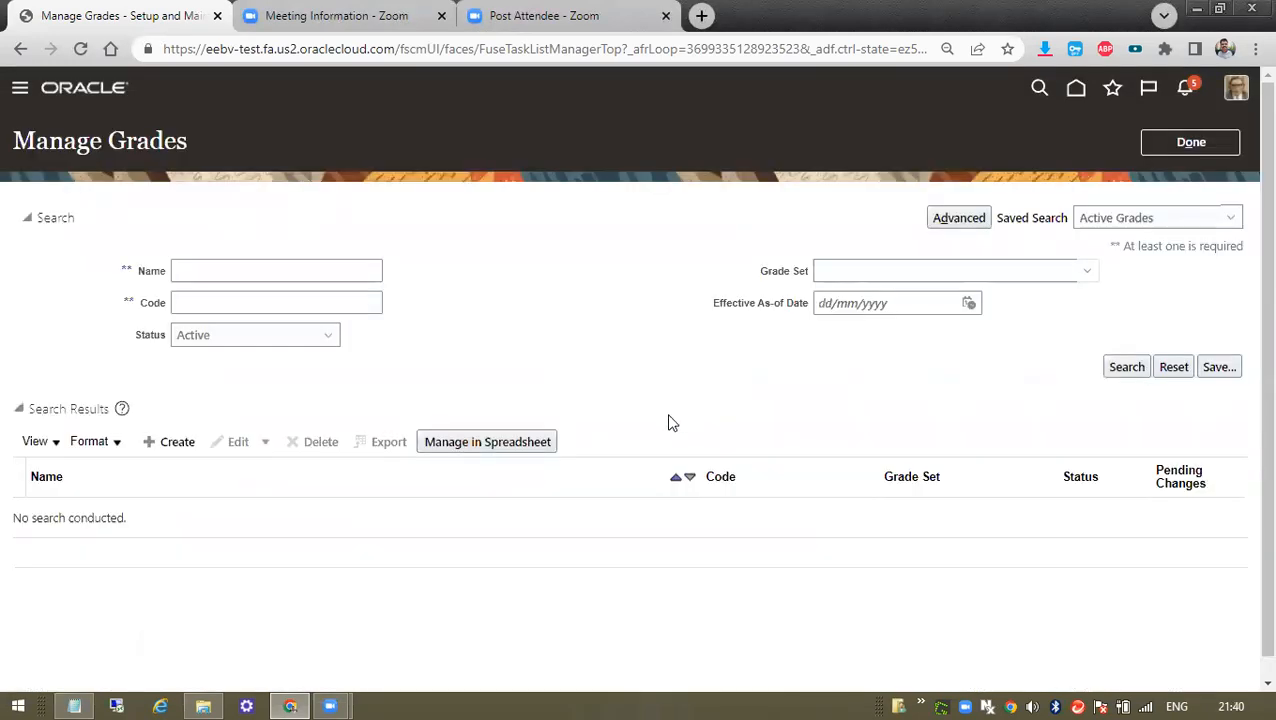
left_click(1185, 150)
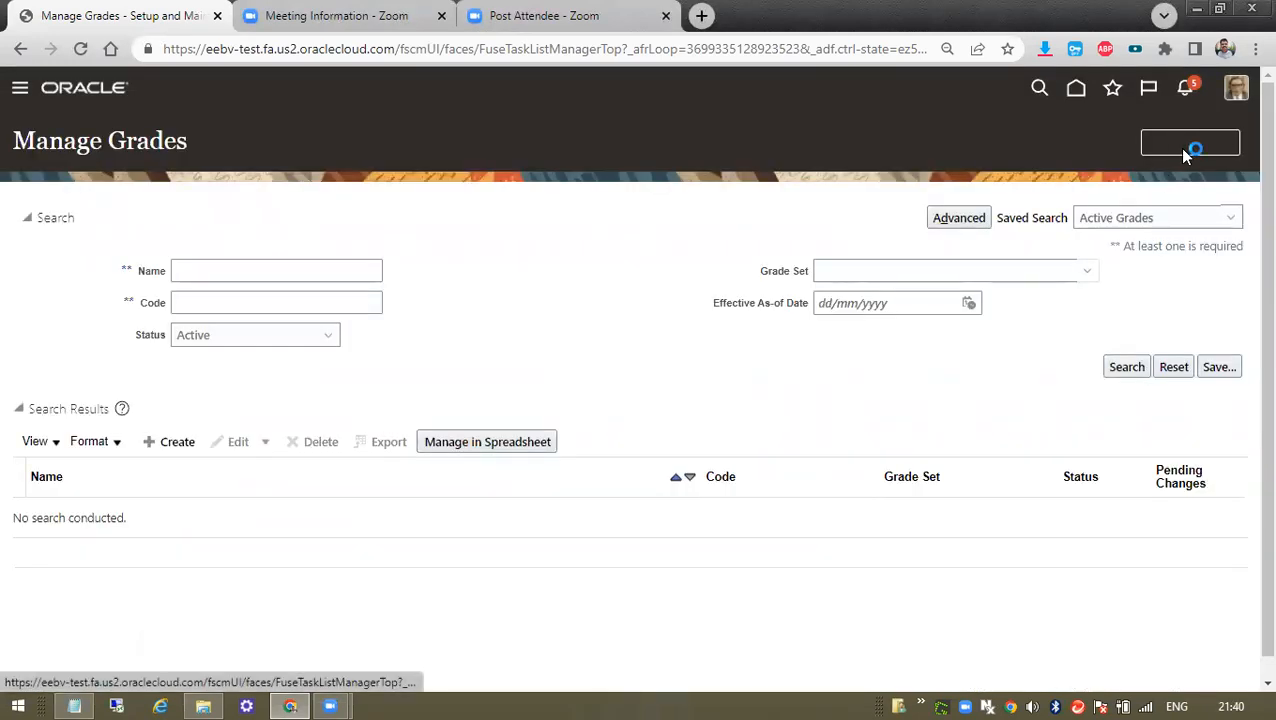
left_click(73, 704)
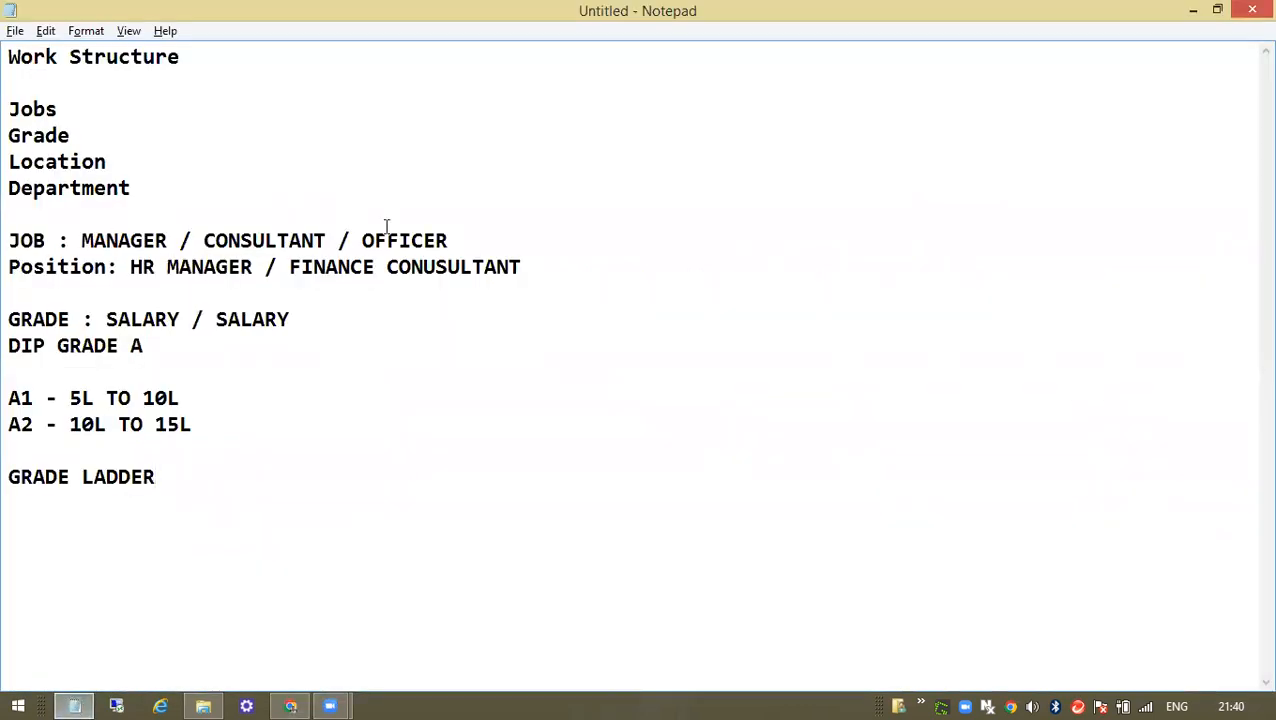
key("alt+Tab")
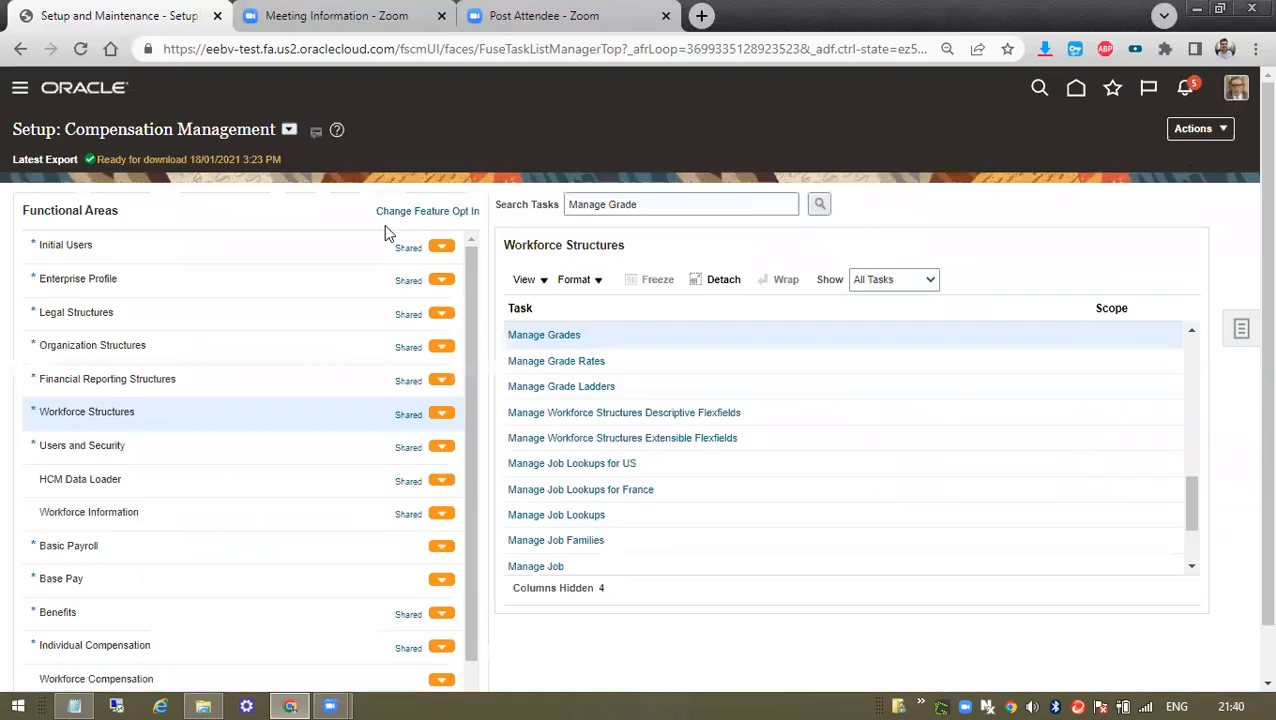
Search the setup tasks for Manage Position, open Manage Positions, and start creating a new position
double_click(628, 206)
type("pO")
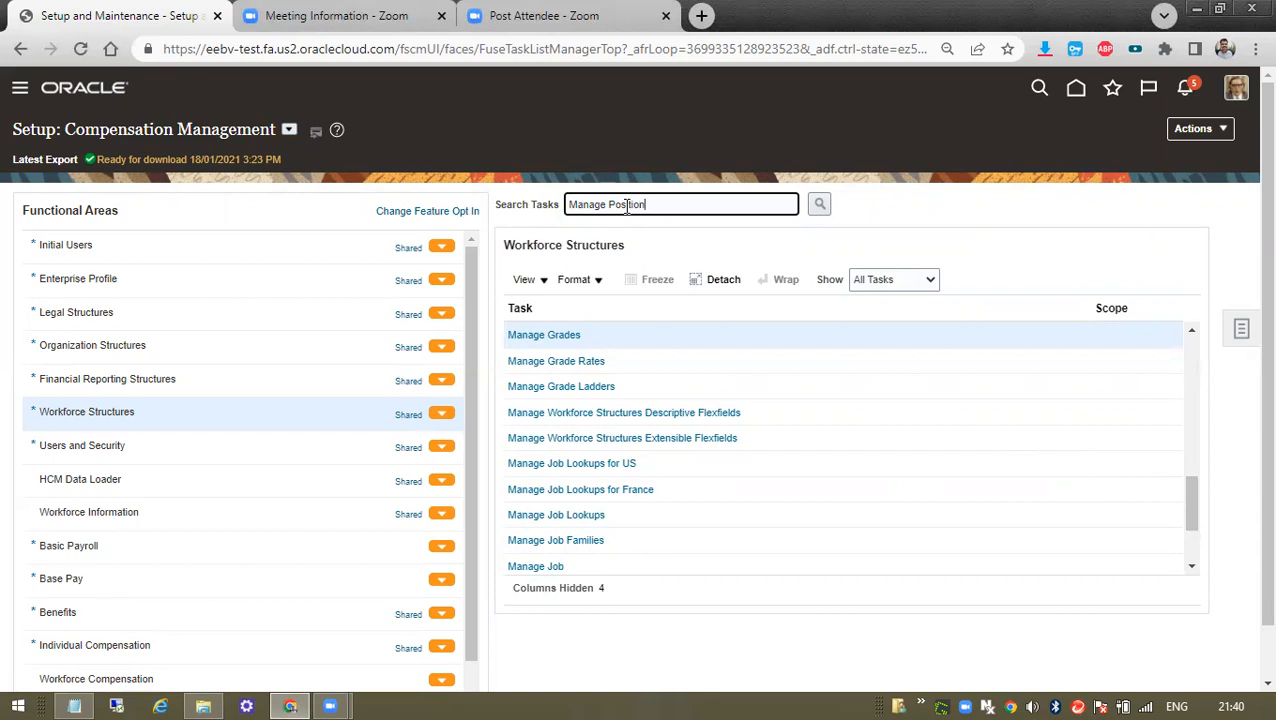
left_click(818, 205)
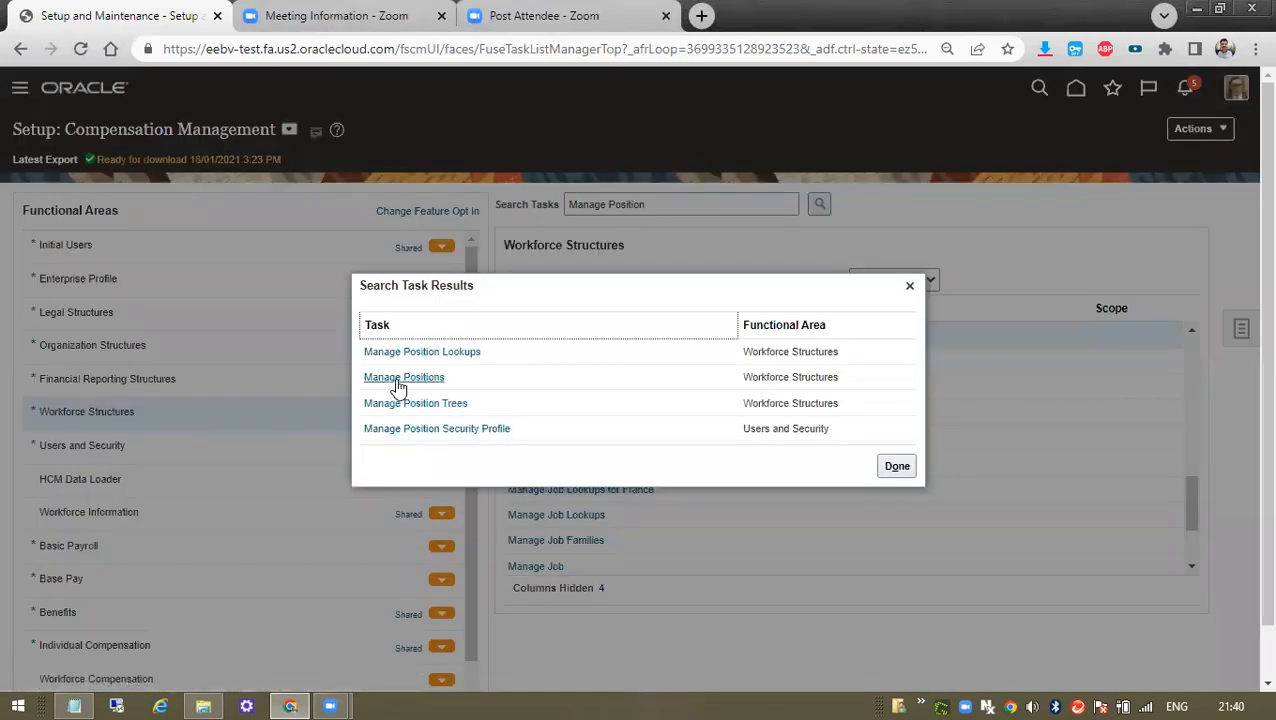
left_click(397, 377)
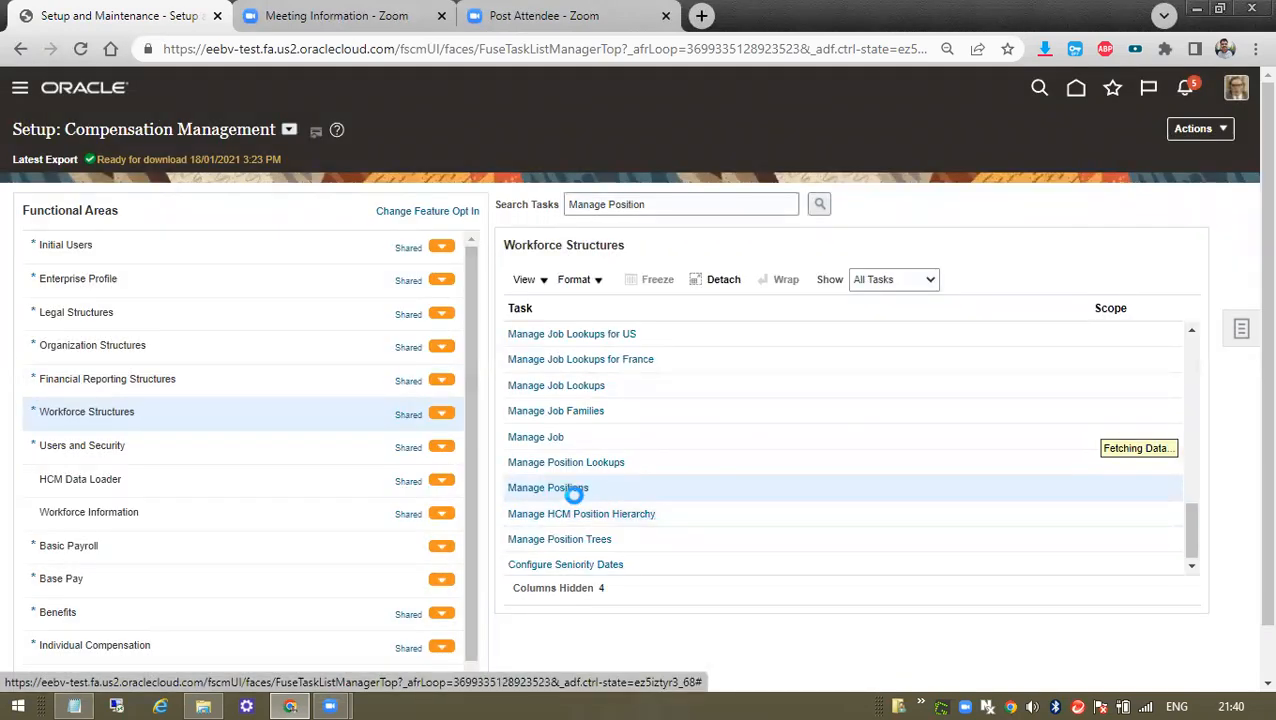
left_click(548, 490)
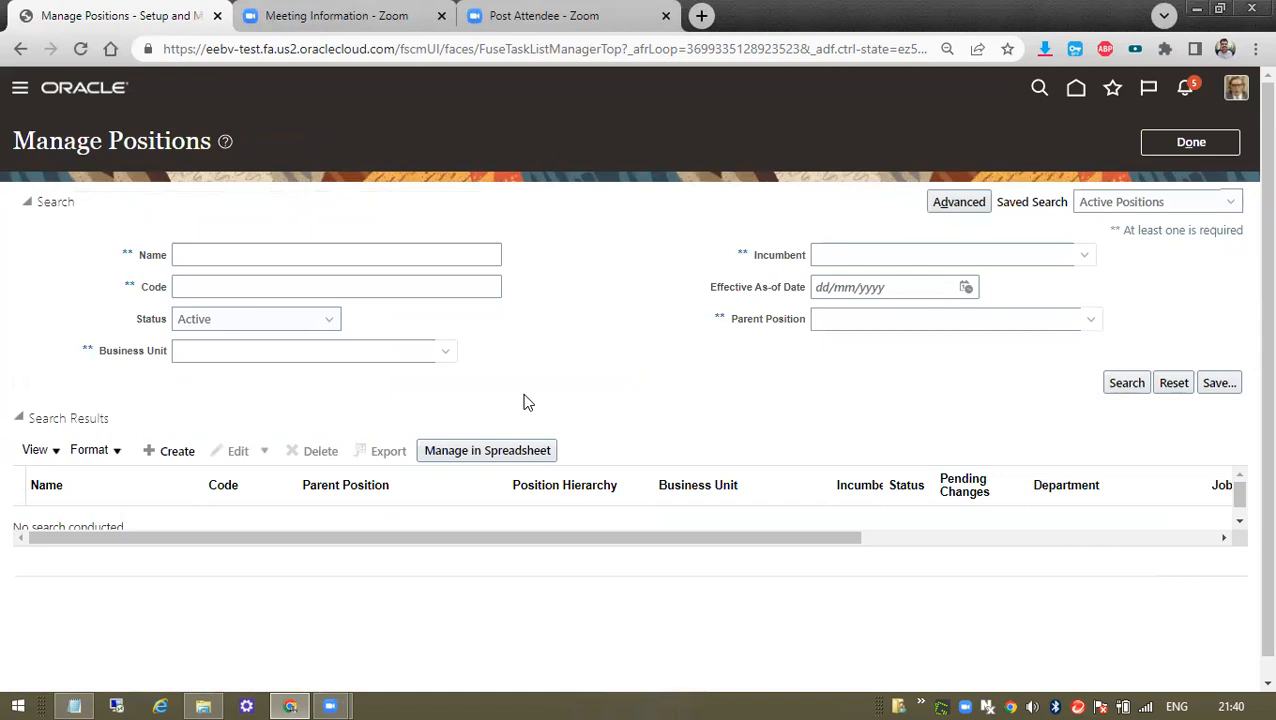
left_click(163, 449)
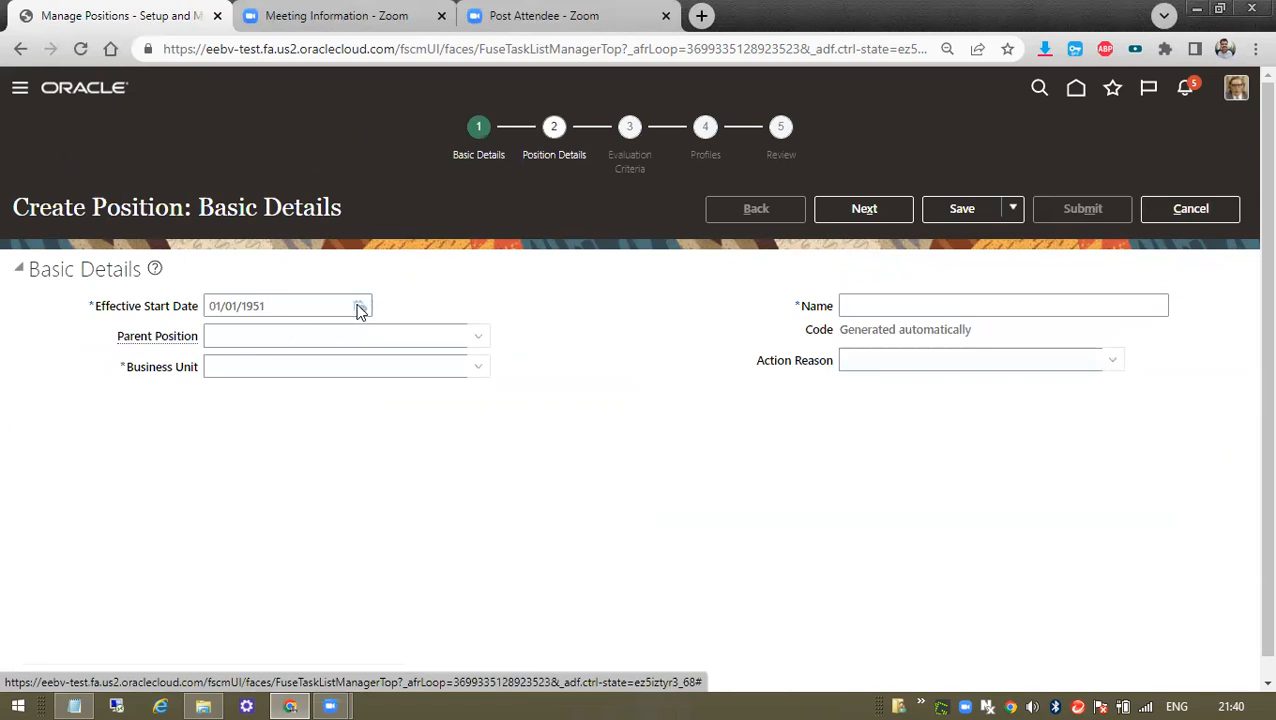
Set the new position's effective start date to 01/06/2022
left_click(360, 309)
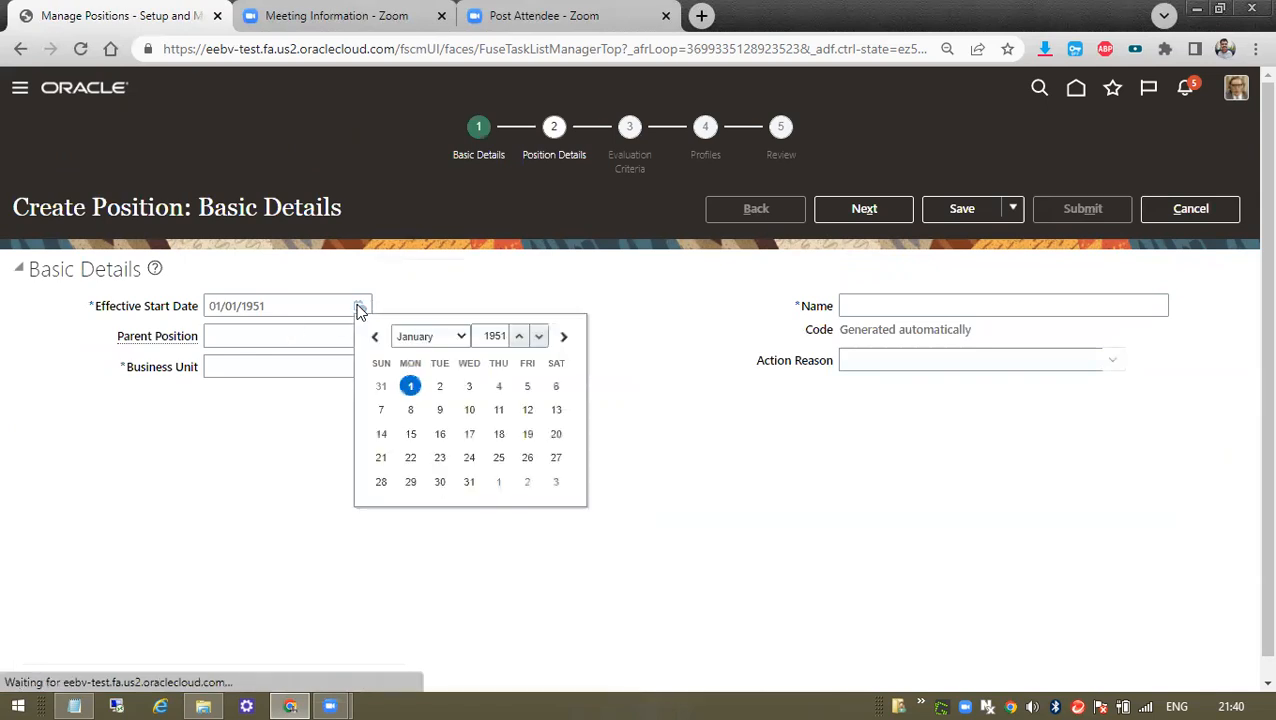
left_click(411, 388)
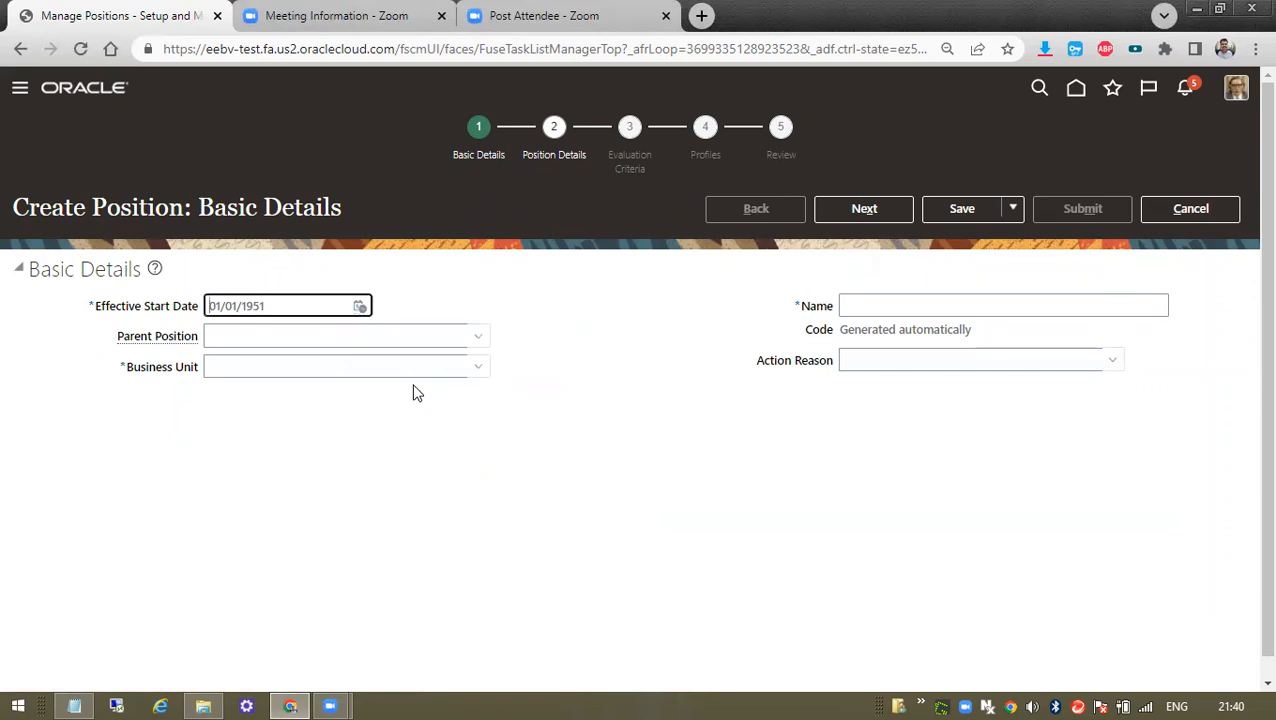
left_click(364, 306)
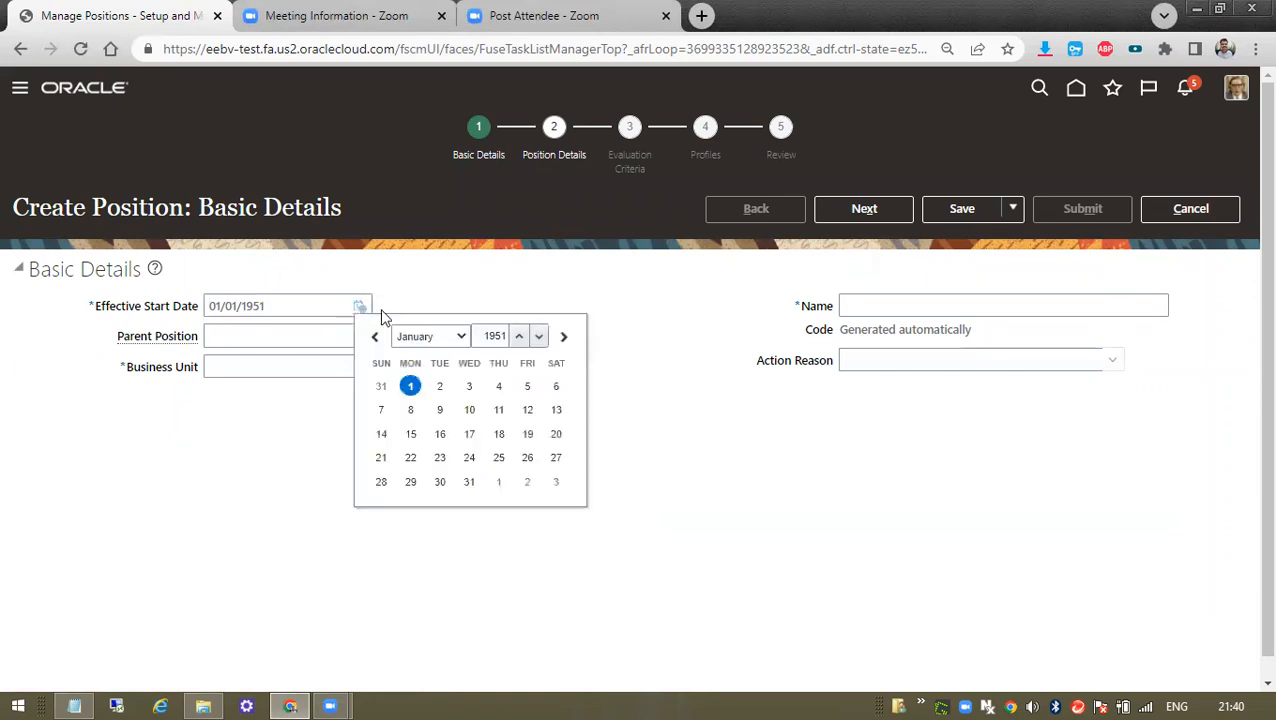
left_click(489, 338)
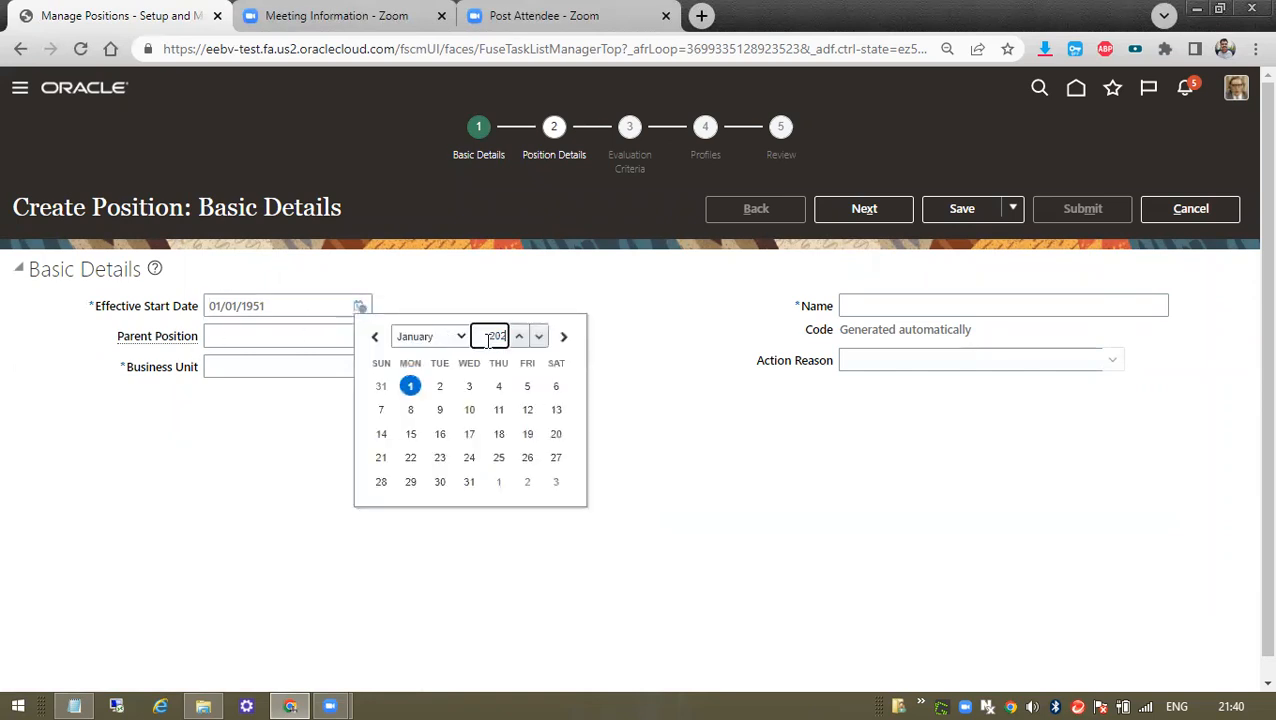
left_click(443, 337)
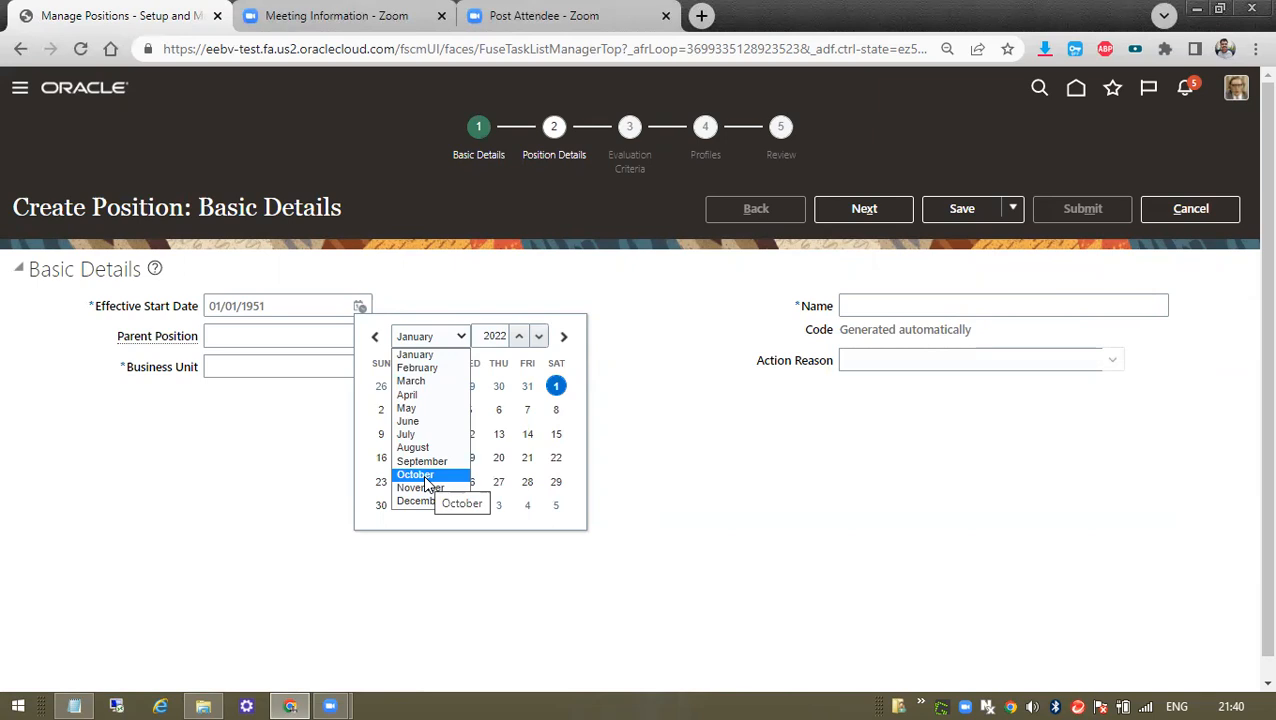
left_click(442, 425)
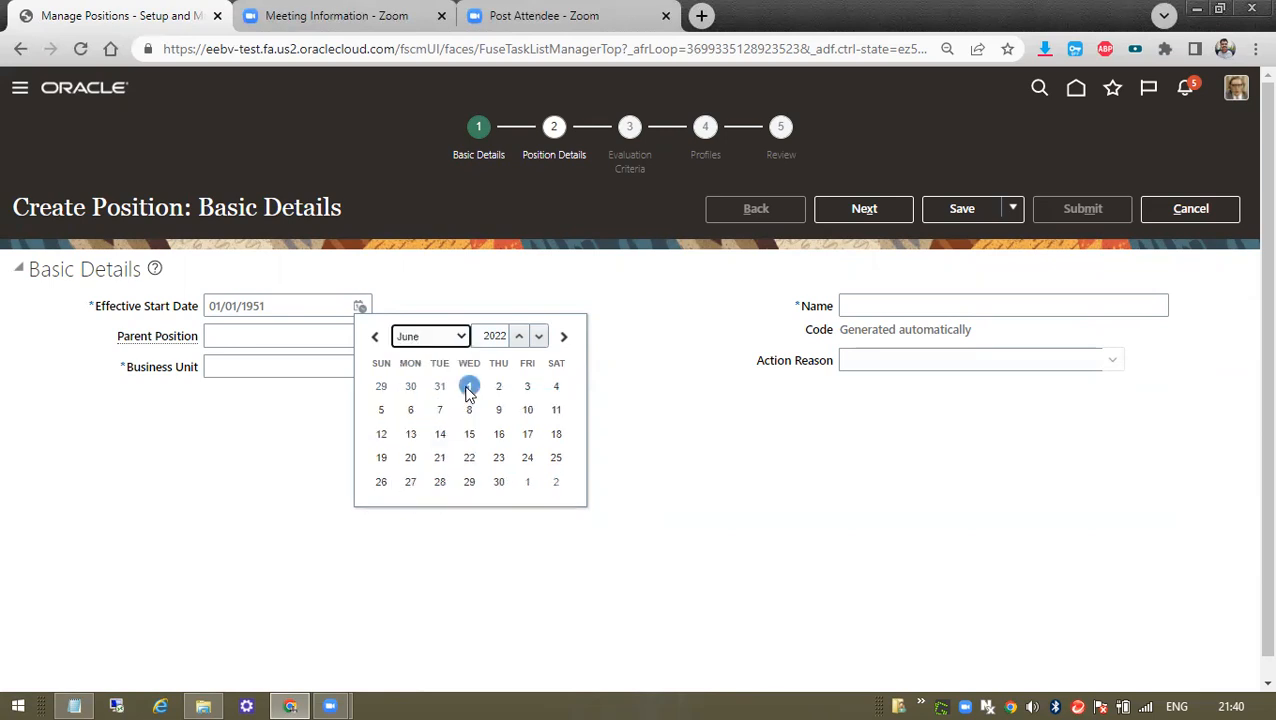
left_click(469, 388)
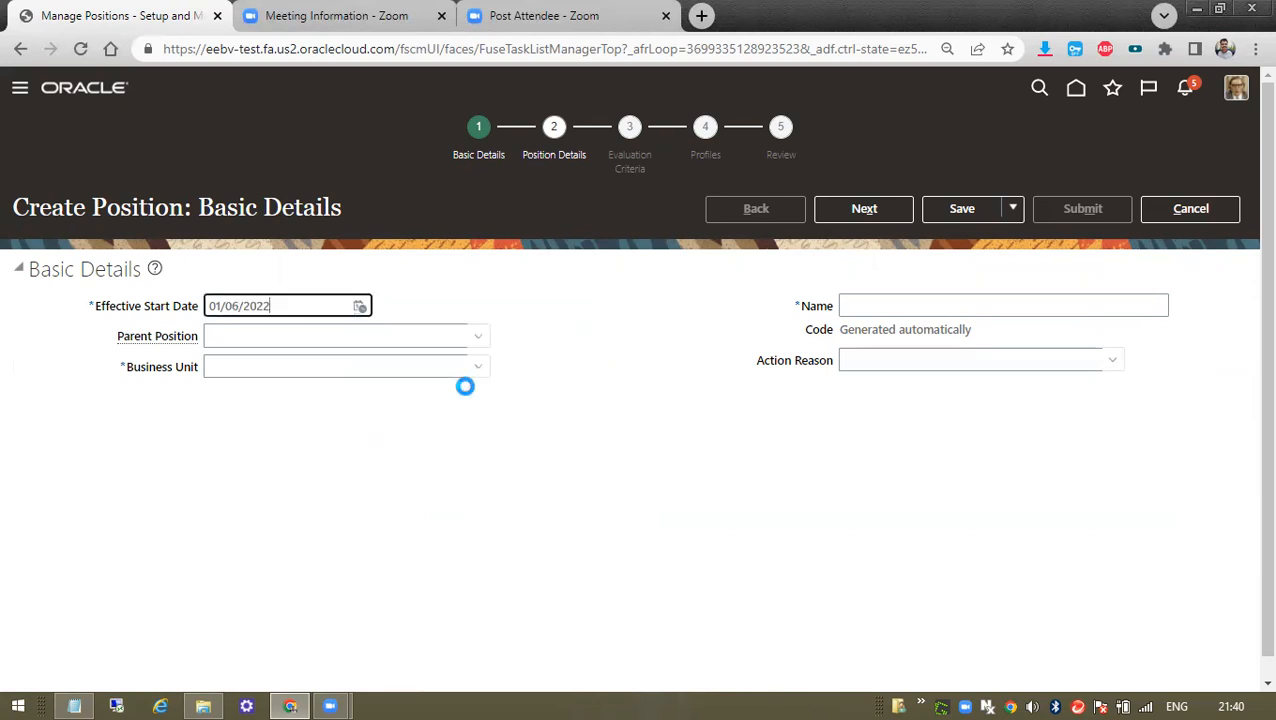
Name the new position DIP HR Manager and check the parent position choices, leaving that field blank
left_click(388, 339)
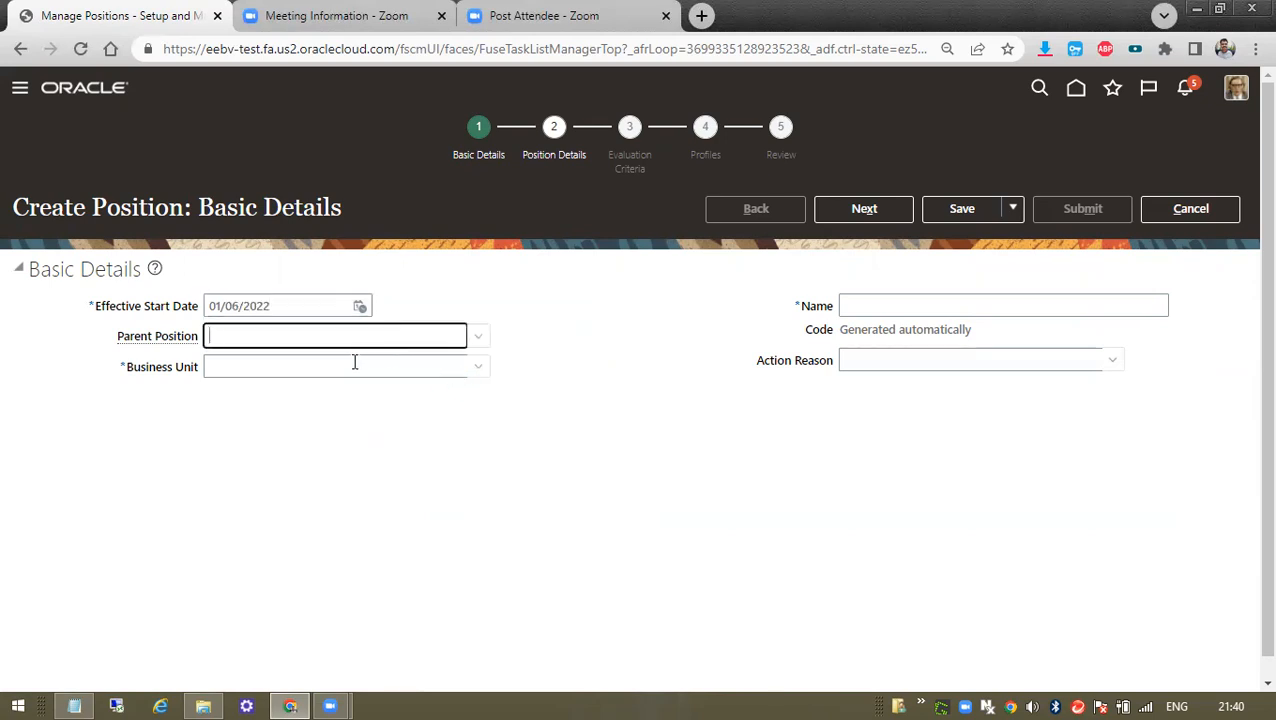
left_click(350, 366)
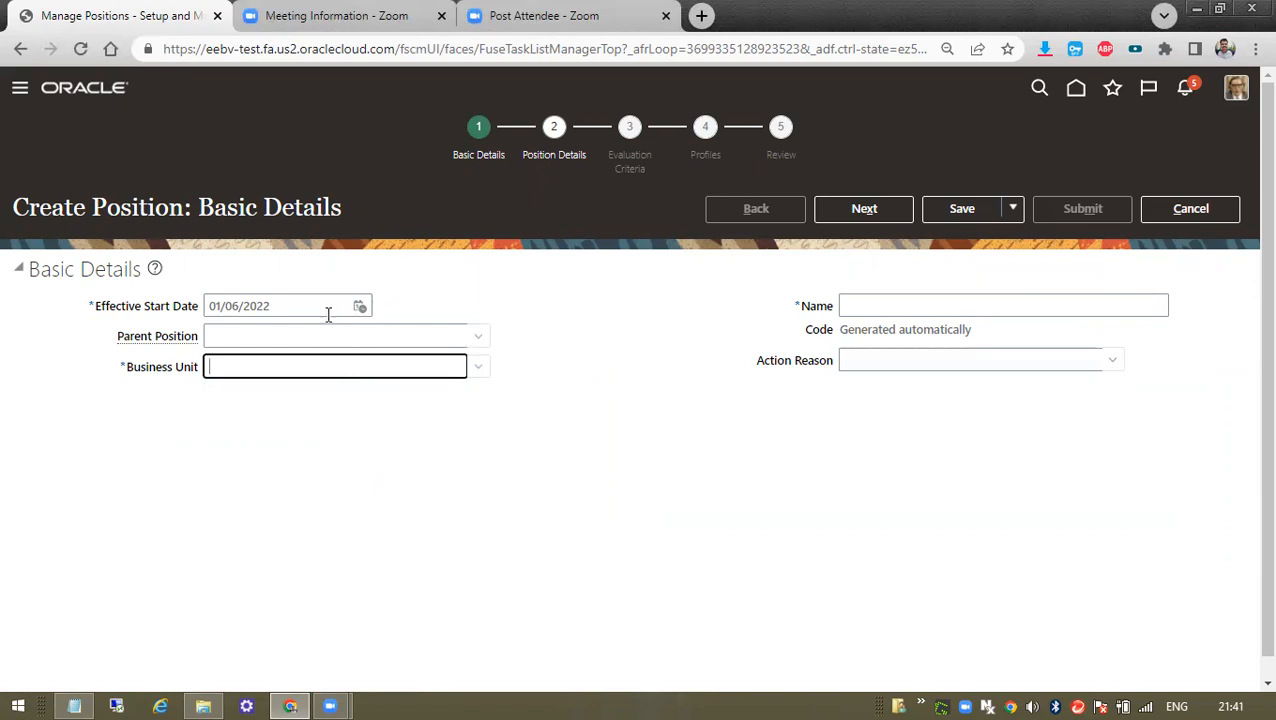
left_click(932, 302)
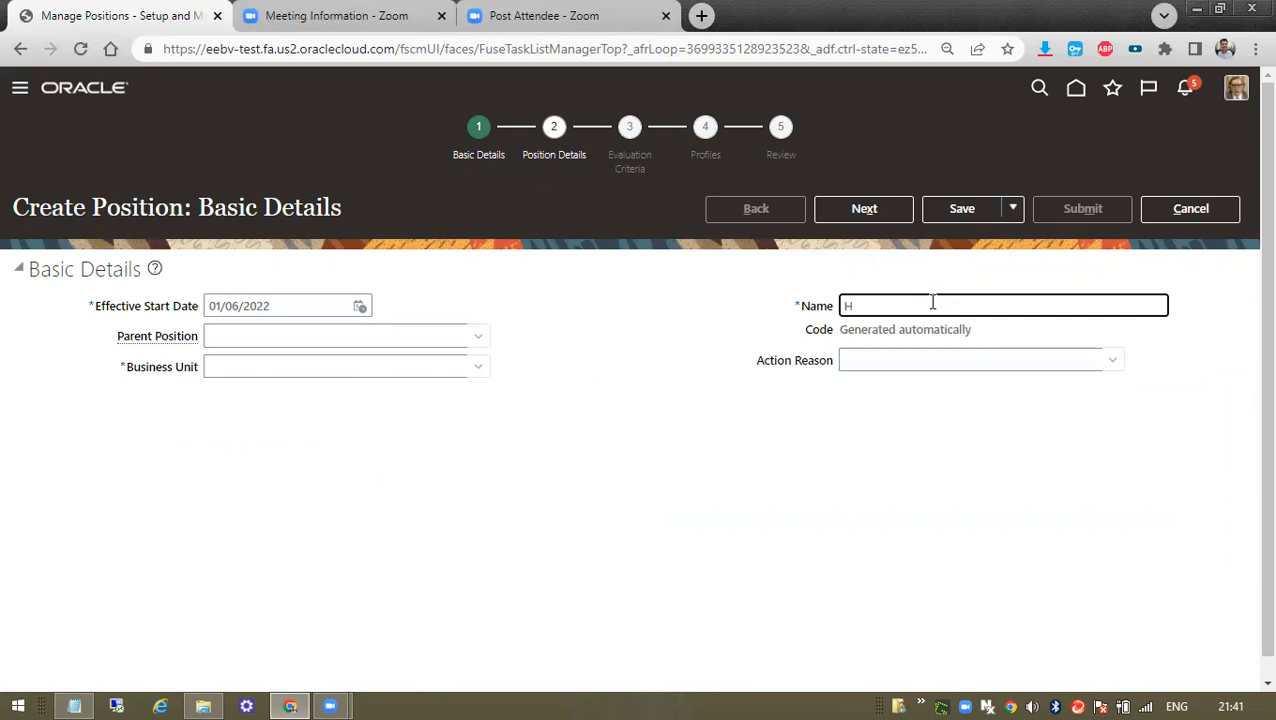
type("DIP HR Manager")
left_click(478, 336)
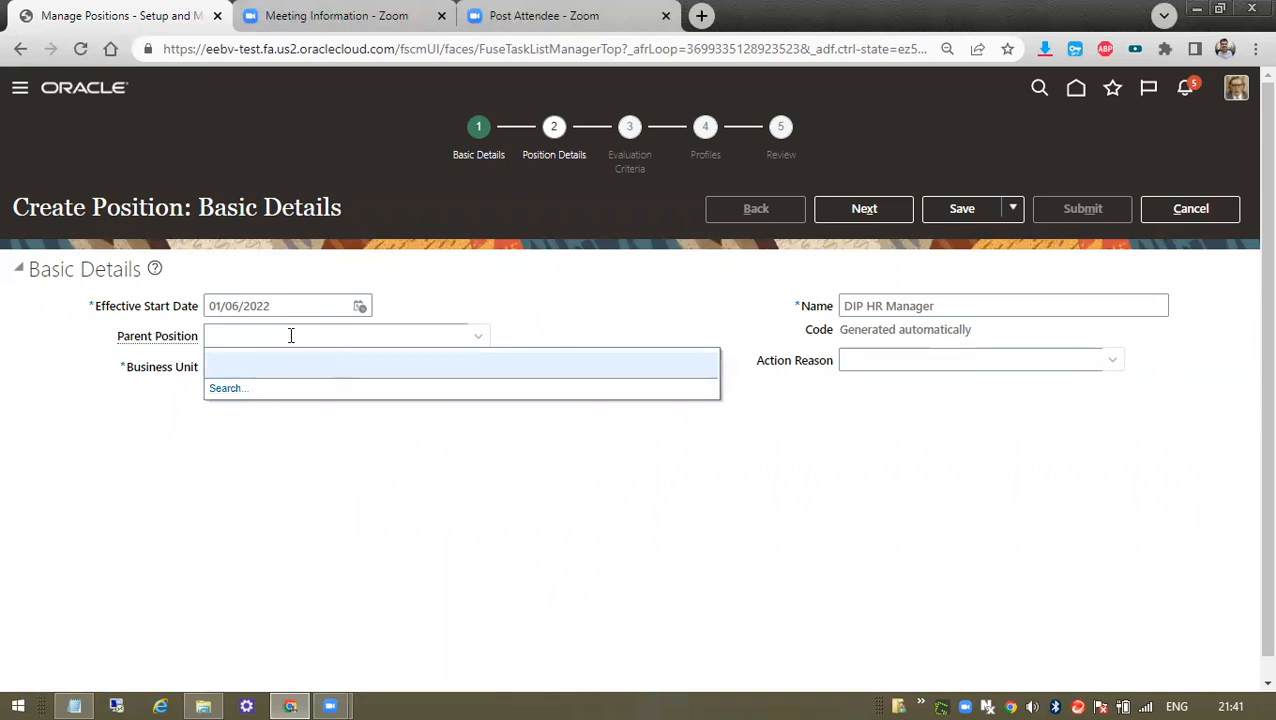
left_click(224, 416)
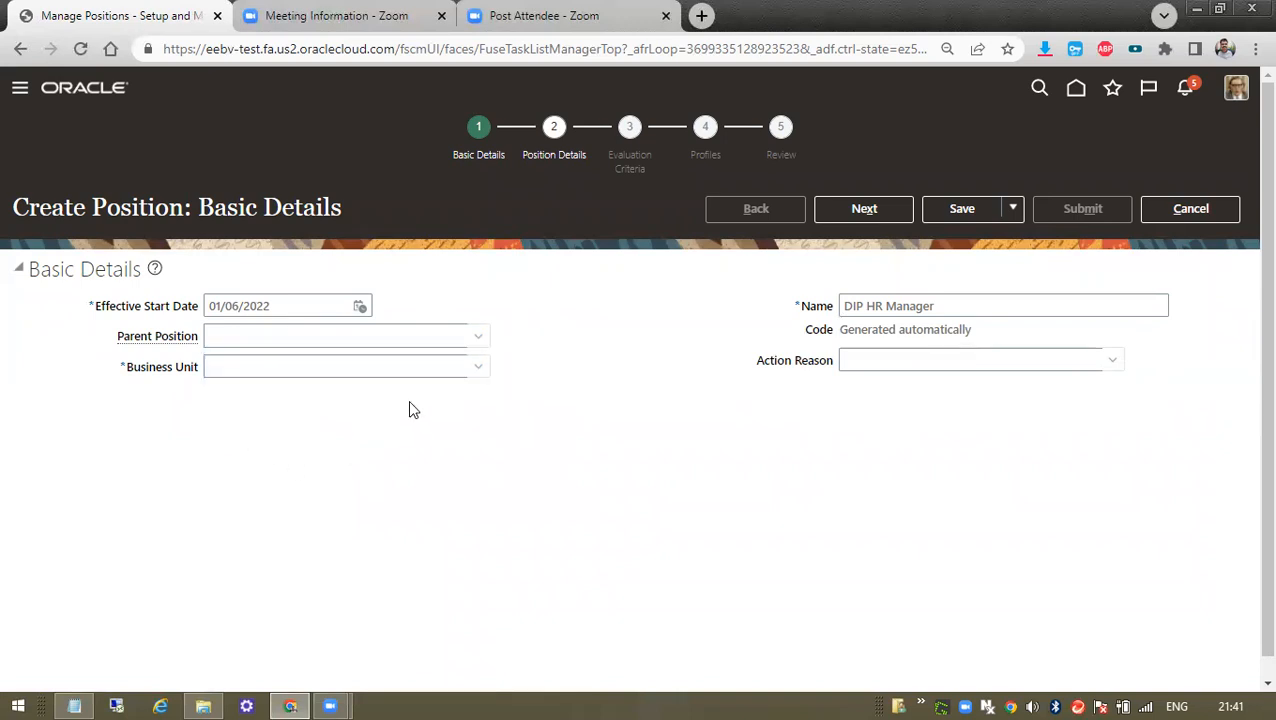
Open the business unit search for the position and look for units matching US
left_click(477, 366)
left_click(246, 395)
left_click(664, 358)
type("us")
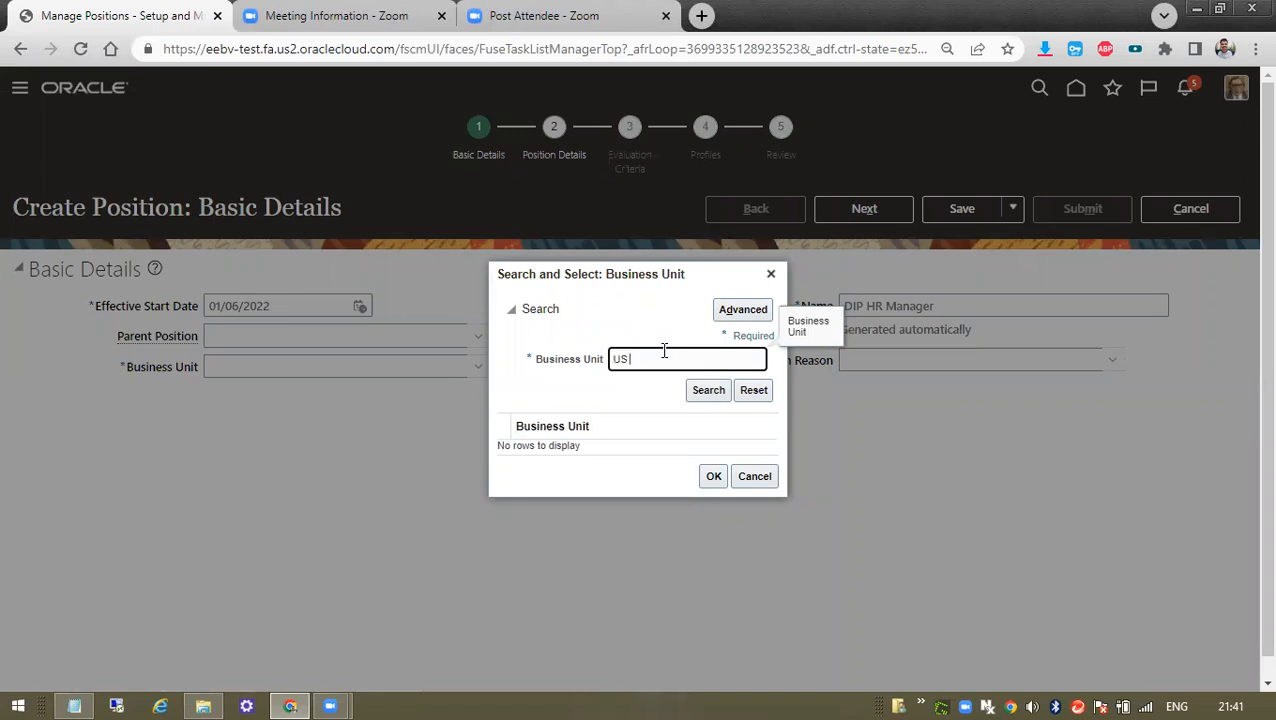
left_click(703, 390)
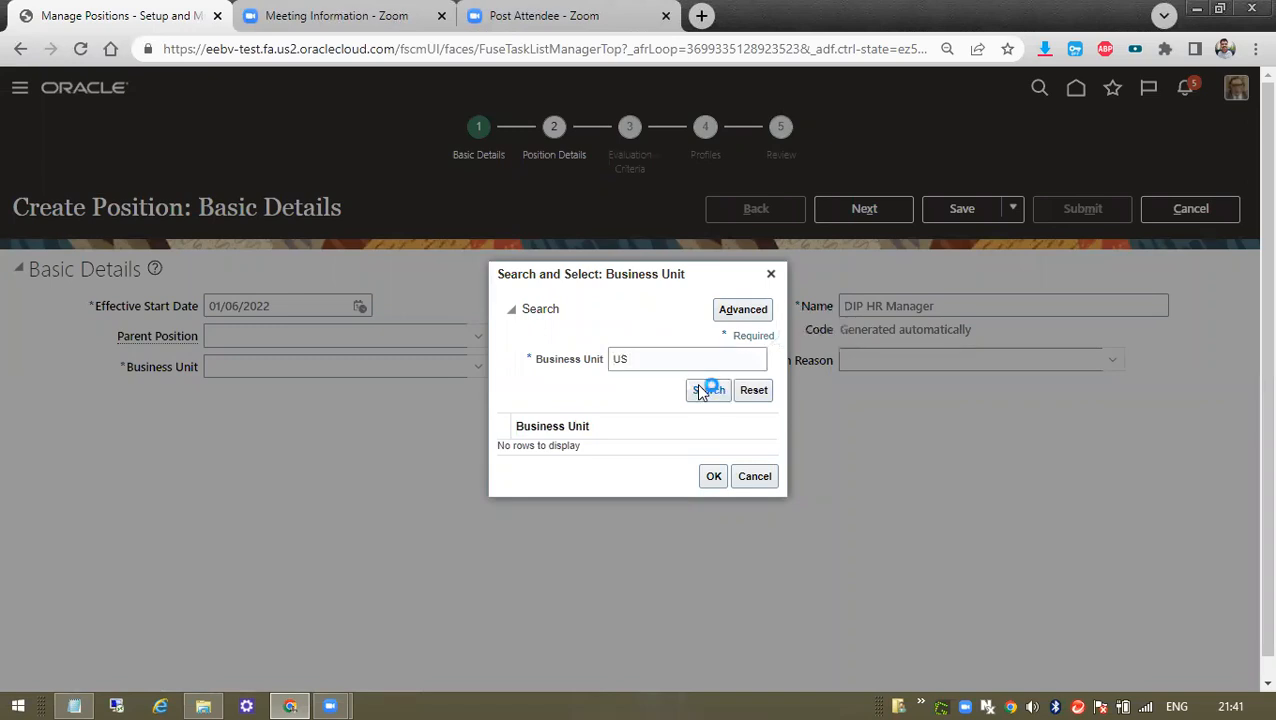
scroll(619, 451, "down", 1)
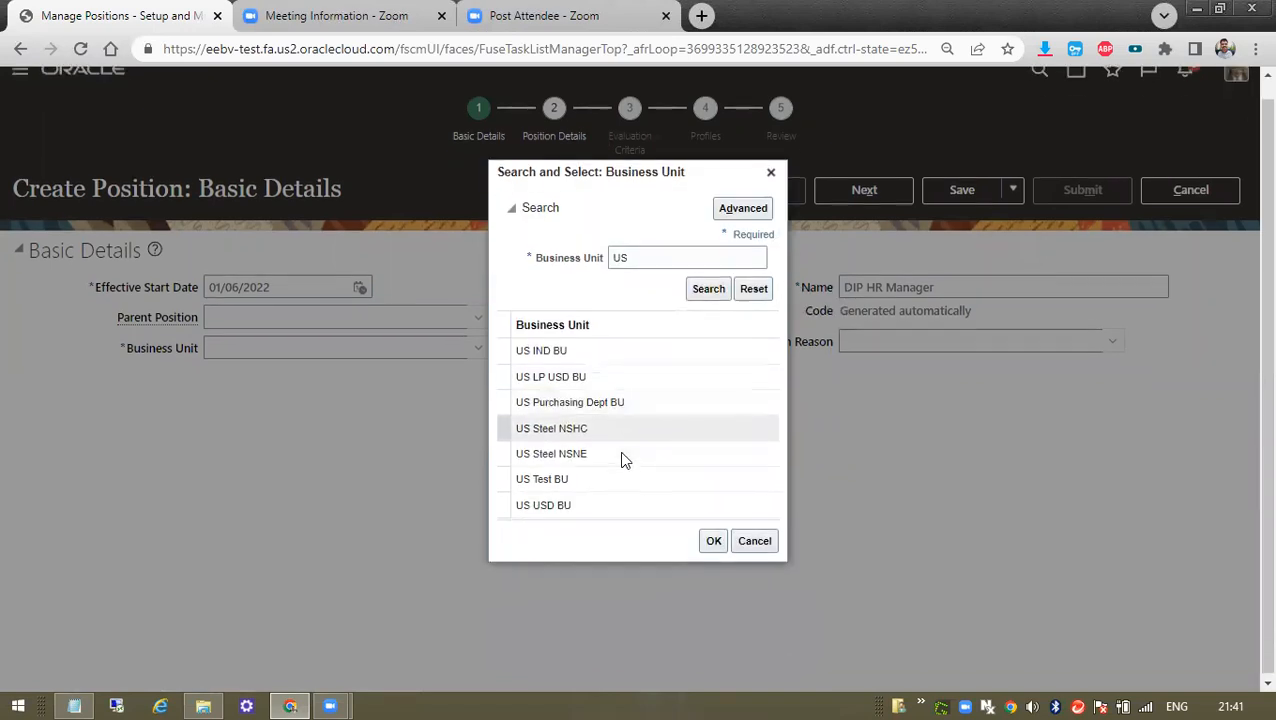
Try finding the business unit with the search terms US BU, UNIT and US B
double_click(663, 276)
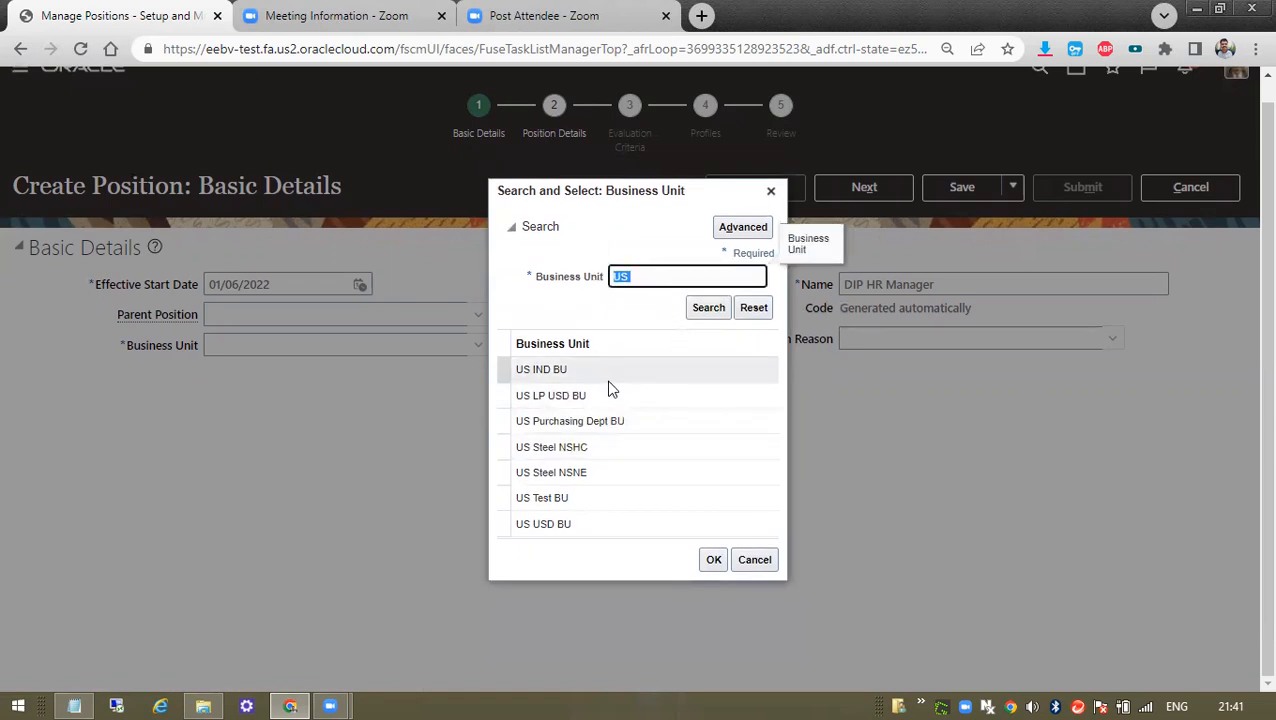
left_click(651, 280)
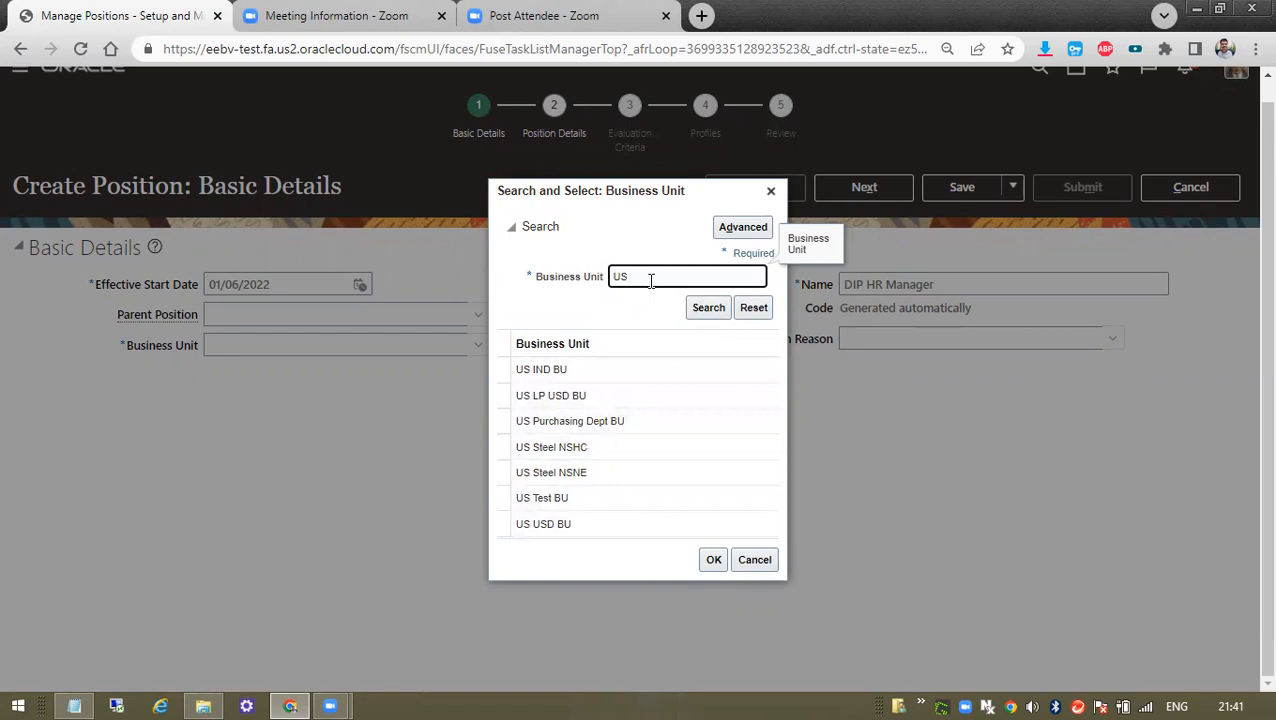
type("BU")
left_click(705, 310)
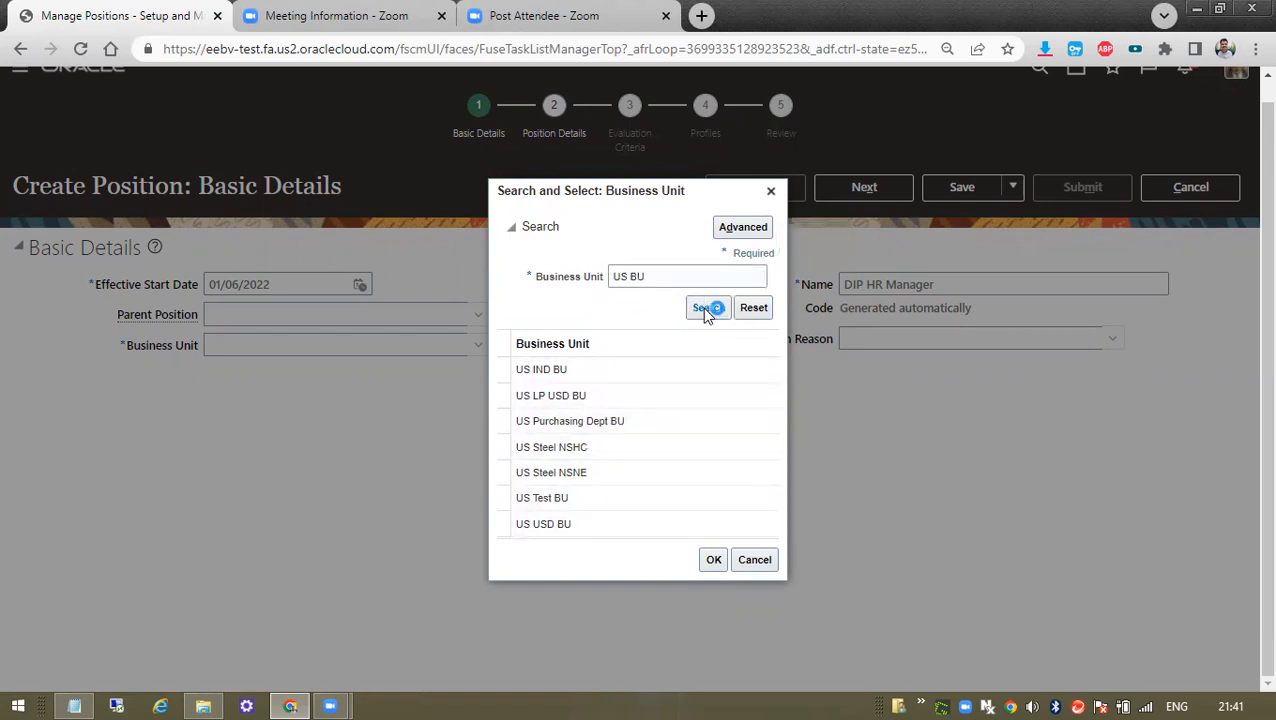
left_click_drag(673, 357, 565, 361)
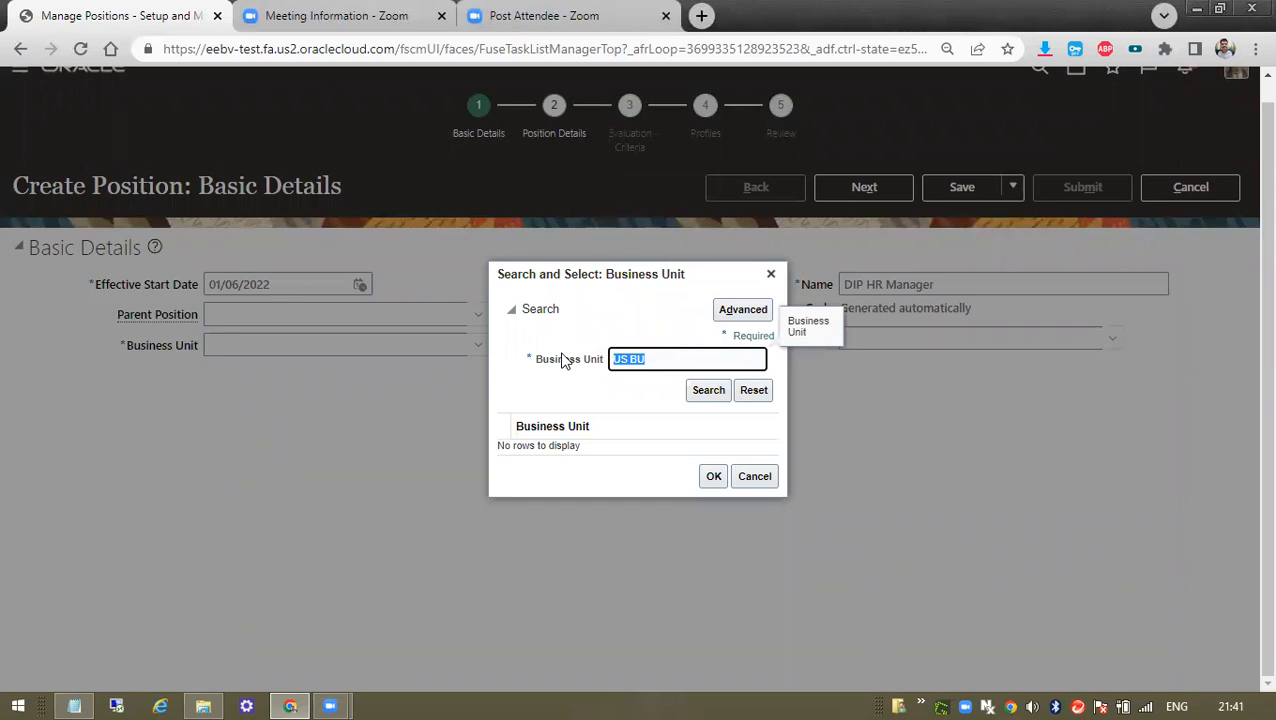
type("UNIT")
left_click(707, 390)
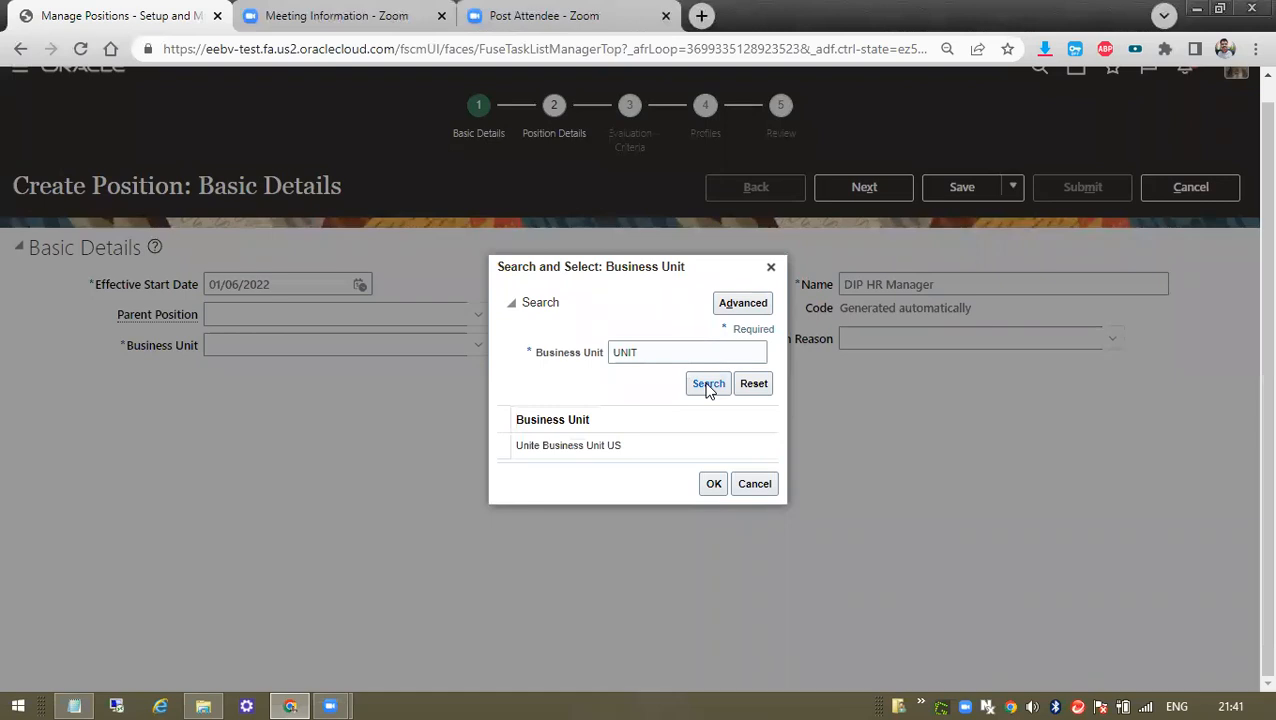
left_click_drag(686, 350, 590, 343)
type("US B")
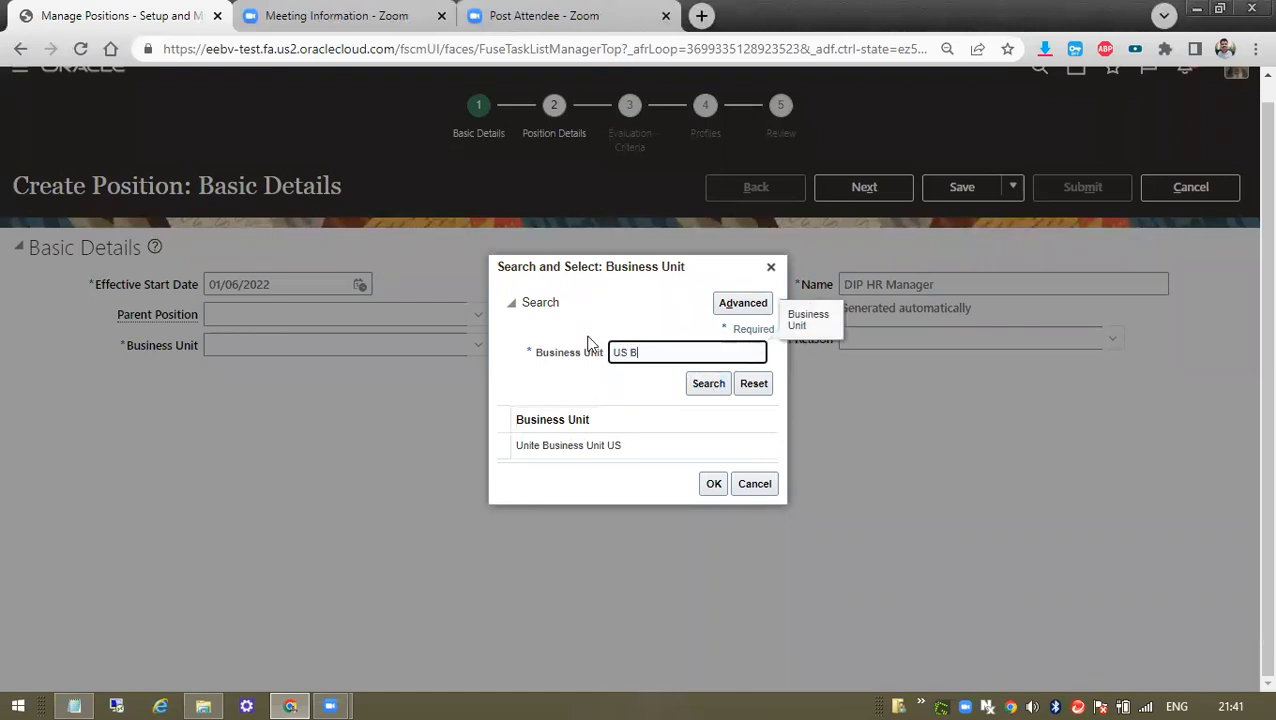
left_click(714, 383)
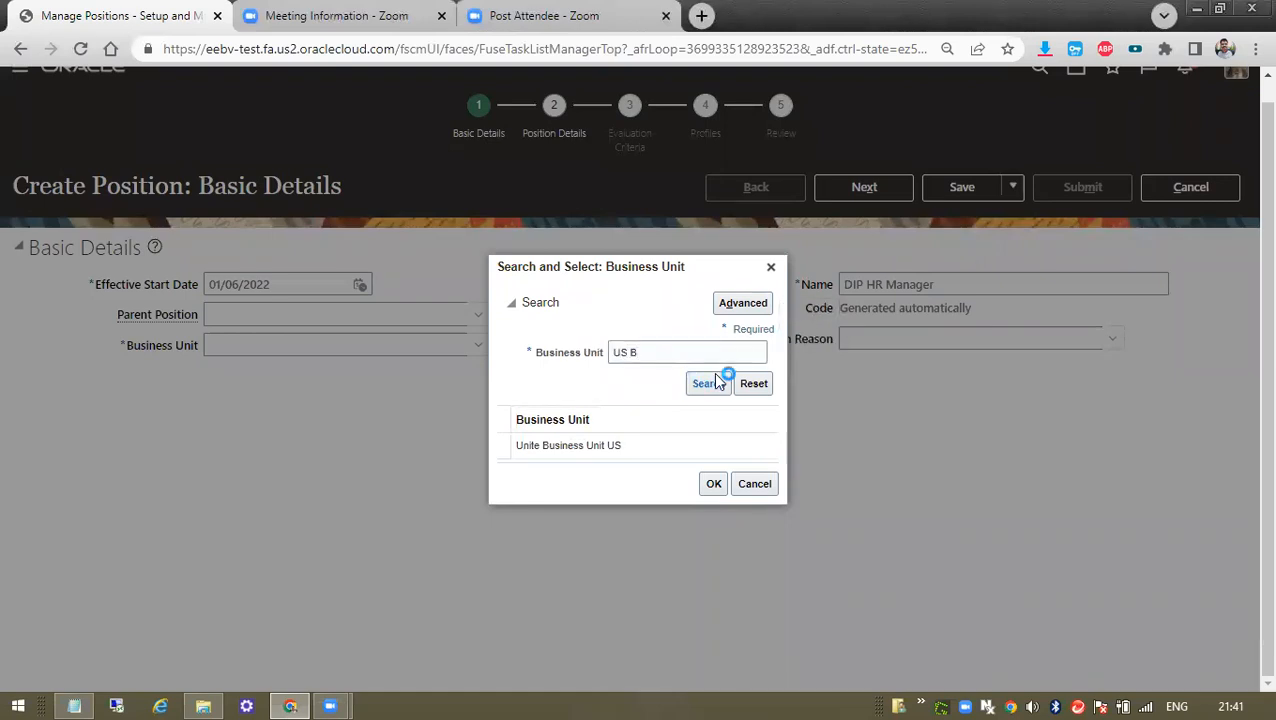
Search the business units for US and select USA Business Unit1 for the position
left_click_drag(651, 360, 589, 366)
type("U")
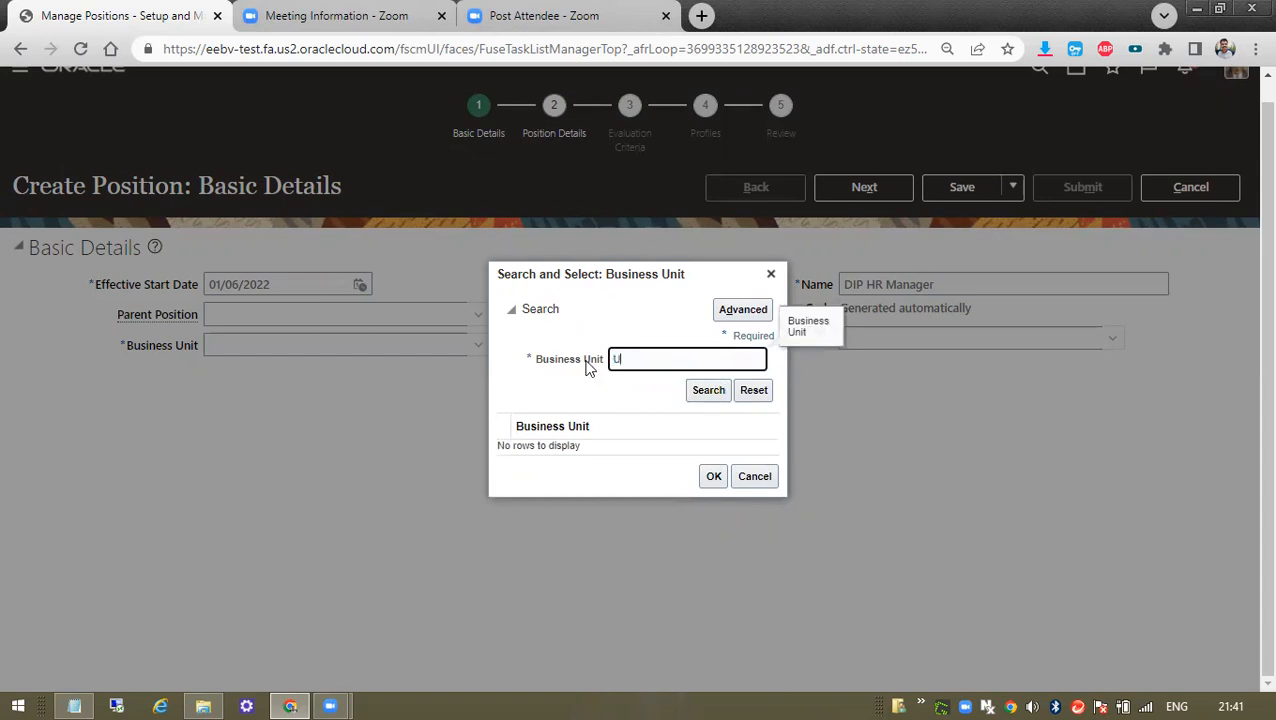
type("S")
left_click(724, 394)
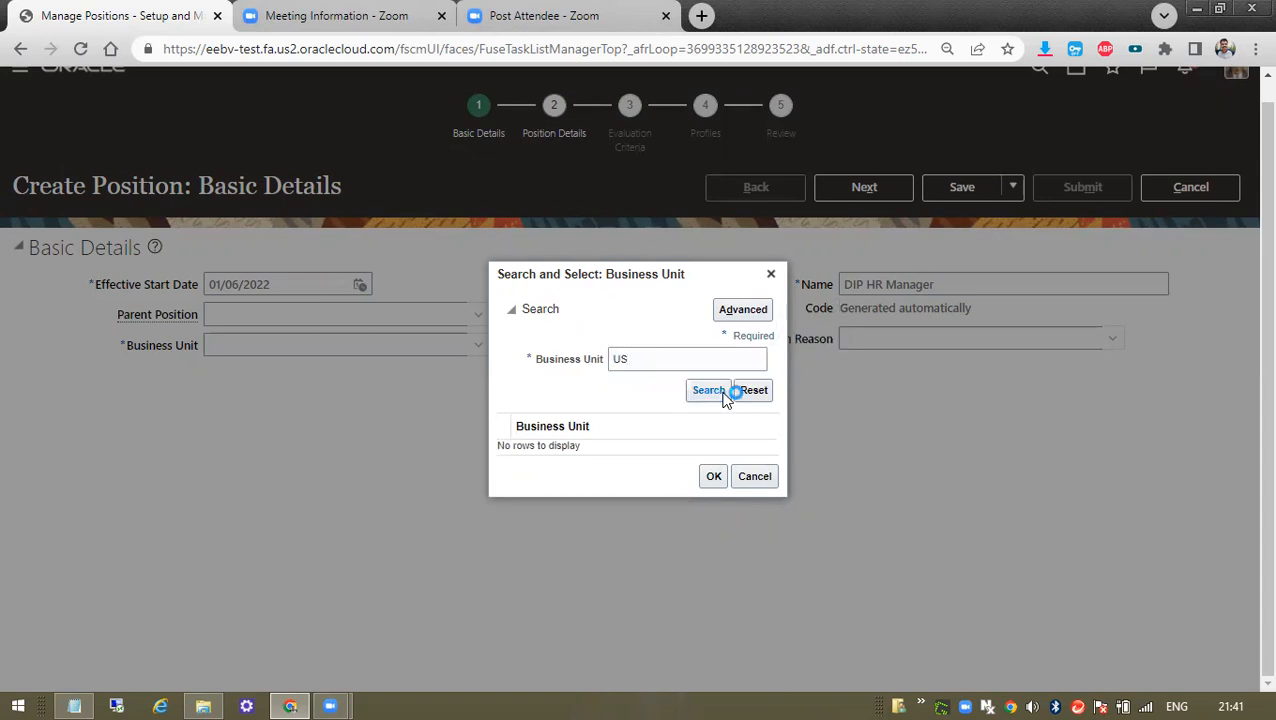
left_click_drag(769, 390, 773, 403)
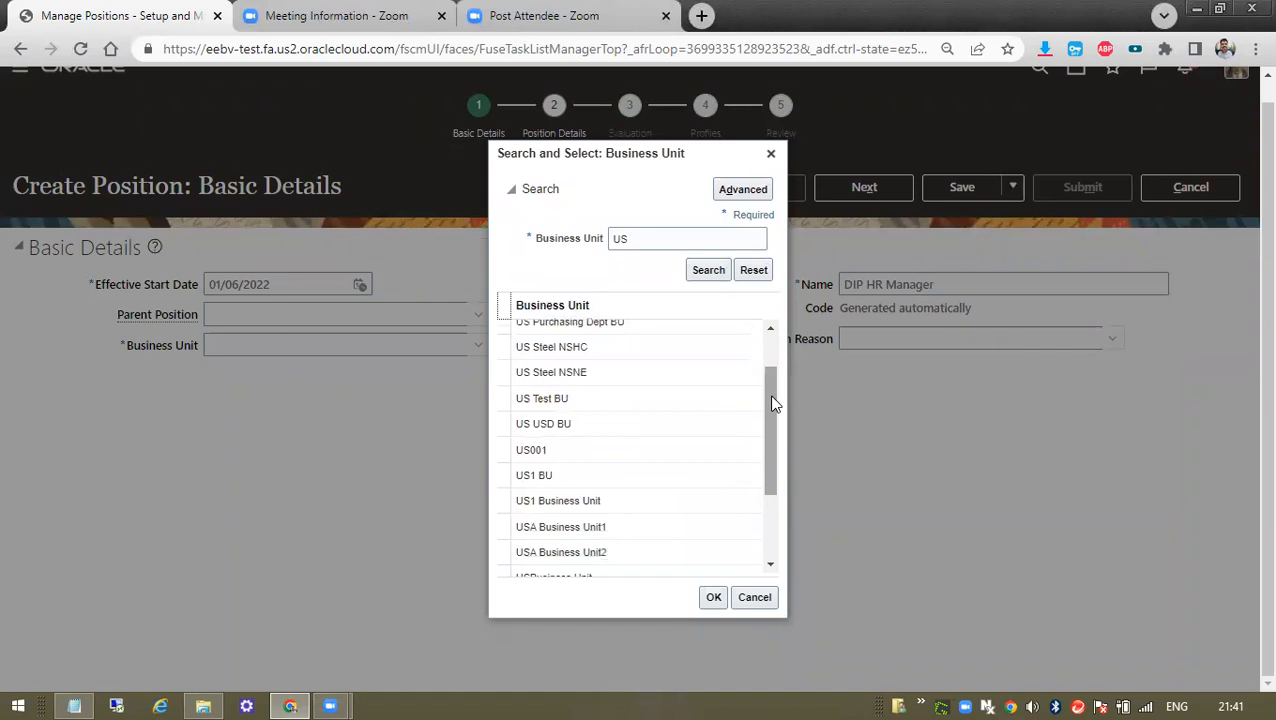
double_click(604, 527)
left_click(1038, 430)
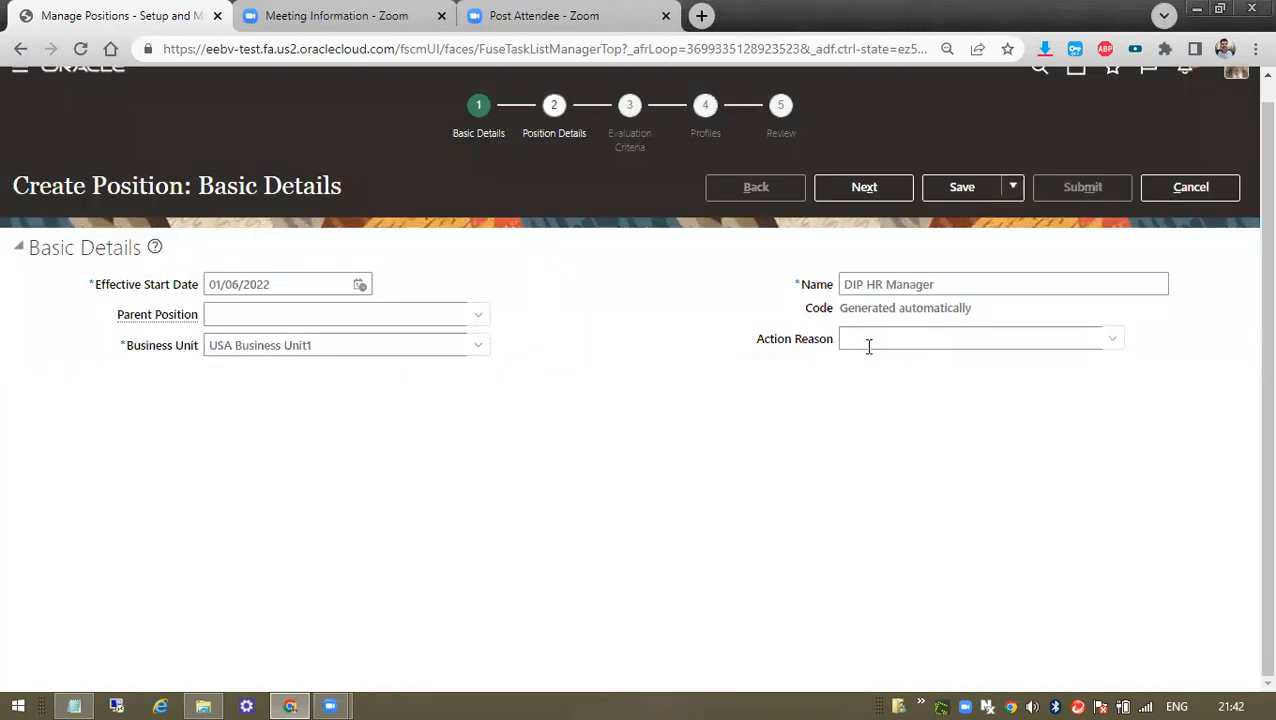
Proceed to the position details and briefly consult the notes in the other open window
left_click(877, 198)
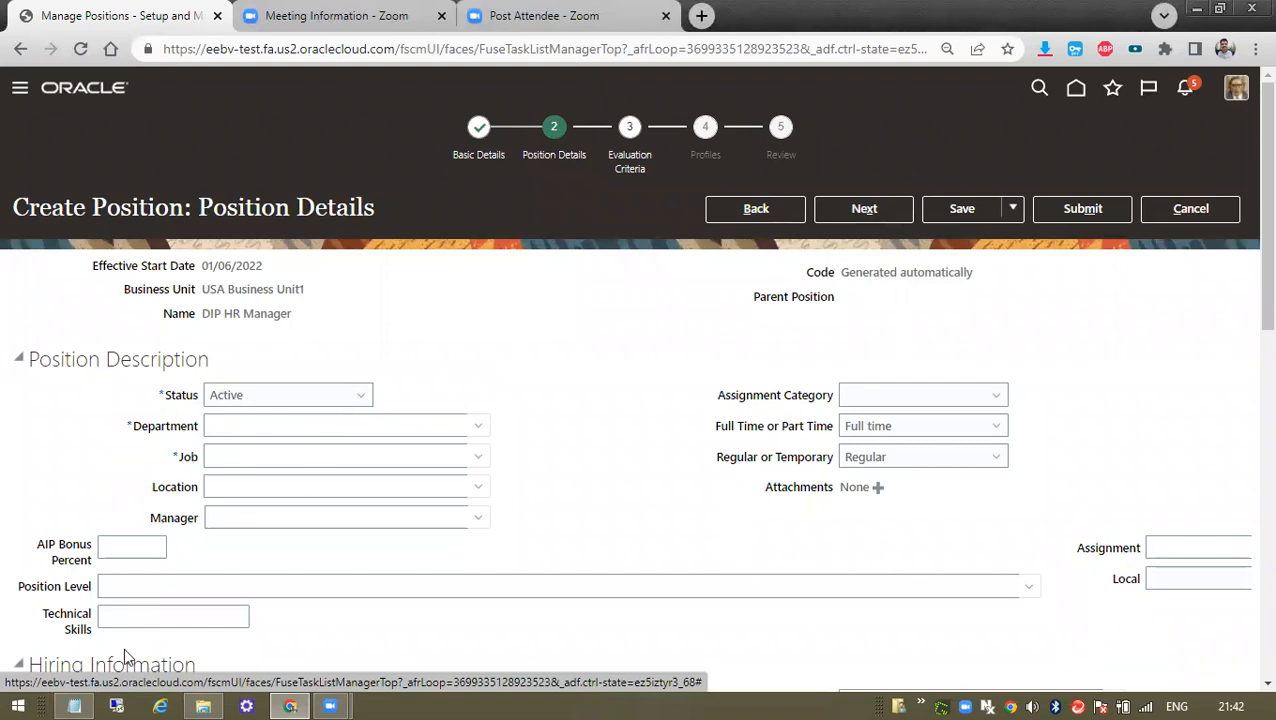
left_click(78, 704)
left_click_drag(8, 100, 94, 190)
left_click(1194, 12)
Assign the position to department DIP HR Department, job DIP HR Manager and location DIP Location 1
left_click(223, 430)
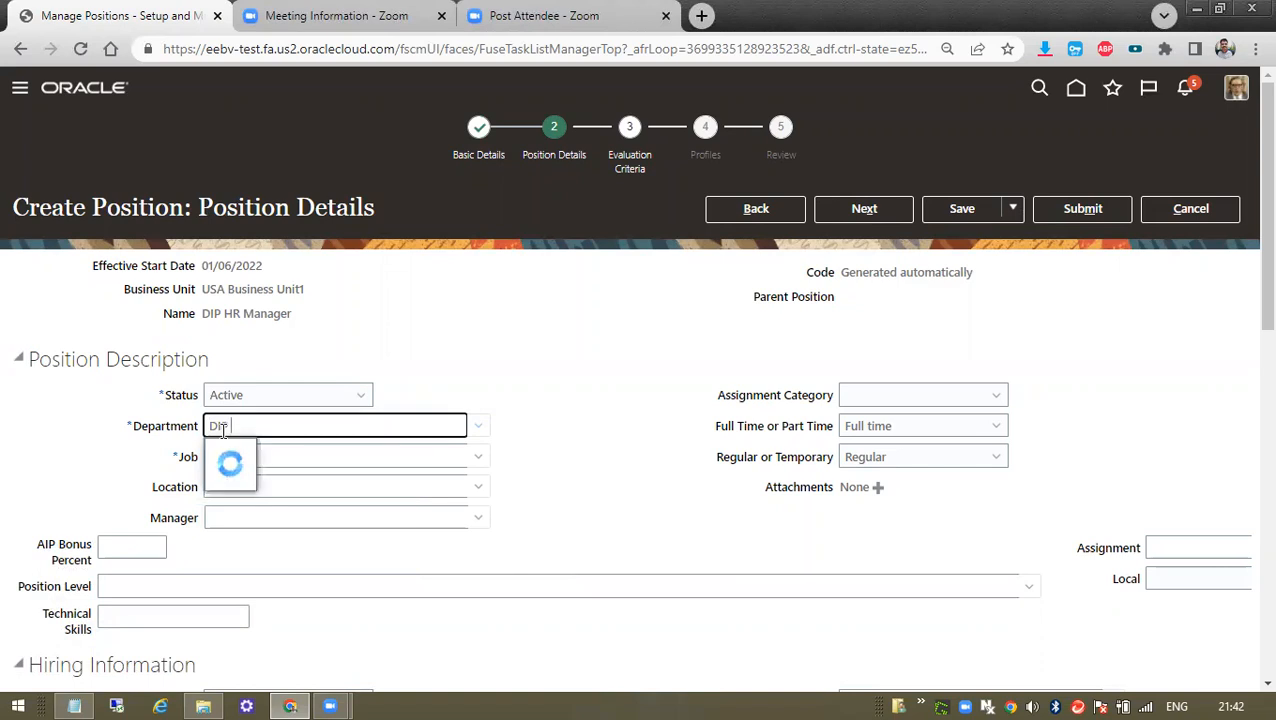
left_click(232, 451)
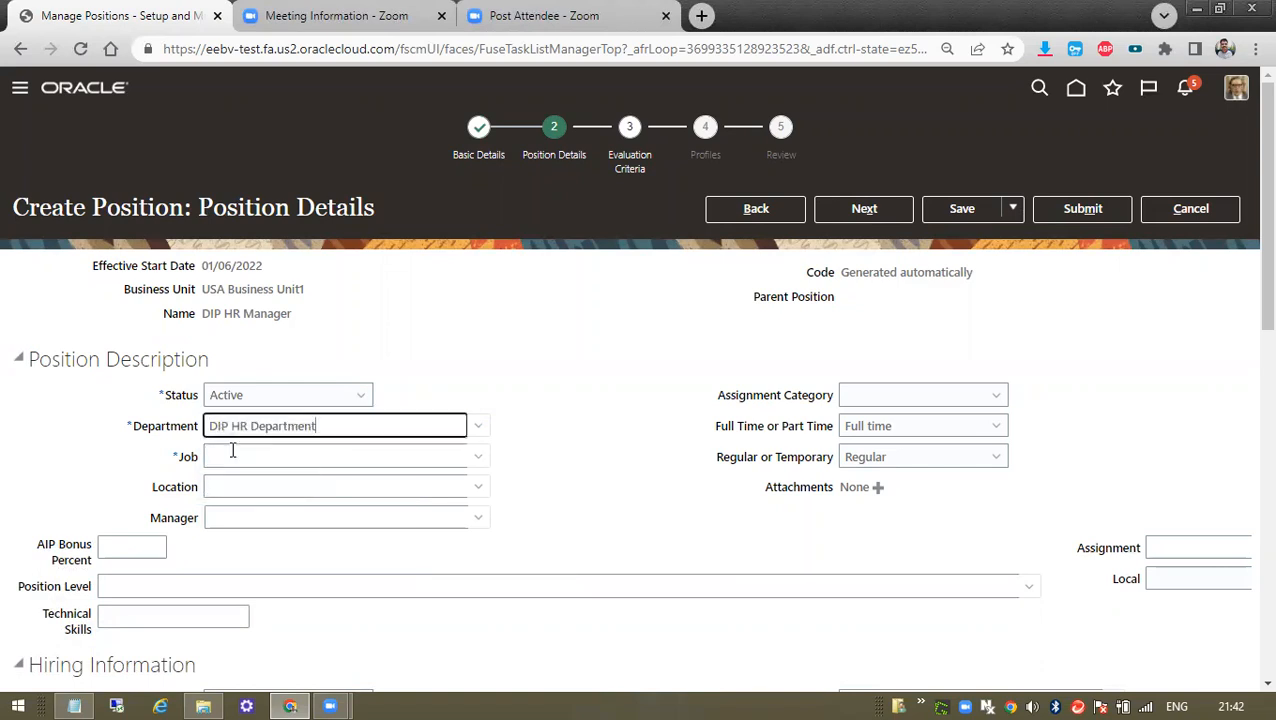
left_click(232, 451)
type("DIP")
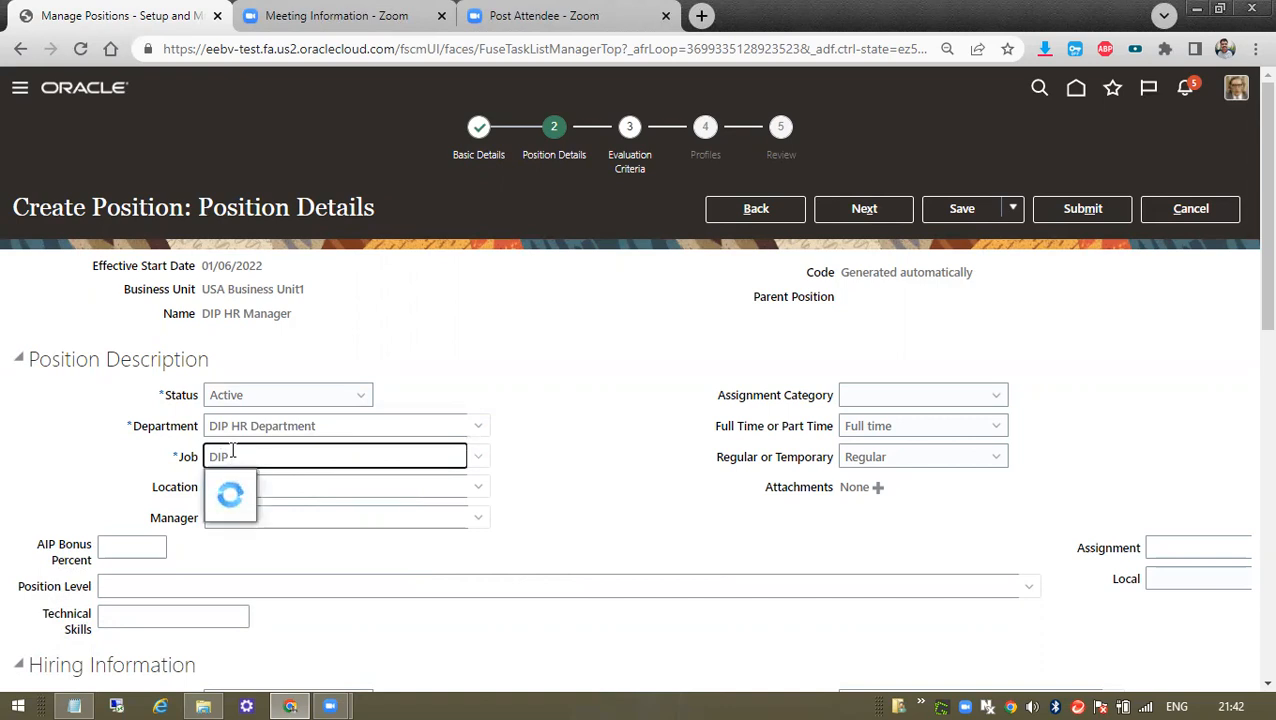
left_click(242, 490)
type("DIP")
left_click(242, 513)
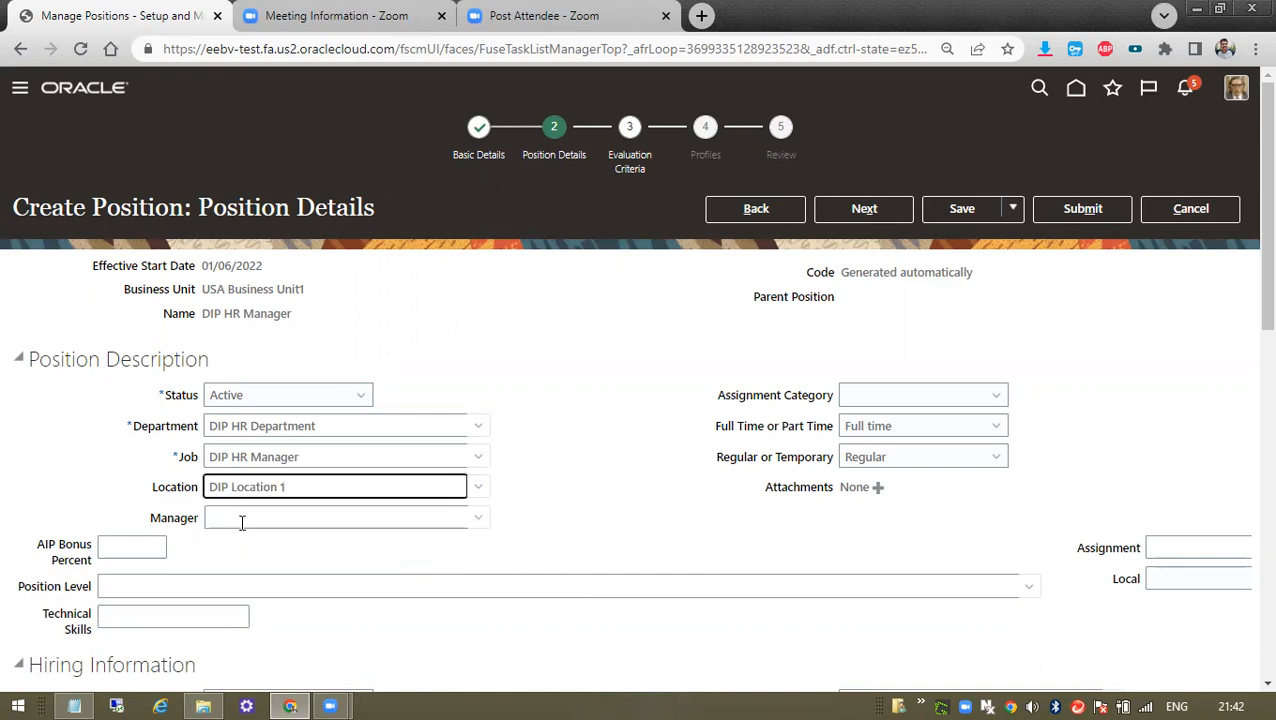
left_click(241, 520)
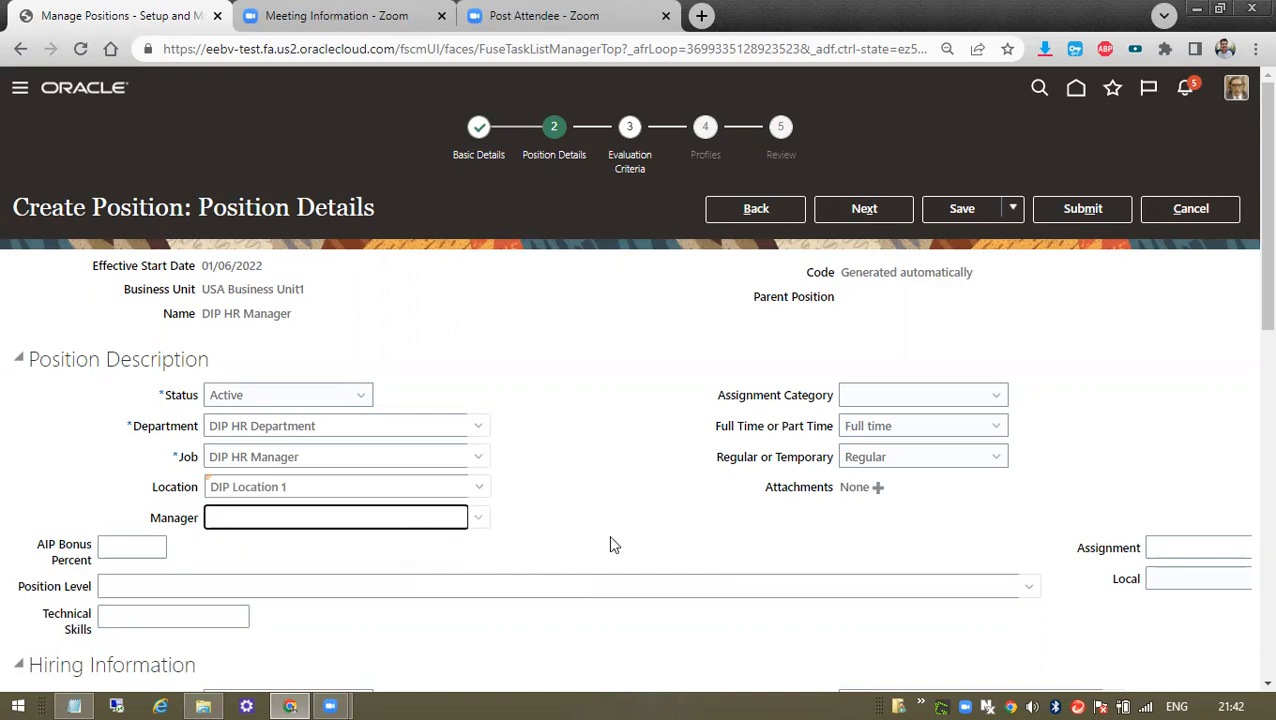
Look over the position details and choose Full time for the full-time or part-time setting
scroll(614, 545, "down", 1)
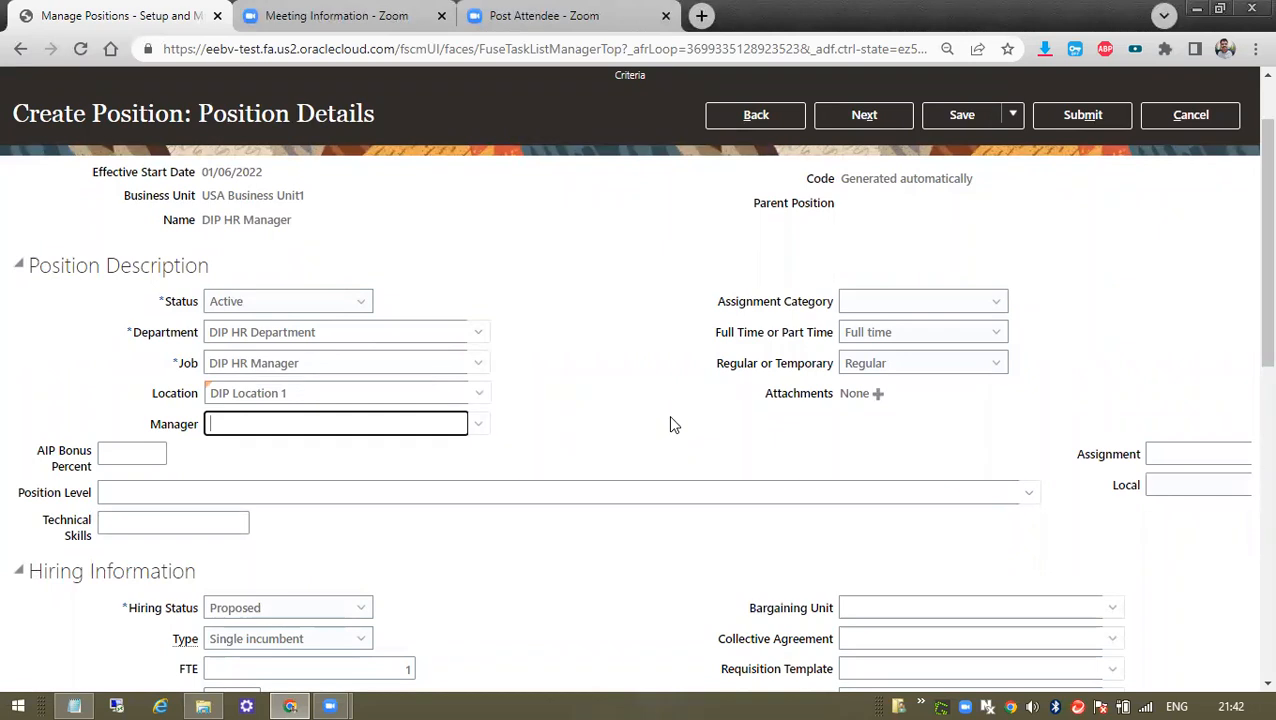
scroll(910, 430, "down", 2)
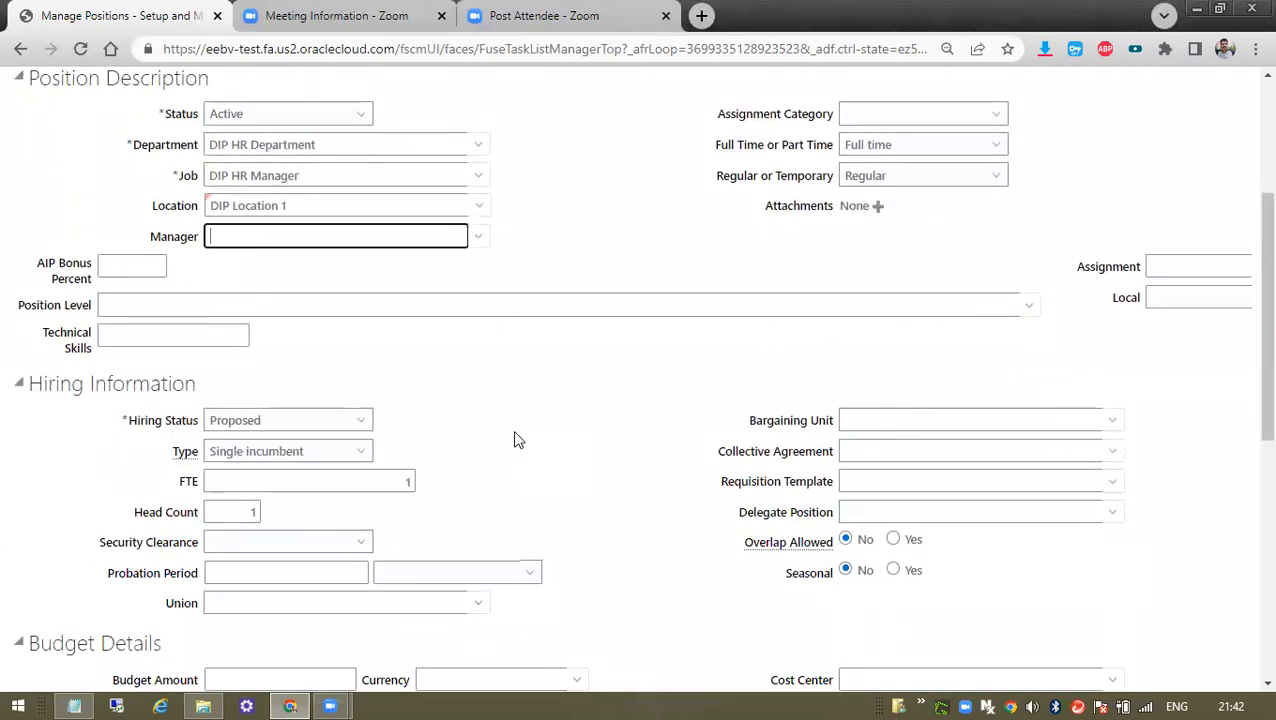
left_click(908, 146)
left_click(909, 149)
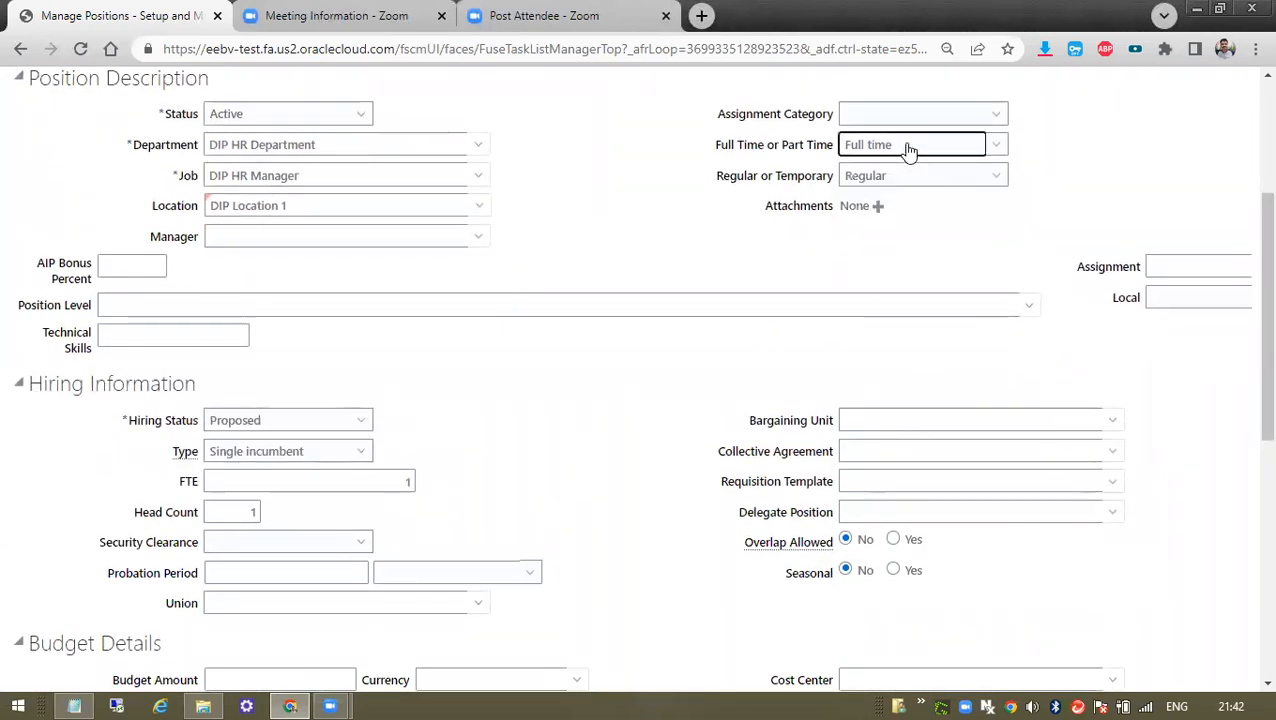
scroll(666, 452, "up", 2)
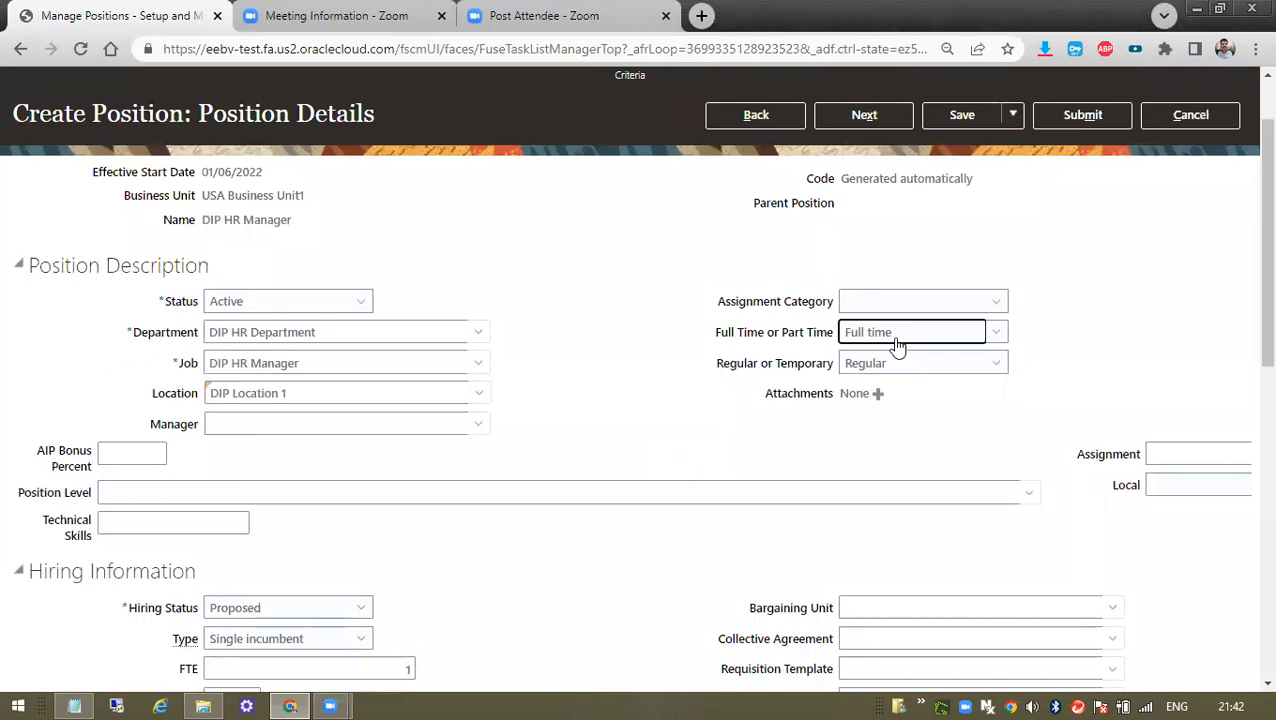
scroll(421, 443, "up", 1)
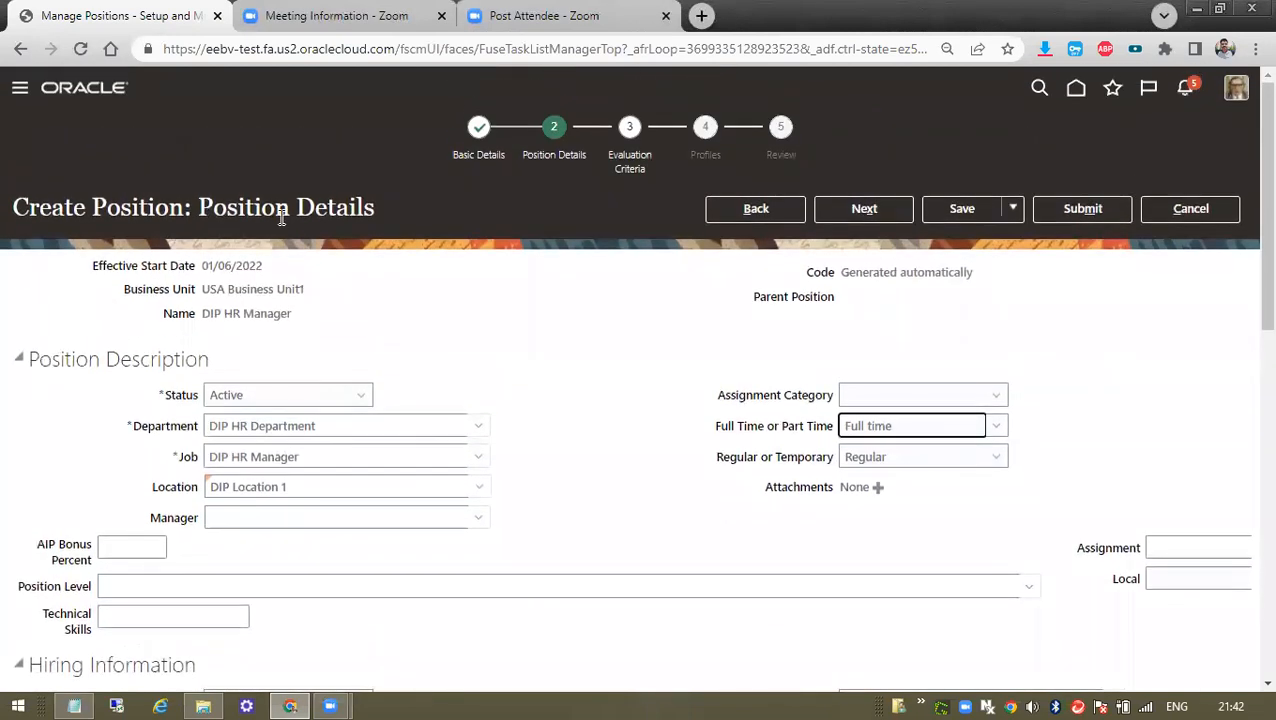
left_click_drag(195, 208, 408, 200)
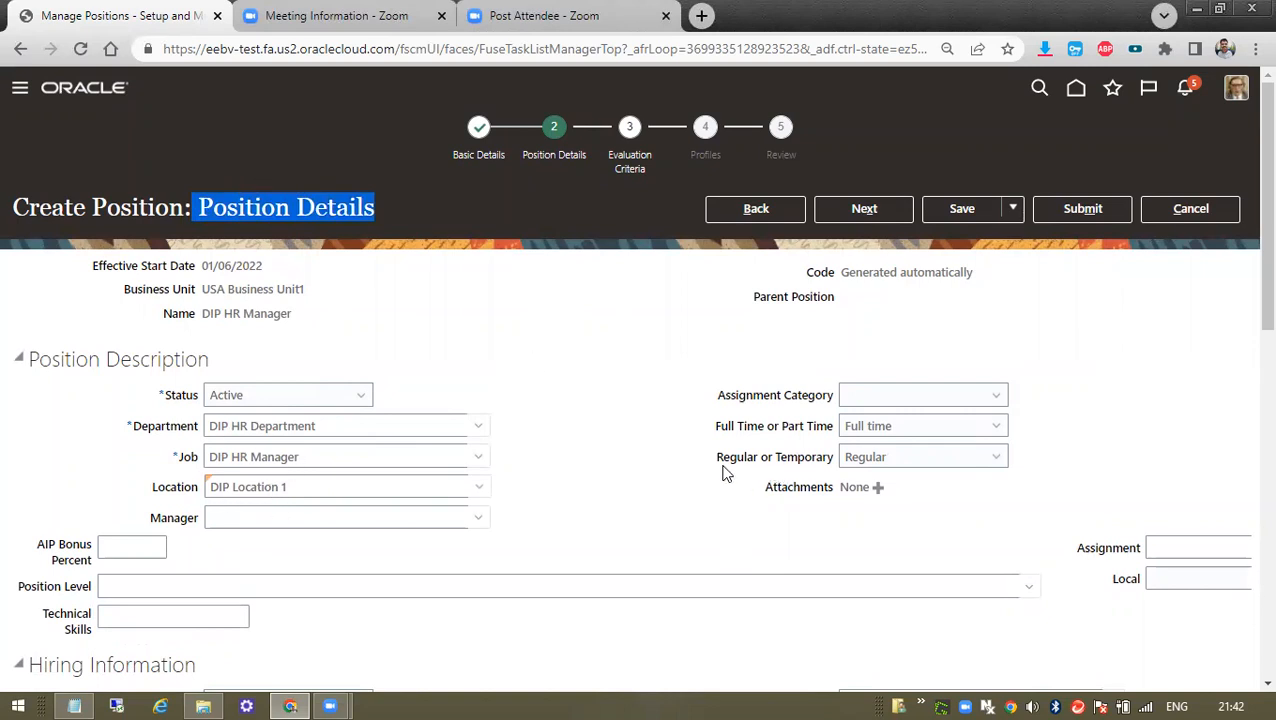
left_click(889, 437)
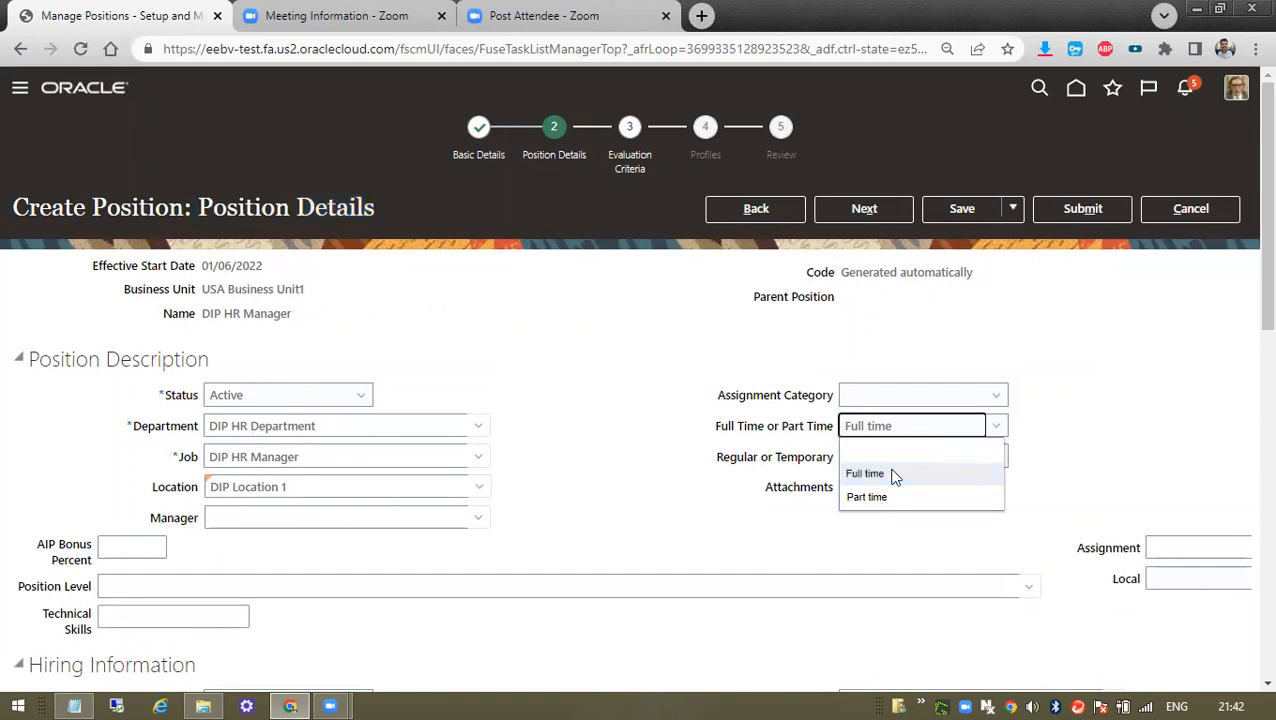
left_click(866, 474)
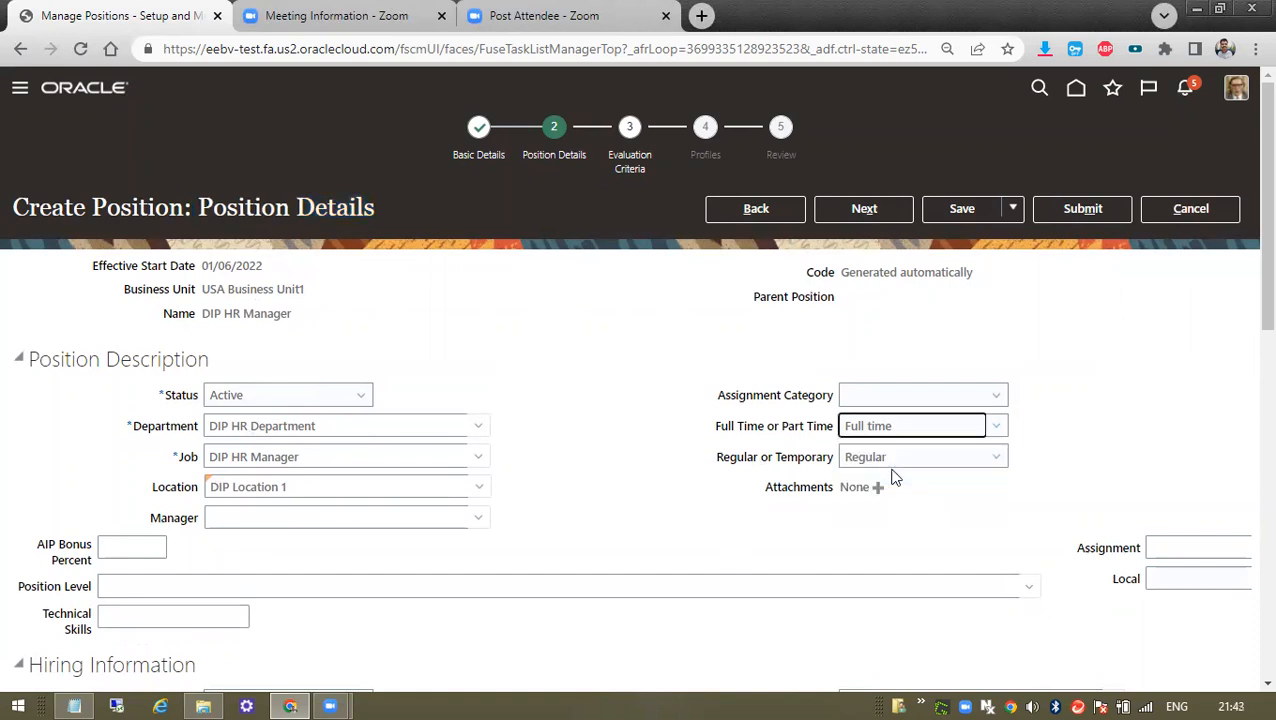
Clear the position's job, return to the basic details and reopen the position details
left_click(281, 457)
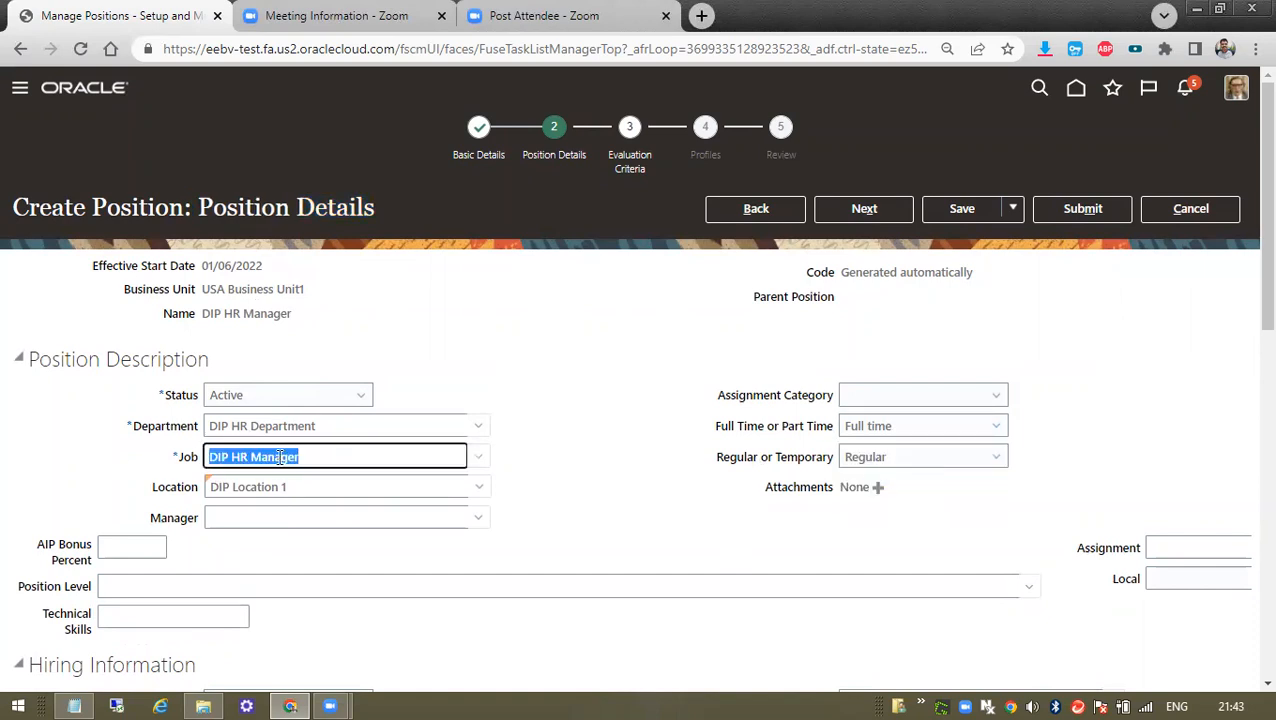
key("BackSpace")
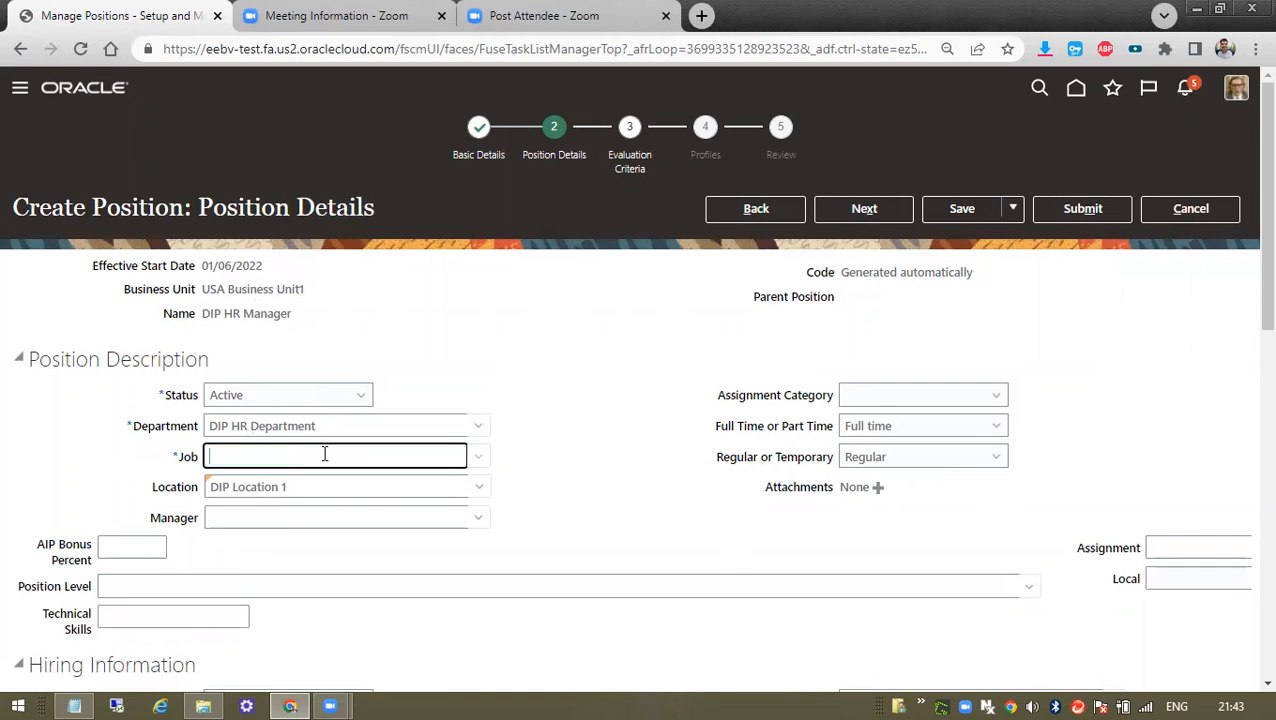
left_click(756, 208)
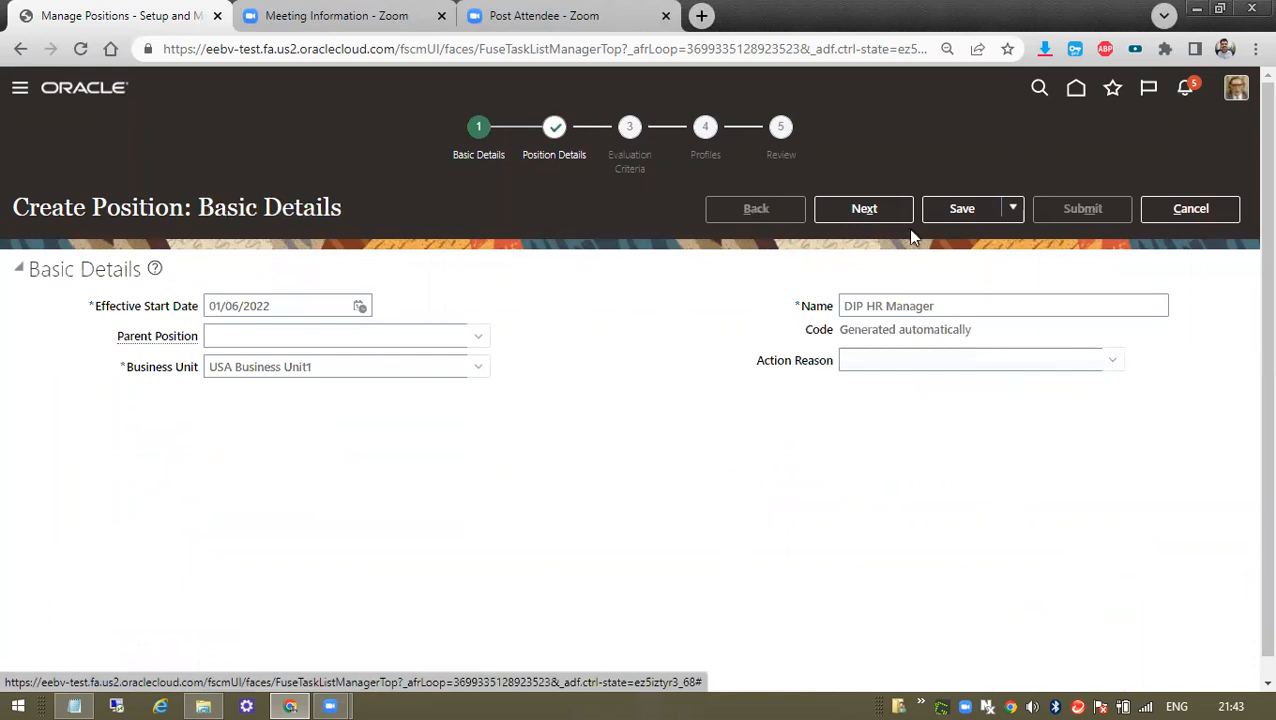
left_click(864, 209)
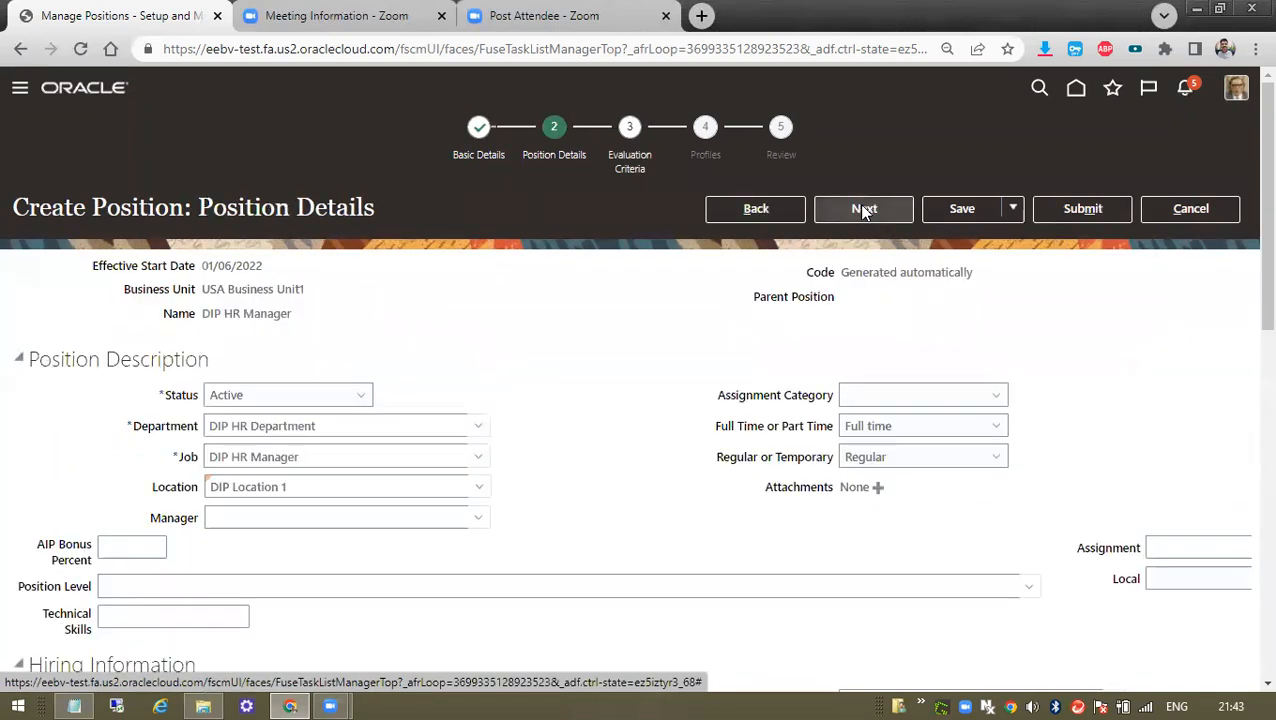
left_click(933, 434)
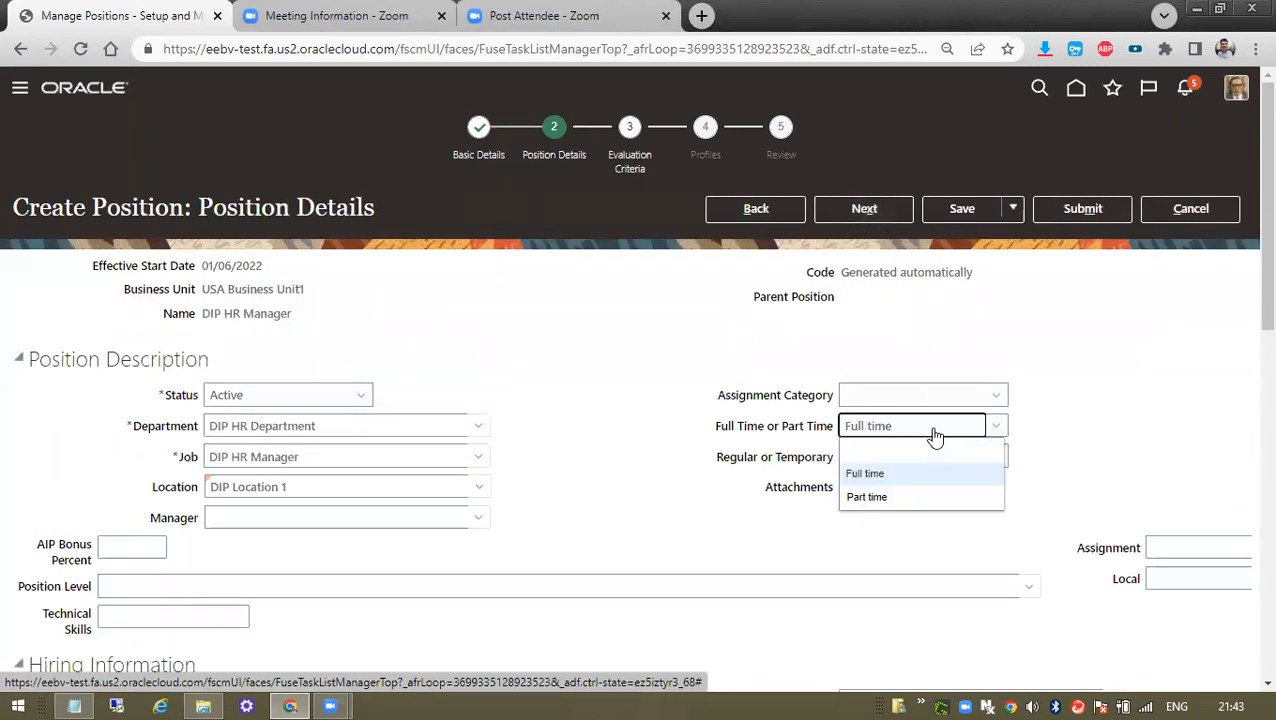
left_click(326, 456)
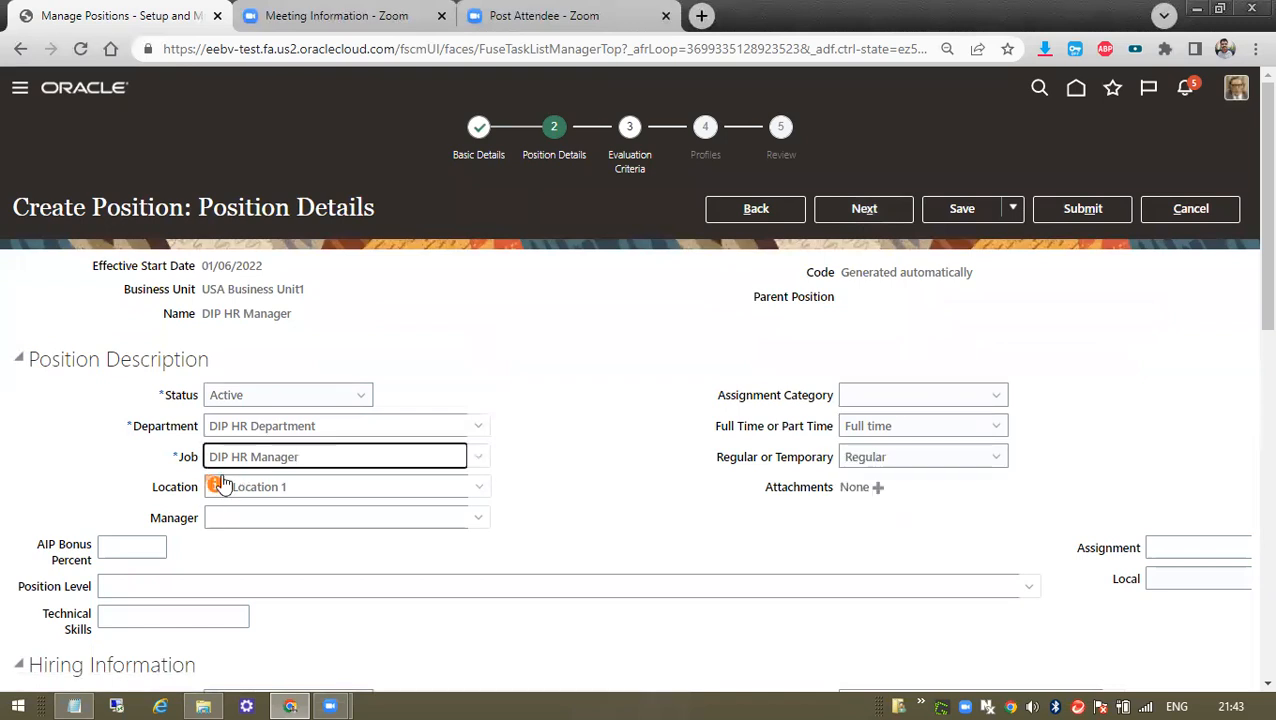
left_click(527, 458)
Switch to Notepad to consult the work structure list of jobs, grade, location and department, and return to the position form
scroll(600, 430, "down", 1)
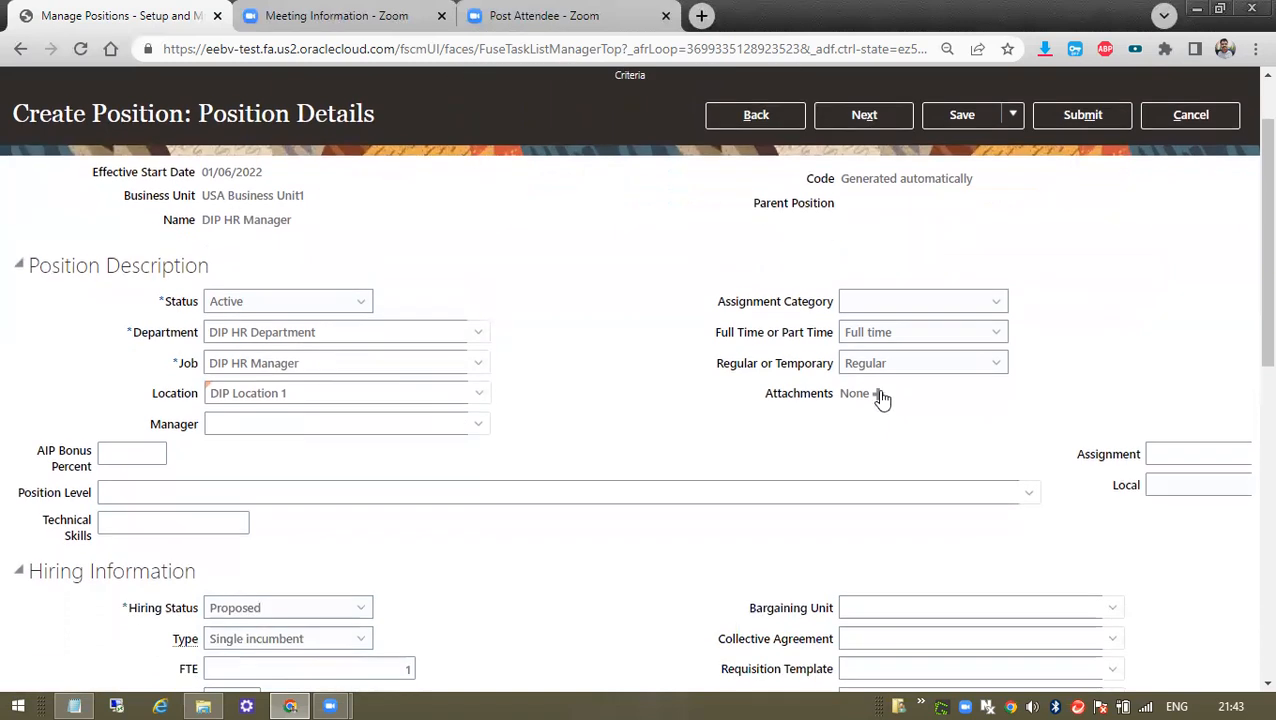
scroll(683, 453, "down", 2)
scroll(574, 361, "up", 3)
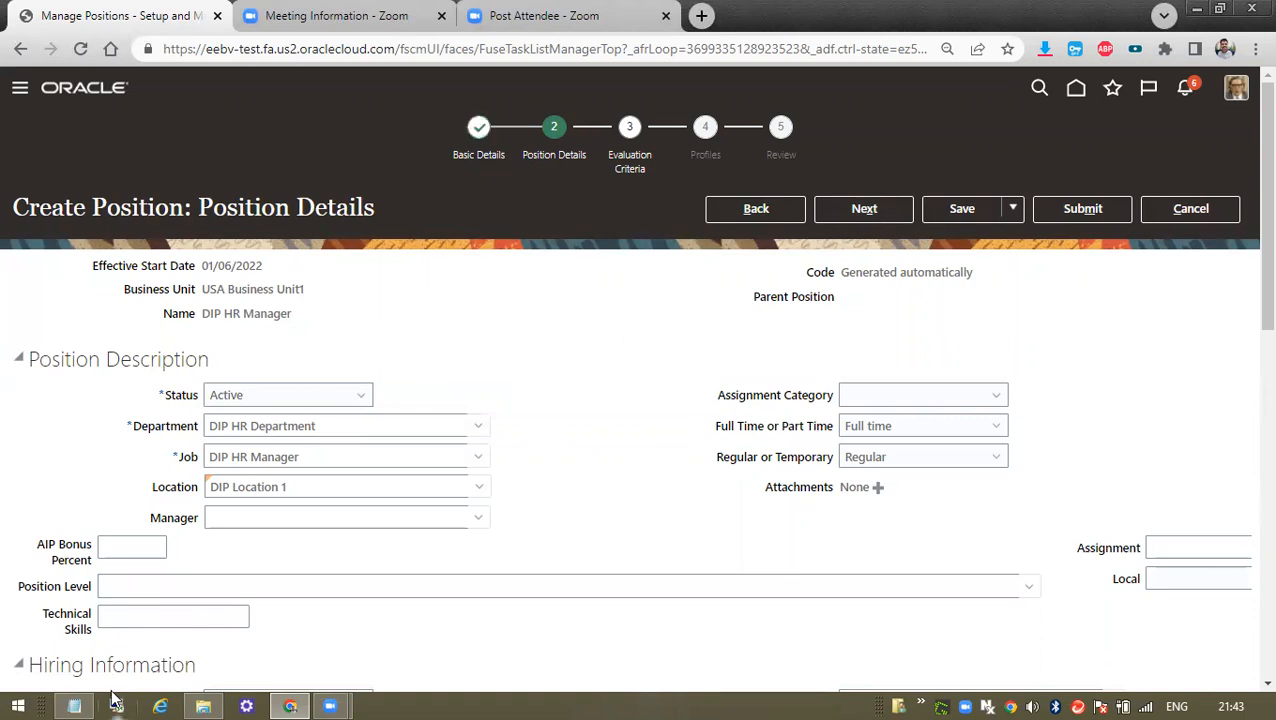
left_click(74, 706)
mouse_move(131, 200)
left_mouse_down()
mouse_move(77, 171)
mouse_move(9, 100)
mouse_move(134, 189)
left_mouse_up()
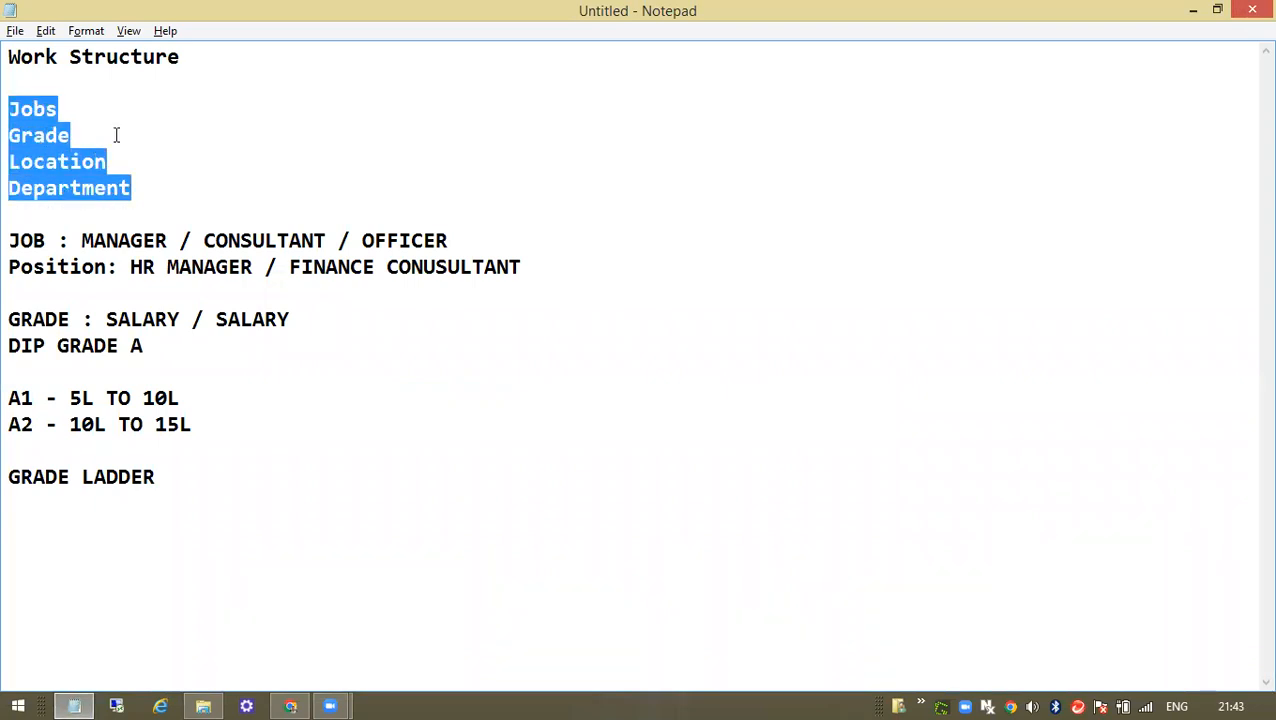
key("alt+Tab")
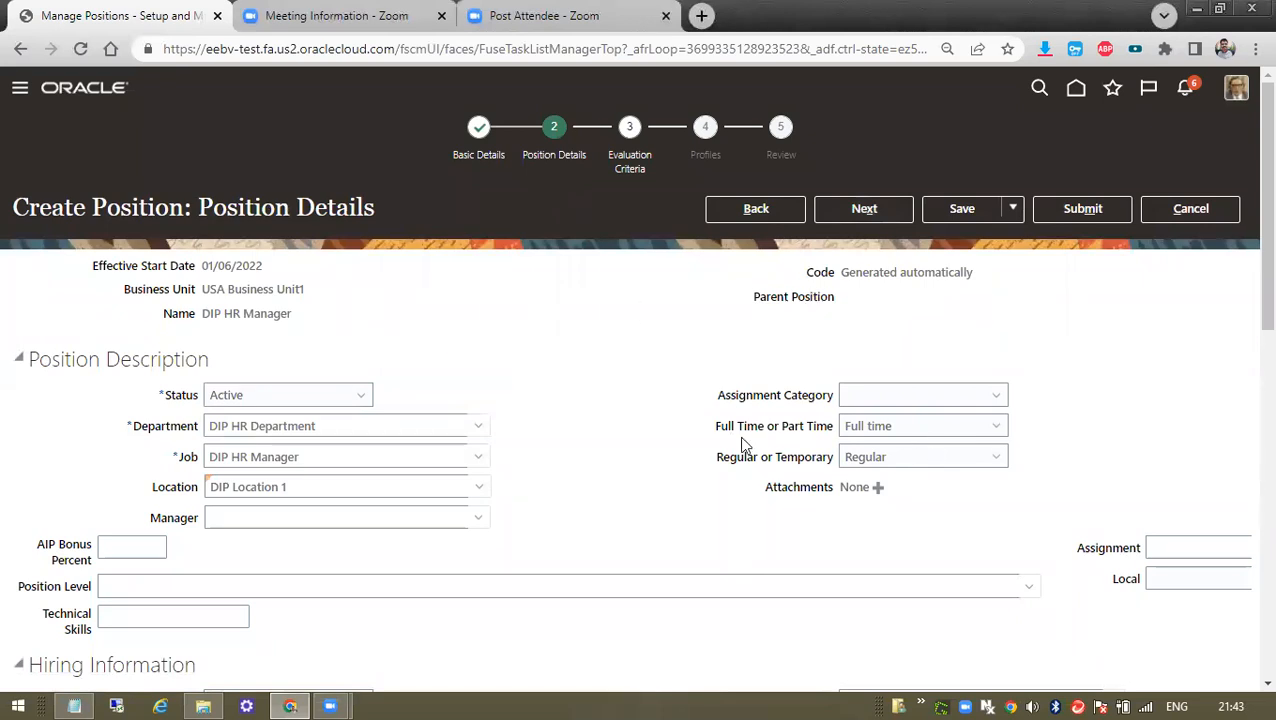
Examine the additional description fields and the hiring information, budget details and work terms sections of the position
scroll(685, 509, "down", 1)
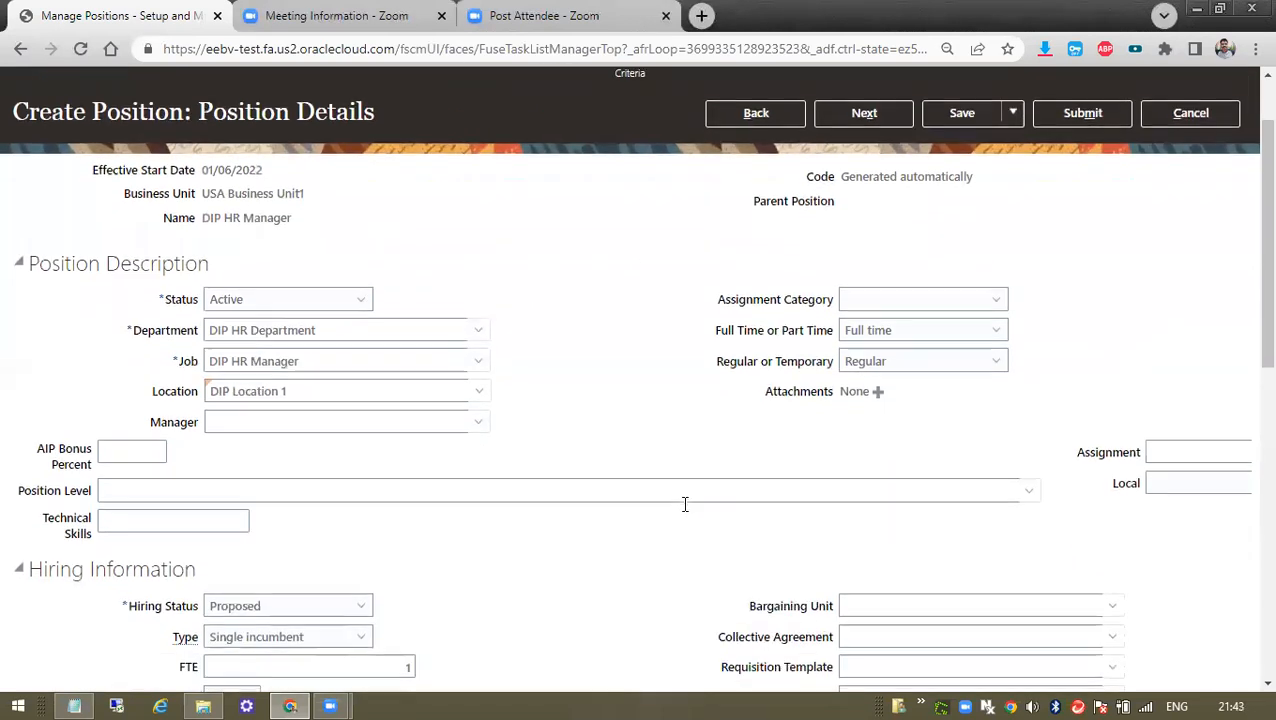
scroll(307, 353, "down", 2)
left_click_drag(38, 272, 105, 352)
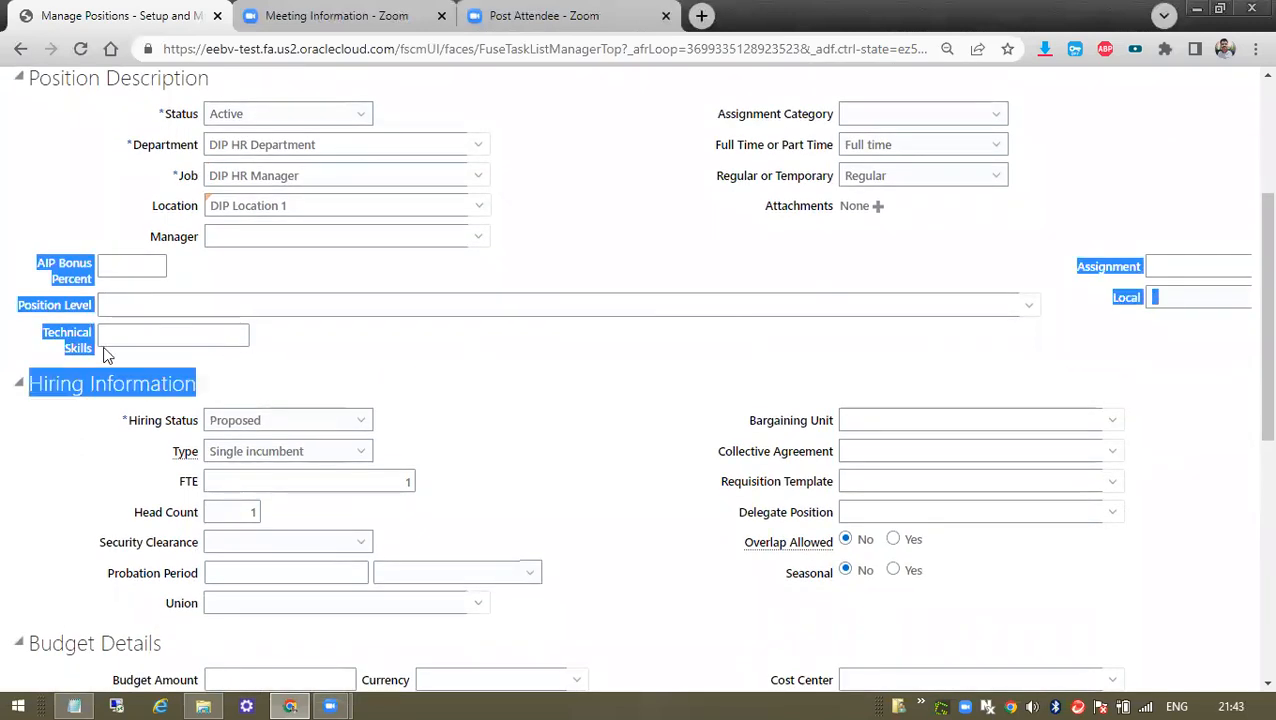
left_click(134, 464)
left_click_drag(124, 421, 427, 433)
left_click(507, 421)
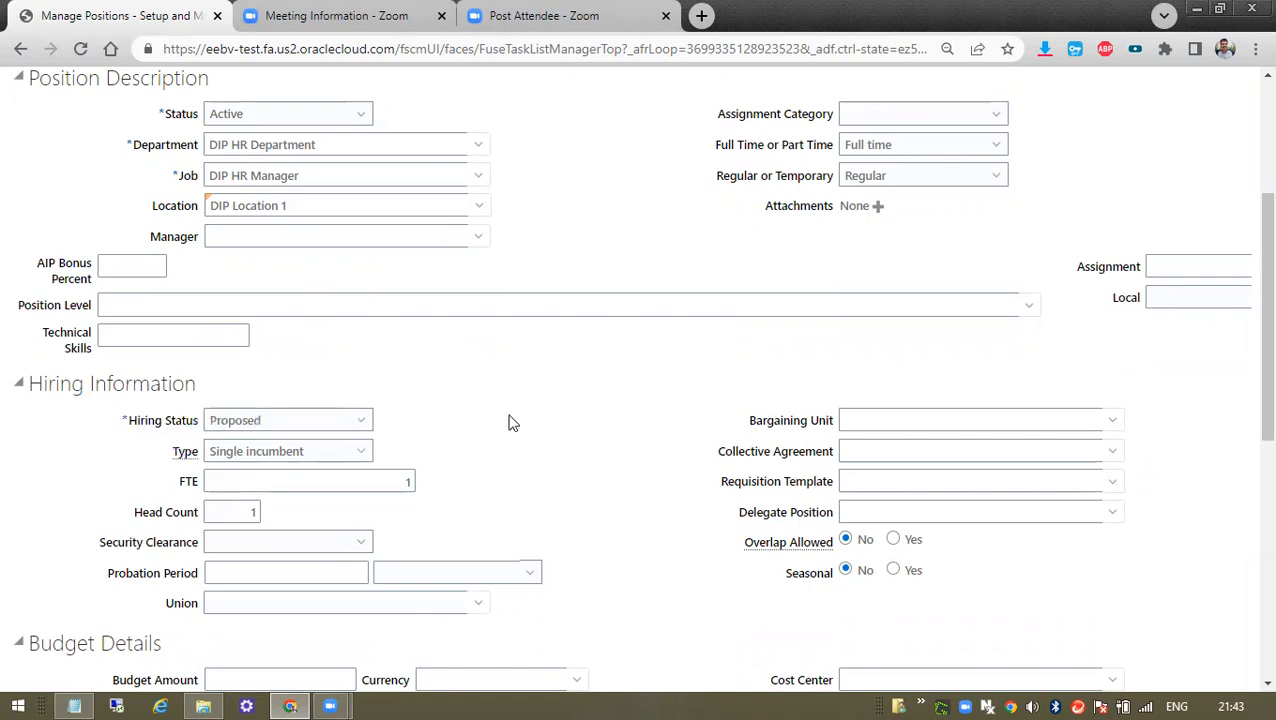
scroll(430, 440, "down", 2)
scroll(280, 483, "down", 2)
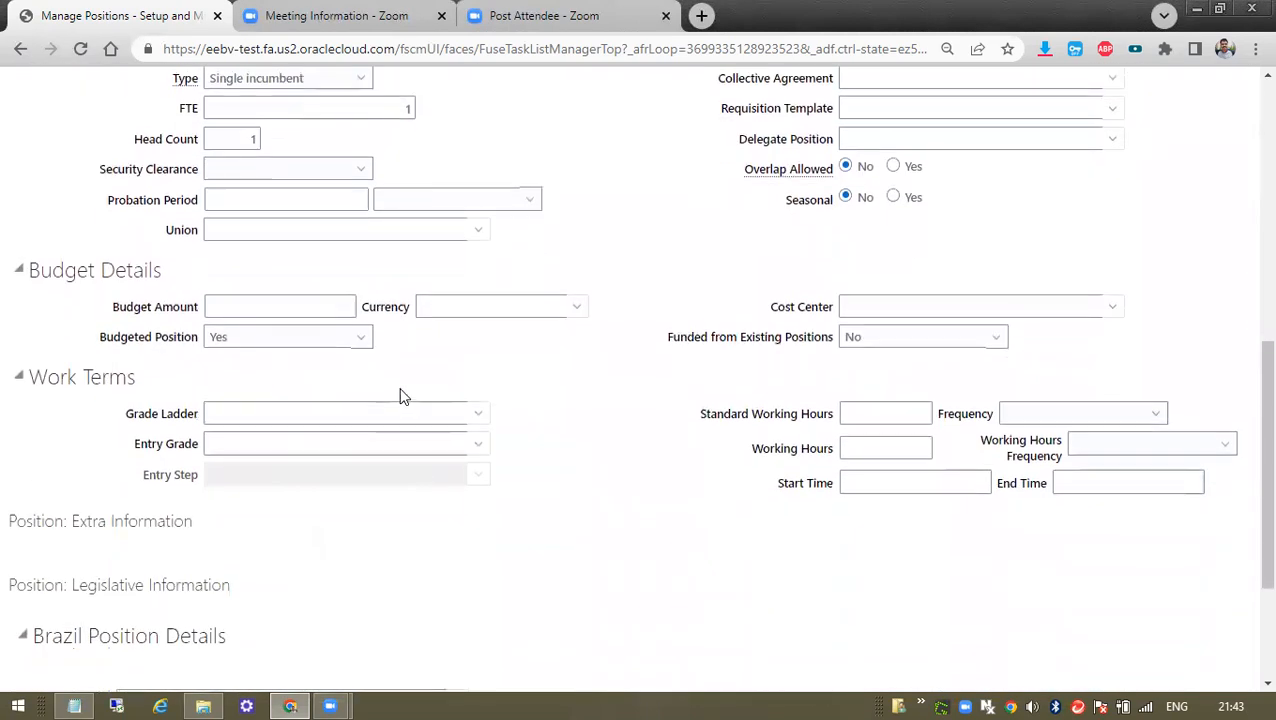
scroll(319, 347, "up", 3)
Examine the hiring status options and set the position's hiring status to Frozen
left_click(316, 330)
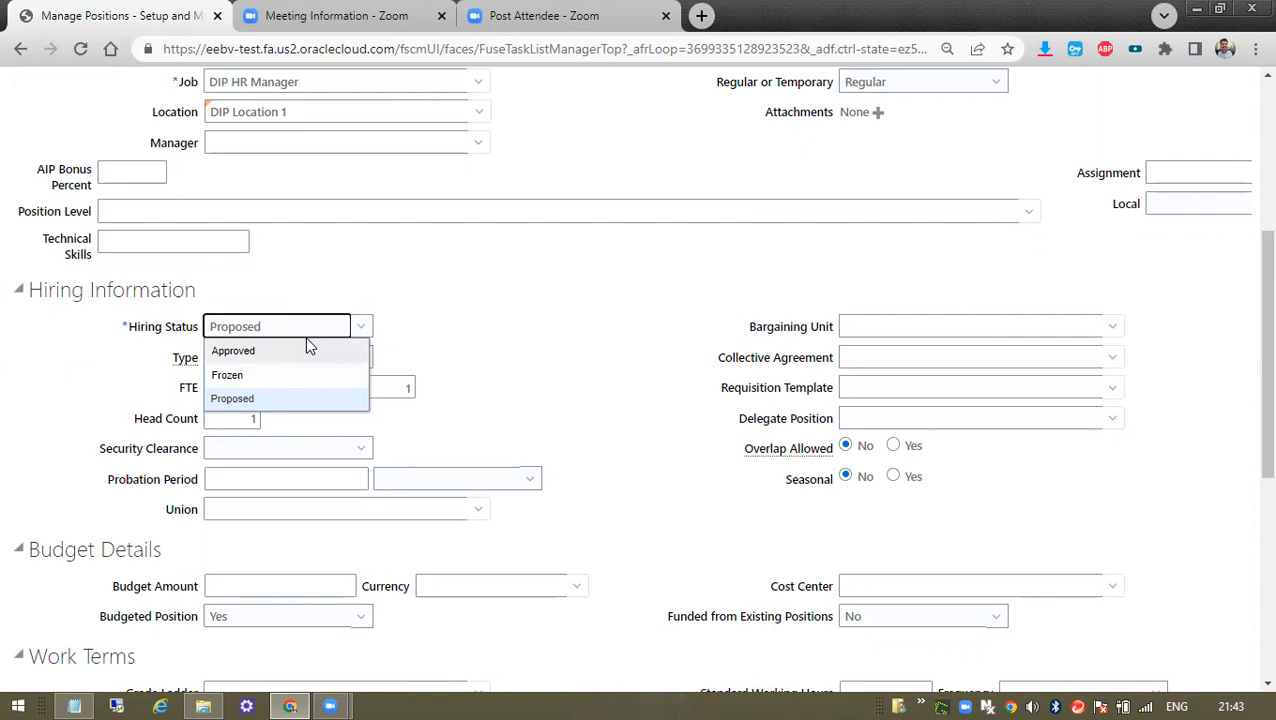
left_click(459, 346)
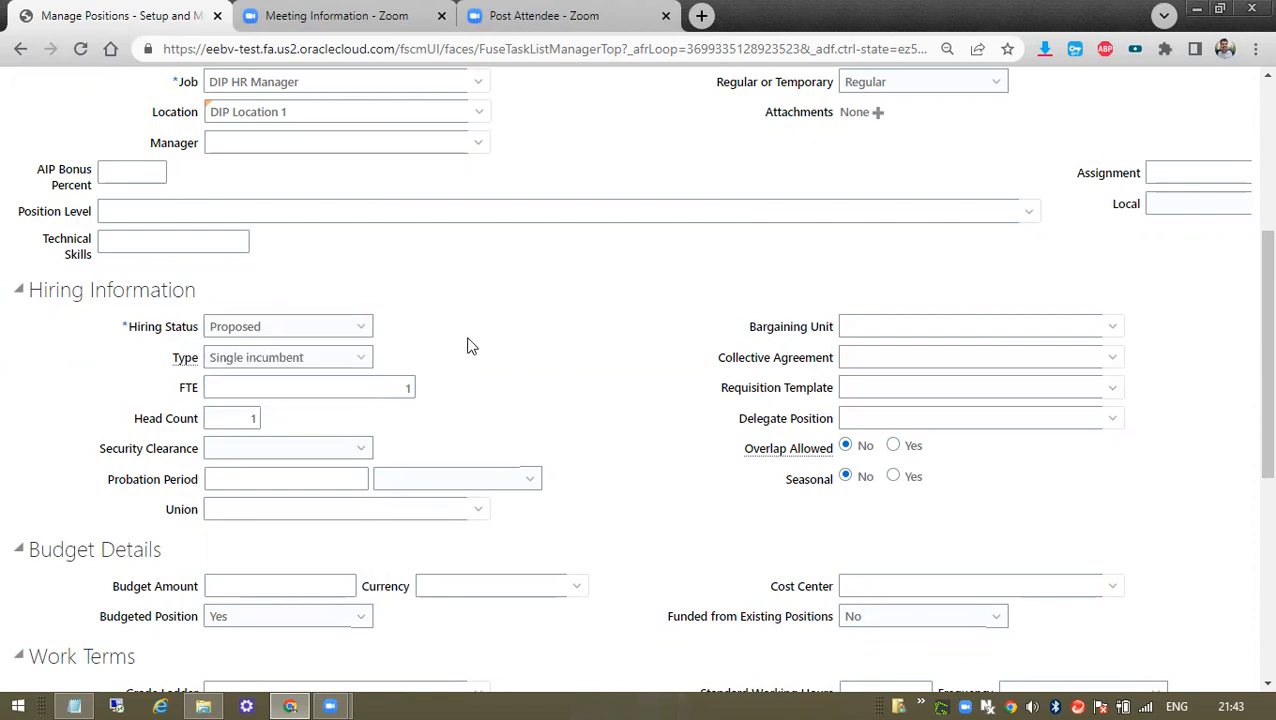
left_click(303, 337)
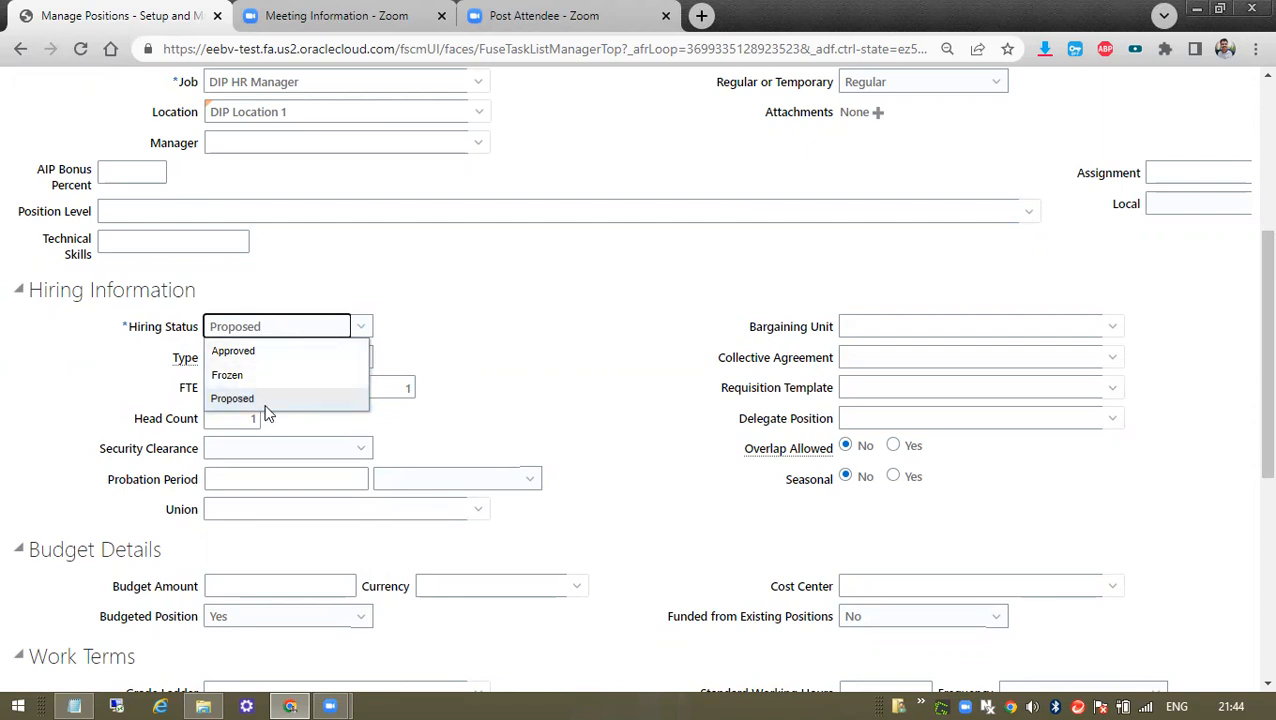
left_click(260, 378)
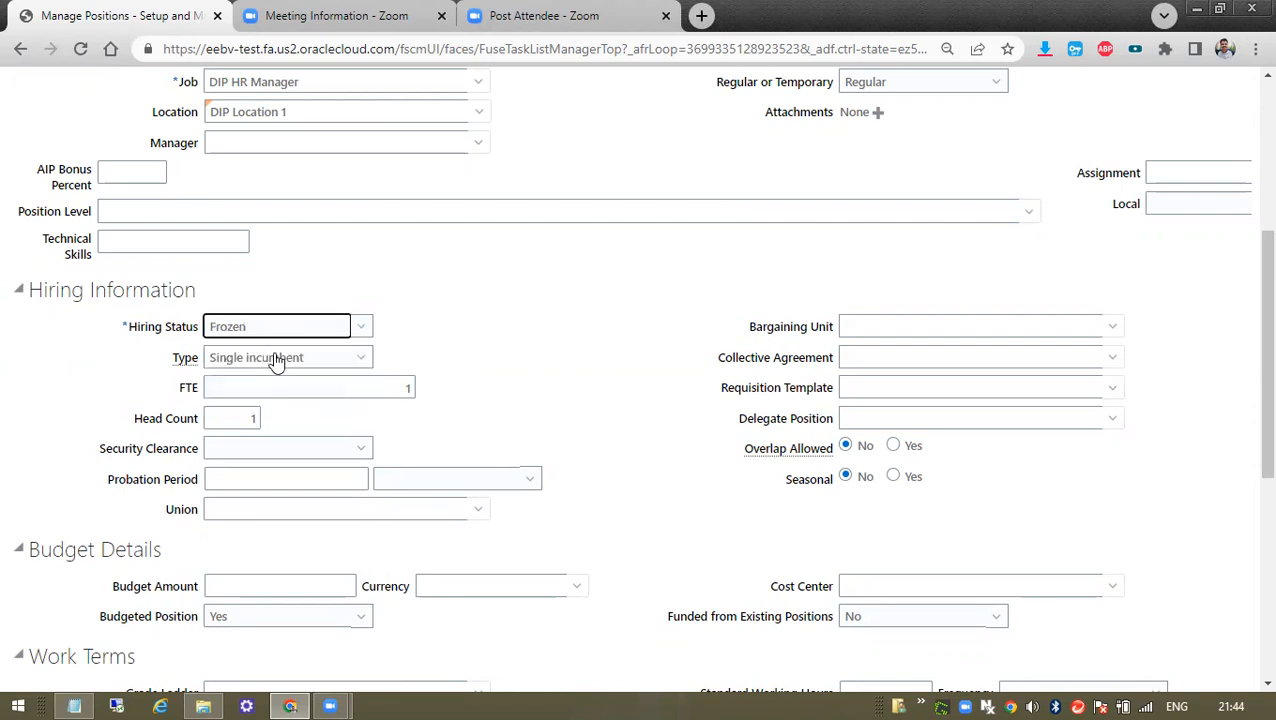
left_click(297, 336)
left_click(279, 365)
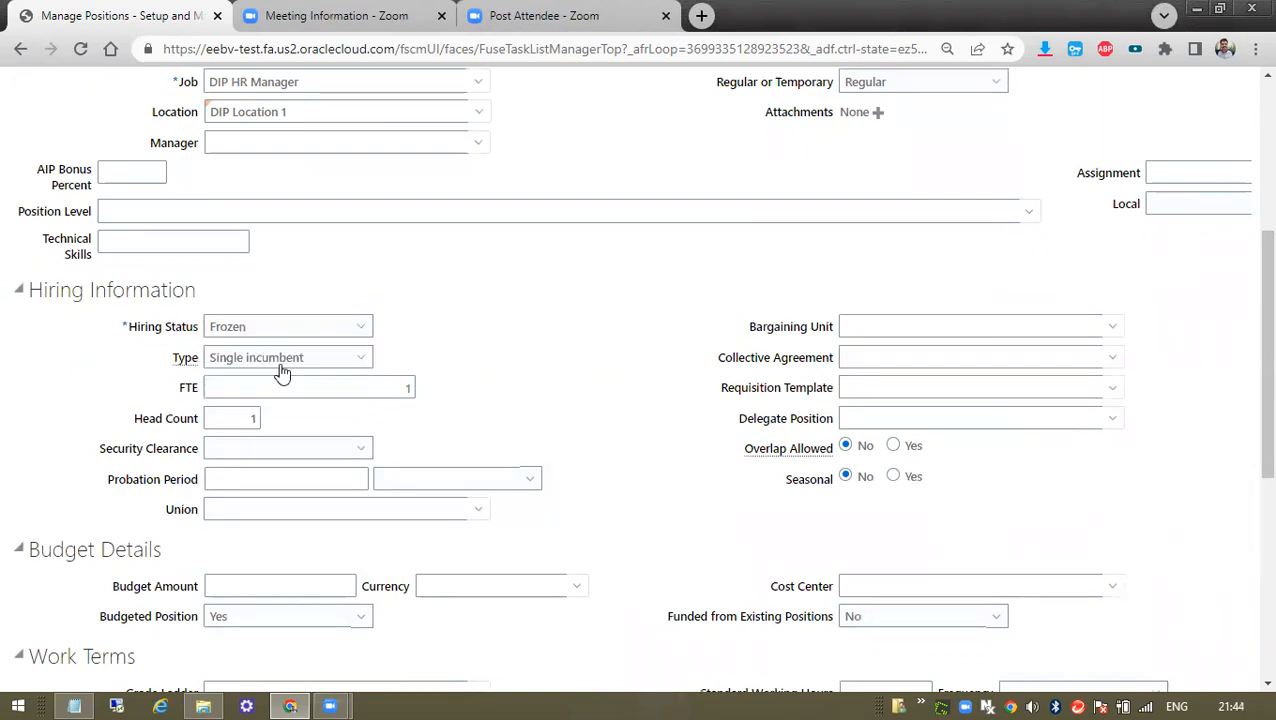
Return the hiring status to Proposed and change the position type to Shared and finally to Pooled
left_click(279, 367)
left_click(254, 432)
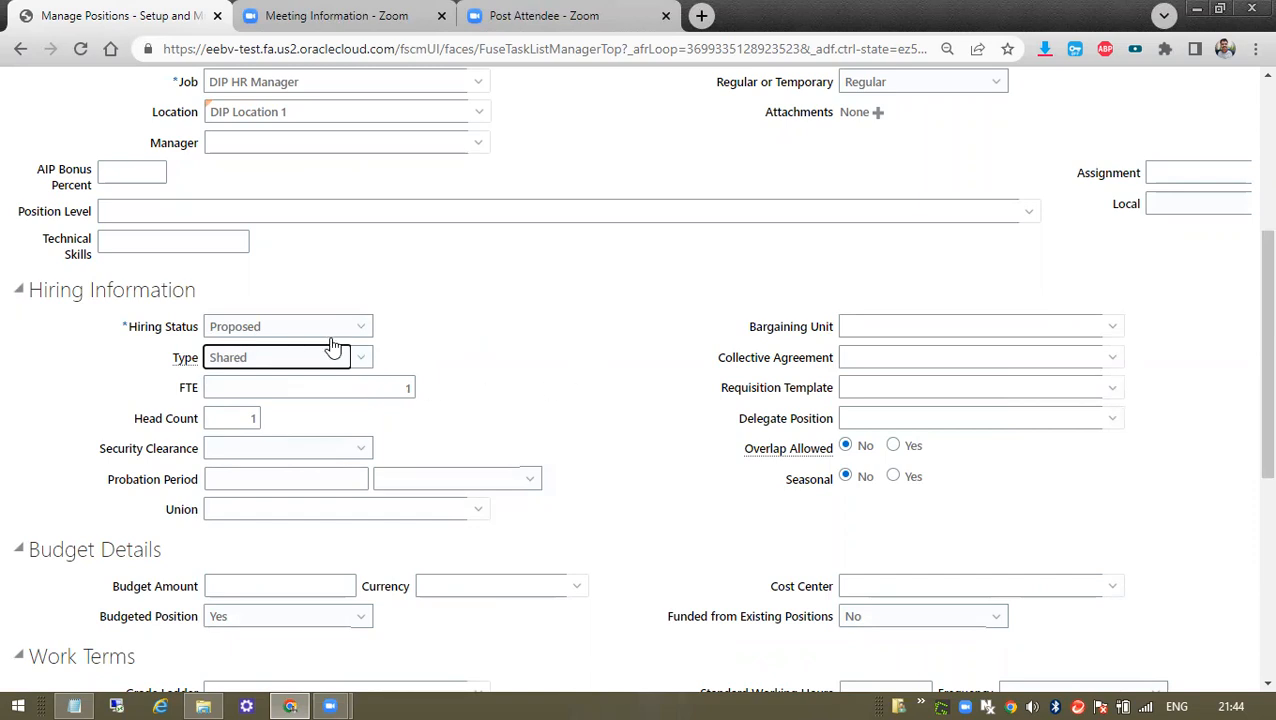
left_click(284, 364)
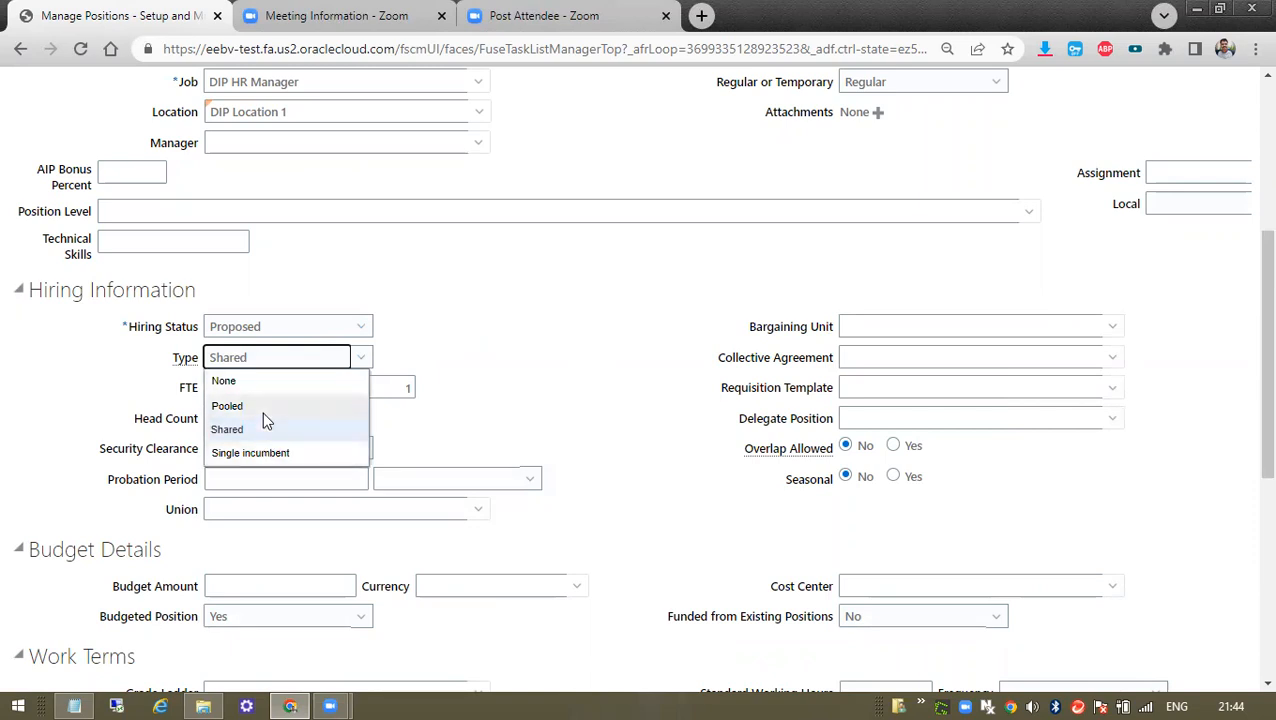
left_click(255, 406)
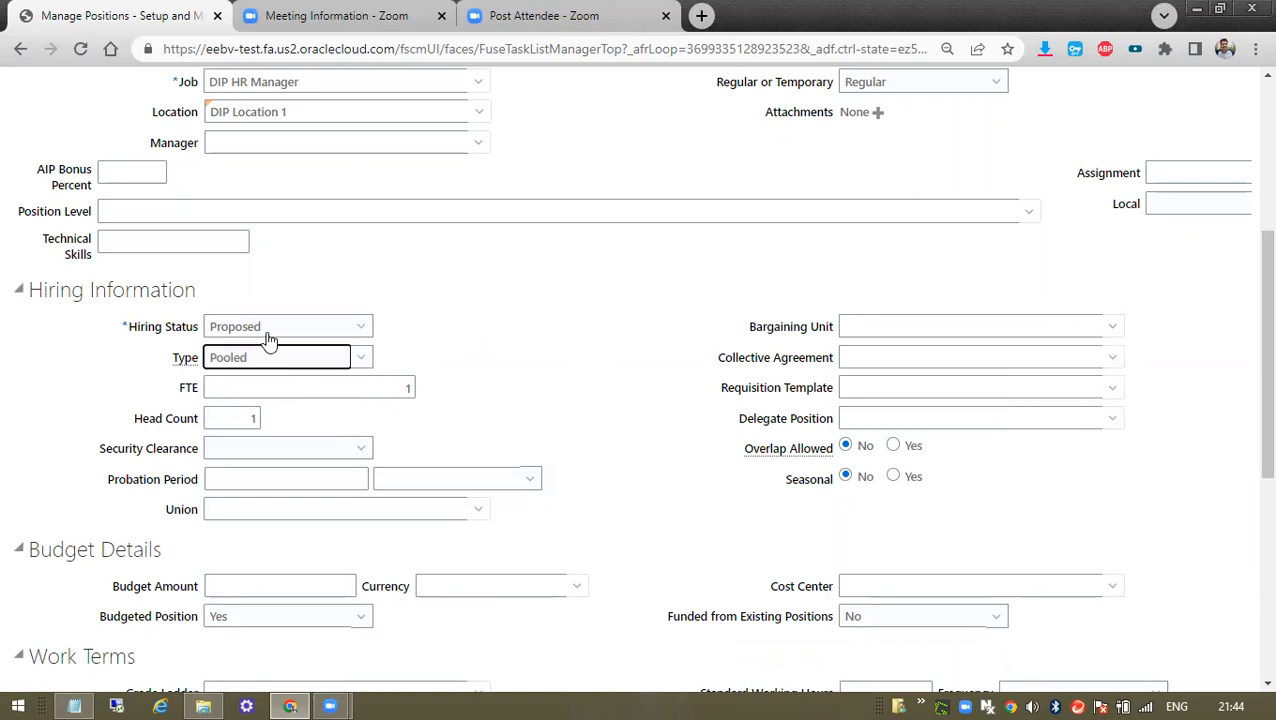
Check the position's hiring status options, then set its type to Single incumbent with the FTE and head count kept as they are
left_click(268, 336)
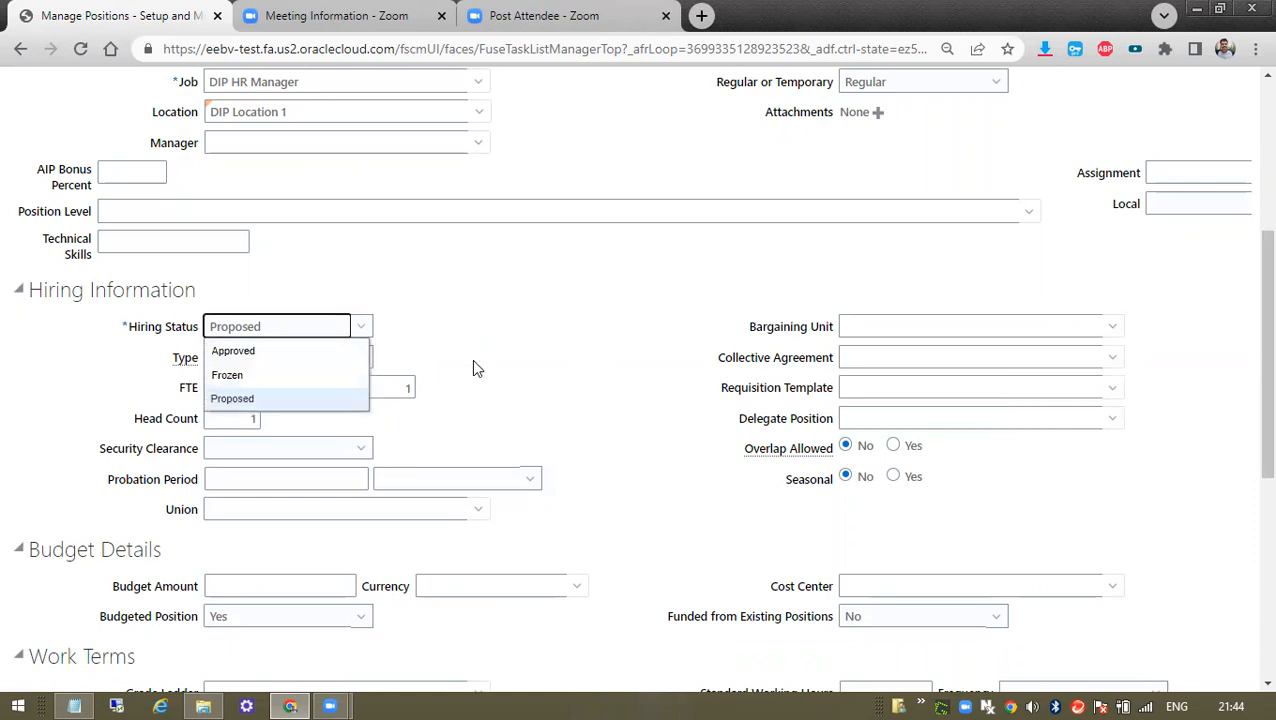
left_click(474, 363)
left_click(290, 367)
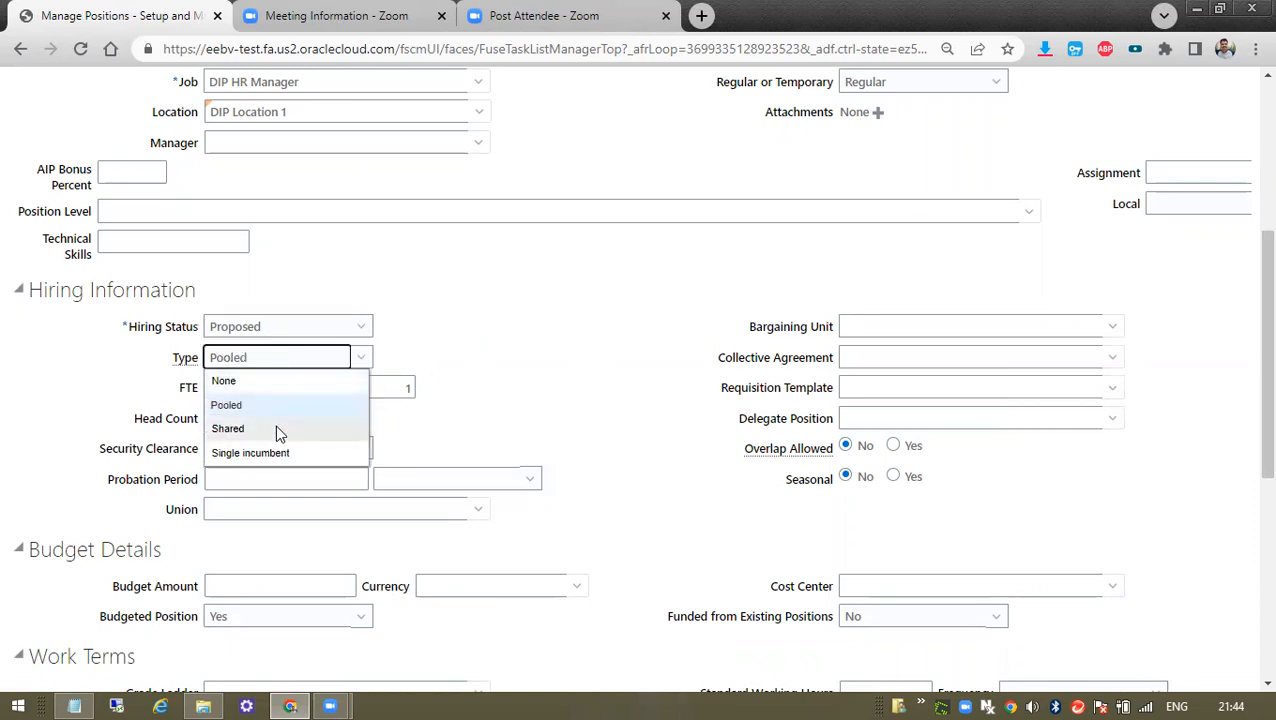
left_click(270, 460)
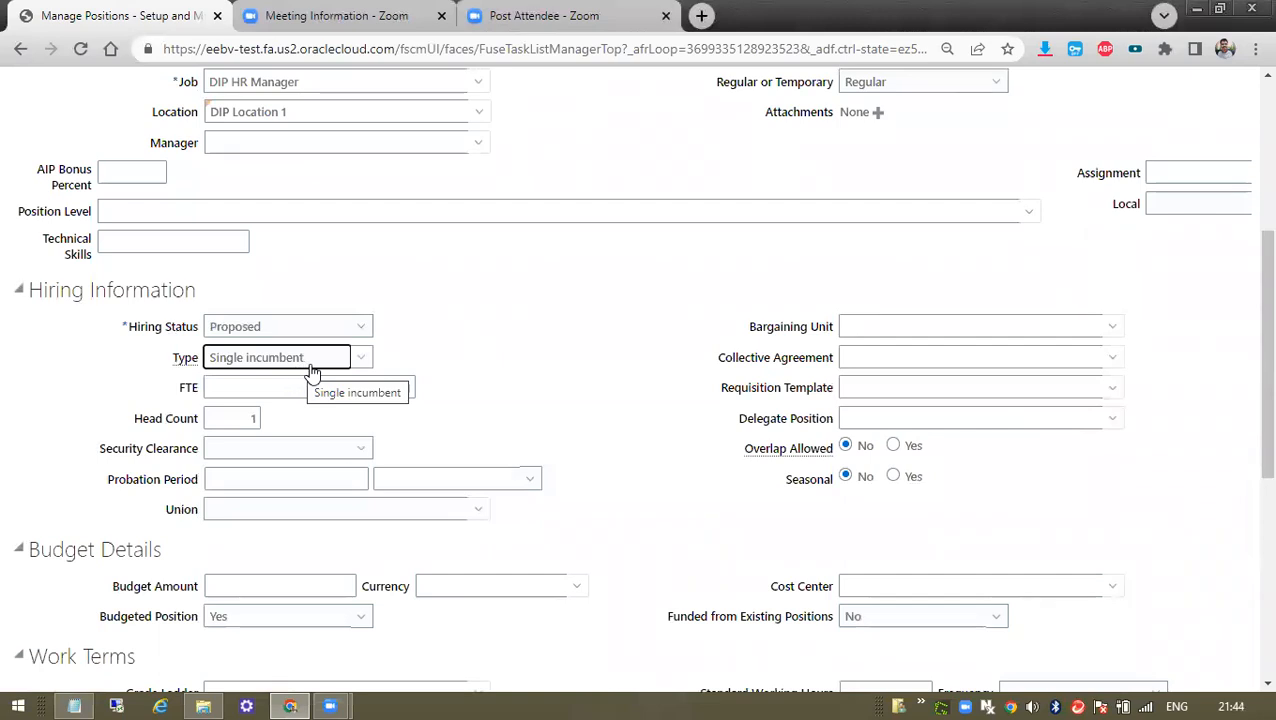
key("Tab")
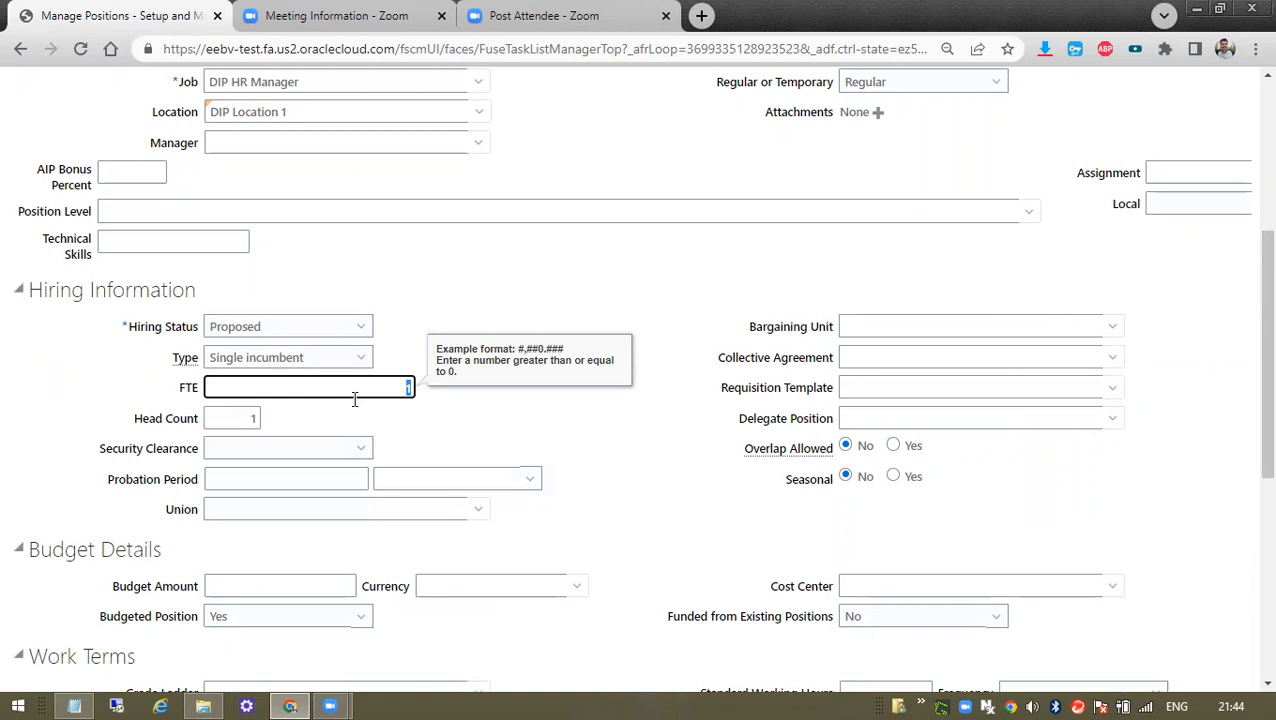
left_click(561, 416)
left_click_drag(721, 317, 718, 495)
left_click(716, 495)
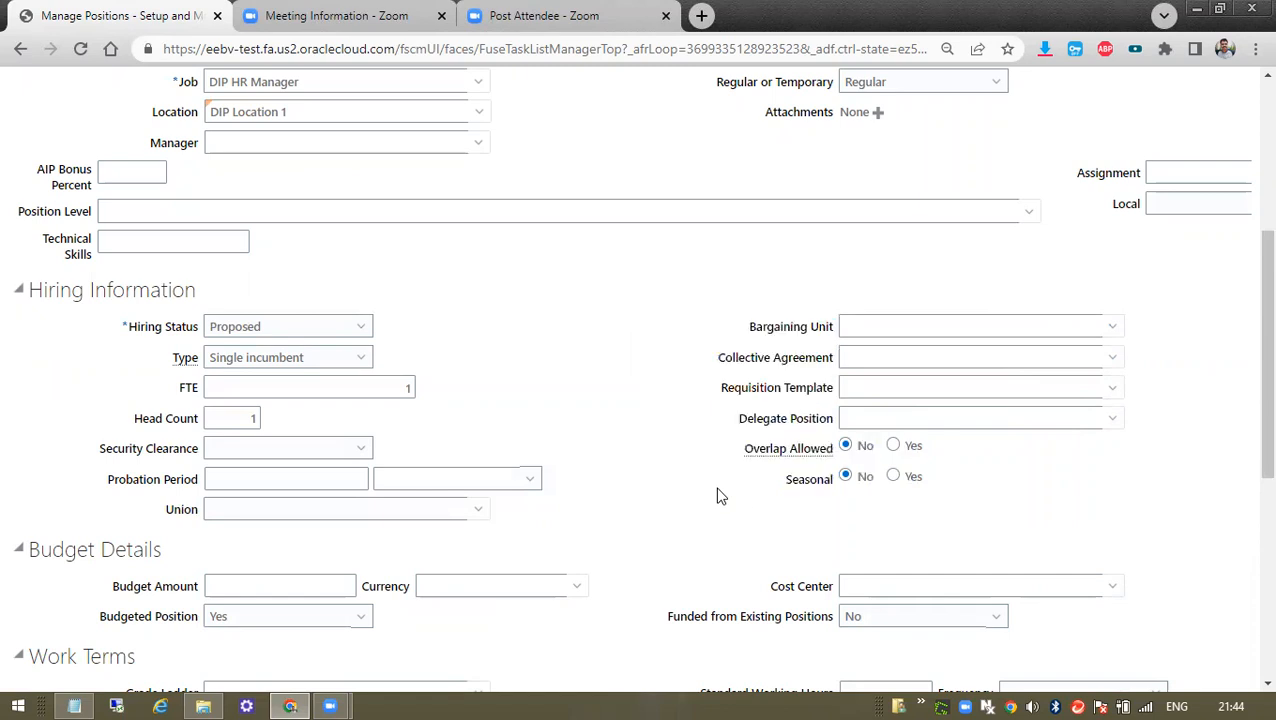
Add DIP GRADE A as a valid grade for the position, finding it by searching grade names for DIP
scroll(650, 486, "down", 2)
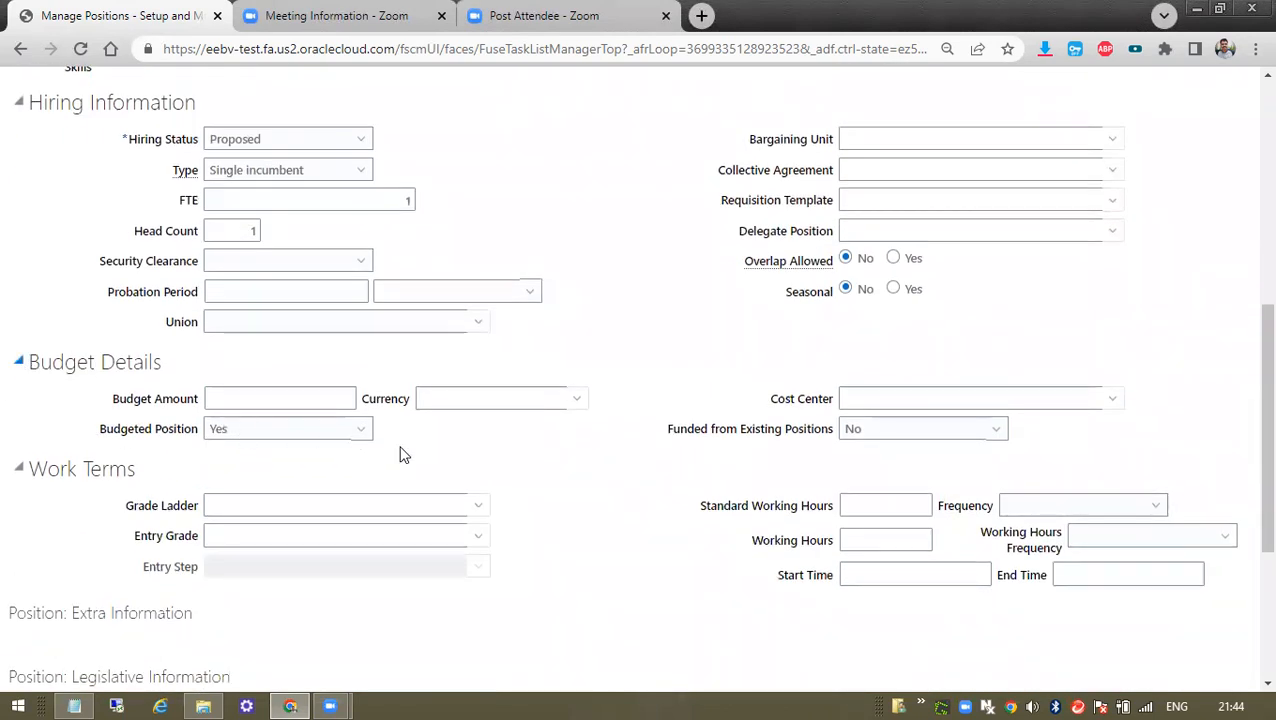
scroll(104, 562, "down", 2)
scroll(104, 562, "down", 1)
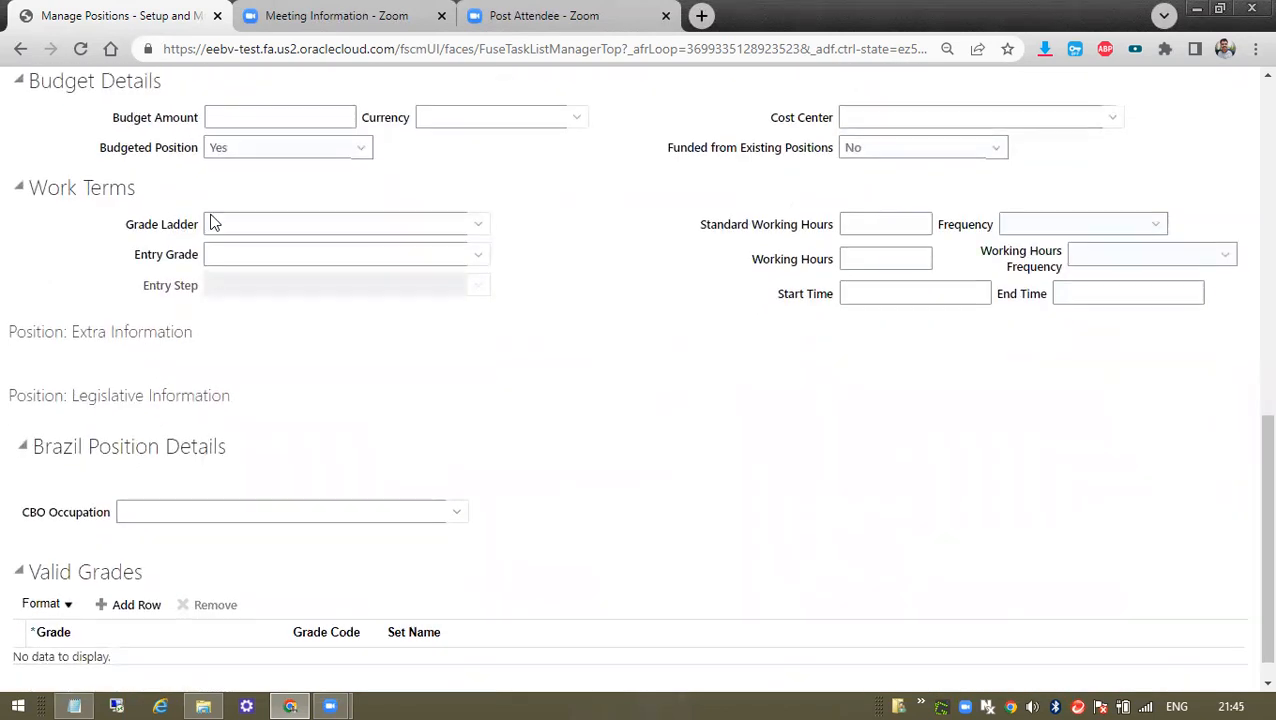
scroll(228, 464, "down", 1)
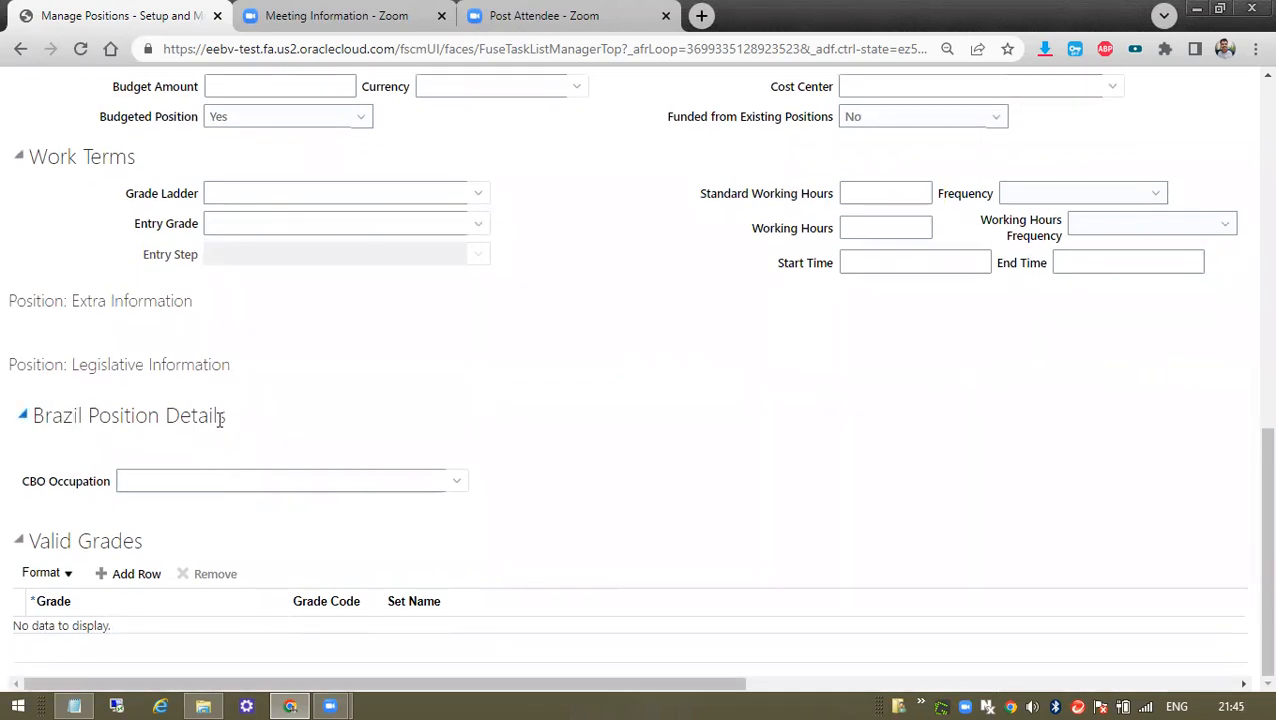
left_click(136, 574)
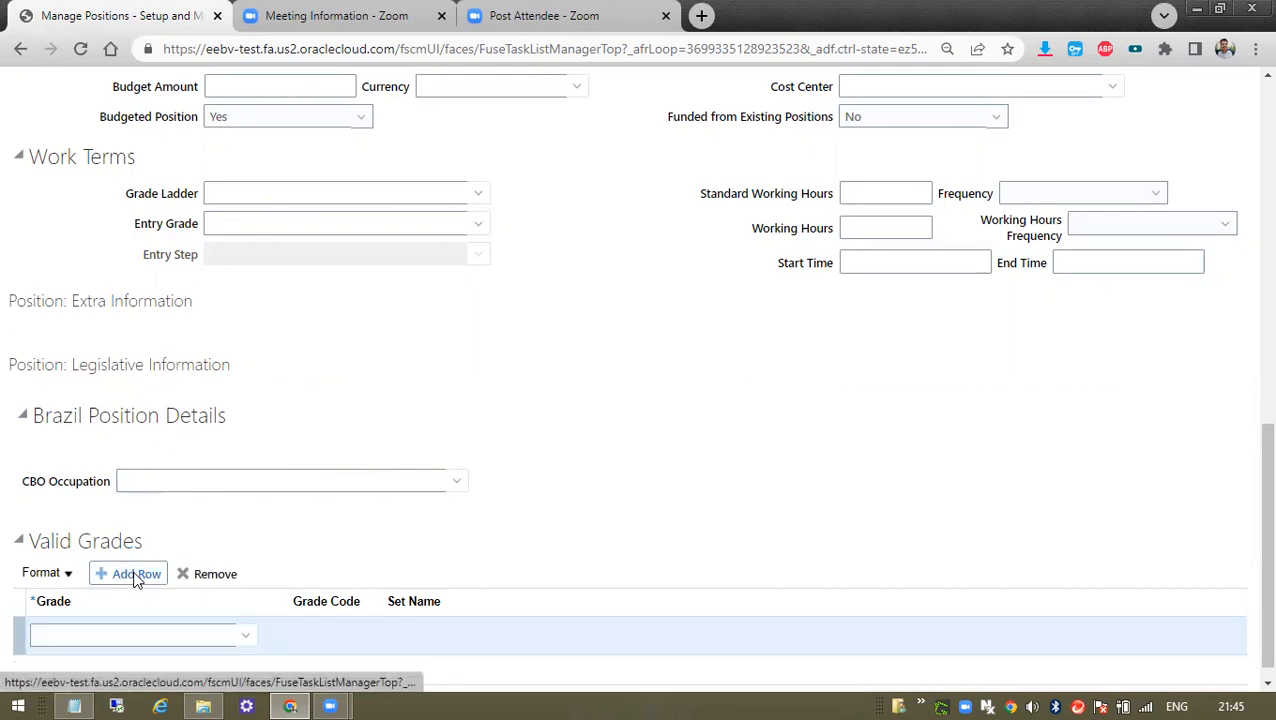
left_click(248, 635)
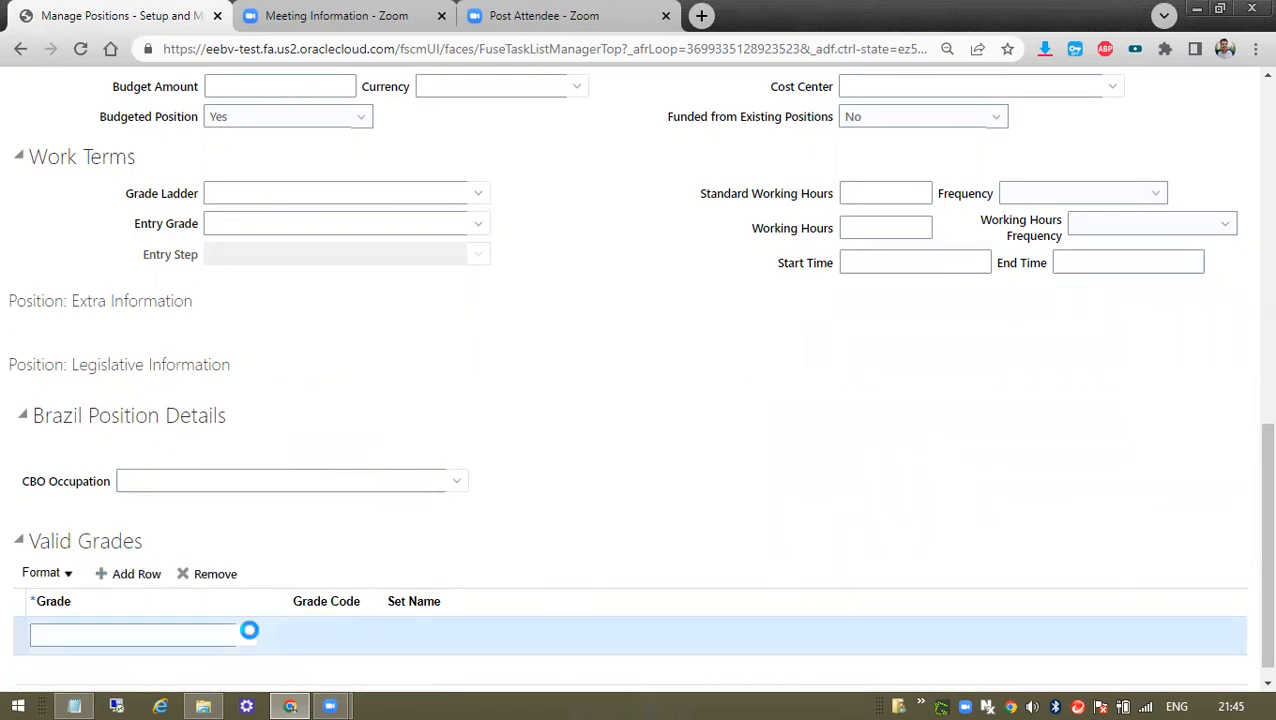
left_click(56, 607)
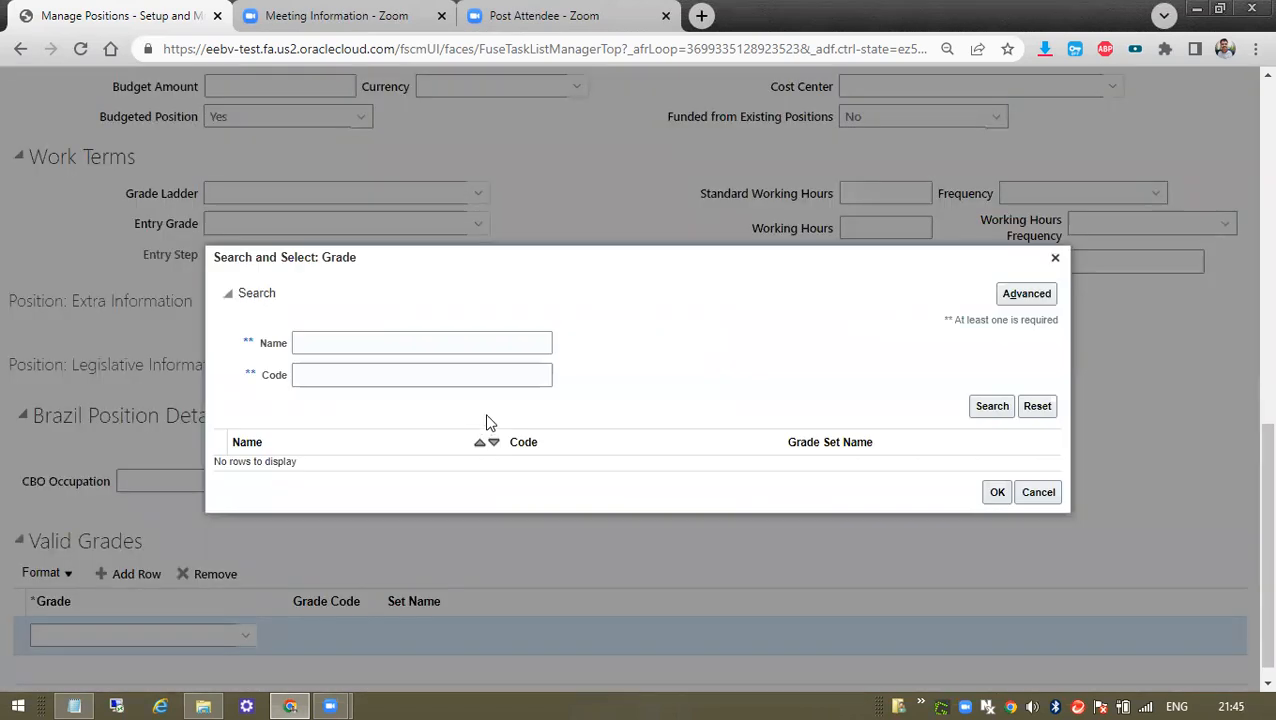
left_click(401, 339)
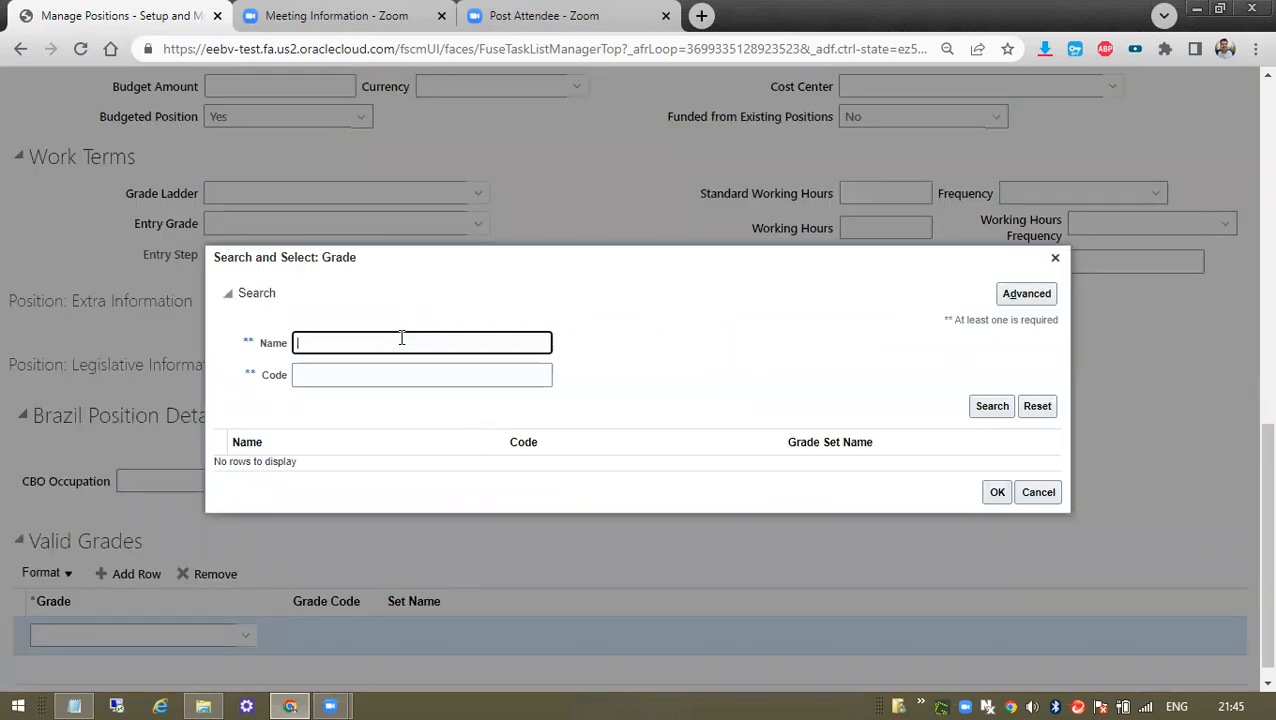
left_click(1009, 413)
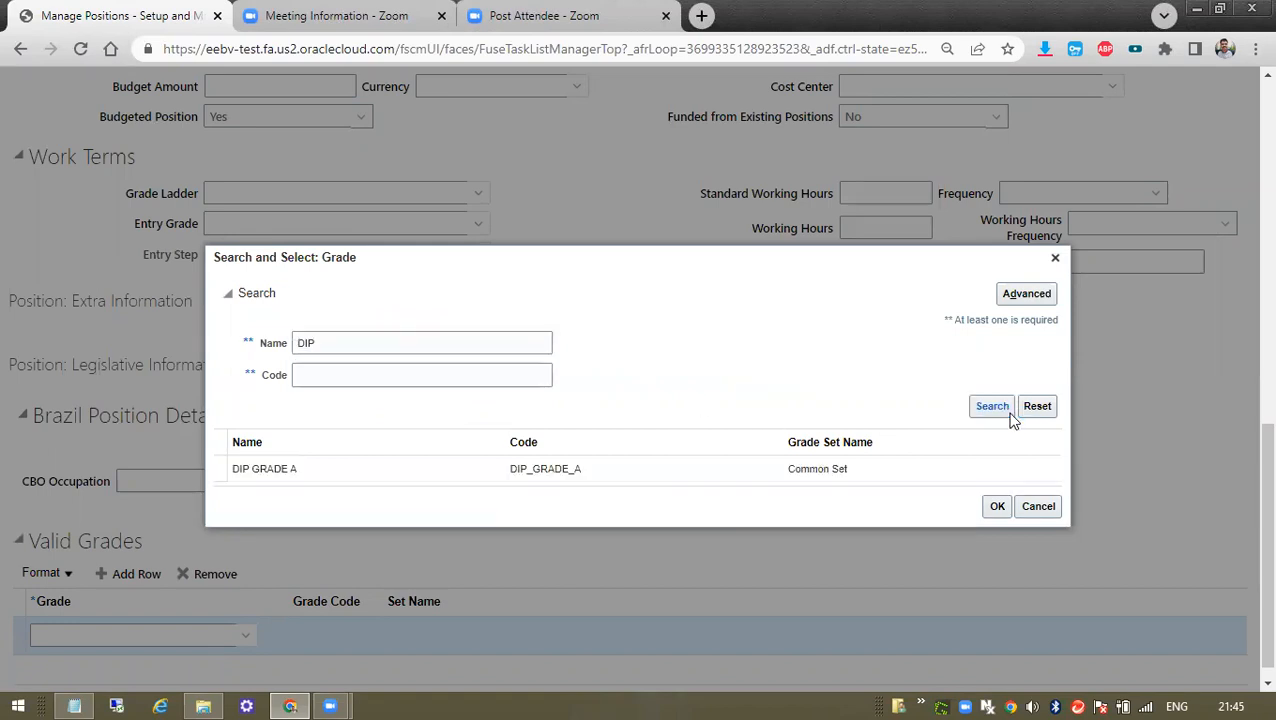
double_click(325, 466)
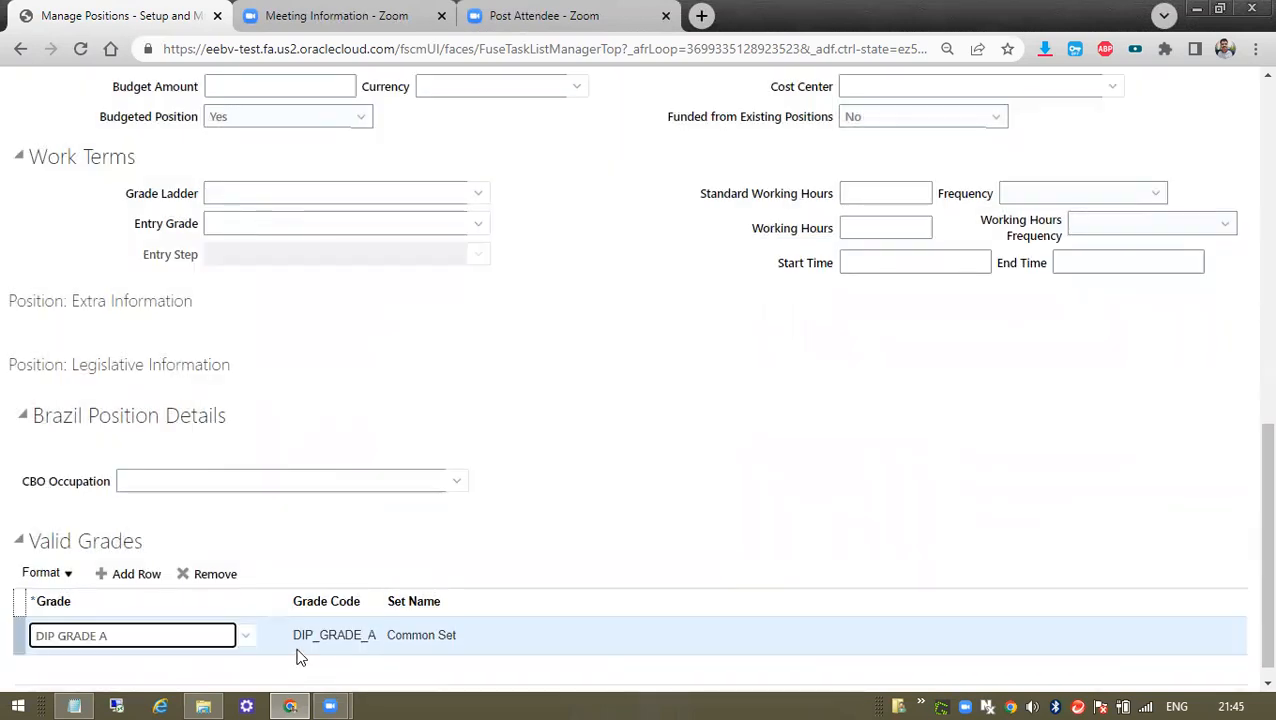
left_click_drag(294, 635, 378, 635)
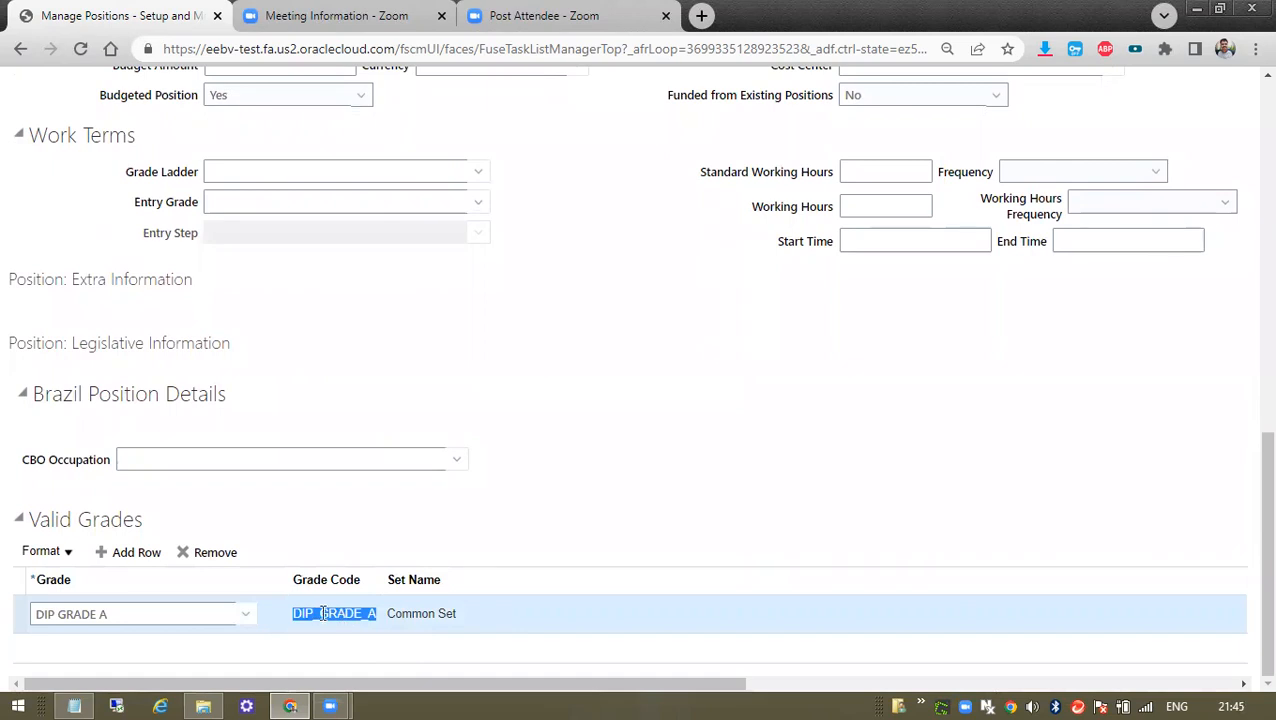
Review the position details from the position description through hiring information and work terms to the valid grades
scroll(572, 552, "up", 3)
scroll(439, 584, "down", 3)
scroll(561, 573, "up", 10)
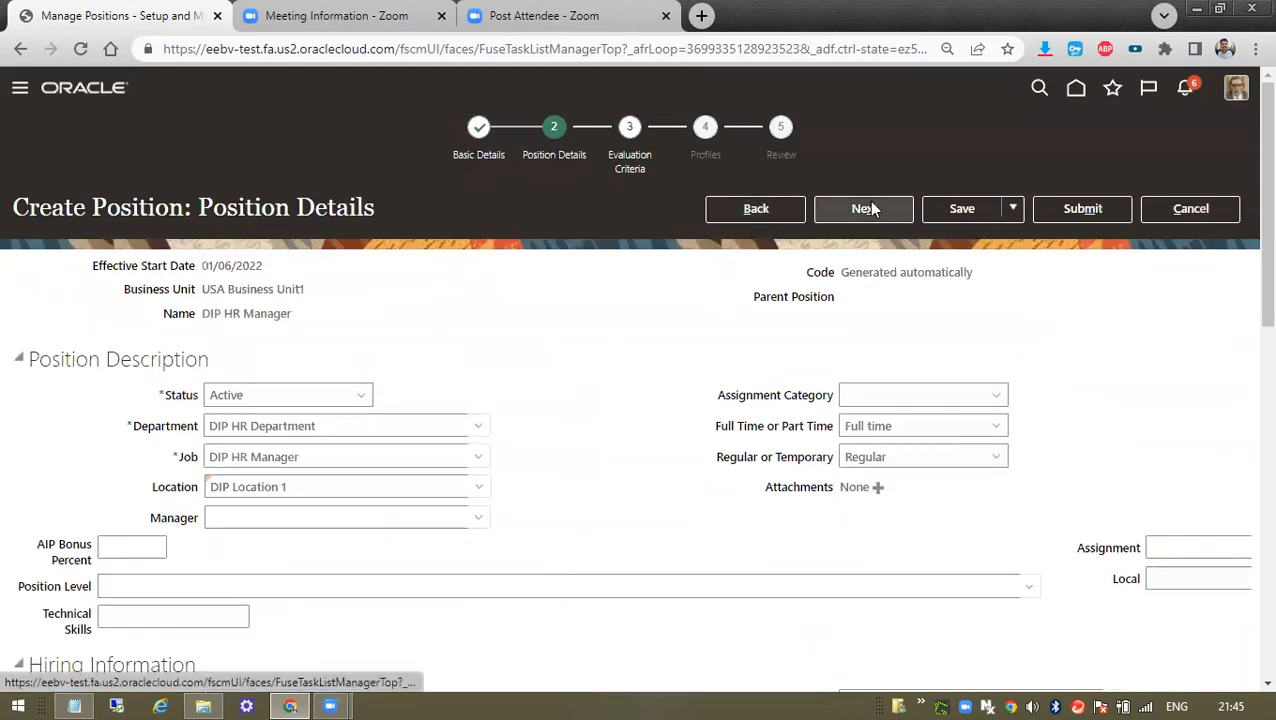
scroll(742, 407, "down", 5)
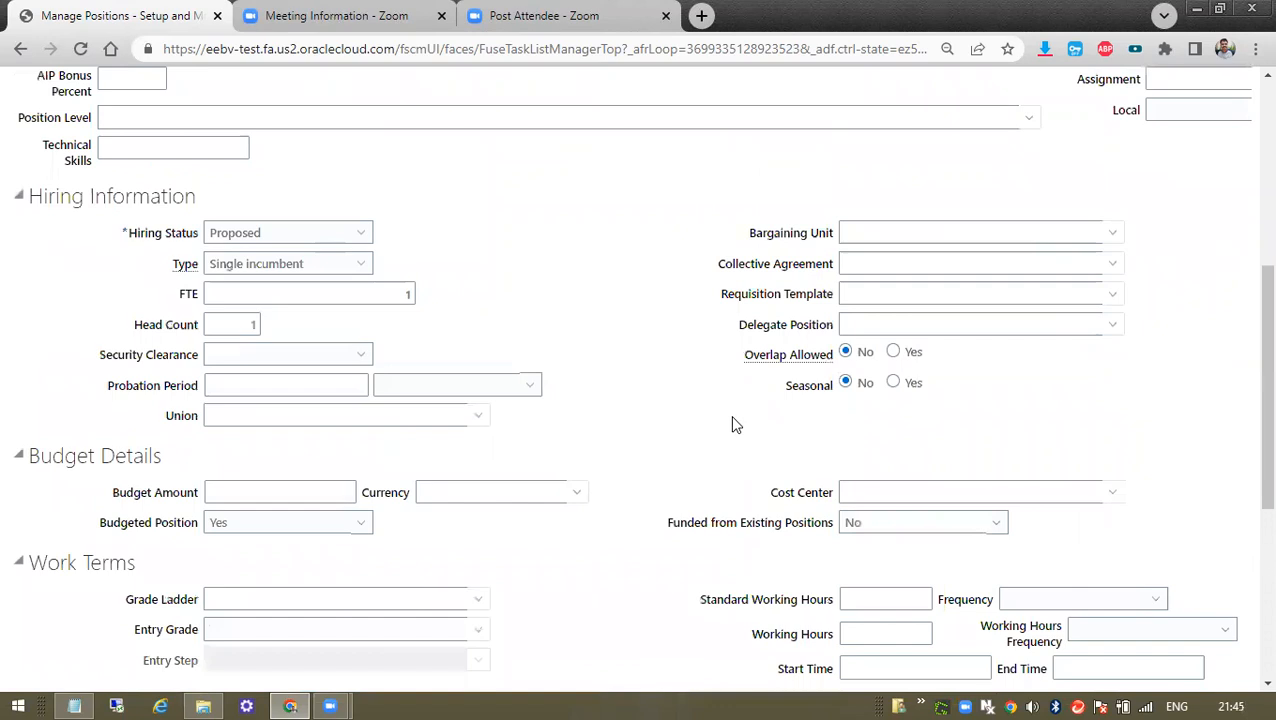
scroll(732, 424, "down", 3)
scroll(626, 510, "down", 2)
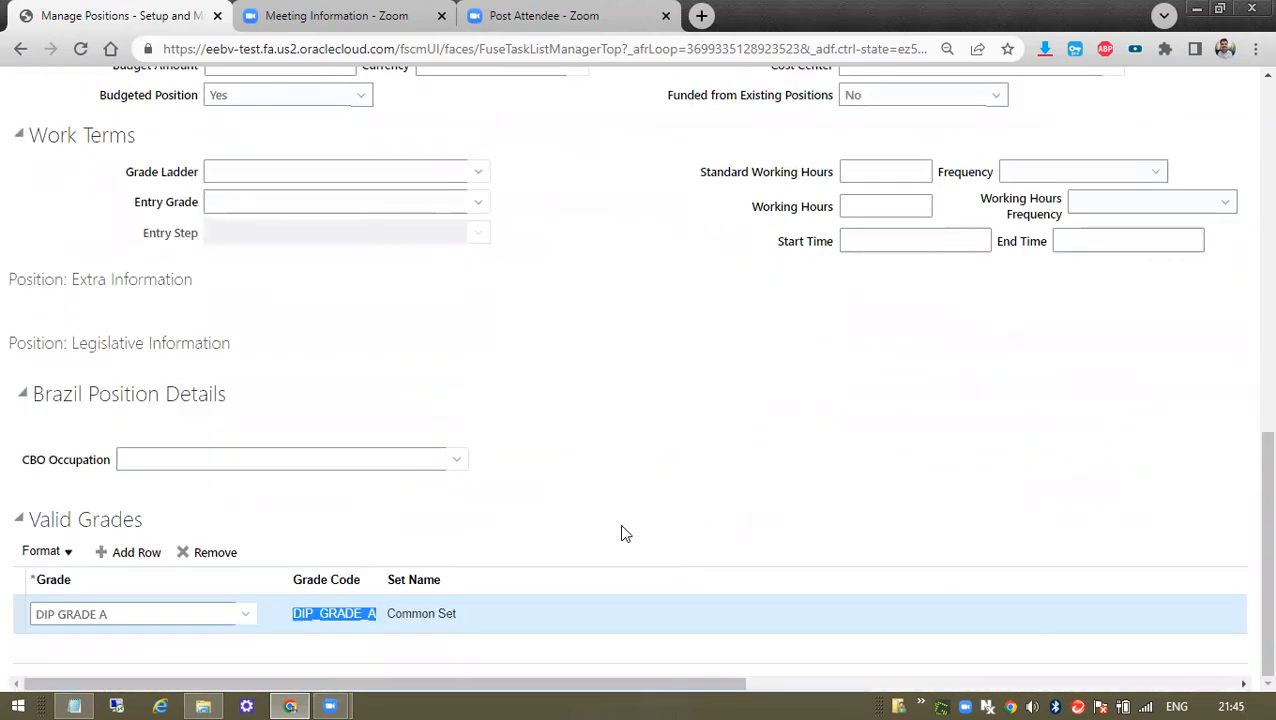
scroll(622, 520, "up", 5)
scroll(623, 519, "up", 4)
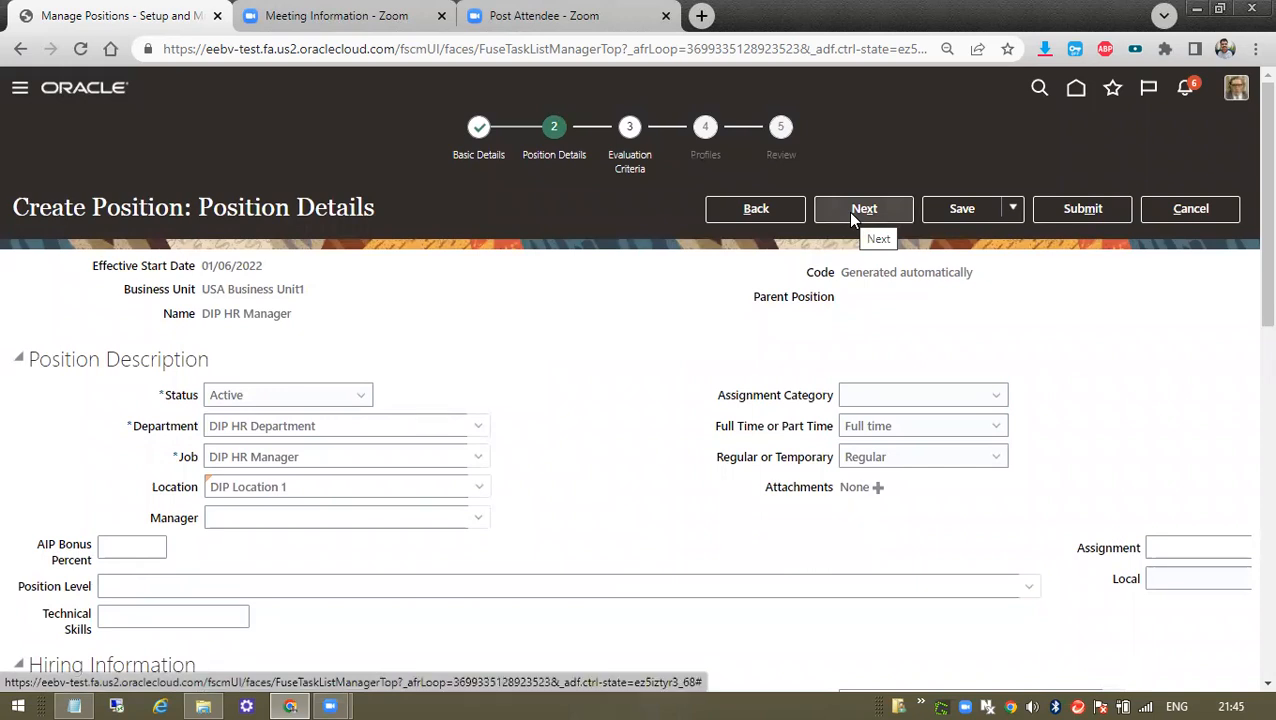
Advance through the evaluation criteria and profiles stages, leaving both empty, to reach the position review
left_click(847, 212)
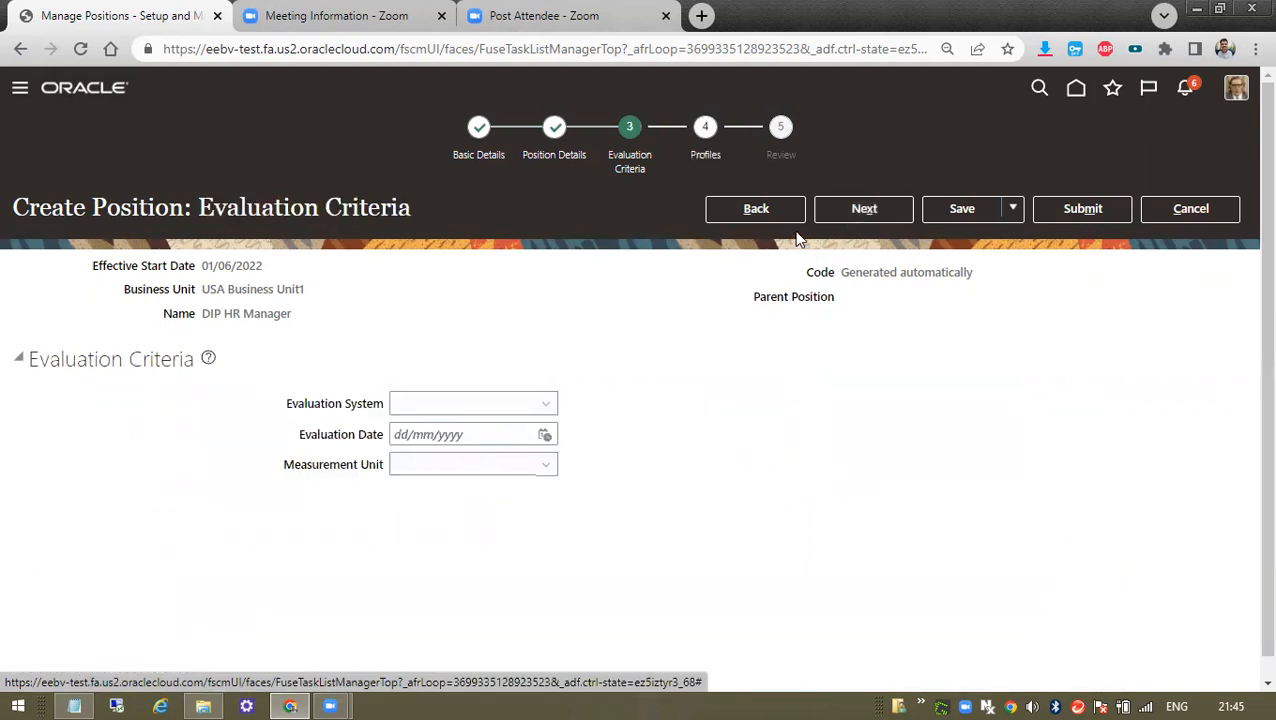
left_click_drag(285, 401, 632, 490)
left_click(866, 220)
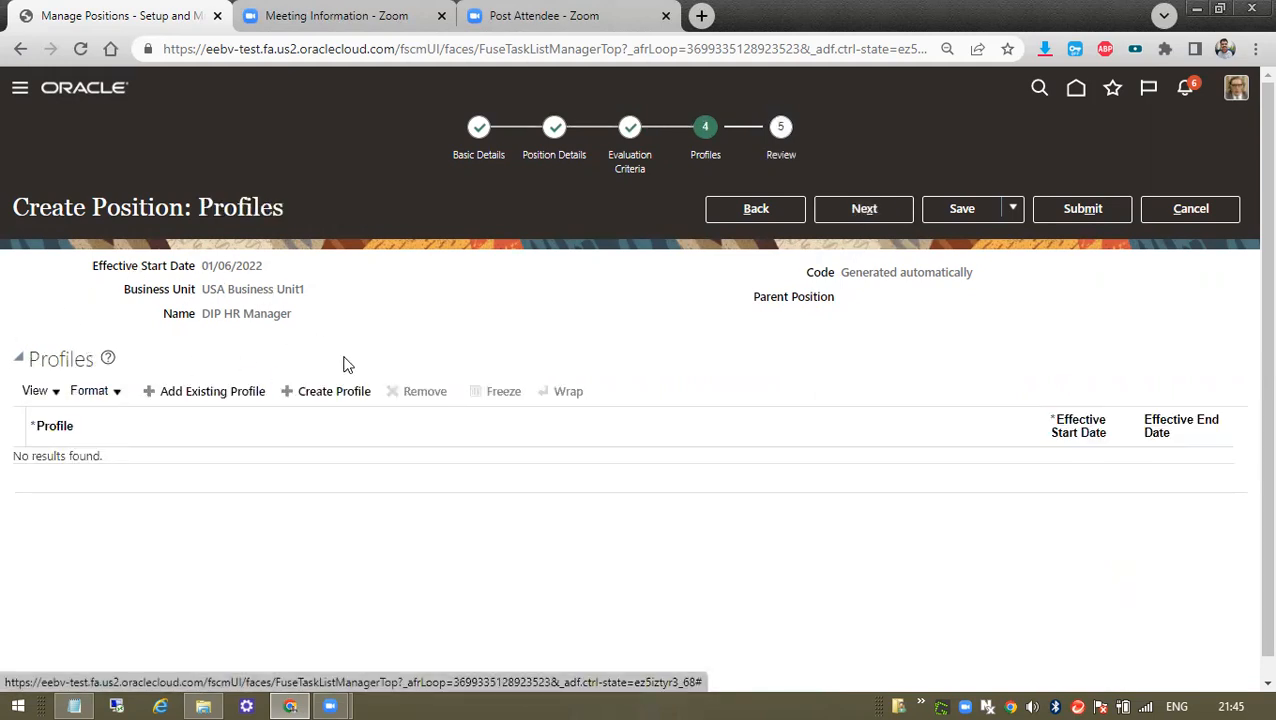
left_click(845, 219)
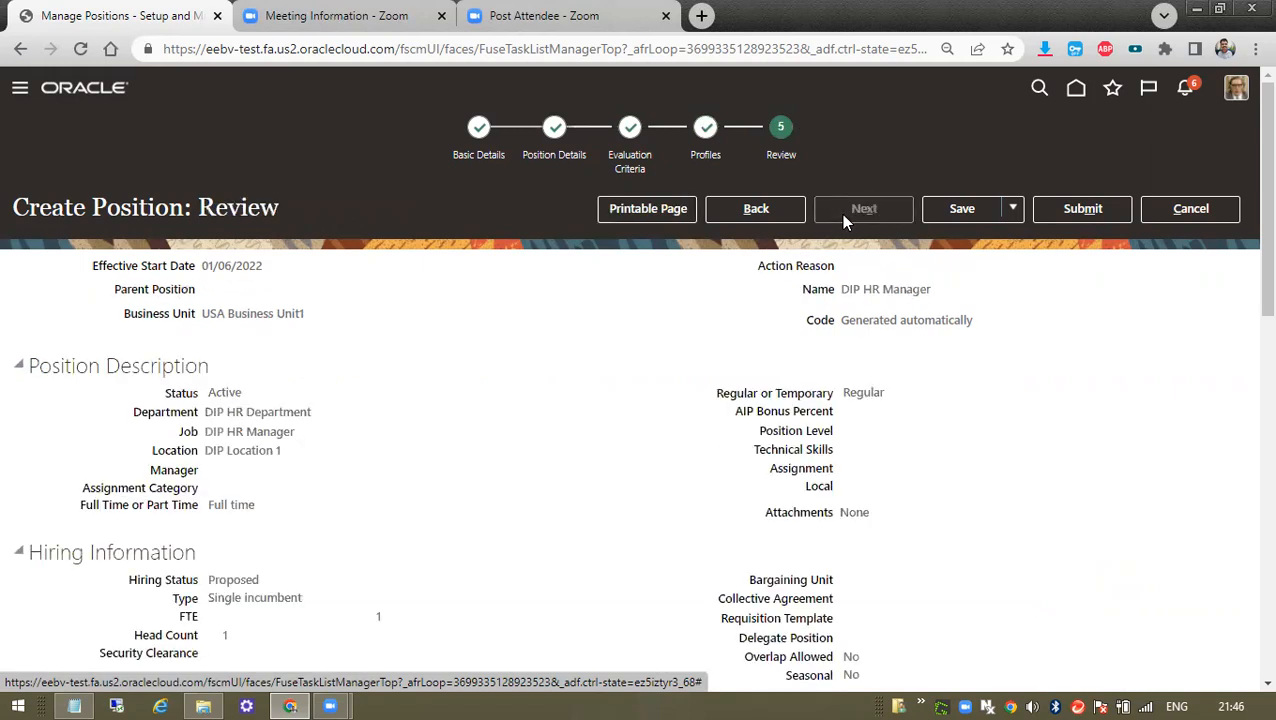
Submit the new DIP HR Manager position and acknowledge the submission
left_click(1122, 214)
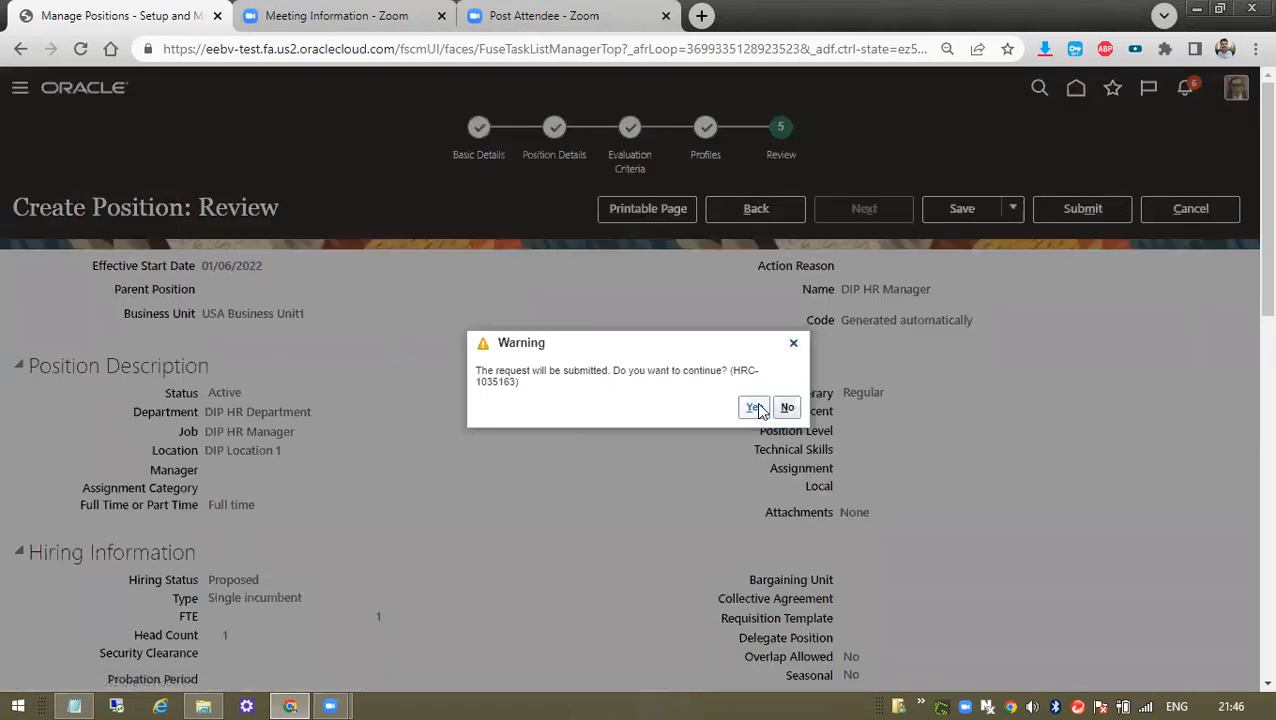
left_click(755, 407)
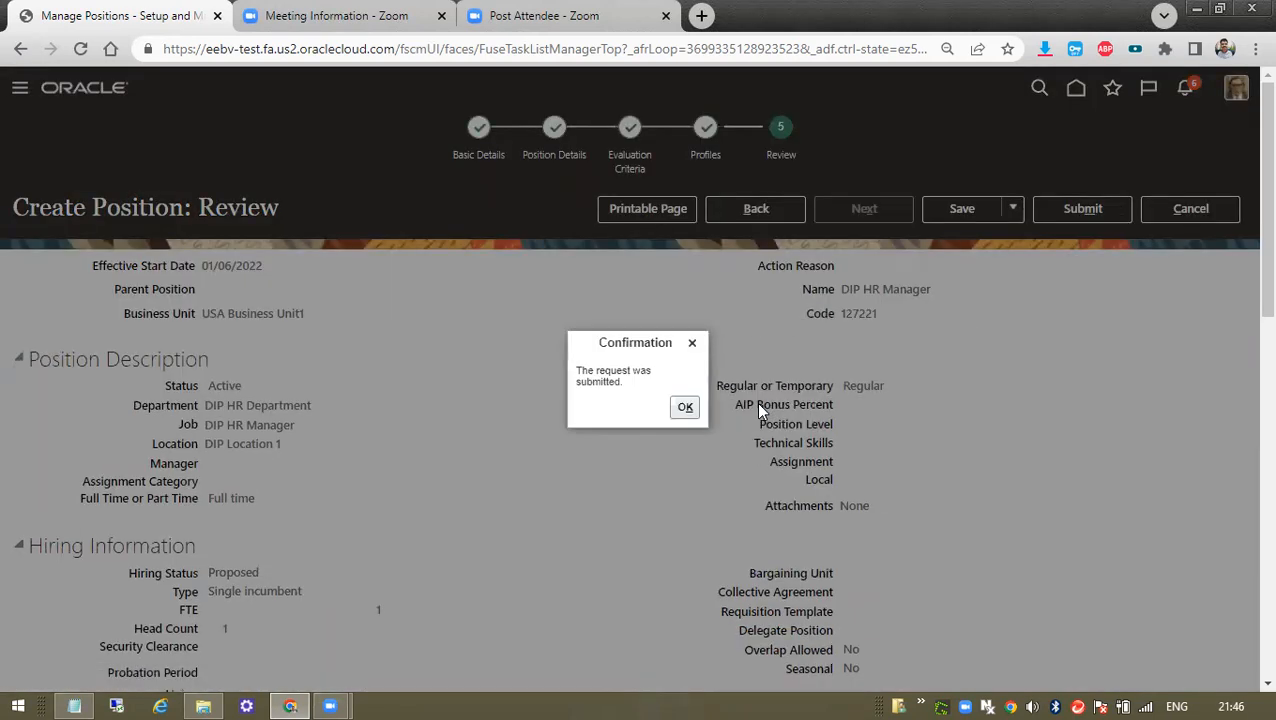
left_click(684, 409)
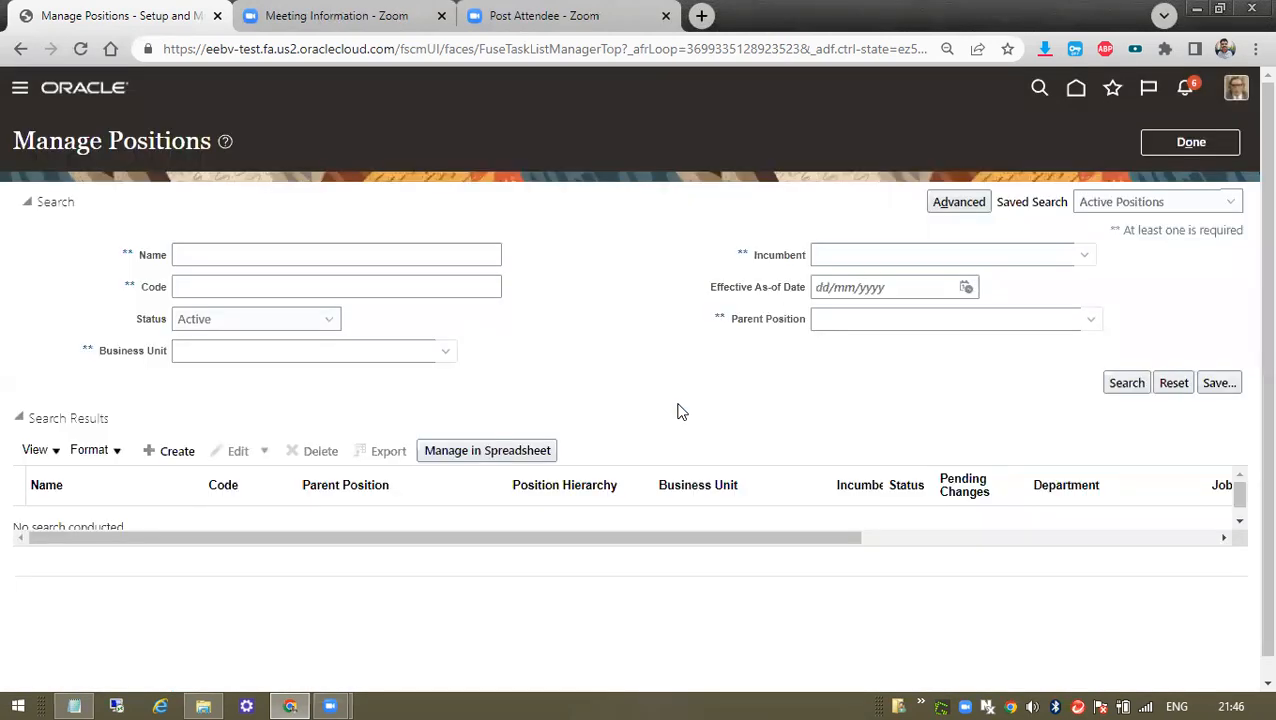
Finish managing positions and look through the Workforce Structures task list back to its beginning
left_click(207, 257)
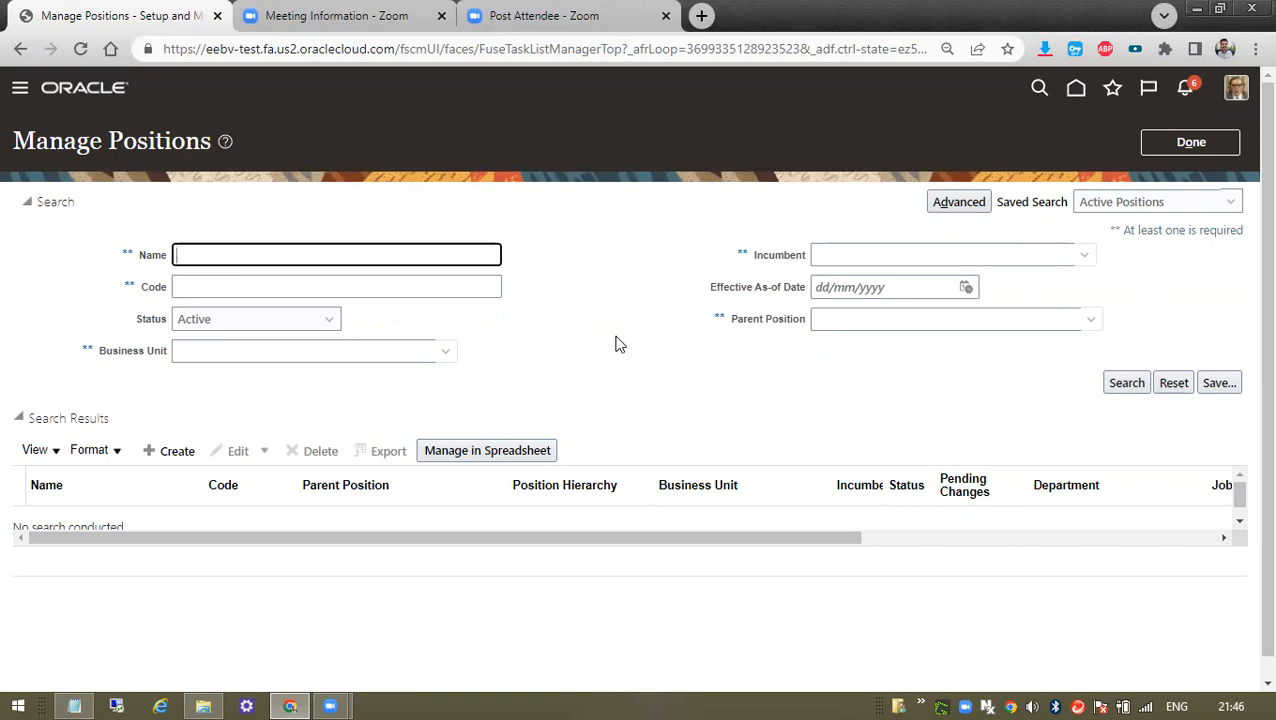
left_click(1201, 145)
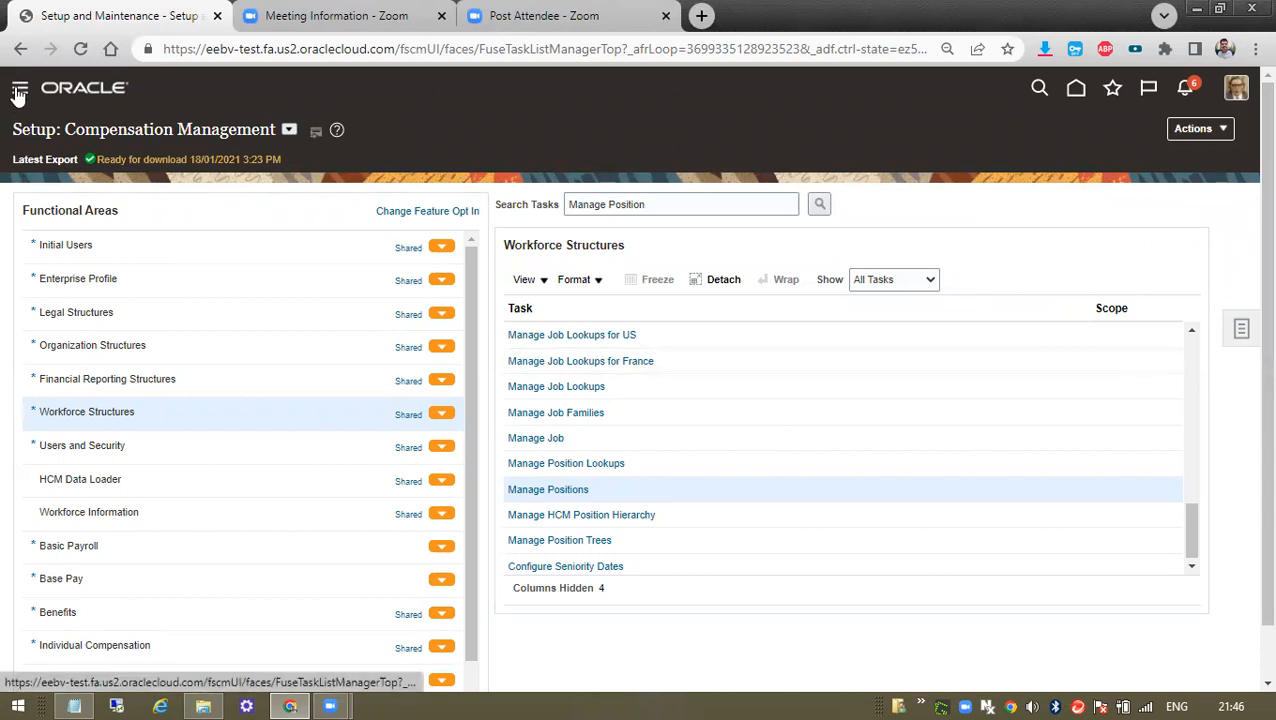
left_click_drag(664, 204, 490, 200)
left_click(497, 170)
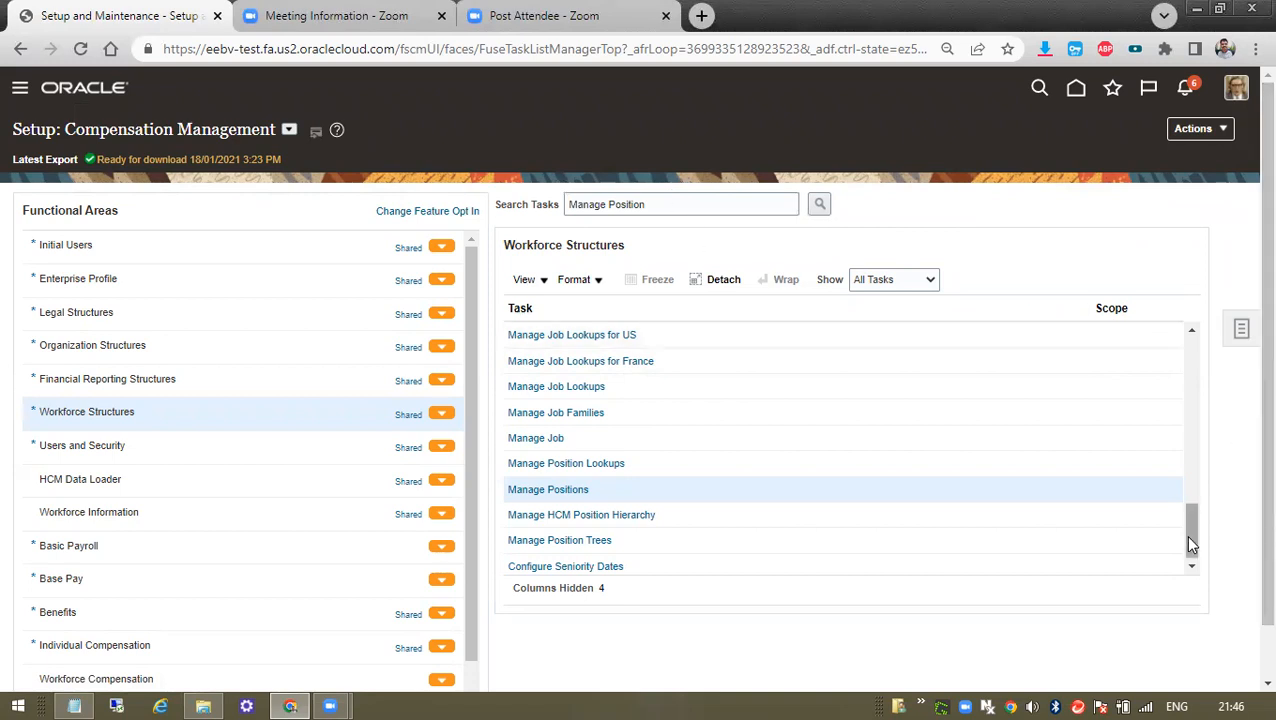
left_click_drag(1189, 538, 1200, 376)
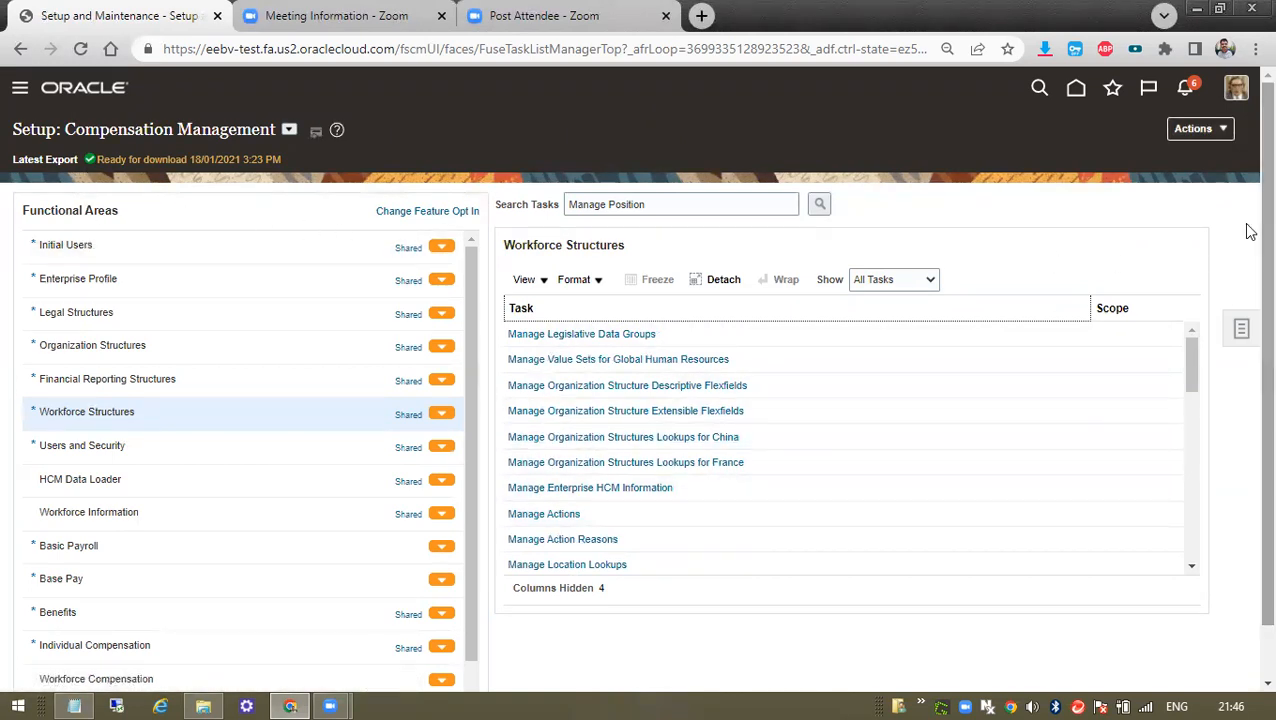
Return to the home page and open the Hire an Employee task among the client group's new person tasks
left_click(1075, 90)
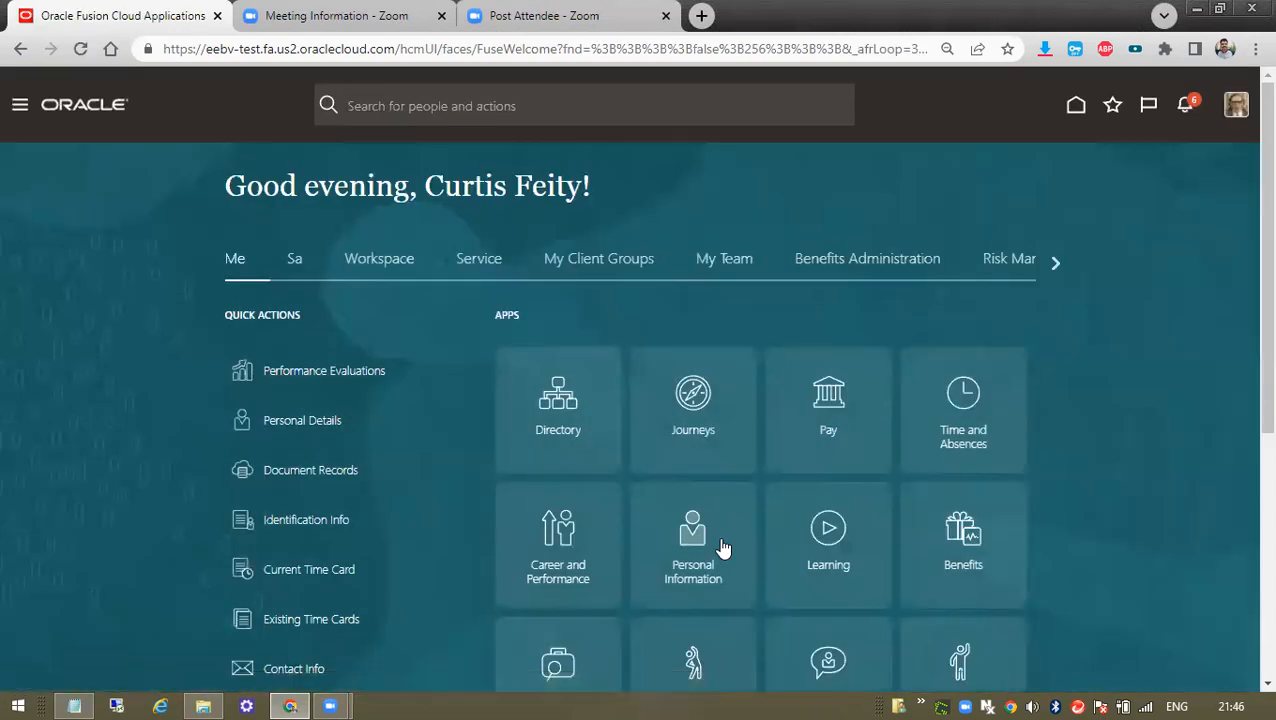
left_click(590, 262)
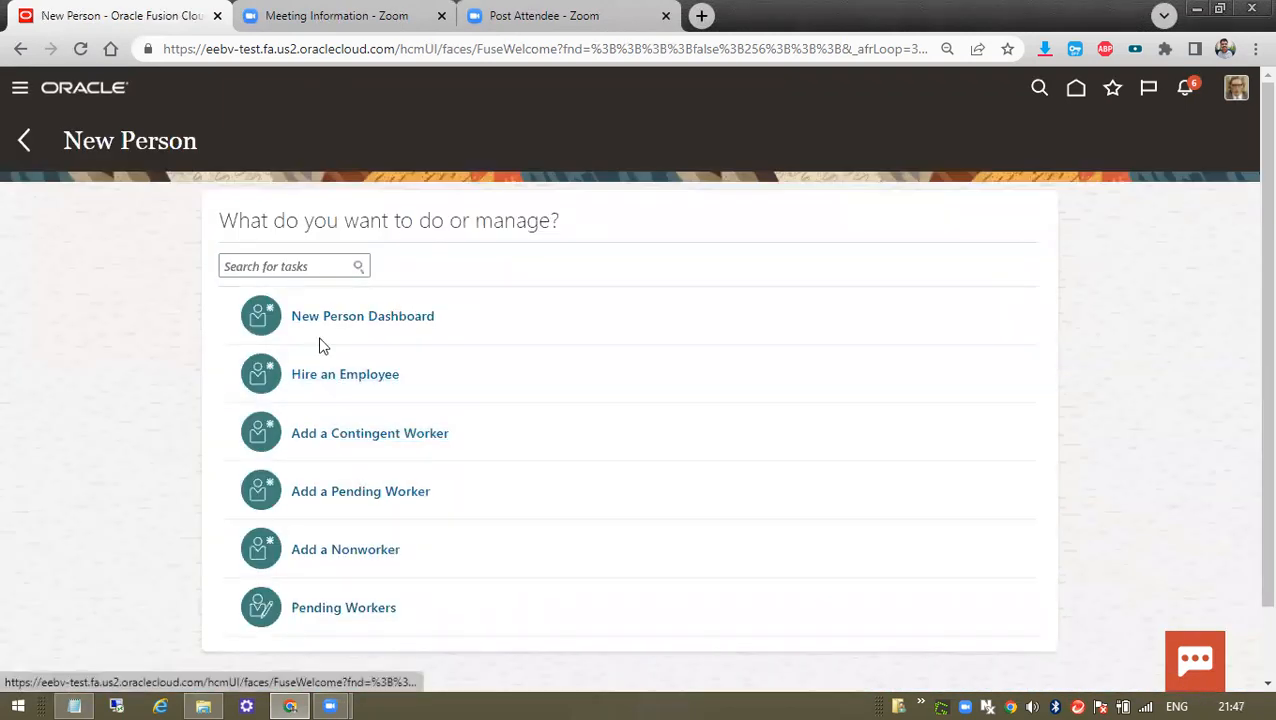
left_click(323, 377)
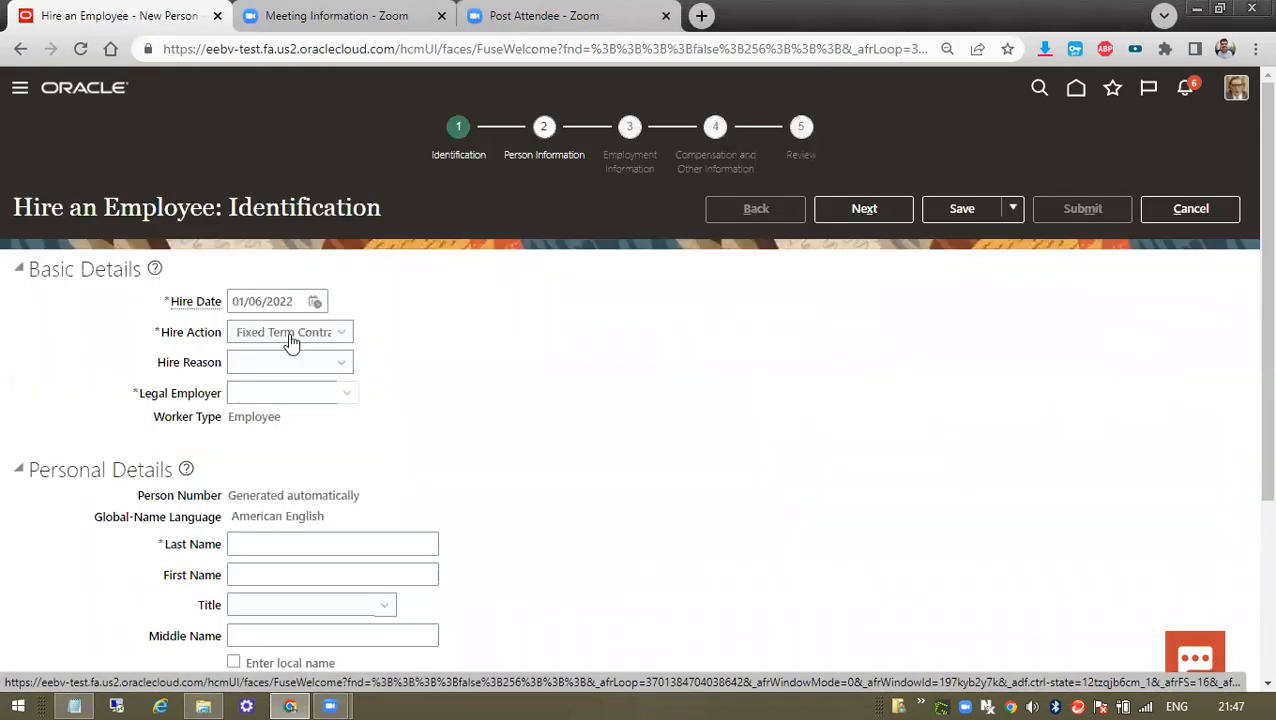
Search the legal employers for US LEG and set the new hire's legal employer to US Legal Entity
left_click(347, 391)
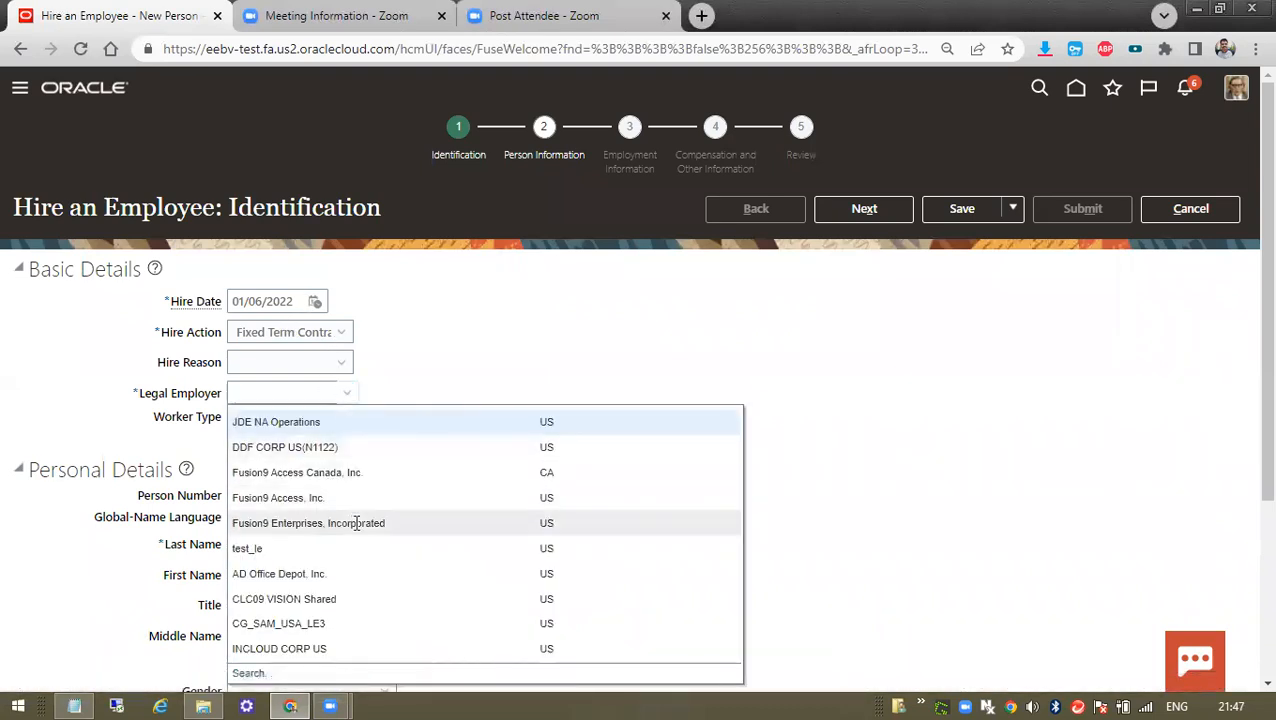
scroll(354, 522, "down", 2)
left_click(249, 484)
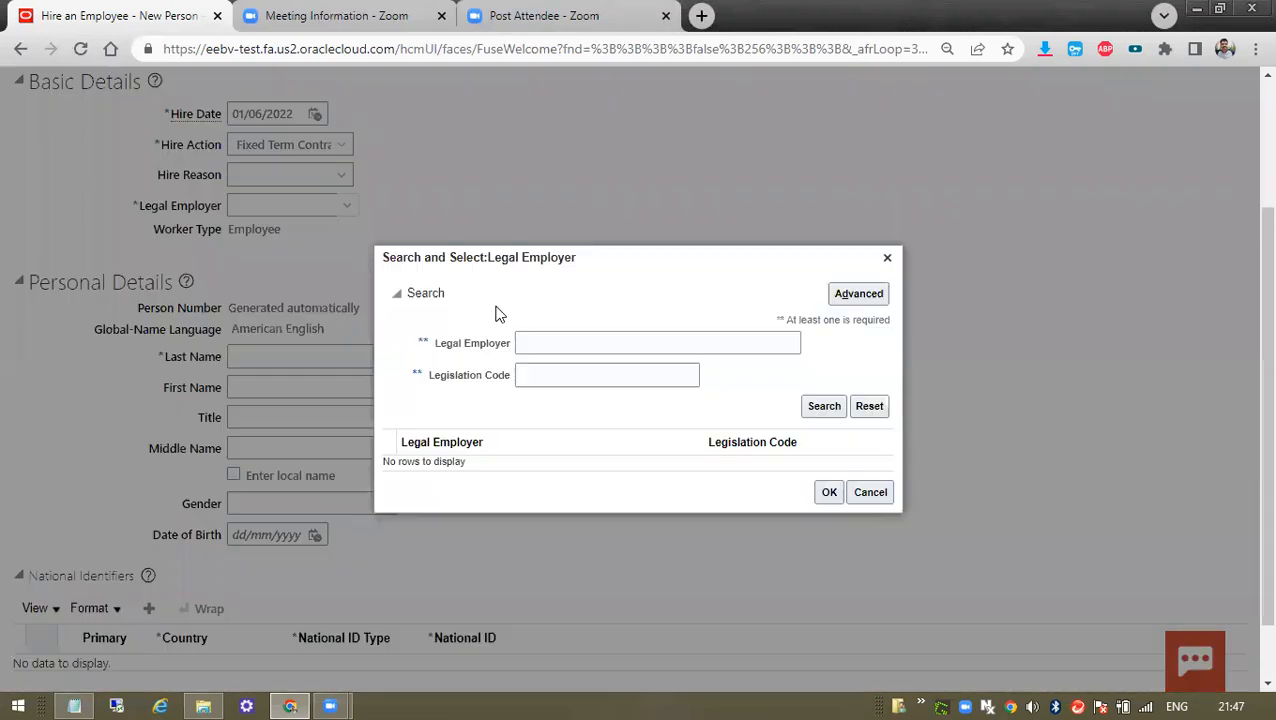
left_click(553, 343)
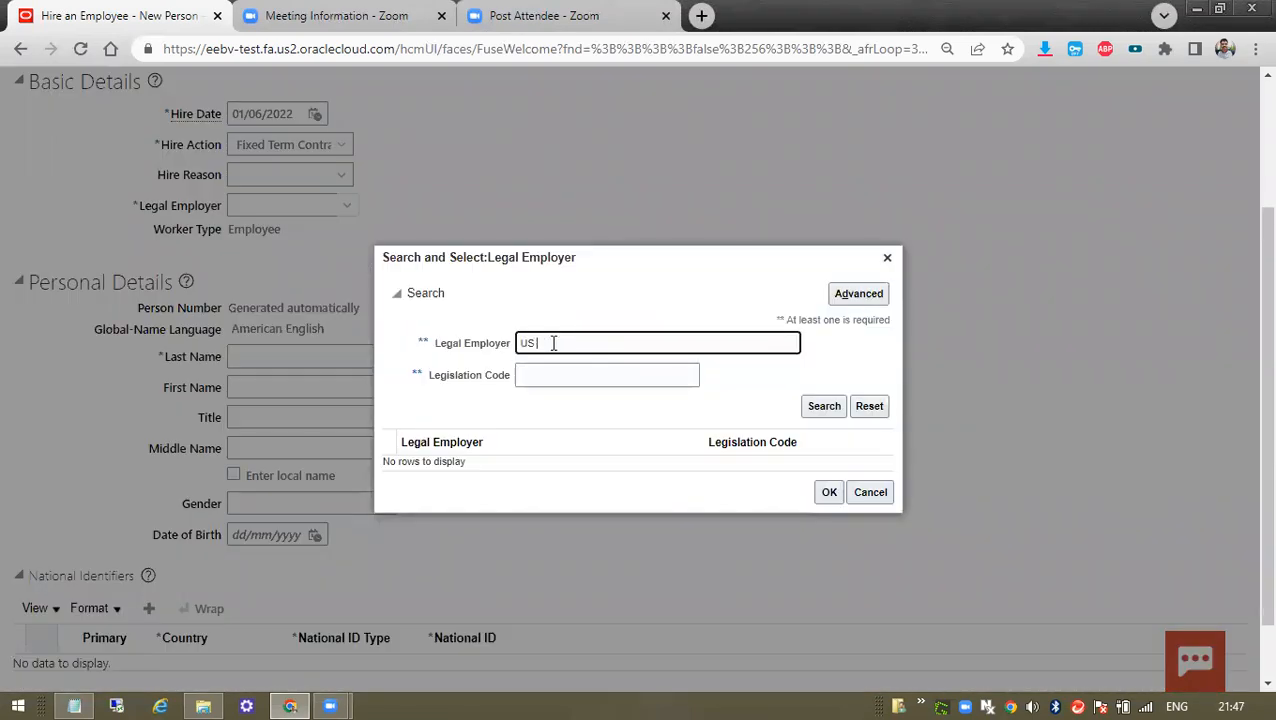
left_click(824, 409)
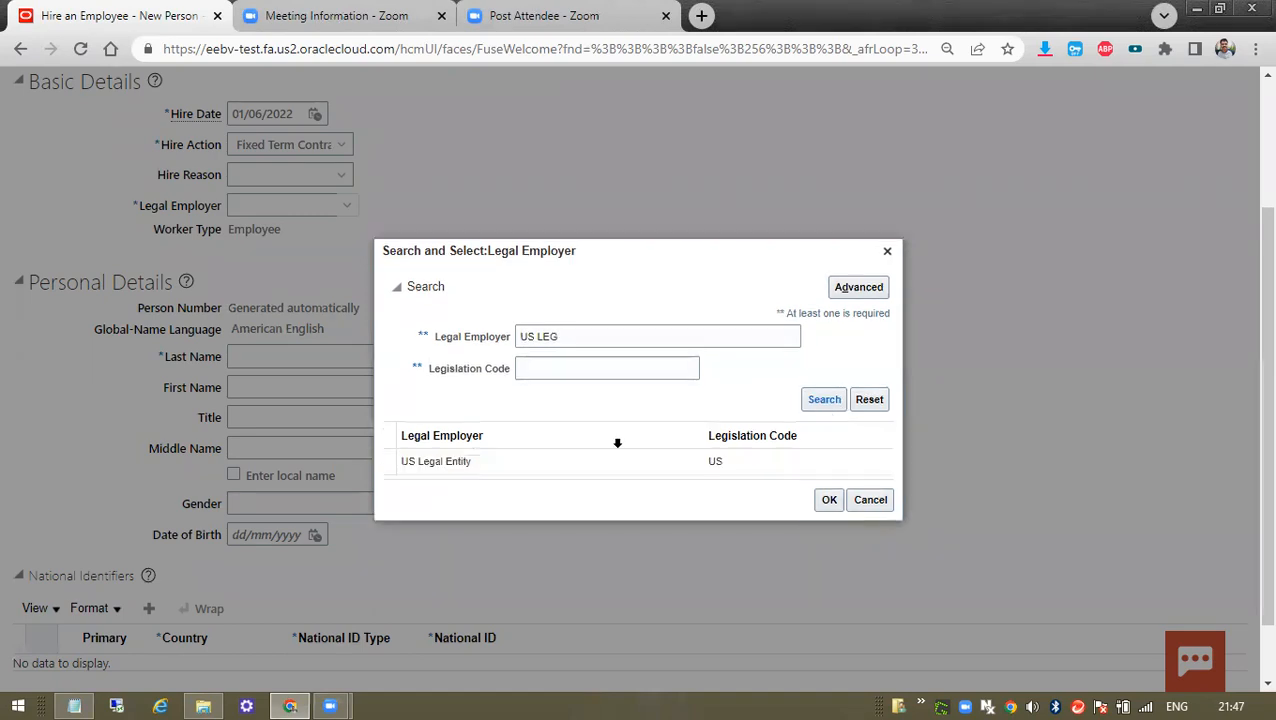
left_click(519, 454)
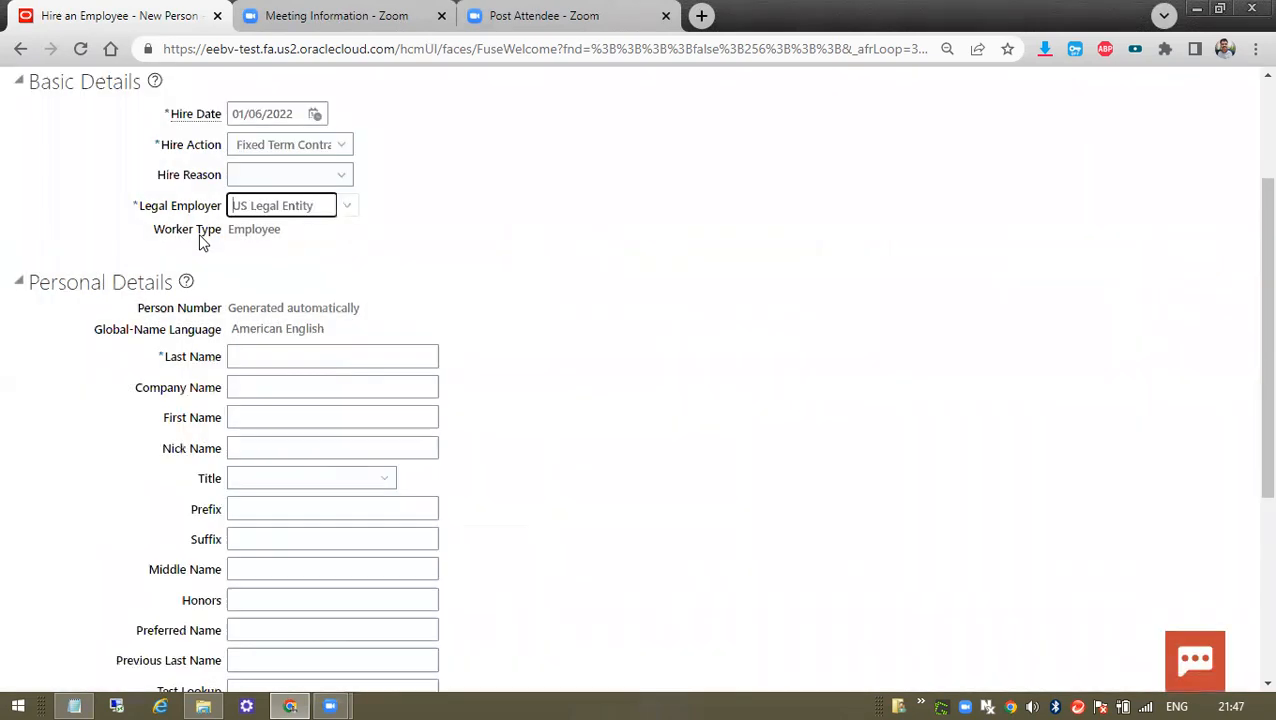
left_click_drag(235, 205, 321, 206)
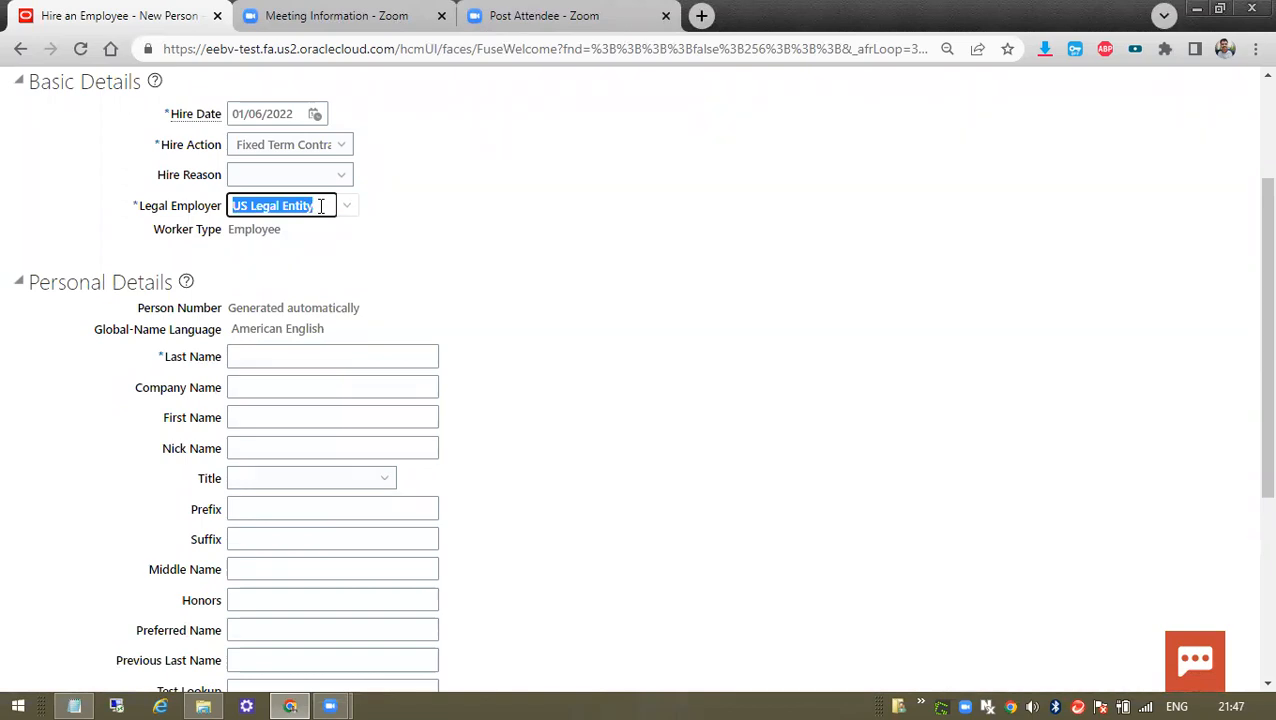
left_click(392, 332)
Enter the employee's last name and set the gender to Male in the personal details
left_click(310, 361)
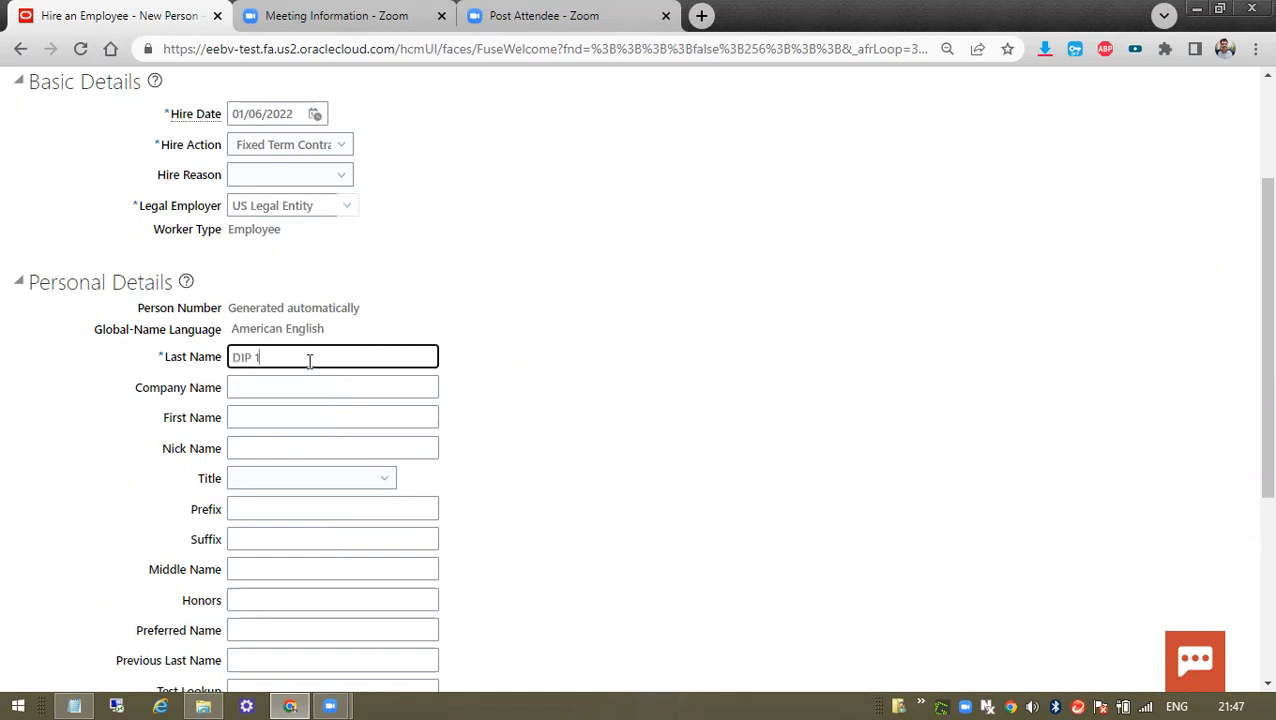
left_click_drag(168, 362, 242, 626)
scroll(242, 626, "down", 1)
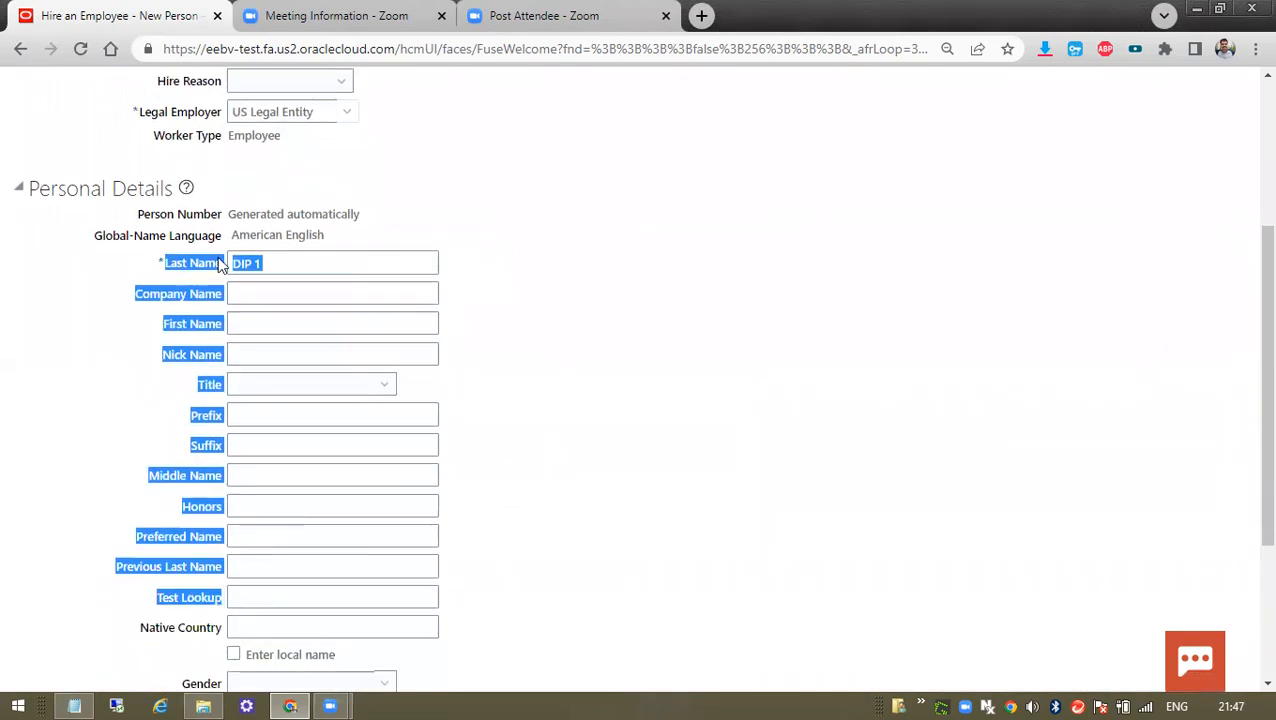
left_click(190, 338)
left_click_drag(160, 268, 208, 609)
left_click(167, 540)
scroll(424, 474, "down", 3)
left_click(325, 432)
left_click(279, 500)
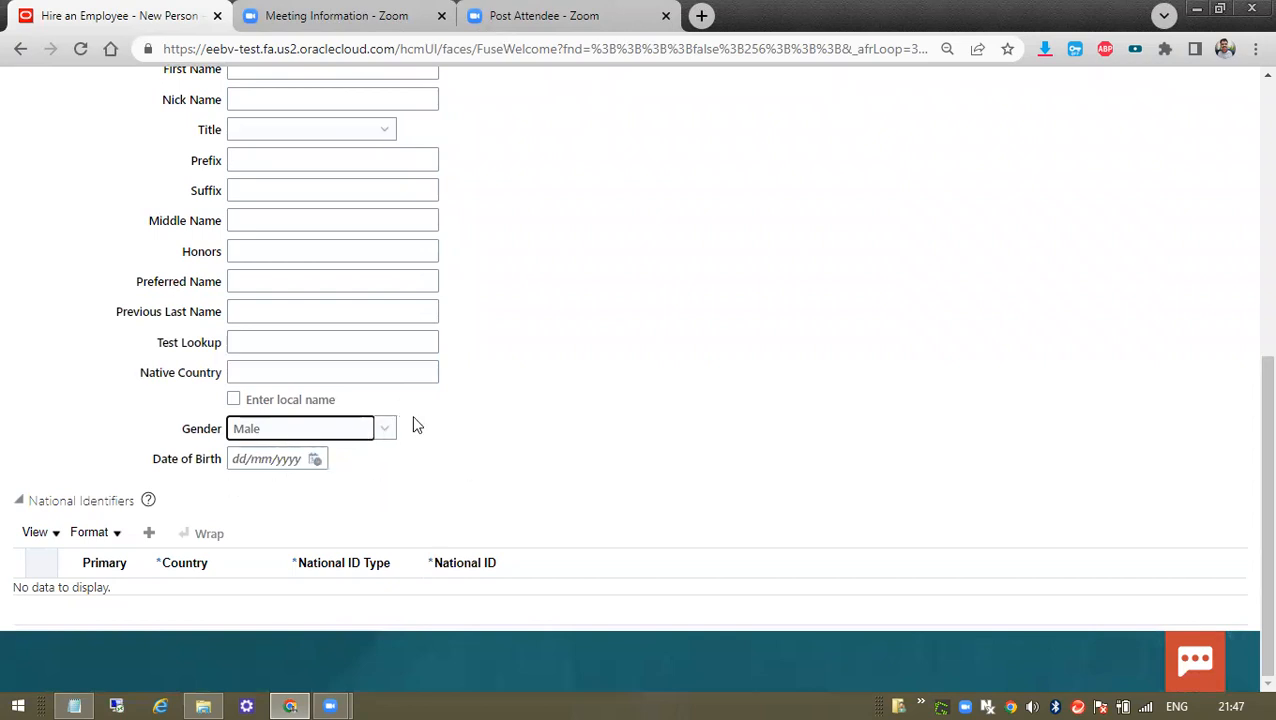
Review the basic and personal details of the hire and proceed to the Person Information stage
scroll(417, 427, "up", 5)
left_click_drag(133, 327, 177, 322)
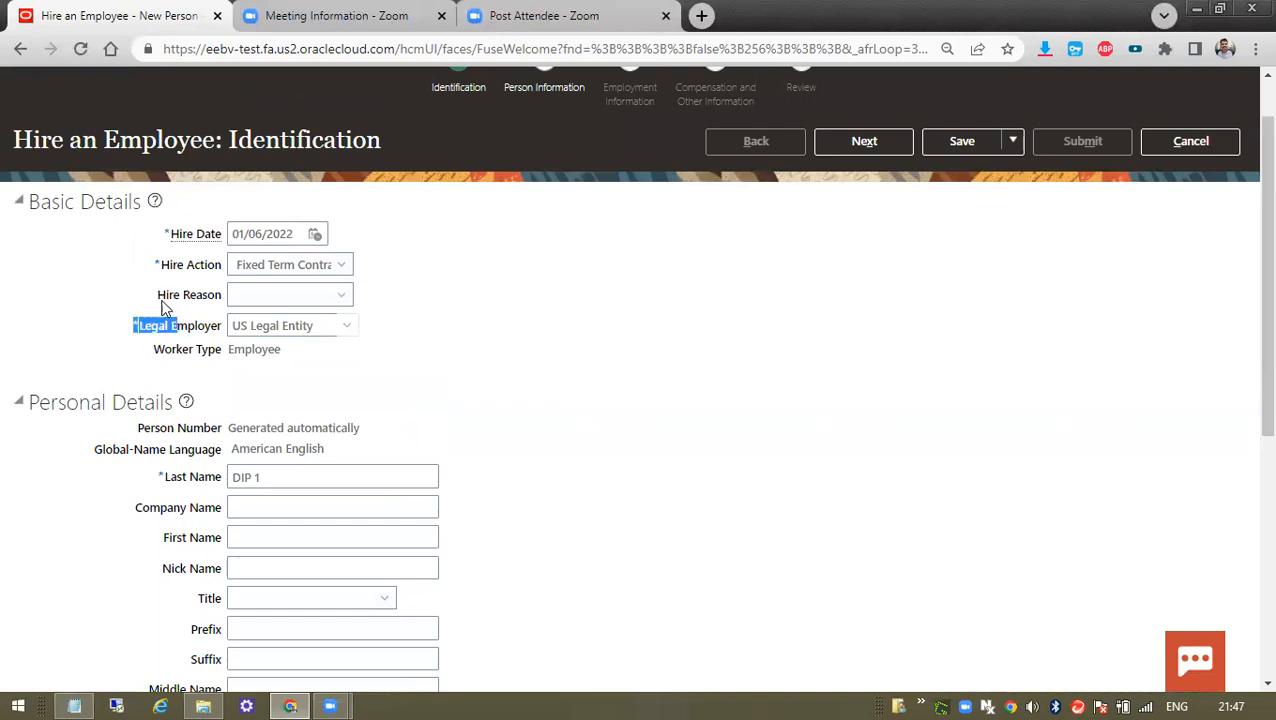
left_click_drag(155, 265, 181, 234)
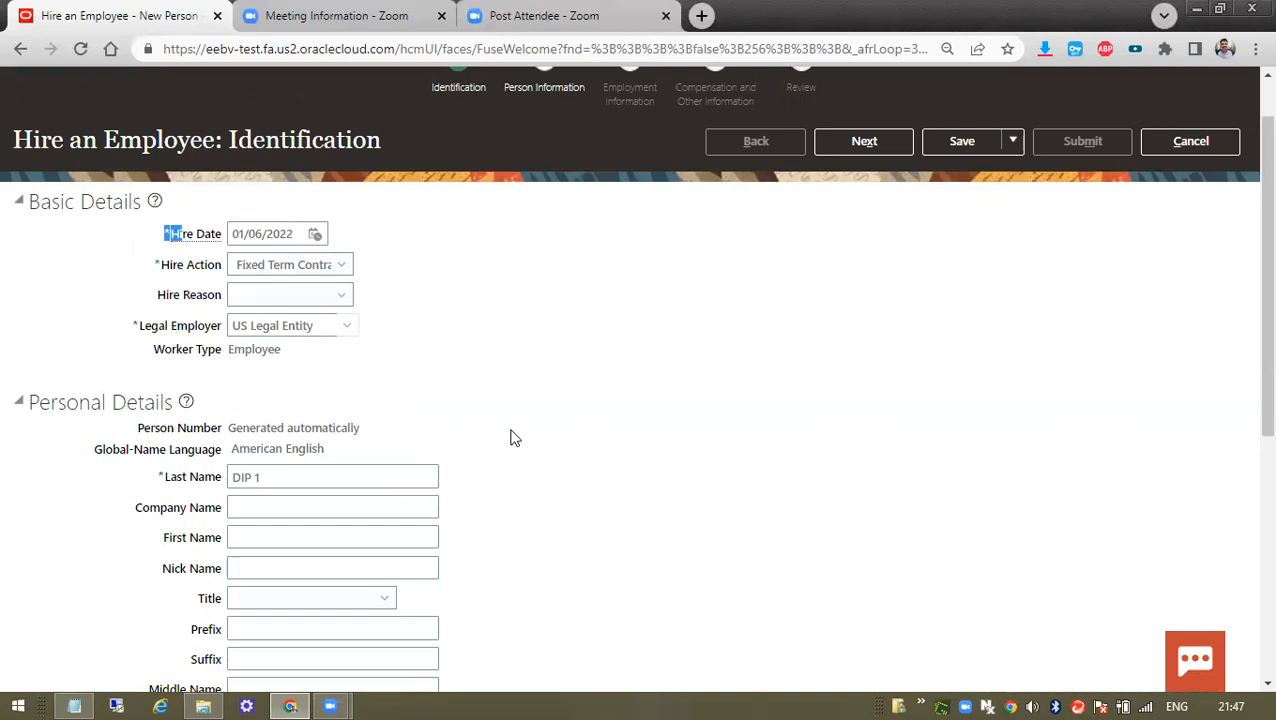
scroll(510, 440, "down", 5)
scroll(421, 450, "up", 5)
scroll(423, 450, "down", 2)
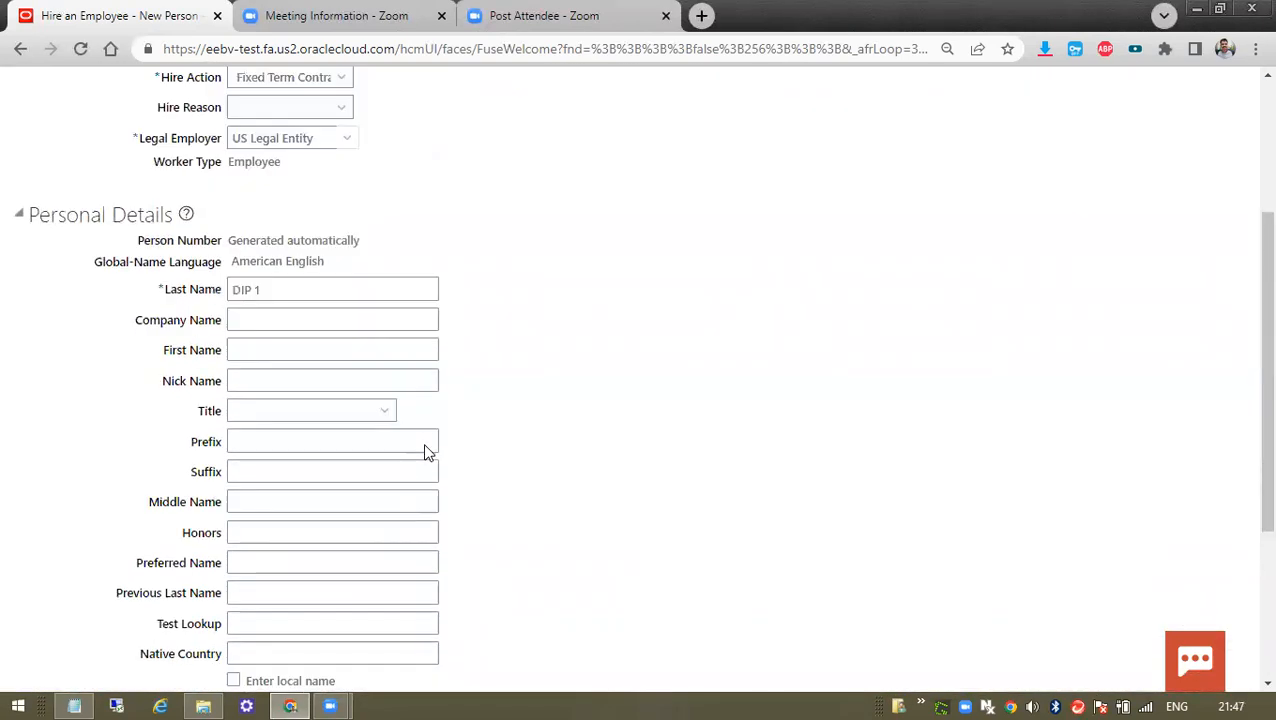
scroll(425, 450, "down", 3)
scroll(515, 455, "up", 5)
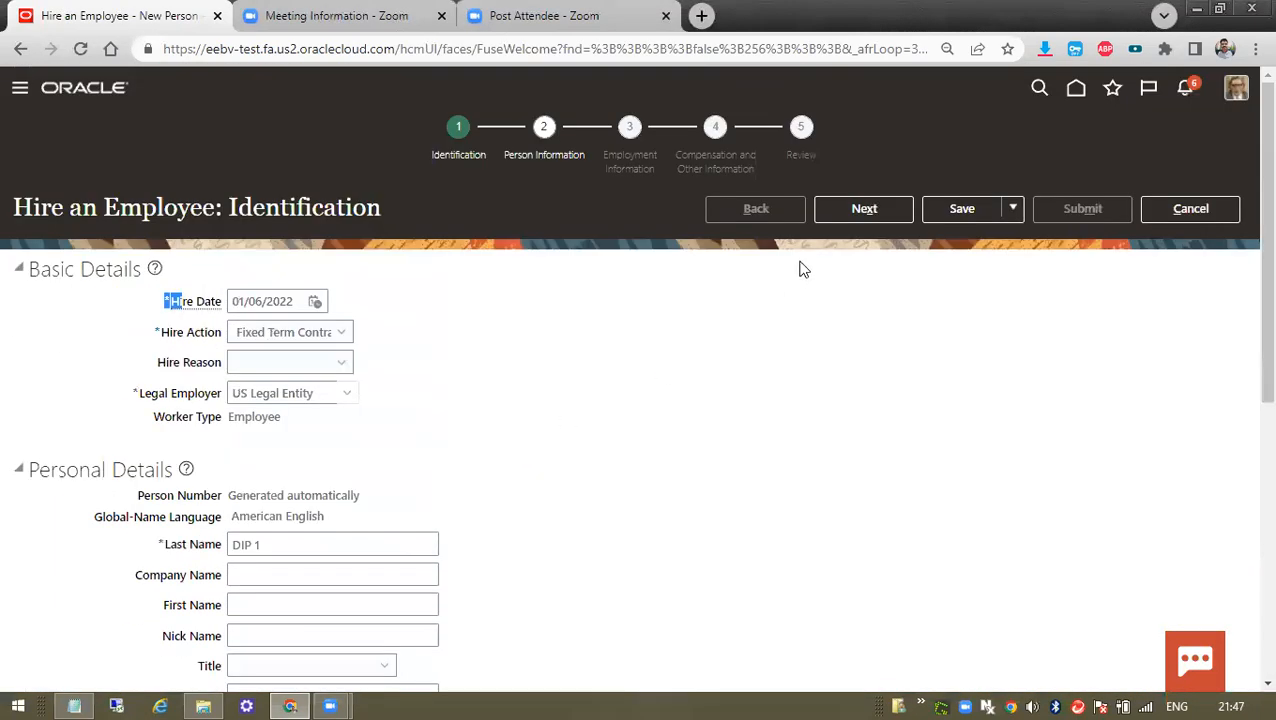
left_click(866, 207)
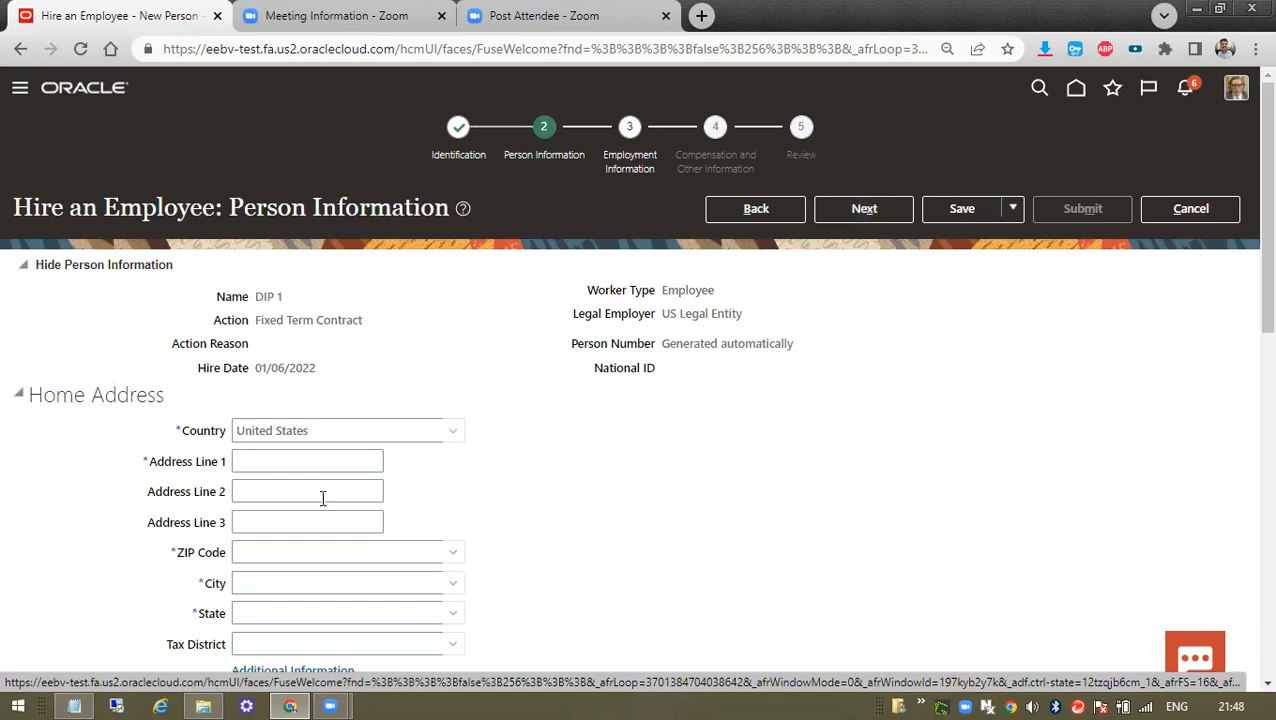
Fill in the home address's ZIP code and first address line, and advance to the Employment Information stage
scroll(322, 497, "down", 1)
left_click(280, 459)
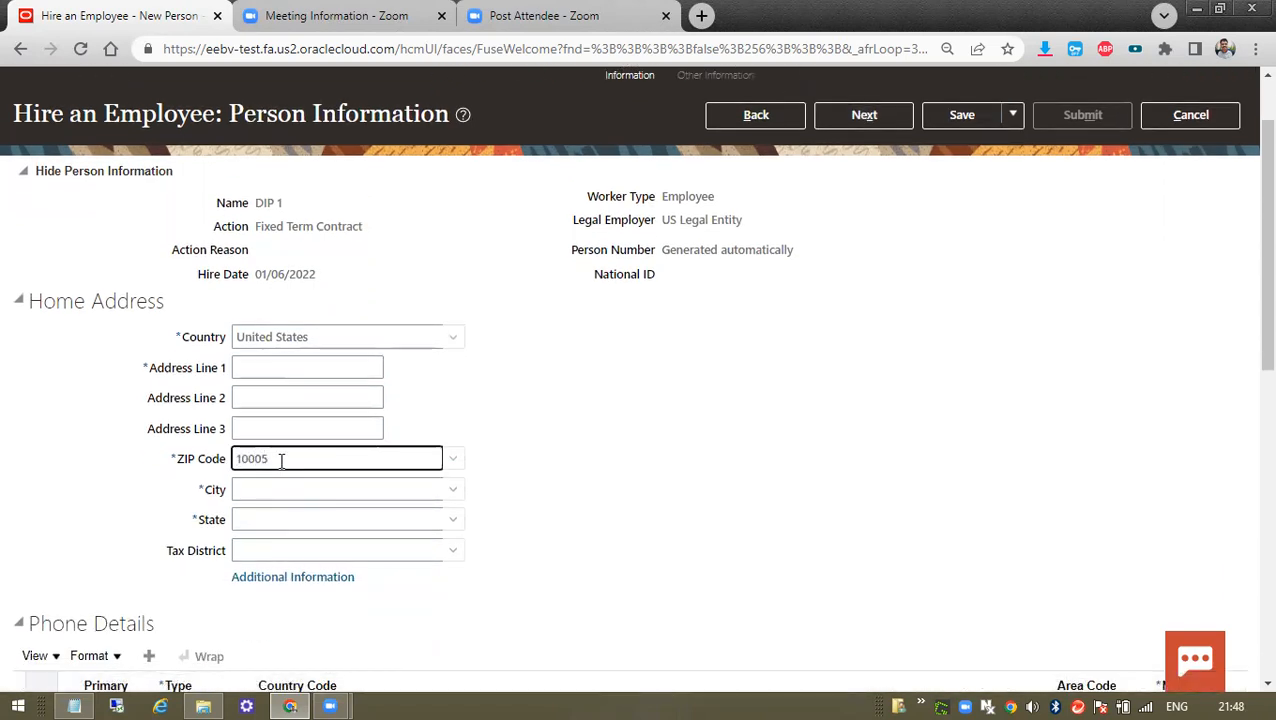
left_click(270, 427)
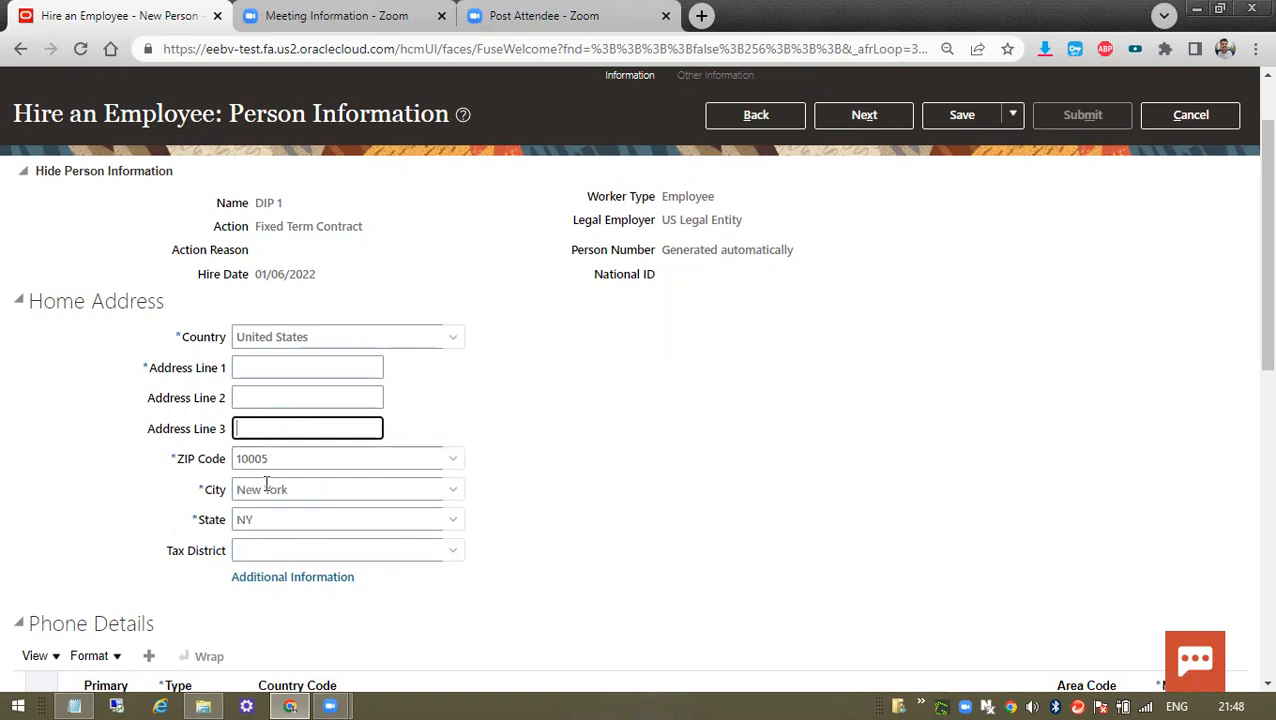
left_click_drag(222, 461, 298, 527)
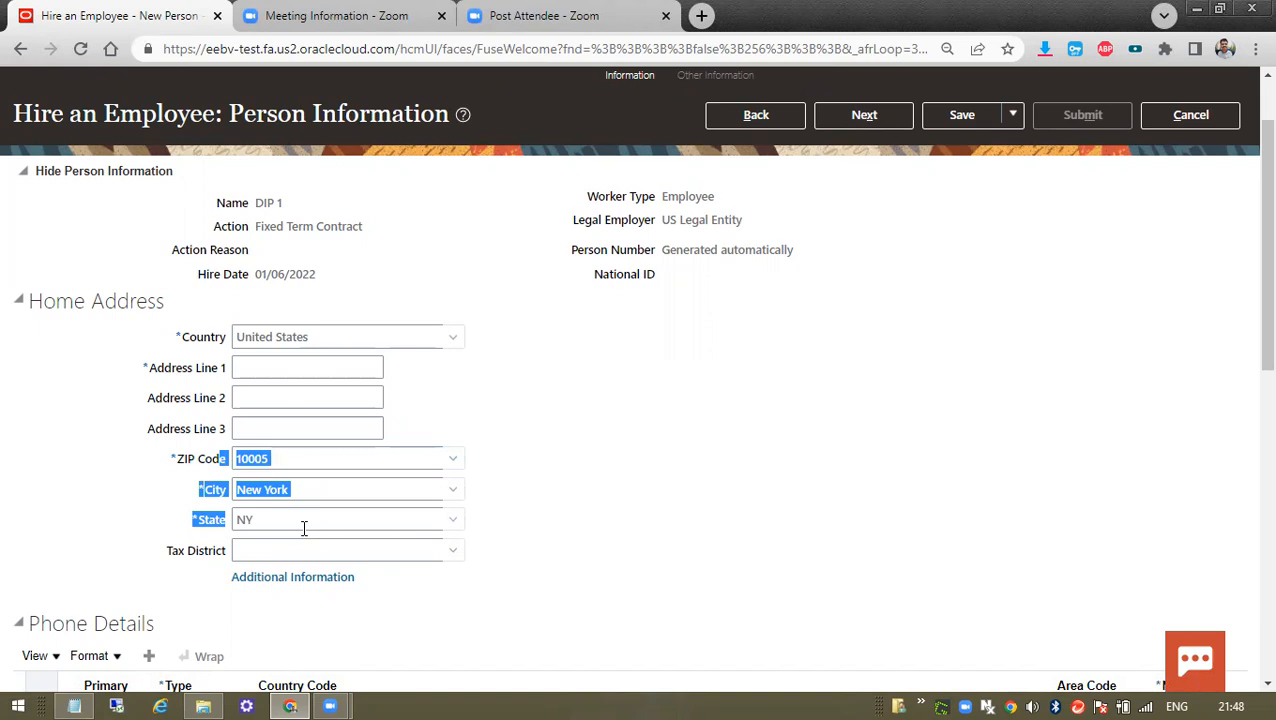
left_click(702, 432)
left_click(862, 114)
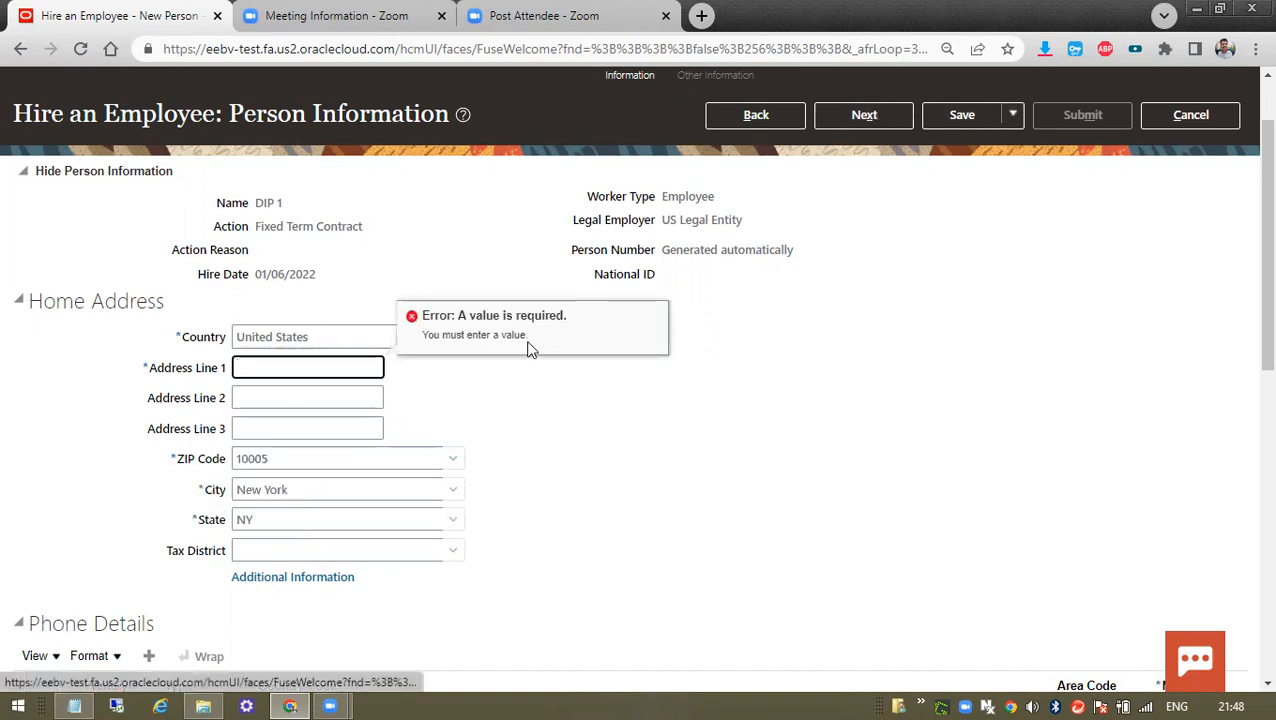
type("XXX")
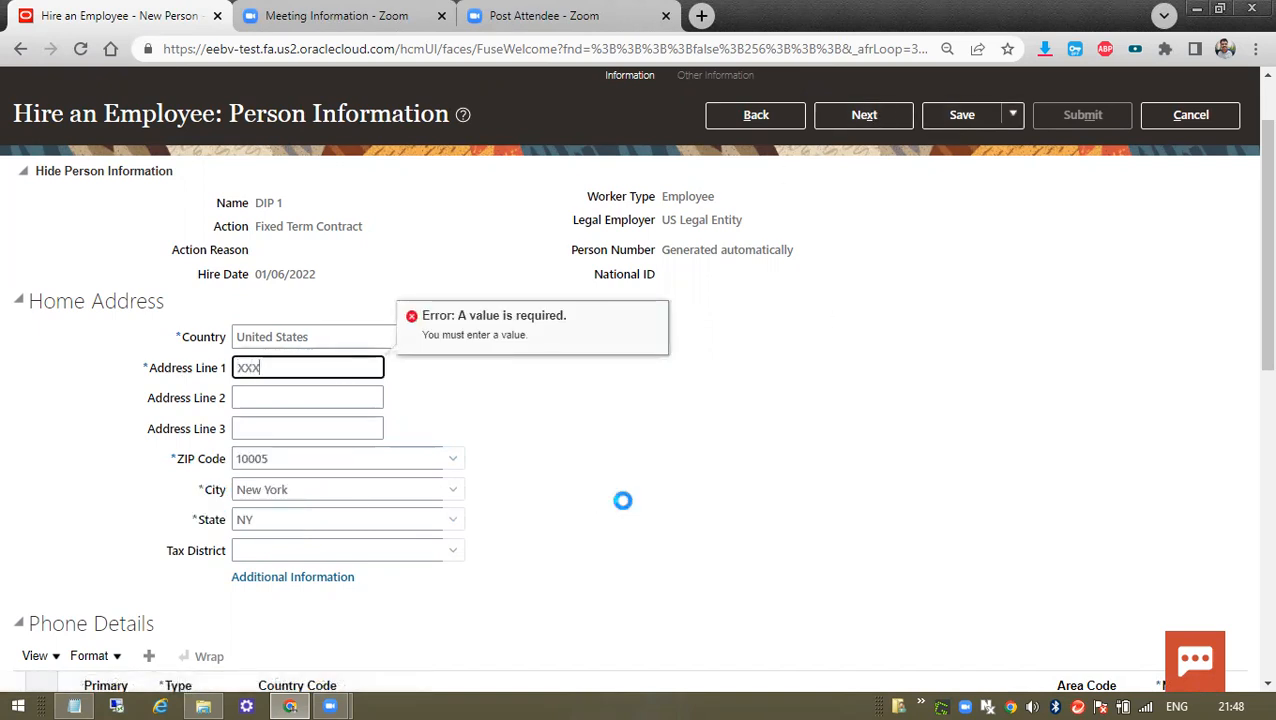
left_click(848, 128)
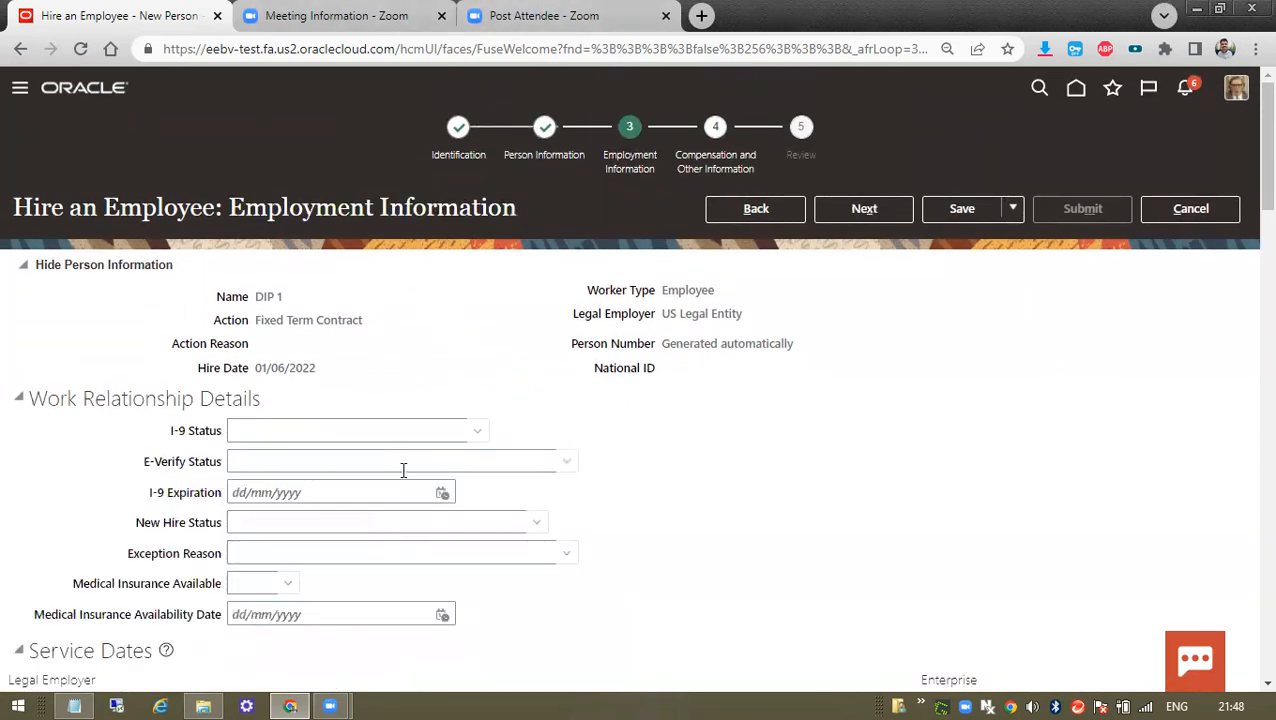
Examine the work relationship details, service dates and assignment sections of the employment information
left_click(777, 210)
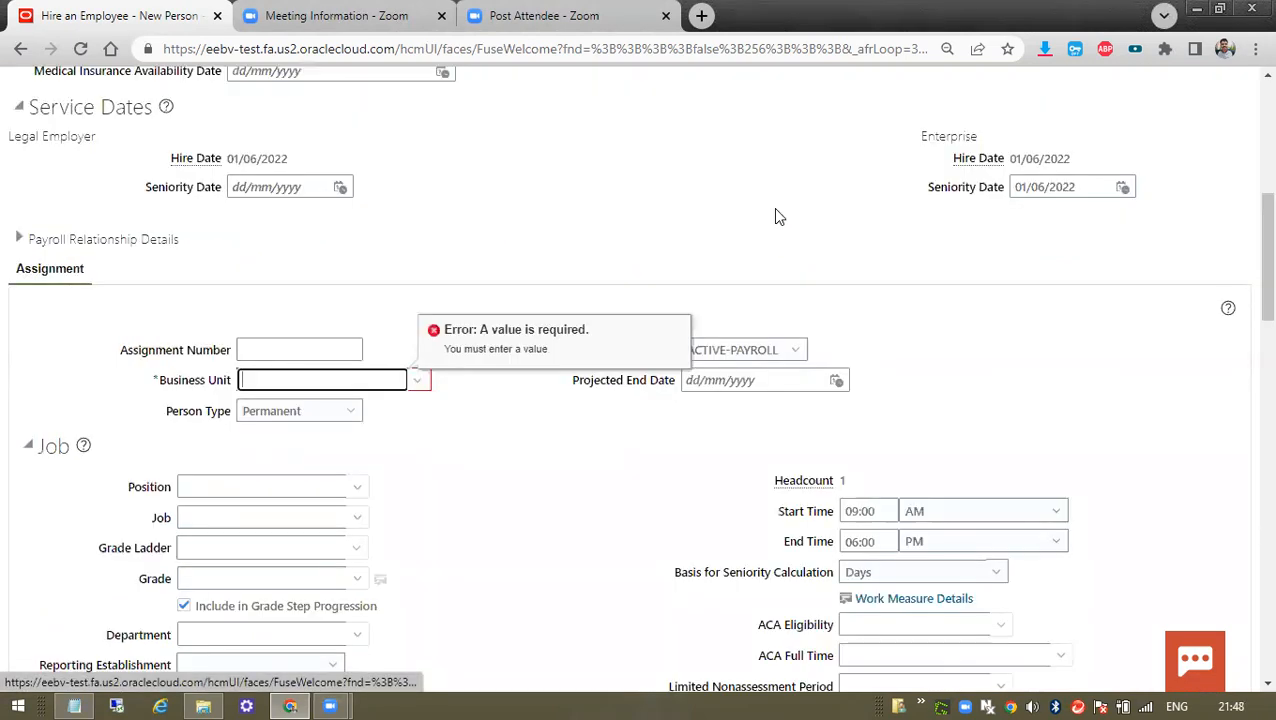
scroll(428, 418, "up", 4)
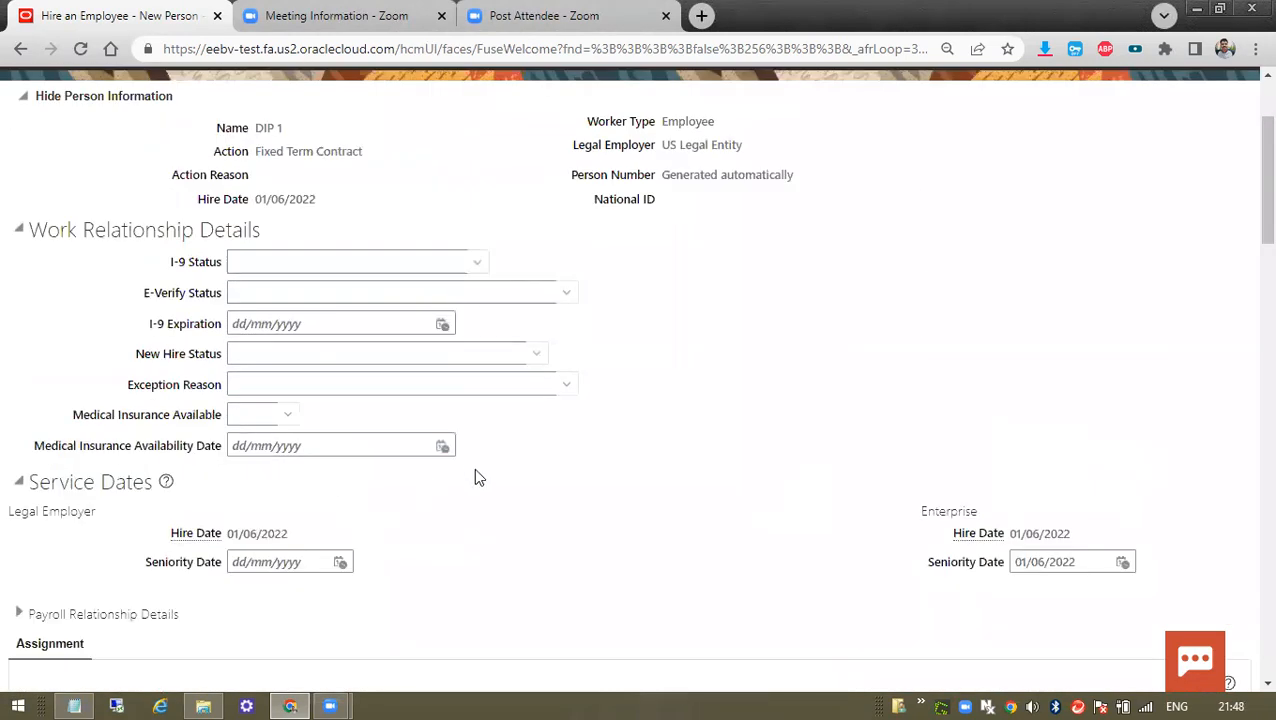
scroll(477, 473, "down", 2)
scroll(479, 474, "up", 3)
left_click_drag(81, 326, 315, 451)
left_click(145, 424)
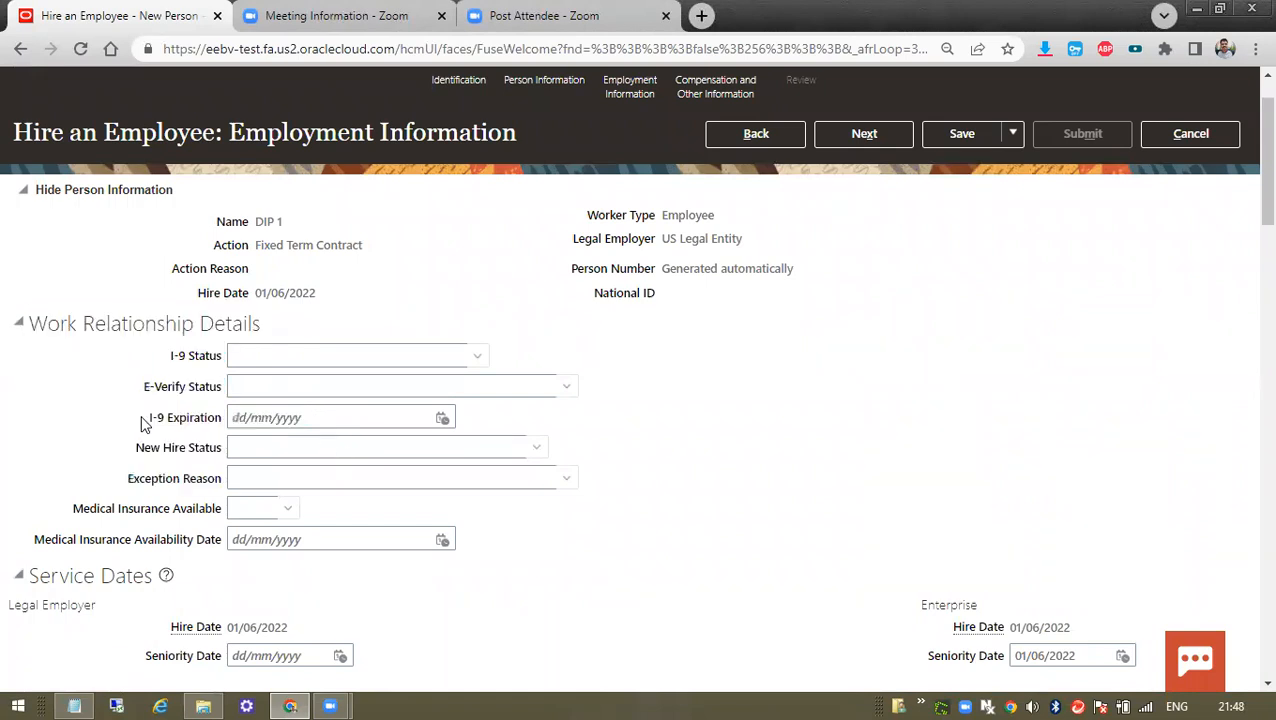
scroll(162, 398, "down", 2)
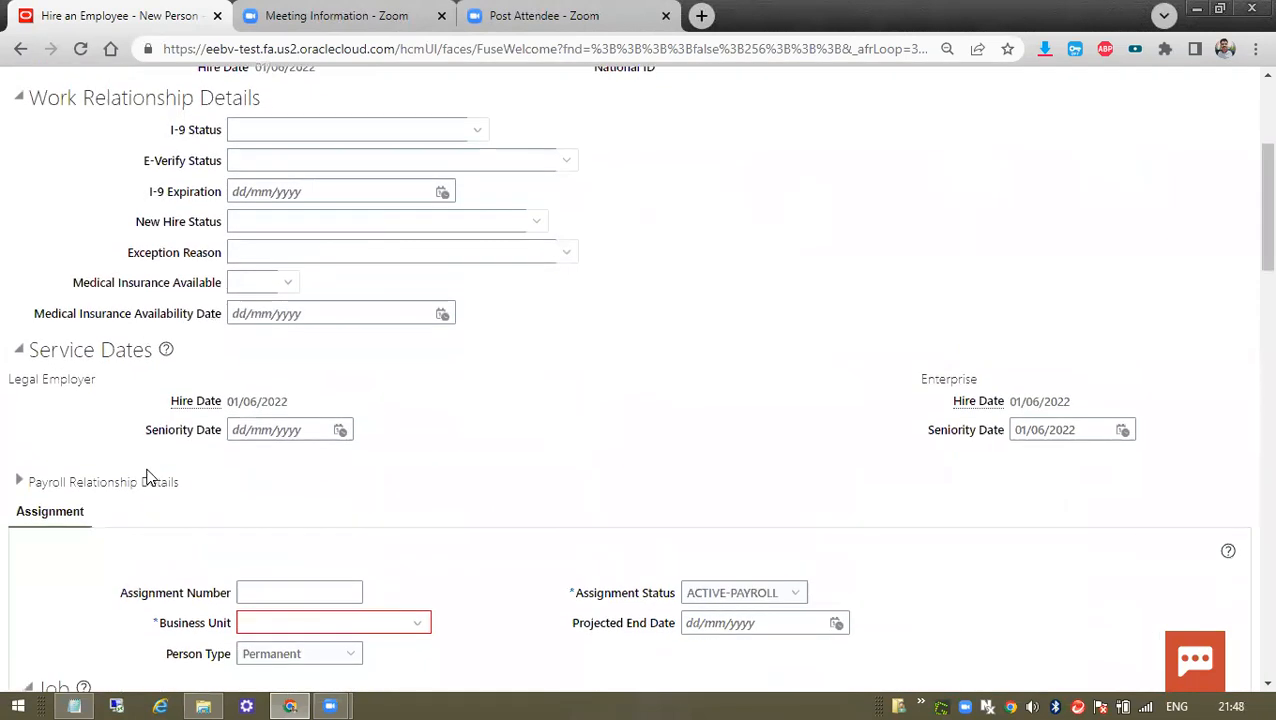
scroll(147, 477, "down", 1)
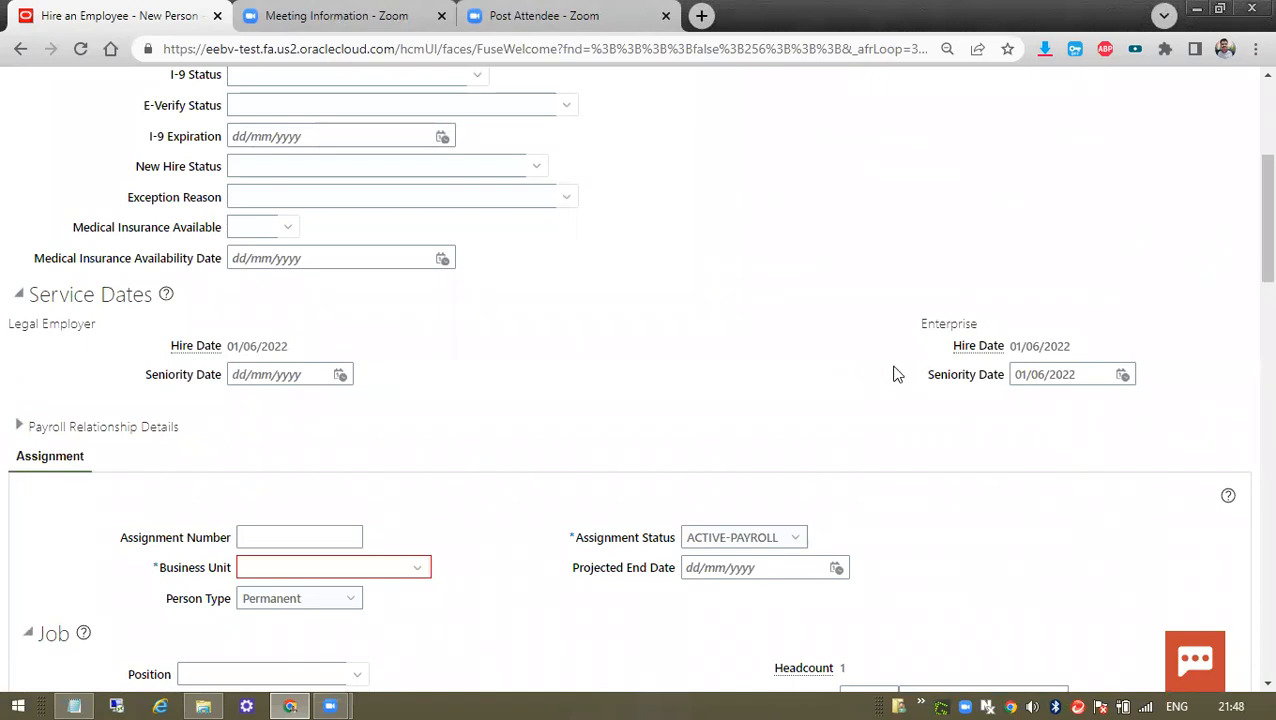
scroll(140, 452, "down", 2)
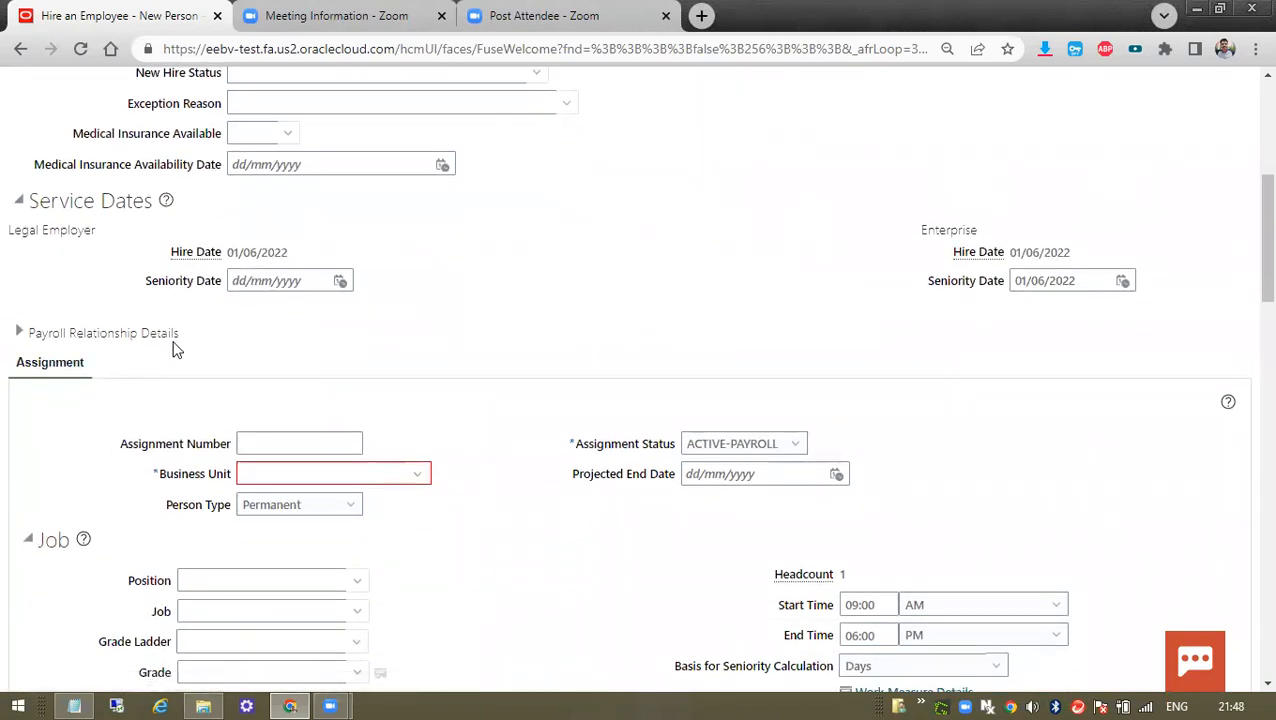
left_click_drag(6, 370, 115, 372)
left_click(248, 374)
Search the assignment's business units for US and browse the matching list for the unit to use
scroll(396, 475, "down", 2)
left_click(421, 380)
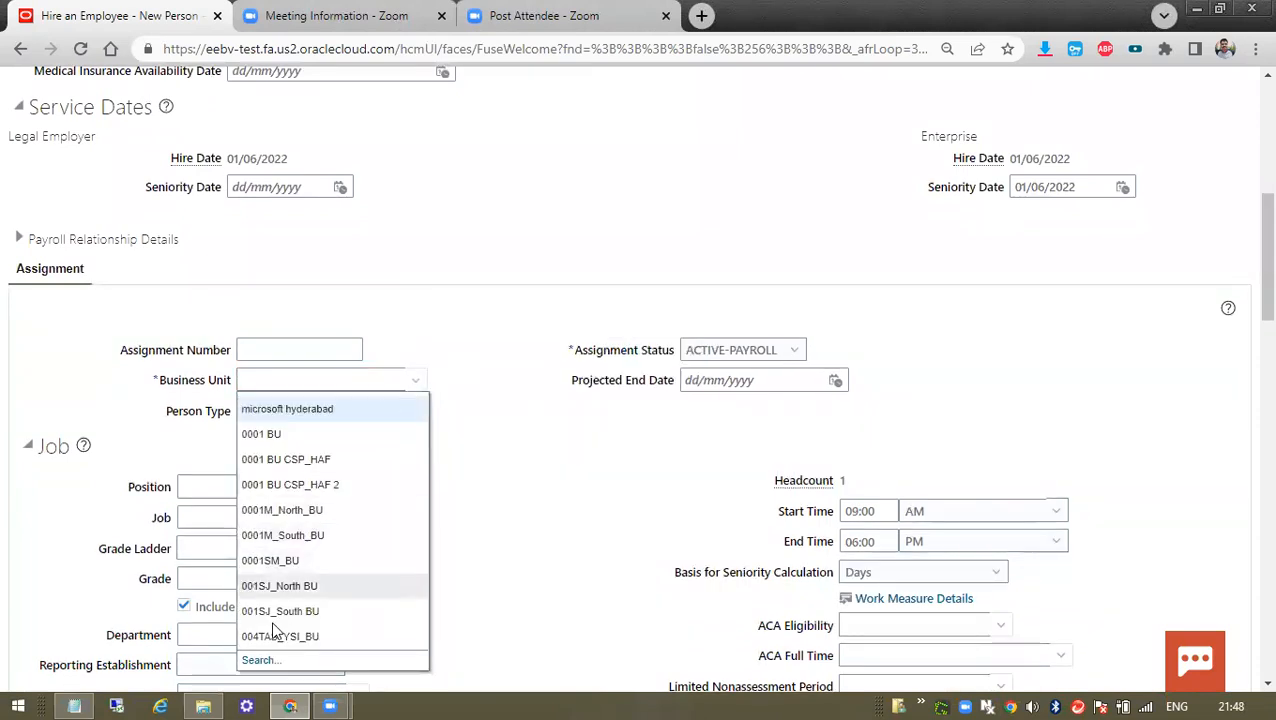
left_click(254, 661)
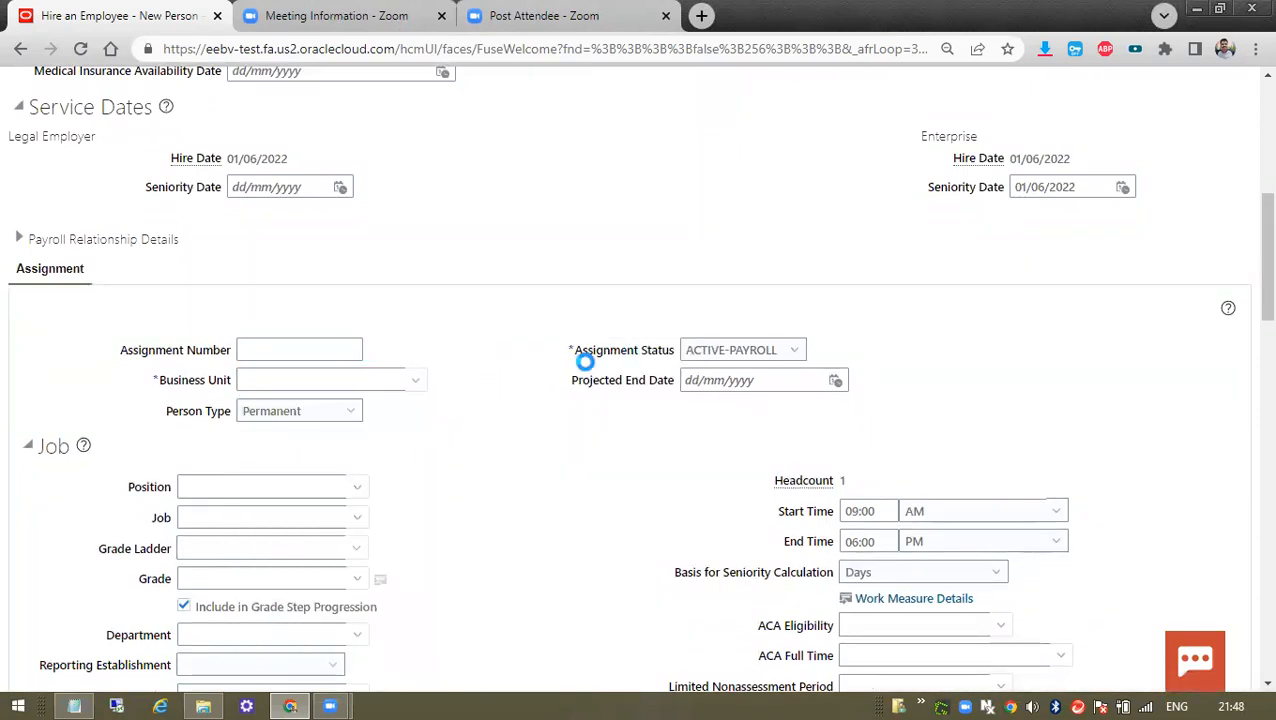
left_click(636, 360)
type("US")
left_click(709, 390)
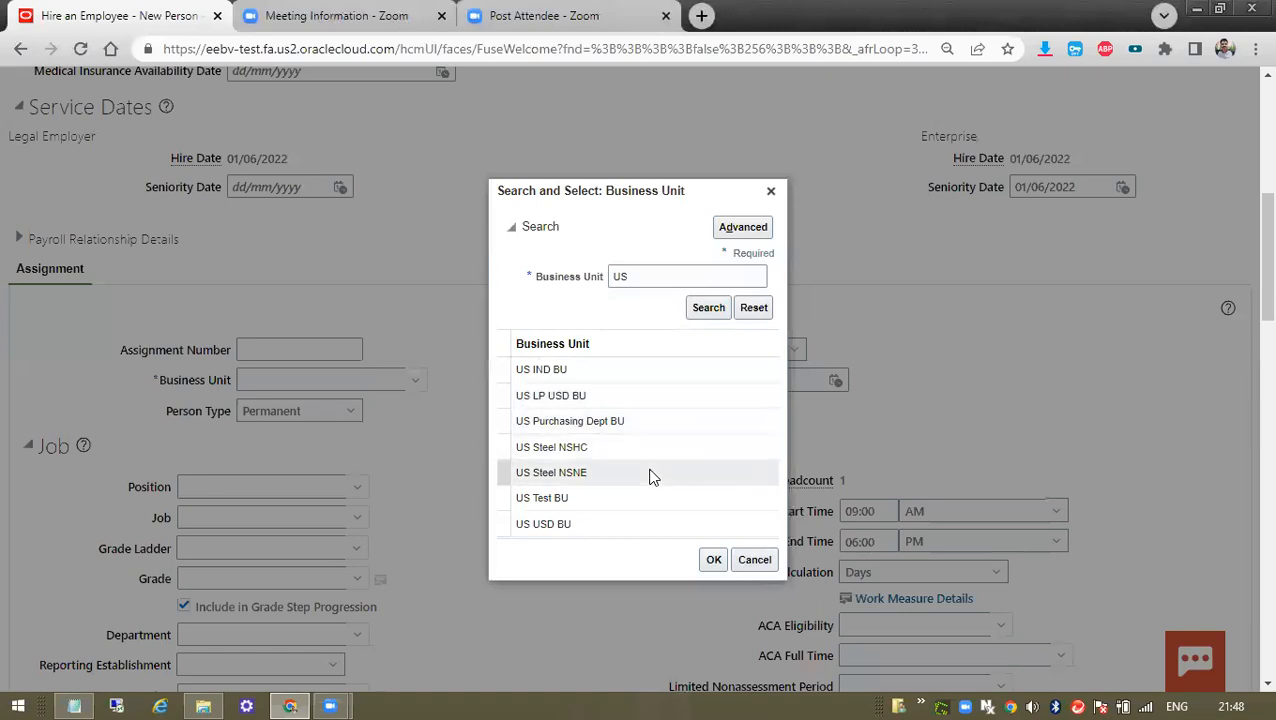
scroll(652, 470, "down", 1)
scroll(651, 445, "up", 1)
left_click(654, 278)
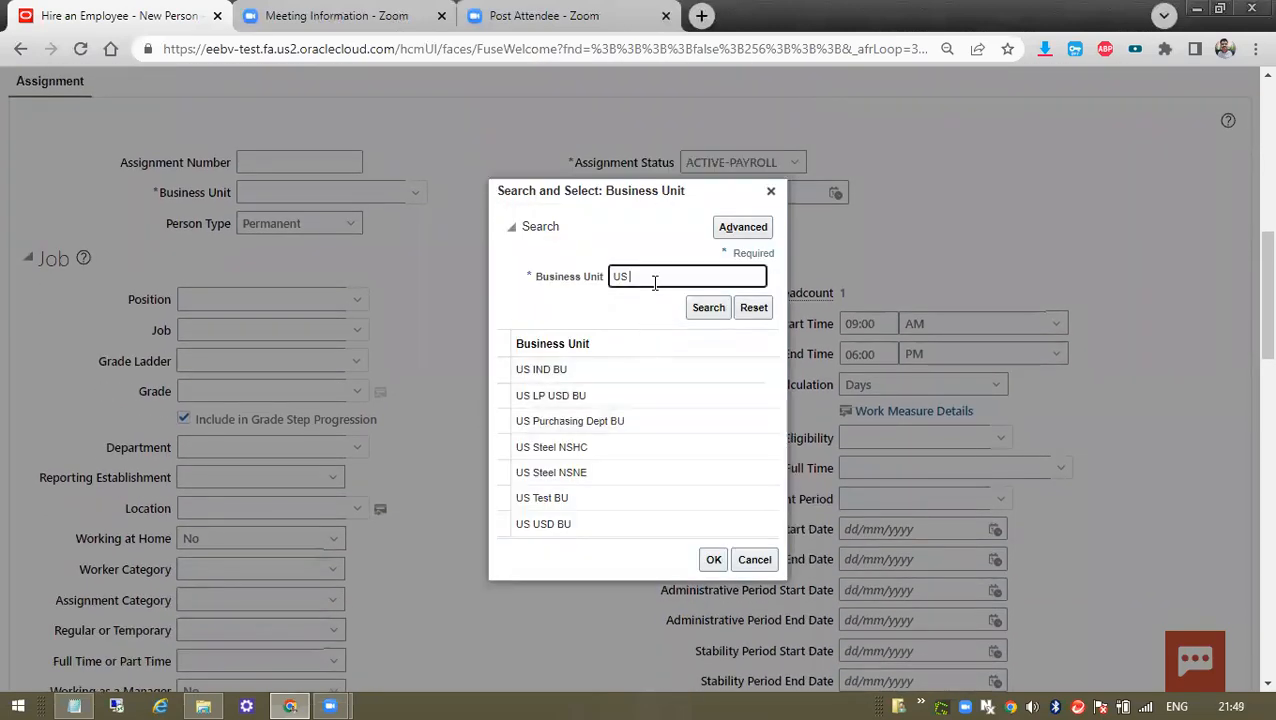
left_click(704, 309)
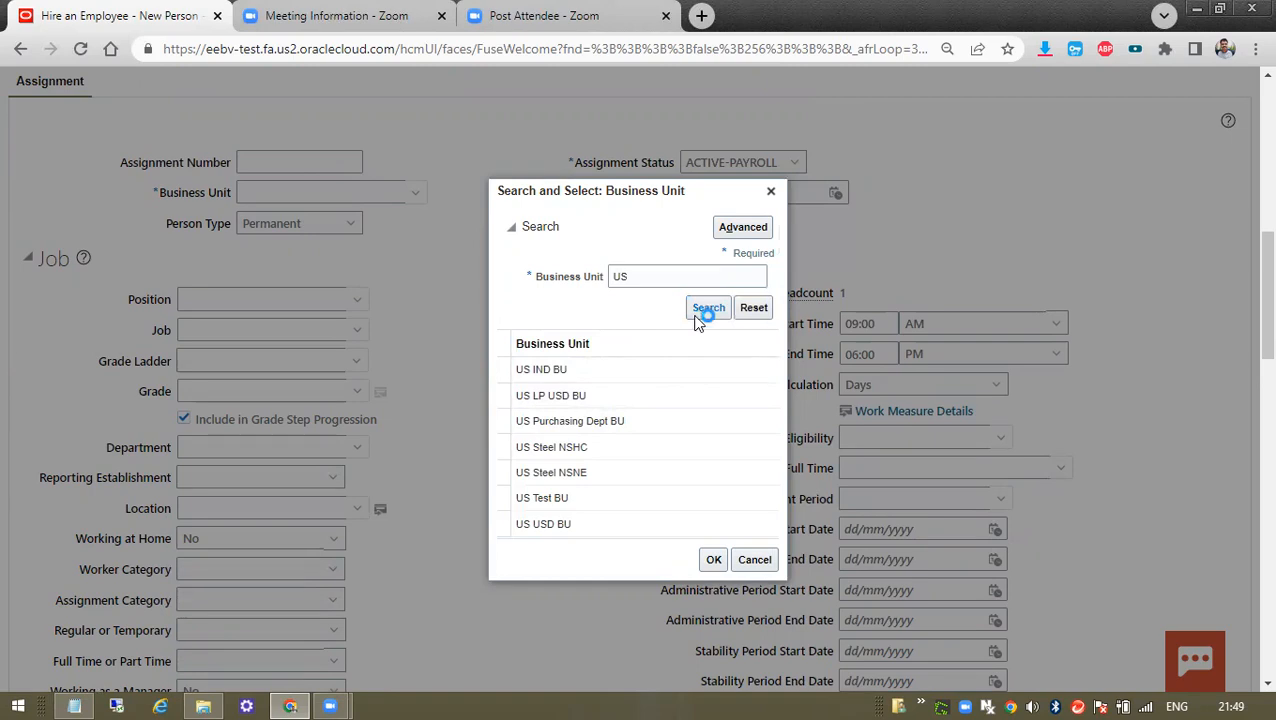
left_click_drag(773, 380, 749, 441)
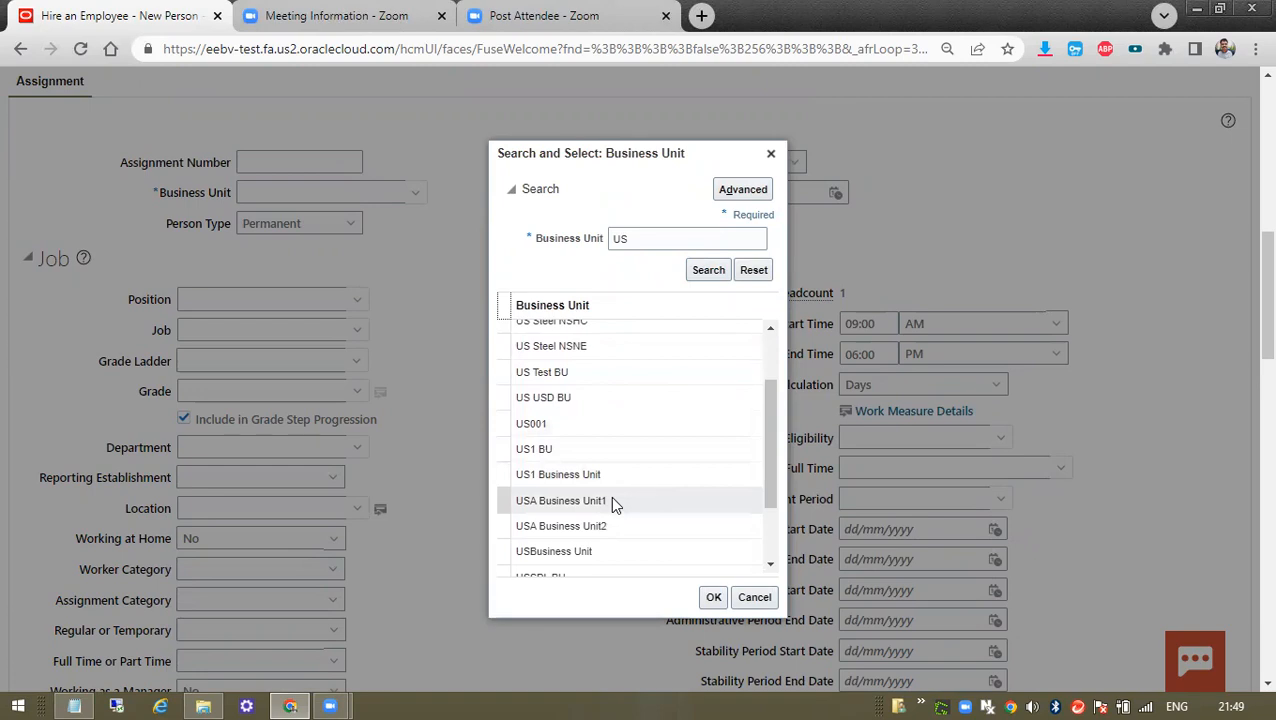